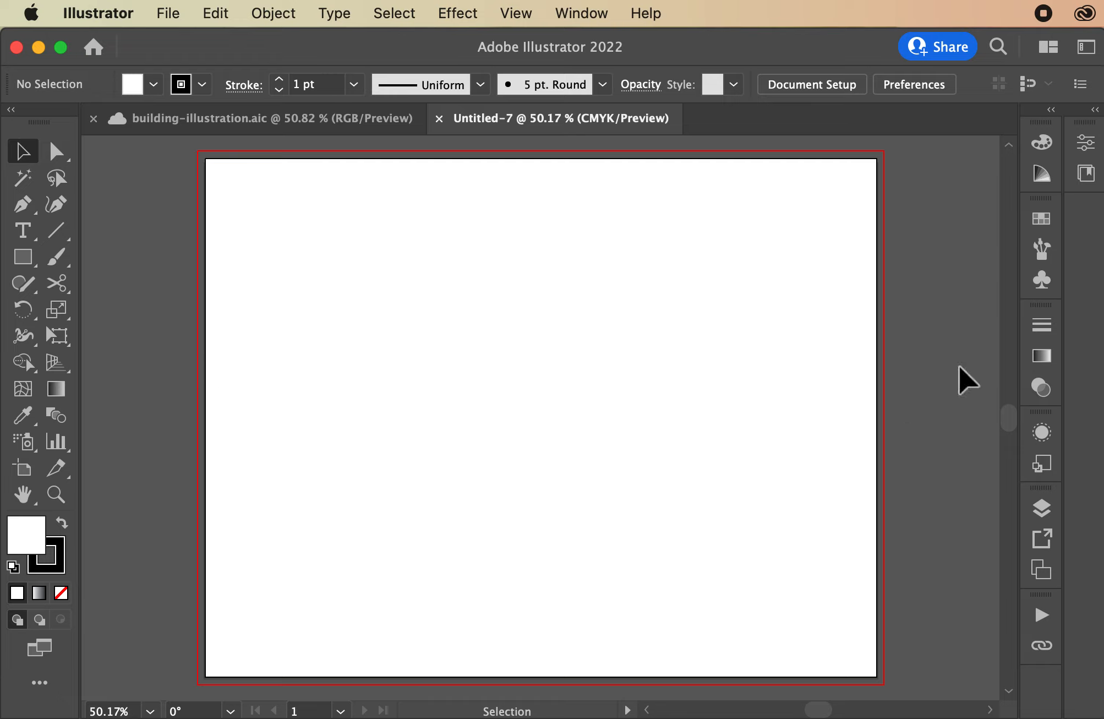
# - Switch to the lesson page in Chrome and start saving its building photo as an image file
pyautogui.press('super+Tab')
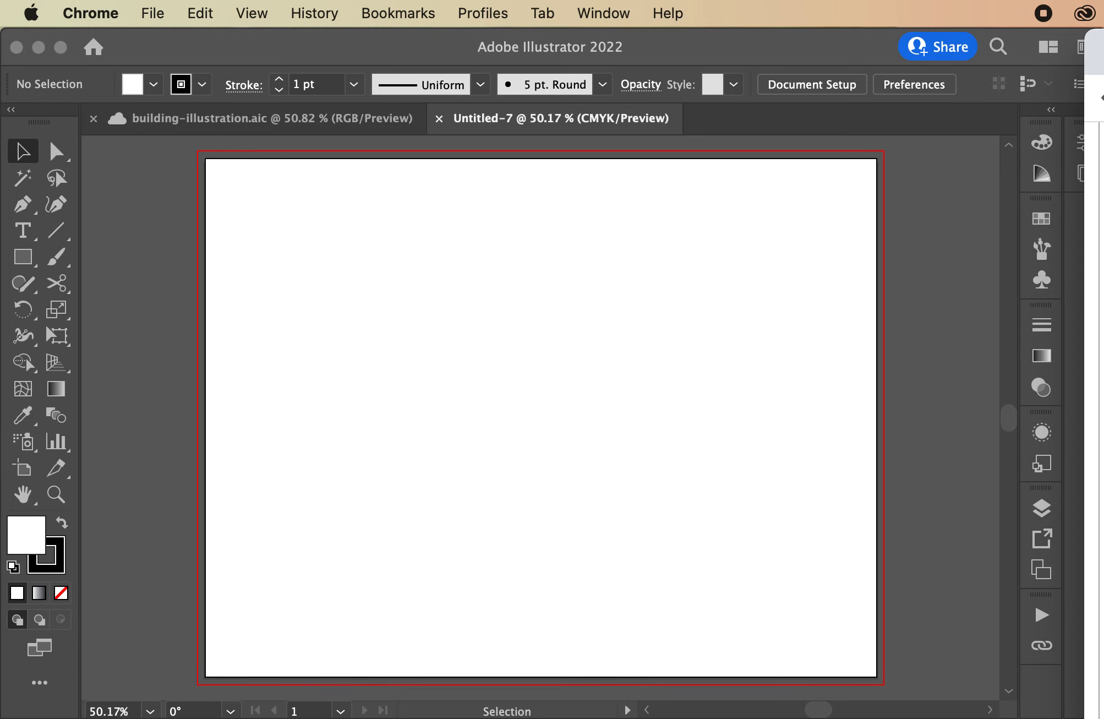
pyautogui.moveTo(1103, 67); pyautogui.dragTo(1053, 38)
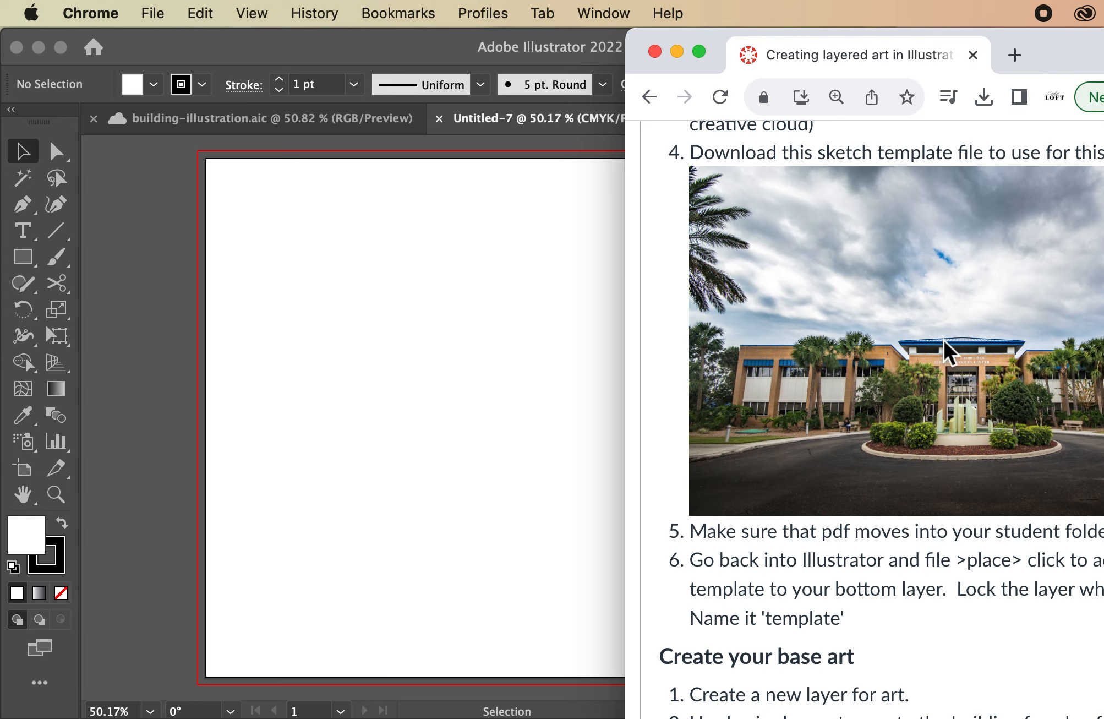
pyautogui.rightClick(870, 325)
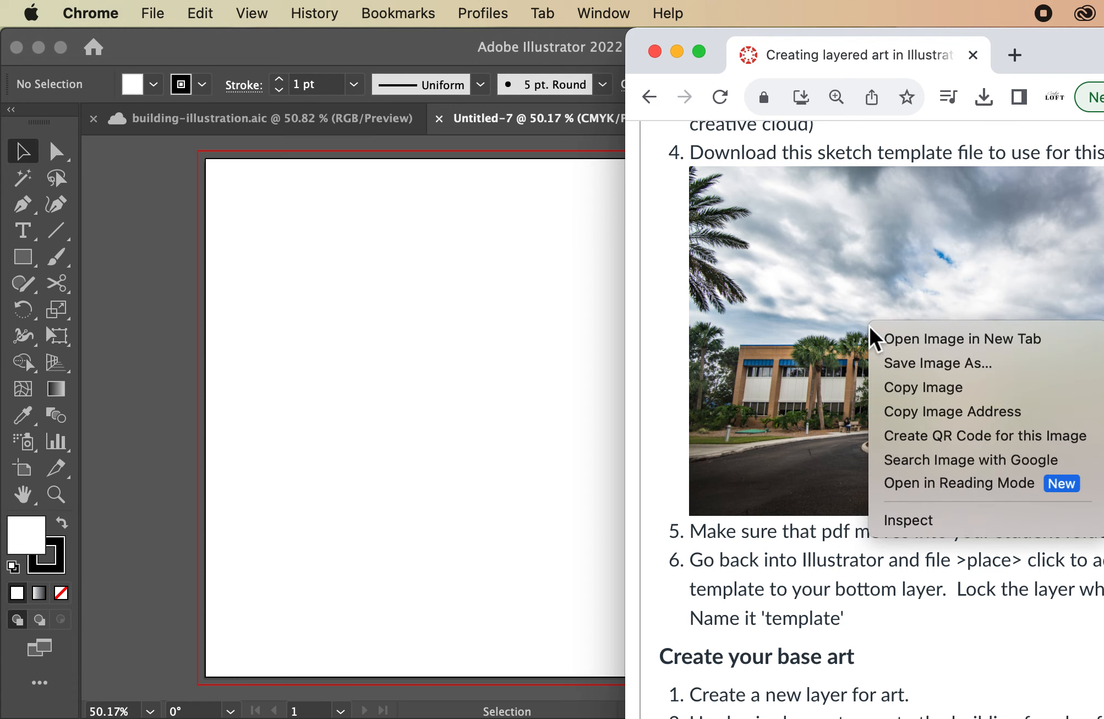
pyautogui.click(899, 365)
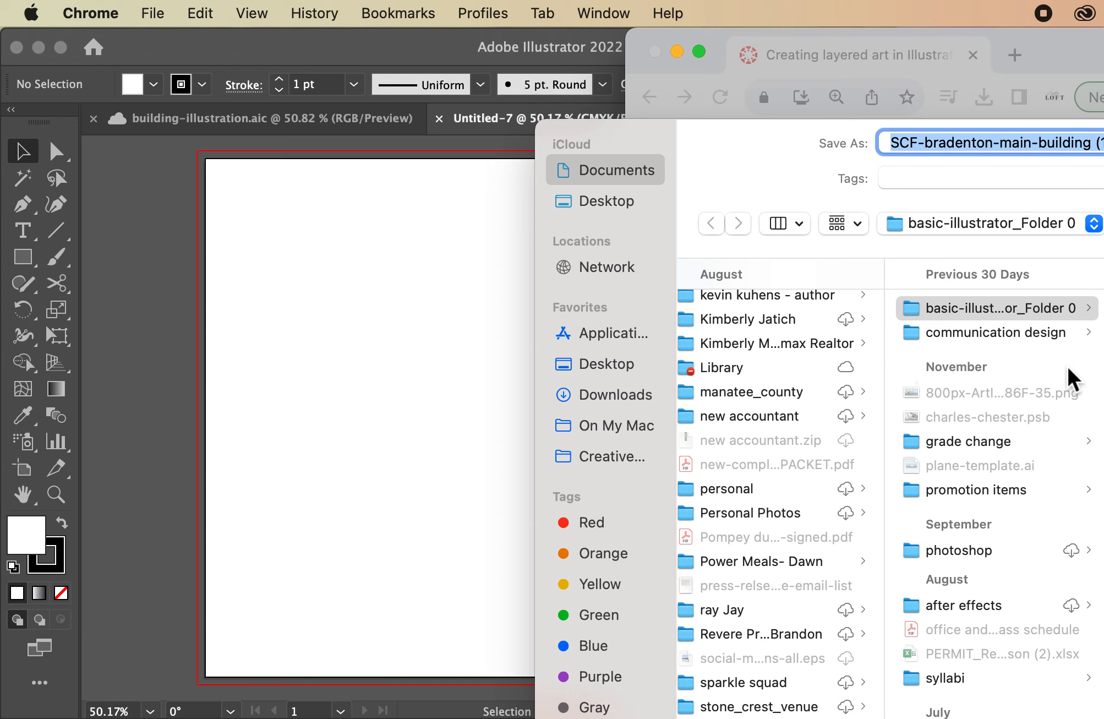
# - Save the photo into Desktop > Student > the student's named folder > Intro to Graphics > SCF building
pyautogui.click(599, 200)
pyautogui.click(754, 312)
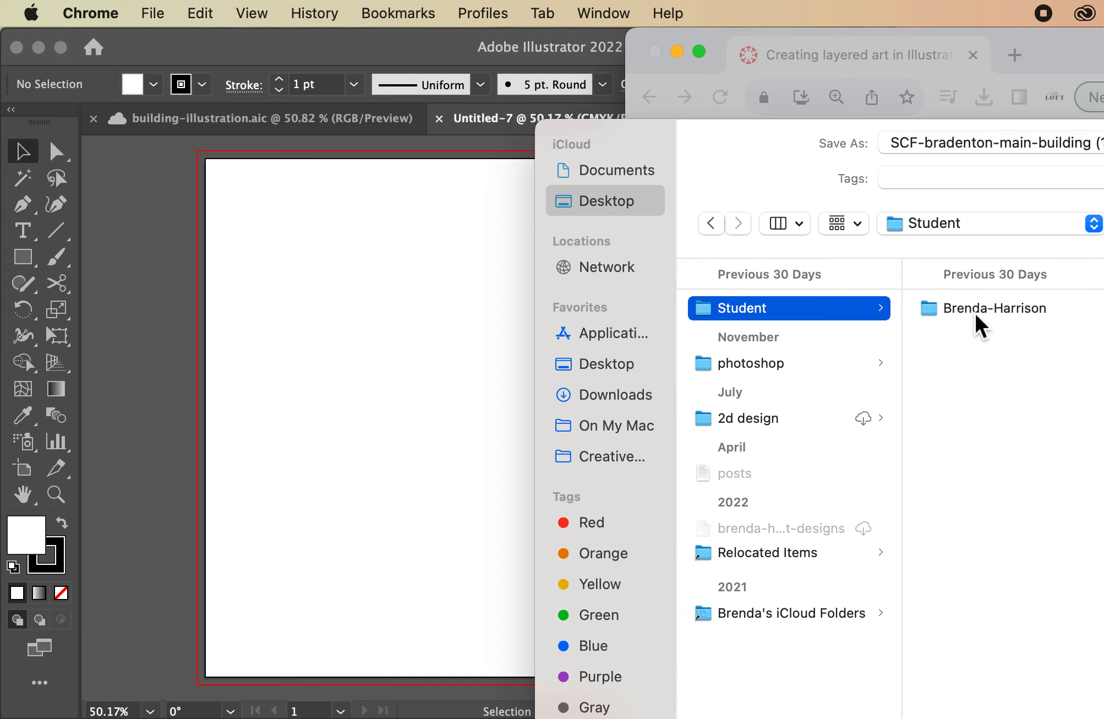
pyautogui.click(977, 308)
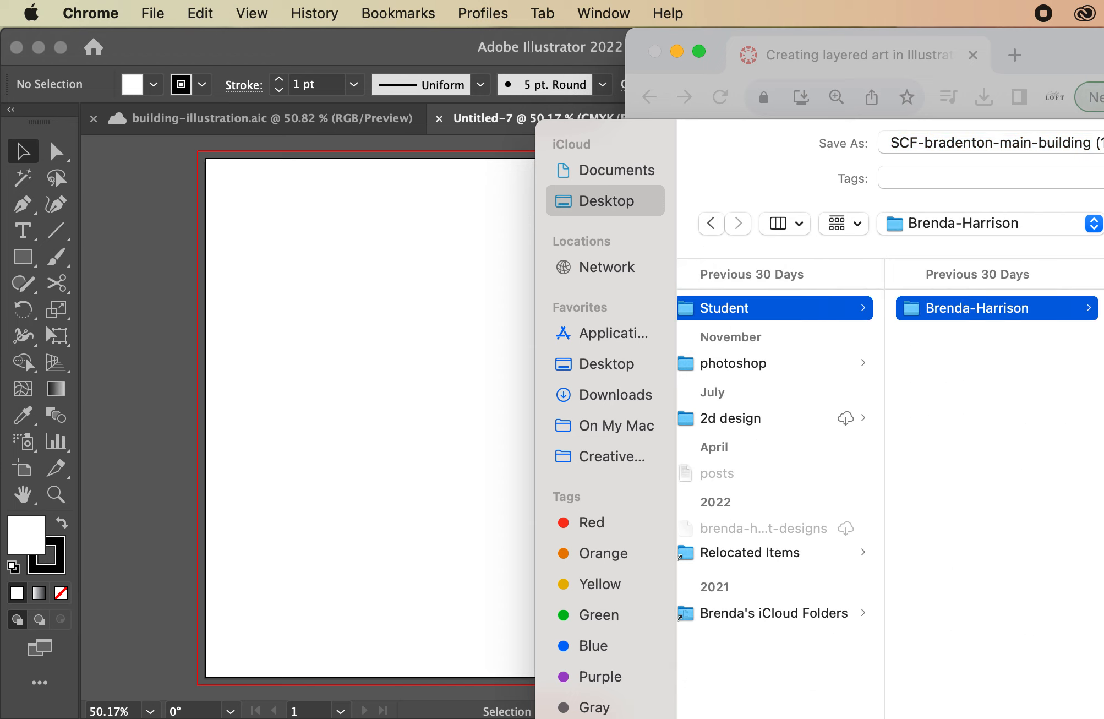
pyautogui.moveTo(914, 41); pyautogui.dragTo(629, 48)
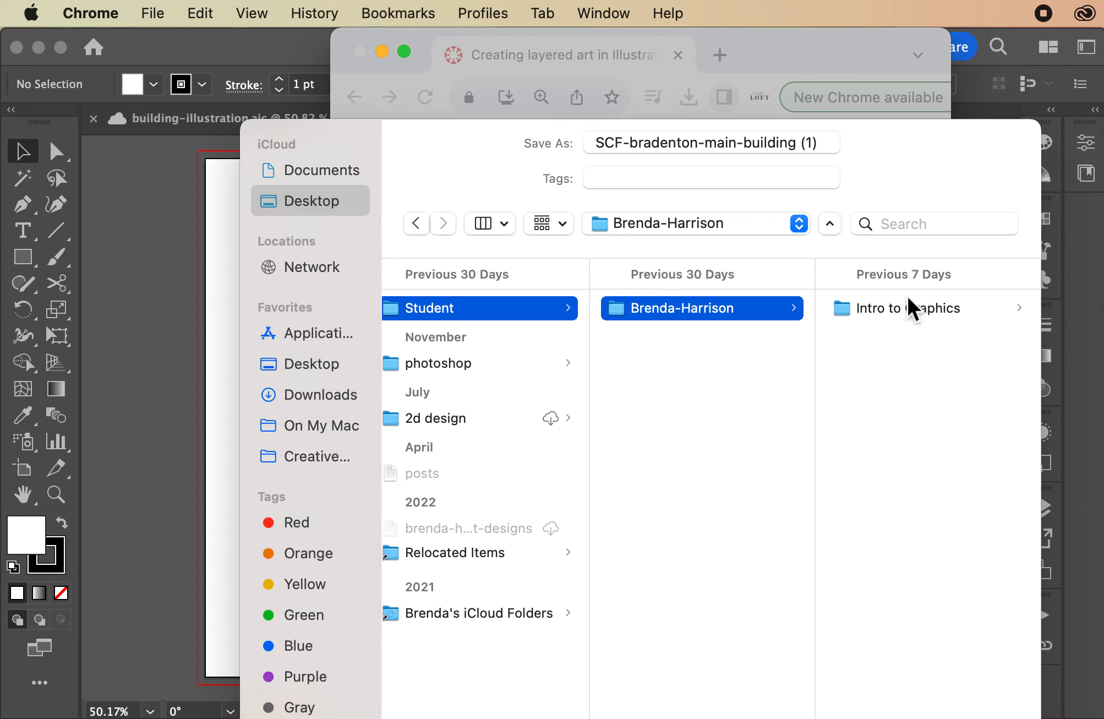
pyautogui.click(869, 310)
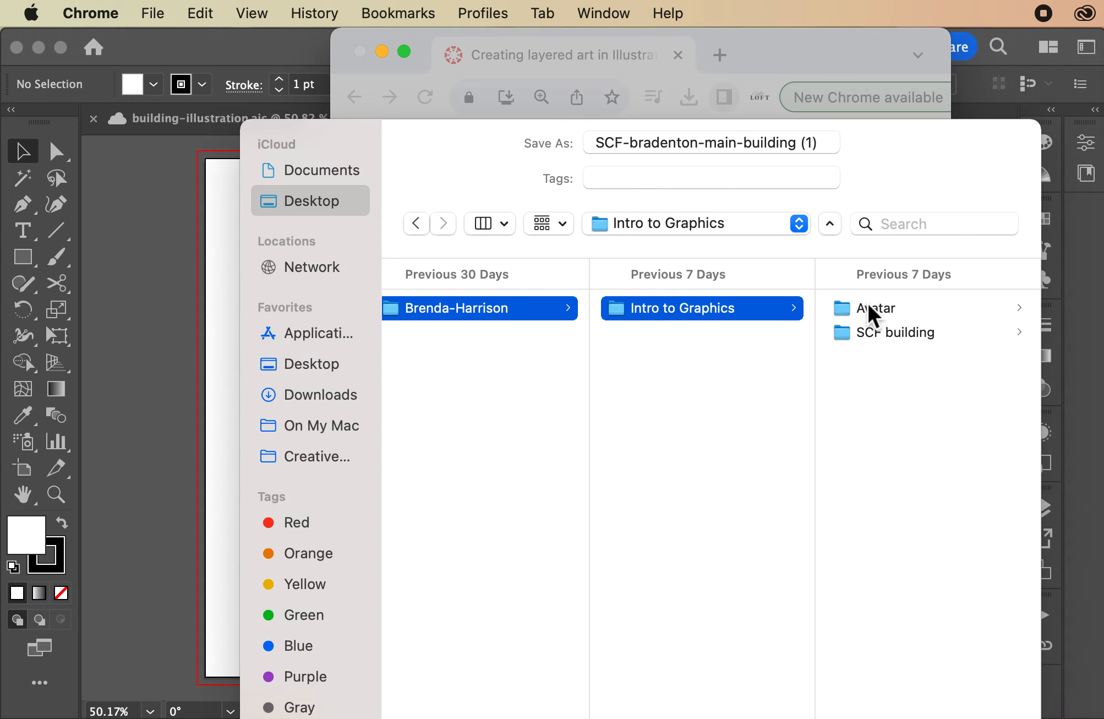
pyautogui.click(880, 334)
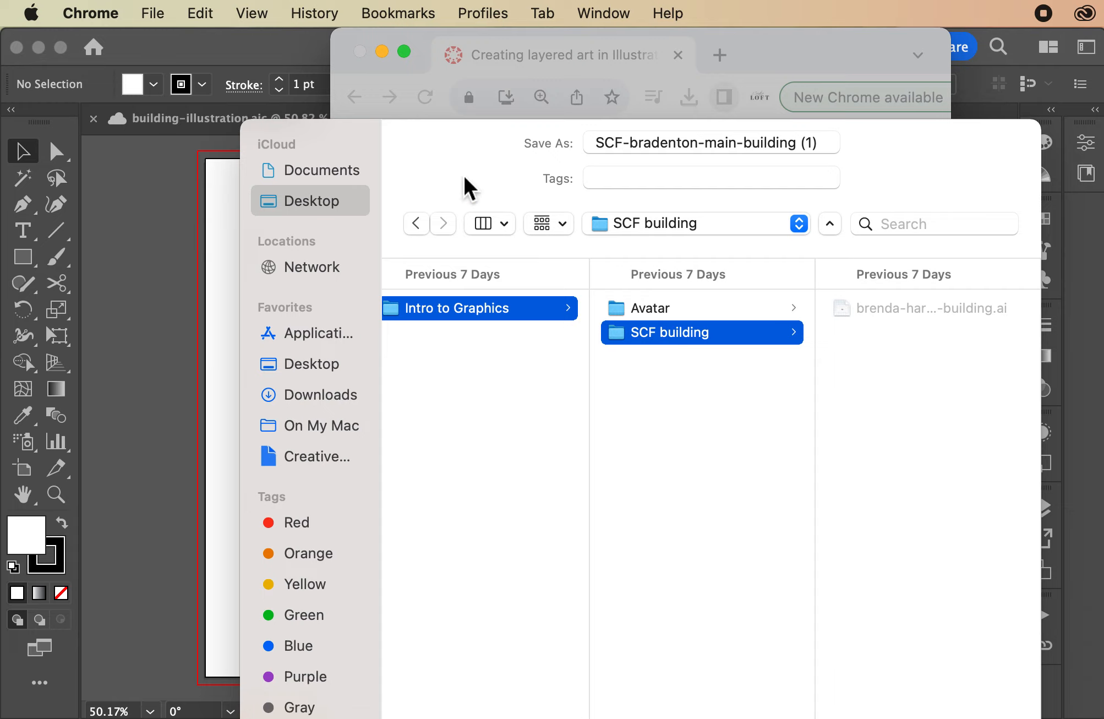
pyautogui.moveTo(374, 118); pyautogui.dragTo(375, 94)
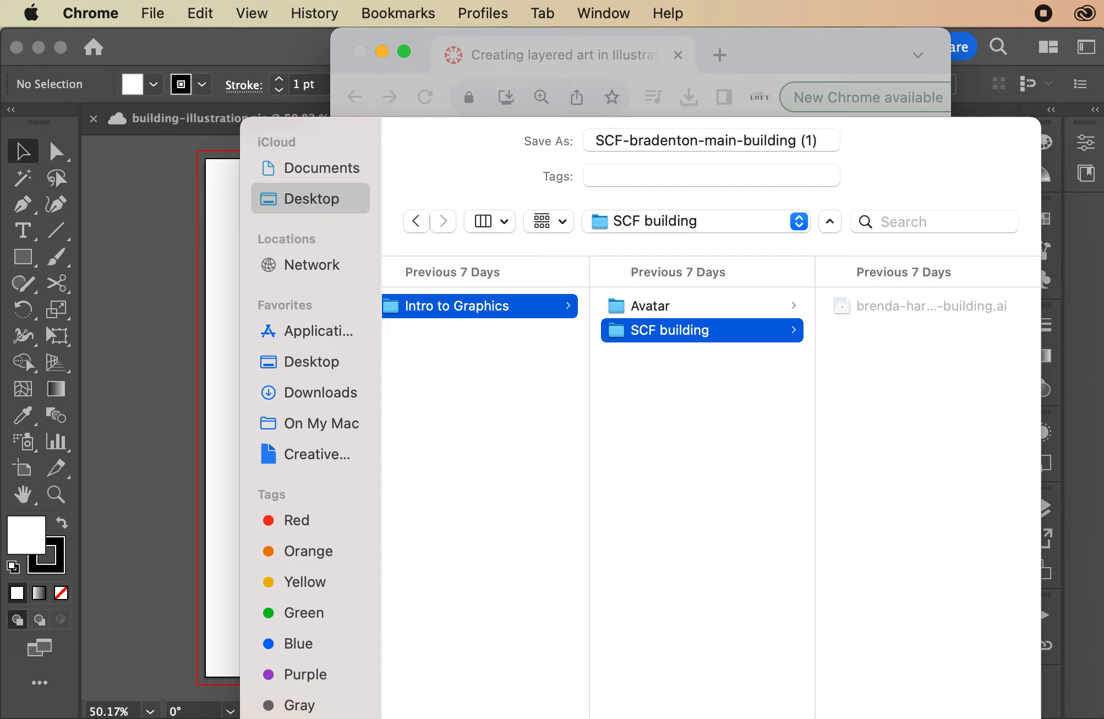
pyautogui.moveTo(991, 718); pyautogui.dragTo(990, 641)
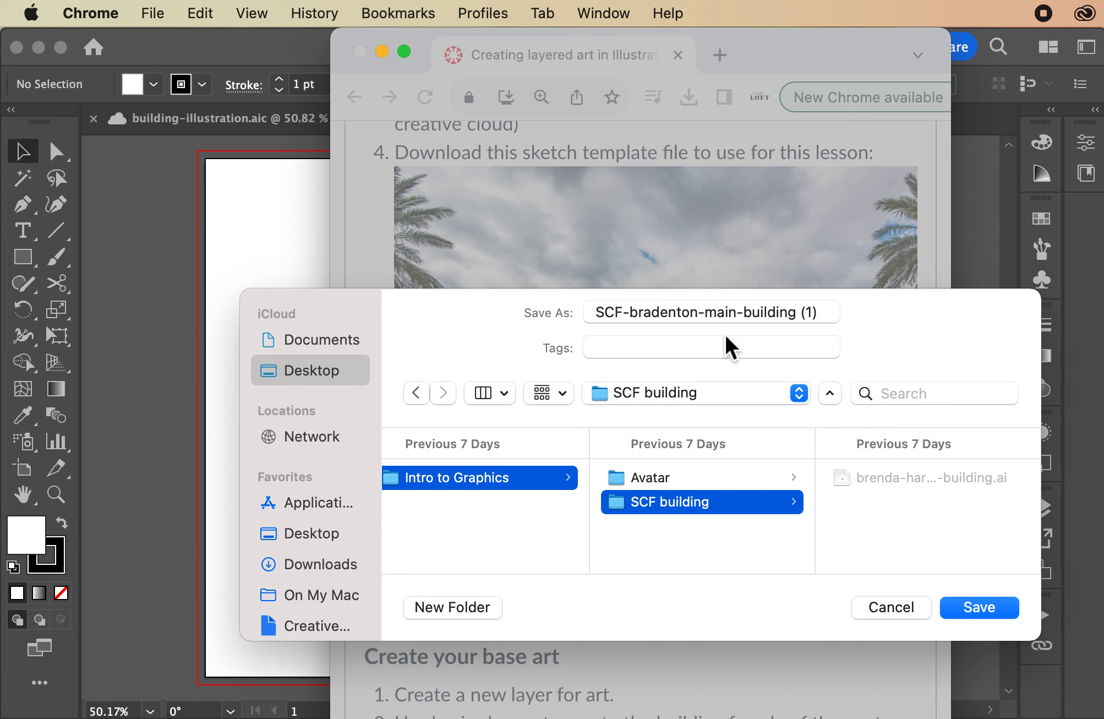
pyautogui.click(958, 602)
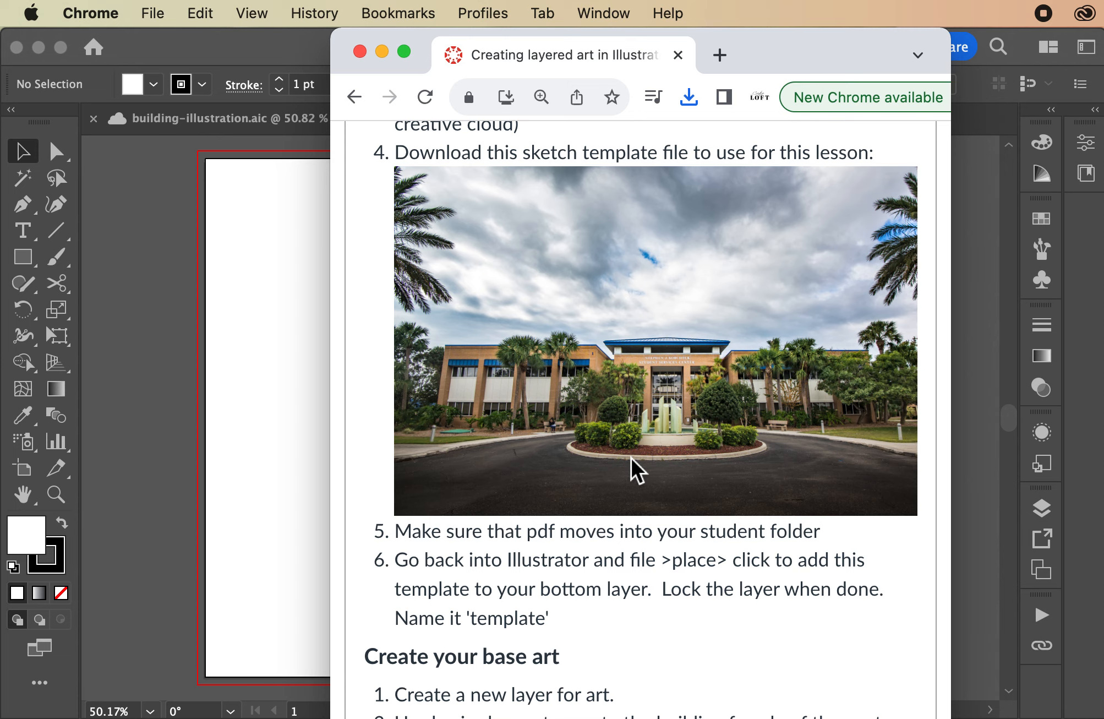
# - Switch back to Illustrator and start saving the untitled document on the computer instead of Creative Cloud
pyautogui.moveTo(497, 45); pyautogui.dragTo(1103, 29)
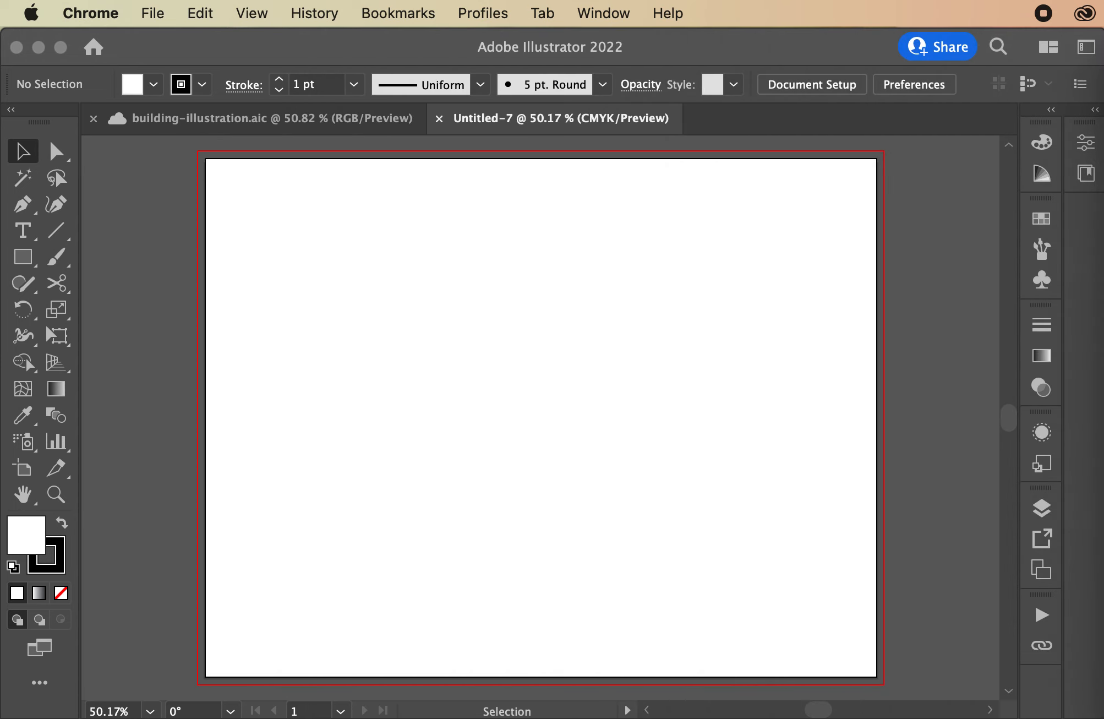
pyautogui.click(761, 44)
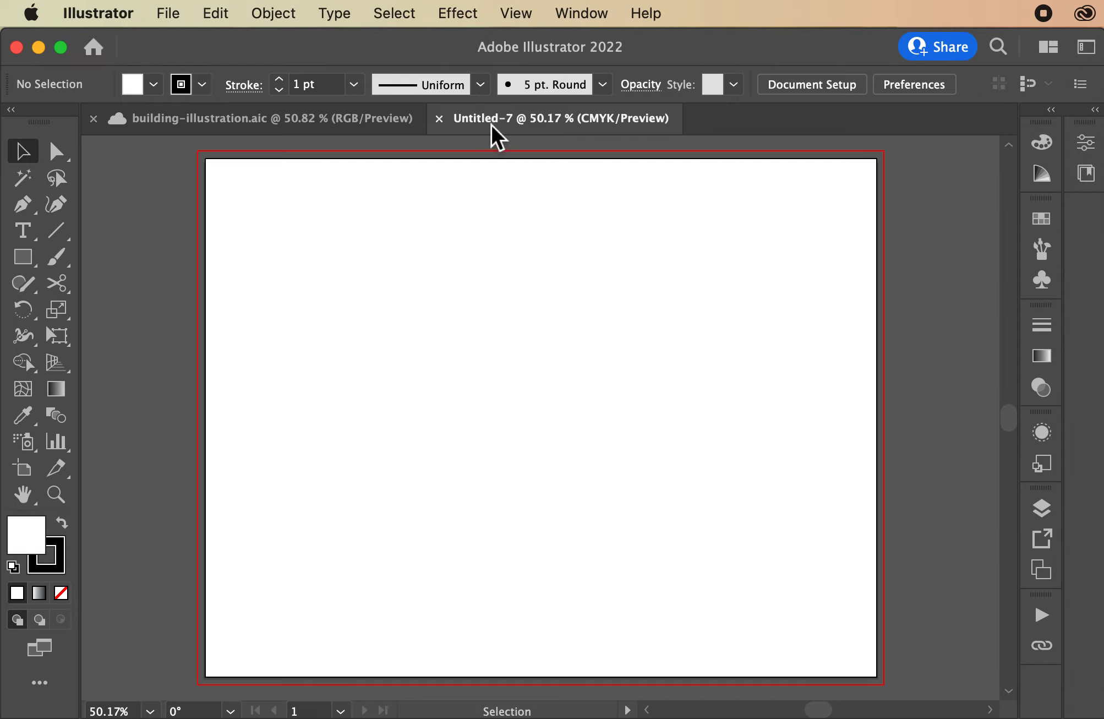
pyautogui.click(166, 9)
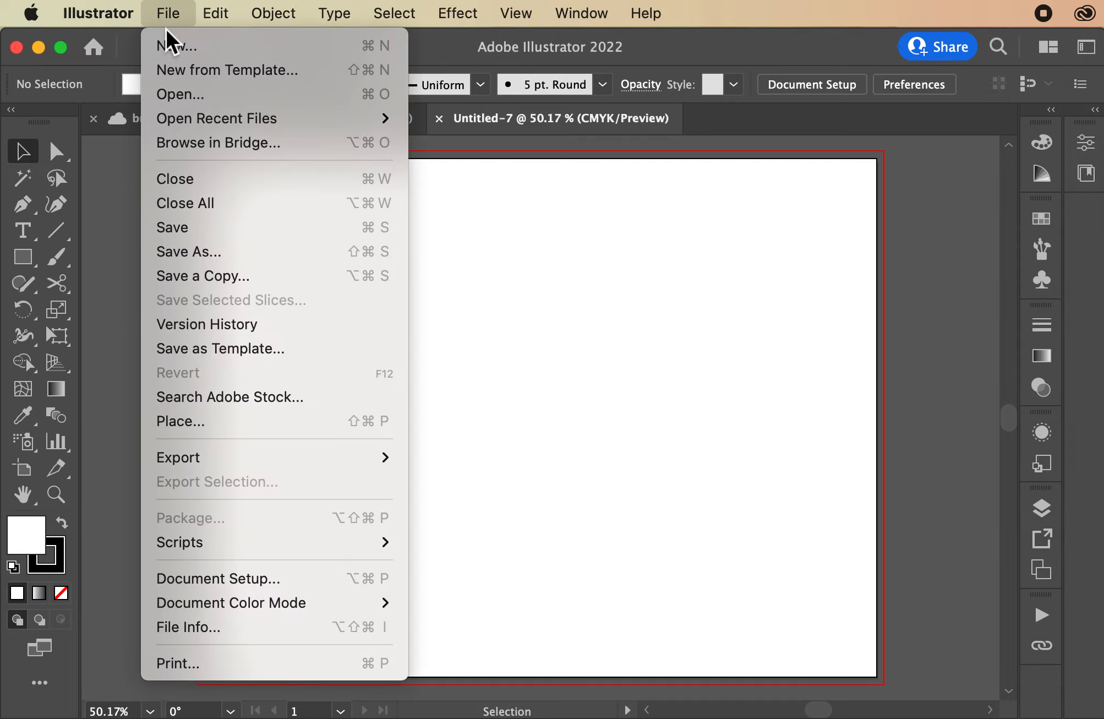
pyautogui.click(196, 253)
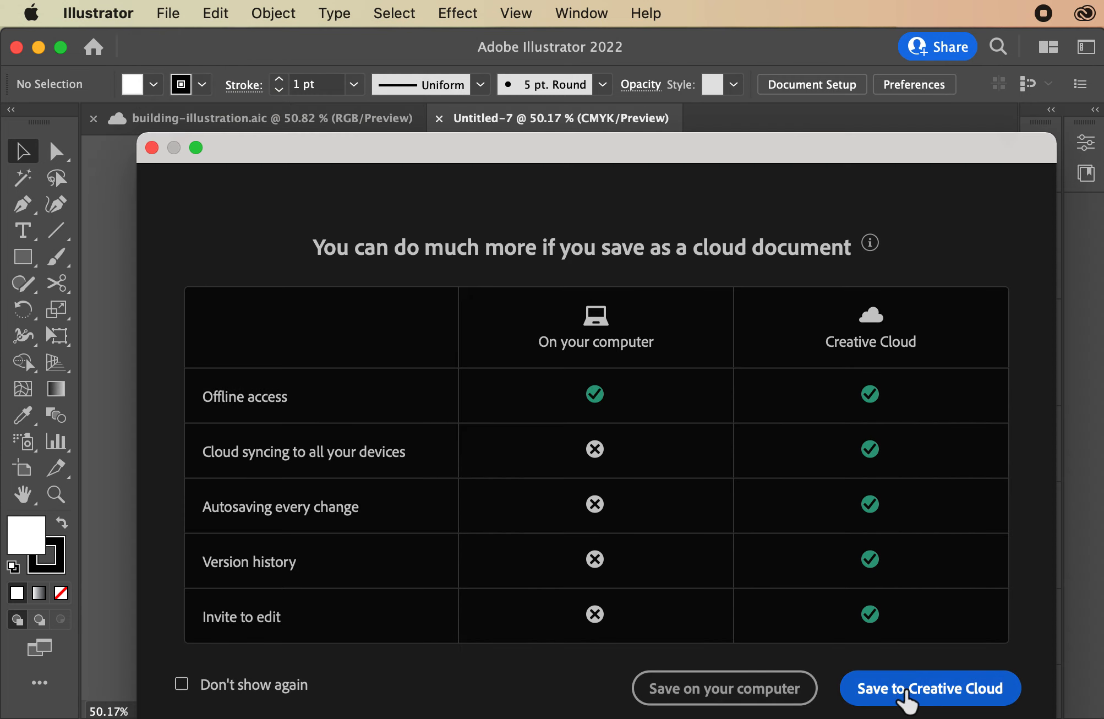
pyautogui.click(673, 697)
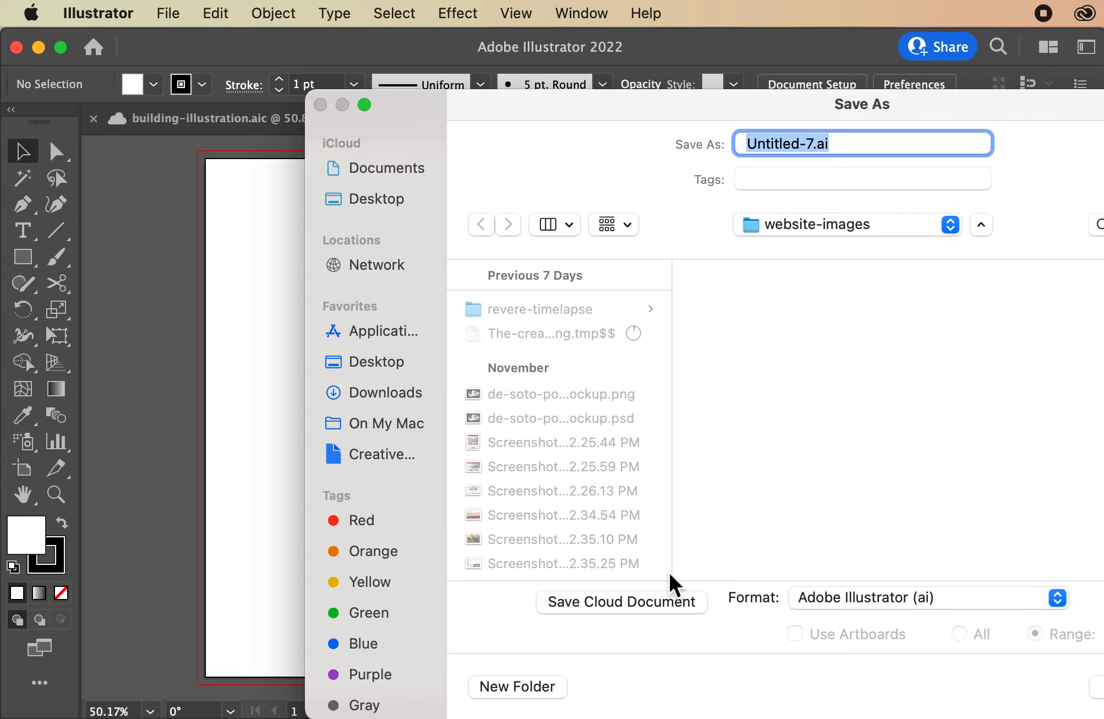
pyautogui.moveTo(554, 107); pyautogui.dragTo(337, 62)
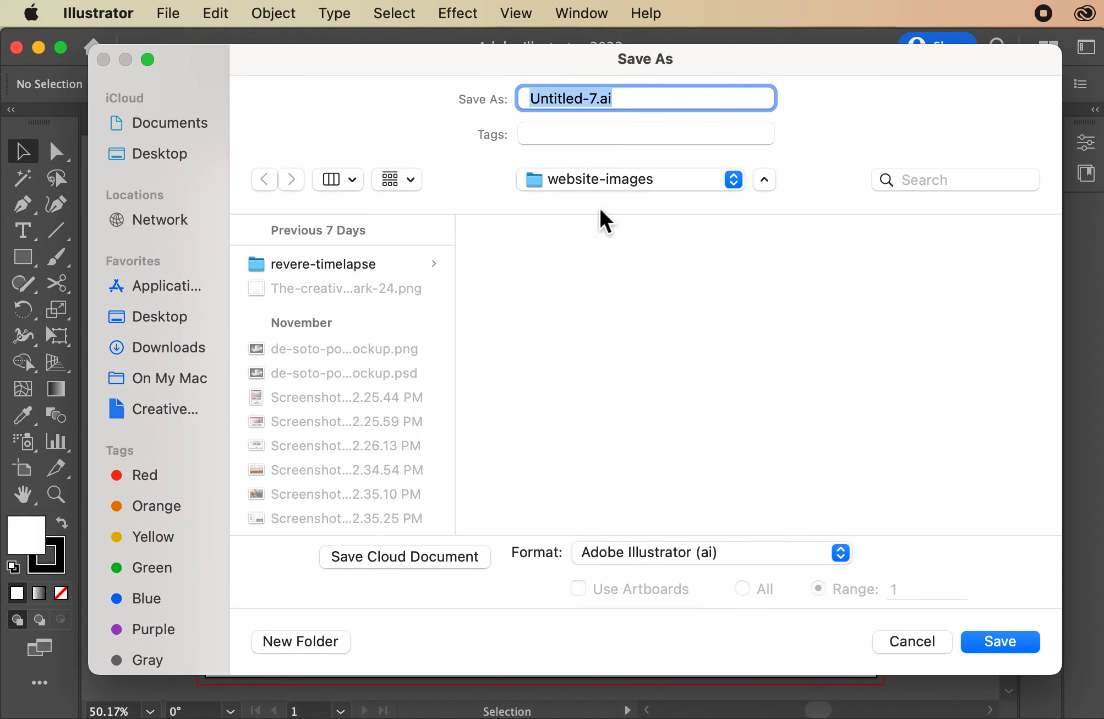
# - Set the save location to the SCF building folder under Intro to Graphics in the student's Desktop folder
pyautogui.click(162, 156)
pyautogui.click(392, 266)
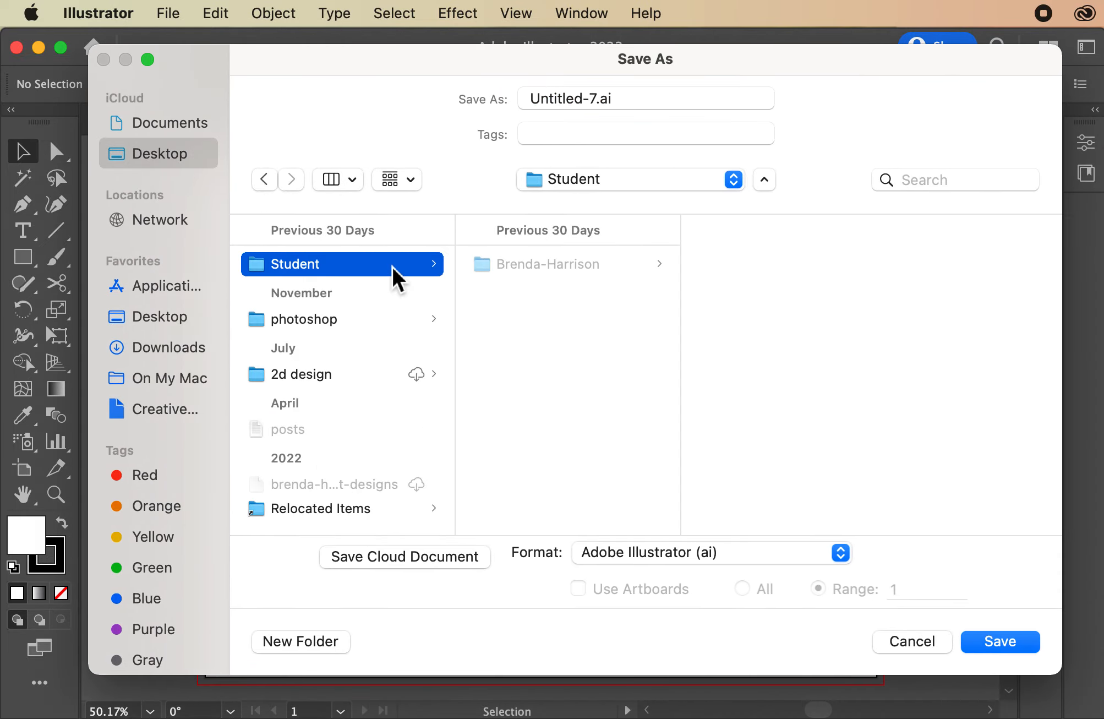
pyautogui.click(576, 266)
pyautogui.click(766, 261)
pyautogui.click(915, 287)
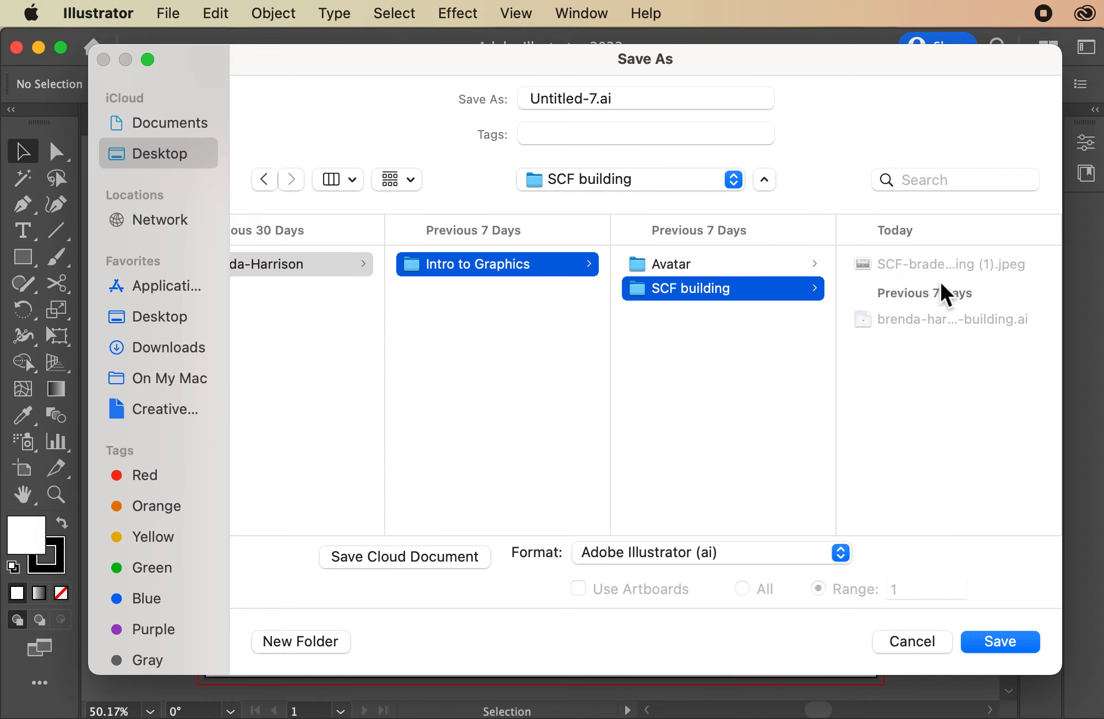
# - Reuse the existing building file's name with a 2 added before .ai and save with the default Illustrator options
pyautogui.click(917, 319)
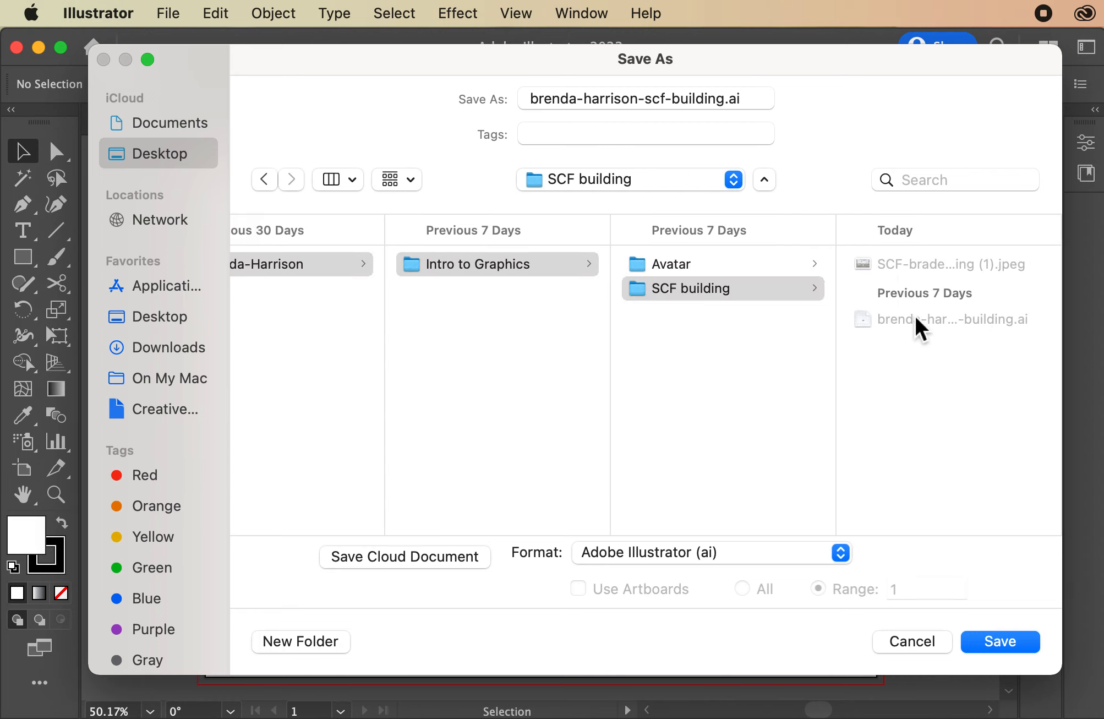
pyautogui.click(726, 108)
pyautogui.write('2')
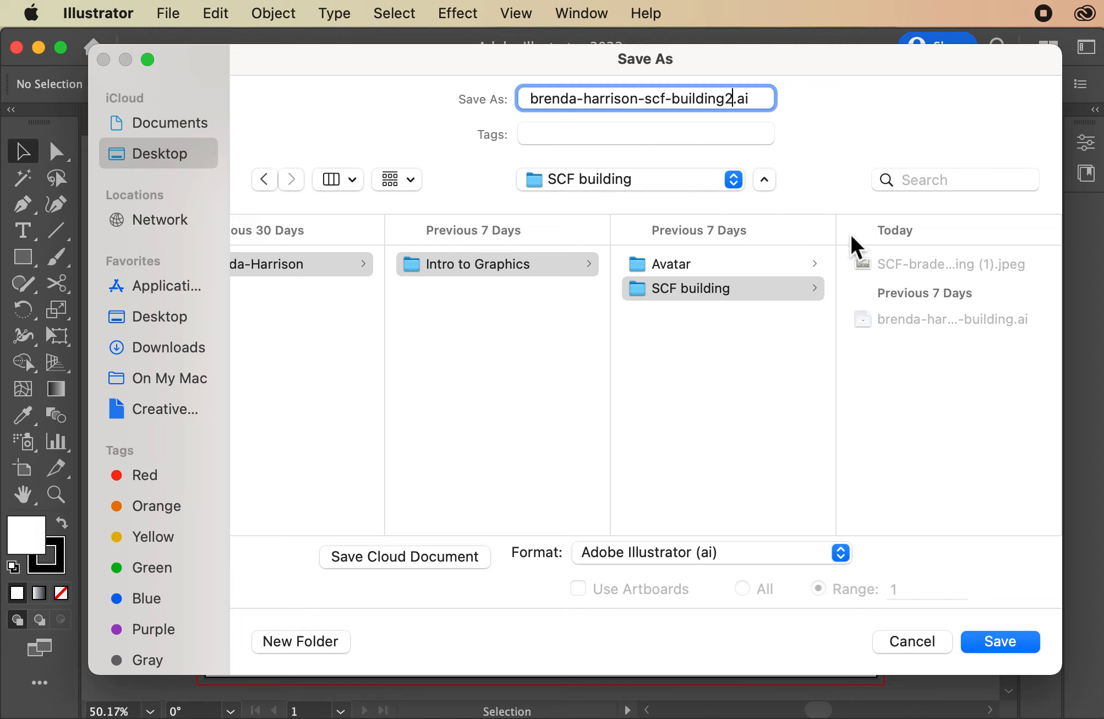
pyautogui.click(997, 633)
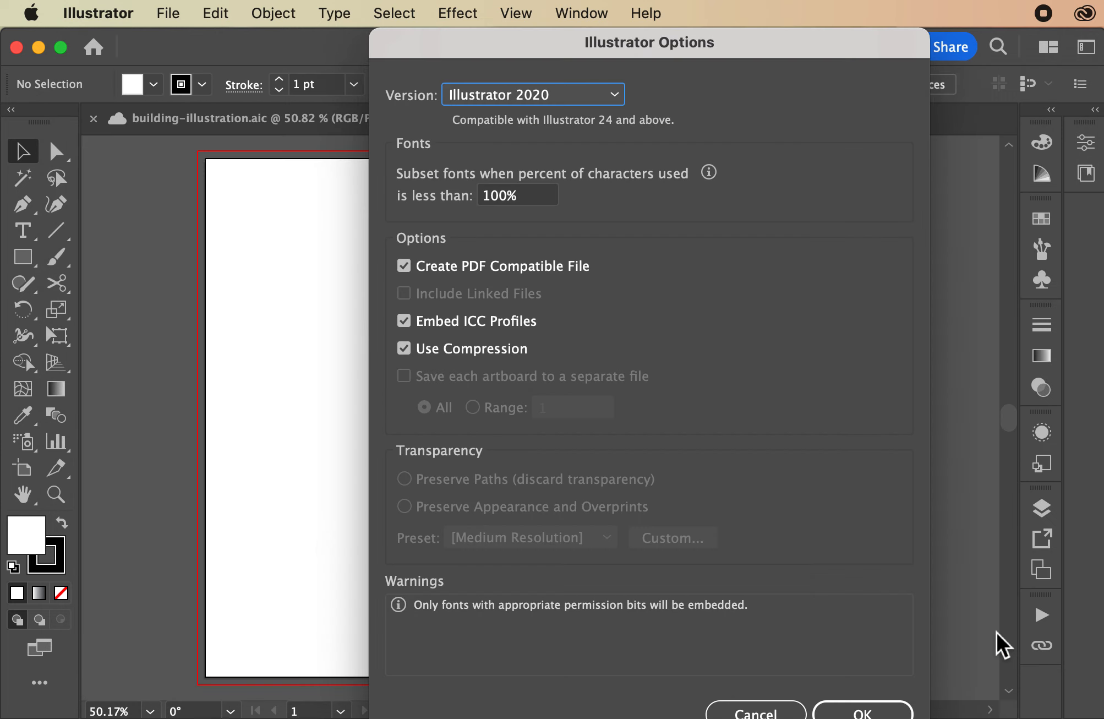
pyautogui.click(864, 712)
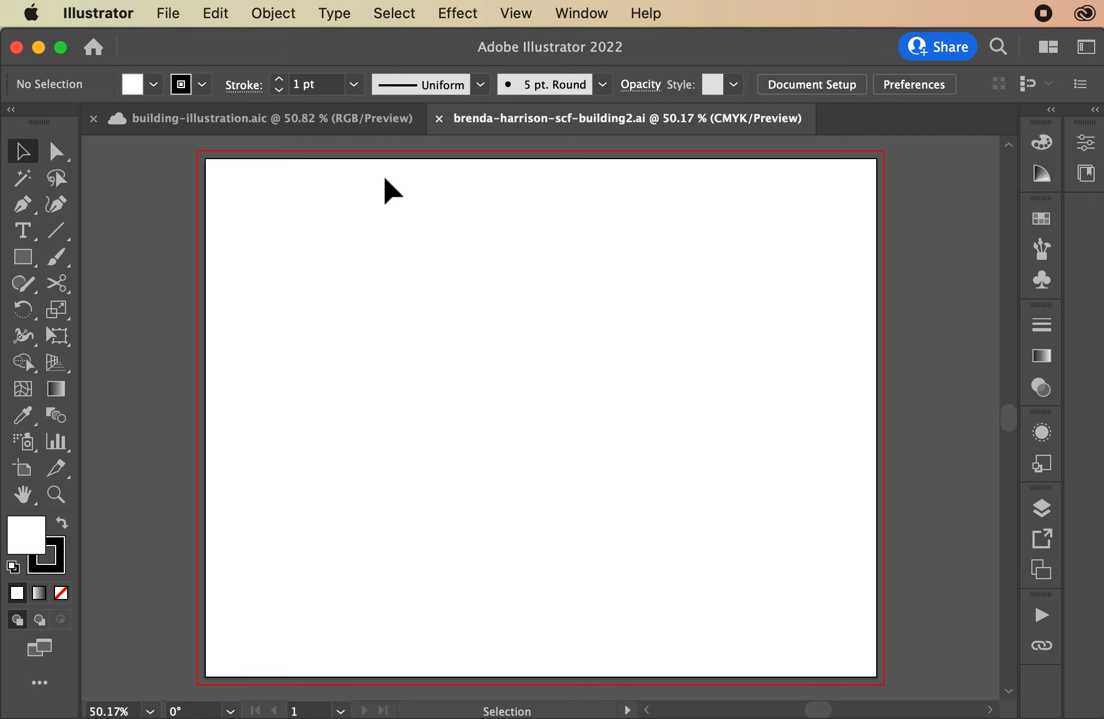
# - Place the image SCF-bradenton-main-building (1).jpeg on the artboard at its original size, embedded rather than linked
pyautogui.click(168, 14)
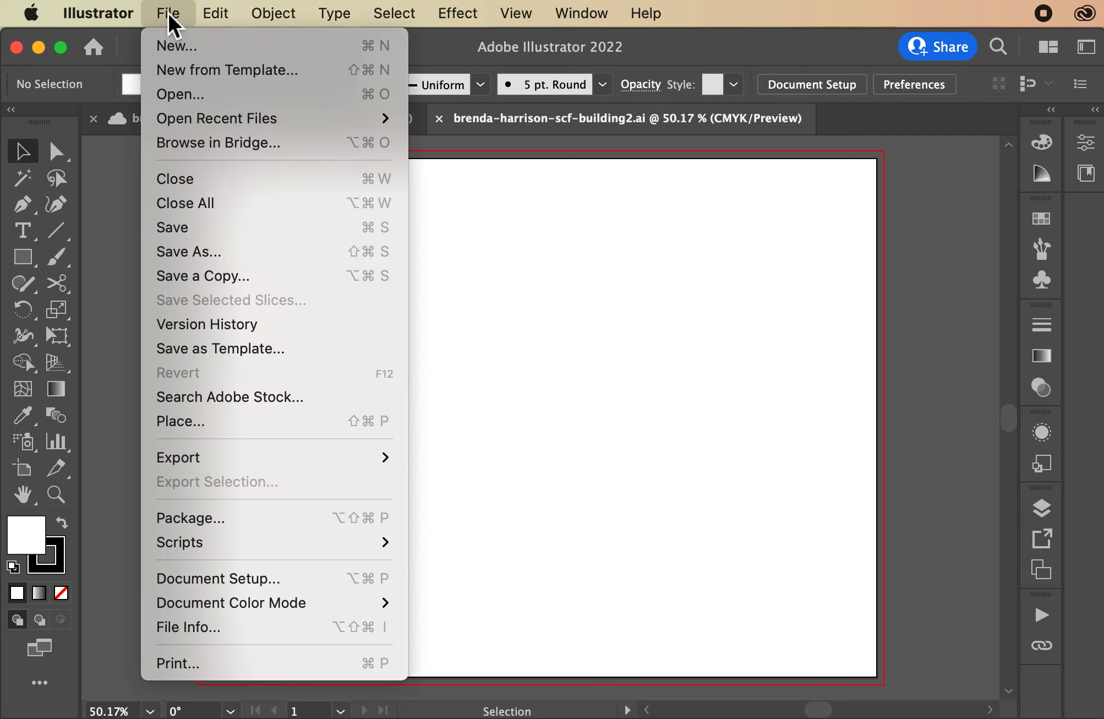
pyautogui.click(196, 432)
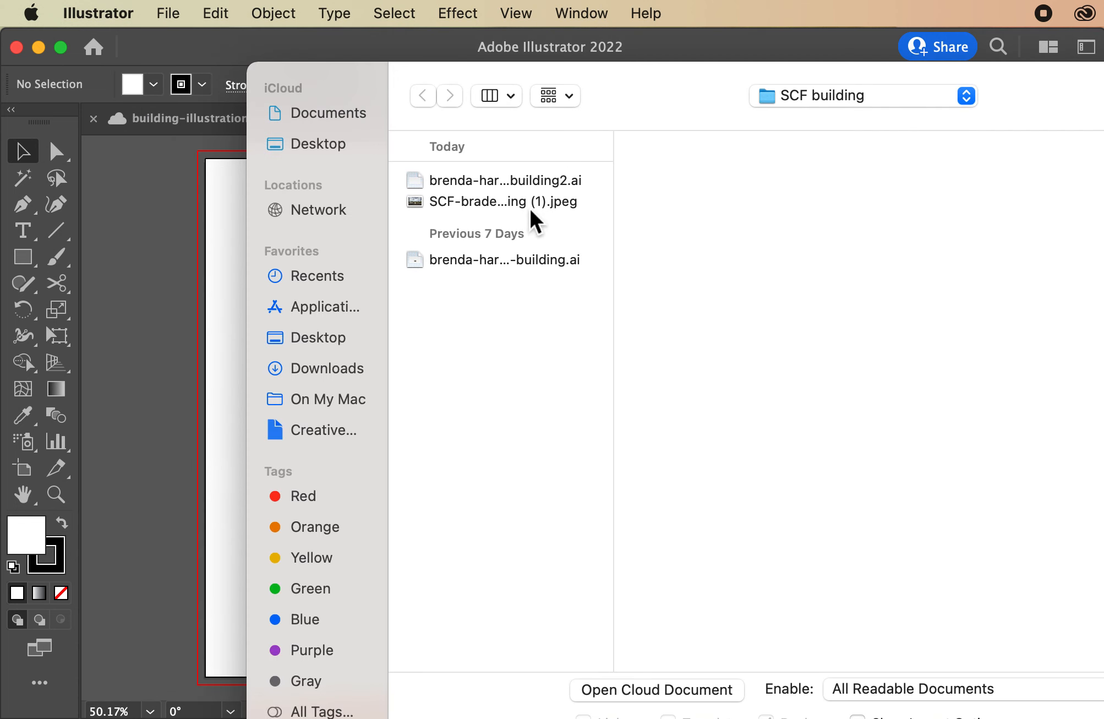
pyautogui.click(528, 203)
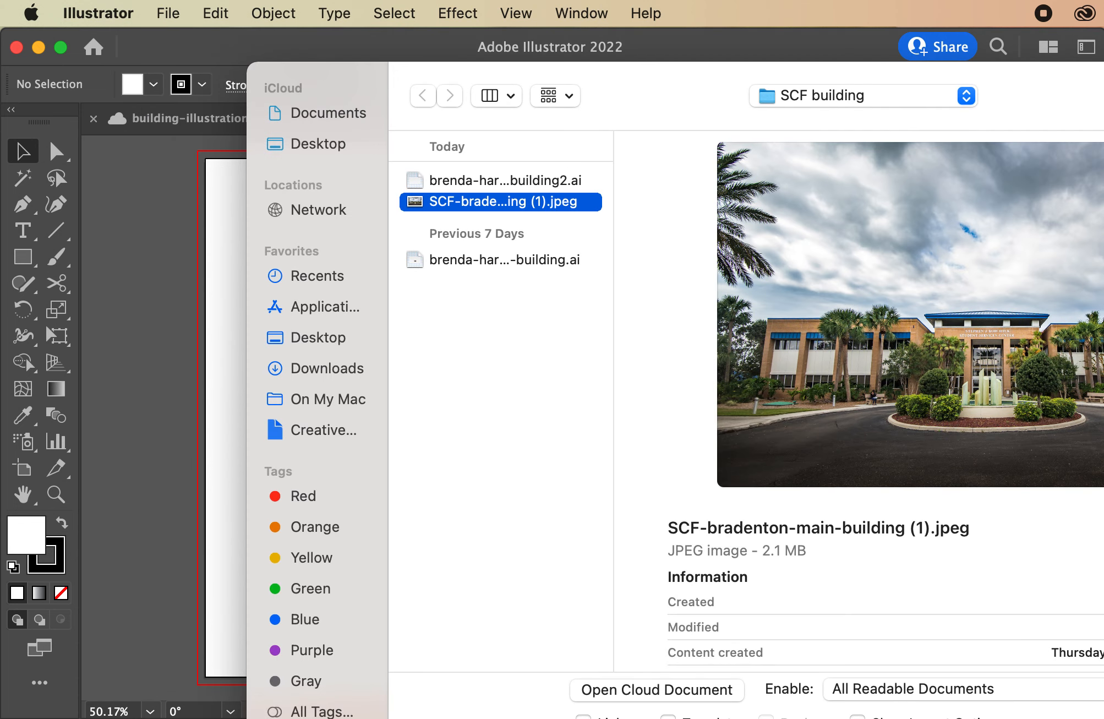
pyautogui.moveTo(971, 77); pyautogui.dragTo(705, 22)
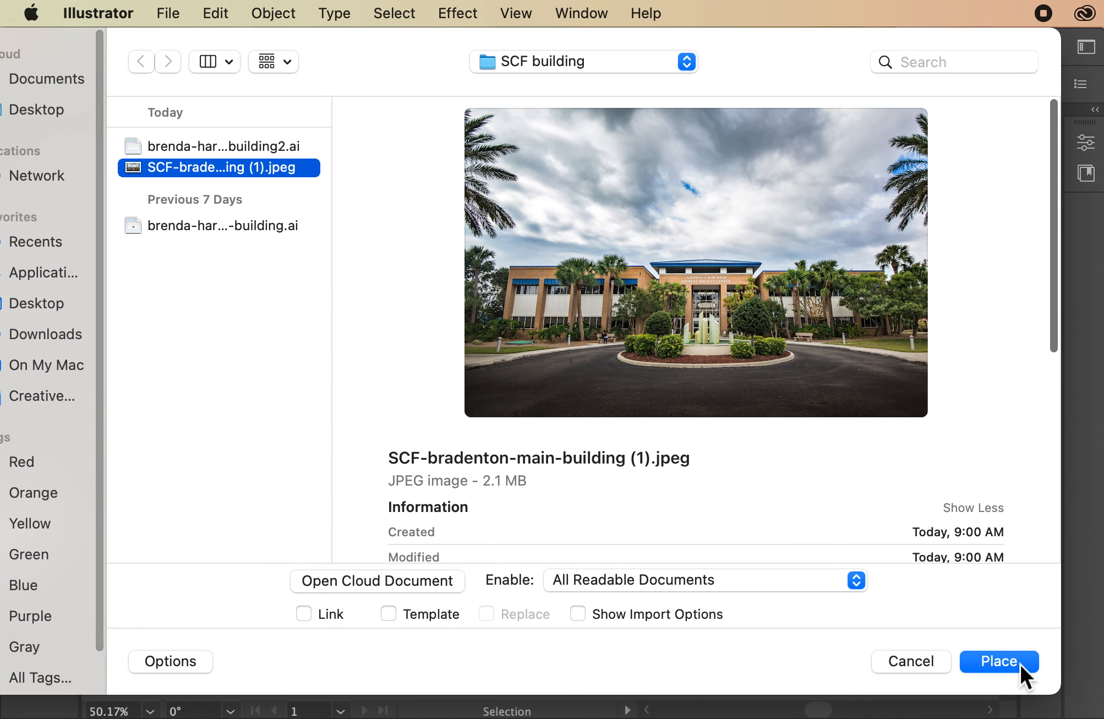
pyautogui.click(1019, 664)
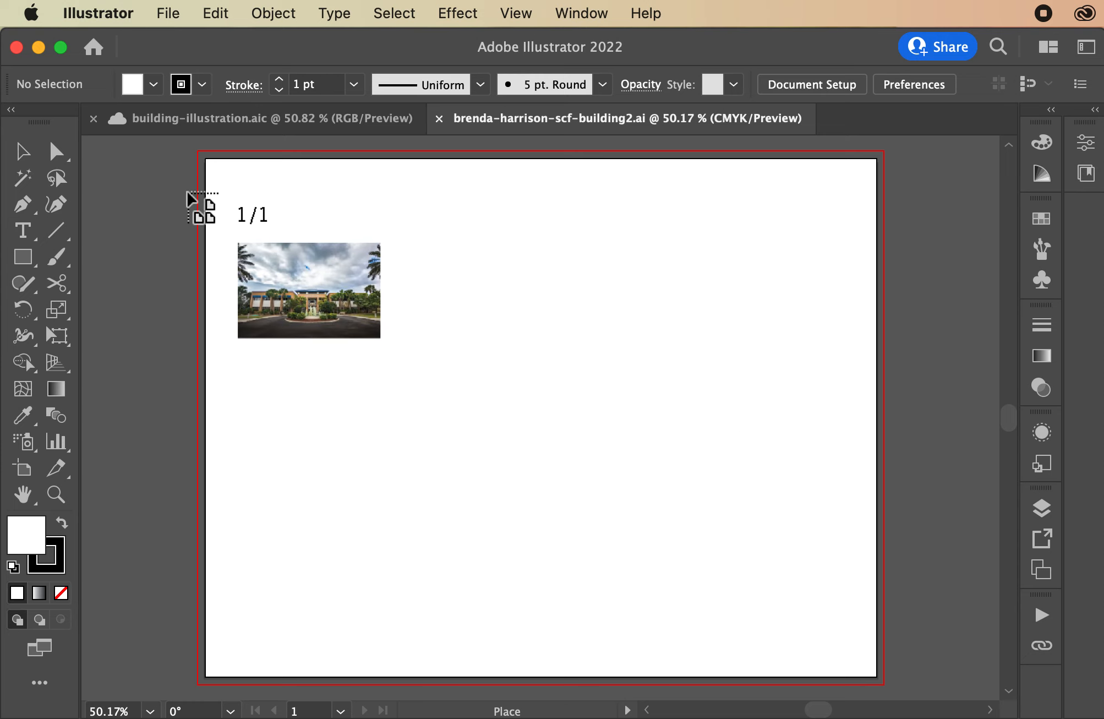
pyautogui.click(285, 188)
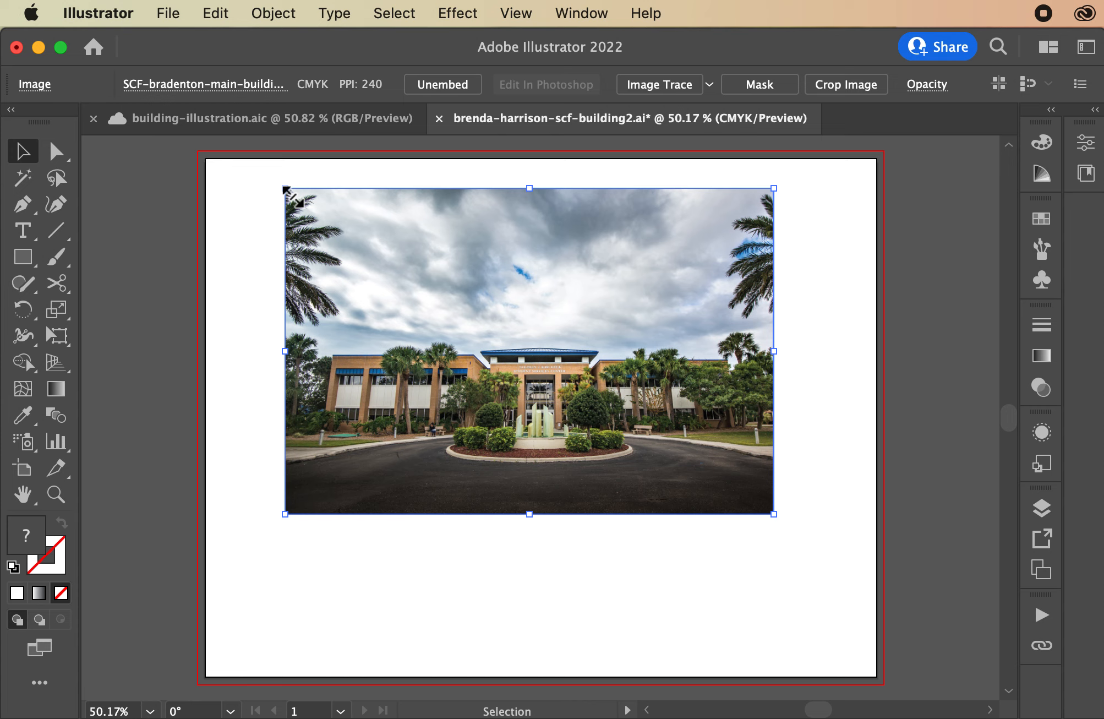
# - Move the placed photo so its upper-left corner reaches the upper-left corner of the artboard's bleed
pyautogui.press('super+minus')
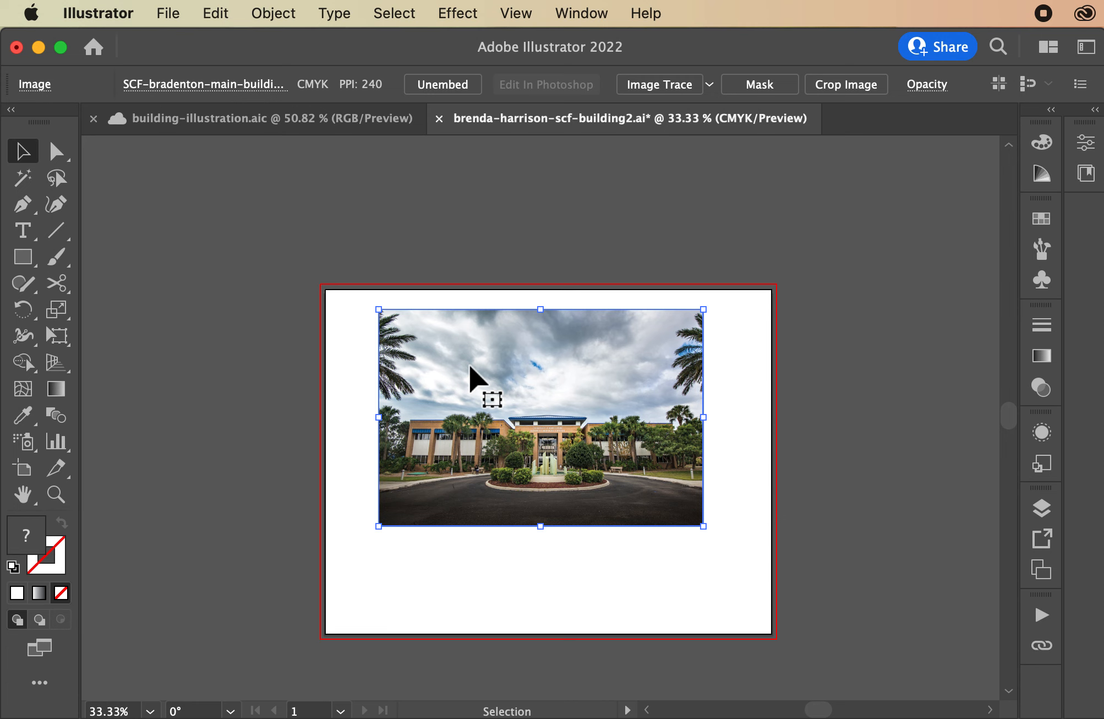
pyautogui.press('super+equal')
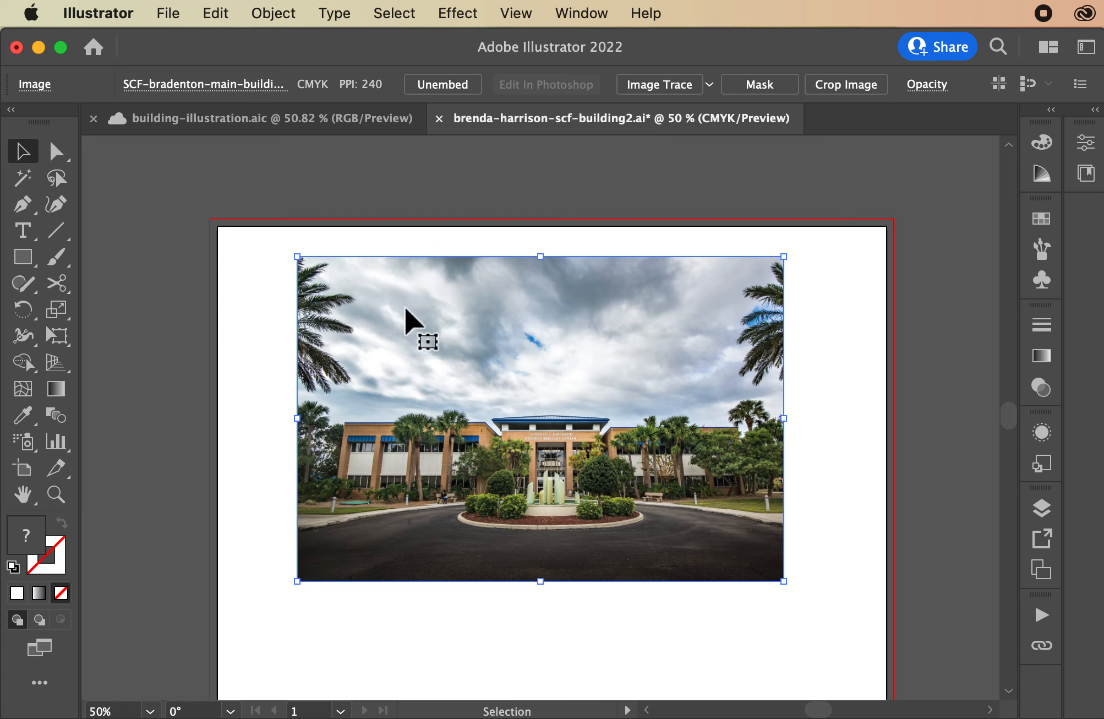
pyautogui.scroll(-2, 403, 304)
pyautogui.moveTo(378, 296); pyautogui.dragTo(288, 256)
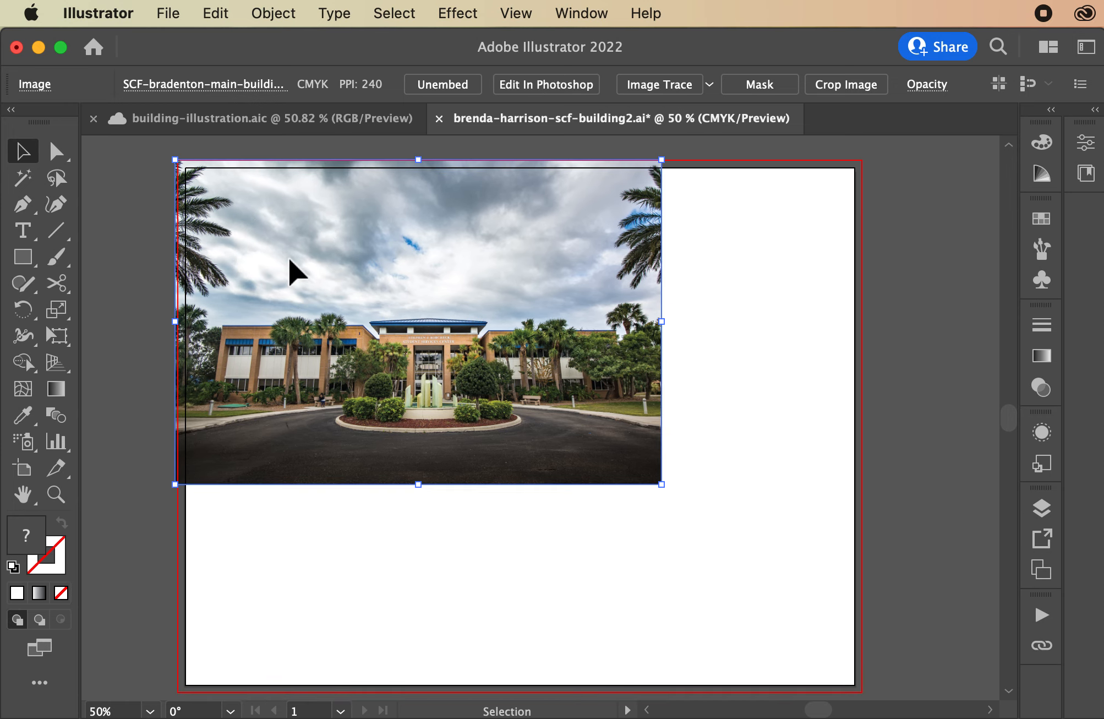
pyautogui.scroll(-2, 579, 286)
pyautogui.hscroll(1, 578, 286)
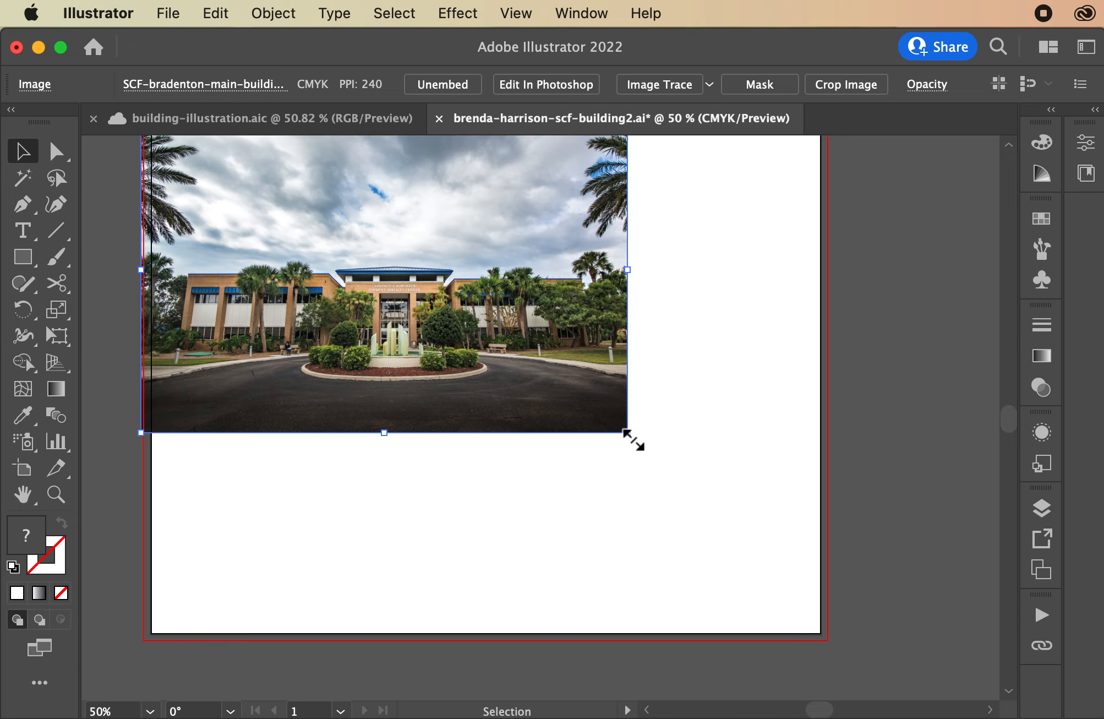
pyautogui.press('shift')
pyautogui.hscroll(3, 633, 440)
pyautogui.scroll(2, 633, 440)
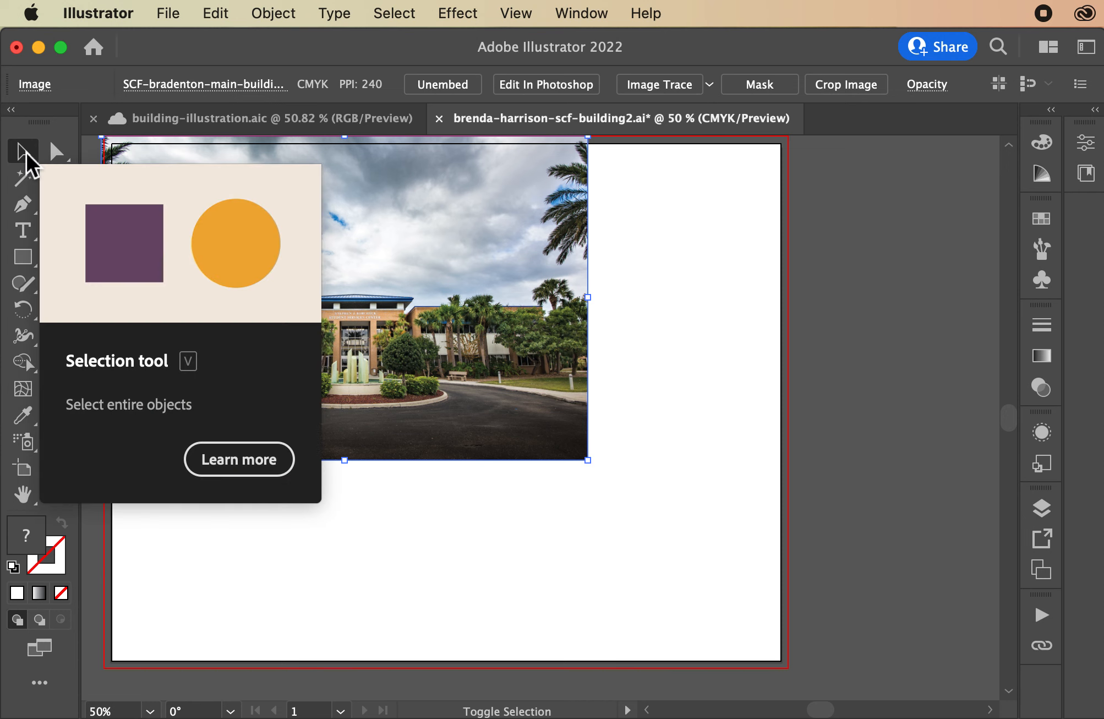
# - Enlarge the placed photo proportionally until it is tall enough to cover the artboard and bleed, and shift it left over the artboard
pyautogui.click(584, 458)
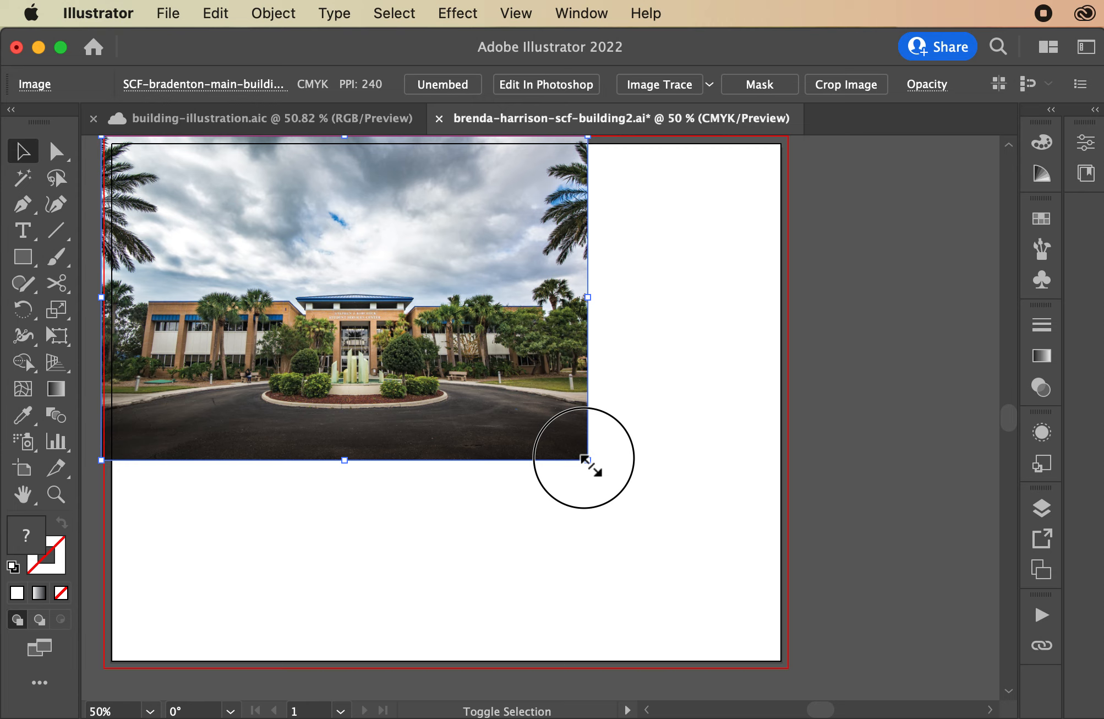
pyautogui.moveTo(584, 459); pyautogui.dragTo(789, 657)
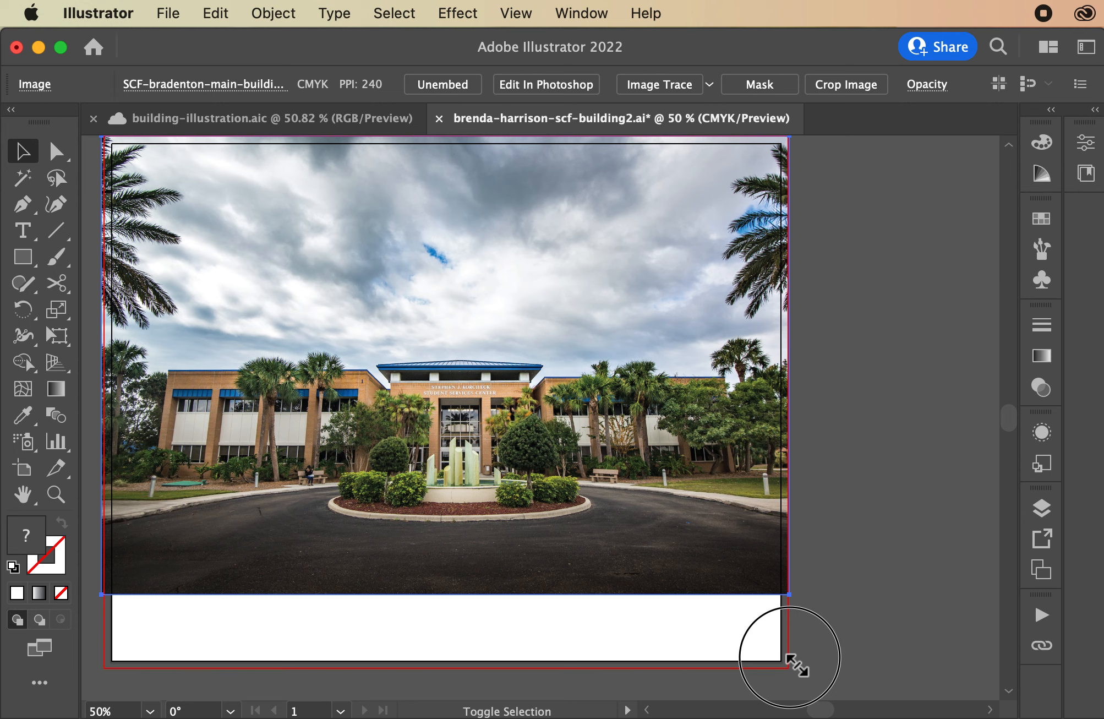
pyautogui.moveTo(789, 657); pyautogui.dragTo(907, 645)
pyautogui.moveTo(809, 349); pyautogui.dragTo(744, 324)
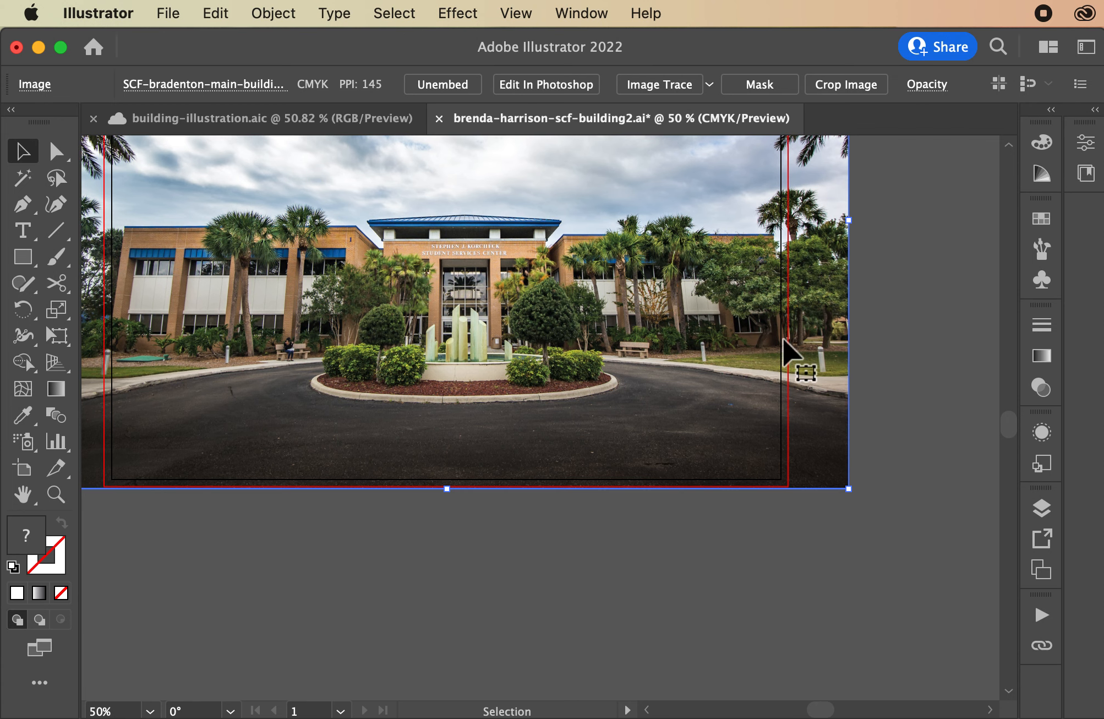
# - Reduce the photo proportionally to the bleed's width and align its lower edge with the bottom of the bleed
pyautogui.moveTo(854, 493); pyautogui.dragTo(820, 456)
pyautogui.press('super+minus')
pyautogui.moveTo(445, 370); pyautogui.dragTo(446, 423)
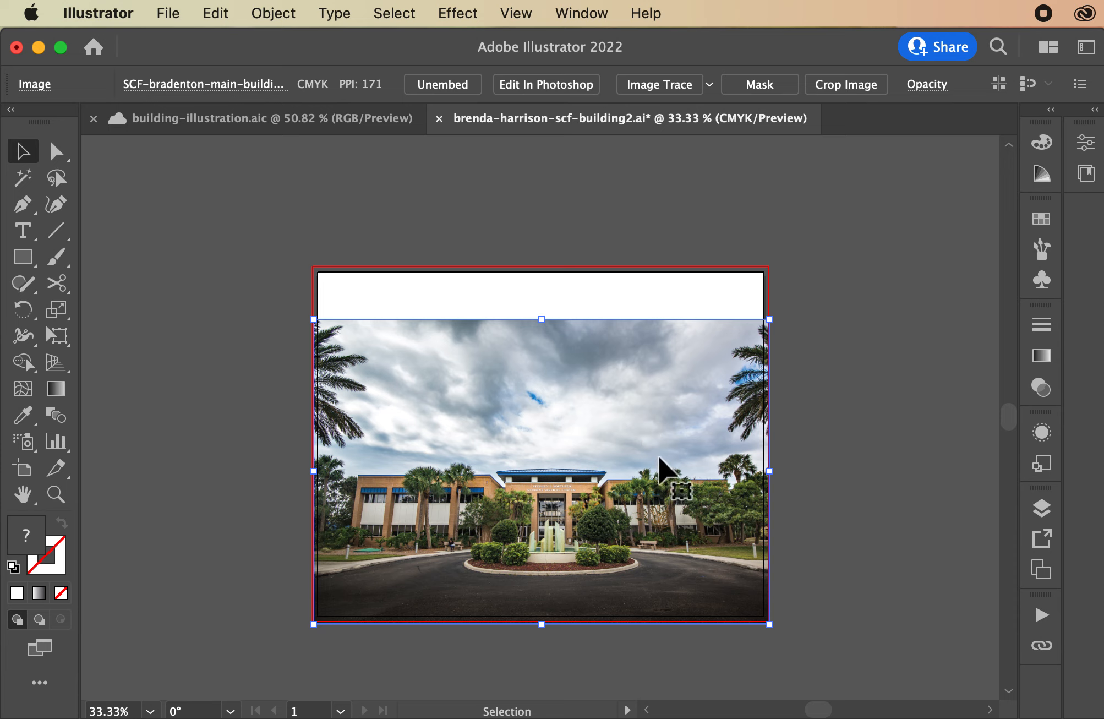
# - Rename the photo's layer as template and lock it
pyautogui.click(1042, 498)
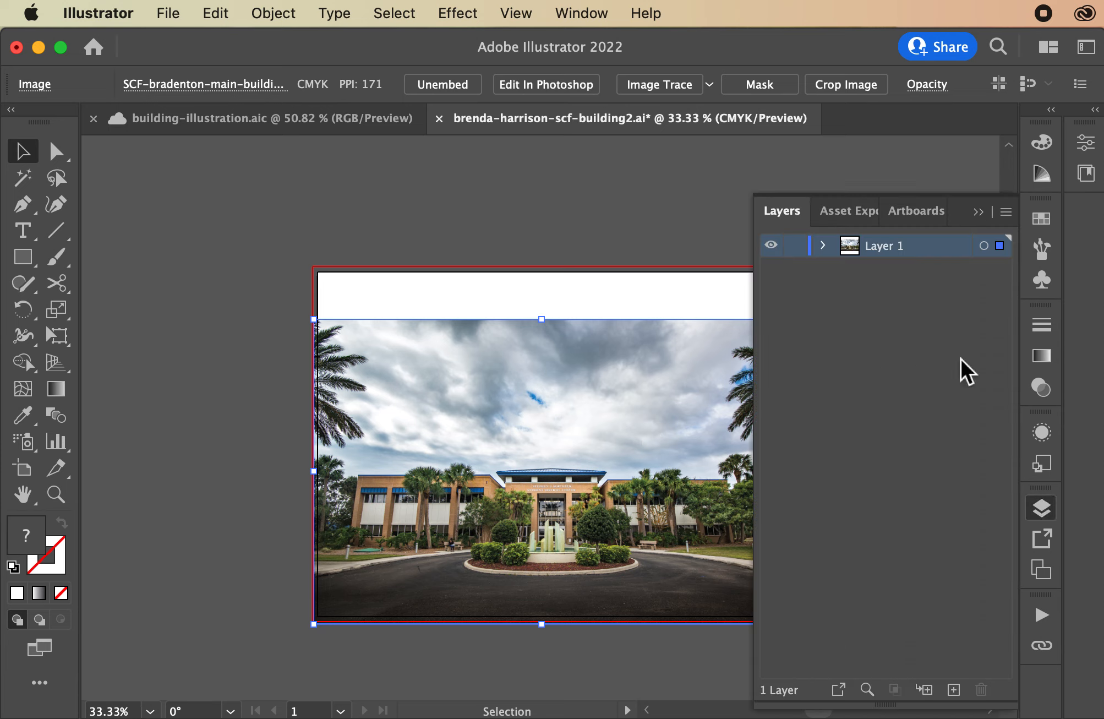
pyautogui.doubleClick(879, 251)
pyautogui.write('template')
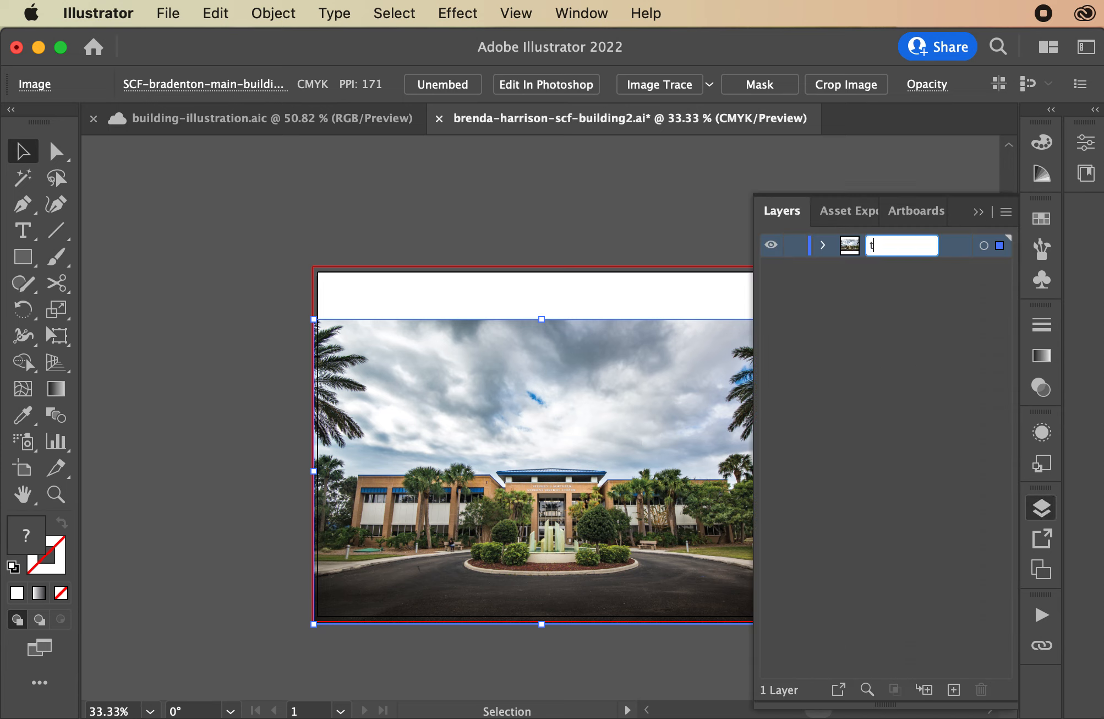
pyautogui.click(795, 246)
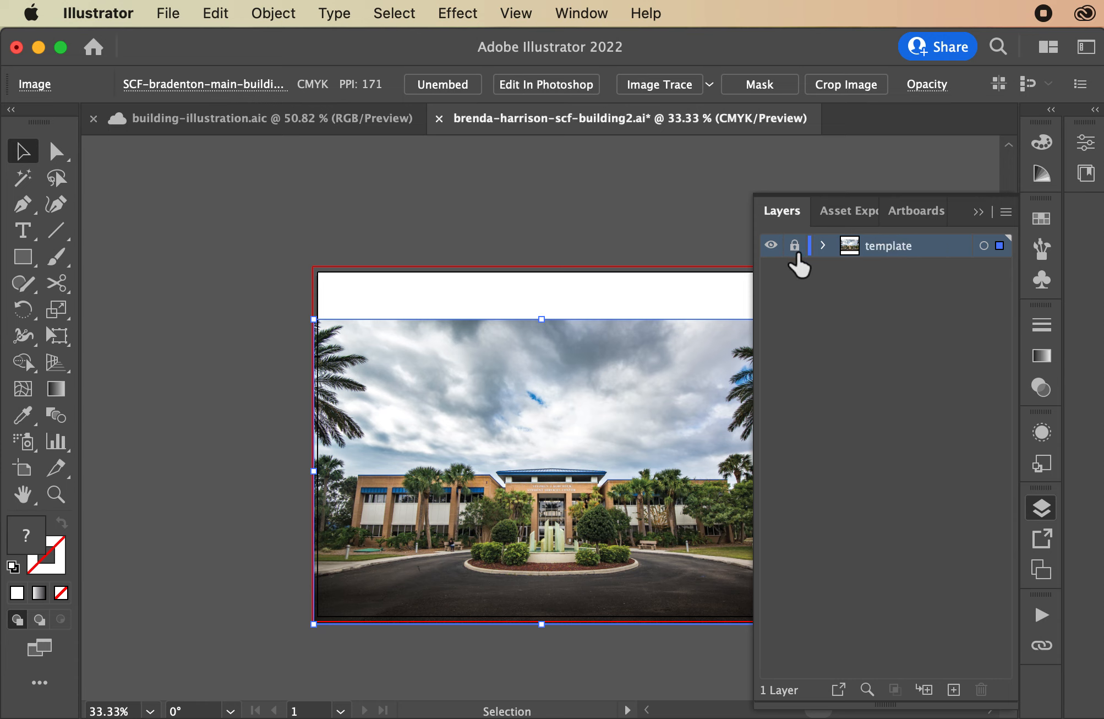
# - Add a new layer above the template layer and name it building
pyautogui.click(953, 689)
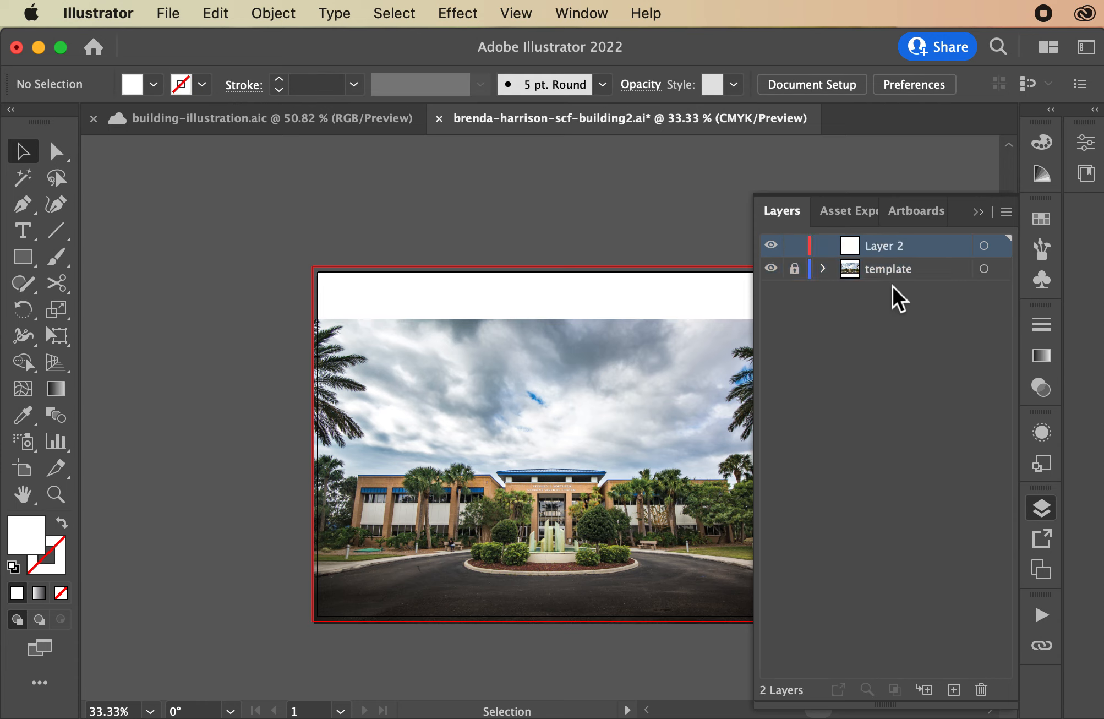
pyautogui.doubleClick(884, 252)
pyautogui.write('building')
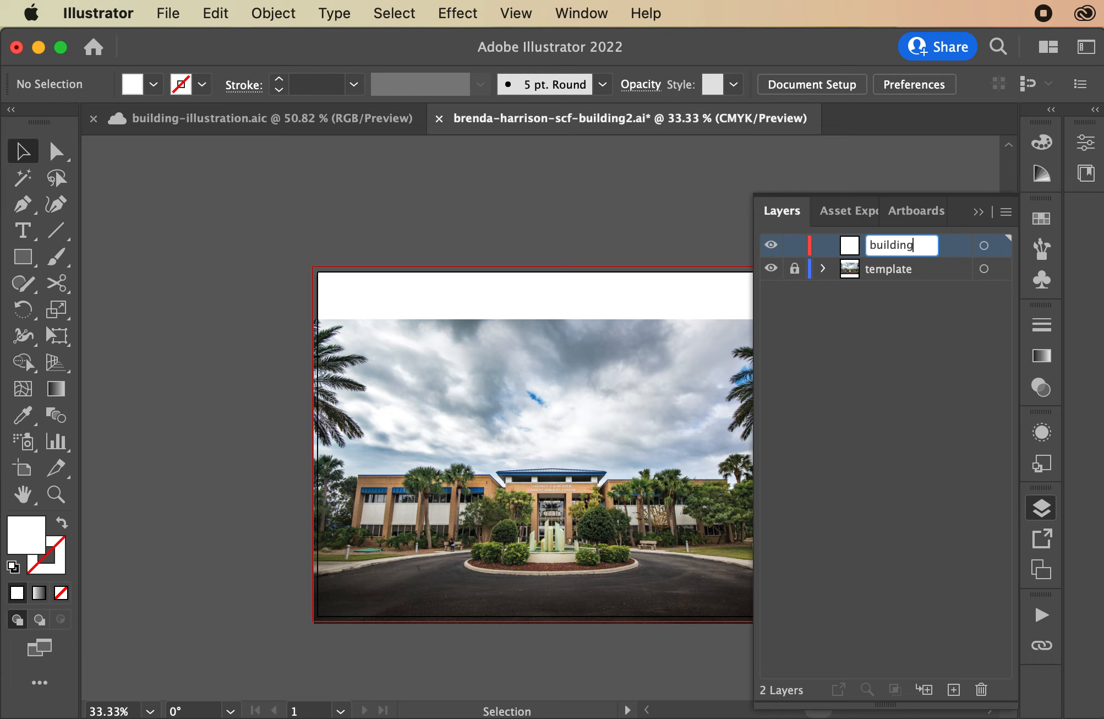
pyautogui.press('Return')
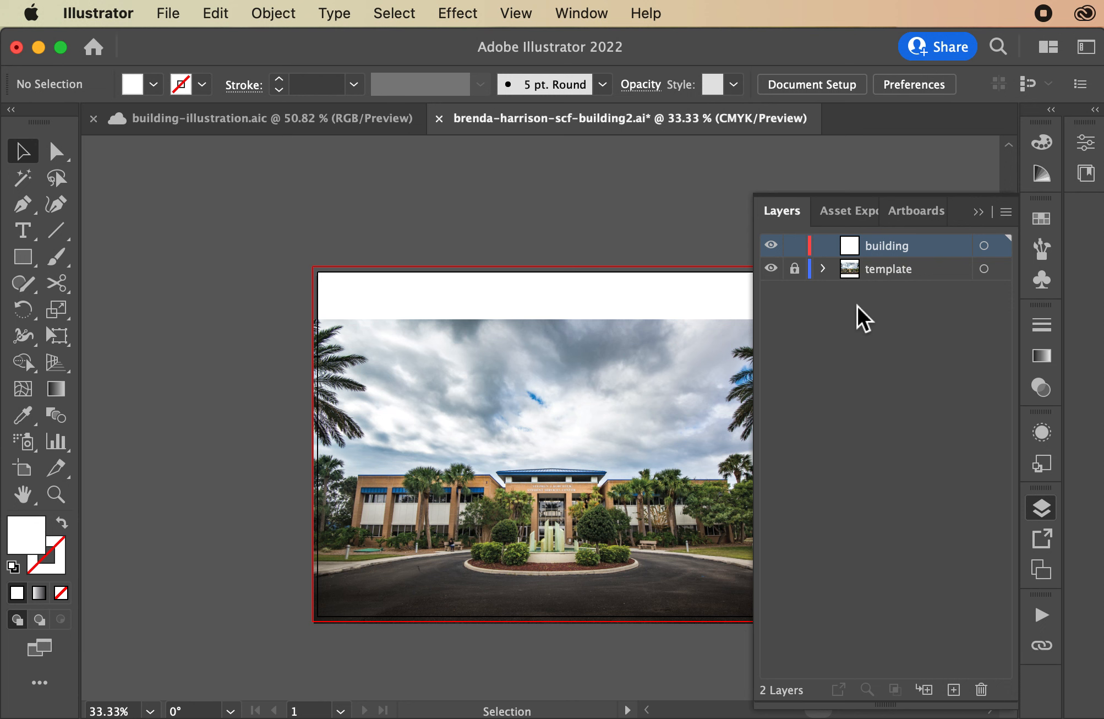
# - Make the building layer the active layer and save the document under its existing name
pyautogui.press('super+equal')
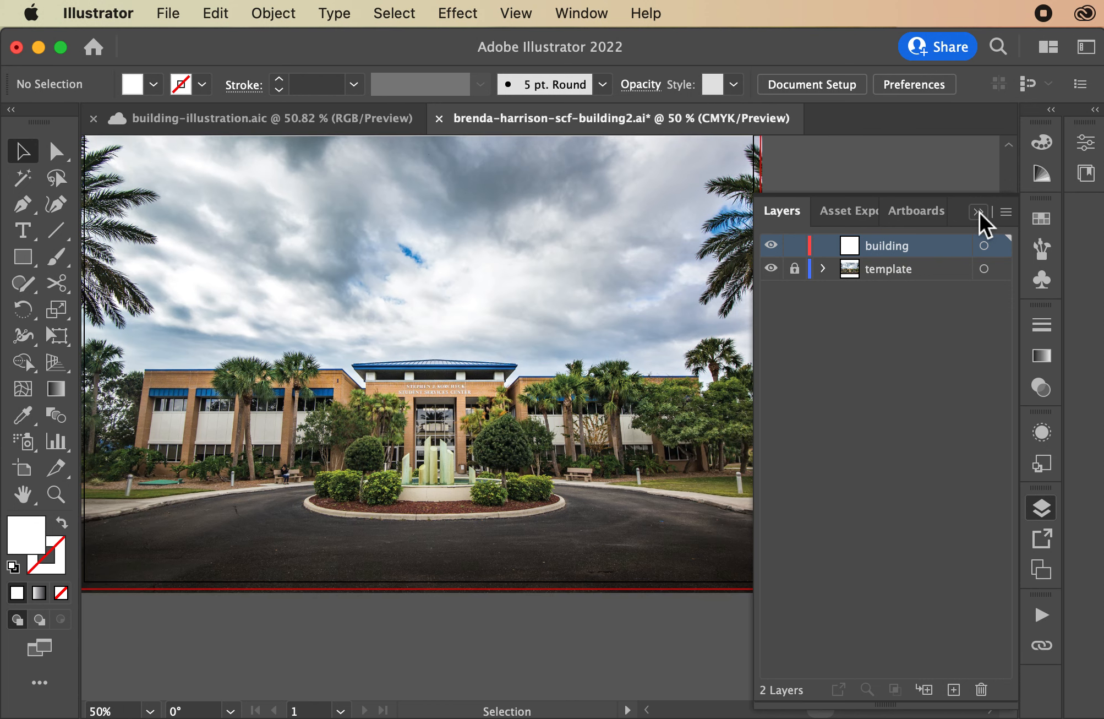
pyautogui.click(935, 269)
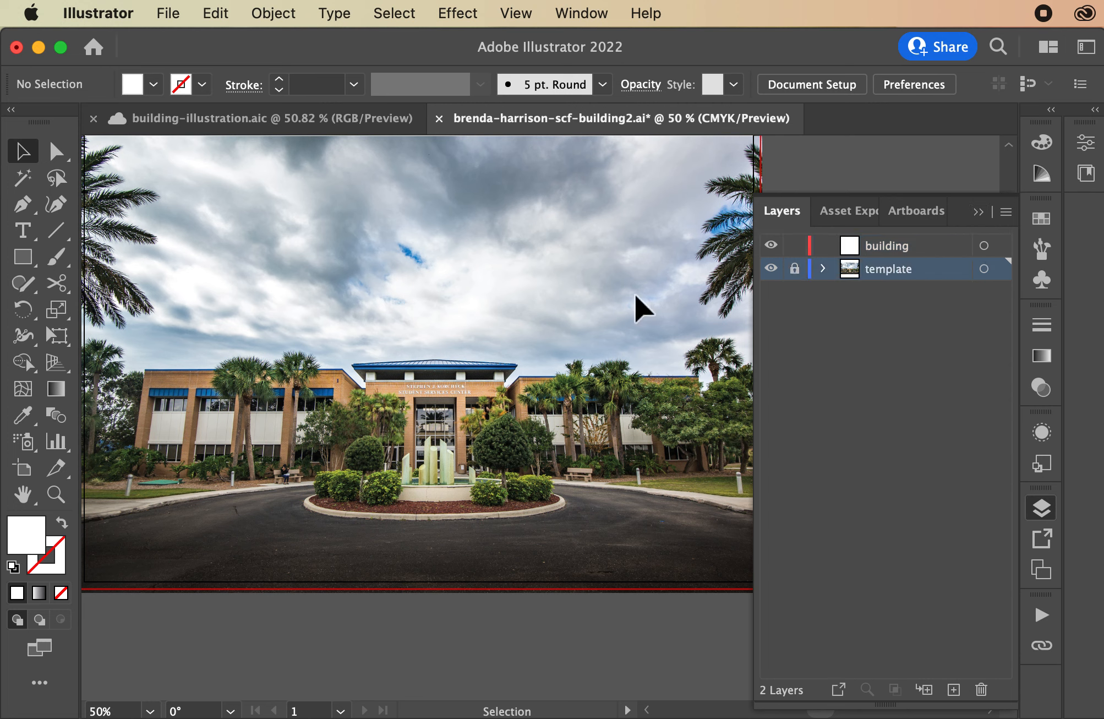
pyautogui.click(869, 247)
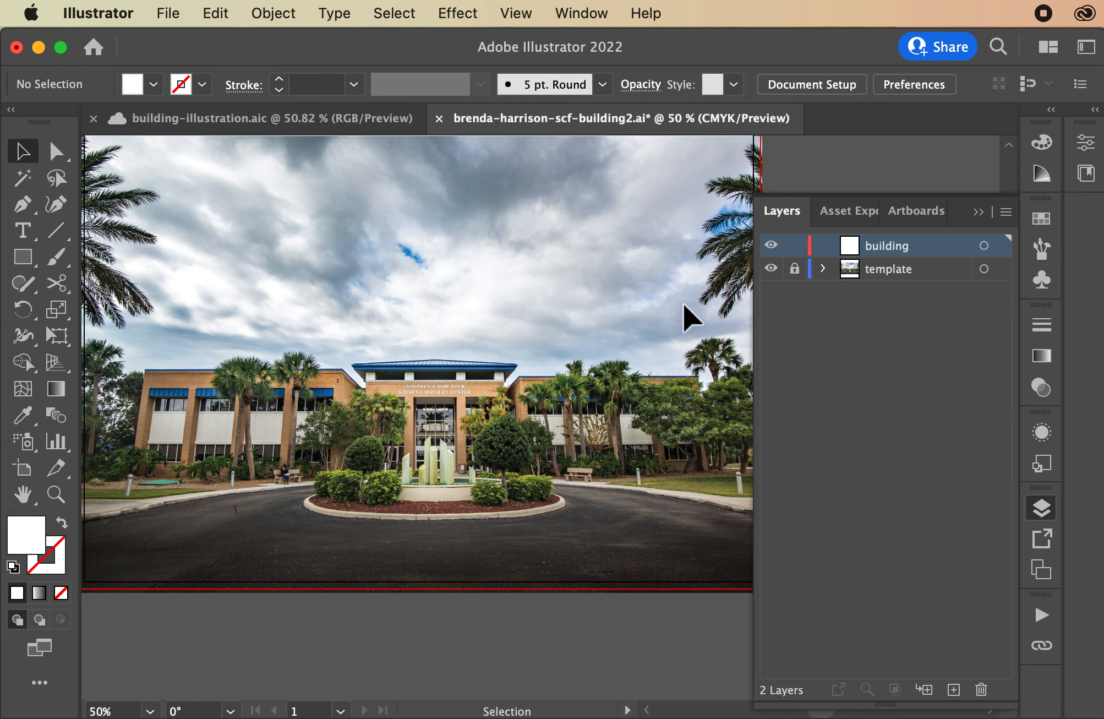
pyautogui.click(978, 212)
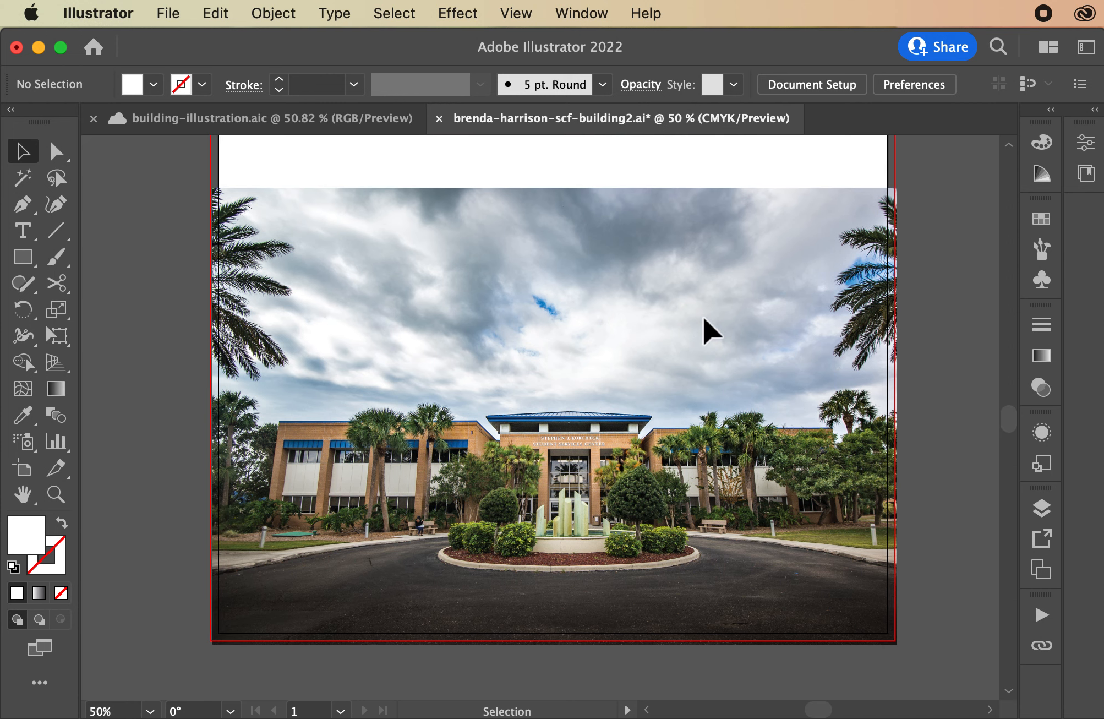
pyautogui.press('super+0')
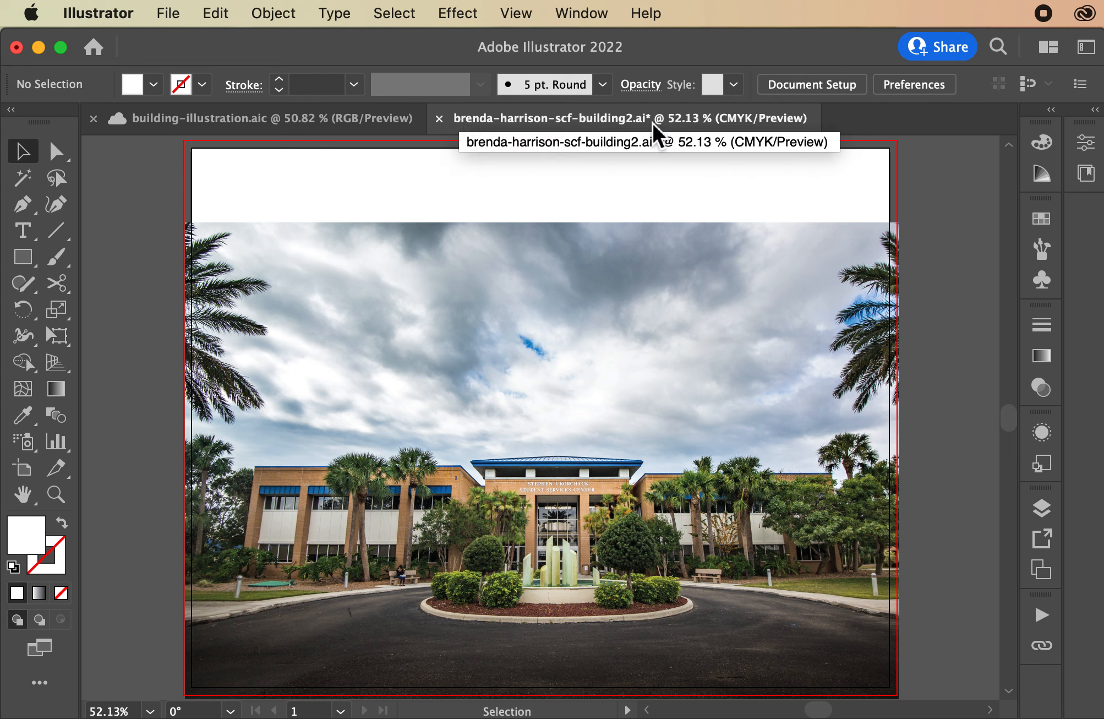
pyautogui.click(162, 18)
pyautogui.click(176, 228)
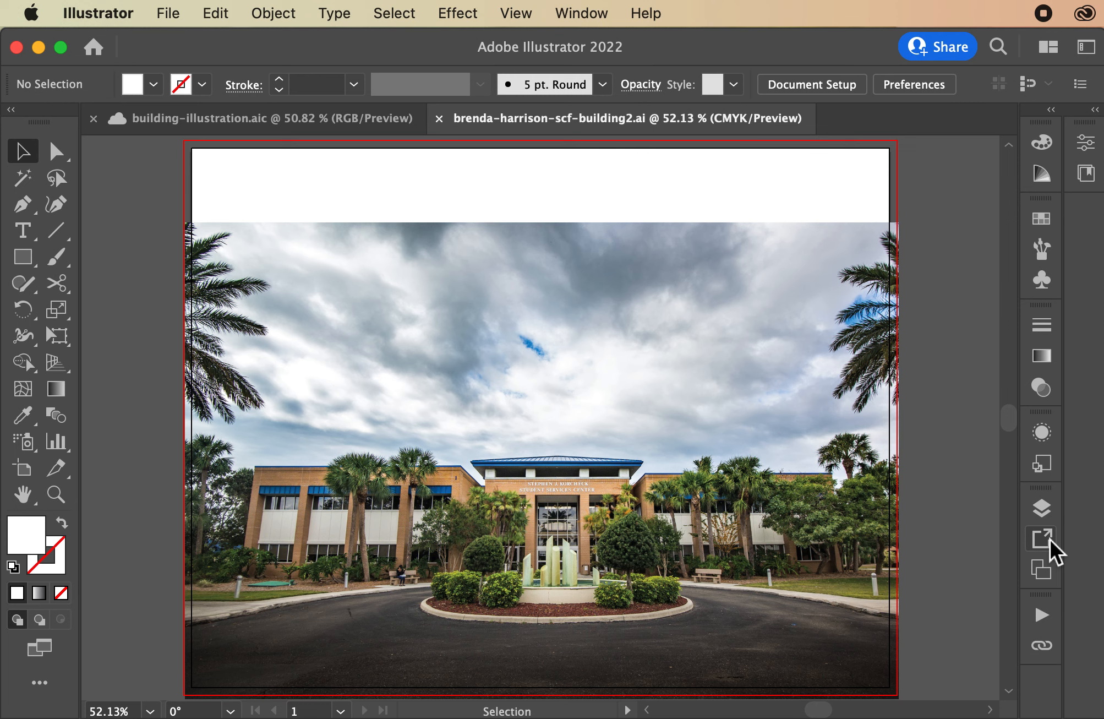
# - Draw a rectangle over the central brick facade below the roof and swap its fill and stroke to leave a white 1 pt outline
pyautogui.scroll(-5, 802, 608)
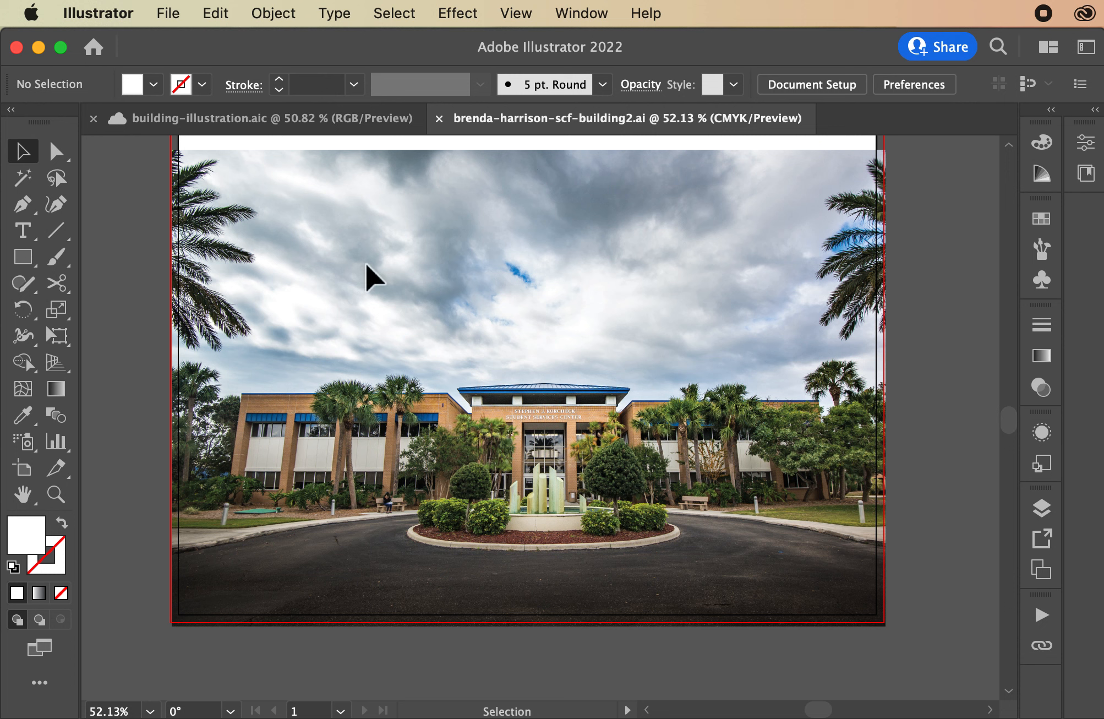
pyautogui.scroll(2, 603, 584)
pyautogui.hscroll(-1, 604, 584)
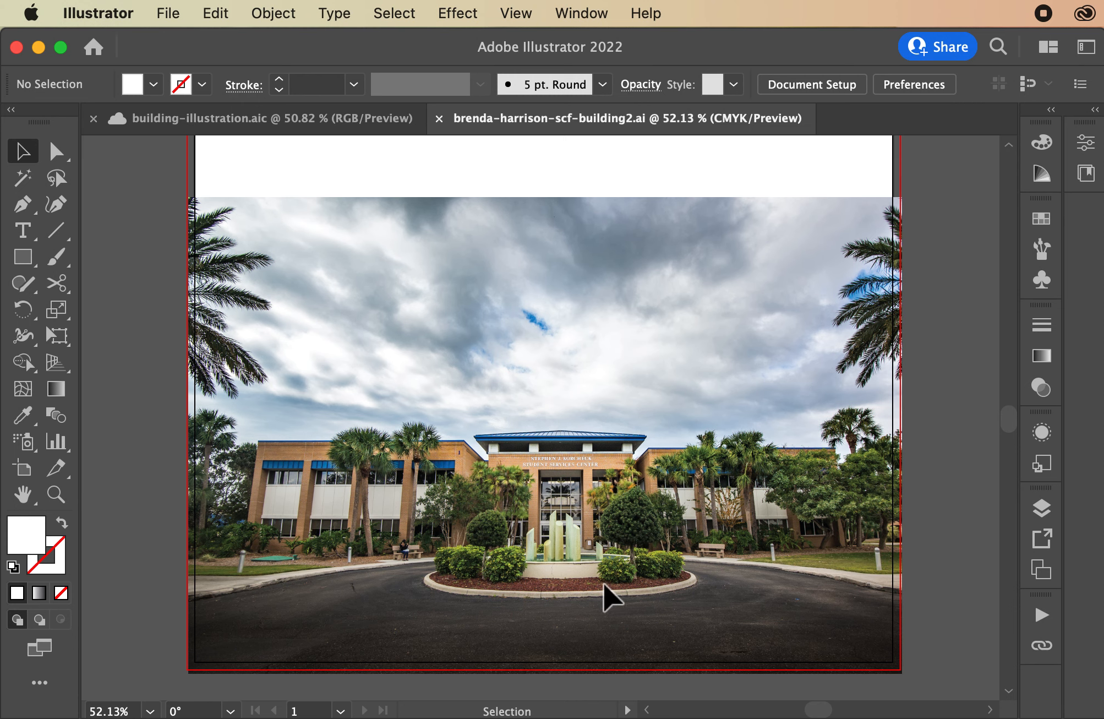
pyautogui.press('super+equal')
pyautogui.press('super+equal')
pyautogui.press('super+equal')
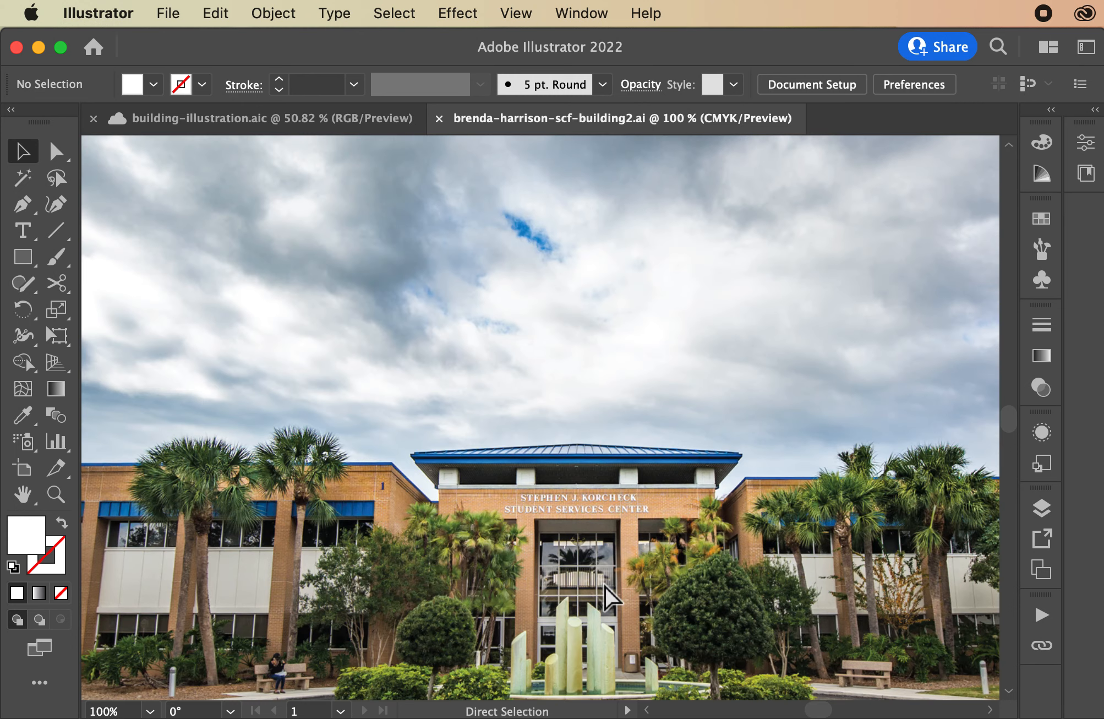
pyautogui.scroll(-2, 602, 581)
pyautogui.hscroll(1, 603, 581)
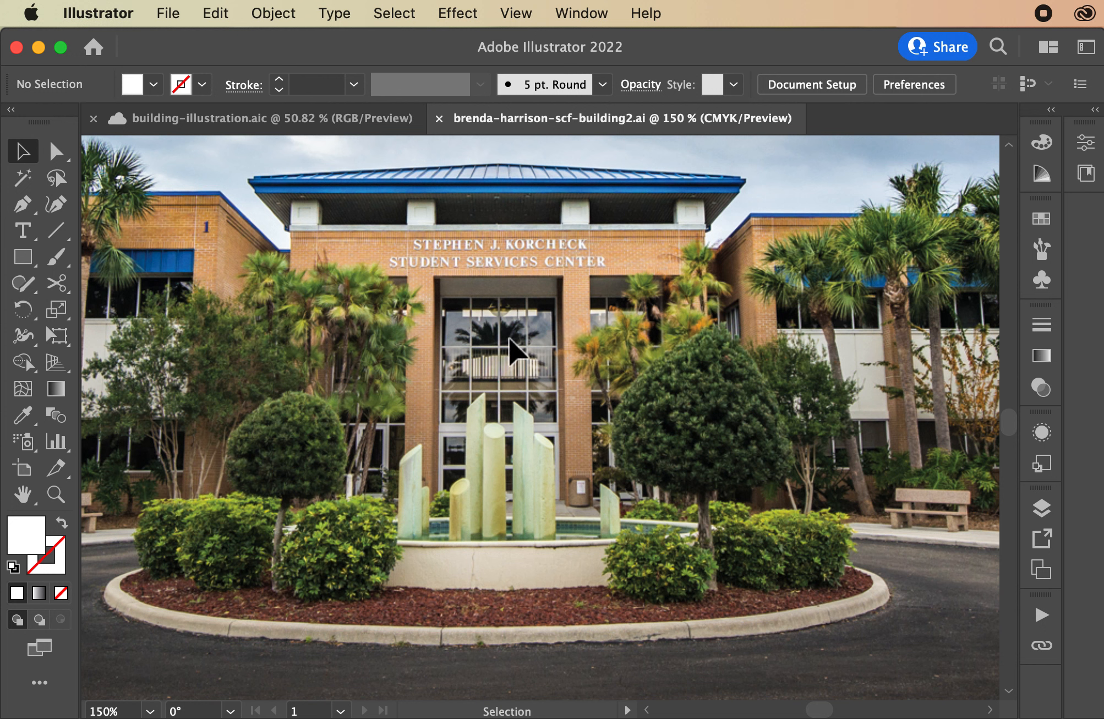
pyautogui.scroll(3, 496, 366)
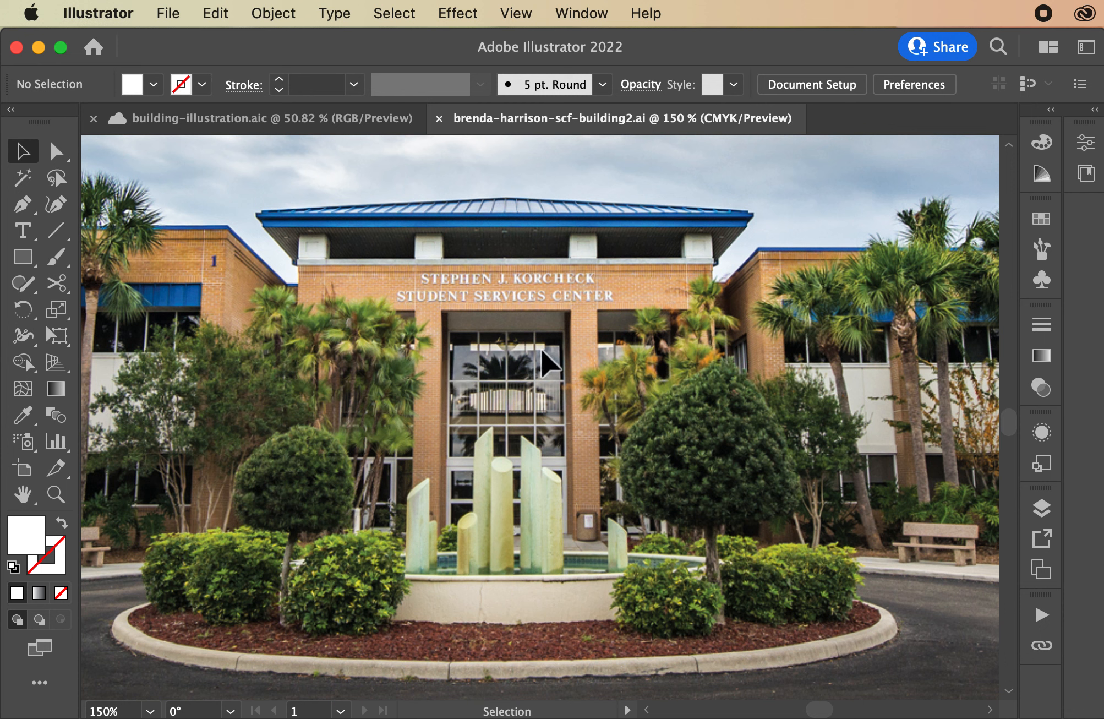
pyautogui.click(23, 256)
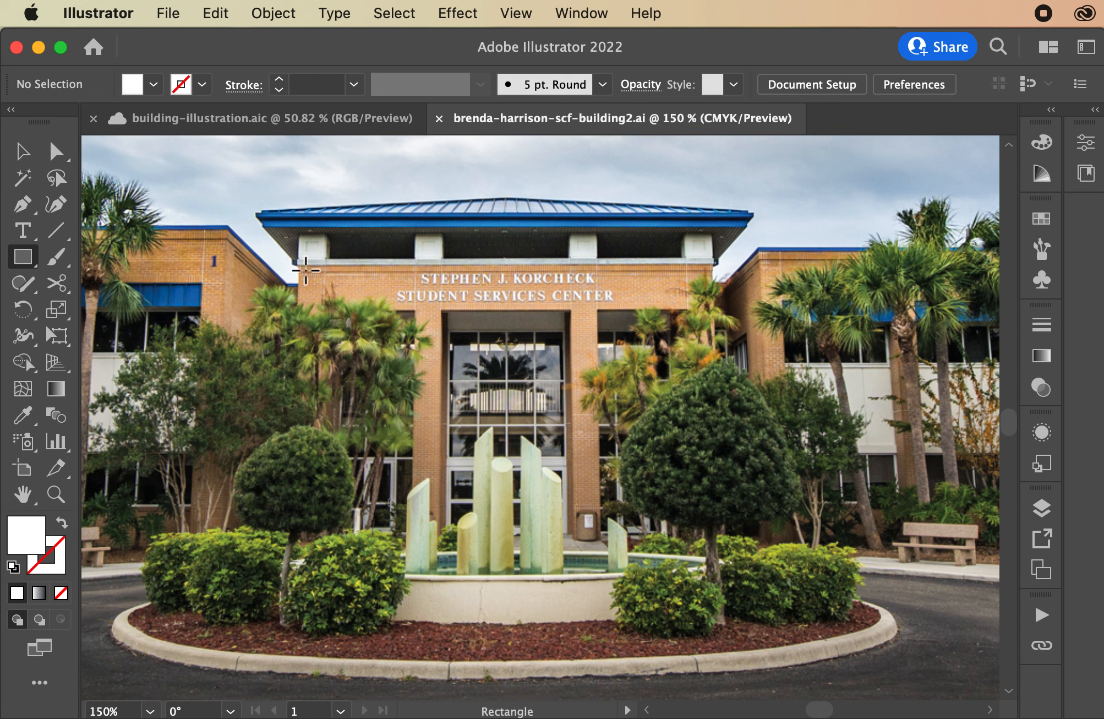
pyautogui.moveTo(298, 265)
pyautogui.mouseDown()
pyautogui.moveTo(661, 562)
pyautogui.moveTo(715, 534)
pyautogui.mouseUp()
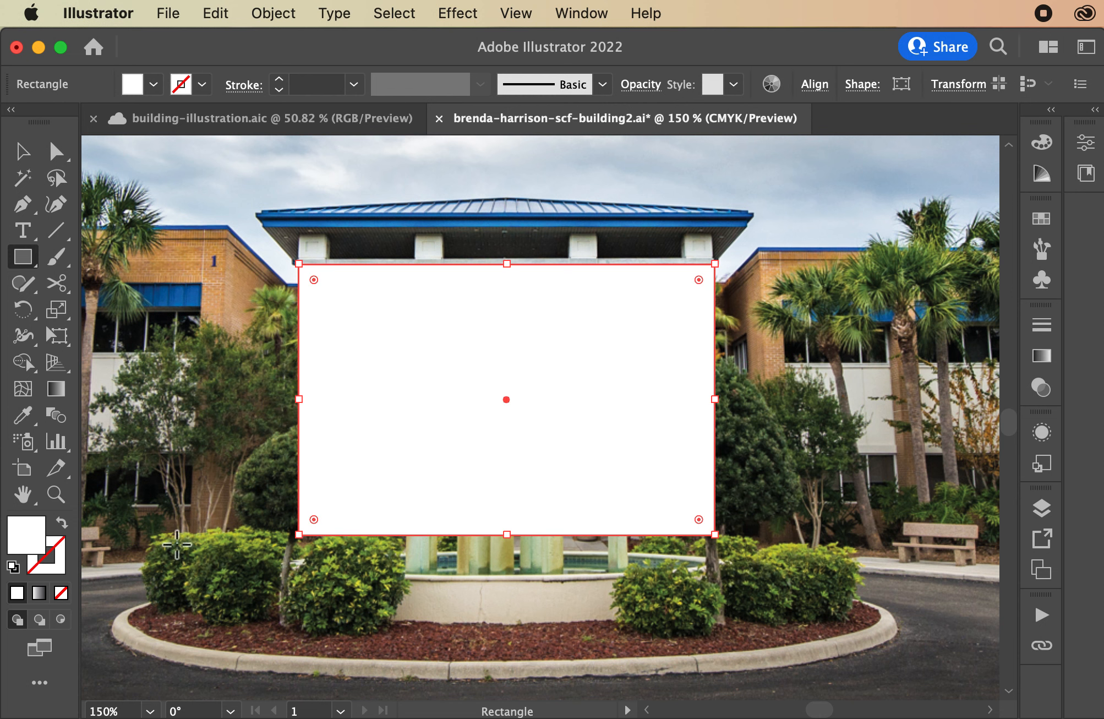
pyautogui.click(63, 522)
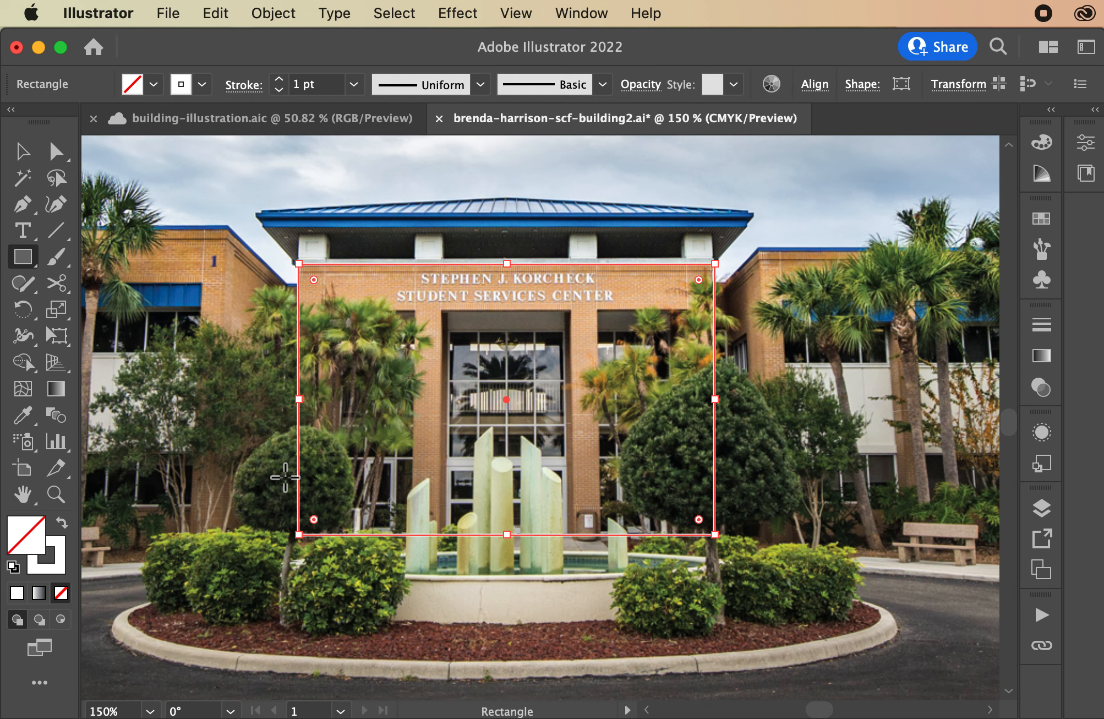
# - Draw a rectangle over the central entrance opening between the brick columns, extending down past the facade rectangle to the fountain's base wall
pyautogui.press('super+equal')
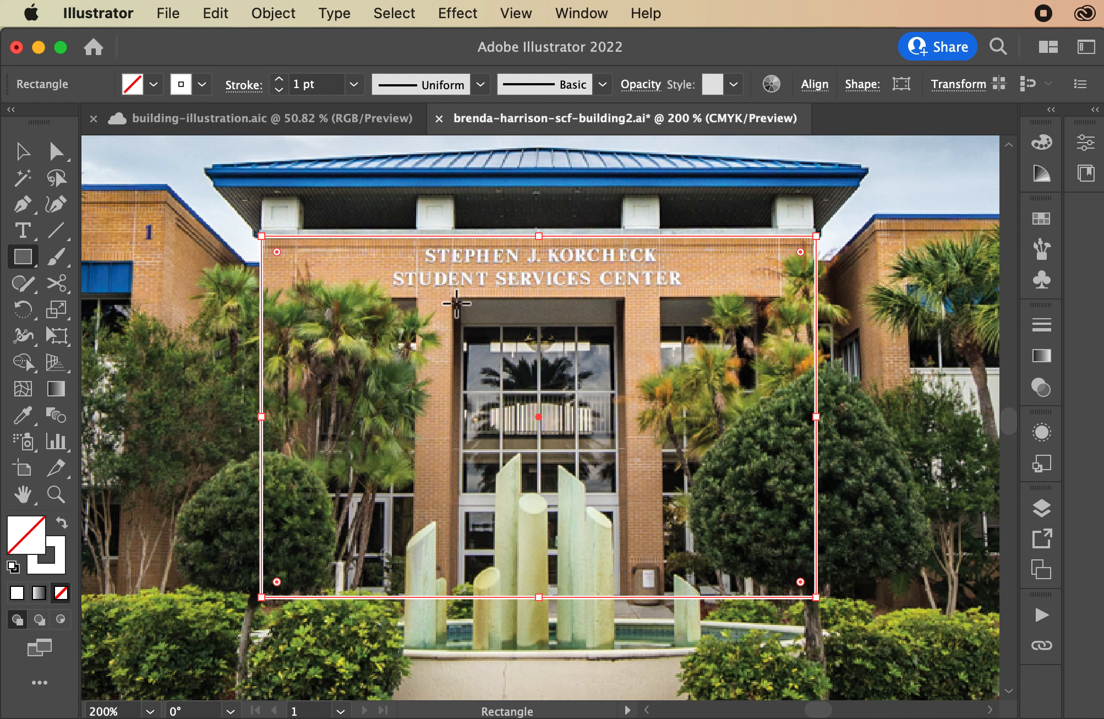
pyautogui.moveTo(450, 299); pyautogui.dragTo(649, 402)
pyautogui.scroll(10, 653, 381)
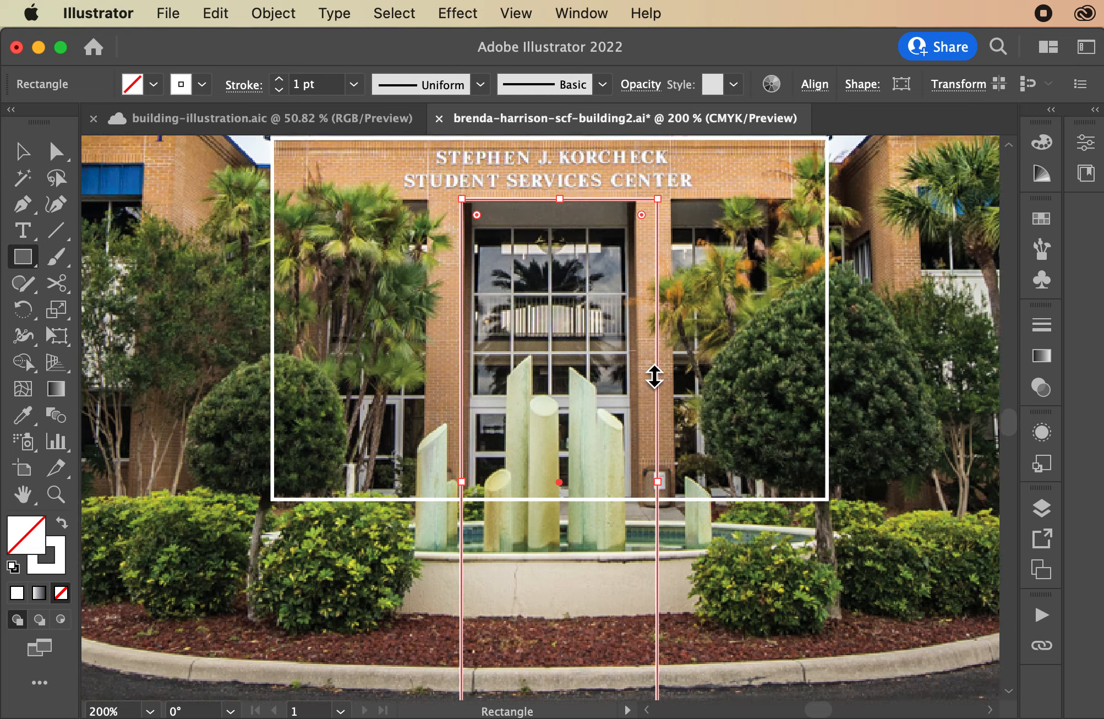
pyautogui.scroll(2, 654, 377)
pyautogui.scroll(-5, 648, 452)
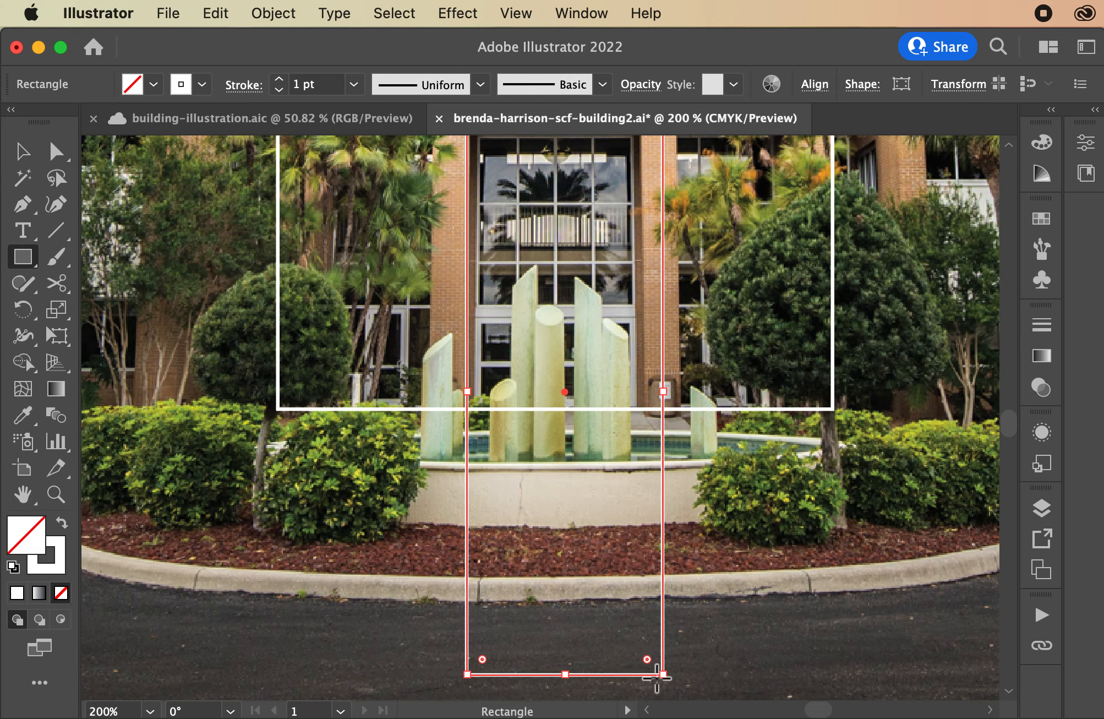
pyautogui.moveTo(662, 671); pyautogui.dragTo(643, 509)
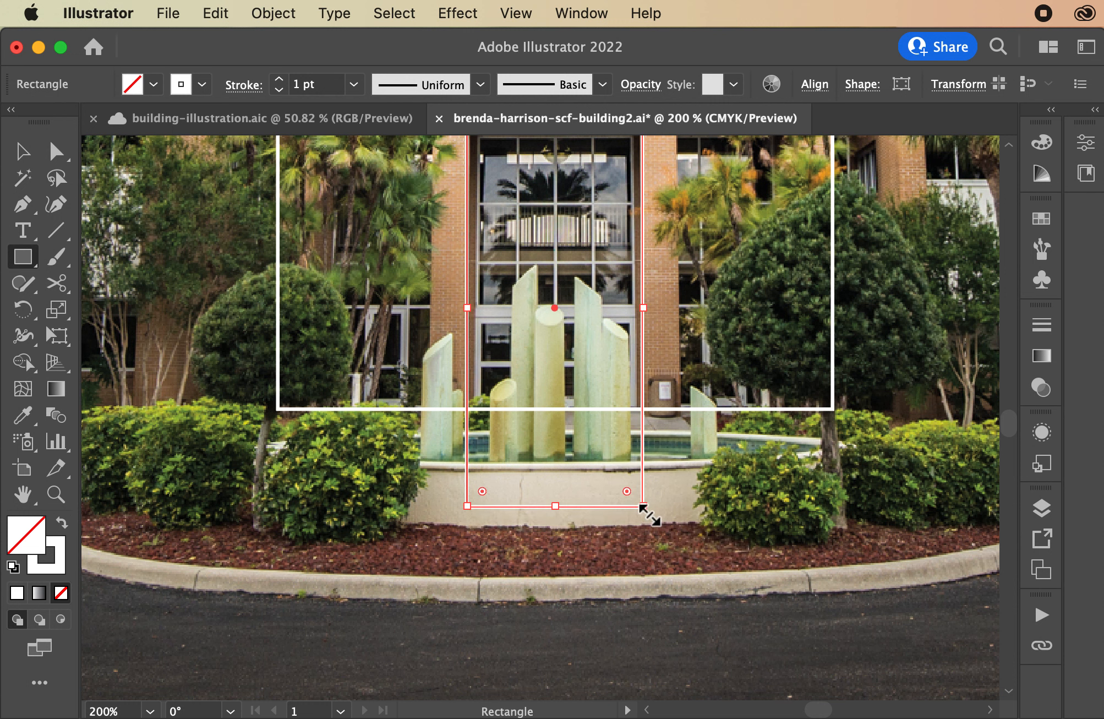
pyautogui.scroll(5, 643, 510)
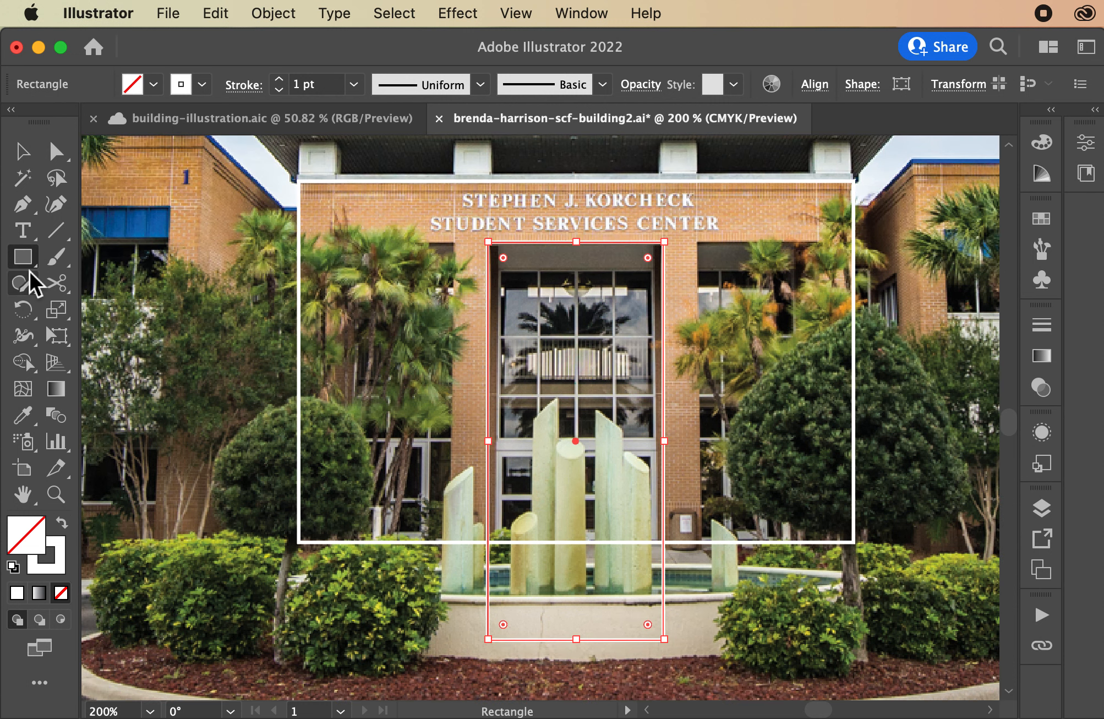
# - Draw a tall rectangle over the opening left of the entrance and place a copy over the matching opening on the right
pyautogui.moveTo(454, 241); pyautogui.dragTo(334, 612)
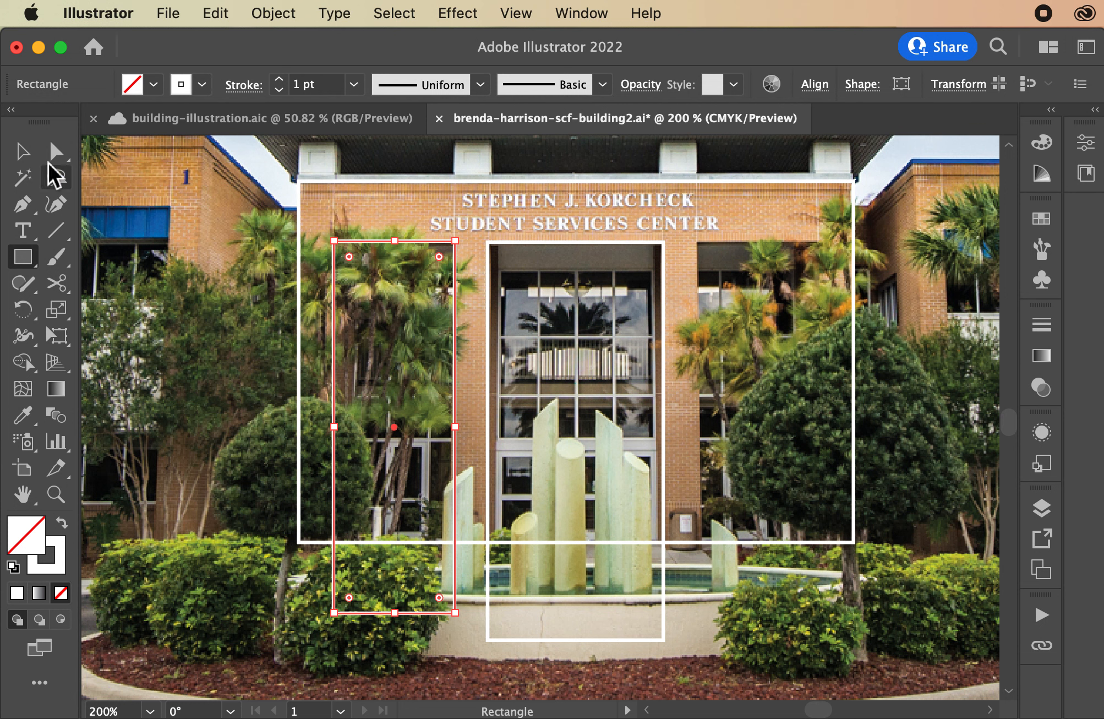
pyautogui.click(23, 153)
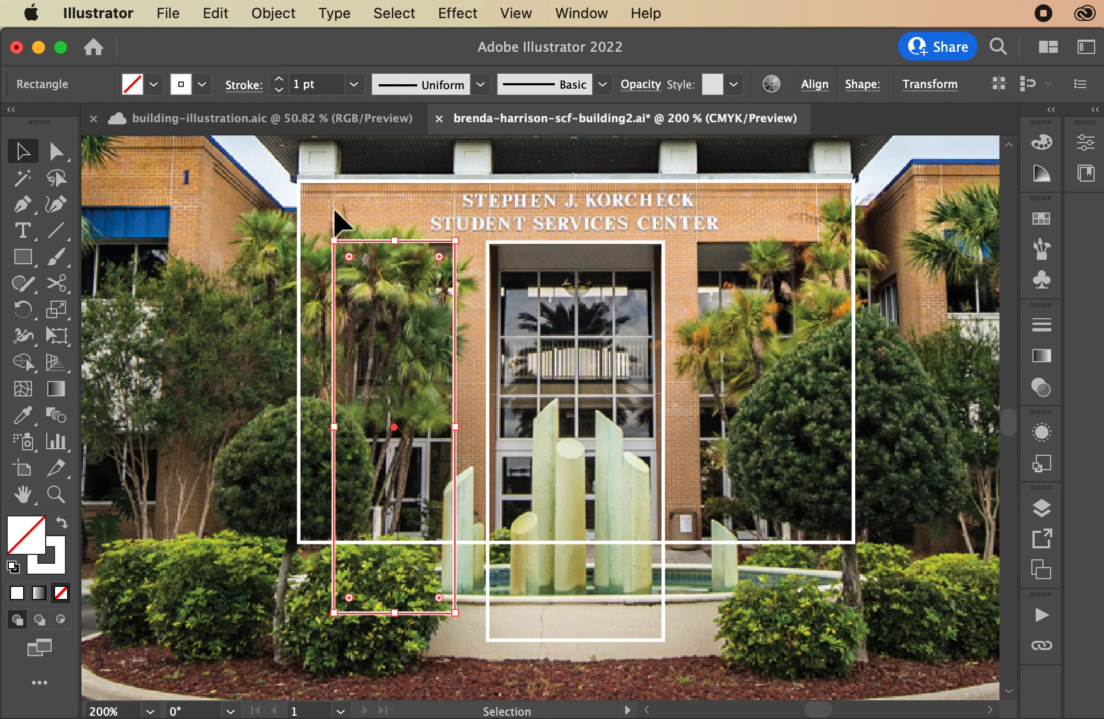
pyautogui.moveTo(355, 245); pyautogui.dragTo(715, 236)
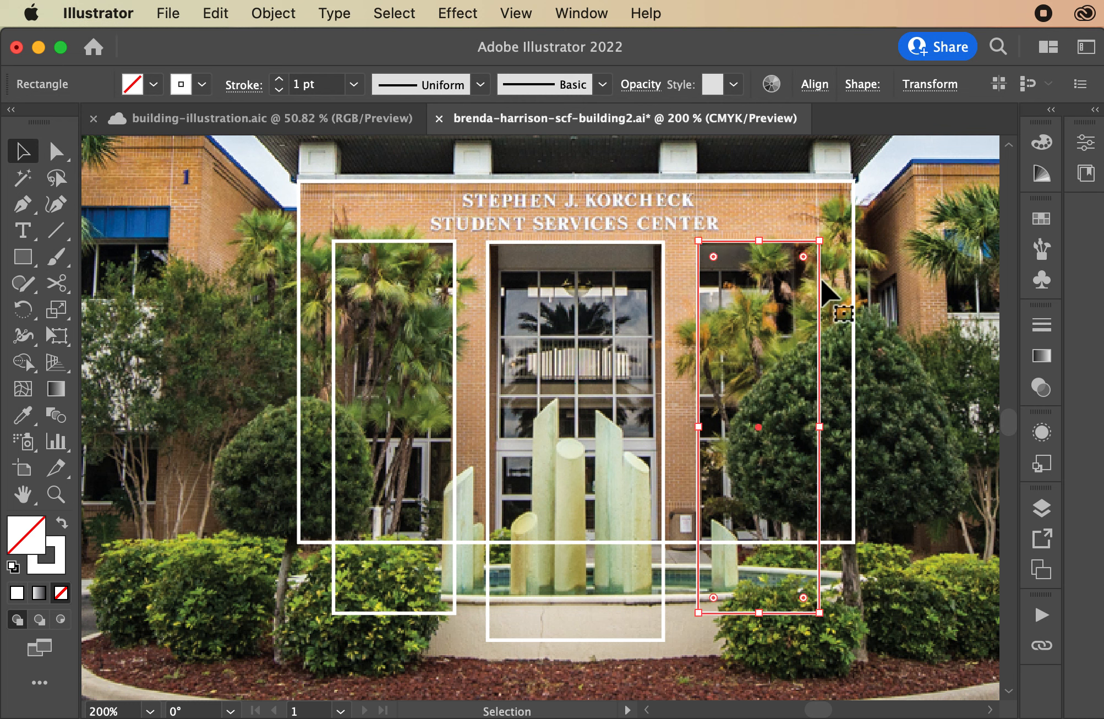
# - Dock the Pathfinder controls and subtract the three opening rectangles from the central facade rectangle with Minus Front
pyautogui.moveTo(190, 238); pyautogui.dragTo(928, 457)
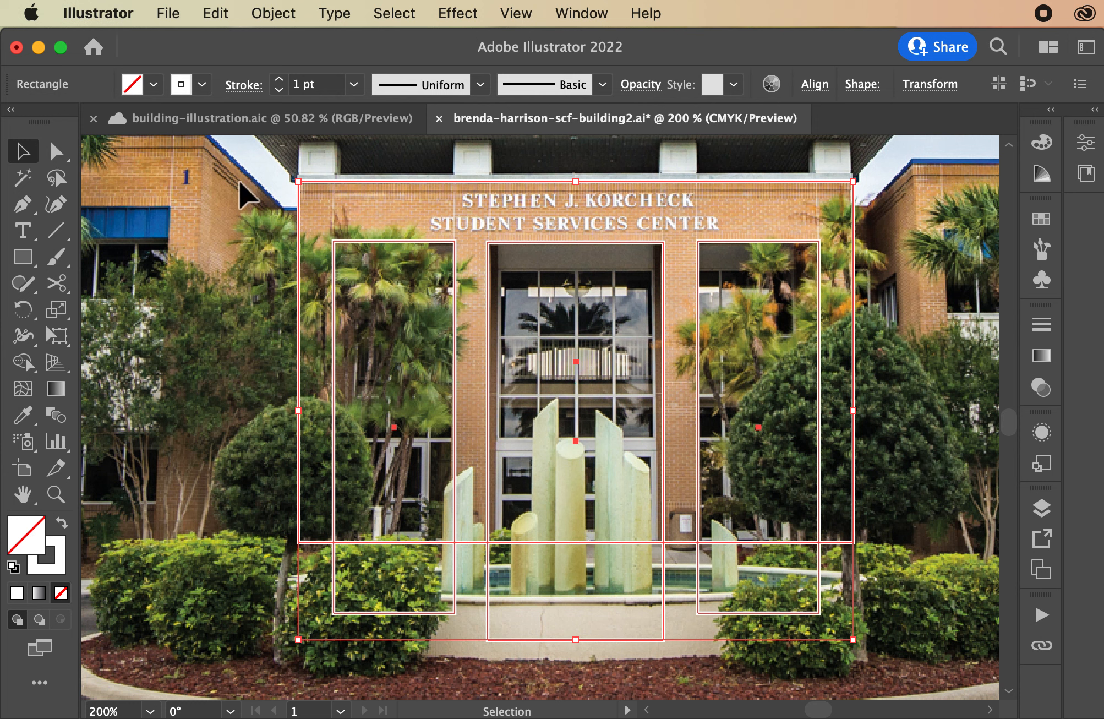
pyautogui.moveTo(248, 155); pyautogui.dragTo(898, 633)
pyautogui.click(592, 13)
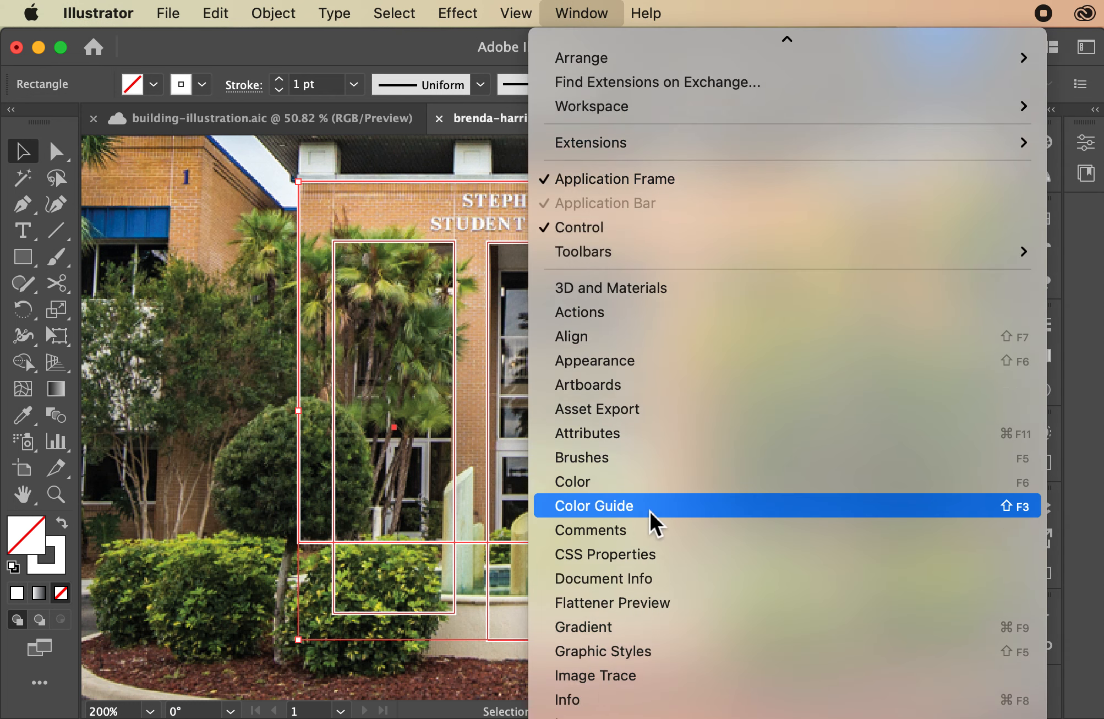
pyautogui.scroll(-8, 650, 511)
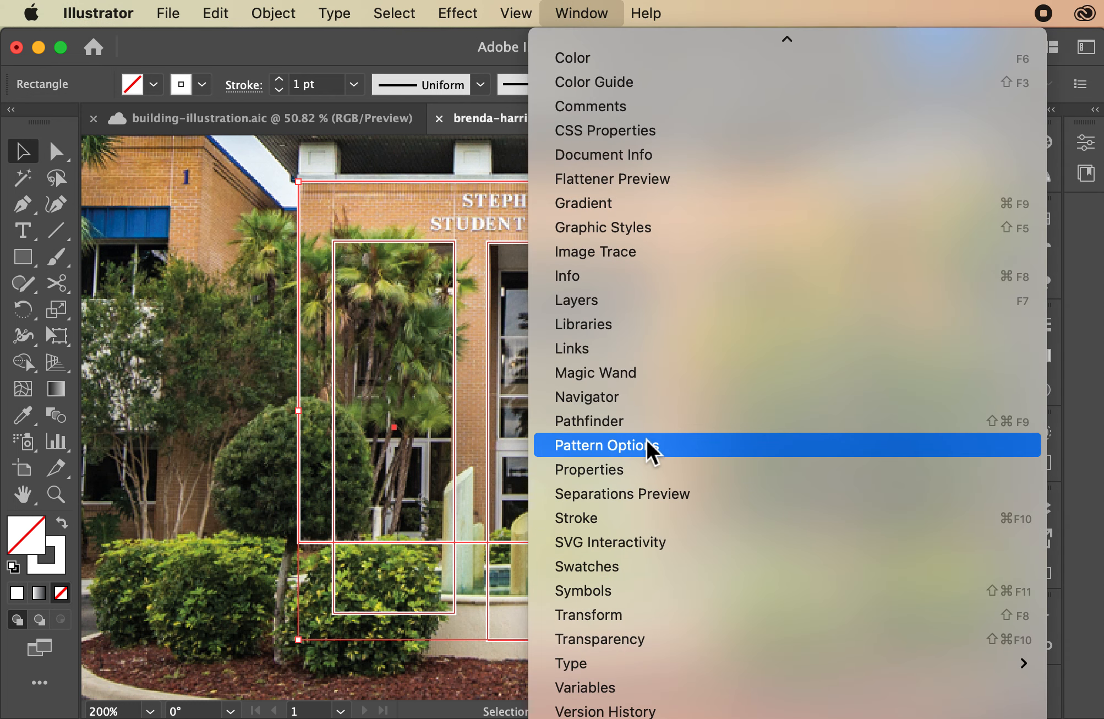
pyautogui.click(643, 420)
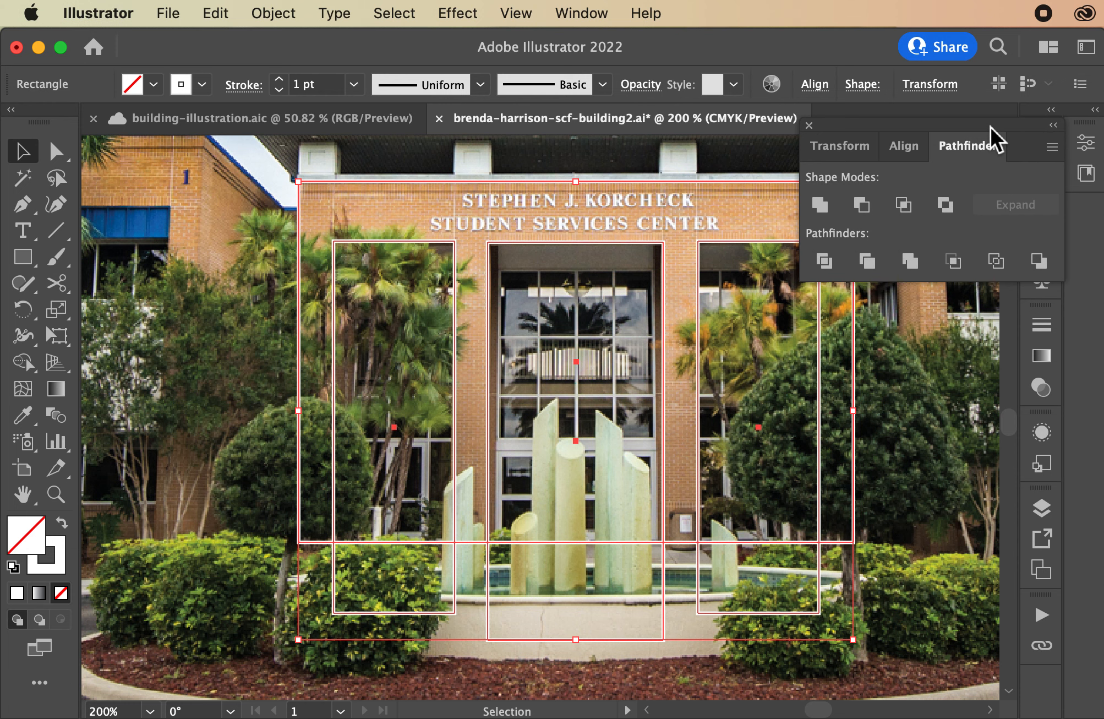
pyautogui.moveTo(991, 127); pyautogui.dragTo(1037, 673)
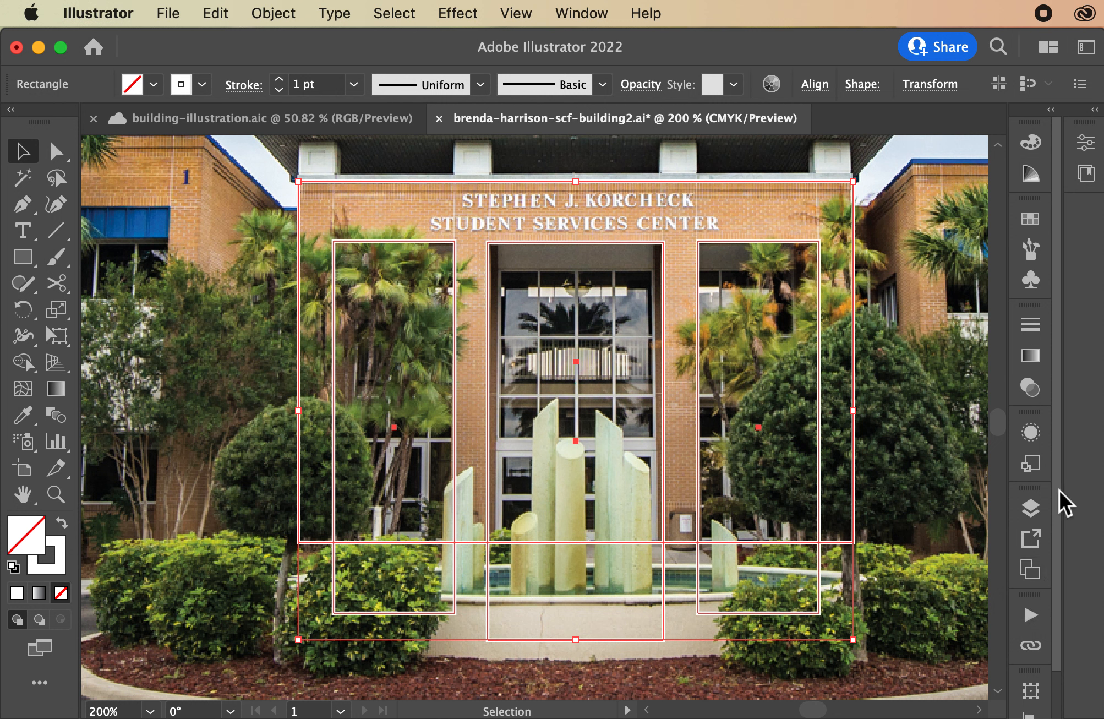
pyautogui.scroll(-2, 1059, 491)
pyautogui.click(1029, 705)
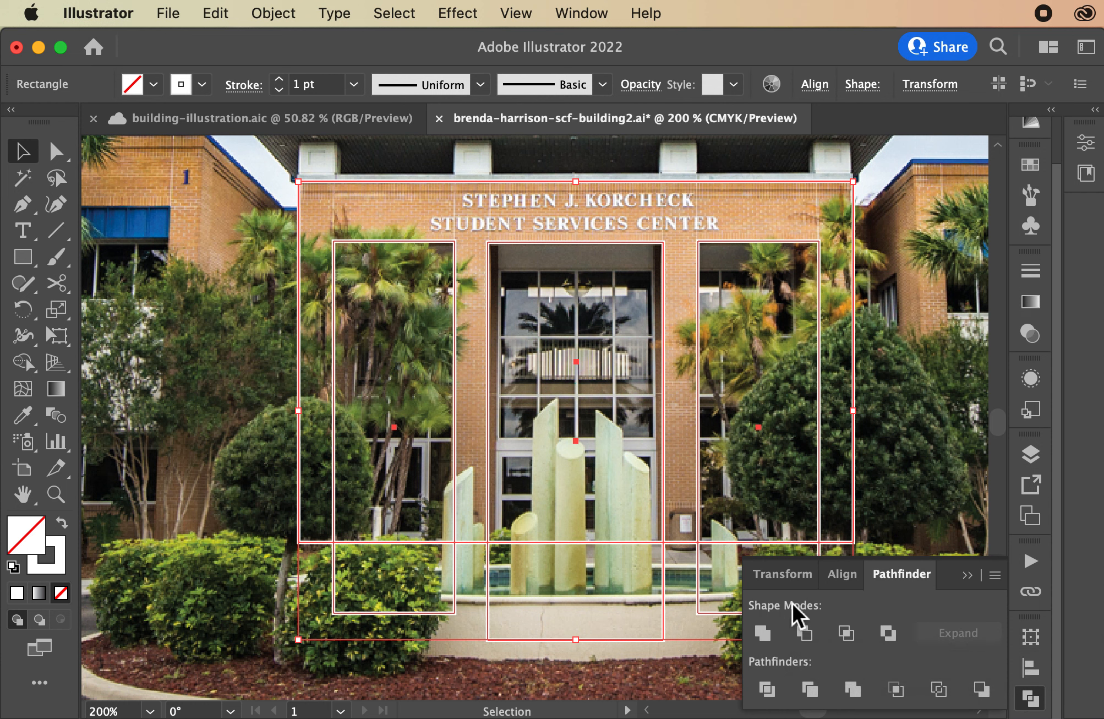
pyautogui.click(809, 633)
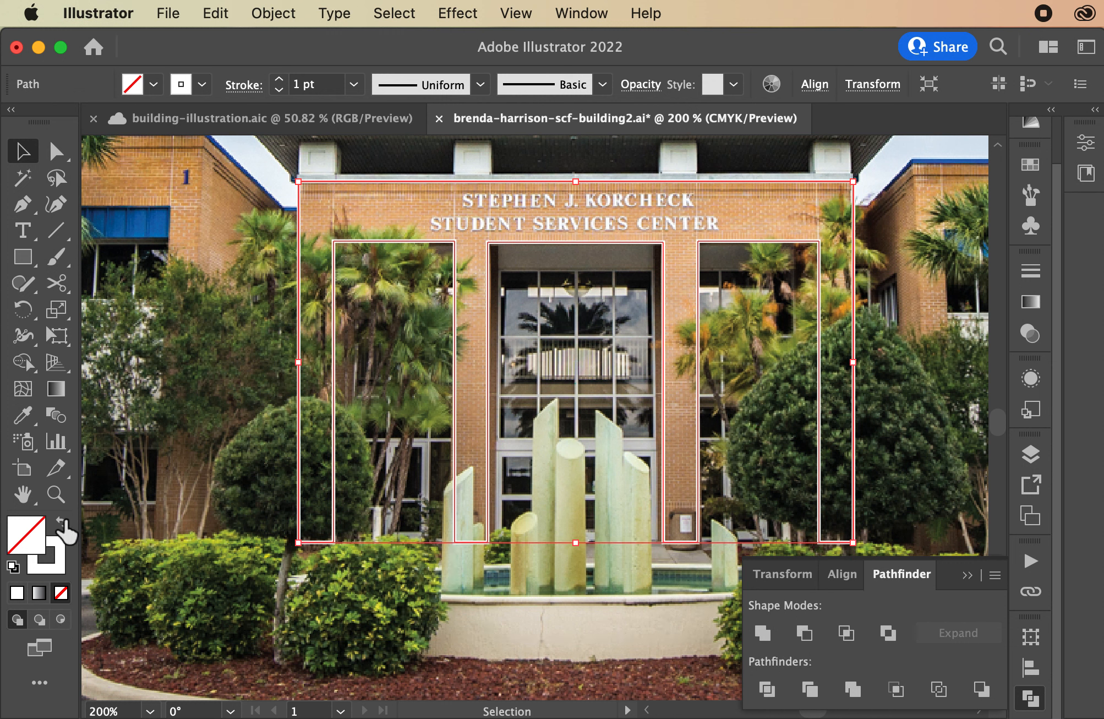
pyautogui.click(63, 526)
pyautogui.click(63, 525)
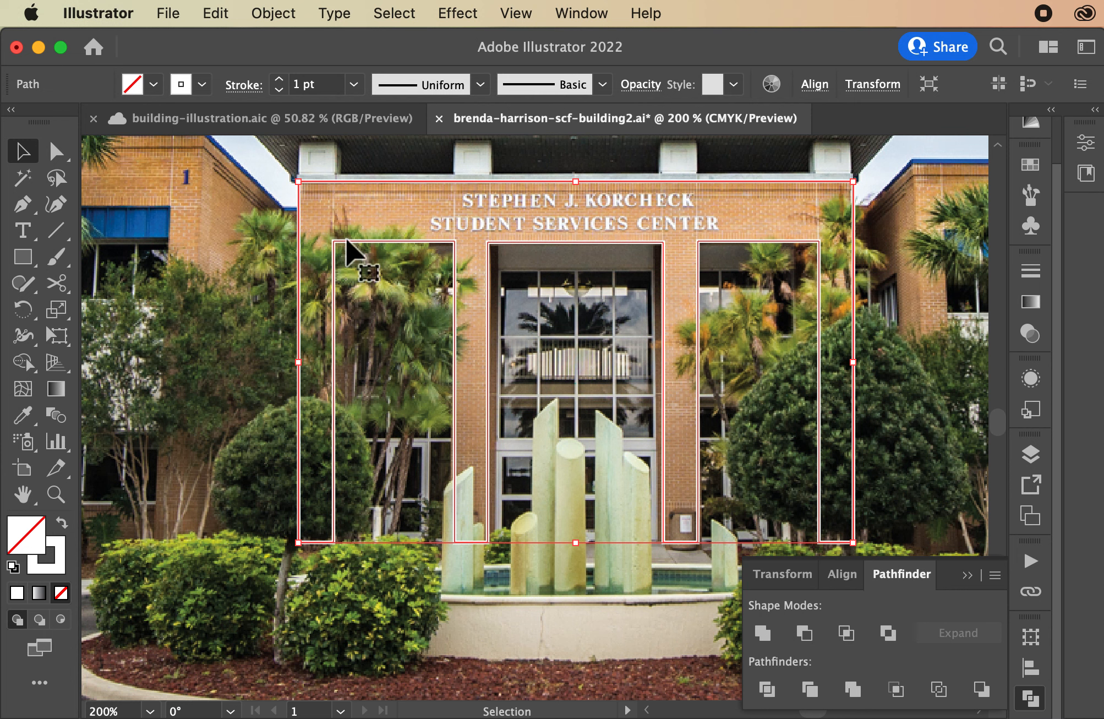
# - Rename the building layer to "building front"
pyautogui.scroll(3, 196, 352)
pyautogui.scroll(-3, 195, 352)
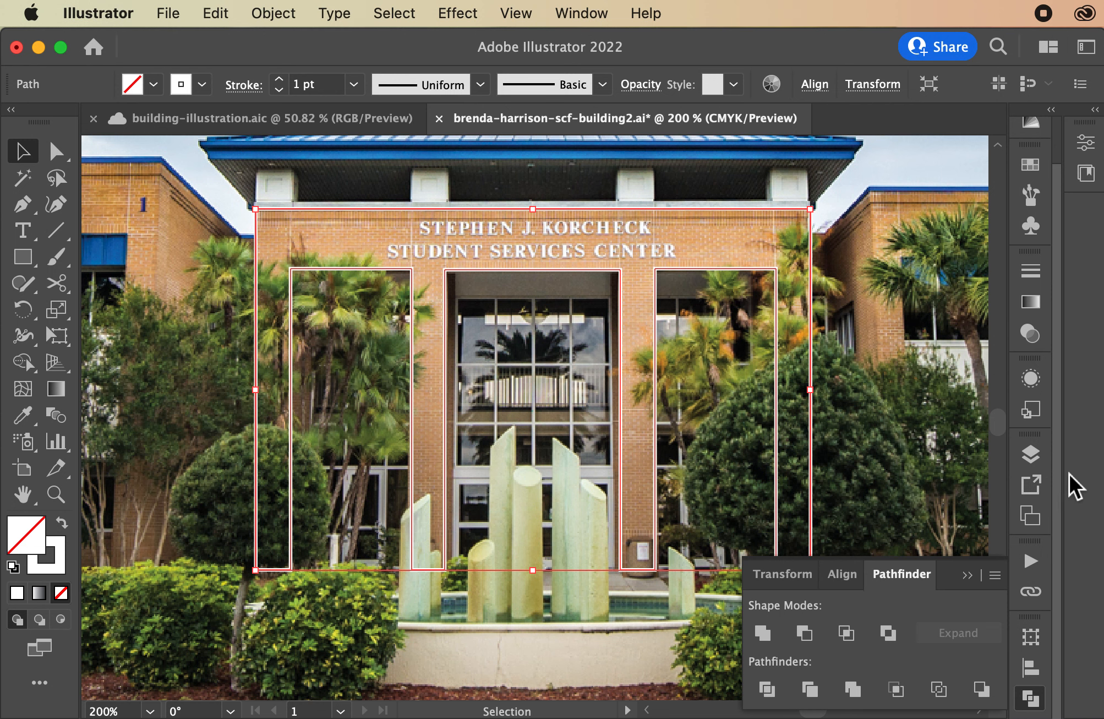
pyautogui.click(1030, 454)
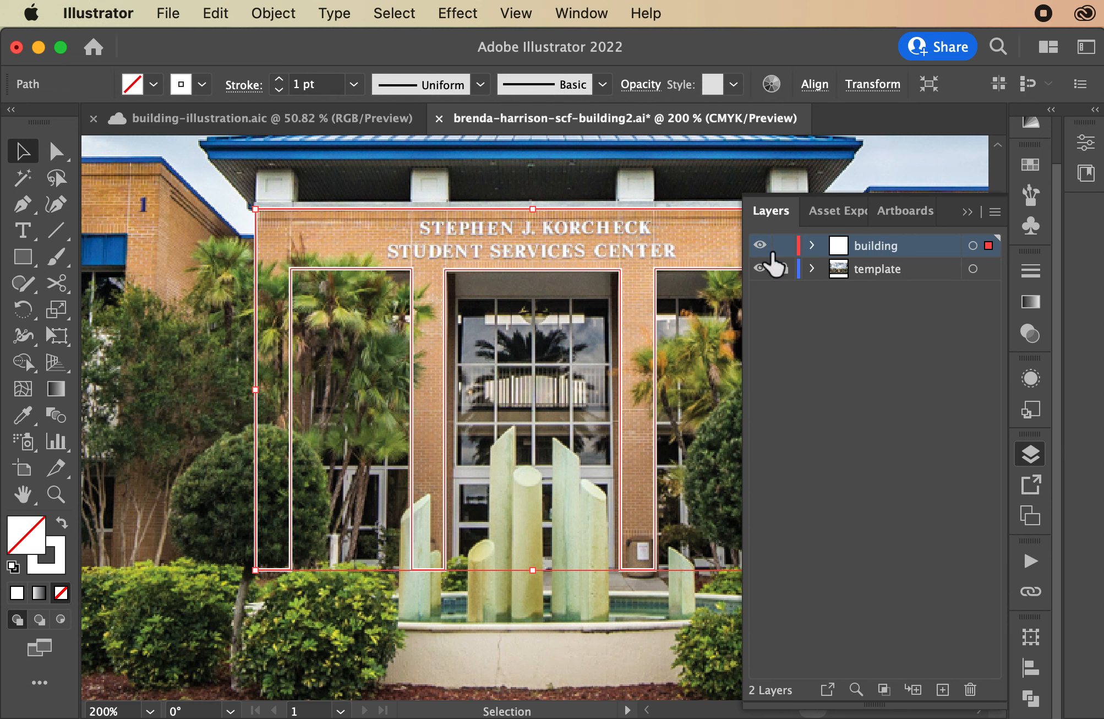
pyautogui.click(782, 269)
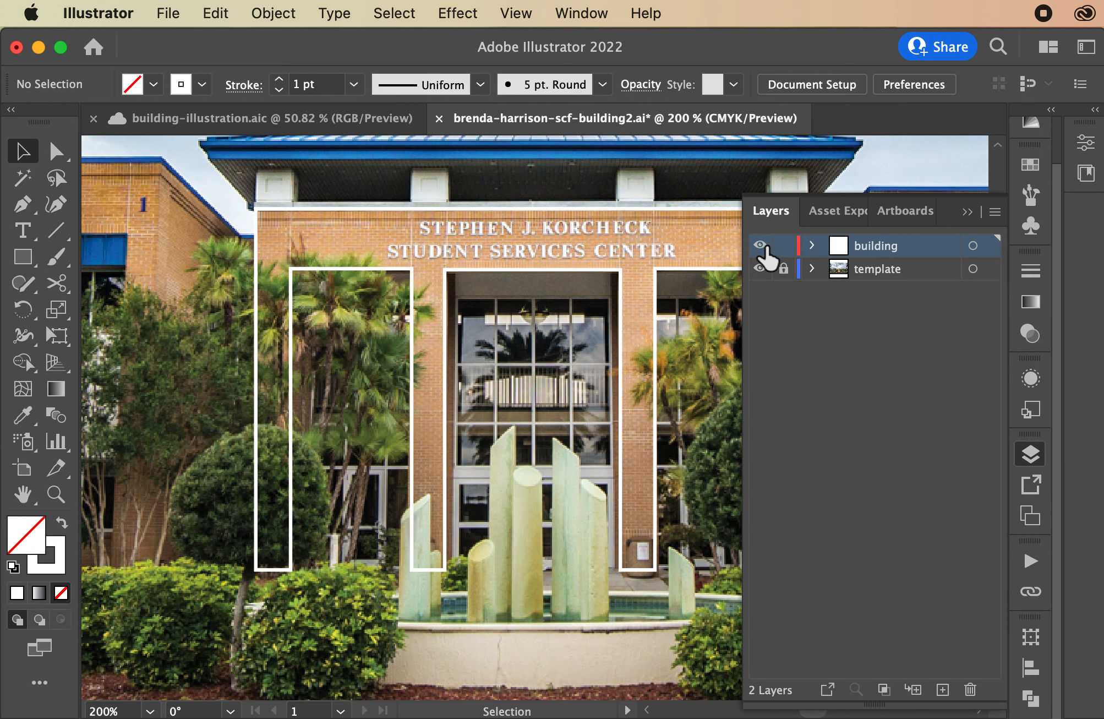
pyautogui.doubleClick(887, 245)
pyautogui.click(907, 246)
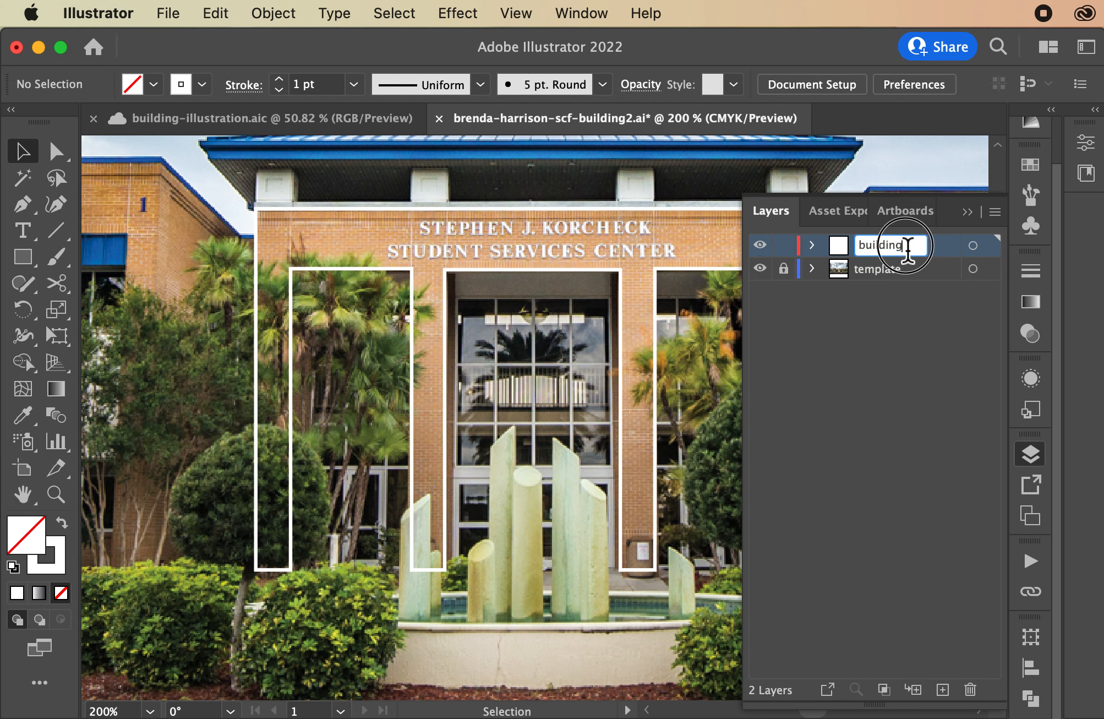
pyautogui.write('front')
pyautogui.press('Return')
# - Add a layer named "building windows" directly above the template layer and lock the building front layer
pyautogui.click(902, 269)
pyautogui.click(942, 689)
pyautogui.doubleClick(875, 269)
pyautogui.write('buil')
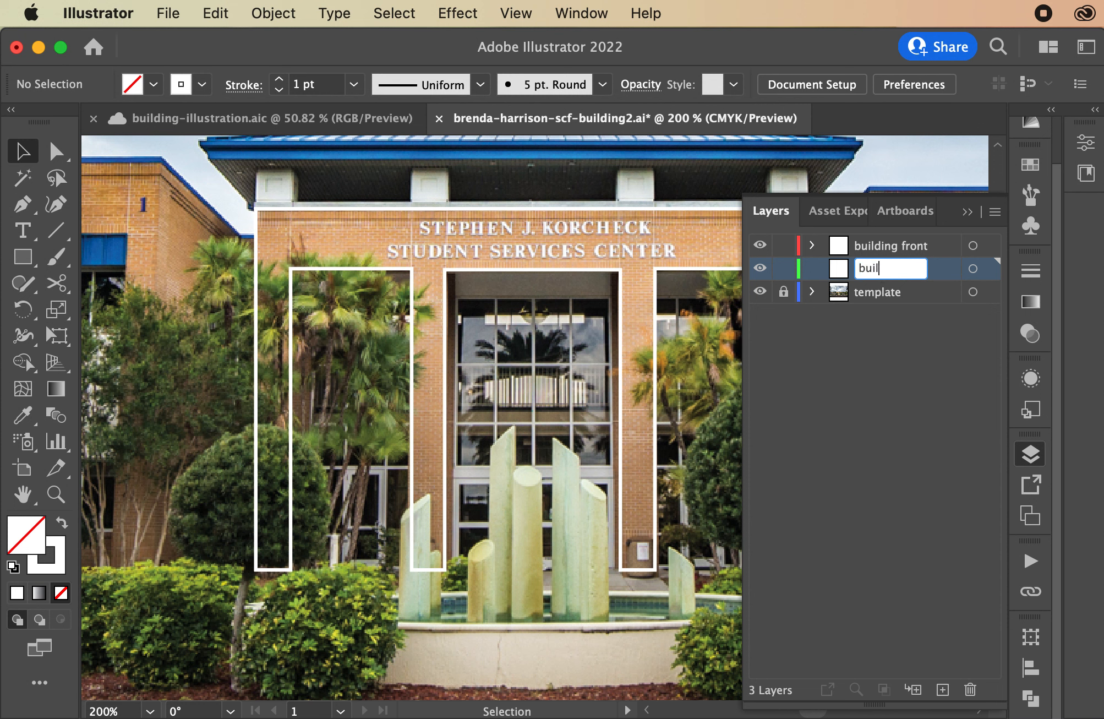
pyautogui.write('ding windows')
pyautogui.press('Return')
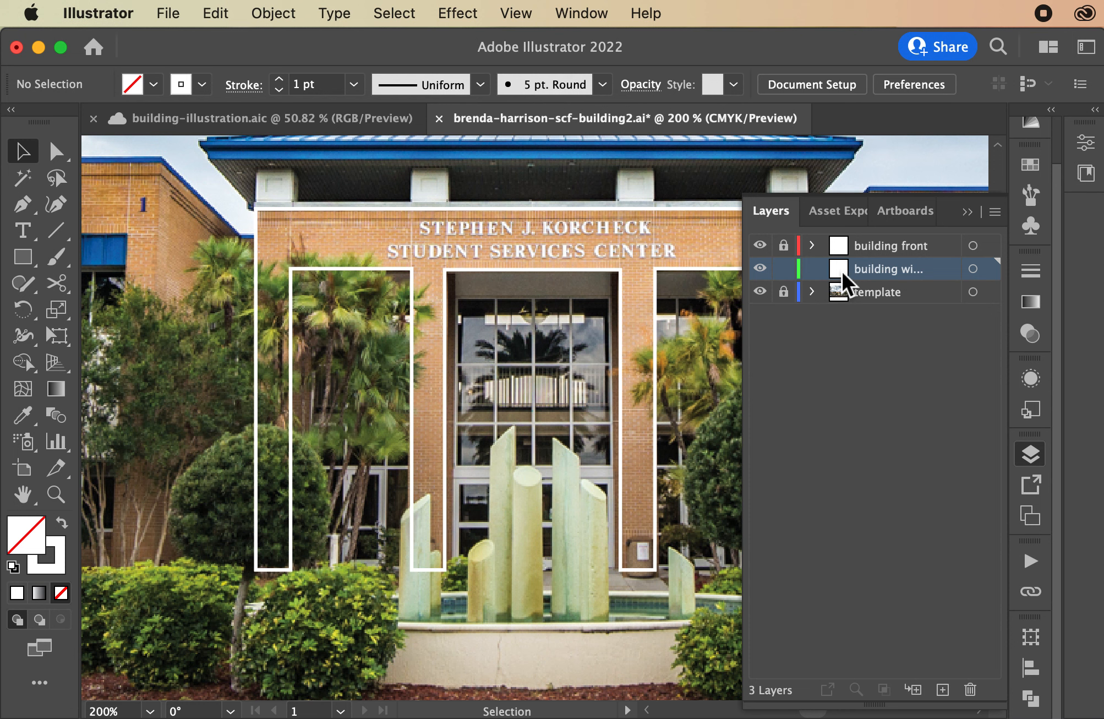
# - Draw an unfilled white-outlined rectangle over the dark band above the entrance windows, extending up behind the facade lettering, and deselect it
pyautogui.click(22, 257)
pyautogui.moveTo(457, 230); pyautogui.dragTo(610, 296)
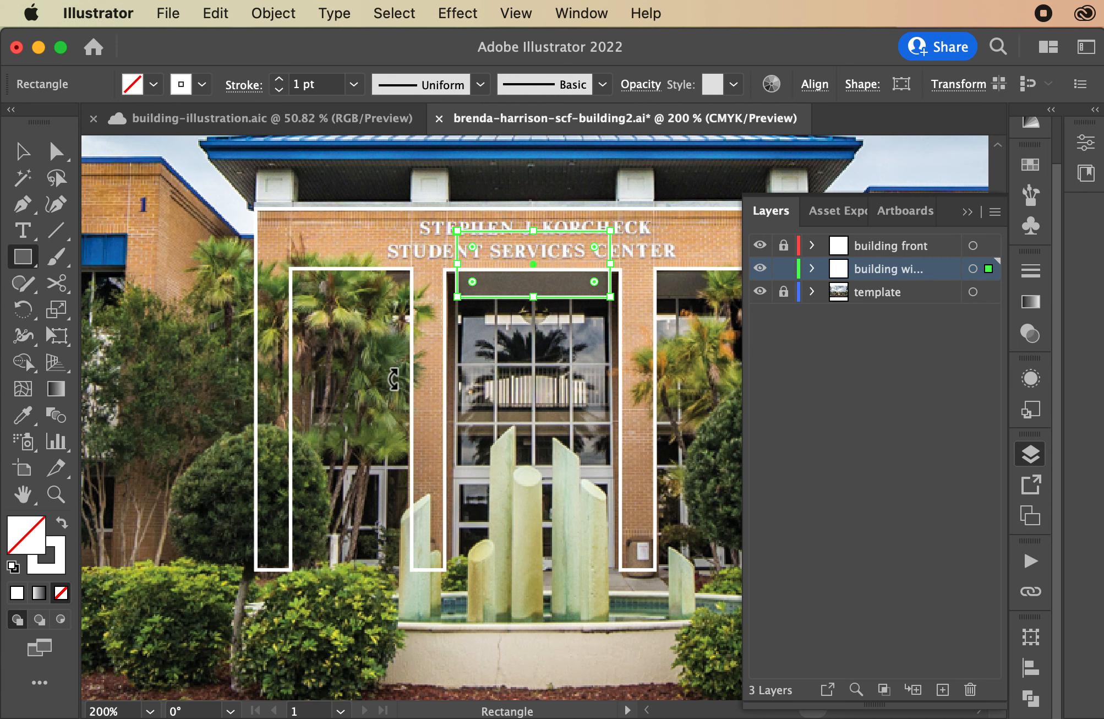
pyautogui.press('super+plus')
pyautogui.scroll(-5, 393, 380)
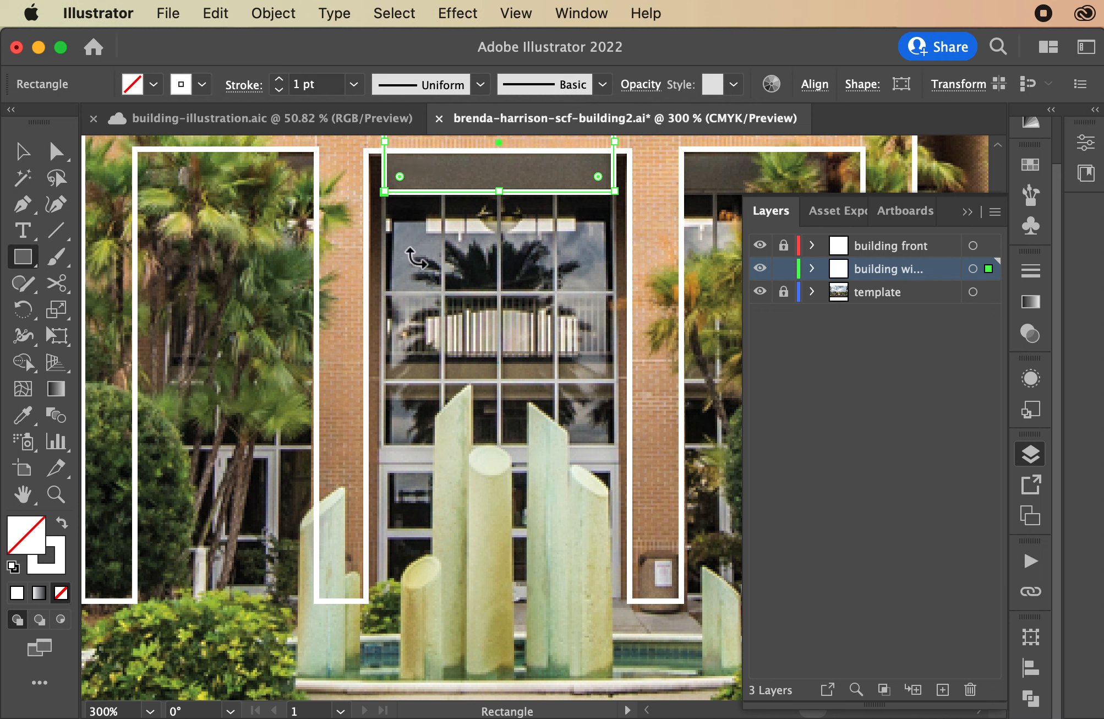
pyautogui.click(23, 152)
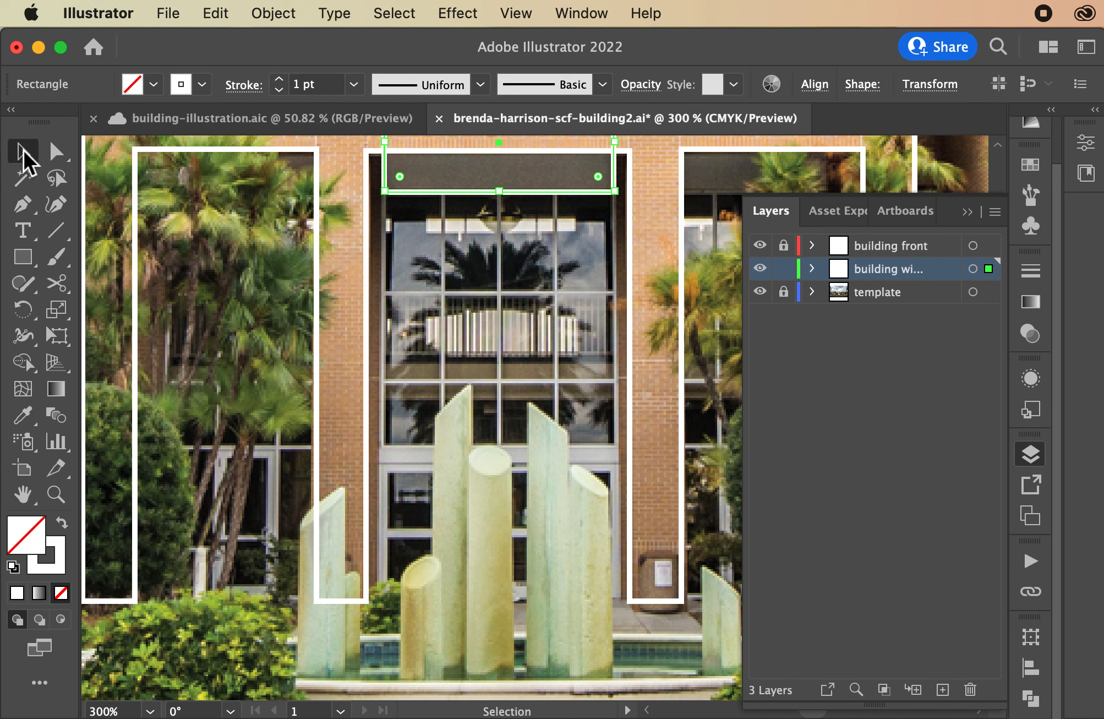
pyautogui.click(406, 283)
# - Draw a rectangle around the entrance window grid, from the dark band down to the ground, and nudge its left edge slightly inward
pyautogui.click(22, 256)
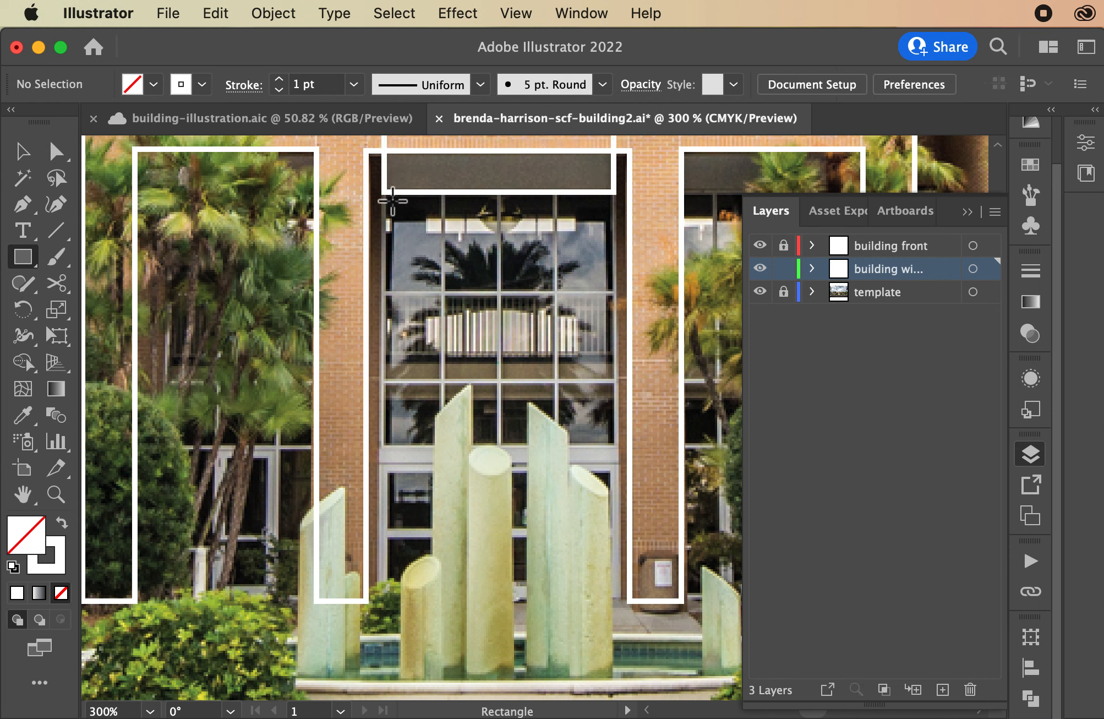
pyautogui.moveTo(383, 193); pyautogui.dragTo(618, 602)
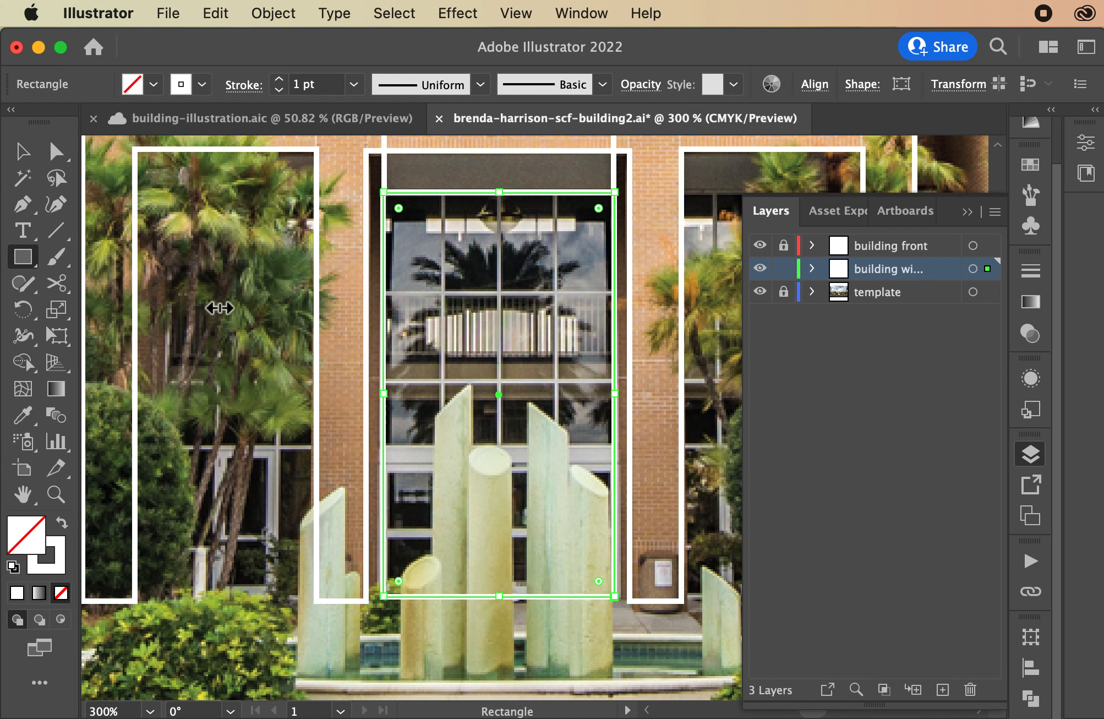
pyautogui.click(22, 150)
pyautogui.moveTo(385, 401); pyautogui.dragTo(386, 403)
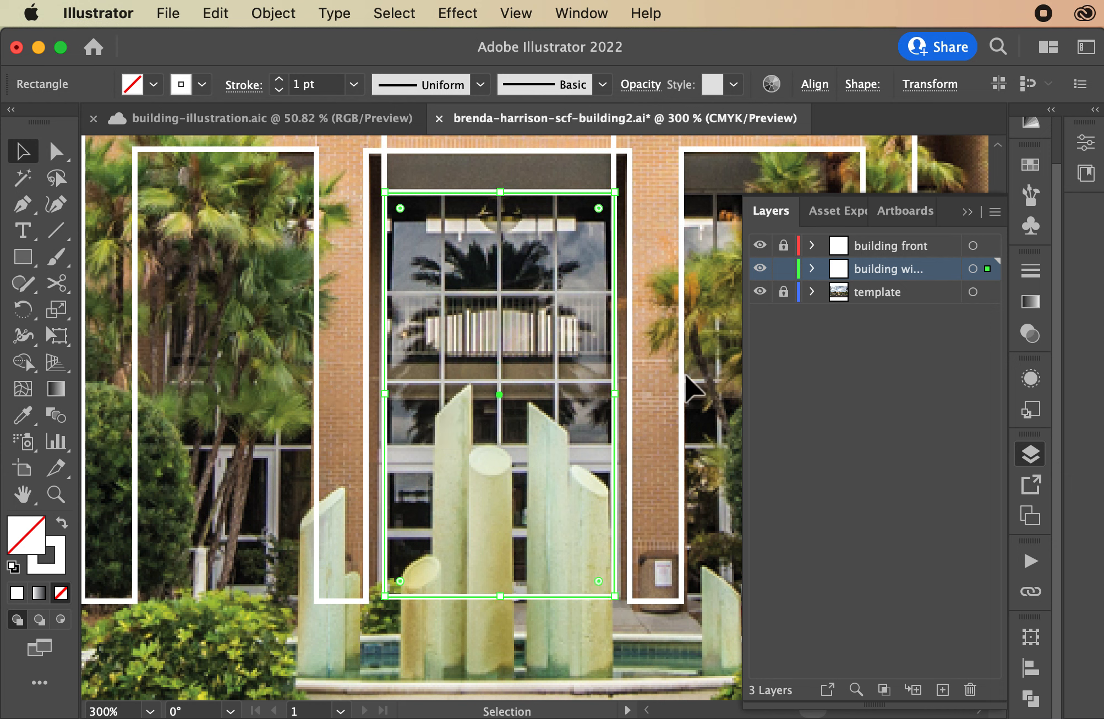
# - Sample near-black from the photo's entrance glass and make it the window rectangle's 1 pt stroke with no fill
pyautogui.click(27, 419)
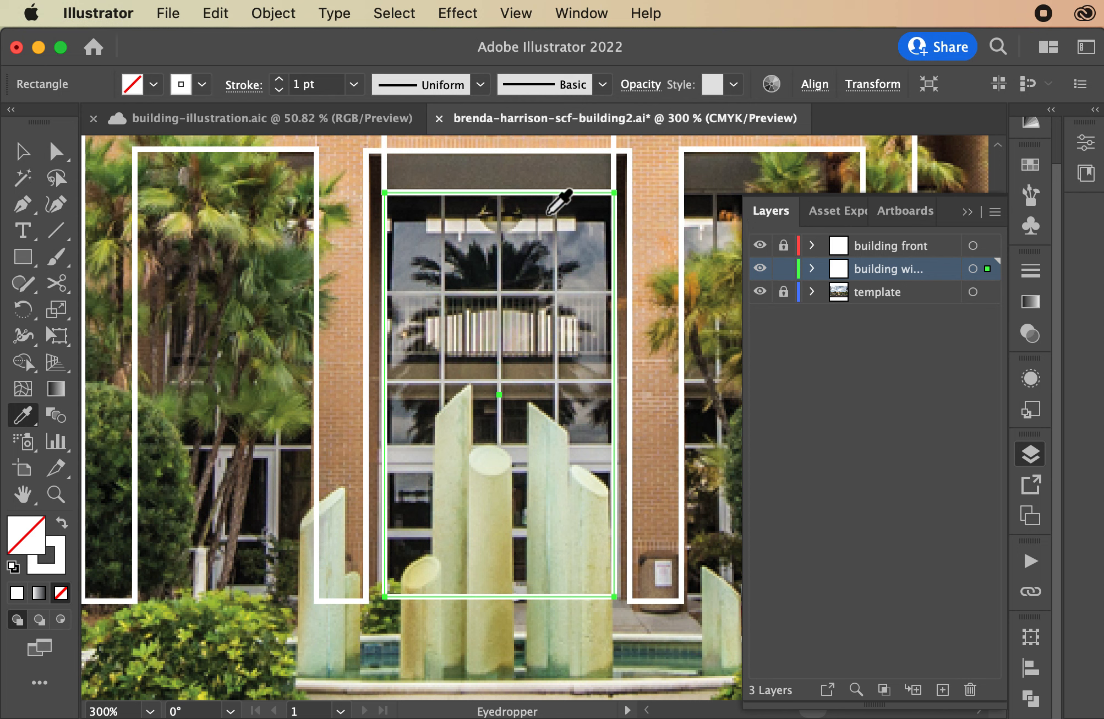
pyautogui.click(407, 223)
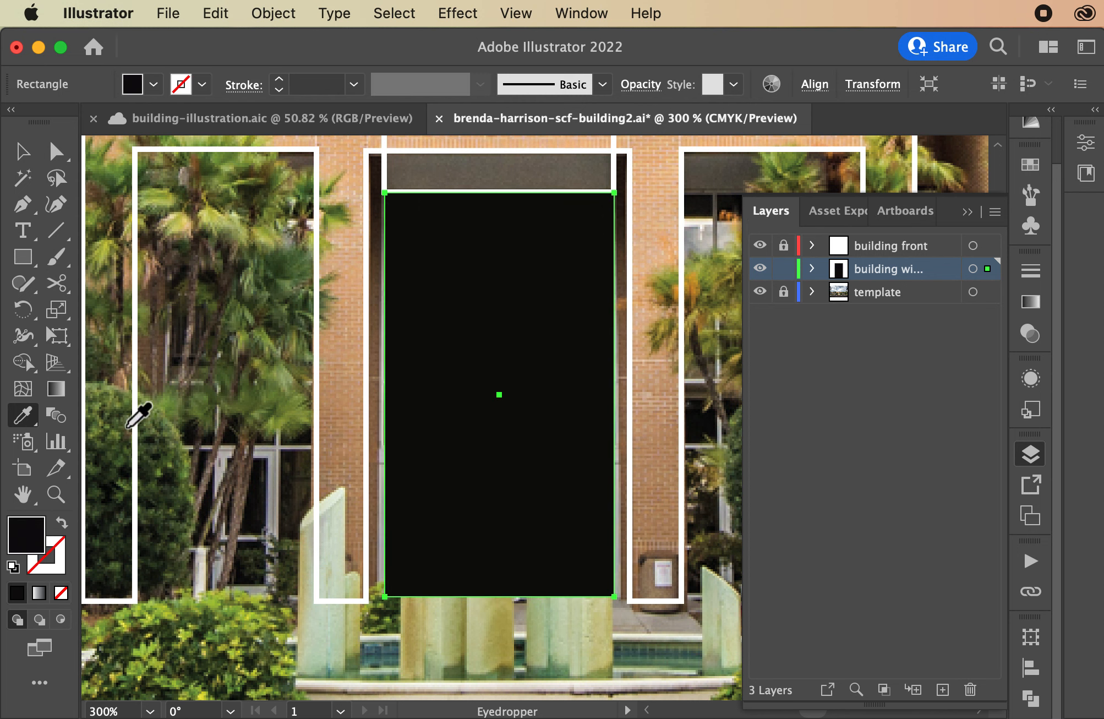
pyautogui.click(62, 522)
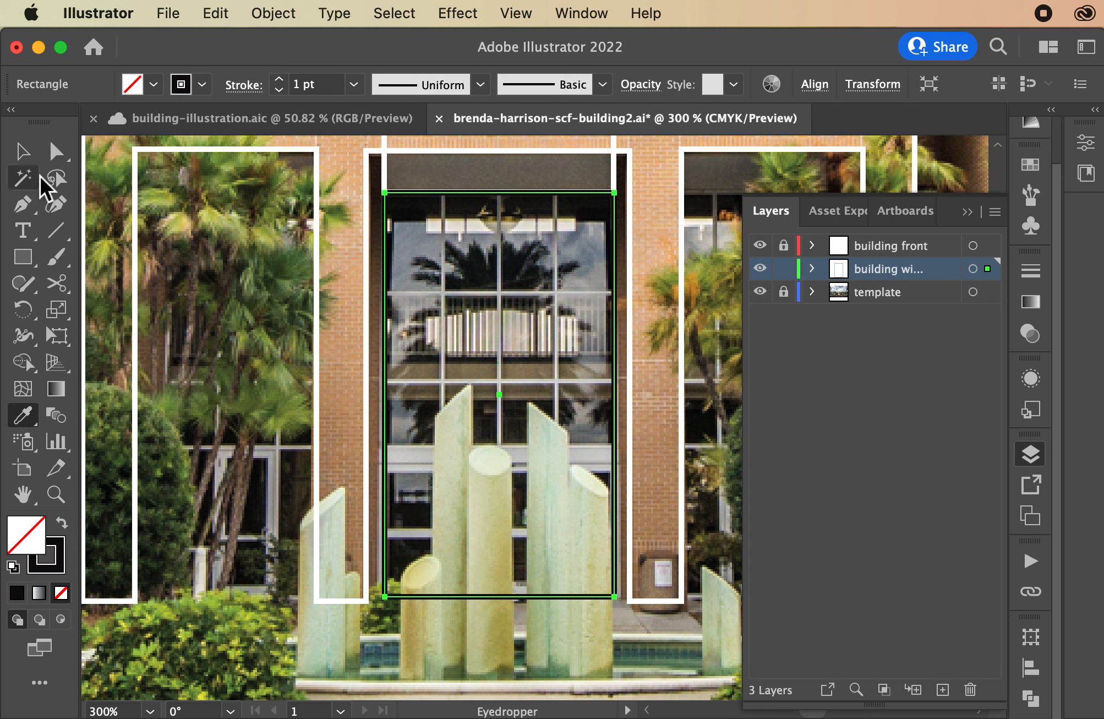
pyautogui.click(23, 152)
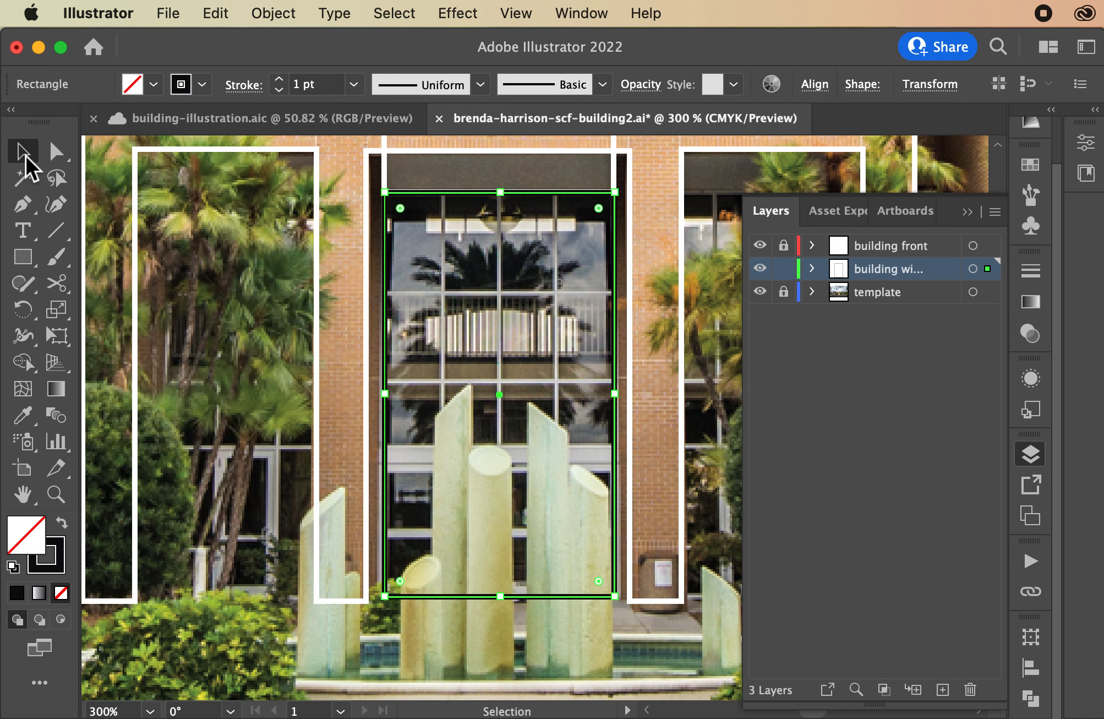
# - Draw a second, slightly wider rectangle around the black-outlined entrance window rectangle
pyautogui.click(28, 262)
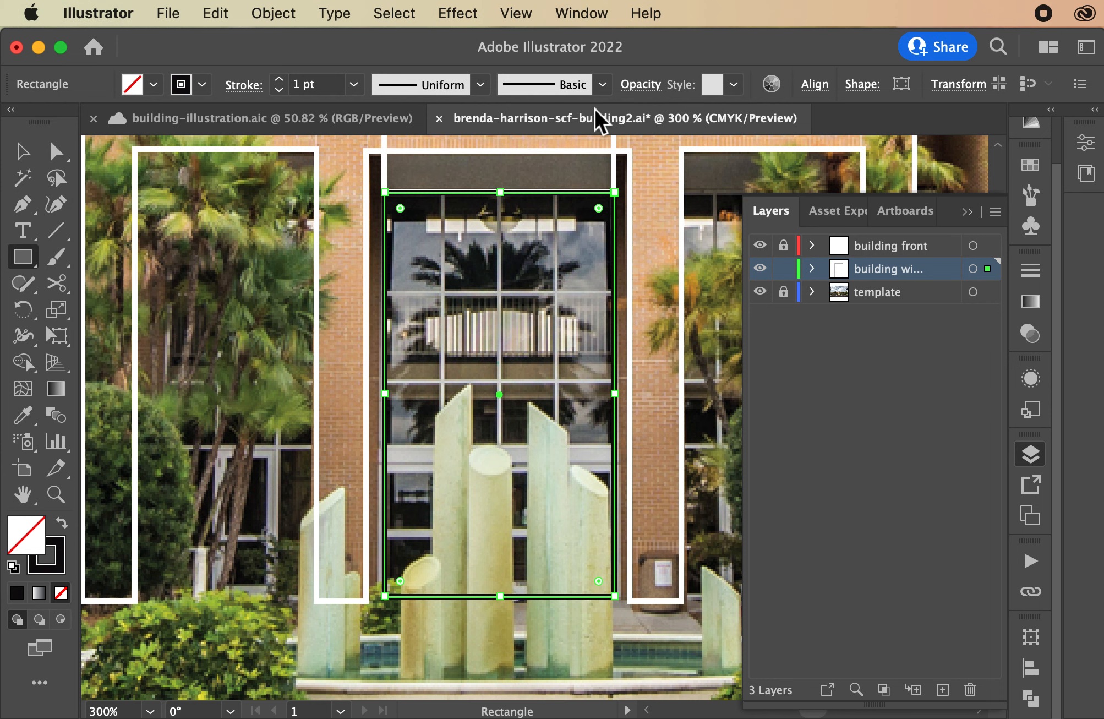
pyautogui.press('super+equal')
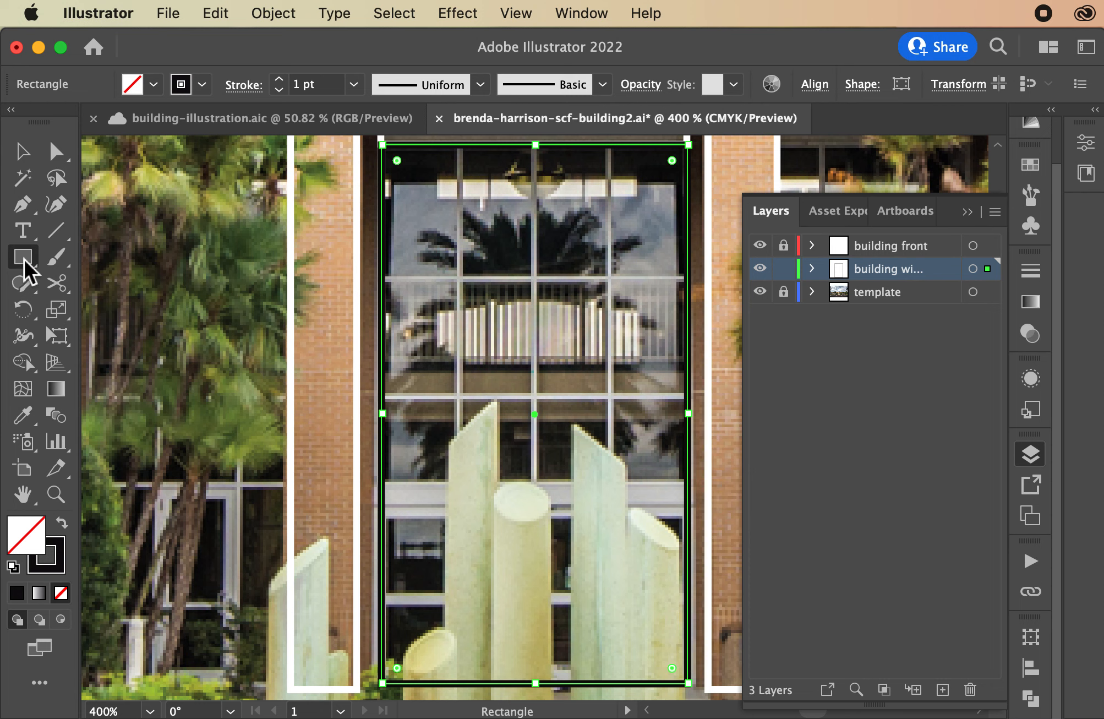
pyautogui.click(21, 155)
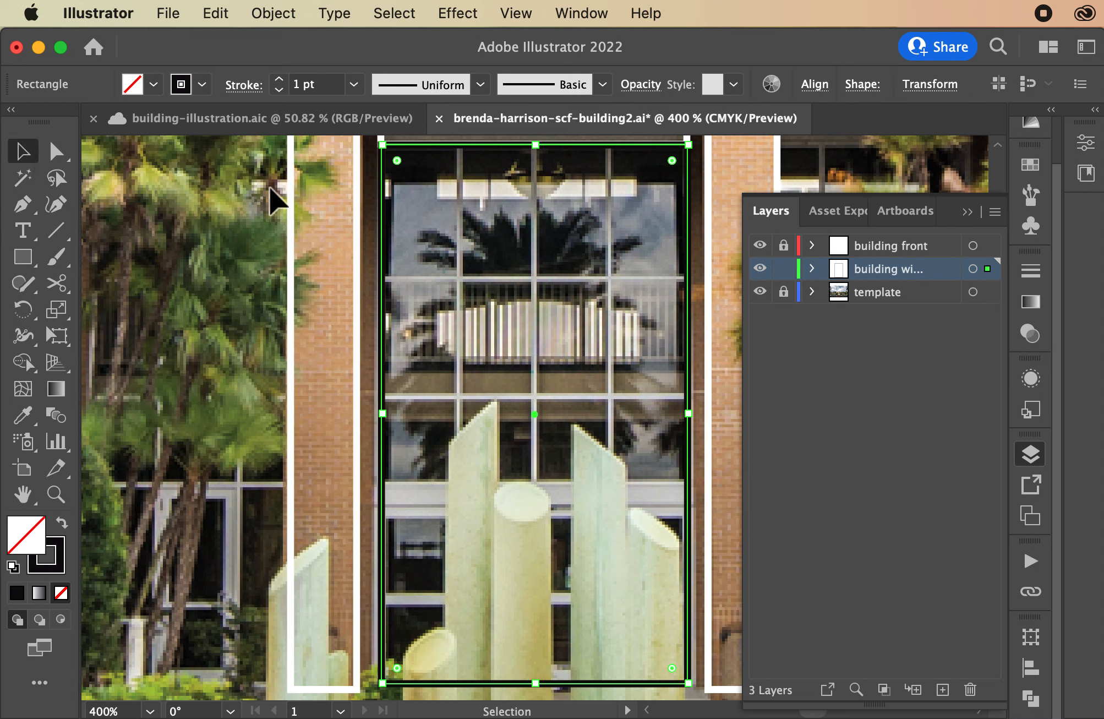
pyautogui.click(273, 198)
pyautogui.click(24, 256)
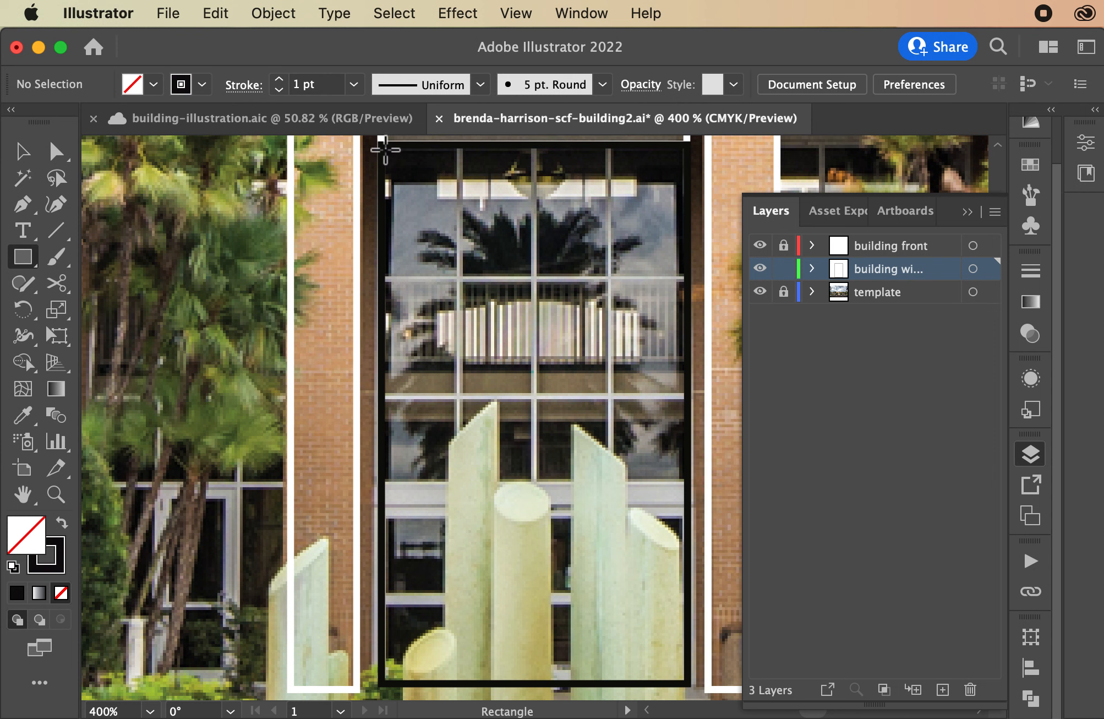
pyautogui.moveTo(384, 149); pyautogui.dragTo(696, 690)
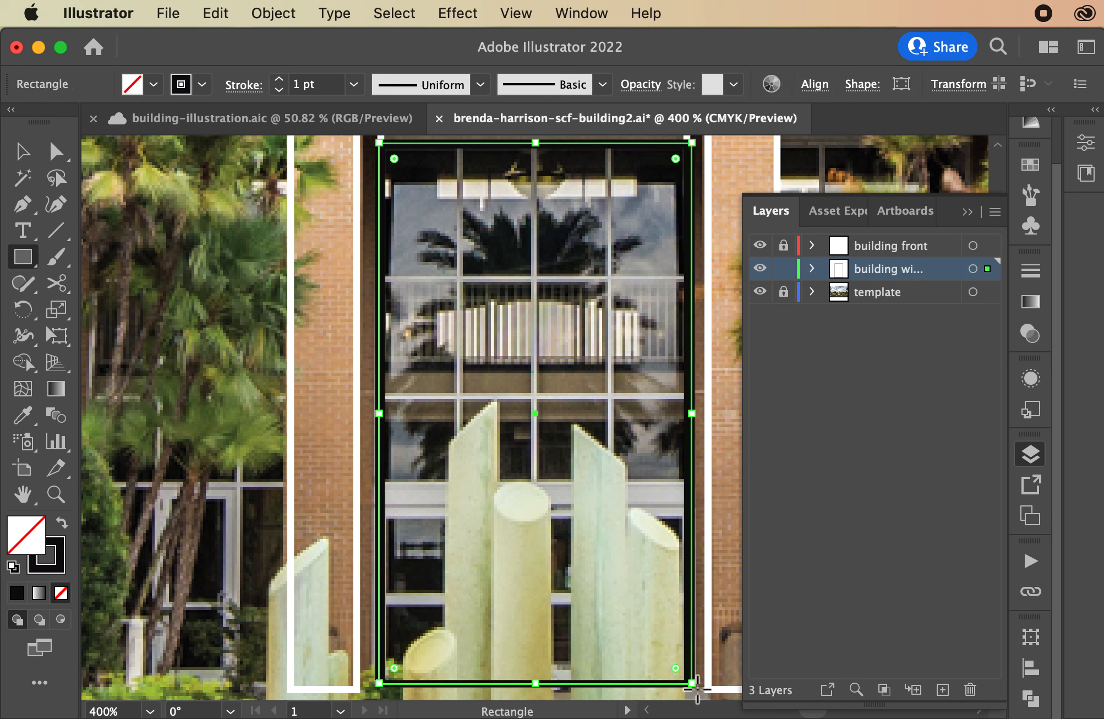
# - Sample light gray from the photo's window frame and make it the outer rectangle's 1 pt stroke with no fill
pyautogui.click(23, 416)
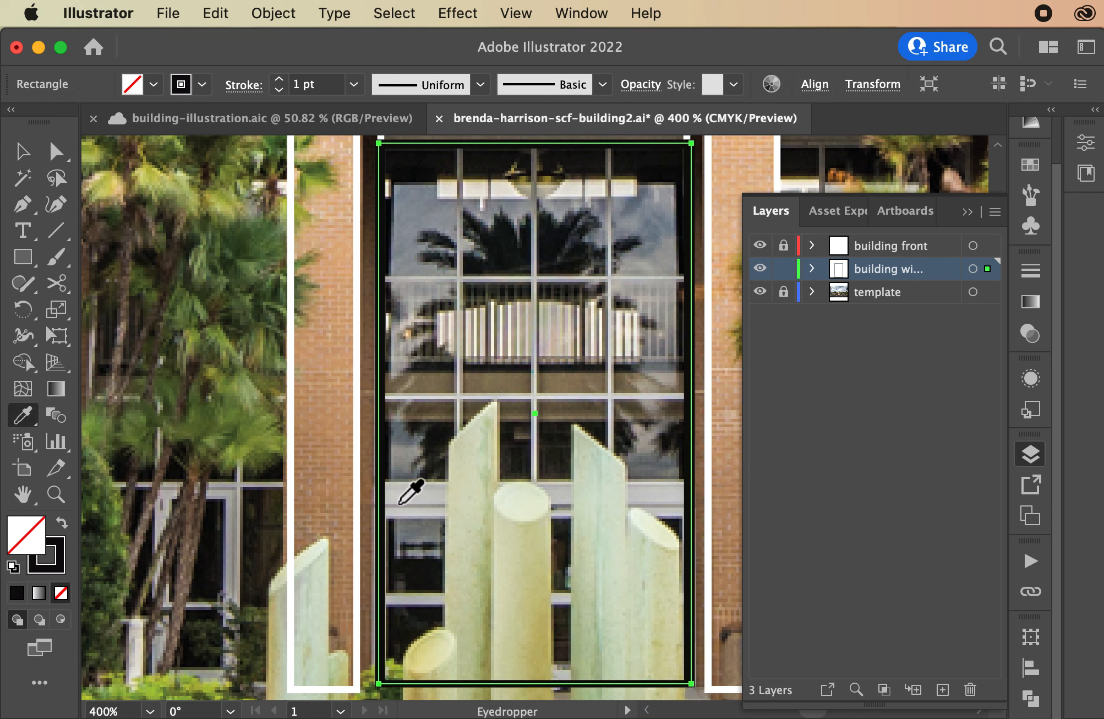
pyautogui.click(400, 503)
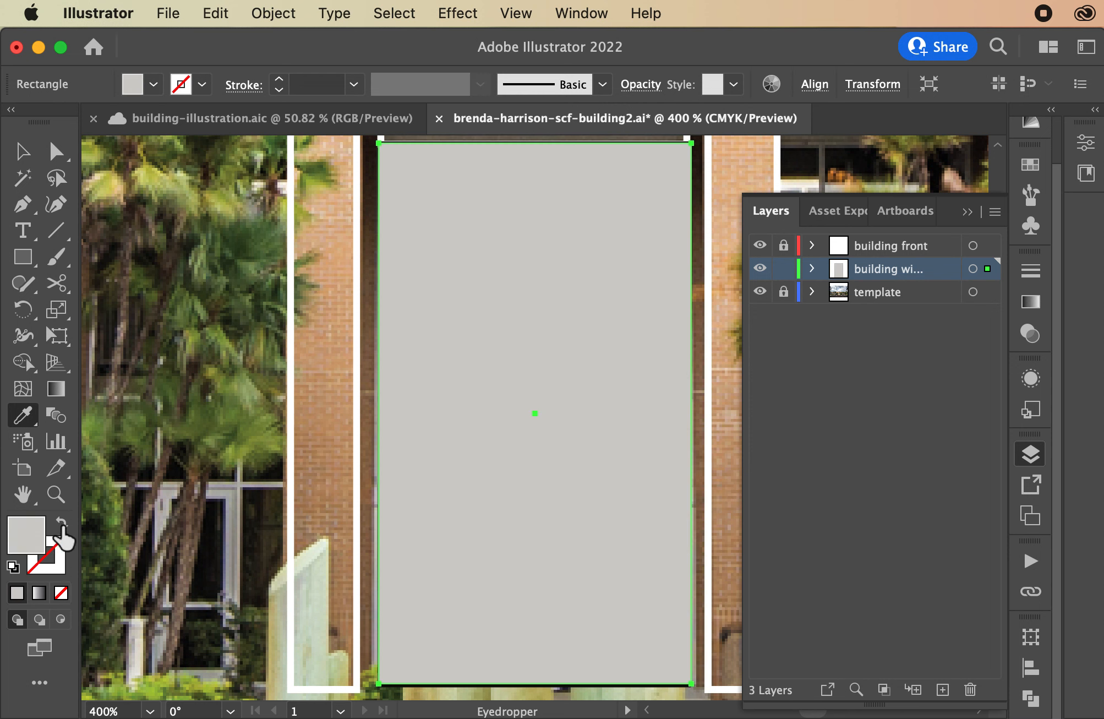
pyautogui.click(62, 524)
pyautogui.click(22, 150)
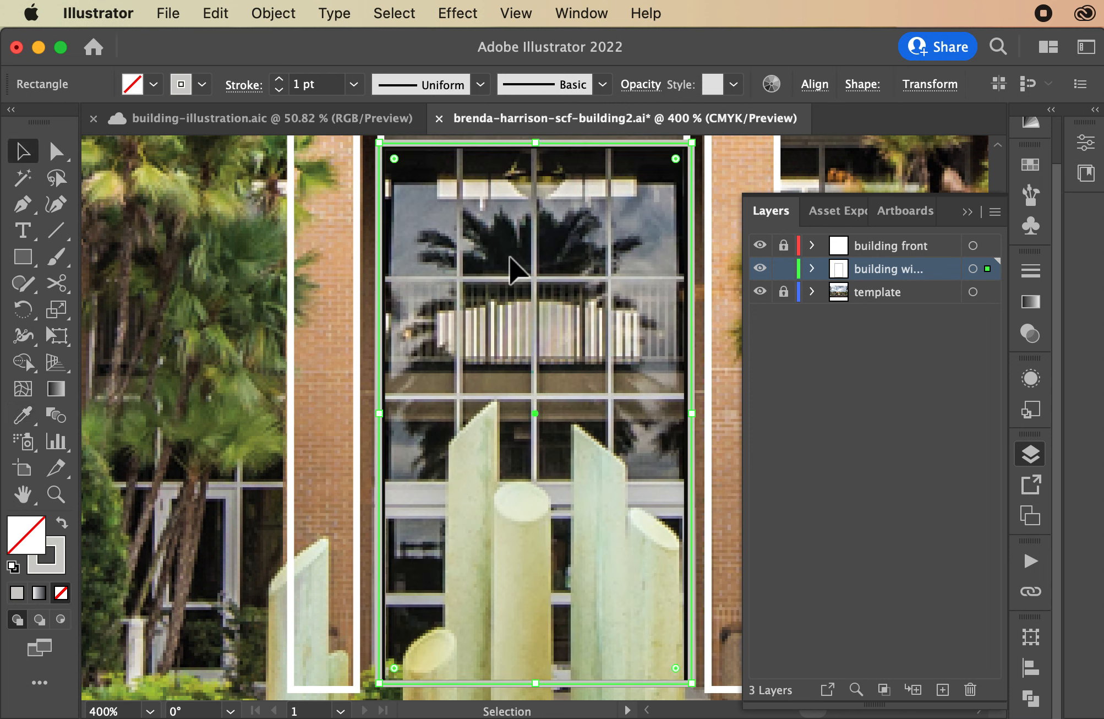
pyautogui.click(709, 292)
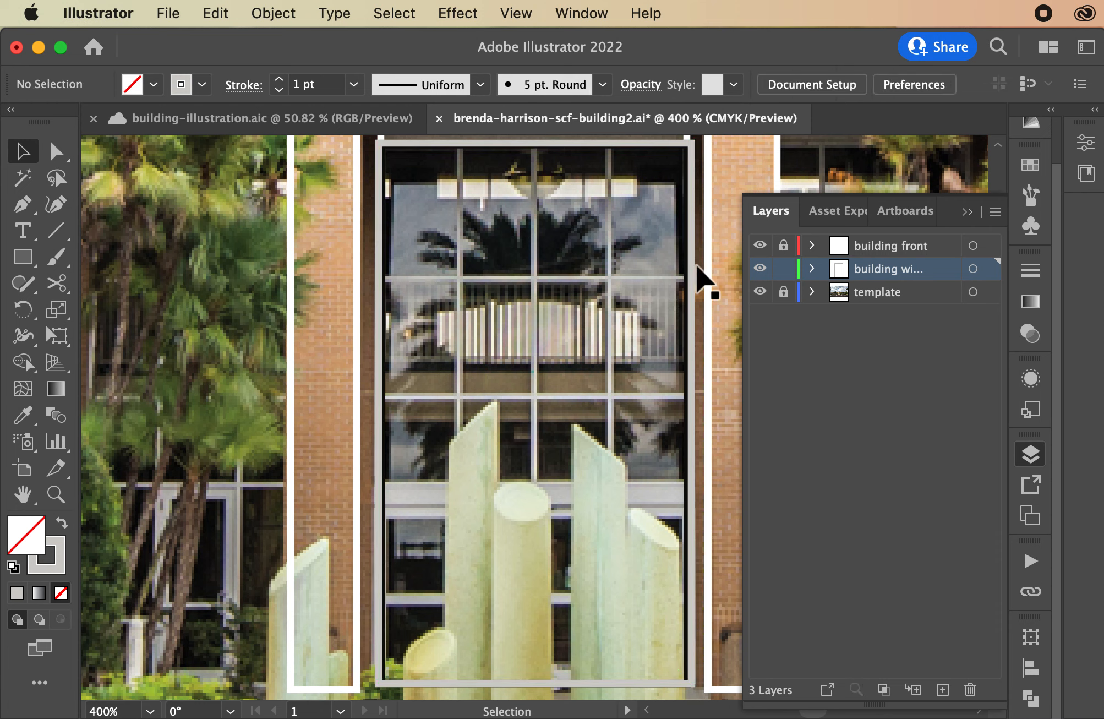
# - Select the two nested entrance window rectangles and list the objects inside the building front and building window layers
pyautogui.click(391, 305)
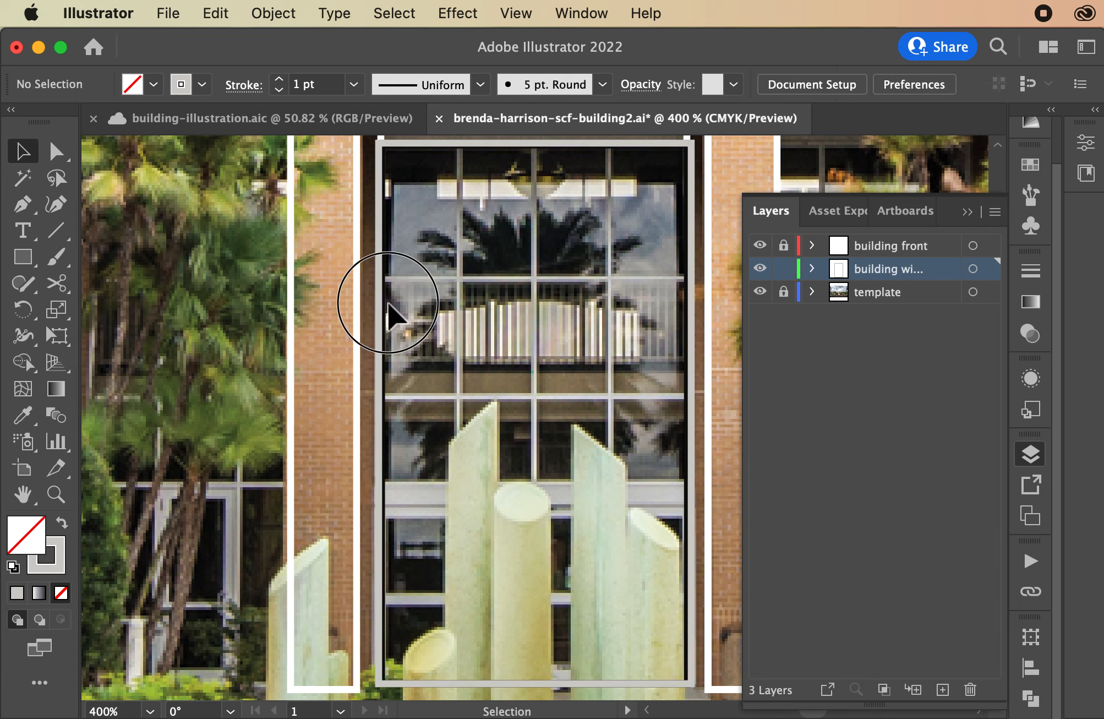
pyautogui.click(421, 319)
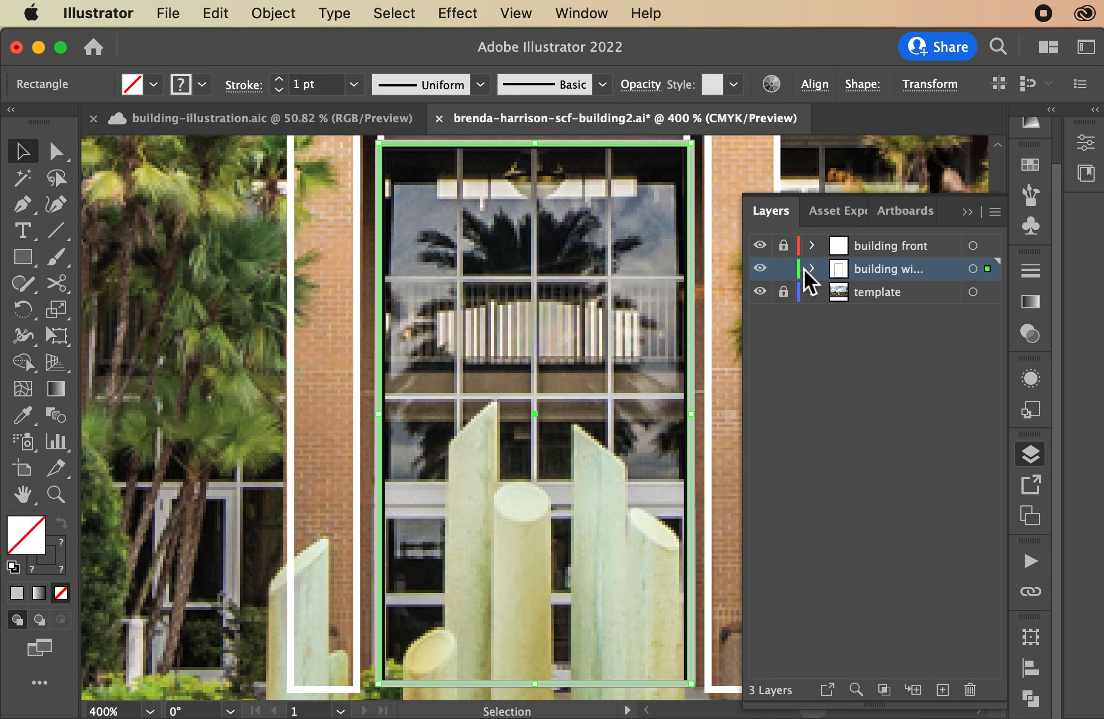
pyautogui.click(762, 249)
pyautogui.click(763, 251)
pyautogui.click(811, 246)
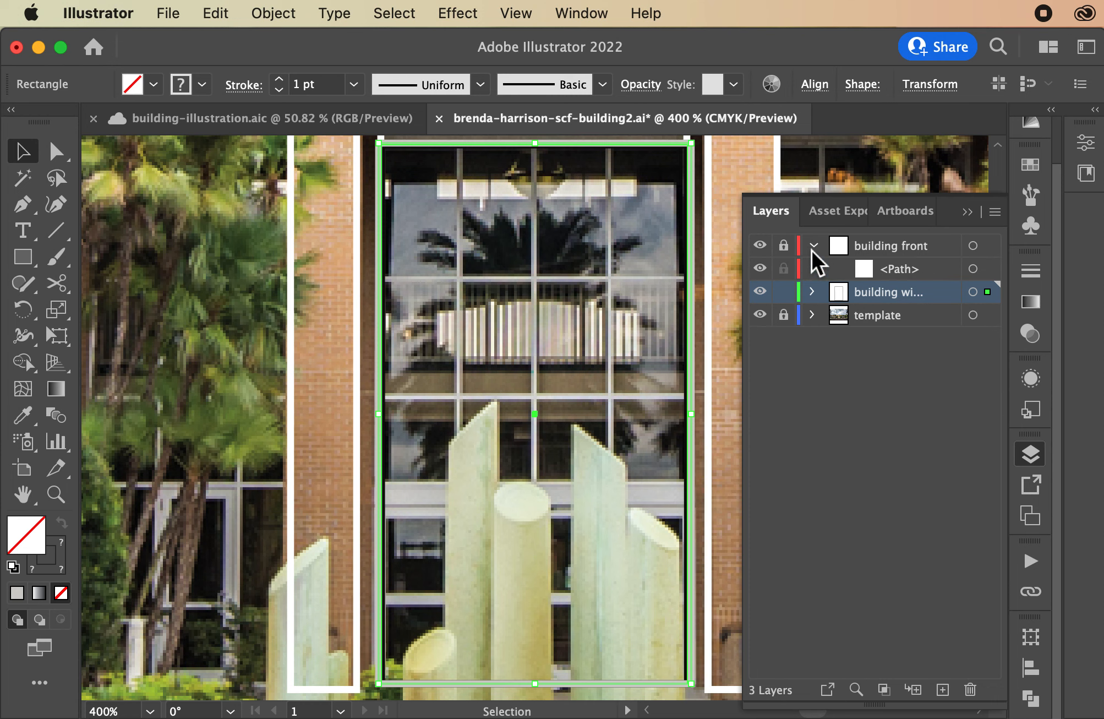
pyautogui.click(811, 293)
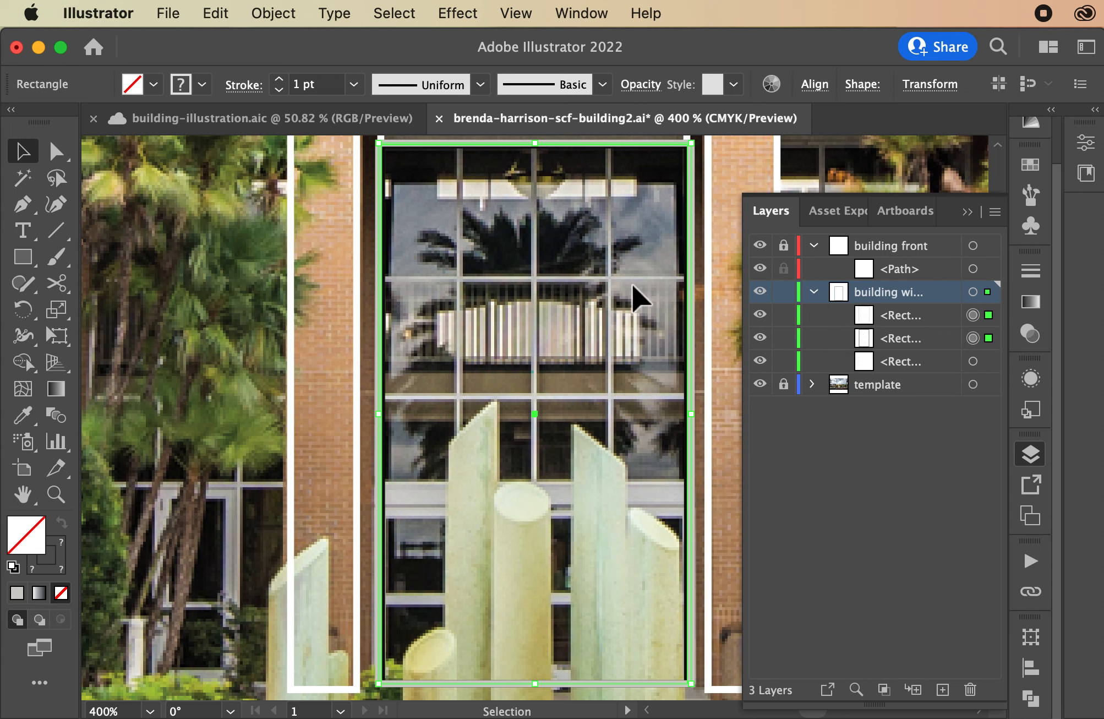
# - Swap the inner window rectangle's near-black stroke into its fill and swap it back to a stroke with no fill
pyautogui.keyDown('shift'); pyautogui.click(383, 316); pyautogui.keyUp('shift')
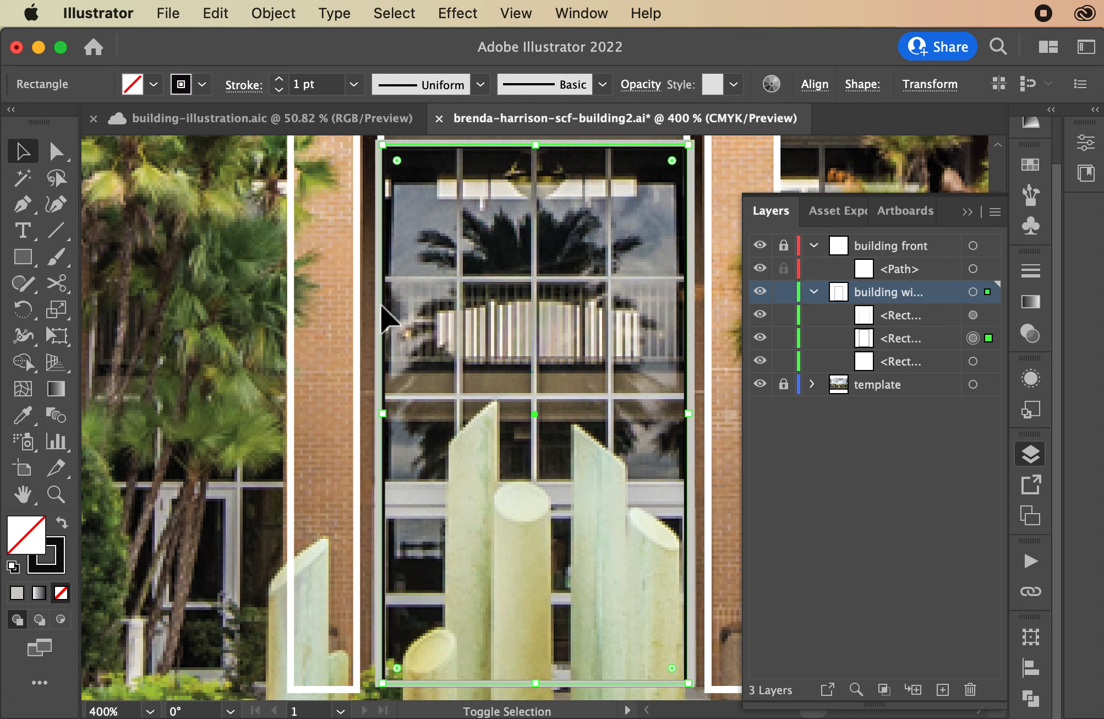
pyautogui.click(937, 473)
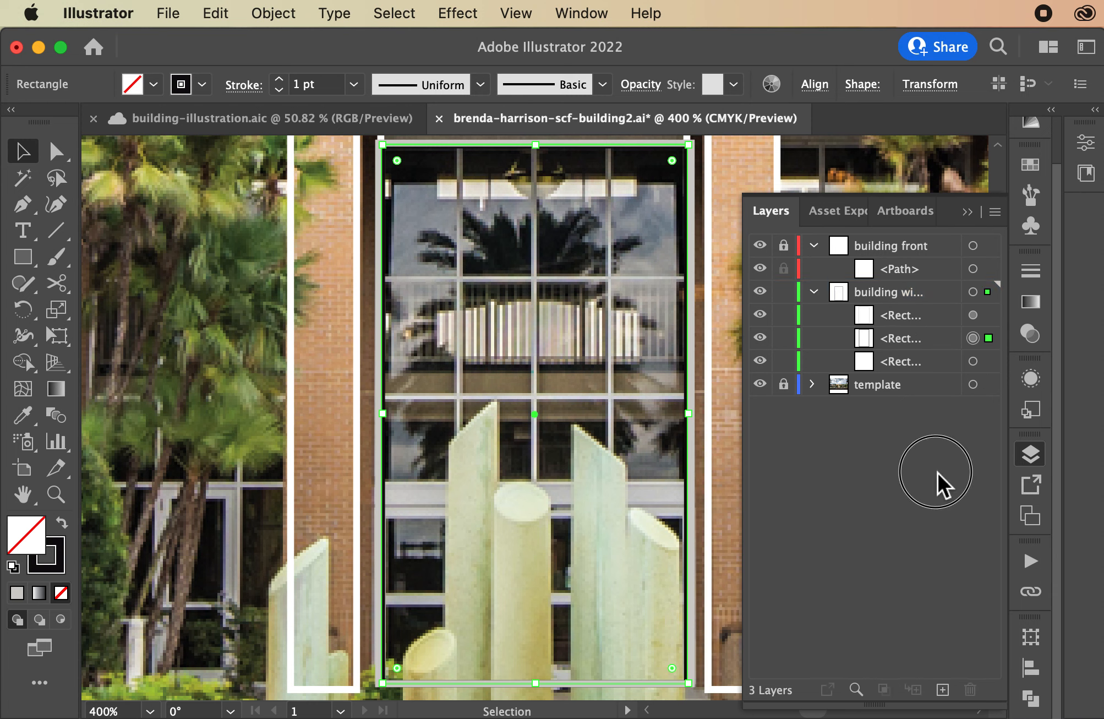
pyautogui.click(727, 341)
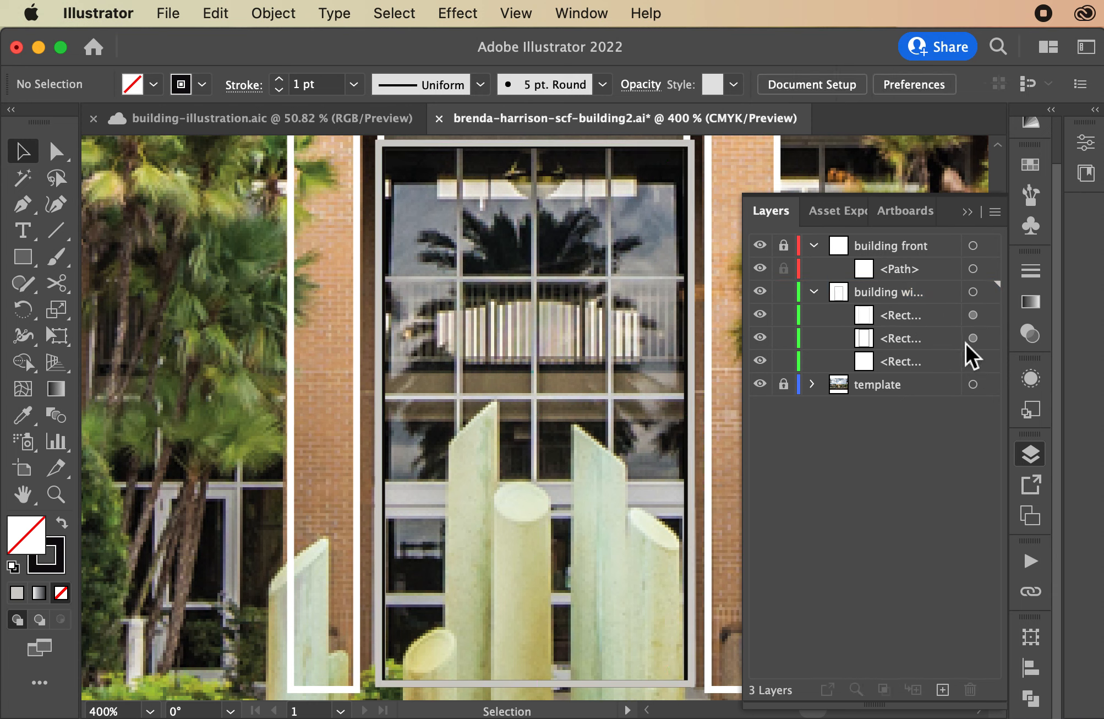
pyautogui.click(988, 339)
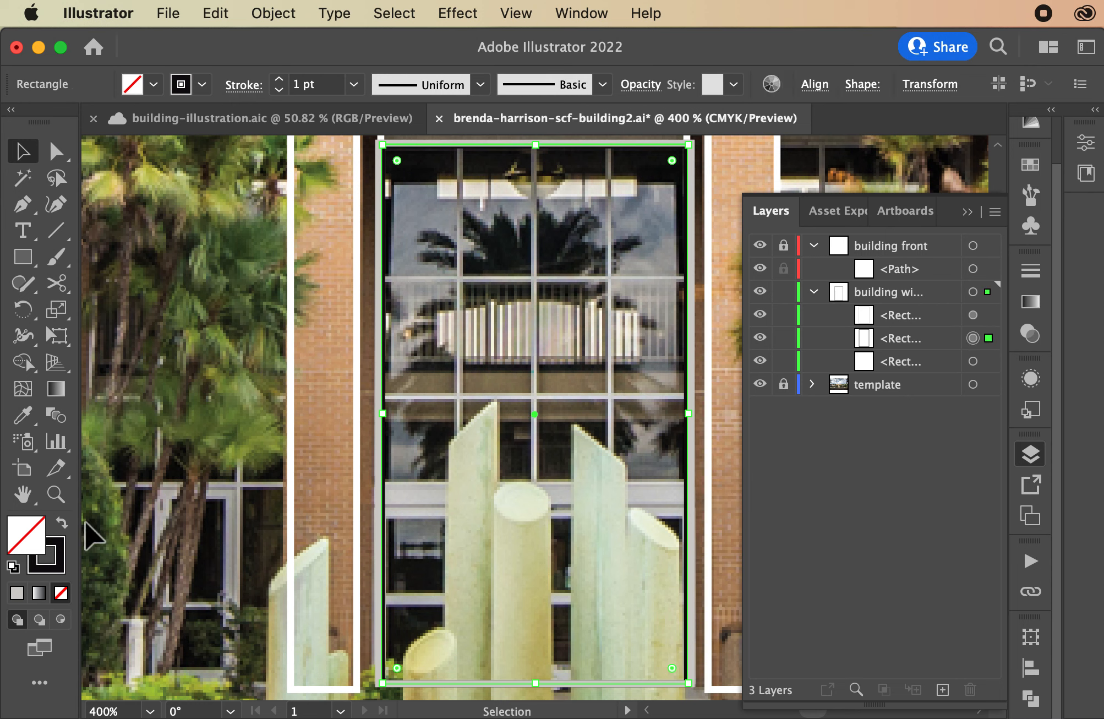
pyautogui.click(63, 528)
pyautogui.click(139, 428)
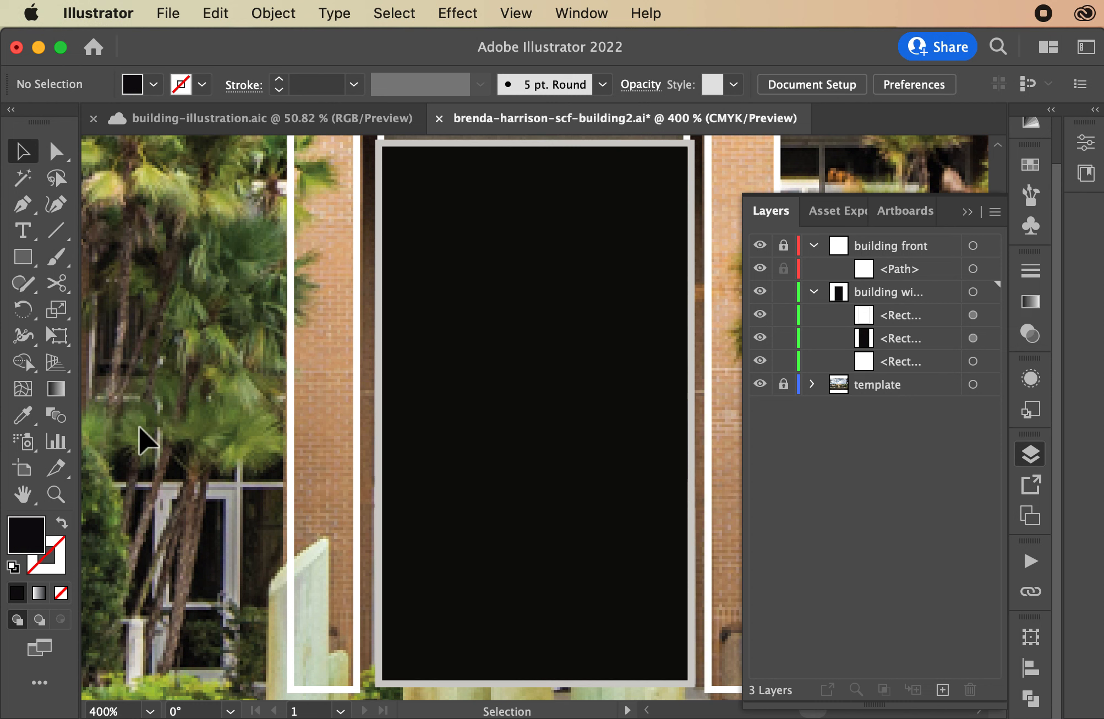
pyautogui.scroll(3, 258, 403)
pyautogui.scroll(3, 258, 414)
pyautogui.scroll(-3, 258, 414)
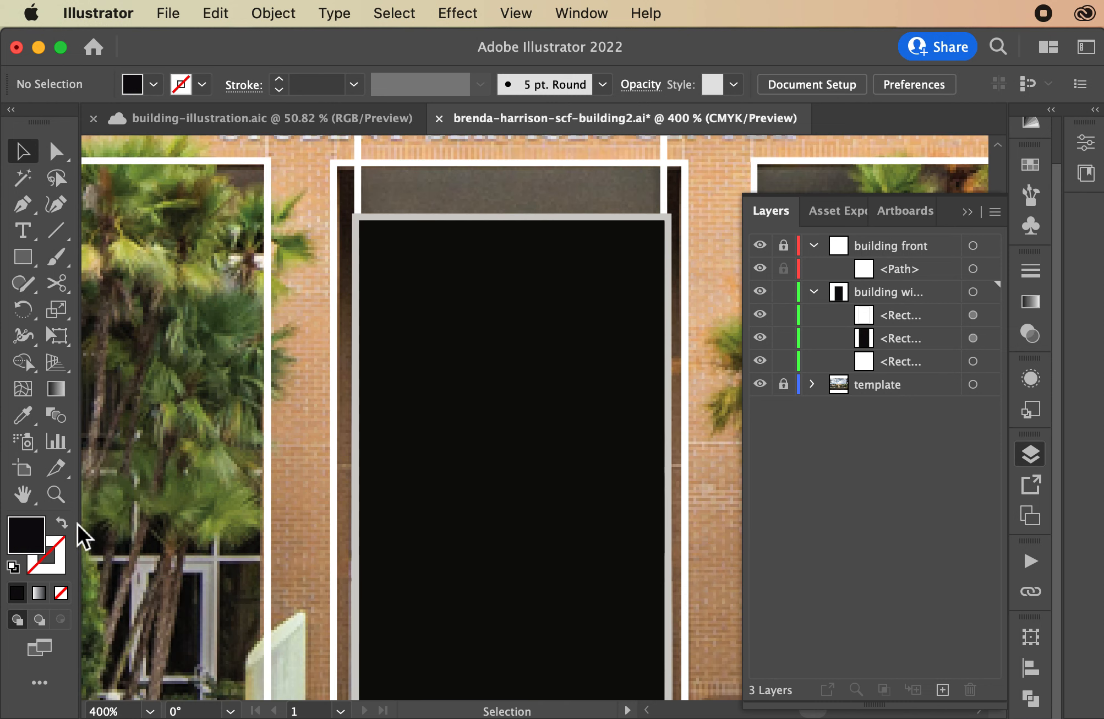
pyautogui.click(463, 394)
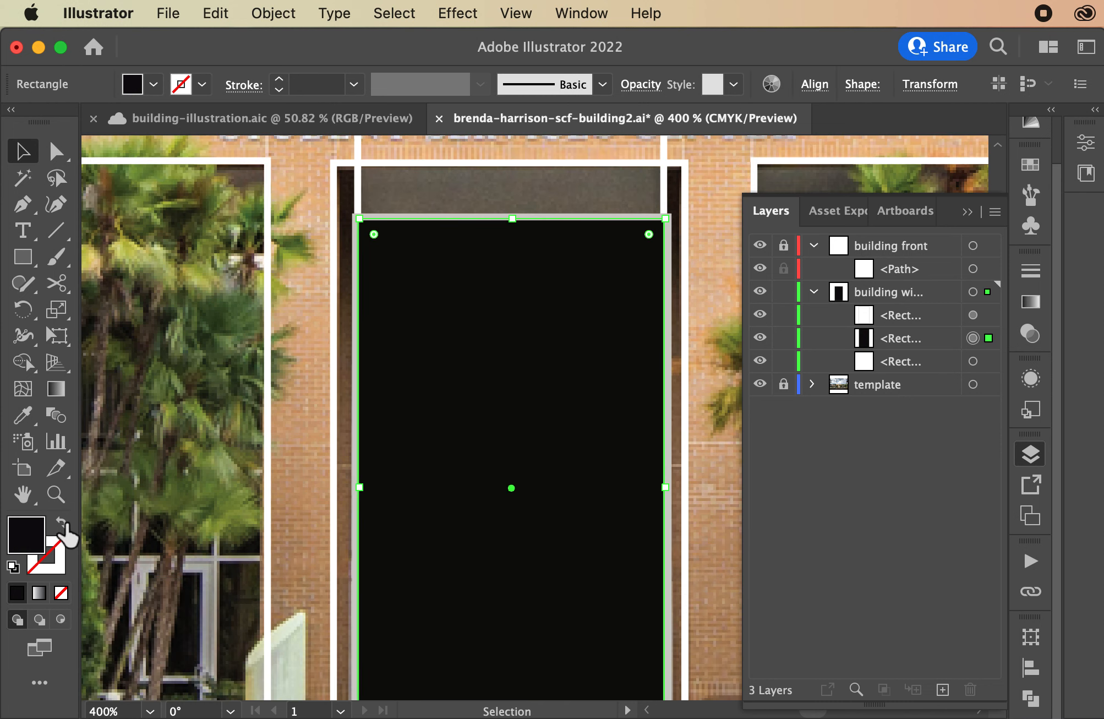
pyautogui.click(62, 523)
# - Pick up the outer frame's light gray 1 pt stroke and draw two horizontal lines over the upper crossbars of the entrance window
pyautogui.click(57, 563)
pyautogui.press('i')
pyautogui.keyDown('shift'); pyautogui.click(355, 330); pyautogui.keyUp('shift')
pyautogui.press('v')
pyautogui.moveTo(359, 218); pyautogui.dragTo(356, 216)
pyautogui.moveTo(665, 487); pyautogui.dragTo(669, 486)
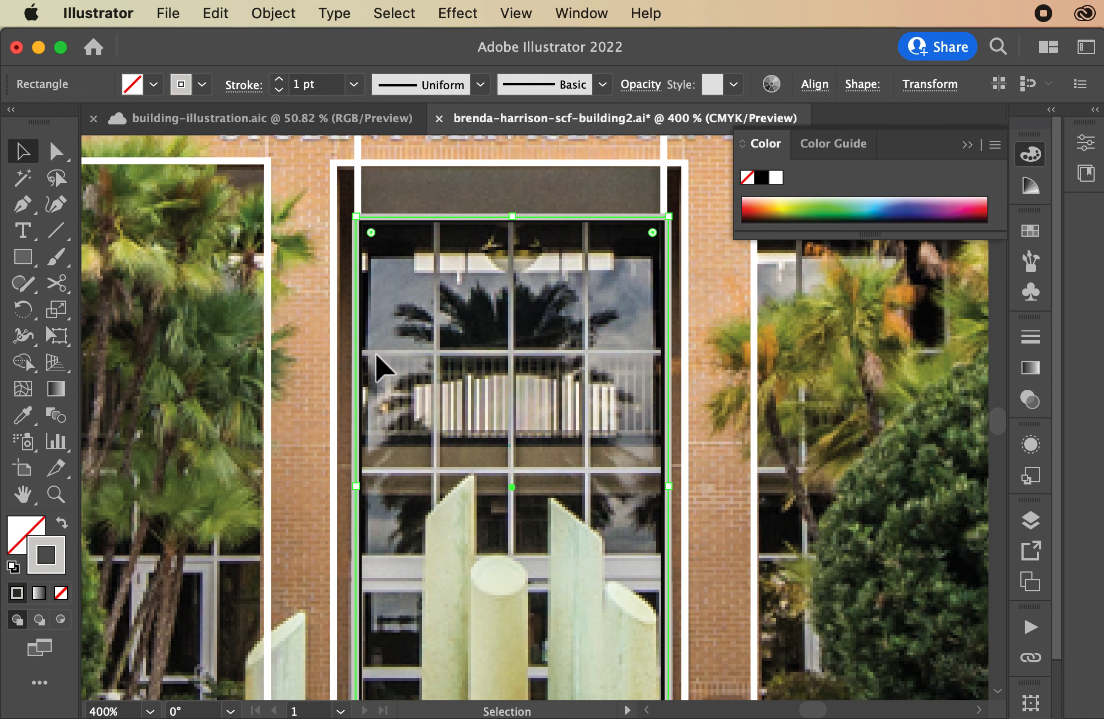
pyautogui.click(57, 235)
pyautogui.scroll(-3, 445, 239)
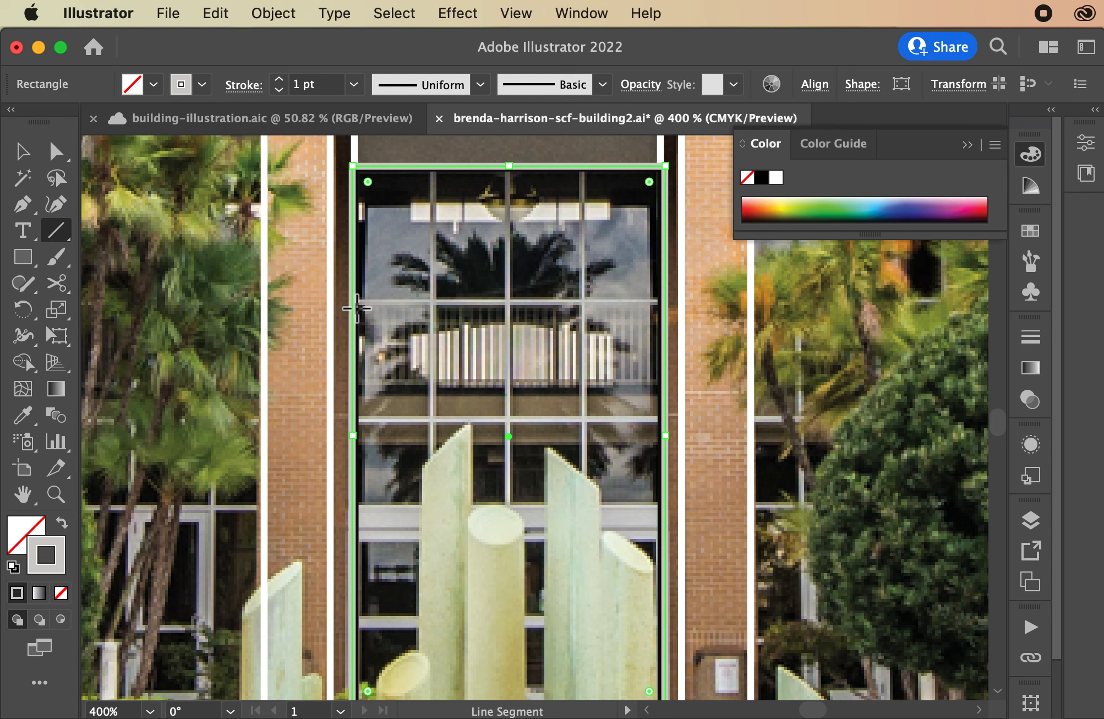
pyautogui.moveTo(355, 306); pyautogui.dragTo(663, 302)
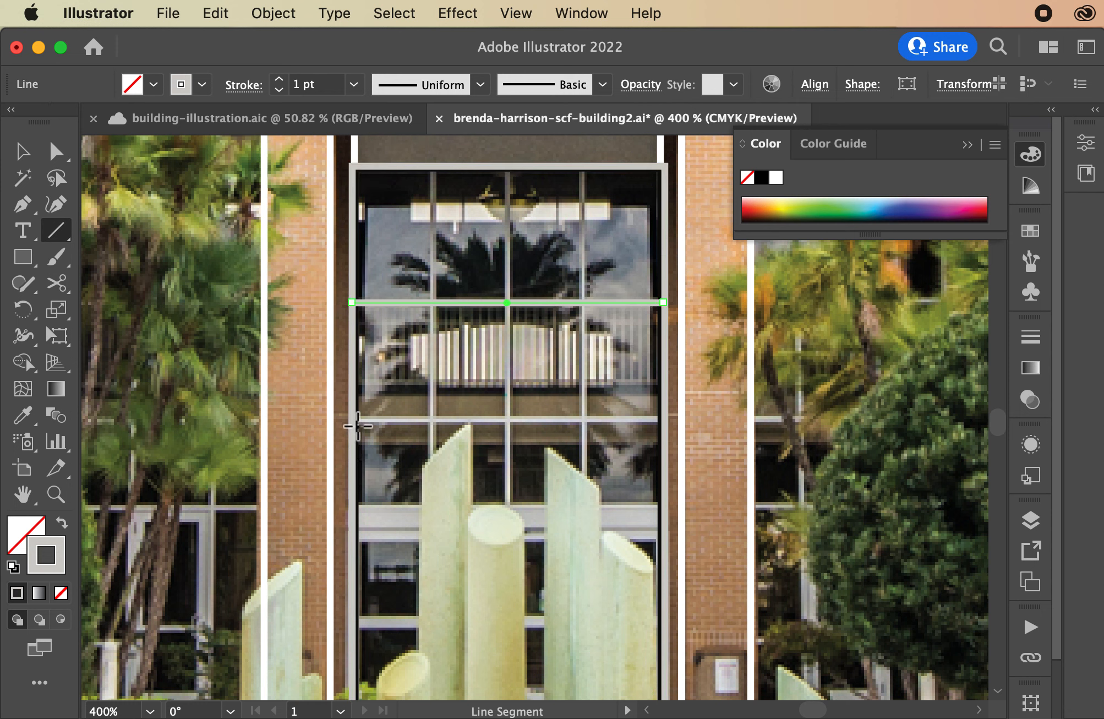
pyautogui.moveTo(357, 425); pyautogui.dragTo(673, 424)
pyautogui.scroll(-3, 671, 425)
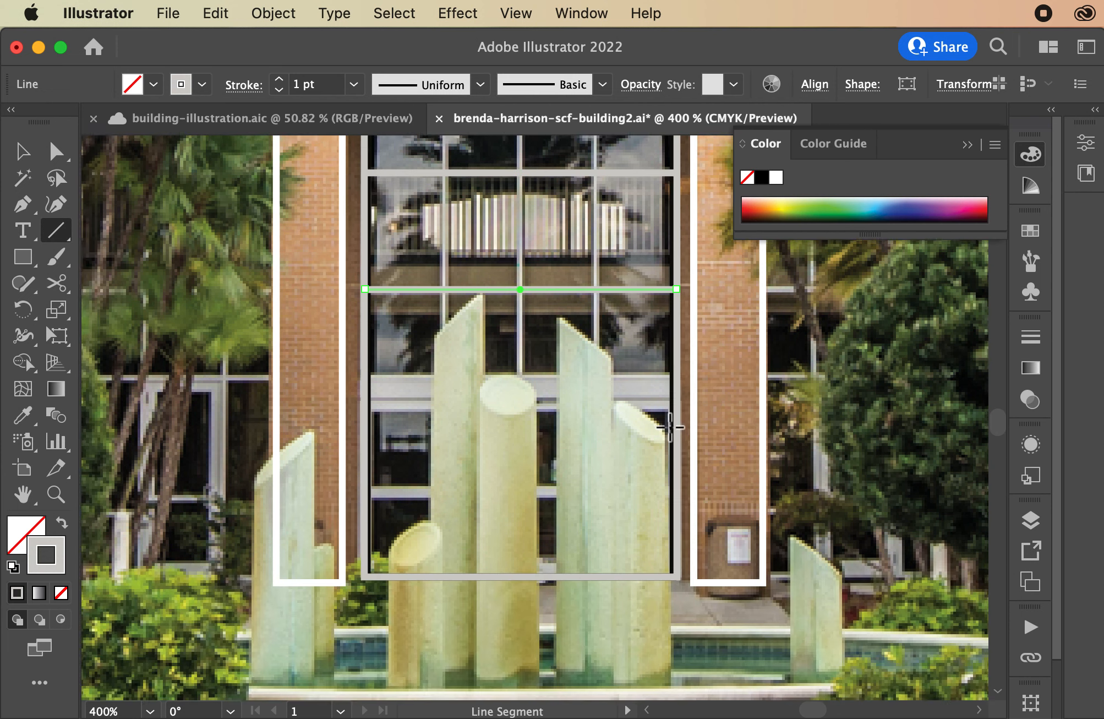
# - Draw a rectangle over the light band below the window grid and set its stroke color to E2E1E0
pyautogui.click(23, 256)
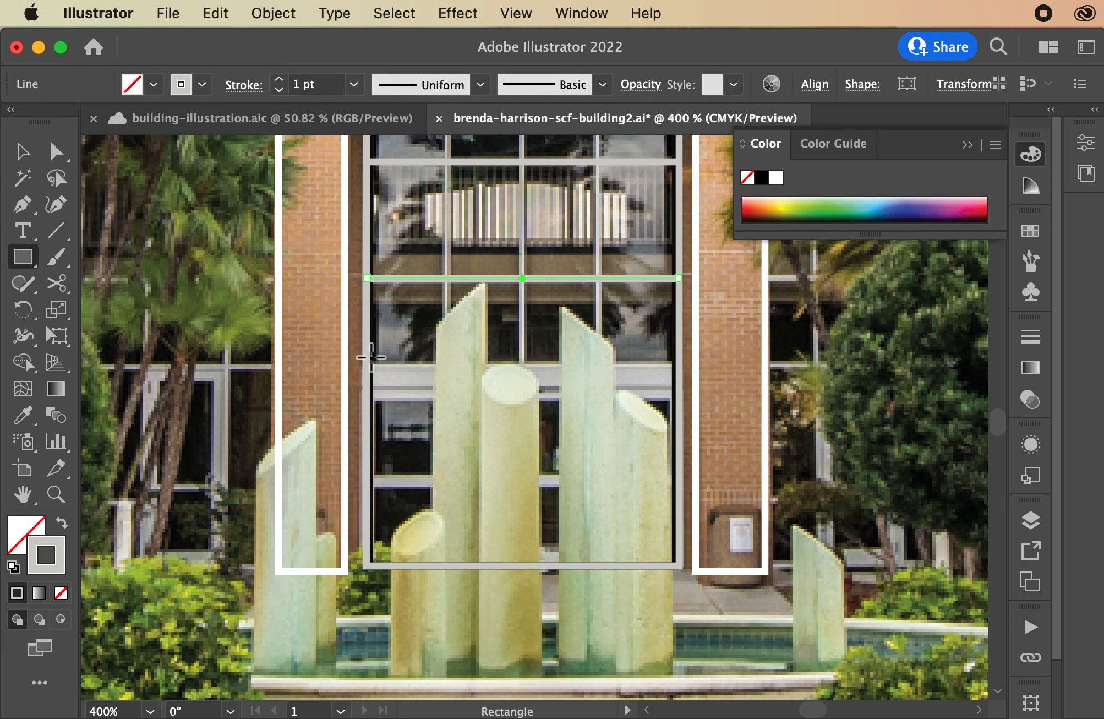
pyautogui.moveTo(372, 370); pyautogui.dragTo(683, 404)
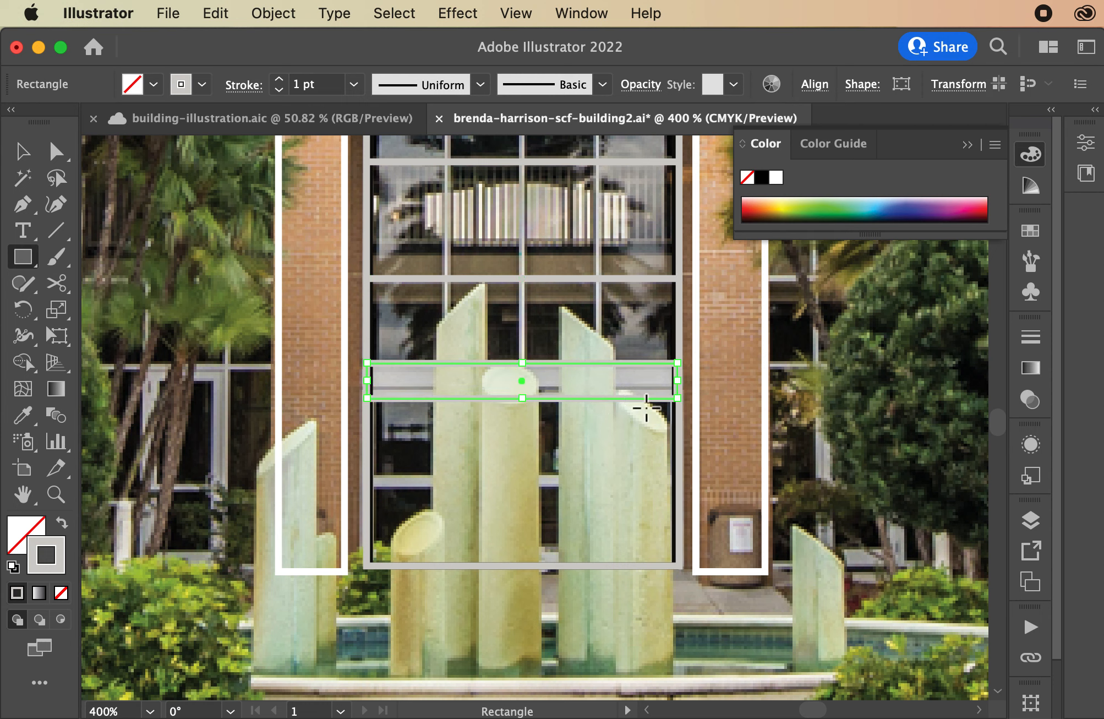
pyautogui.doubleClick(47, 554)
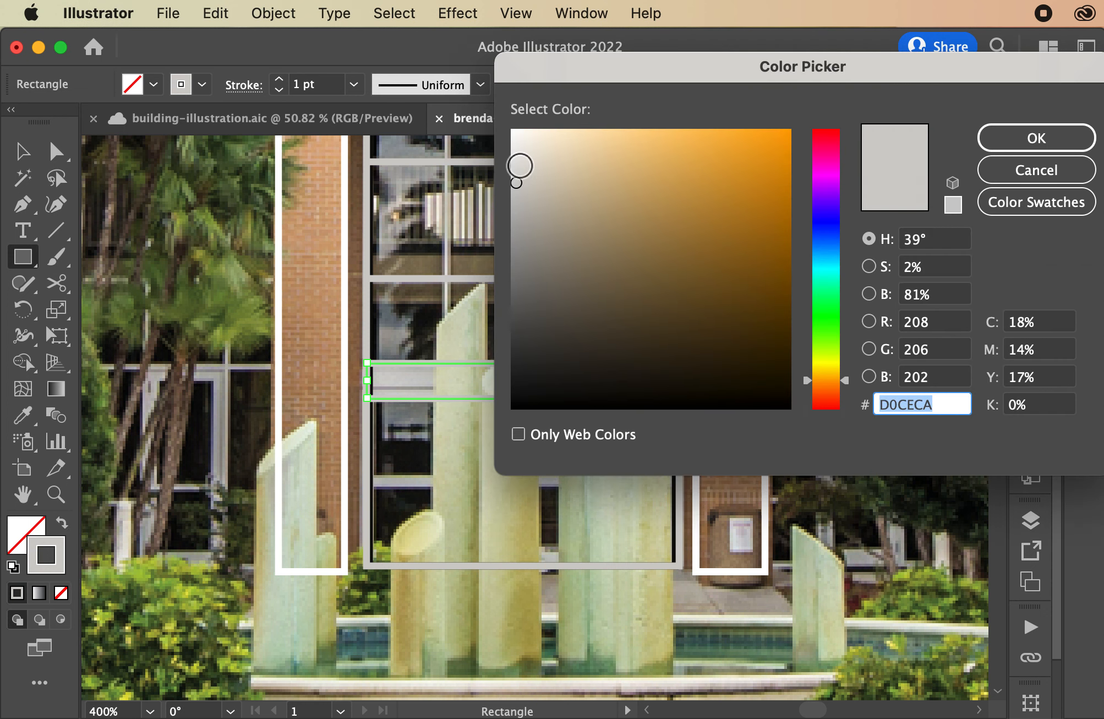
pyautogui.click(515, 161)
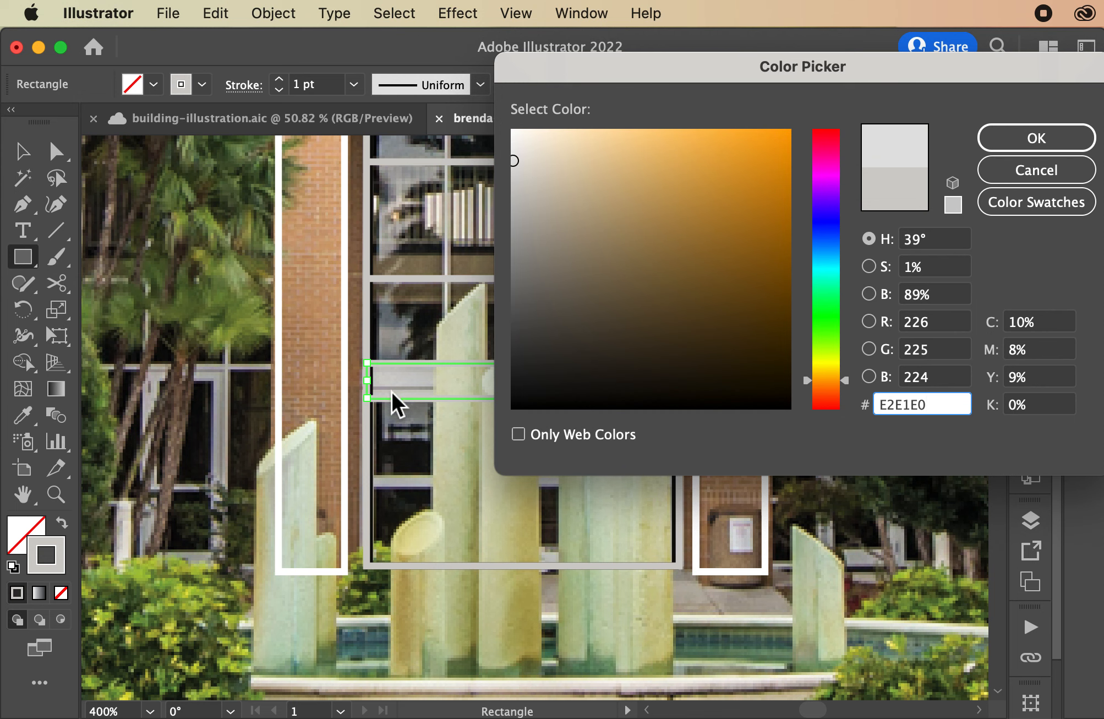
pyautogui.click(1016, 139)
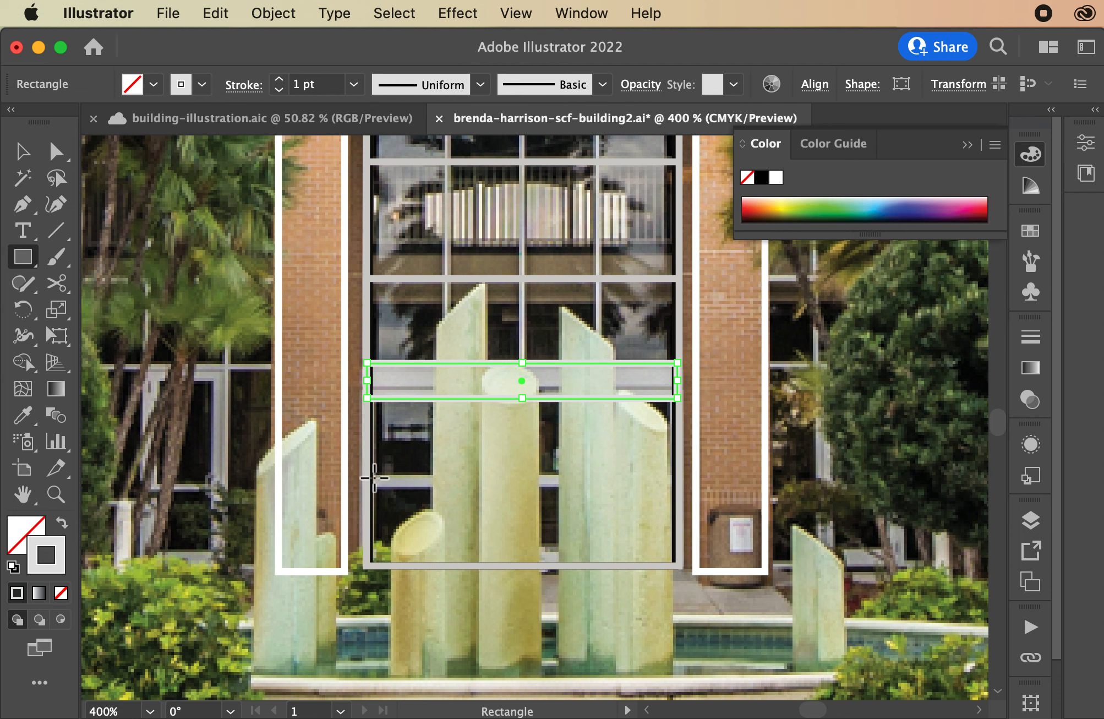
# - Draw a horizontal line over the lower crossbar beneath the band and set its stroke to 3 pt
pyautogui.click(56, 231)
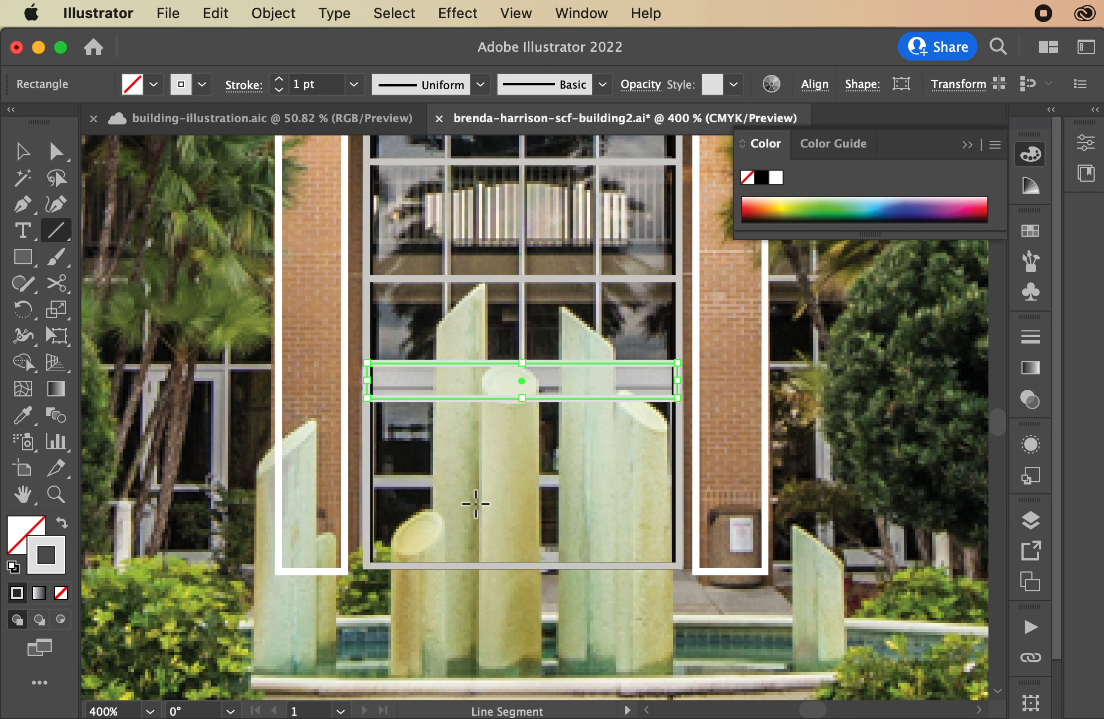
pyautogui.moveTo(371, 485); pyautogui.dragTo(685, 480)
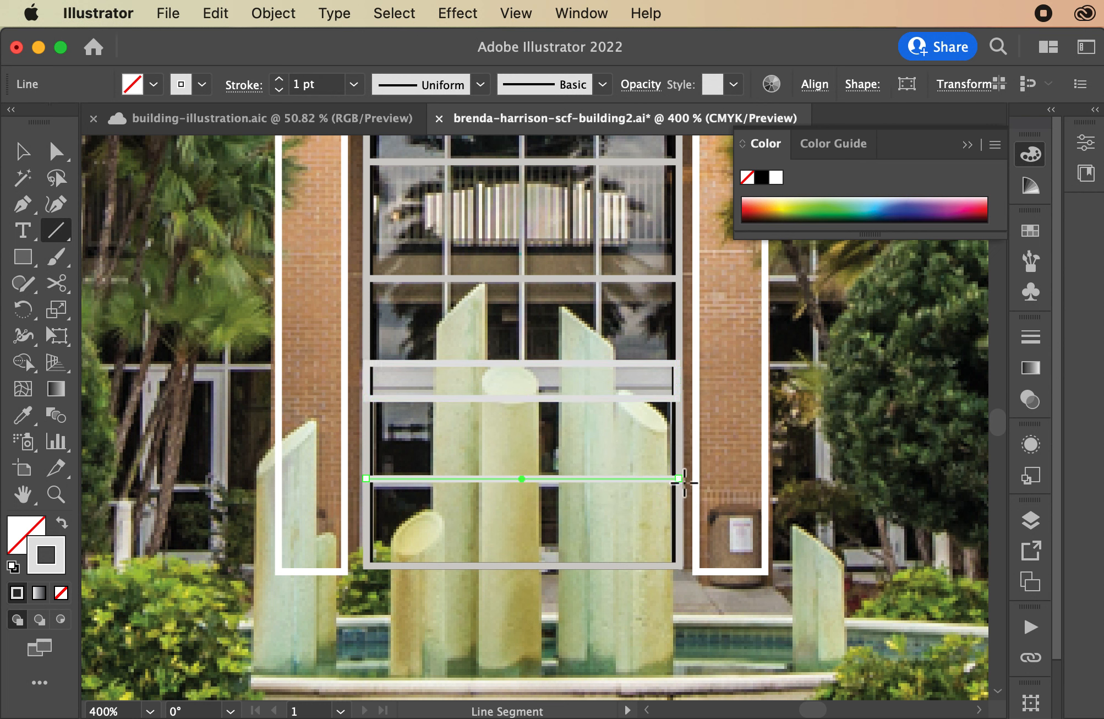
pyautogui.click(280, 79)
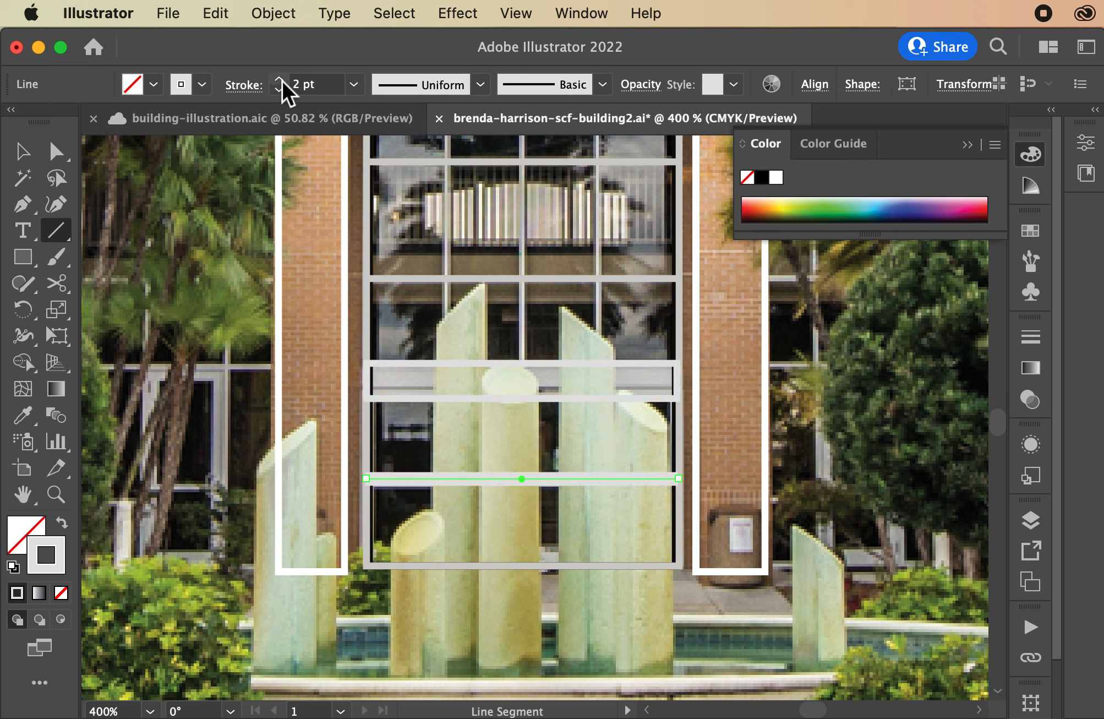
pyautogui.click(280, 79)
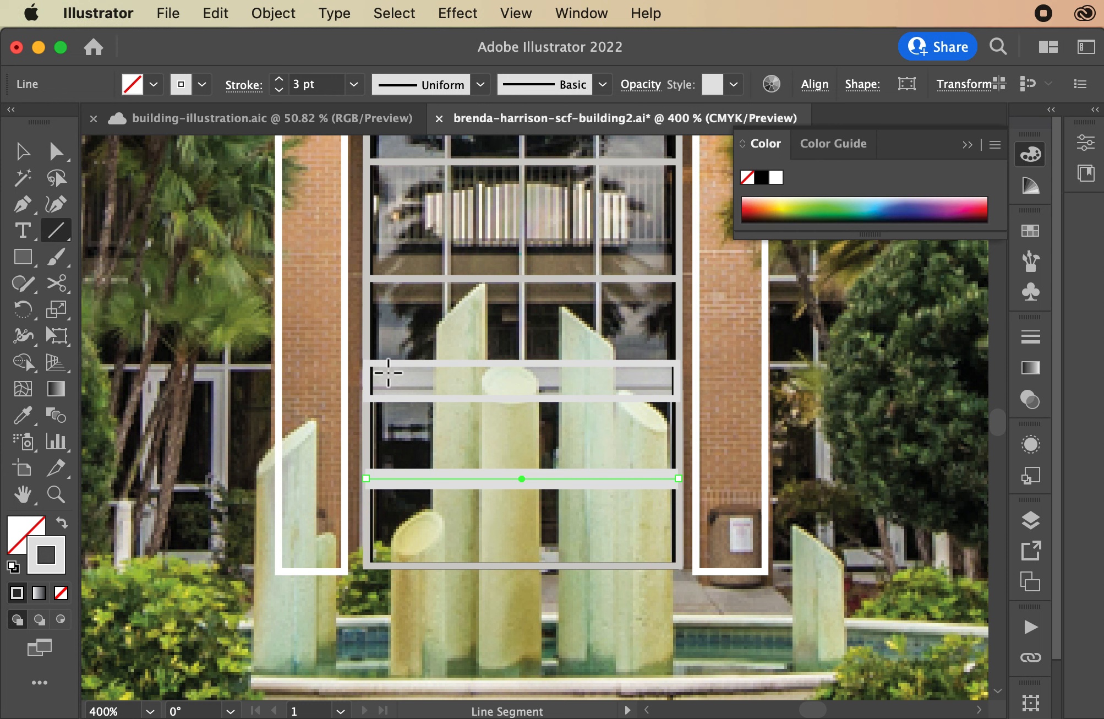
pyautogui.click(23, 150)
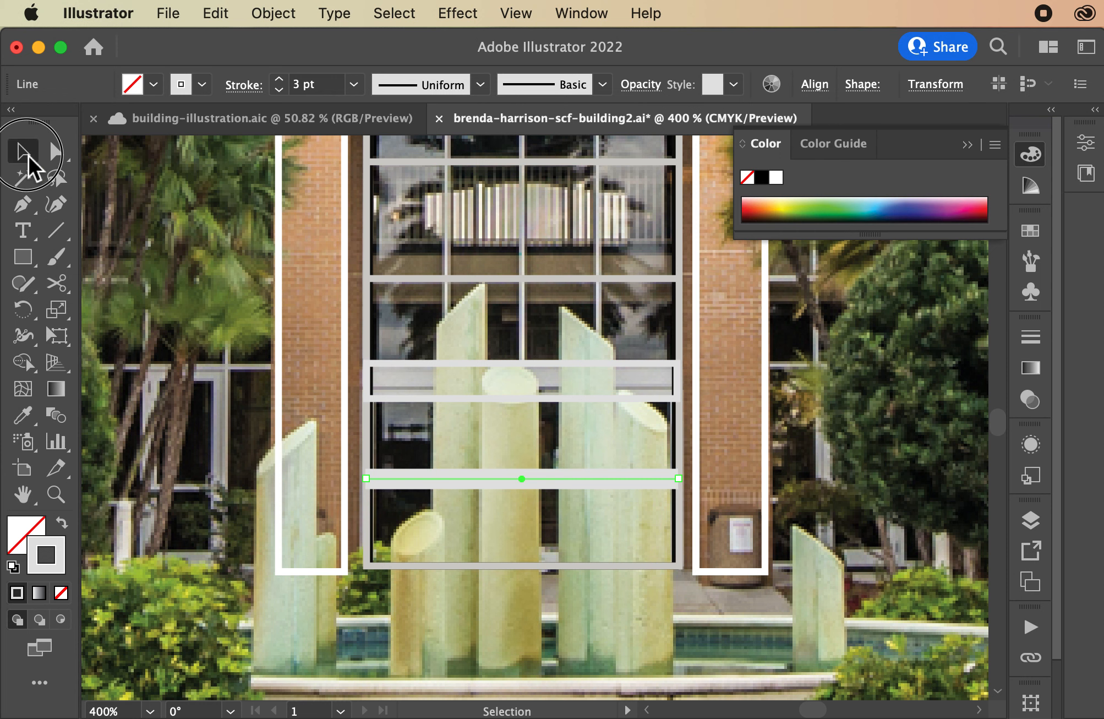
# - Draw three vertical 1 pt lines over the window dividers, from the frame's top edge down to the light band
pyautogui.scroll(3, 356, 343)
pyautogui.scroll(3, 363, 352)
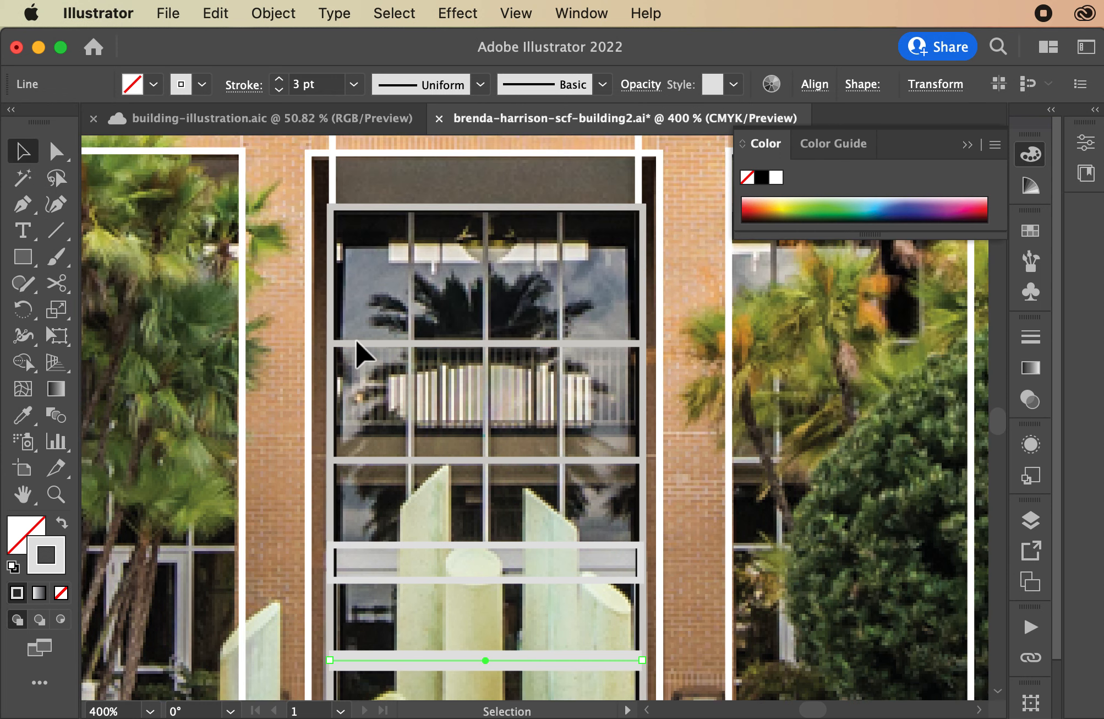
pyautogui.click(56, 230)
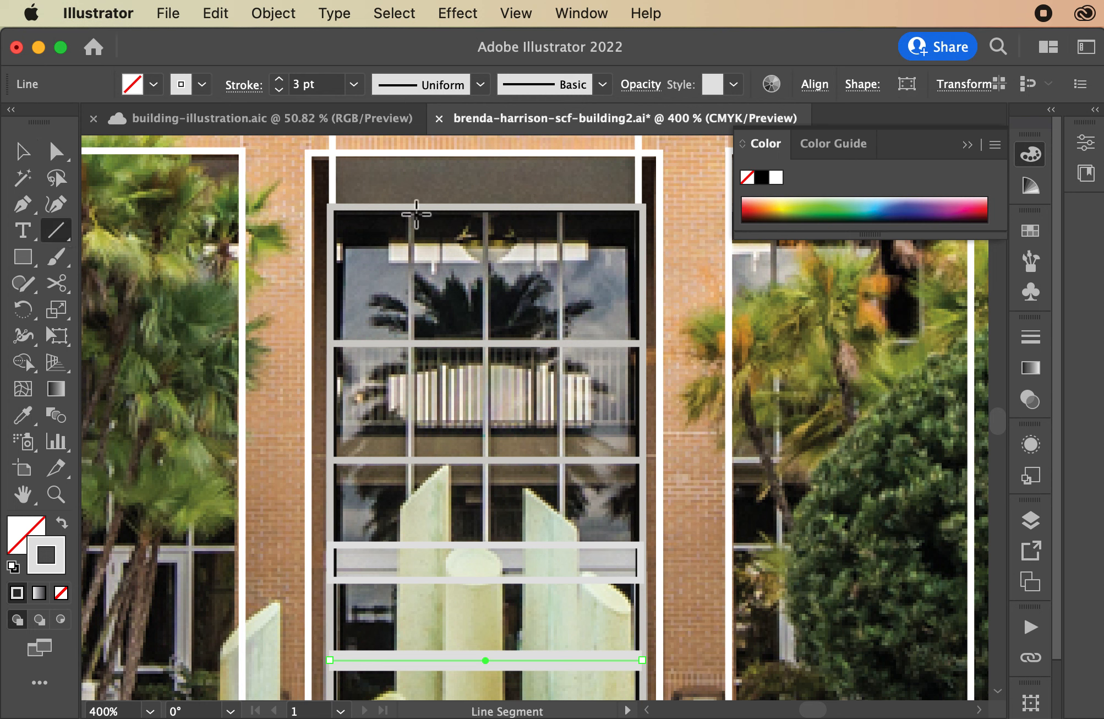
pyautogui.moveTo(415, 212)
pyautogui.mouseDown()
pyautogui.moveTo(427, 365)
pyautogui.moveTo(402, 450)
pyautogui.moveTo(411, 543)
pyautogui.mouseUp()
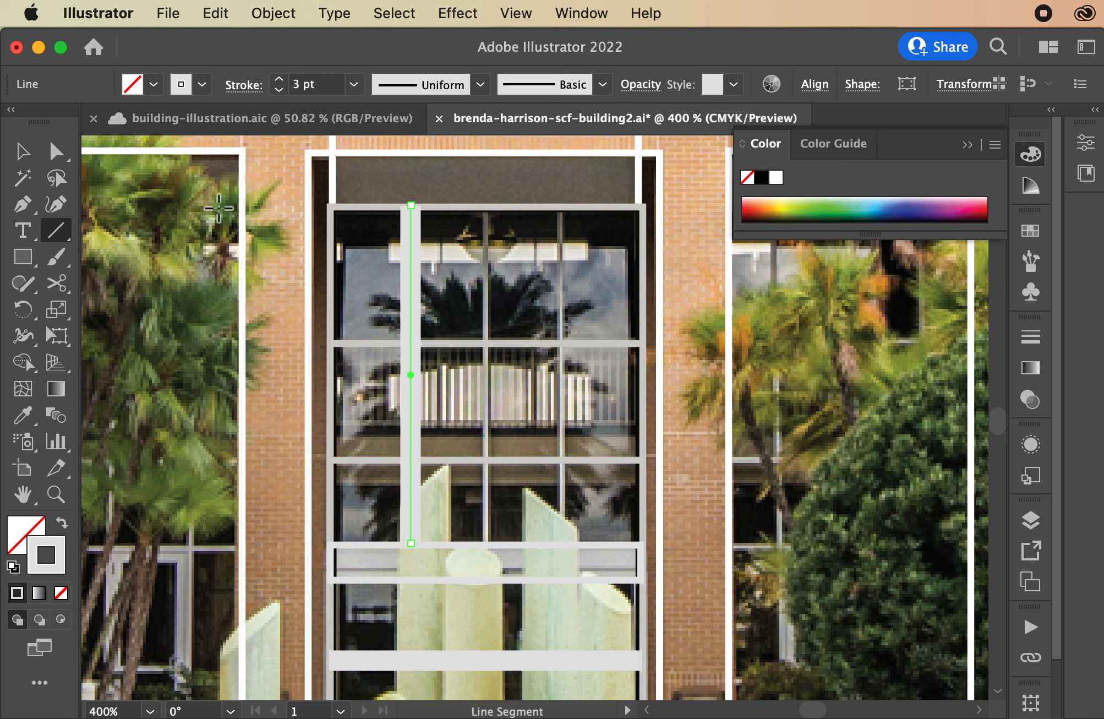
pyautogui.click(283, 90)
pyautogui.click(283, 90)
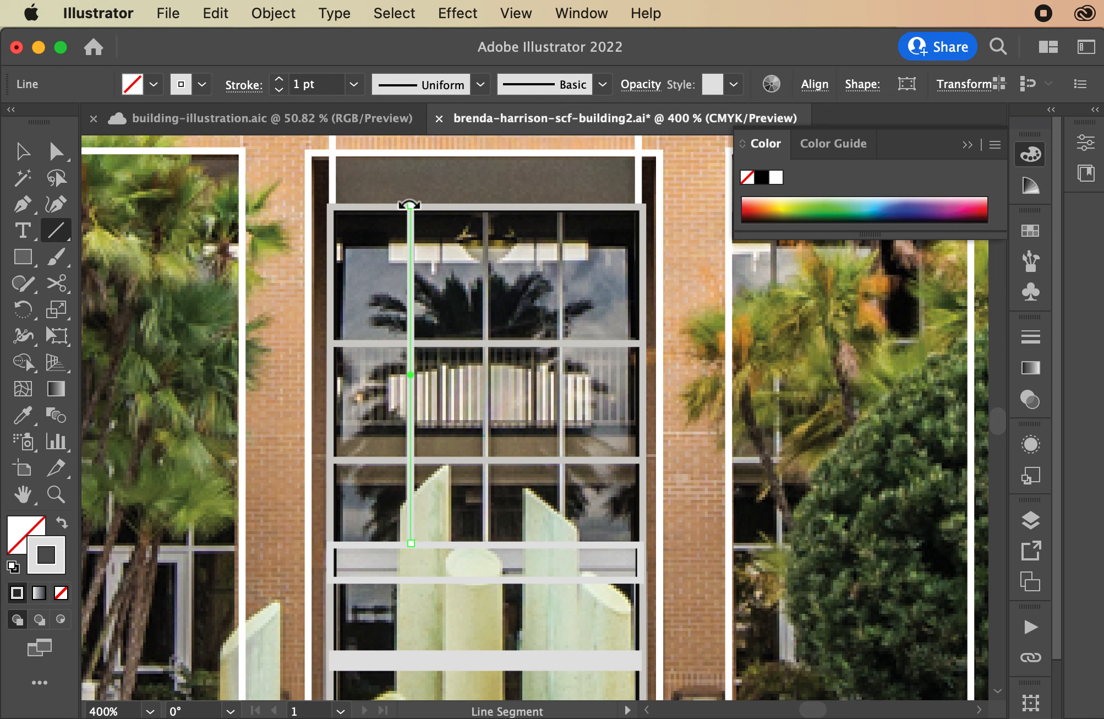
pyautogui.moveTo(489, 208)
pyautogui.mouseDown()
pyautogui.moveTo(502, 467)
pyautogui.moveTo(493, 550)
pyautogui.mouseUp()
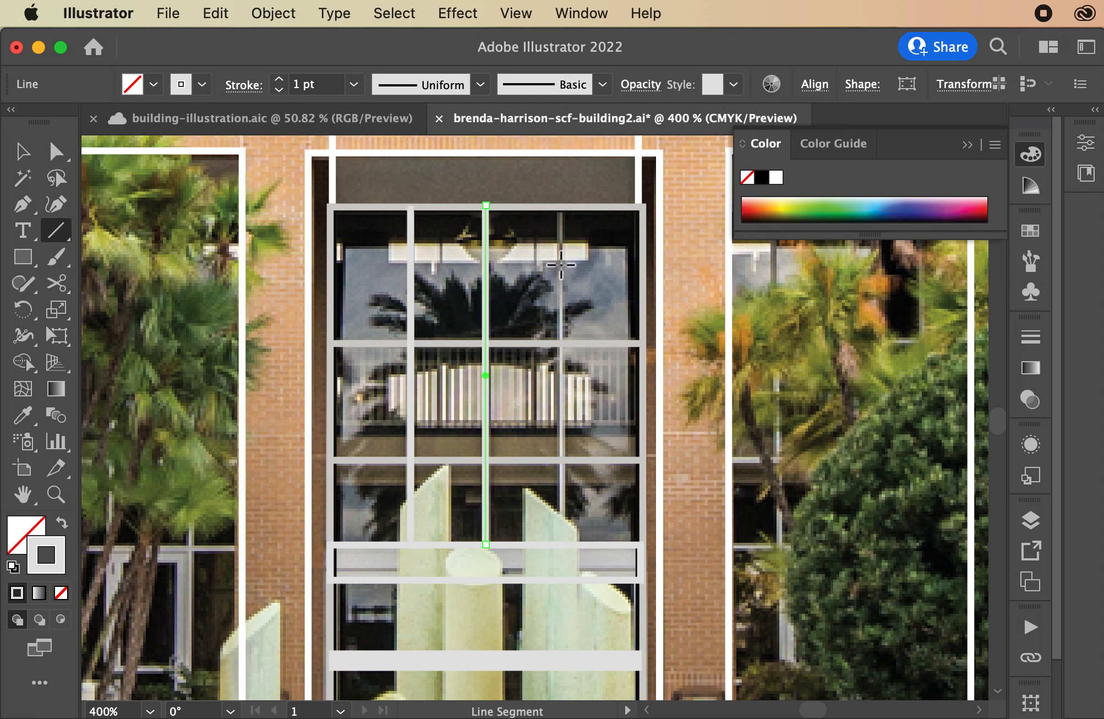
pyautogui.moveTo(566, 214)
pyautogui.mouseDown()
pyautogui.moveTo(572, 493)
pyautogui.moveTo(594, 549)
pyautogui.mouseUp()
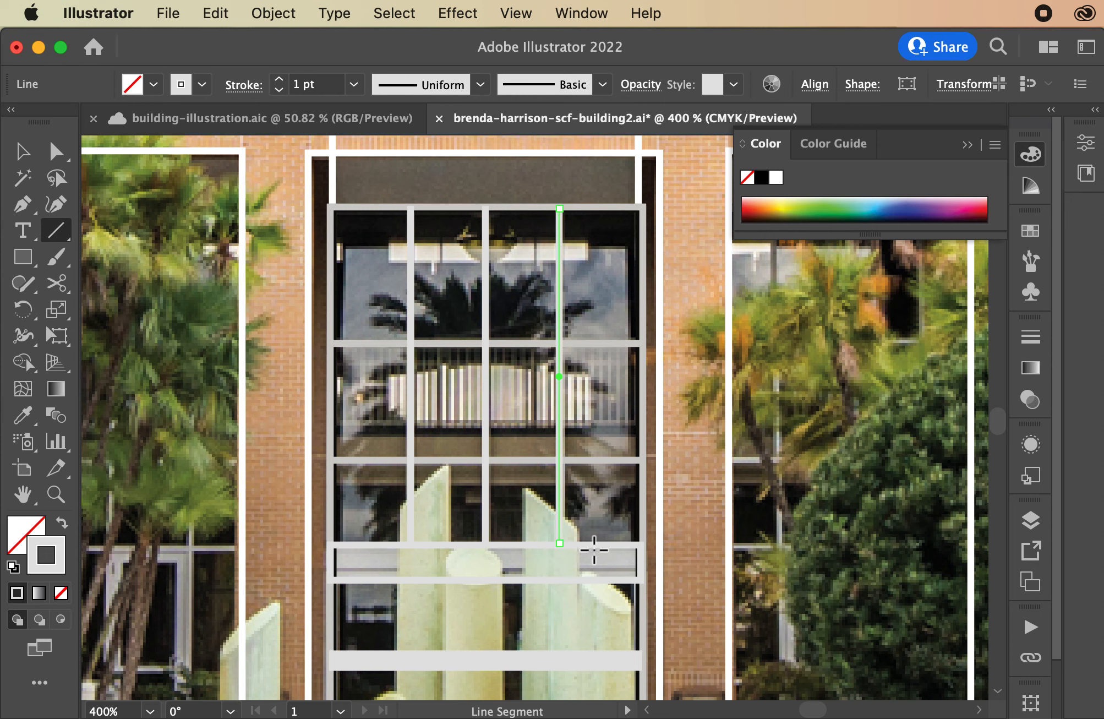
pyautogui.click(23, 151)
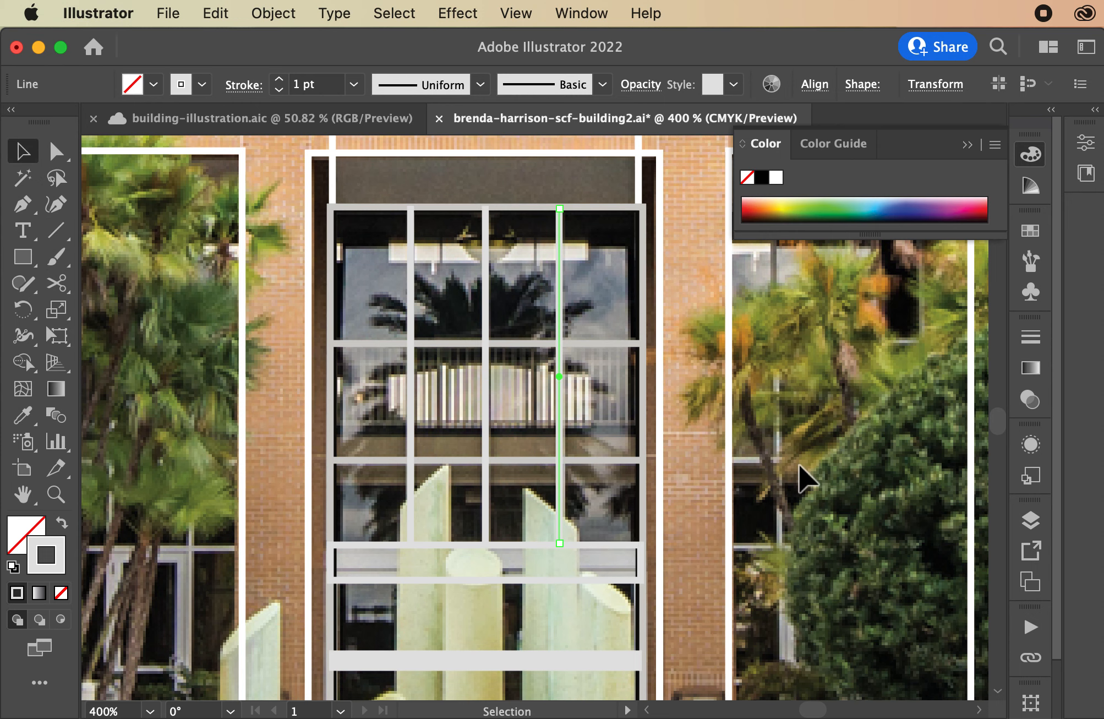
# - Review the traced entrance window frames against the whole building and show the document's layers
pyautogui.press('super+0')
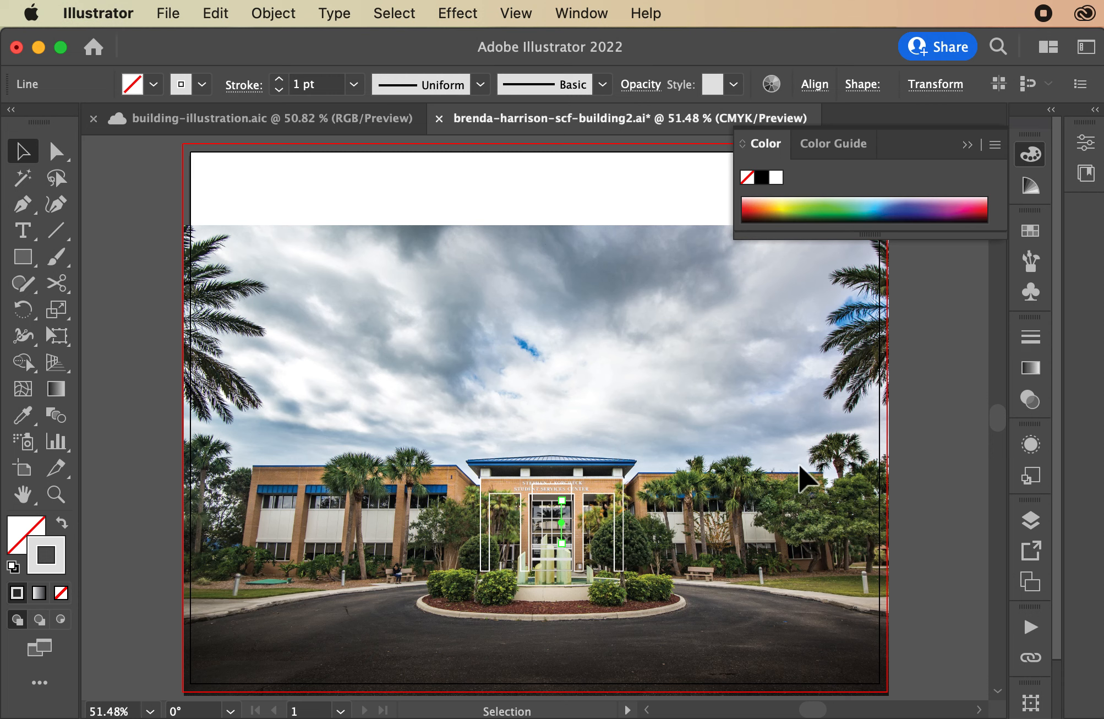
pyautogui.press('super+equal')
pyautogui.press('super+equal')
pyautogui.press('super+equal')
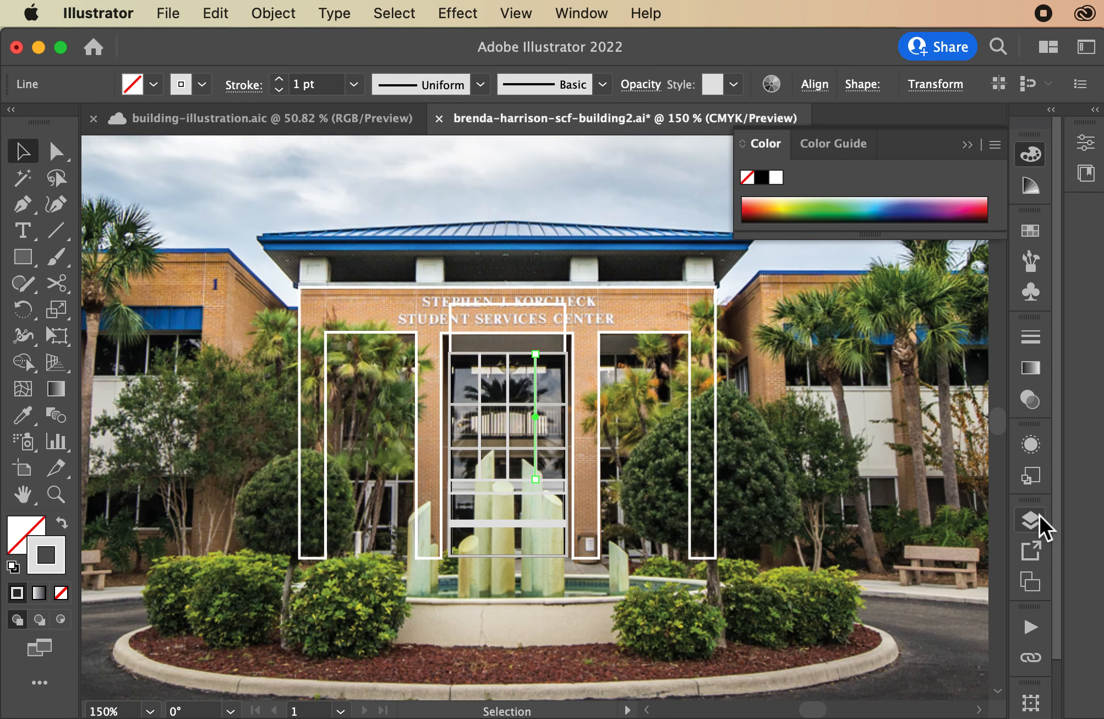
pyautogui.click(1037, 518)
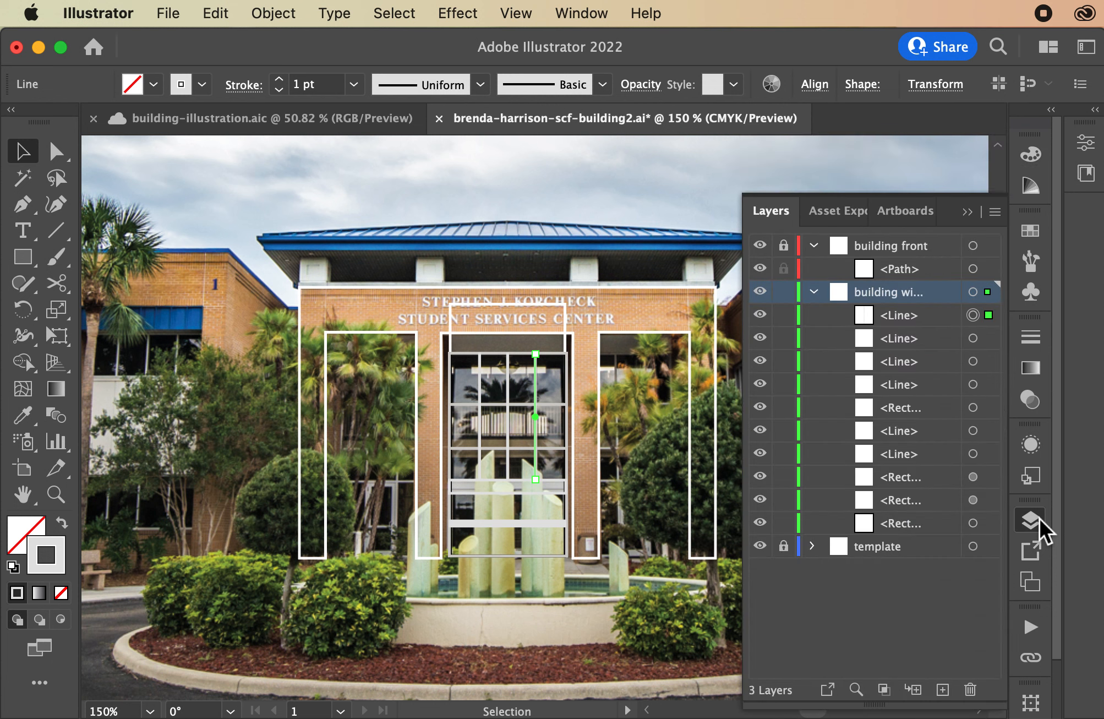
# - Collapse the layers and check the traced window without the template photo, leaving the template visible and nothing selected
pyautogui.click(814, 247)
pyautogui.click(760, 291)
pyautogui.click(760, 291)
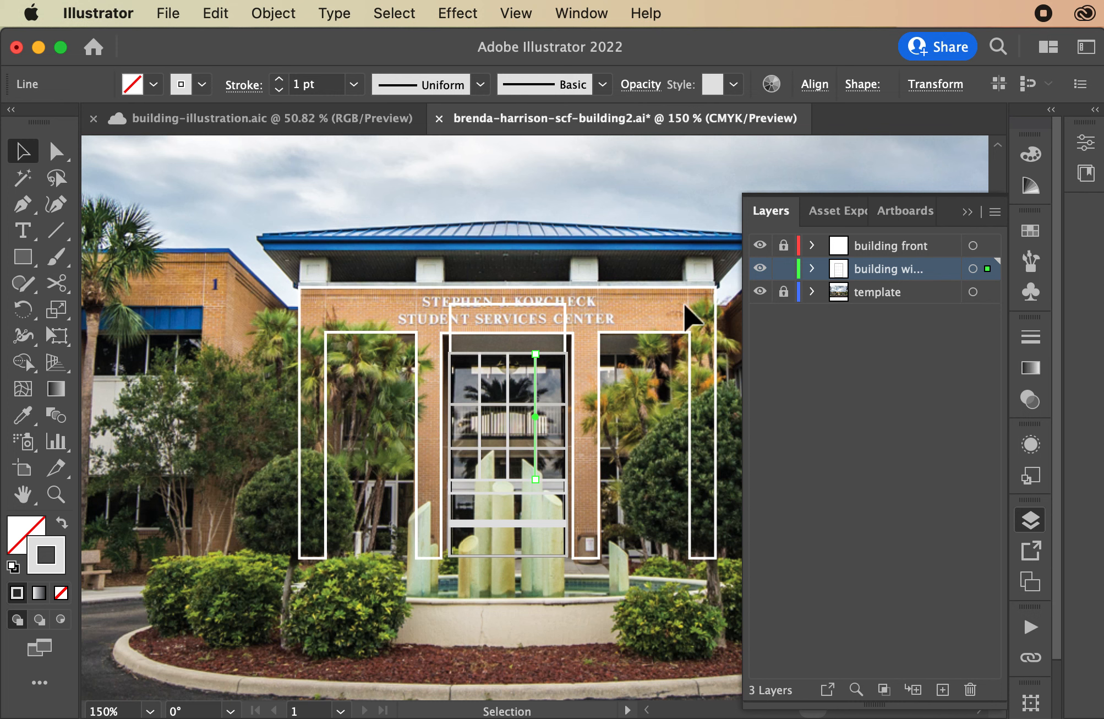
pyautogui.click(761, 294)
pyautogui.click(761, 294)
pyautogui.press('super+equal')
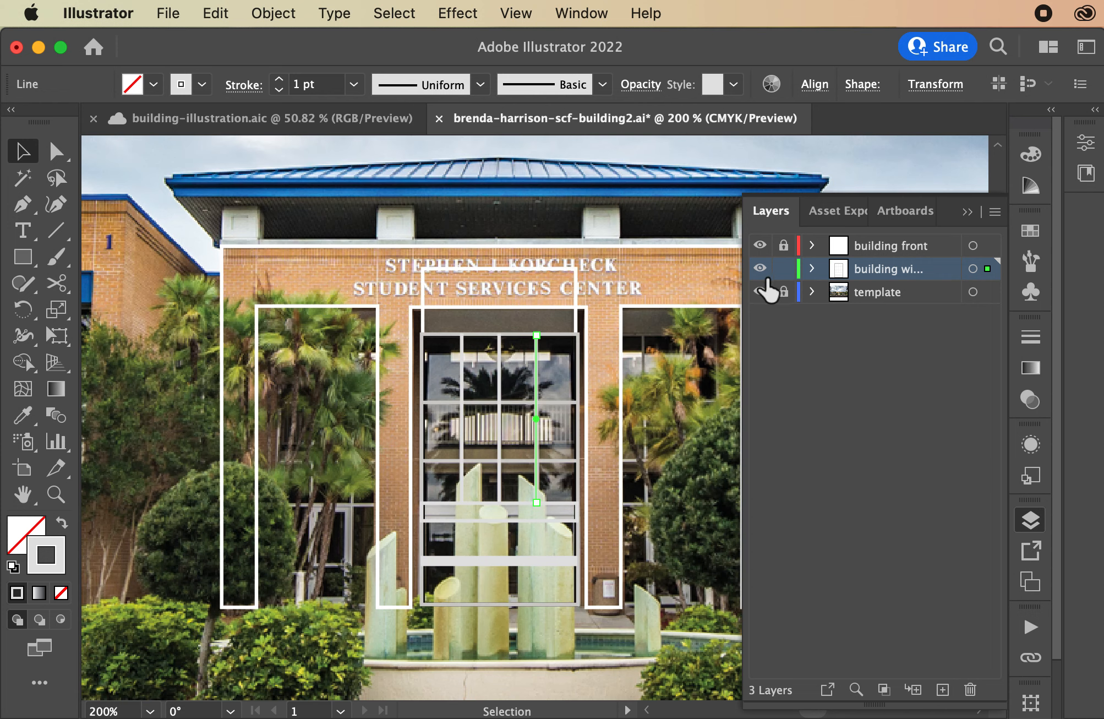
pyautogui.click(760, 292)
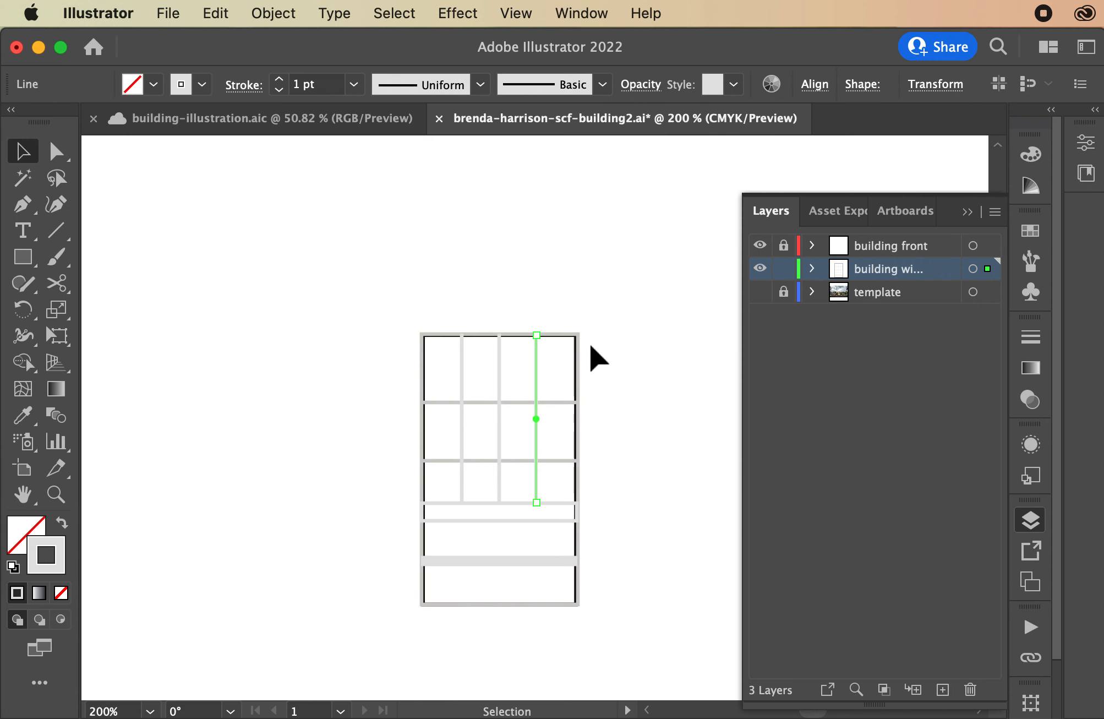
pyautogui.click(650, 367)
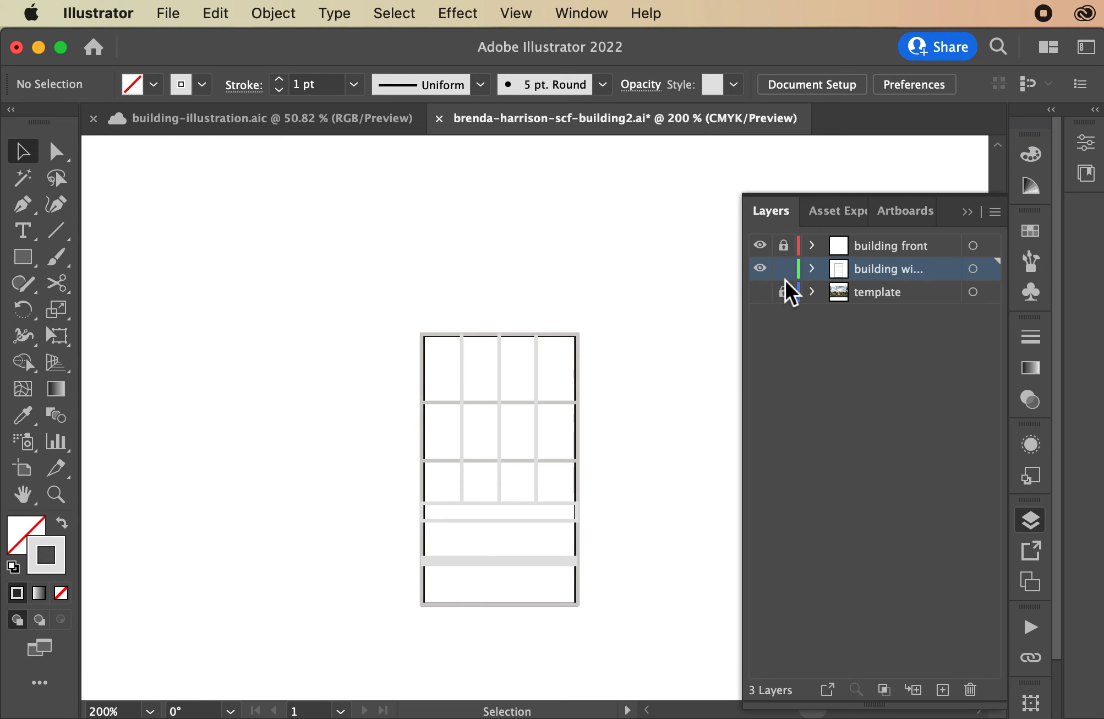
pyautogui.click(760, 291)
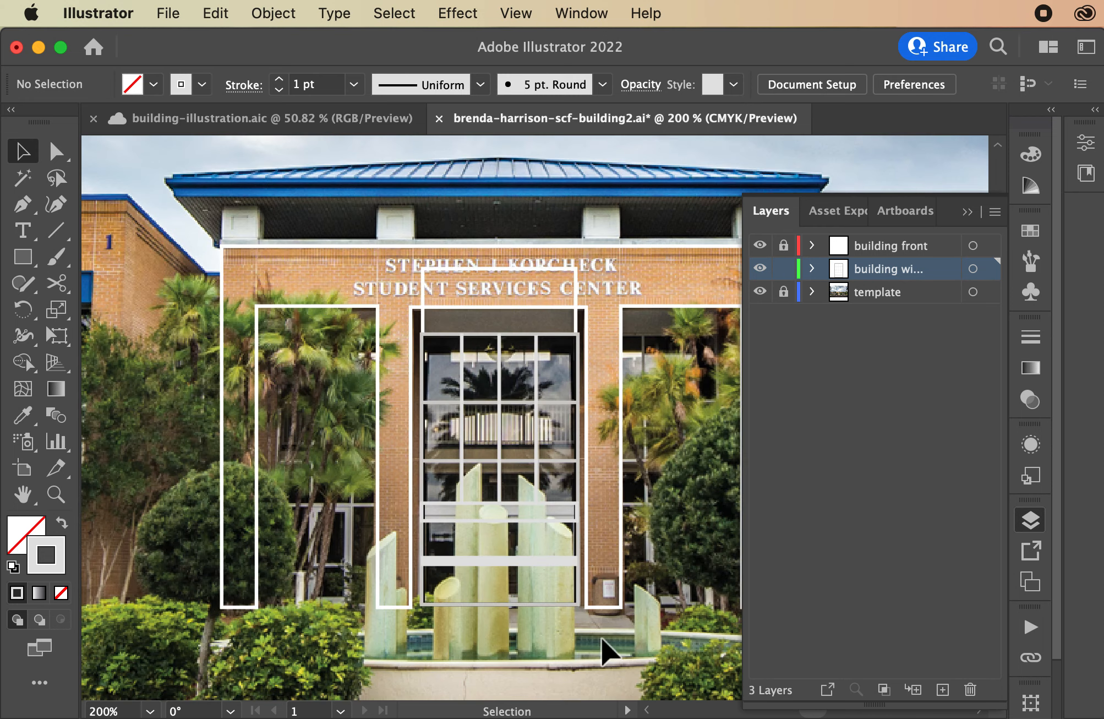
# - Extend the three vertical window dividers together down to the bottom edge of the window frame
pyautogui.scroll(-1, 607, 582)
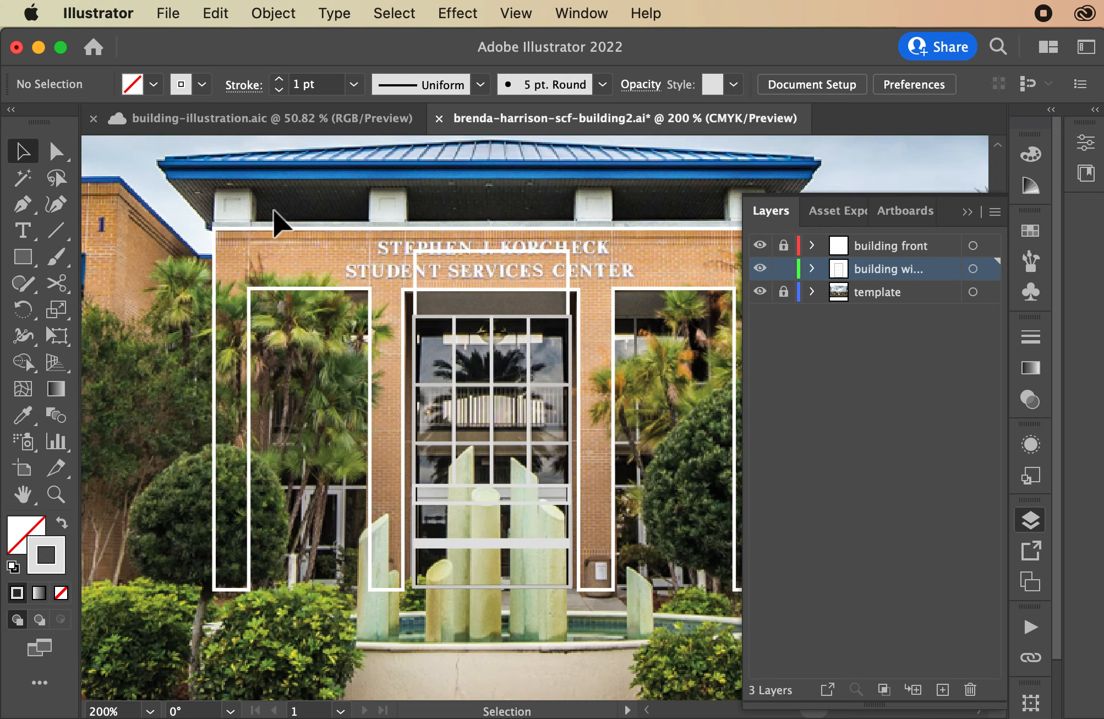
pyautogui.press('super+equal')
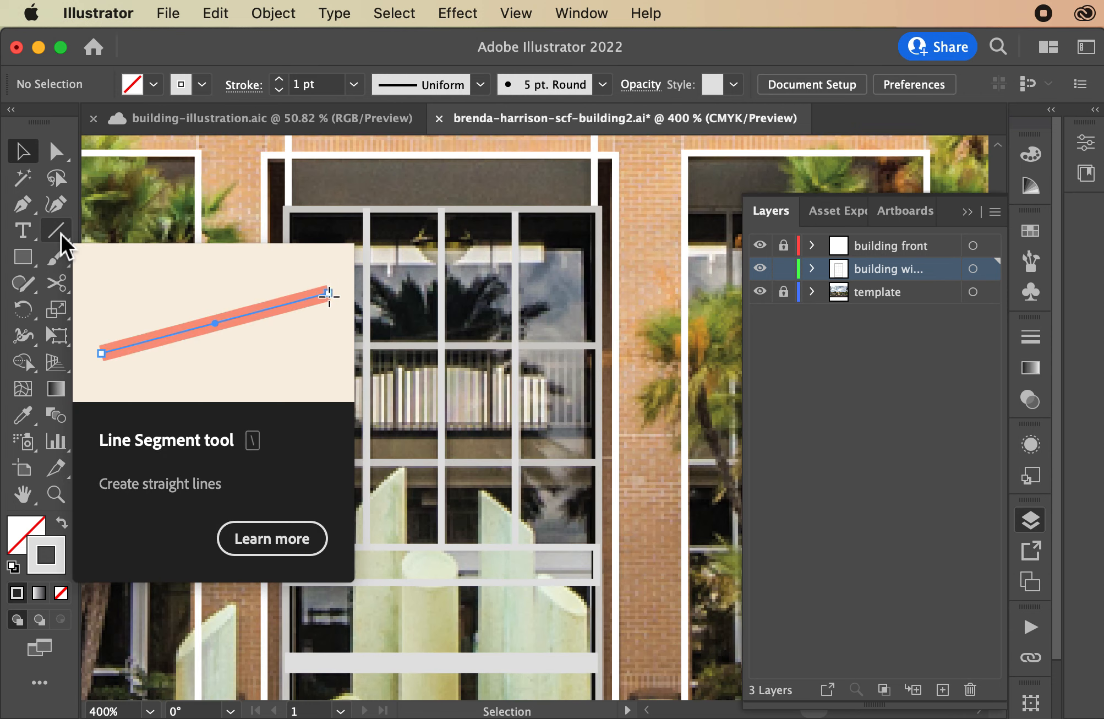
pyautogui.scroll(-8, 386, 240)
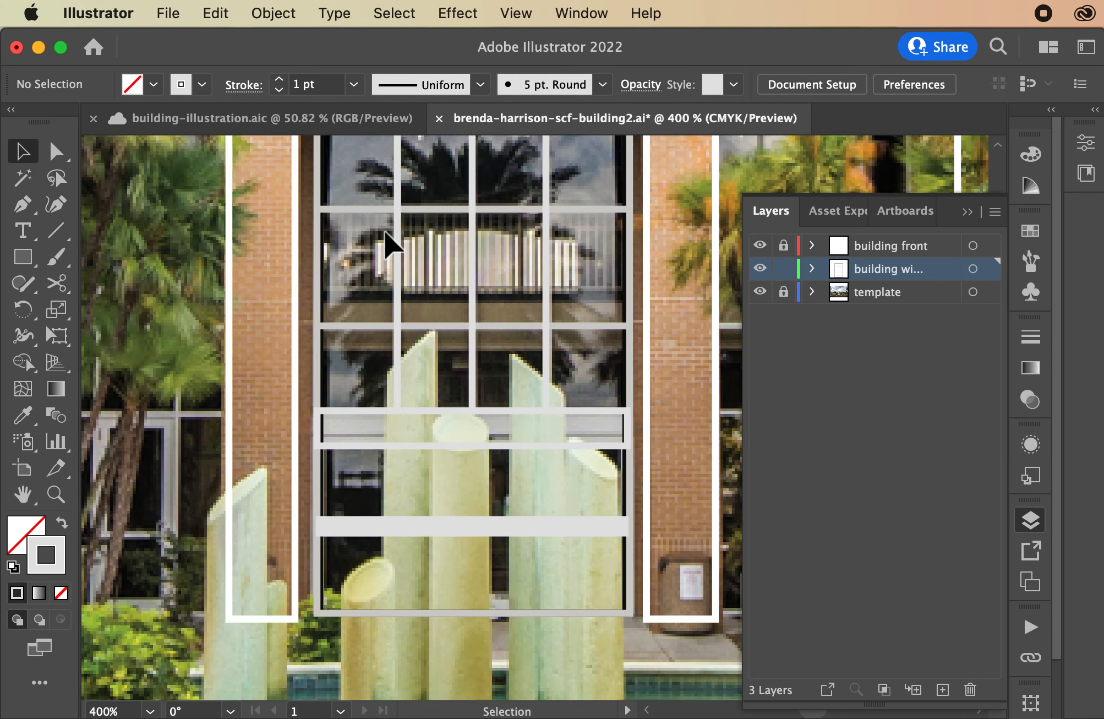
pyautogui.click(397, 262)
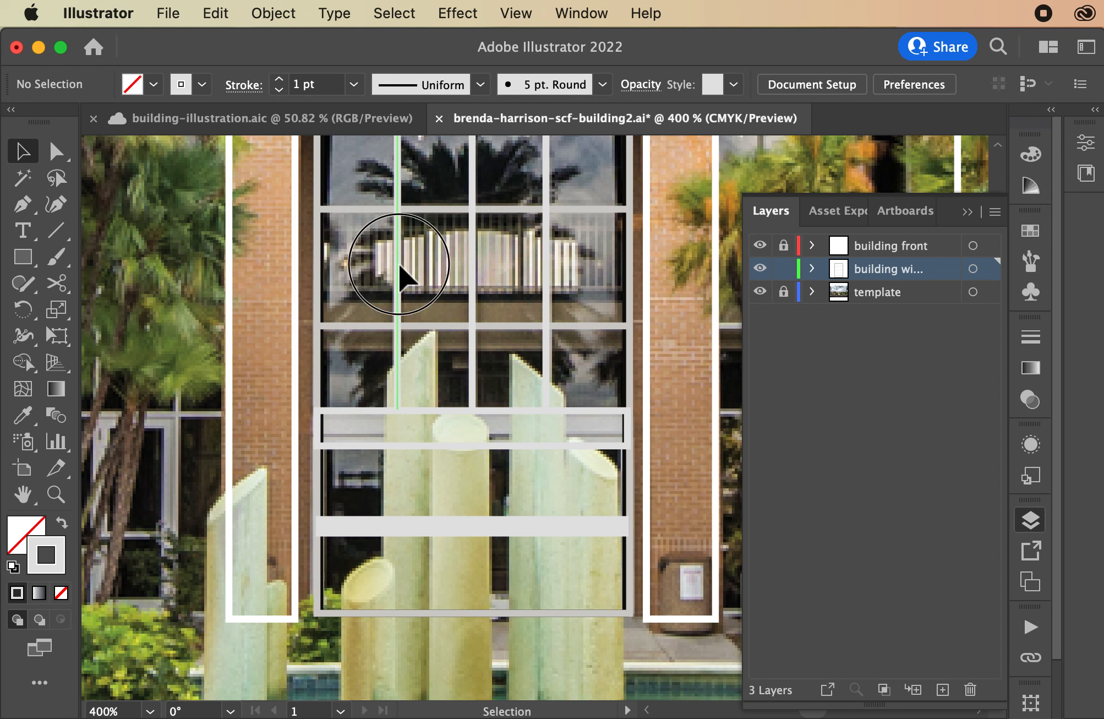
pyautogui.keyDown('shift'); pyautogui.click(473, 270); pyautogui.keyUp('shift')
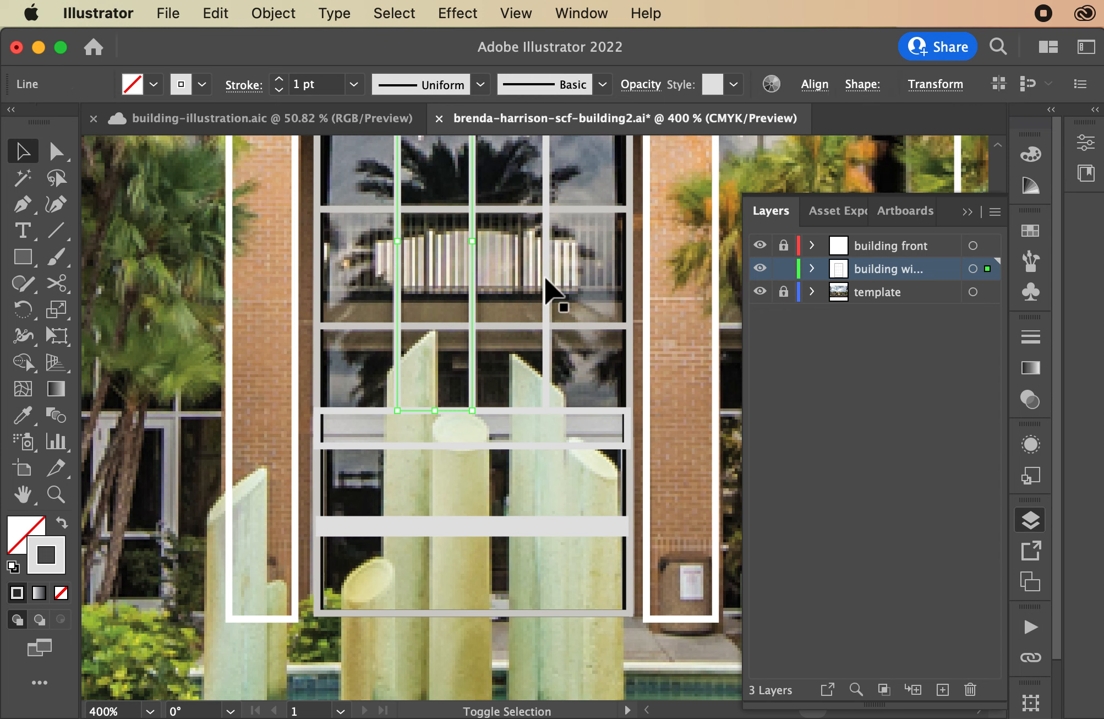
pyautogui.keyDown('shift'); pyautogui.click(547, 276); pyautogui.keyUp('shift')
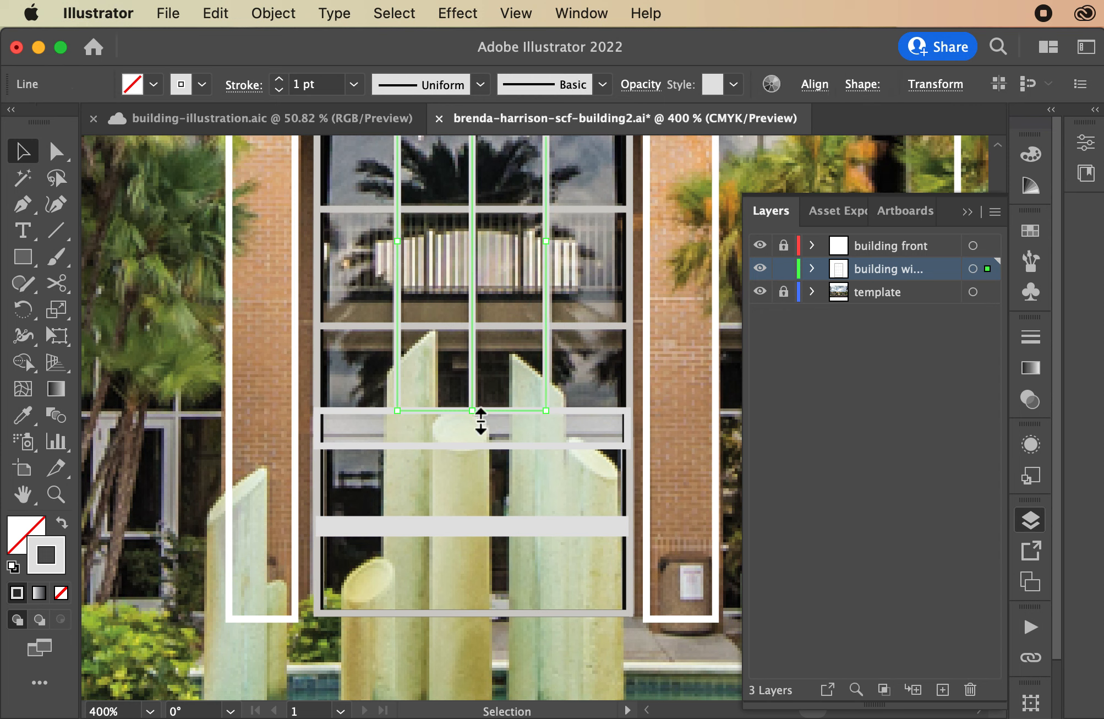
pyautogui.moveTo(481, 421); pyautogui.dragTo(477, 624)
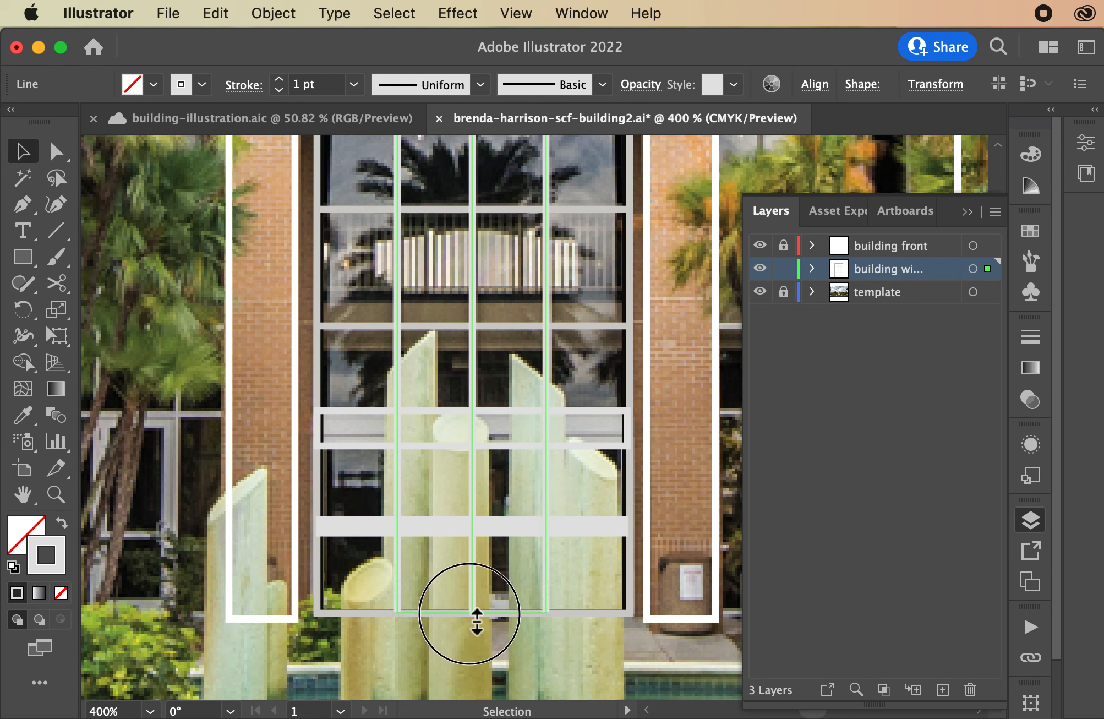
# - Move the light band rectangle below the window grid to the top of the building windows layer
pyautogui.keyDown('shift'); pyautogui.click(340, 442); pyautogui.keyUp('shift')
pyautogui.click(812, 268)
pyautogui.moveTo(913, 387); pyautogui.dragTo(896, 282)
# - Move the outer window frame rectangle to the top of its layer and set its stroke to 2 pt
pyautogui.click(318, 289)
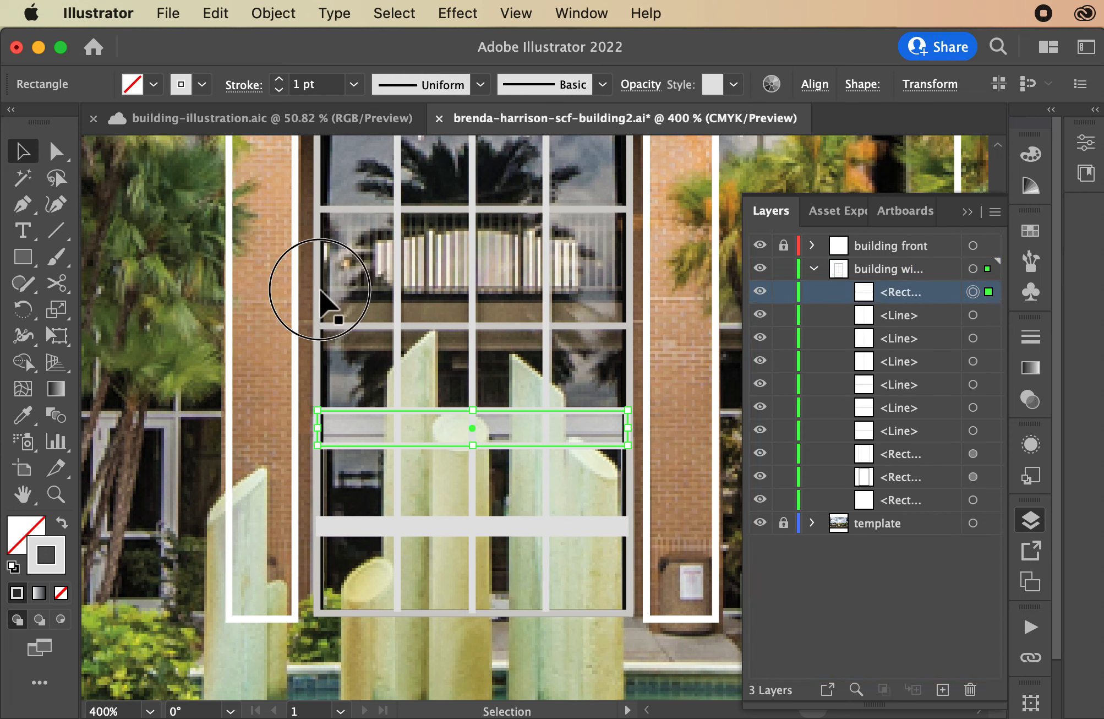
pyautogui.moveTo(926, 459); pyautogui.dragTo(921, 292)
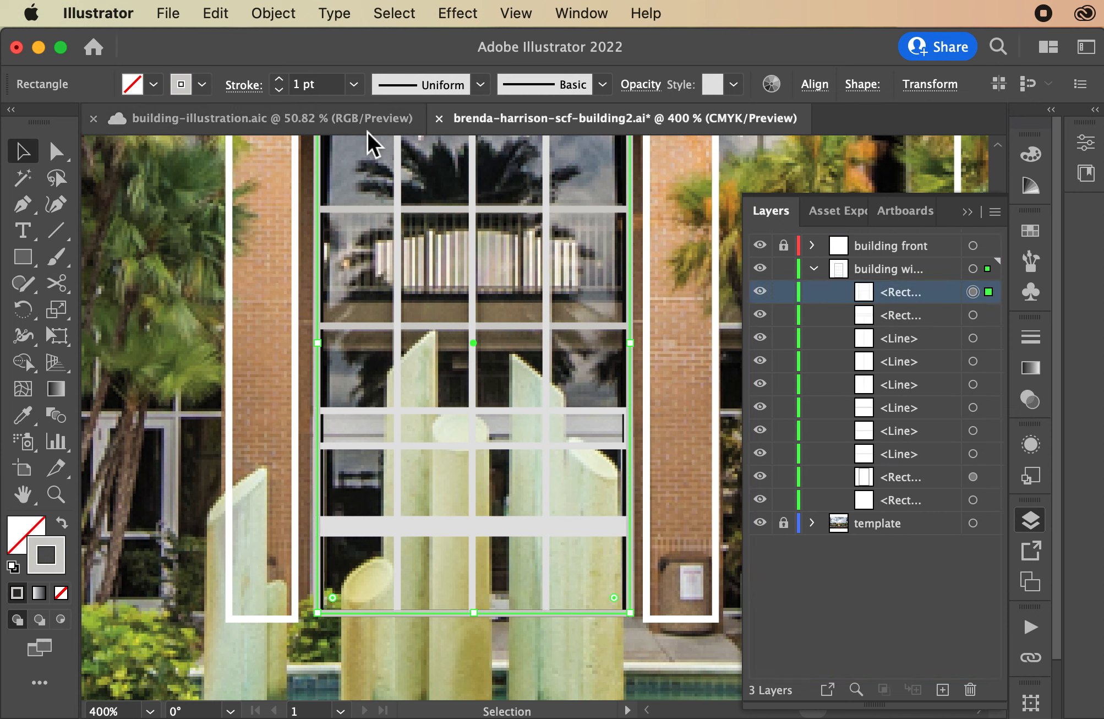
pyautogui.click(279, 79)
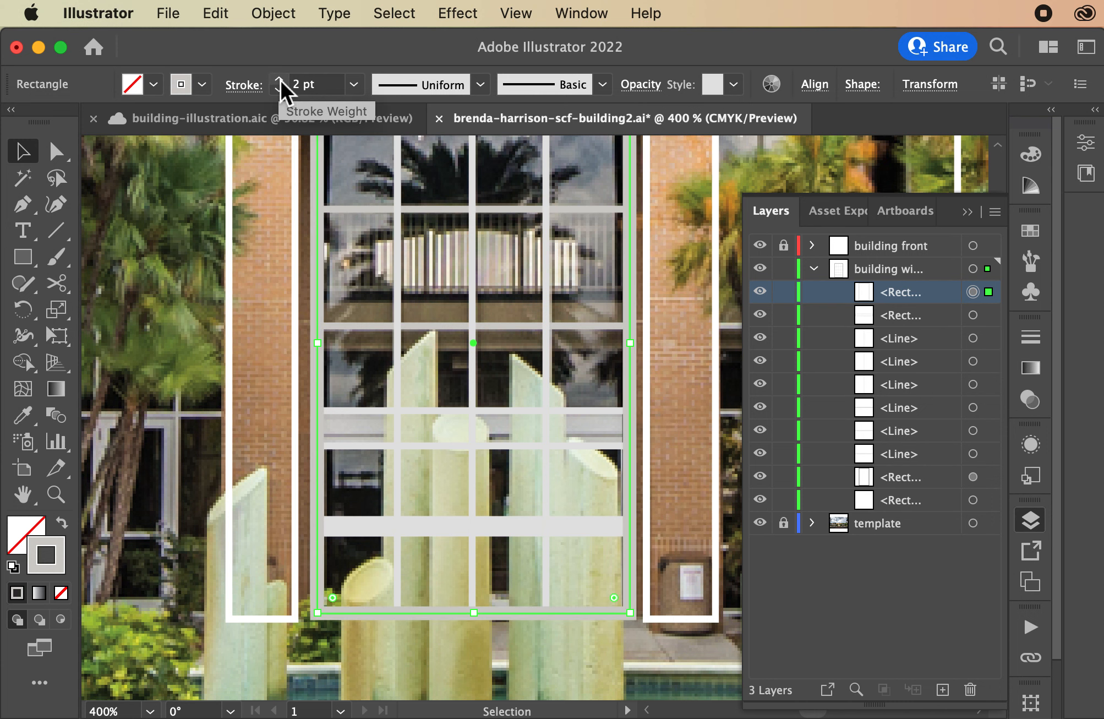
# - Fill the rectangle above the window frame with the gray-brown sampled from the photo's panel using the Eyedropper
pyautogui.scroll(5, 466, 232)
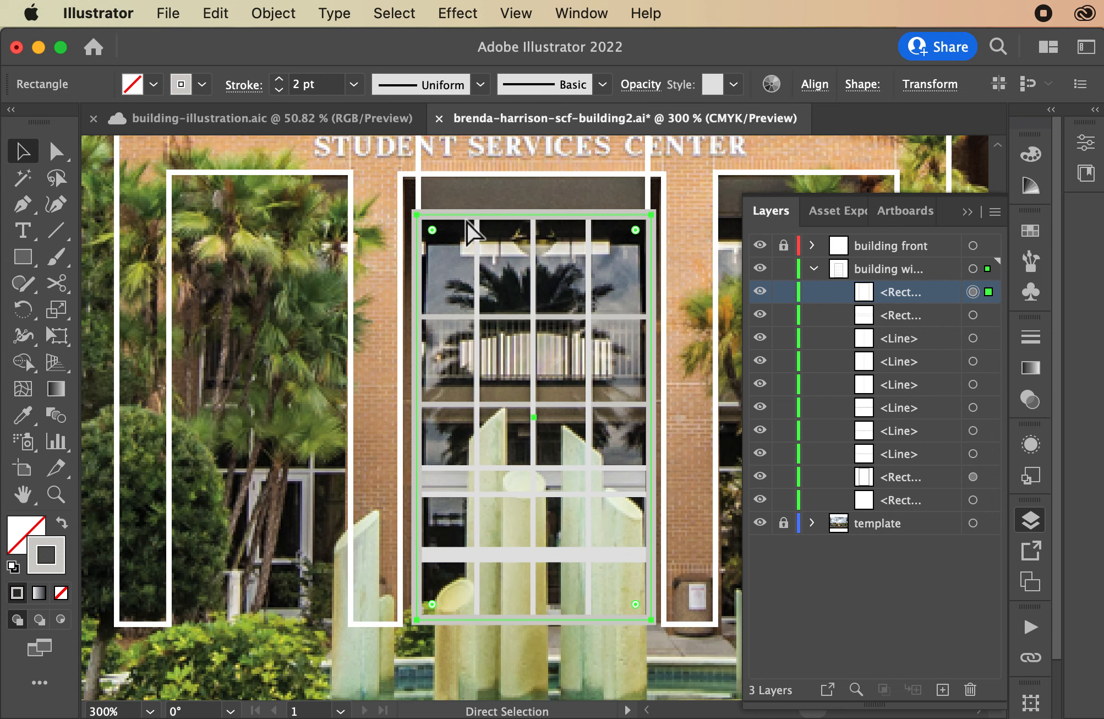
pyautogui.press('super+minus')
pyautogui.click(417, 193)
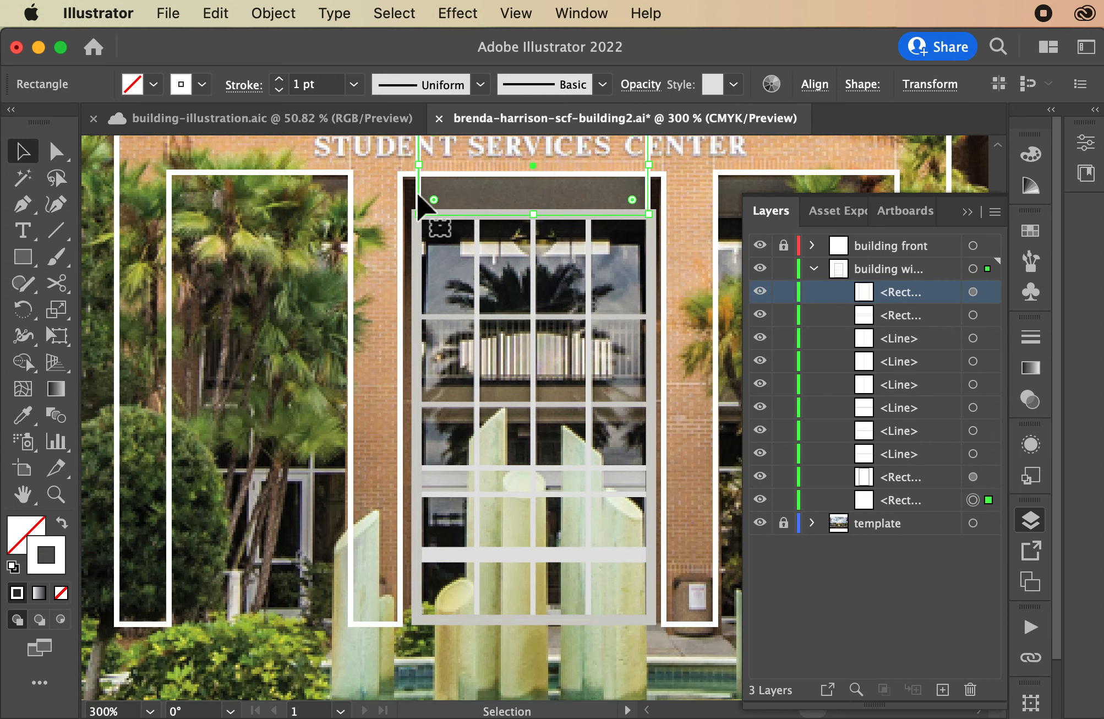
pyautogui.click(23, 415)
pyautogui.click(488, 196)
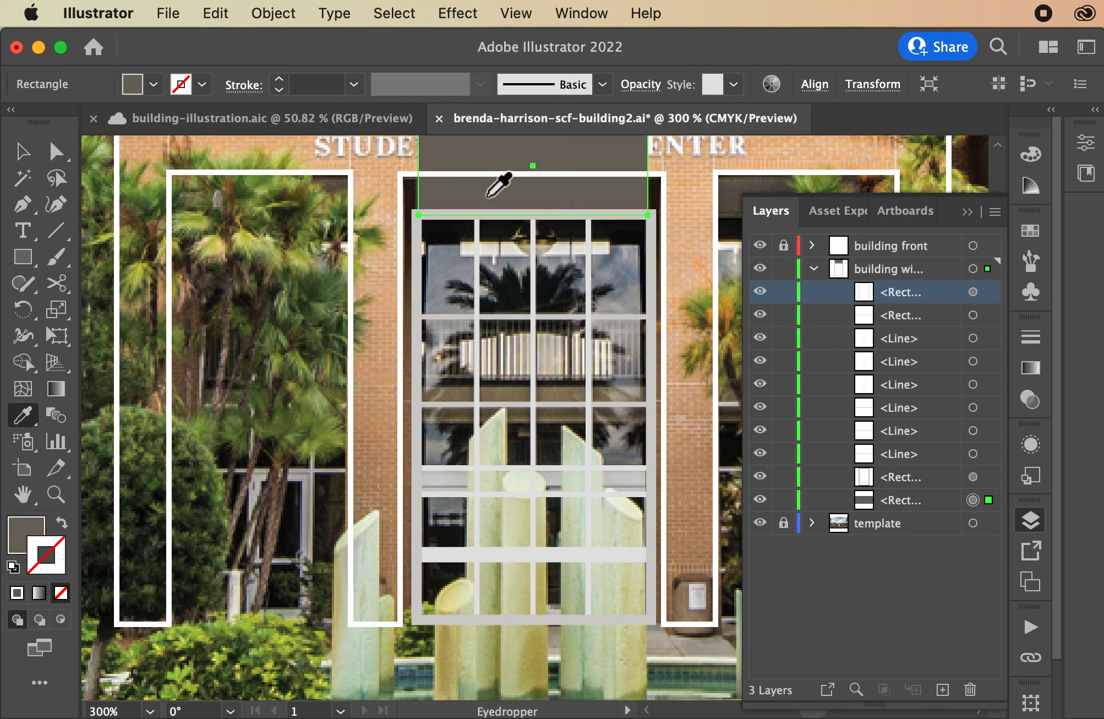
pyautogui.click(23, 152)
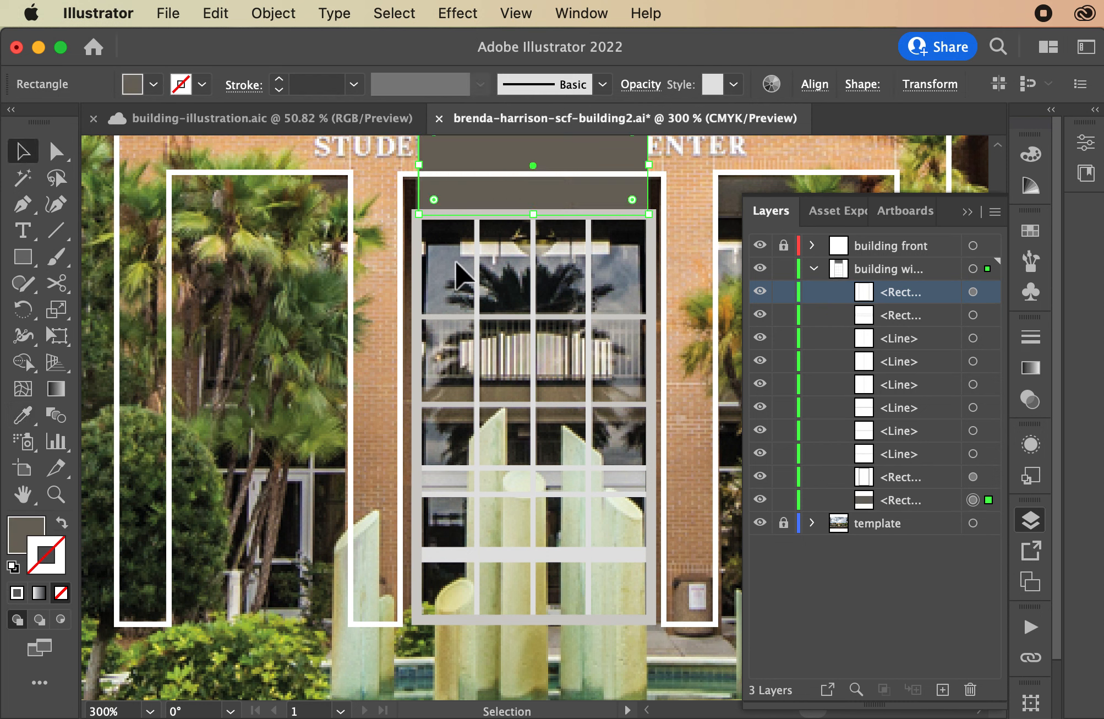
# - Swap fill and stroke on the black inner rectangle and on the light band so both become solid shapes
pyautogui.click(973, 476)
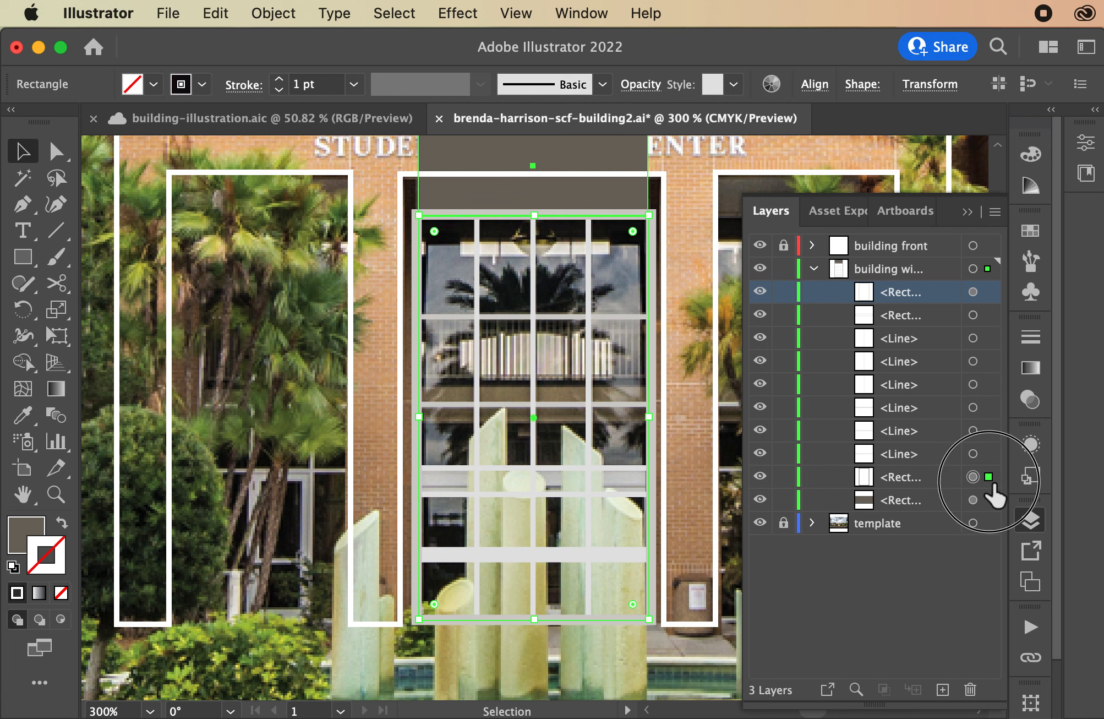
pyautogui.click(60, 523)
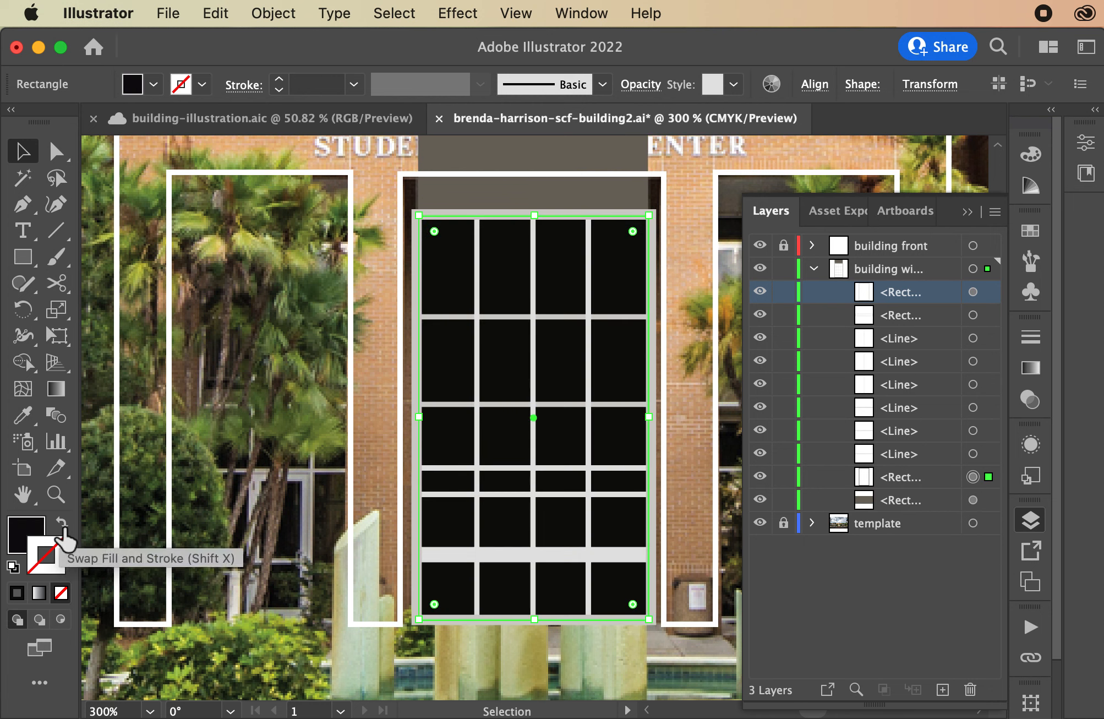
pyautogui.click(440, 490)
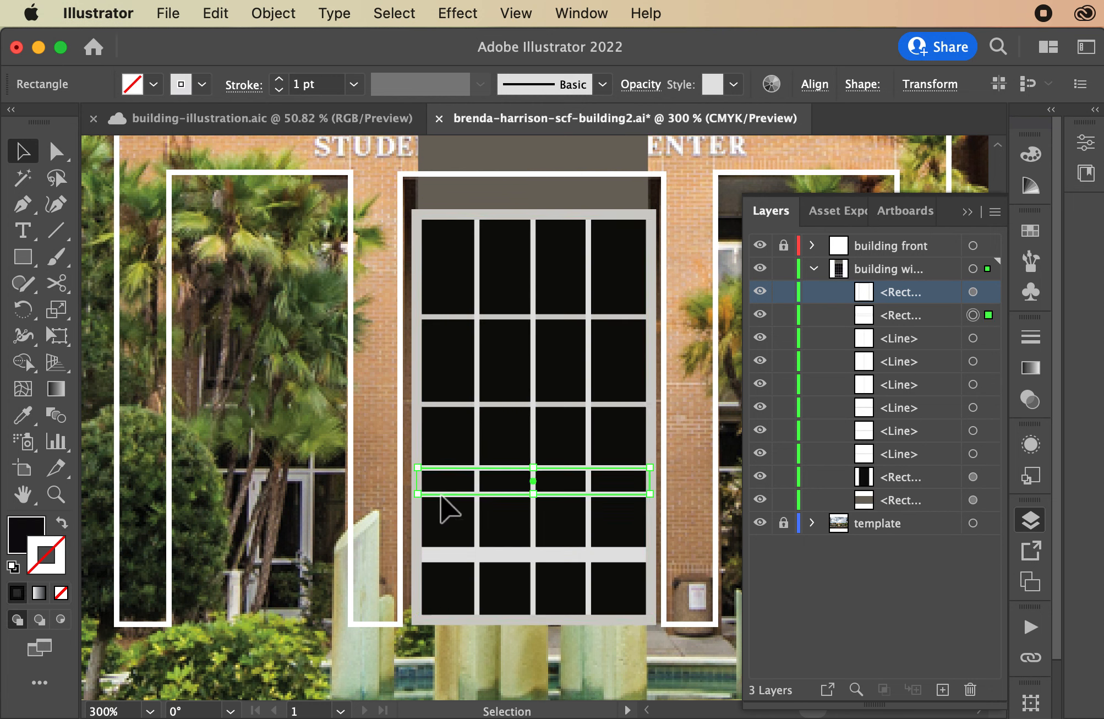
pyautogui.click(62, 523)
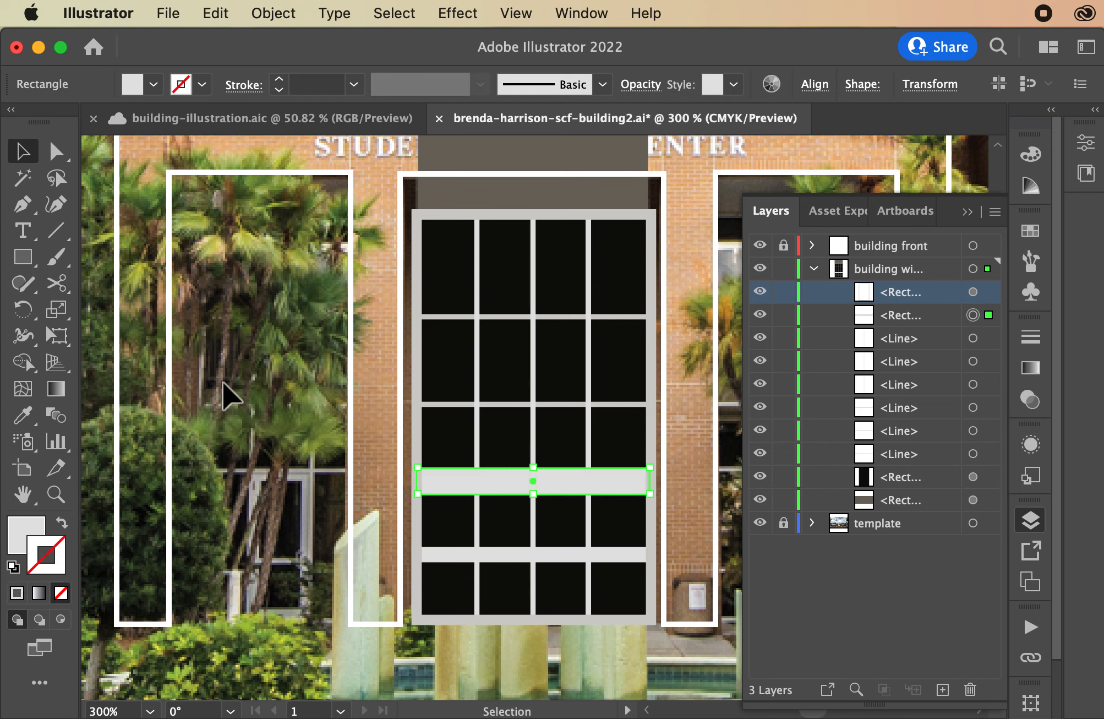
pyautogui.click(208, 357)
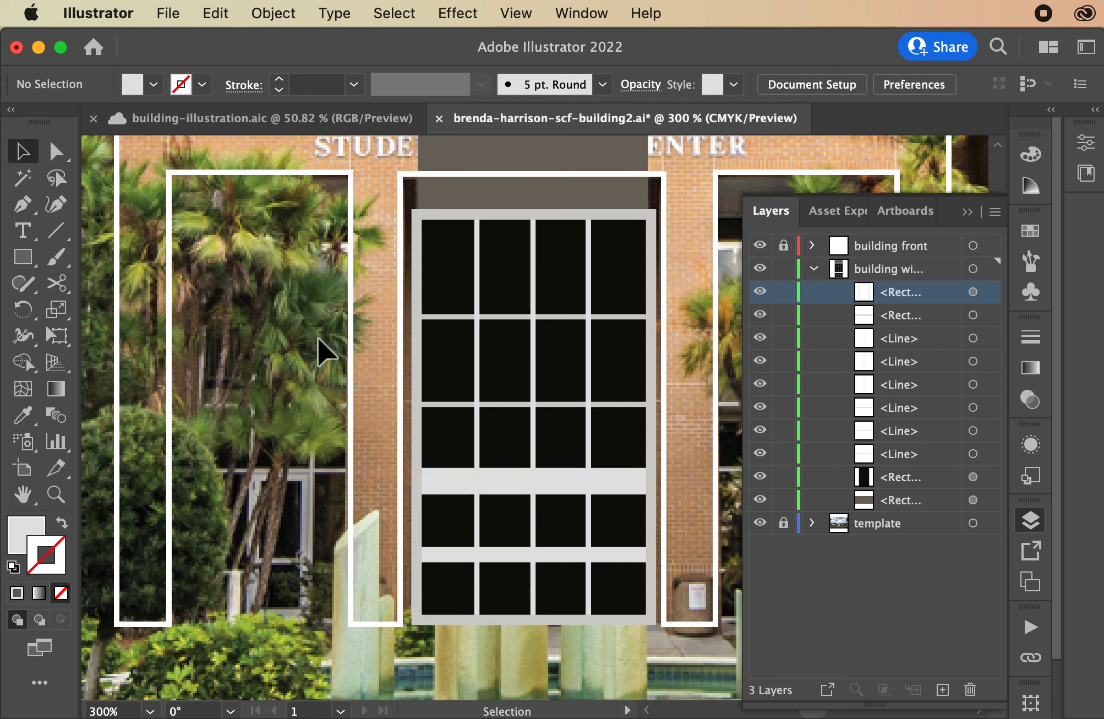
# - Duplicate the complete entrance window in front and move the copy over to the facade opening on its right
pyautogui.hscroll(5, 530, 185)
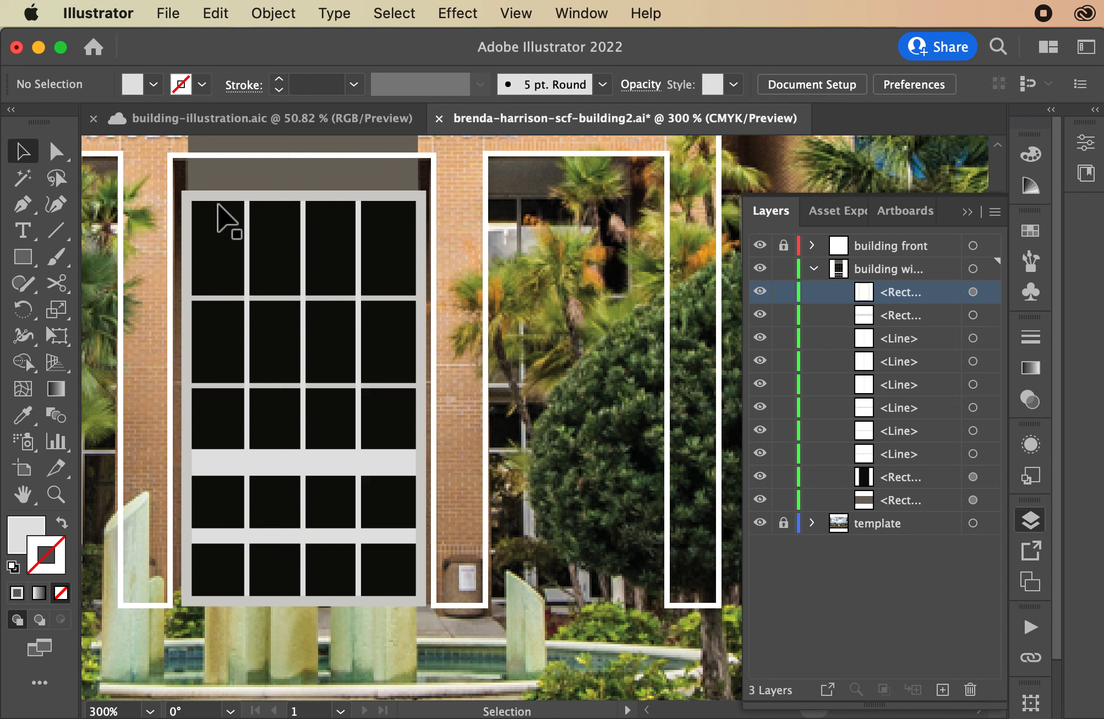
pyautogui.moveTo(181, 179); pyautogui.dragTo(452, 634)
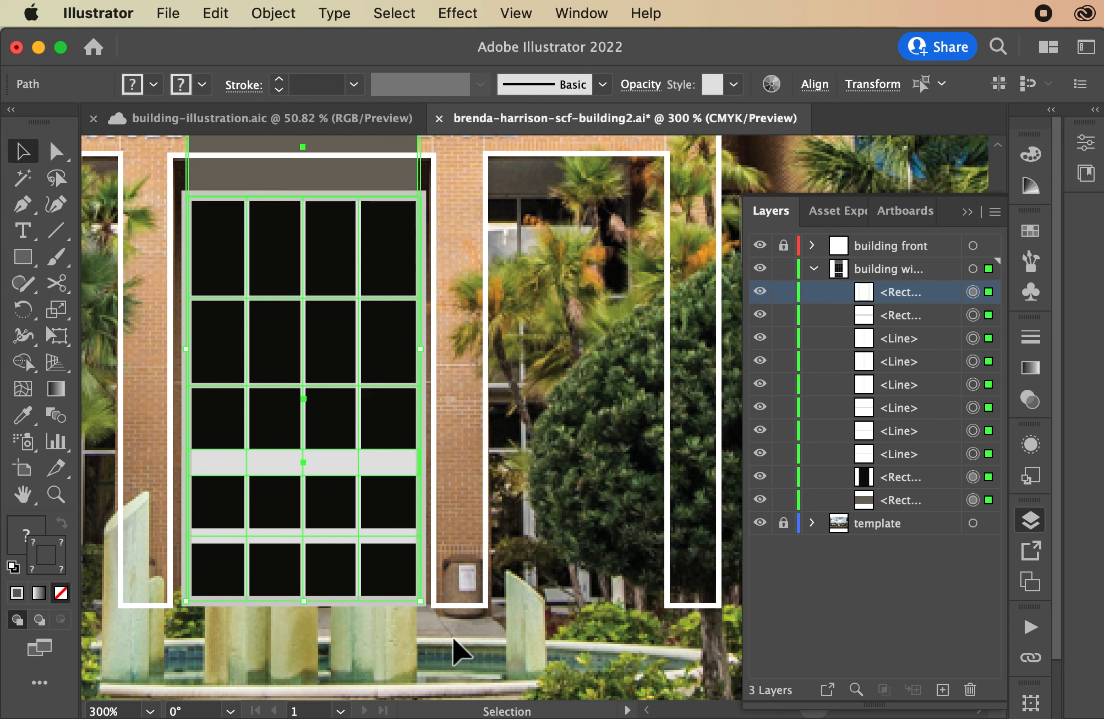
pyautogui.press('super')
pyautogui.press('super')
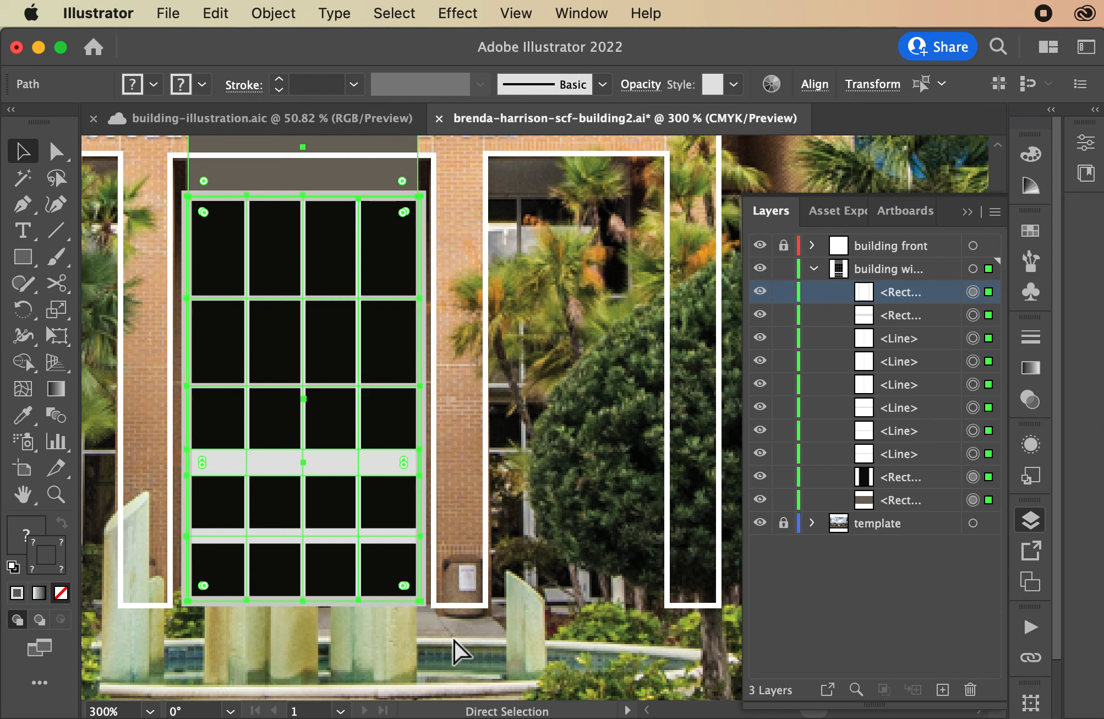
pyautogui.press('super+c')
pyautogui.press('super+f')
pyautogui.moveTo(223, 349); pyautogui.dragTo(434, 365)
pyautogui.click(795, 168)
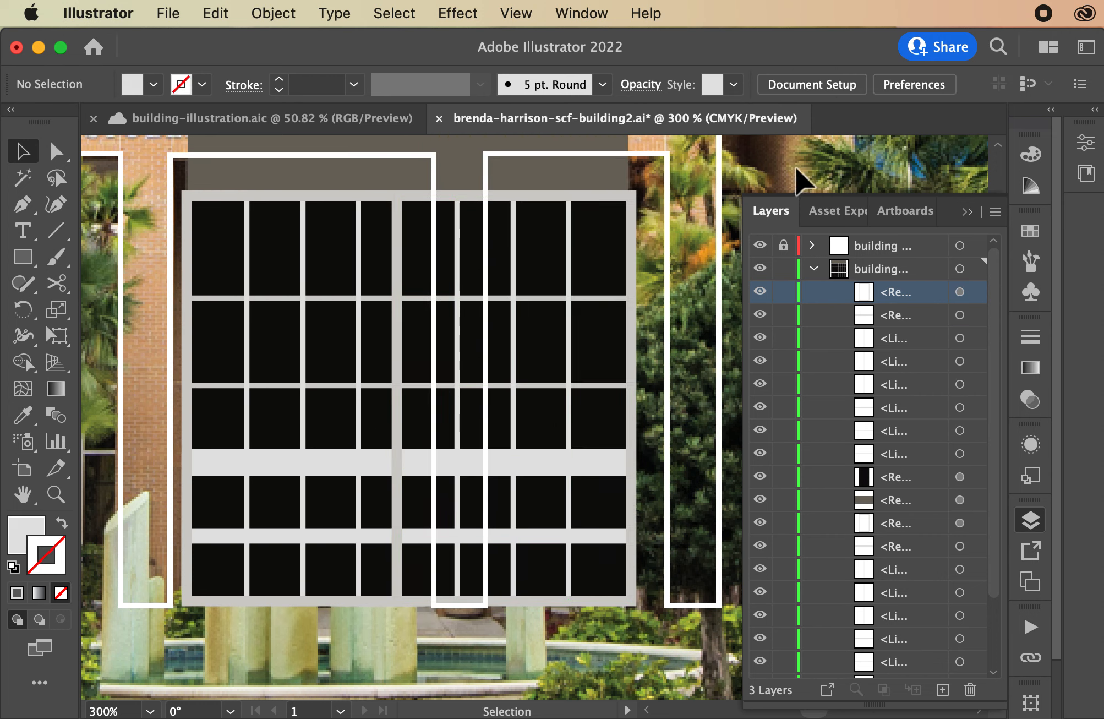
# - Turn the copied window's upper panel and black backing into outlines and delete the copy's leftmost vertical divider
pyautogui.click(597, 174)
pyautogui.hotkey('shift', 'x')
pyautogui.click(542, 248)
pyautogui.hotkey('shift', 'x')
pyautogui.click(456, 266)
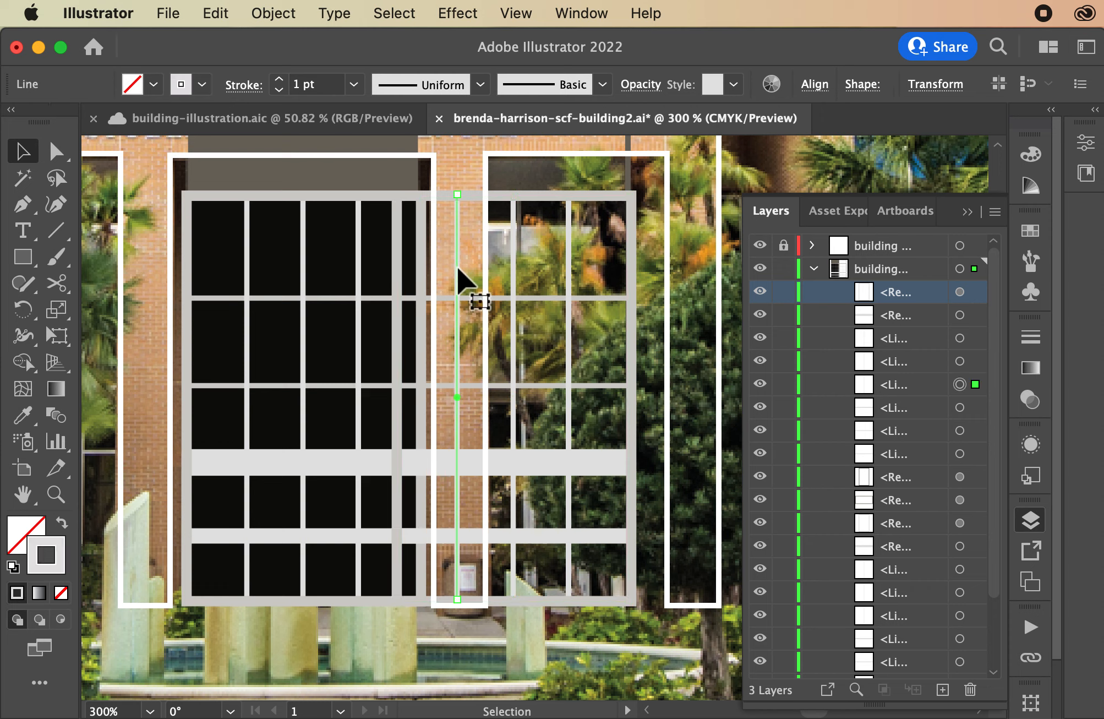
pyautogui.click(457, 276)
# - Narrow the copied upper panel outline by moving its left edge inward to just outside the right facade opening
pyautogui.click(404, 291)
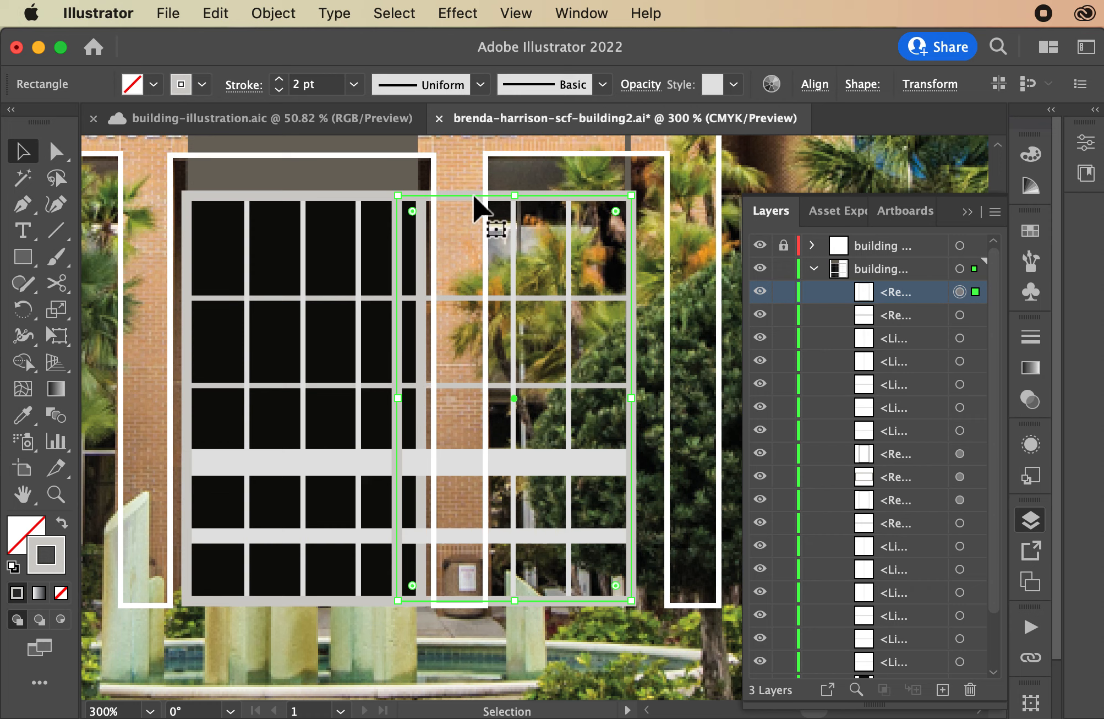
pyautogui.click(513, 187)
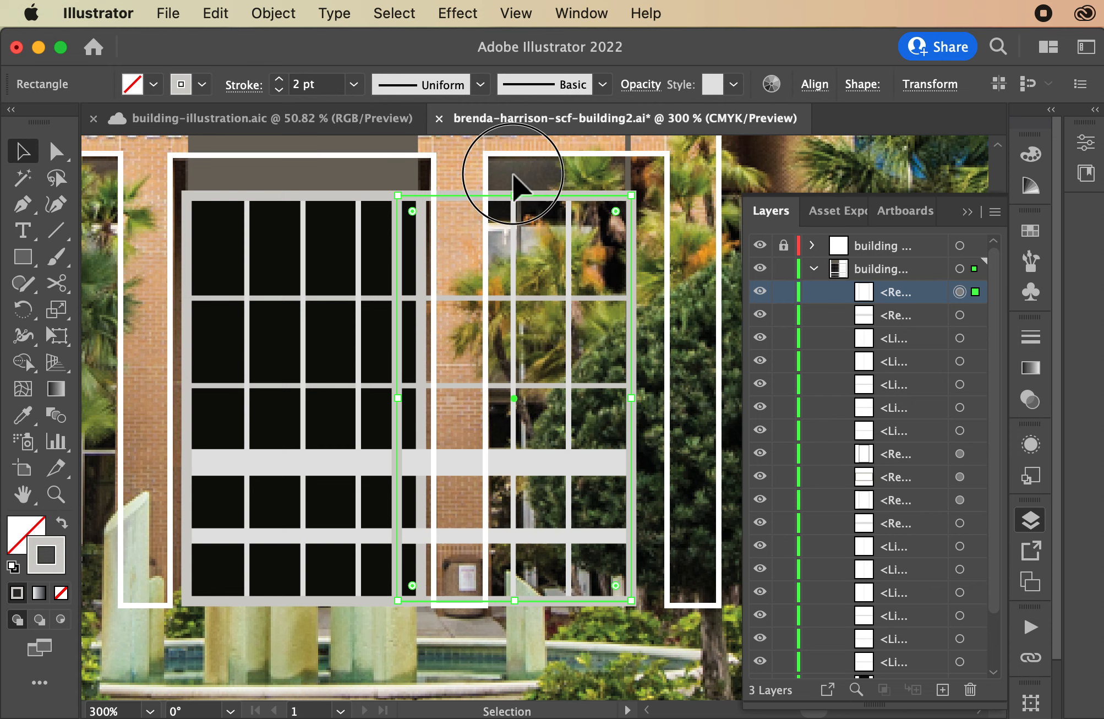
pyautogui.click(633, 178)
pyautogui.scroll(2, 632, 178)
pyautogui.hscroll(1, 632, 177)
pyautogui.scroll(2, 631, 178)
pyautogui.hscroll(1, 632, 178)
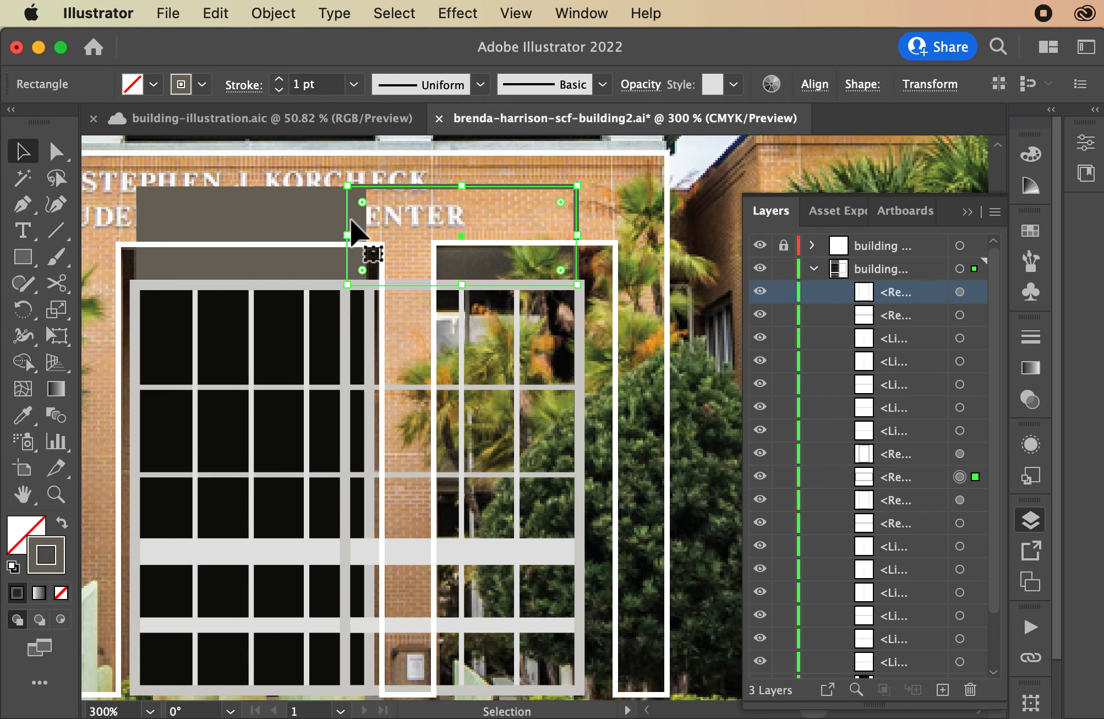
pyautogui.moveTo(349, 237); pyautogui.dragTo(419, 249)
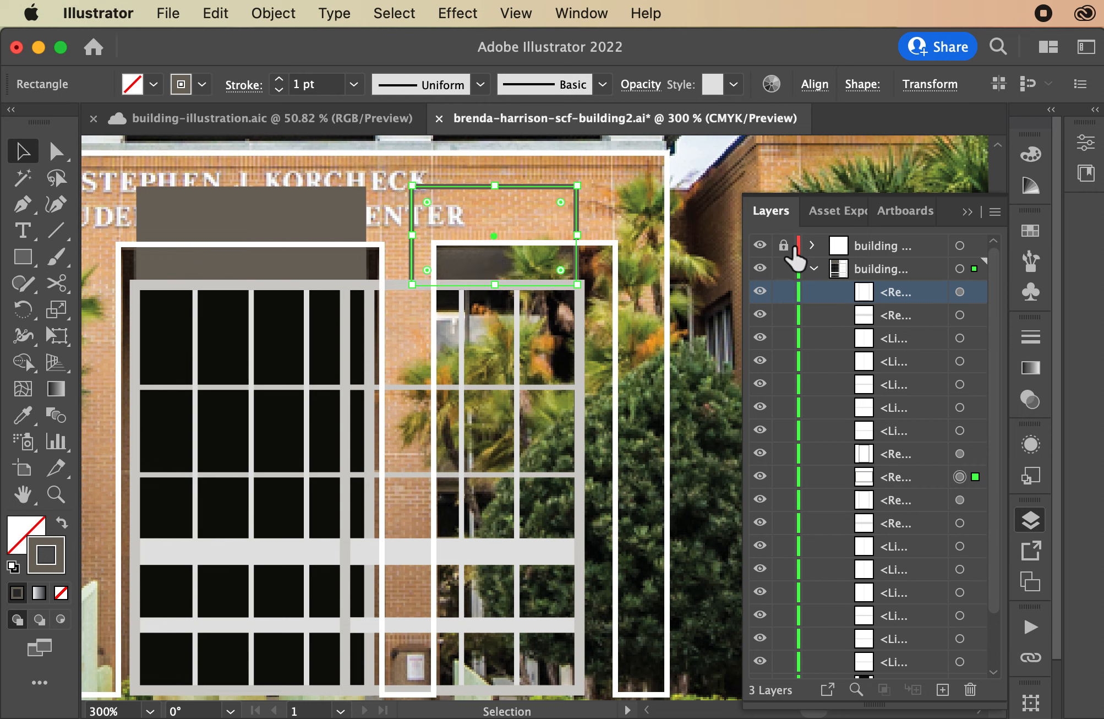
# - Narrow the copied 2 pt window frame by moving its left edge inward to align with the panel outline above
pyautogui.click(760, 245)
pyautogui.click(760, 245)
pyautogui.click(581, 355)
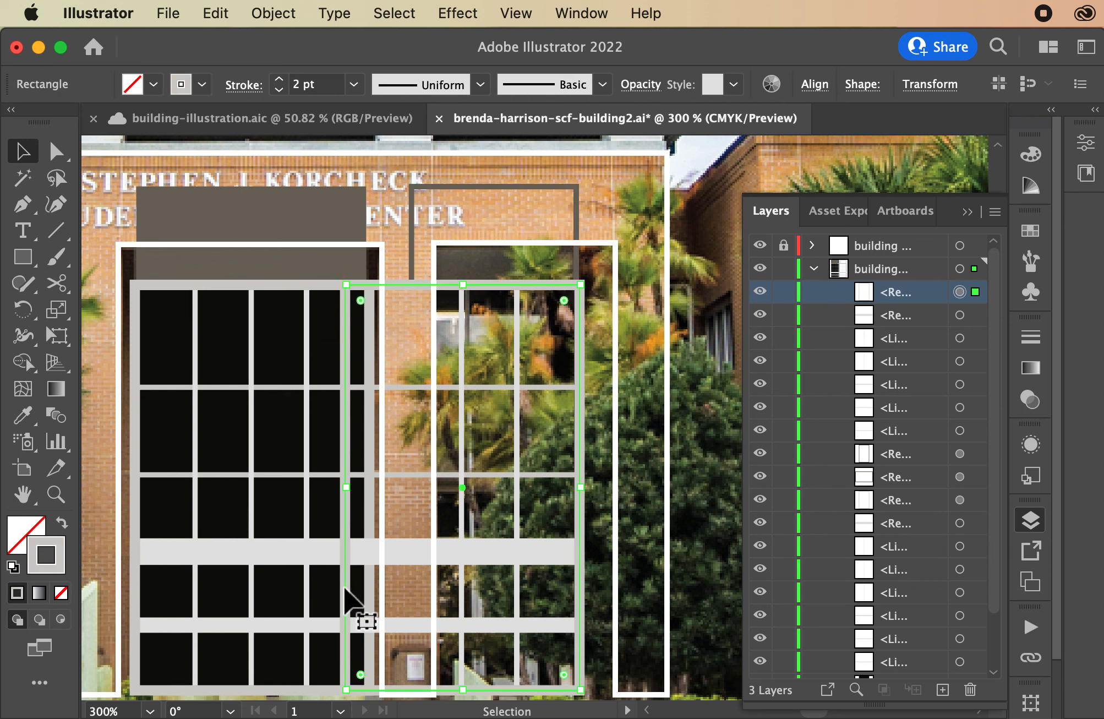
pyautogui.moveTo(355, 500); pyautogui.dragTo(420, 500)
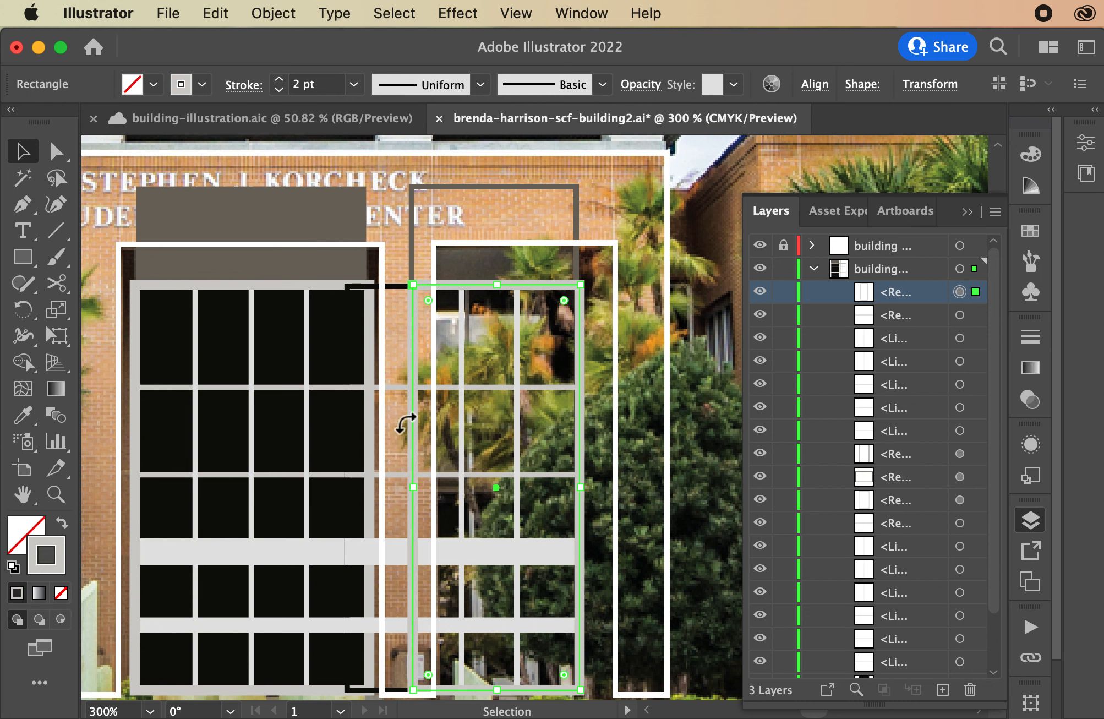
# - Narrow the copied window's thick light-gray crossbar by moving its left edge inward to the window frame
pyautogui.scroll(-4, 429, 336)
pyautogui.hscroll(2, 429, 336)
pyautogui.click(433, 437)
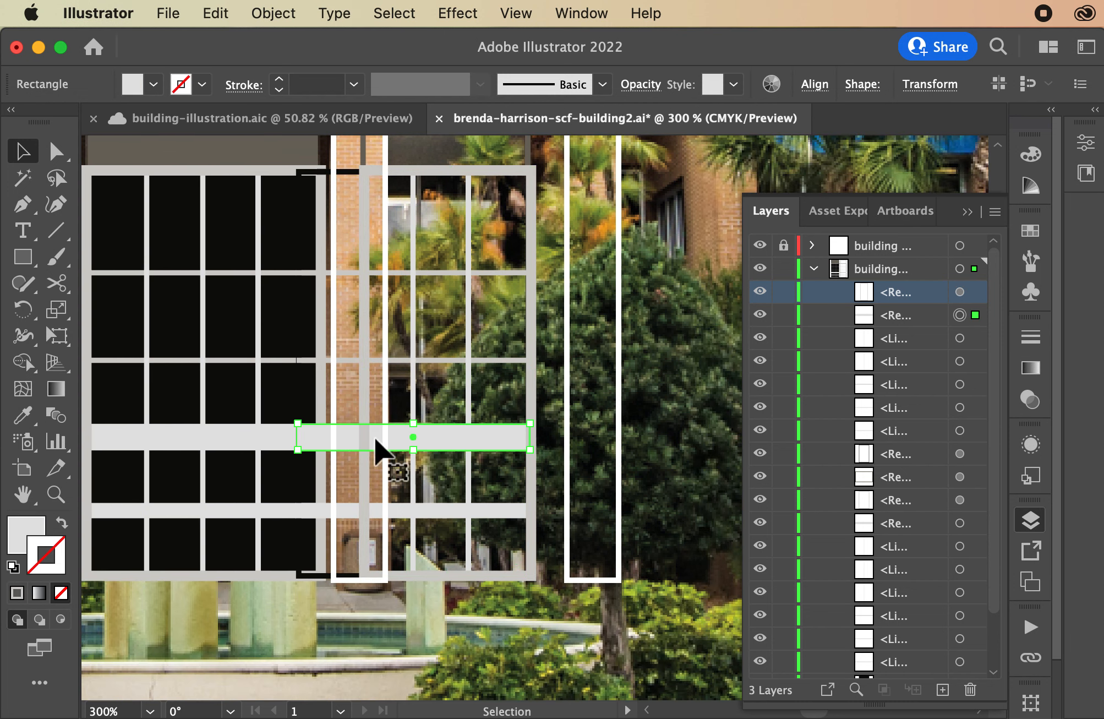
pyautogui.moveTo(305, 454); pyautogui.dragTo(303, 447)
pyautogui.press('a')
pyautogui.press('super+equal')
pyautogui.press('super+equal')
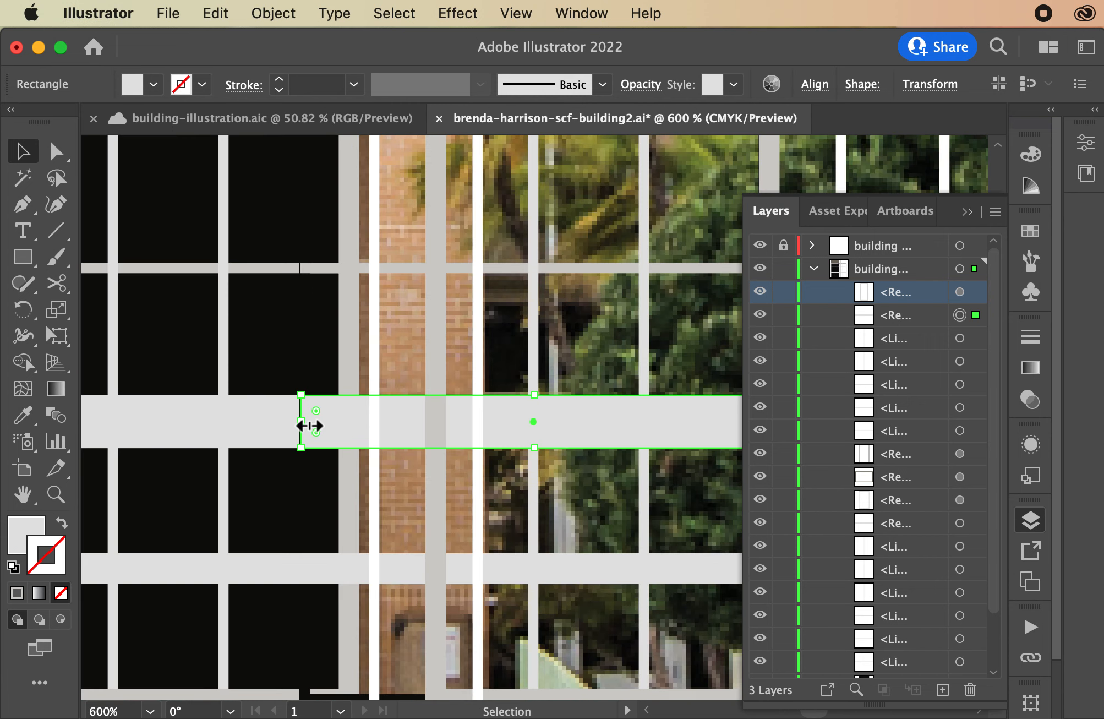
pyautogui.moveTo(304, 423); pyautogui.dragTo(435, 425)
# - Narrow the copied window's black 1 pt backing outline by moving its left edge inward to the frame
pyautogui.click(304, 341)
pyautogui.moveTo(307, 299); pyautogui.dragTo(432, 300)
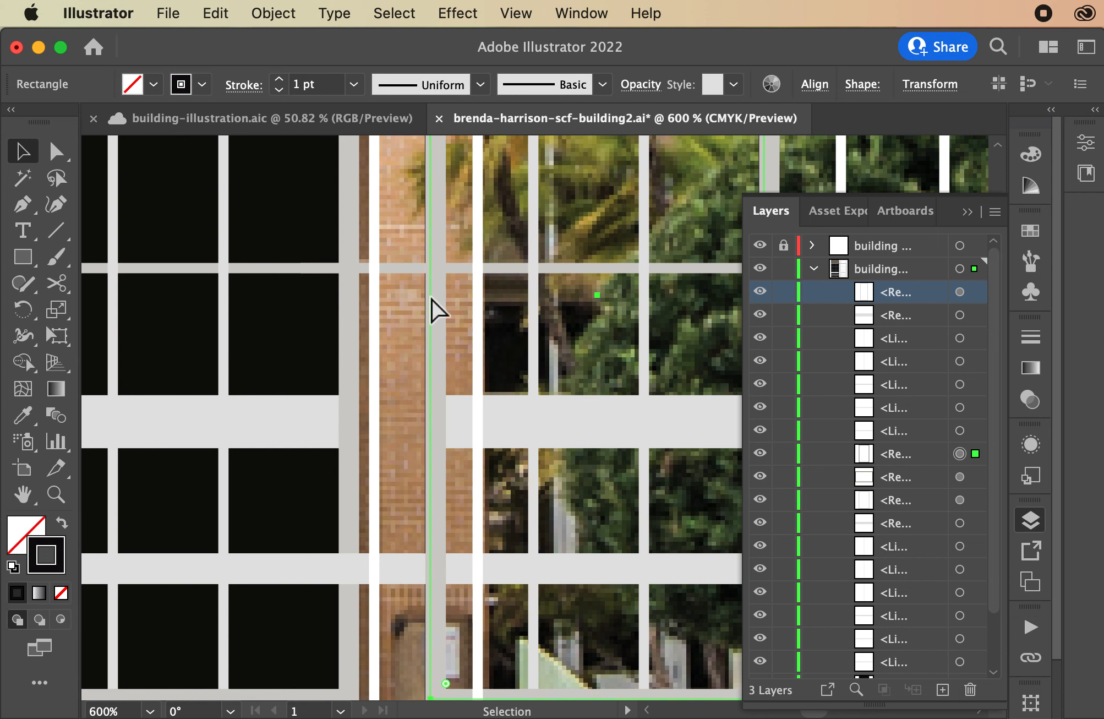
pyautogui.press('super+minus')
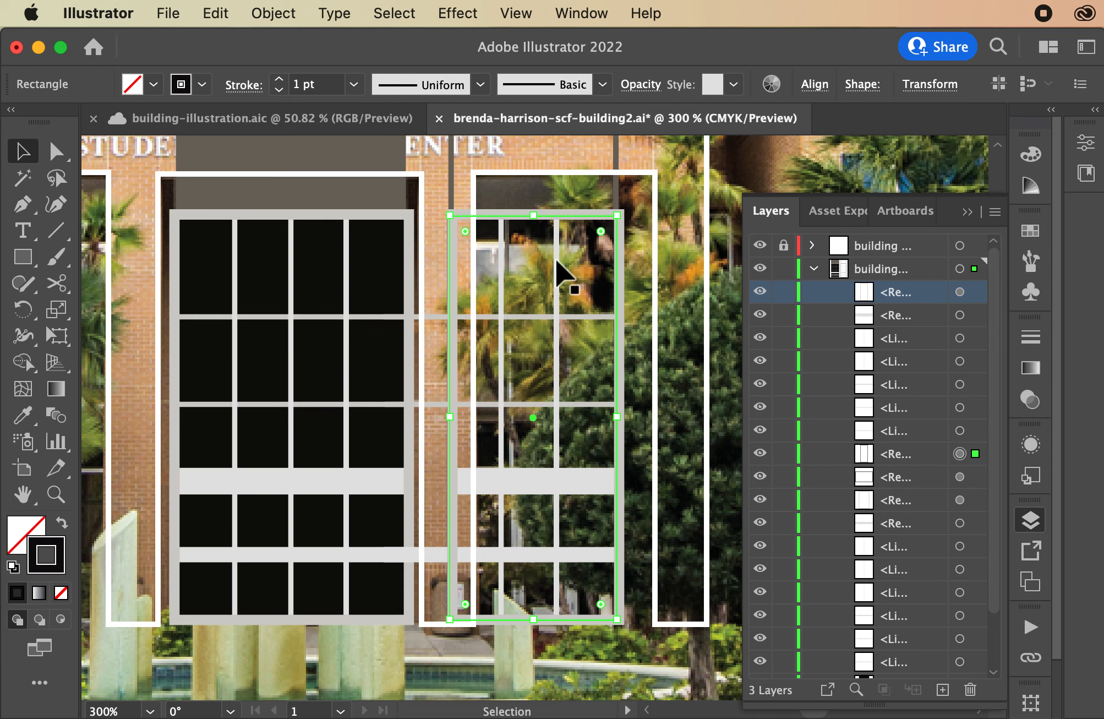
# - Turn the copied window's backing outline into a solid black fill and its upper panel outline into a solid gray-brown fill
pyautogui.click(62, 522)
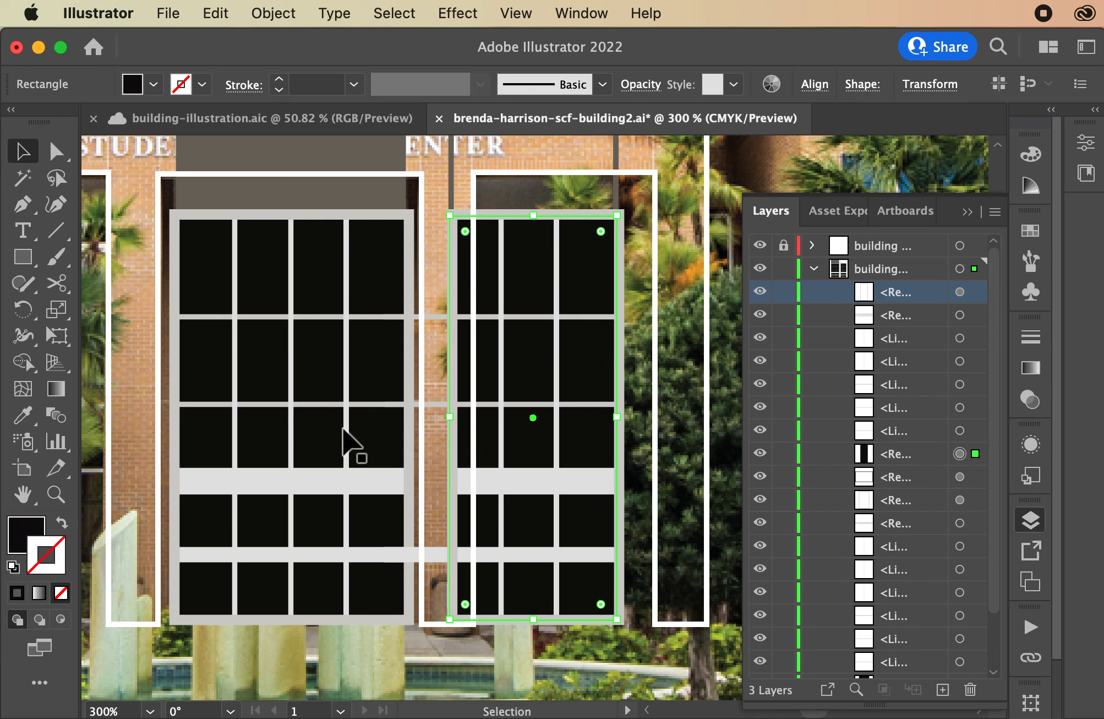
pyautogui.click(615, 186)
pyautogui.click(61, 522)
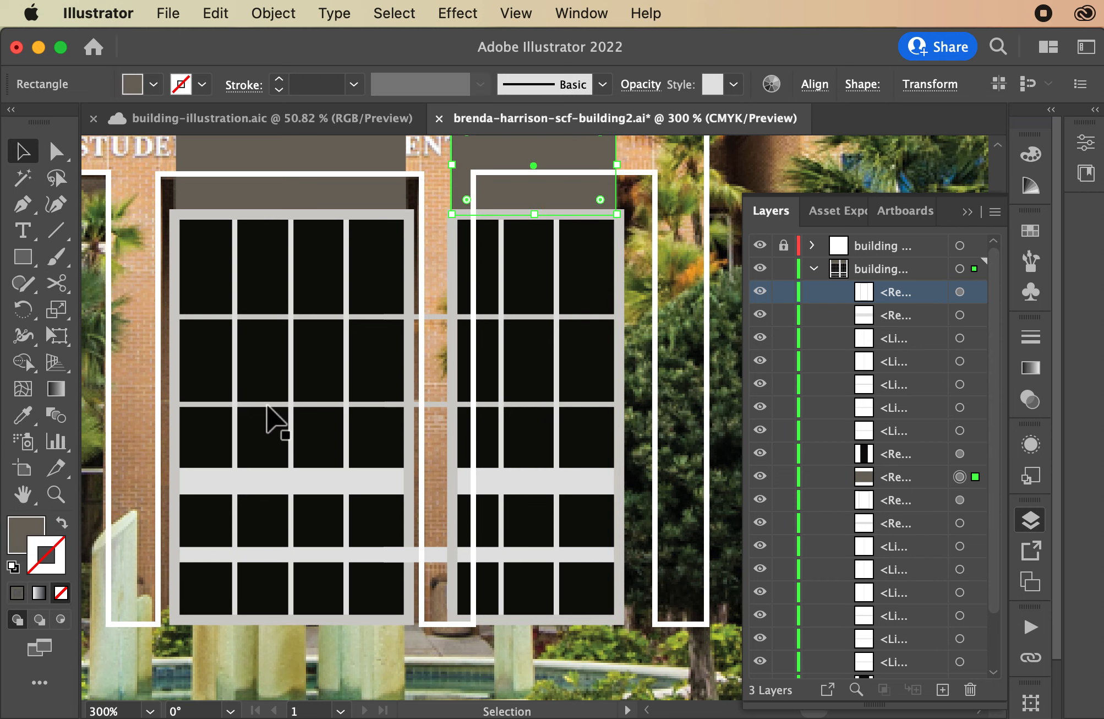
pyautogui.press('super+minus')
pyautogui.press('super+minus')
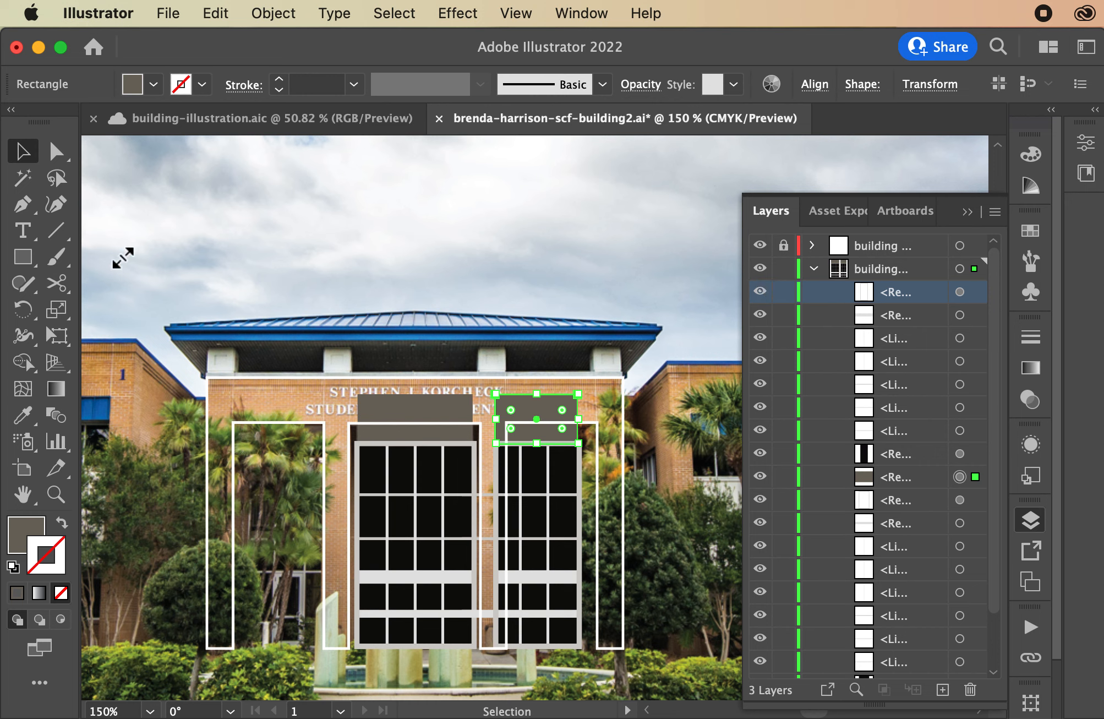
pyautogui.click(275, 243)
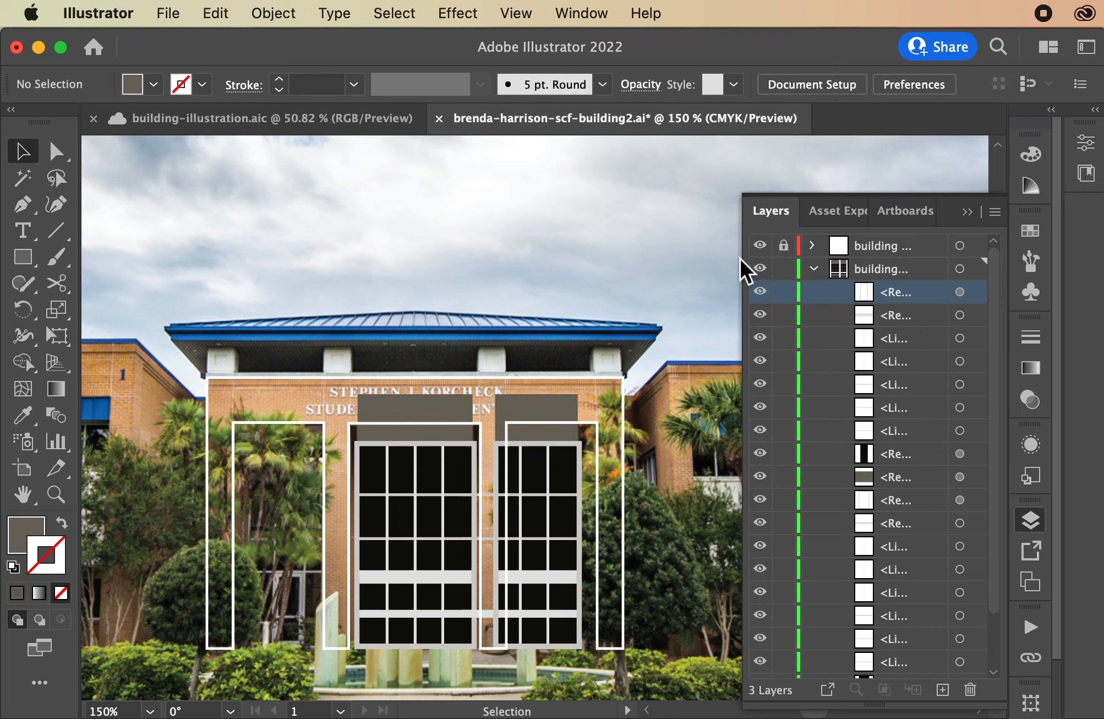
pyautogui.click(760, 269)
pyautogui.click(760, 268)
pyautogui.moveTo(508, 341); pyautogui.dragTo(593, 652)
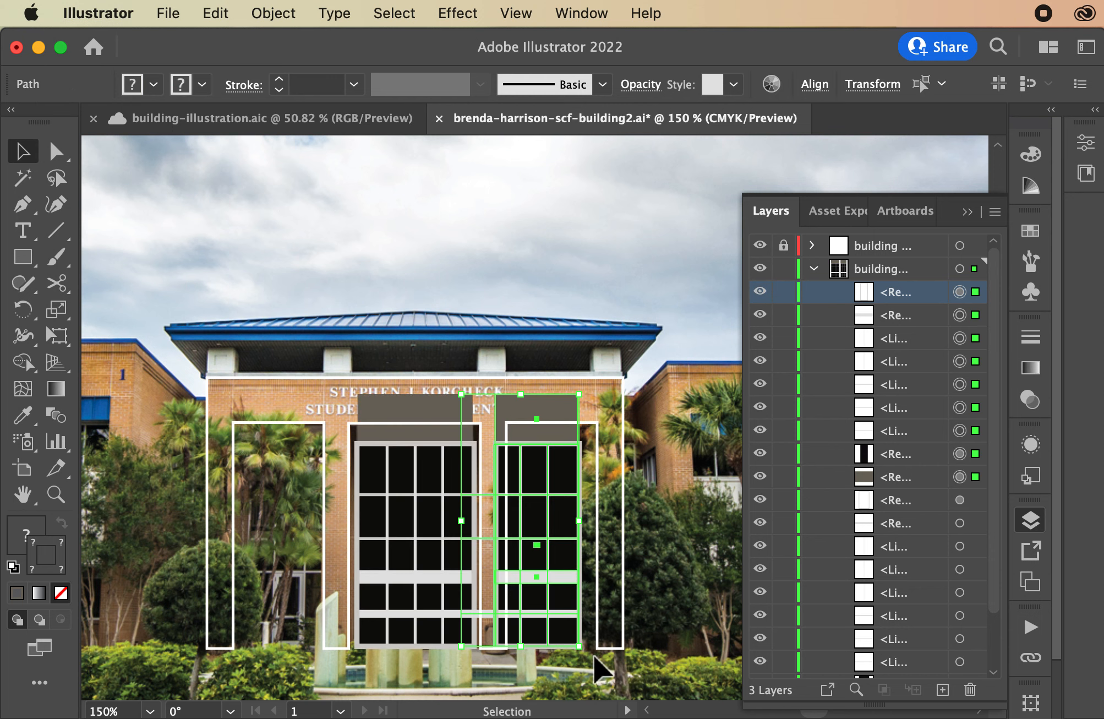
pyautogui.scroll(-3, 633, 612)
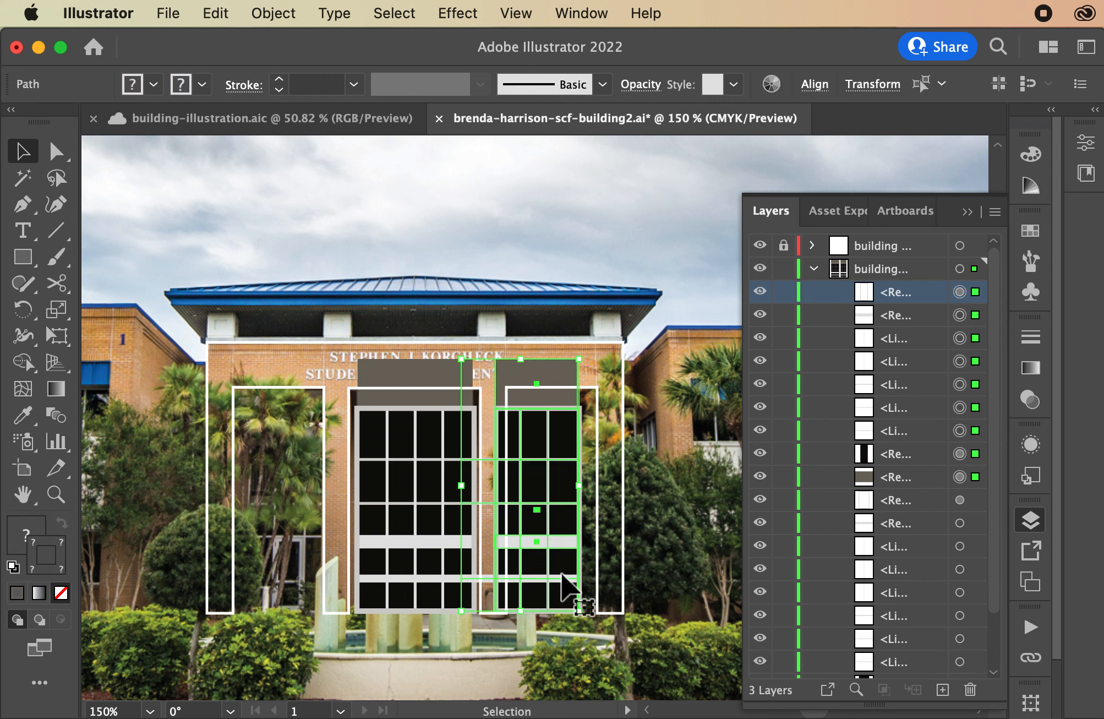
pyautogui.keyDown('shift'); pyautogui.click(489, 503); pyautogui.keyUp('shift')
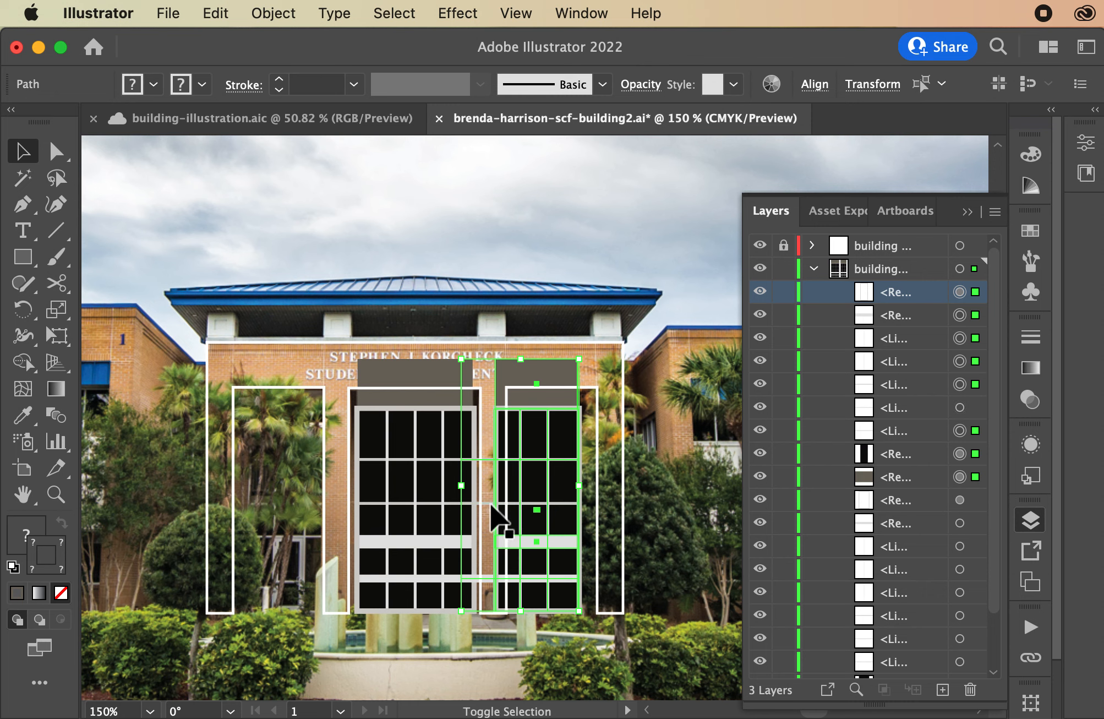
pyautogui.press('super+z')
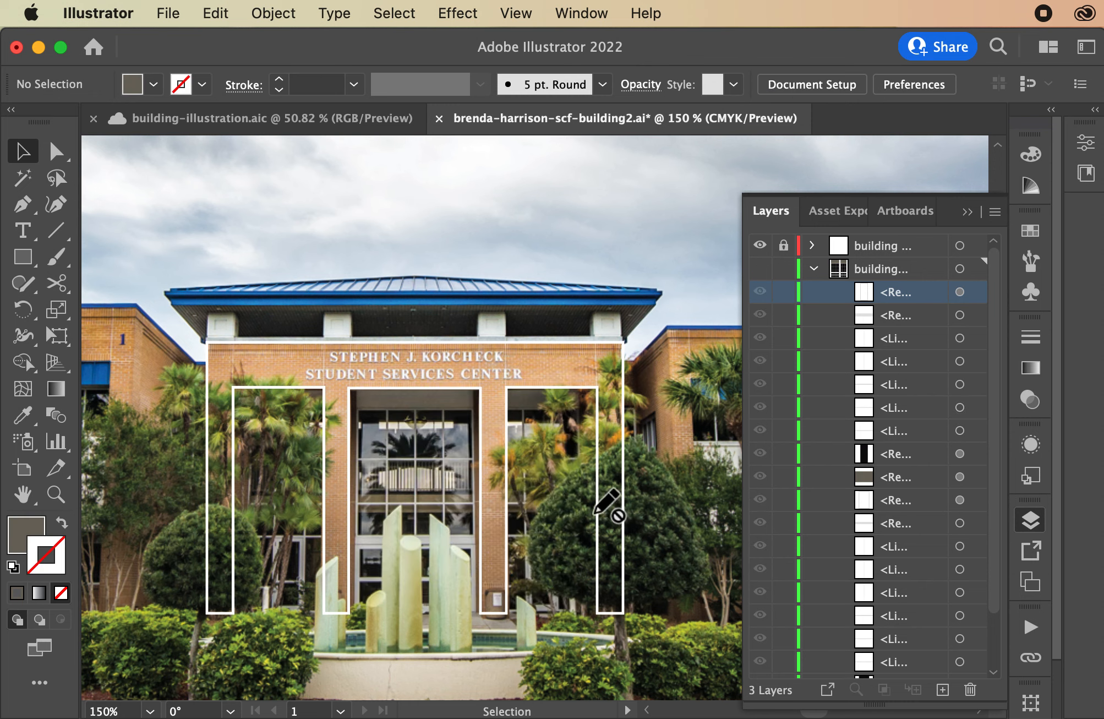
pyautogui.click(760, 268)
# - Try to place a copy of the right window over the left facade opening
pyautogui.moveTo(485, 342); pyautogui.dragTo(643, 643)
pyautogui.press('super')
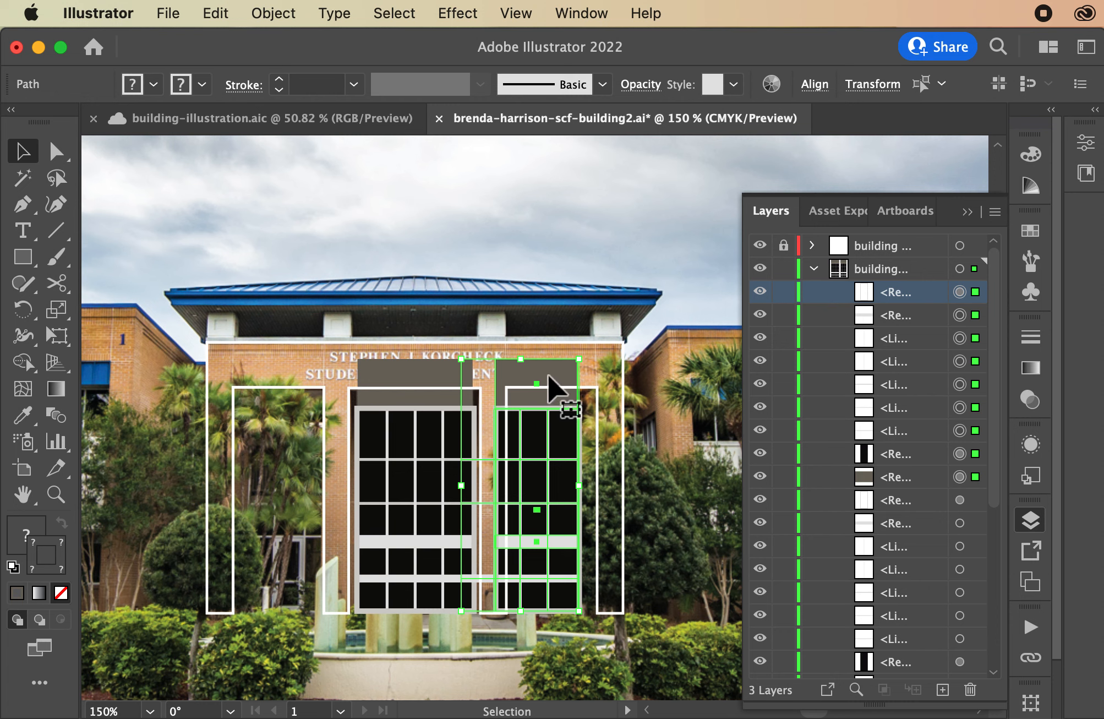
pyautogui.moveTo(548, 372); pyautogui.dragTo(273, 389)
pyautogui.press('Delete')
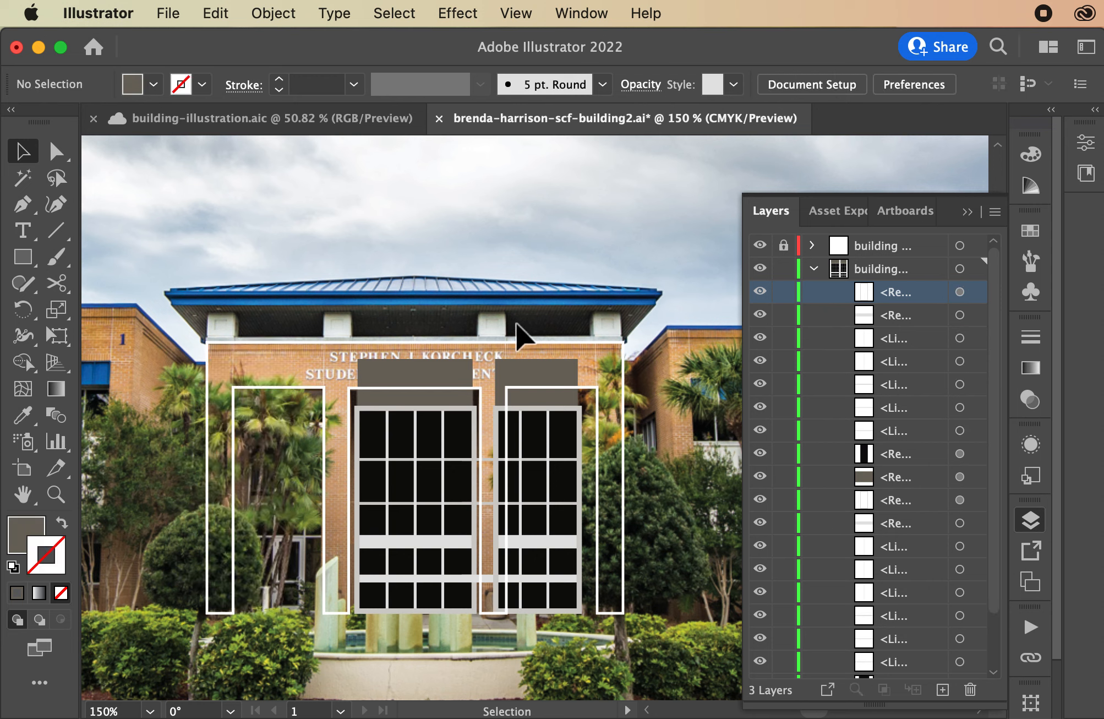
# - Select the parts of the right window and find the Reflect transformation for them
pyautogui.moveTo(501, 356); pyautogui.dragTo(635, 656)
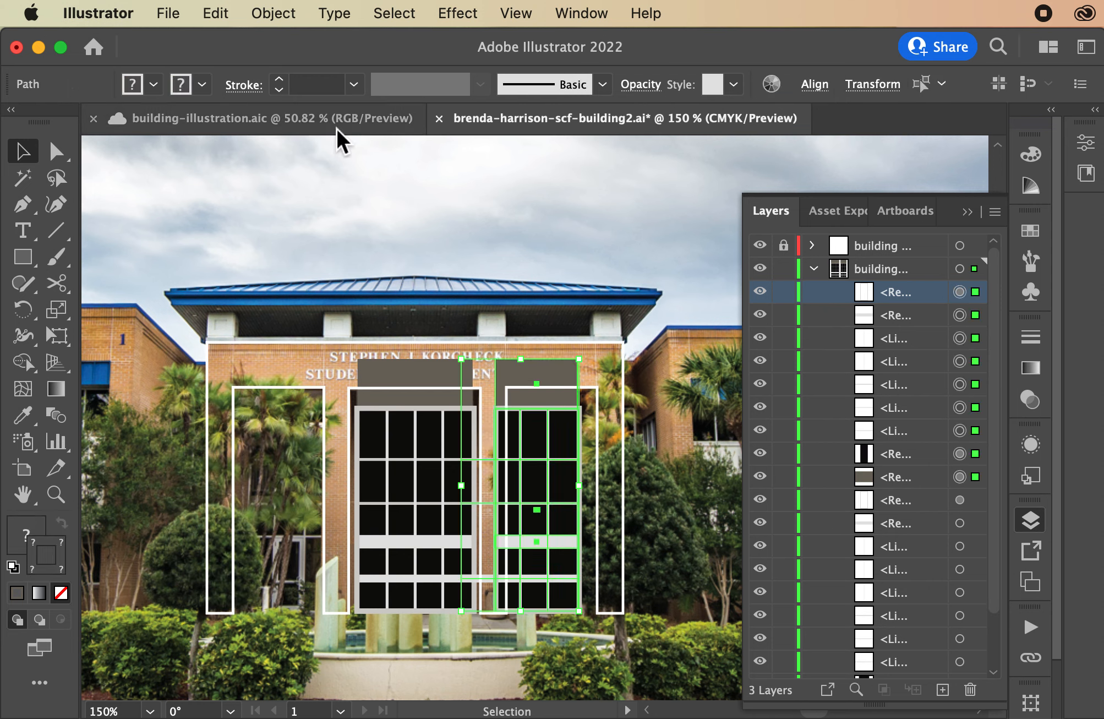
pyautogui.click(274, 13)
pyautogui.moveTo(308, 45)
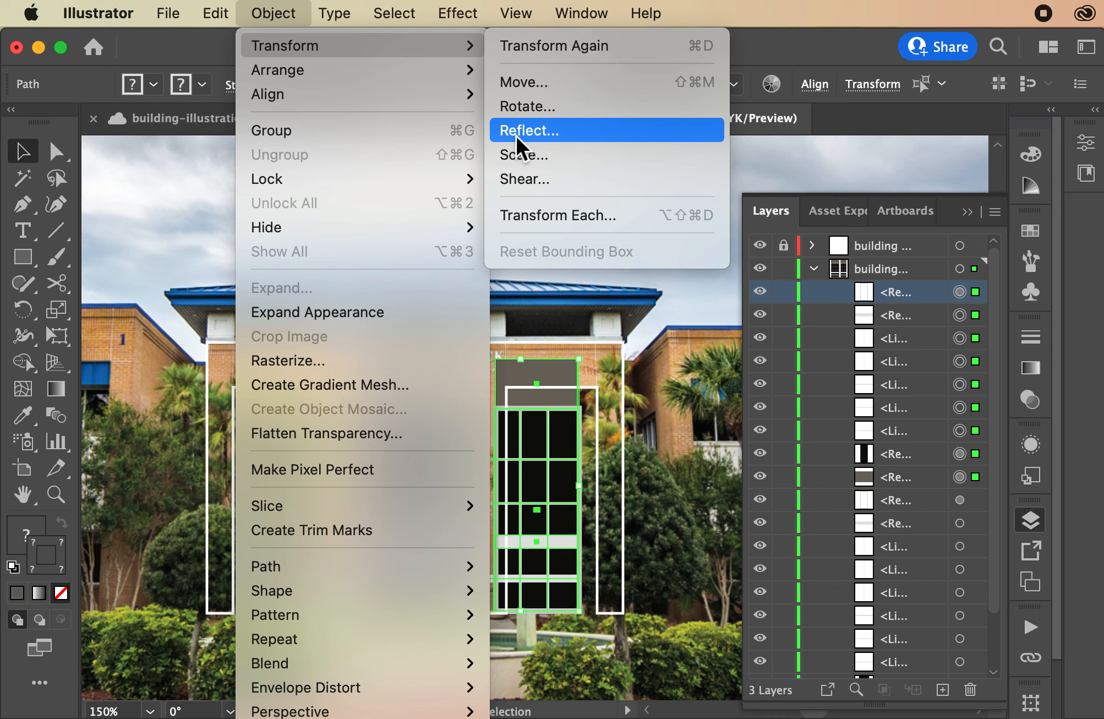
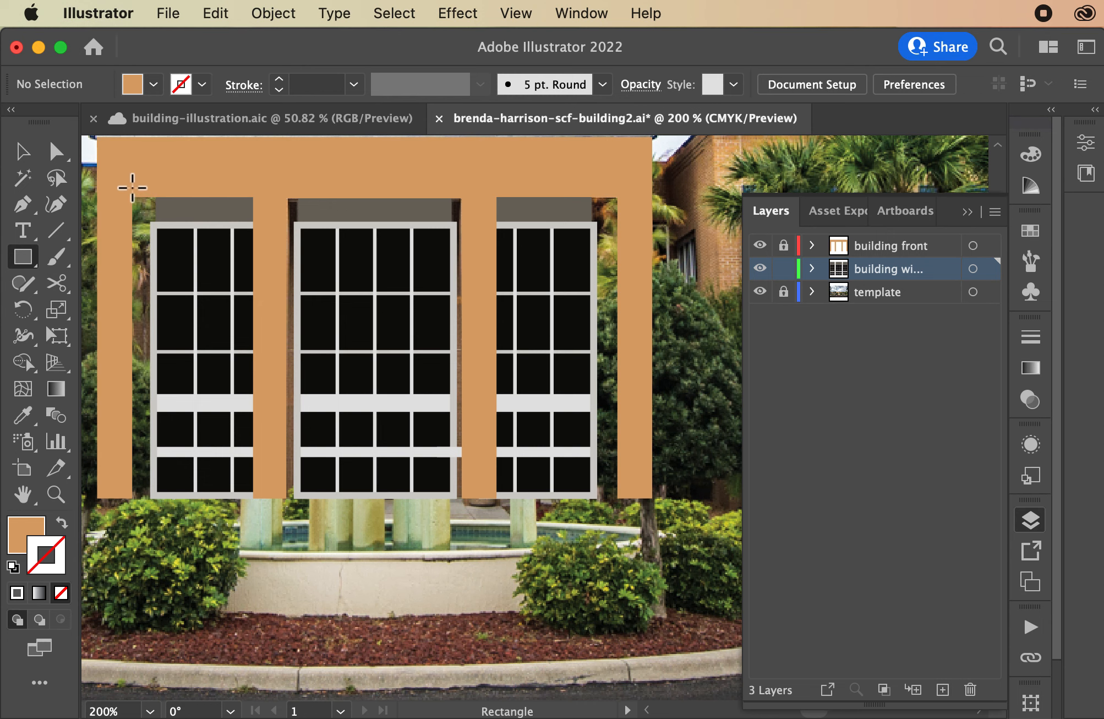
# - Draw a rectangle on the building windows layer spanning all three facade openings and fill it with brown 9E642B
pyautogui.hscroll(-5, 495, 249)
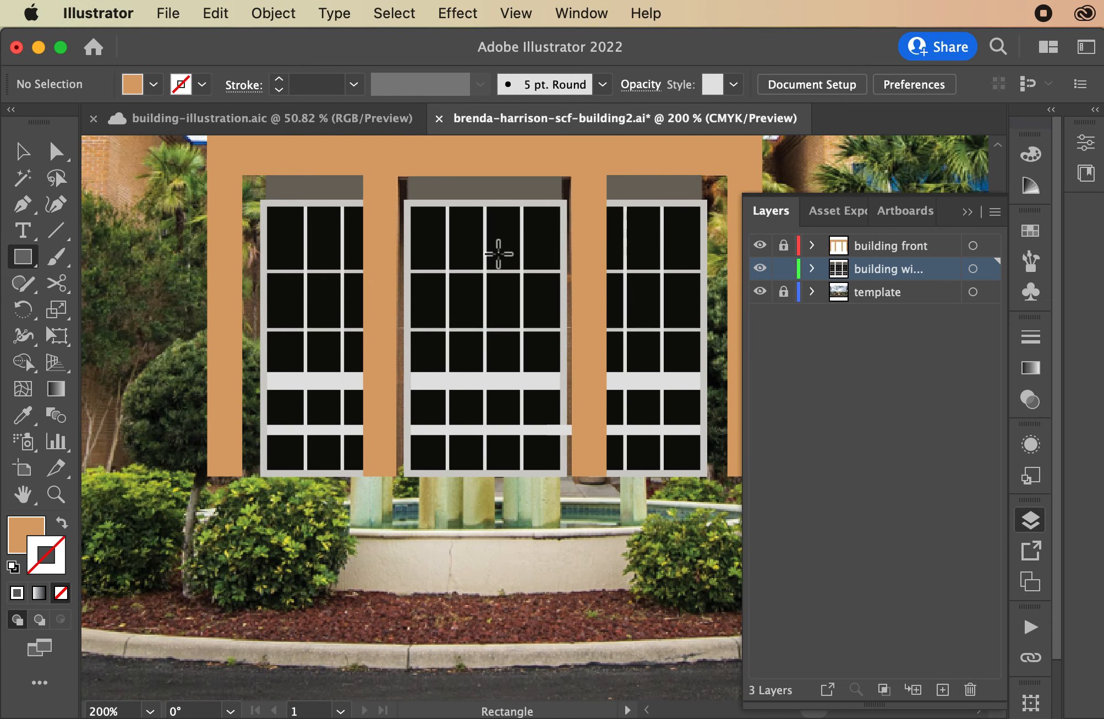
pyautogui.scroll(3, 311, 455)
pyautogui.moveTo(220, 221); pyautogui.dragTo(736, 544)
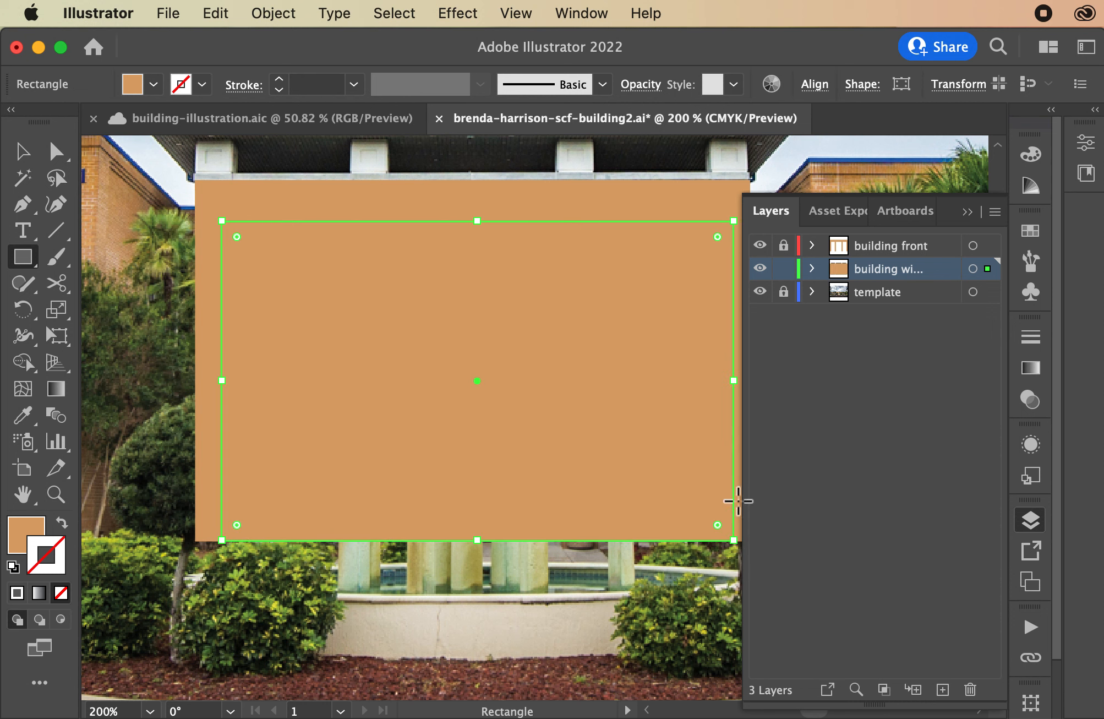
pyautogui.doubleClick(26, 534)
pyautogui.moveTo(666, 182); pyautogui.dragTo(717, 237)
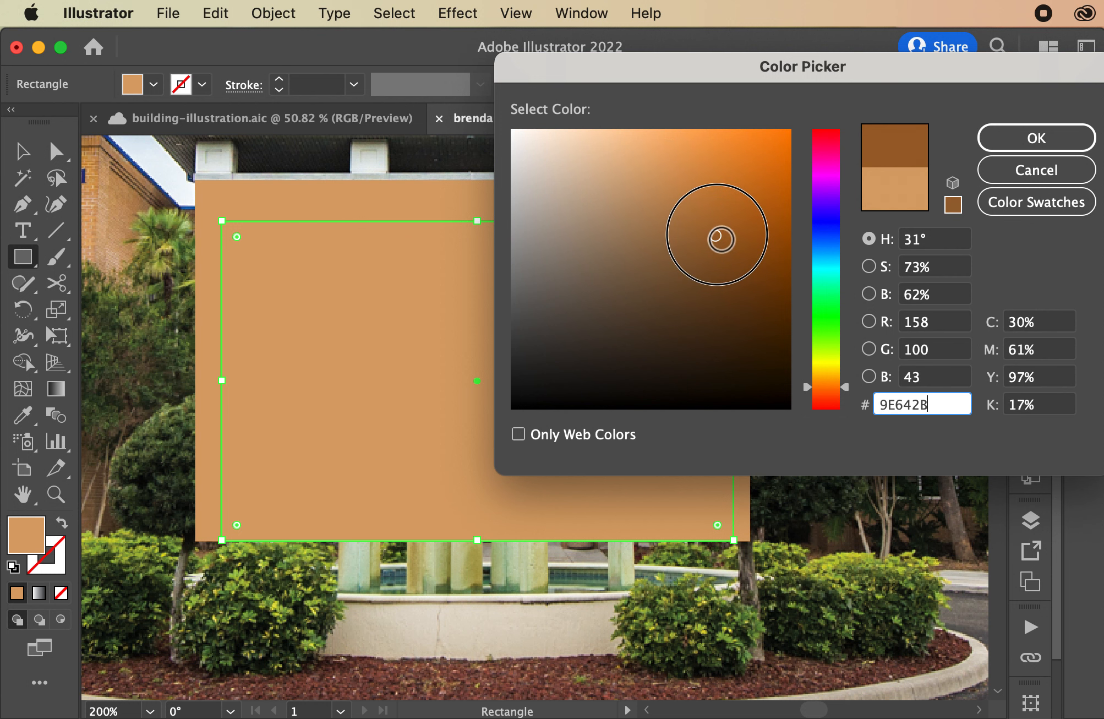
pyautogui.click(998, 135)
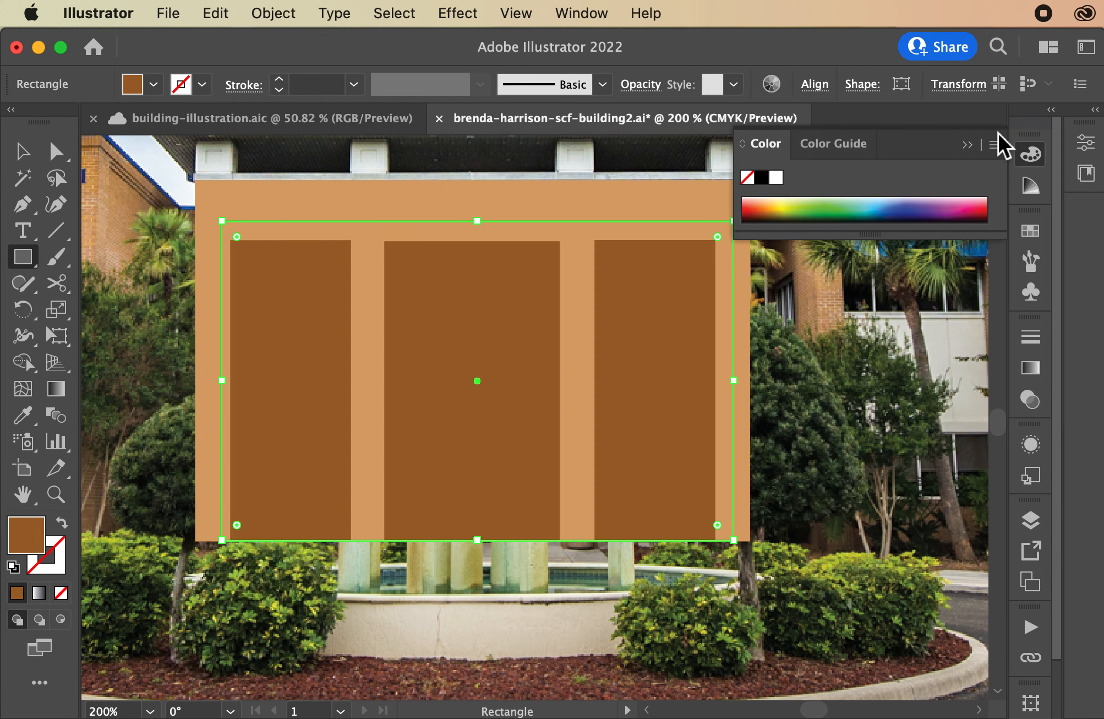
# - Send the brown rectangle to the bottom of the building windows layer, behind all window parts, and collapse the layer's contents
pyautogui.click(1030, 520)
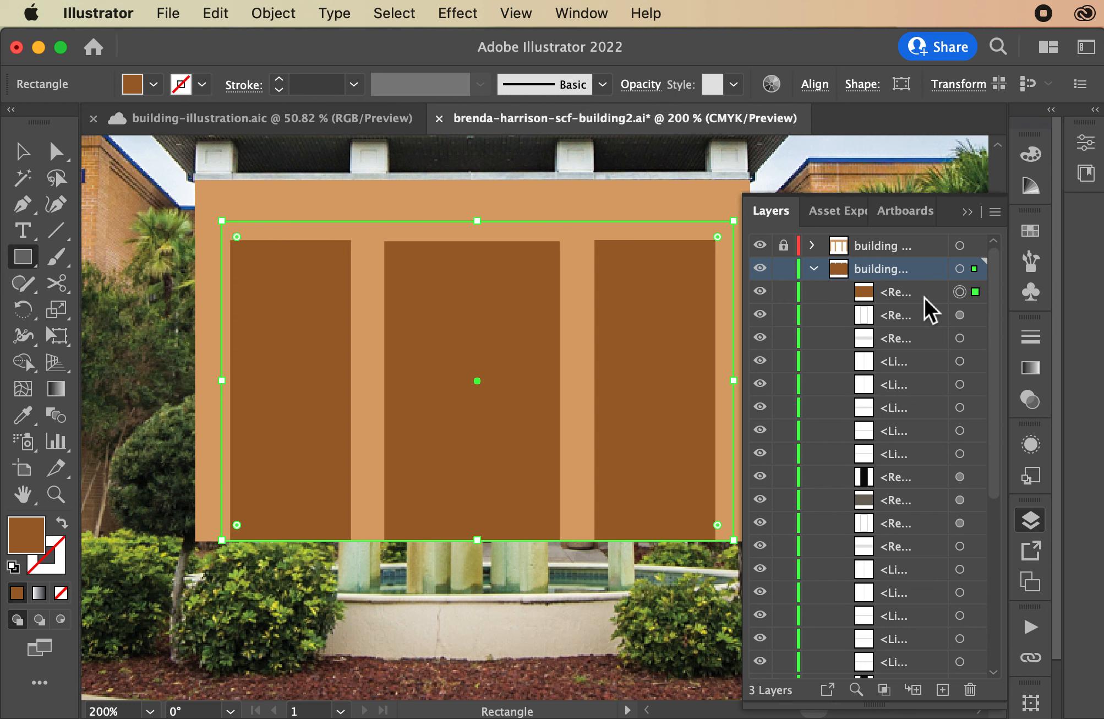
pyautogui.scroll(-10, 924, 484)
pyautogui.moveTo(927, 478); pyautogui.dragTo(905, 651)
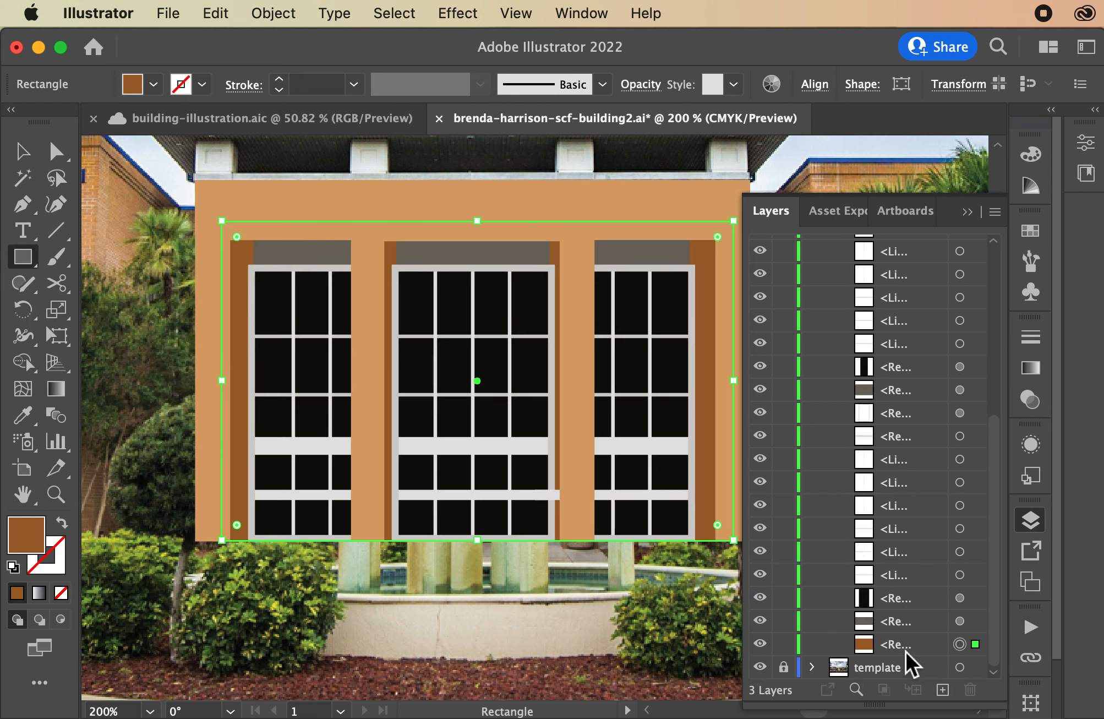
pyautogui.scroll(10, 837, 386)
pyautogui.scroll(2, 837, 386)
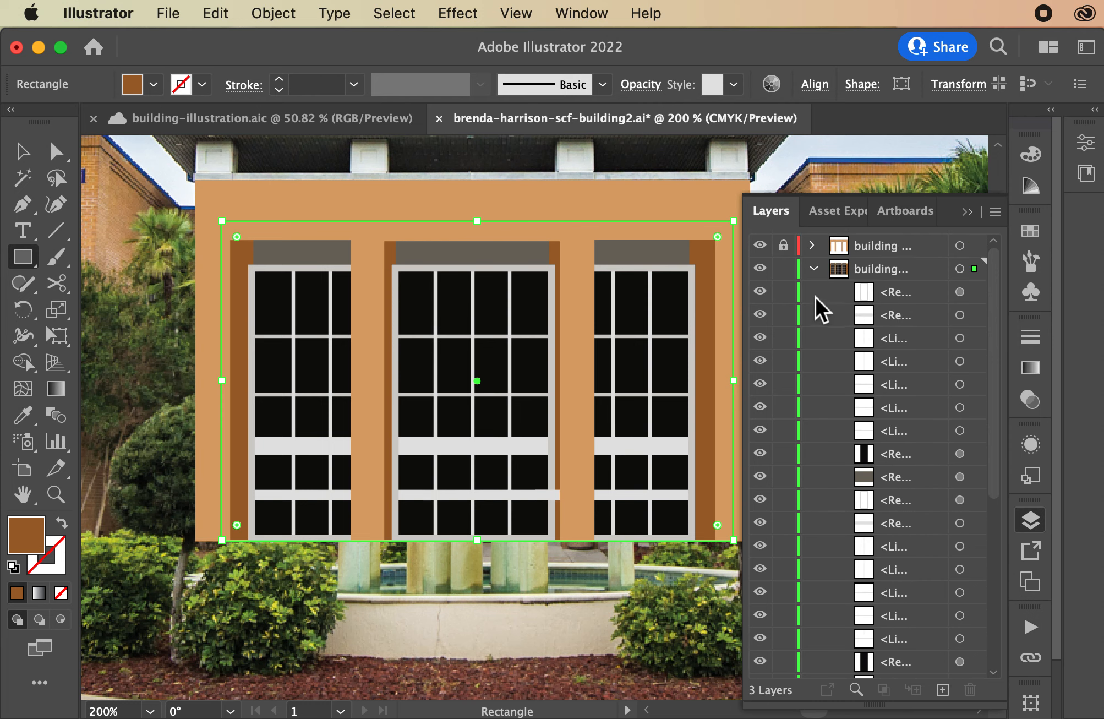
pyautogui.click(814, 270)
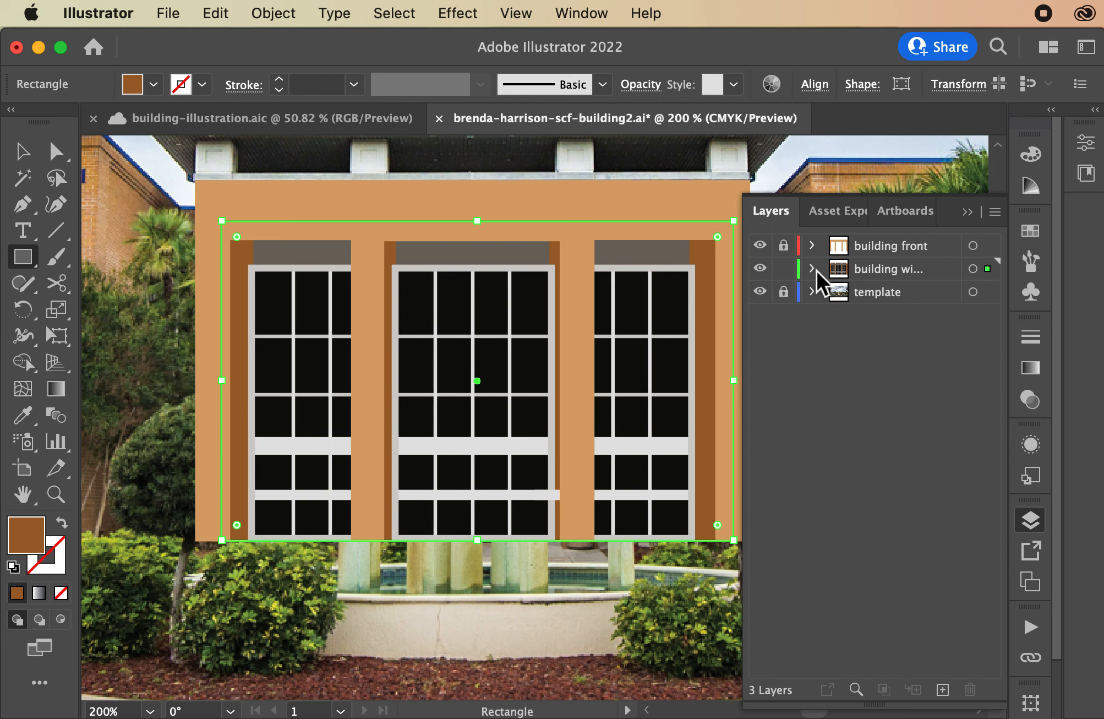
# - Check the artwork without the photo by temporarily hiding the template layer, and clear the selection
pyautogui.click(761, 291)
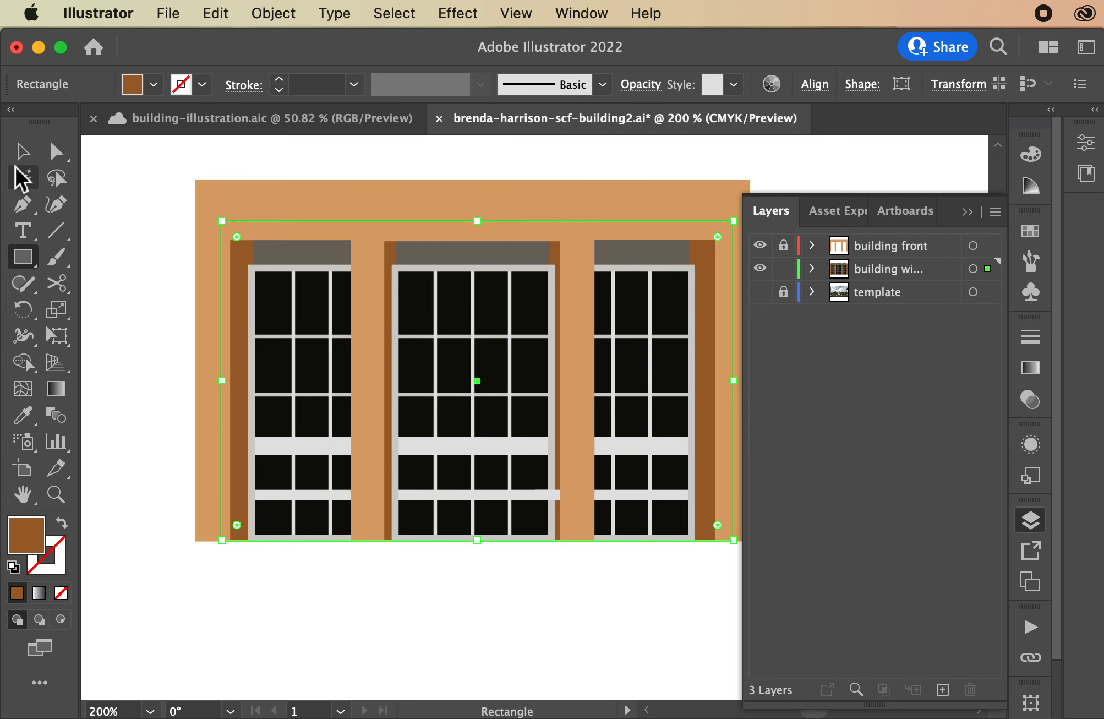
pyautogui.click(22, 151)
pyautogui.click(418, 621)
pyautogui.click(760, 292)
# - Create a new layer above the building front layer and name it roof
pyautogui.scroll(5, 537, 315)
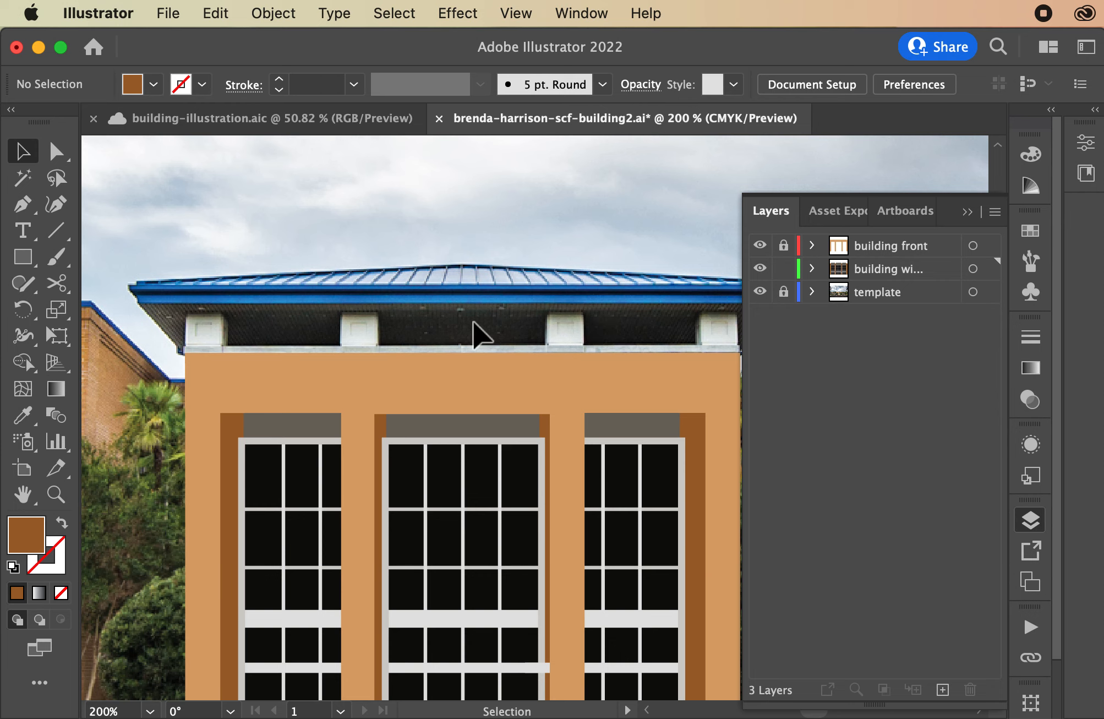
pyautogui.press('super+plus')
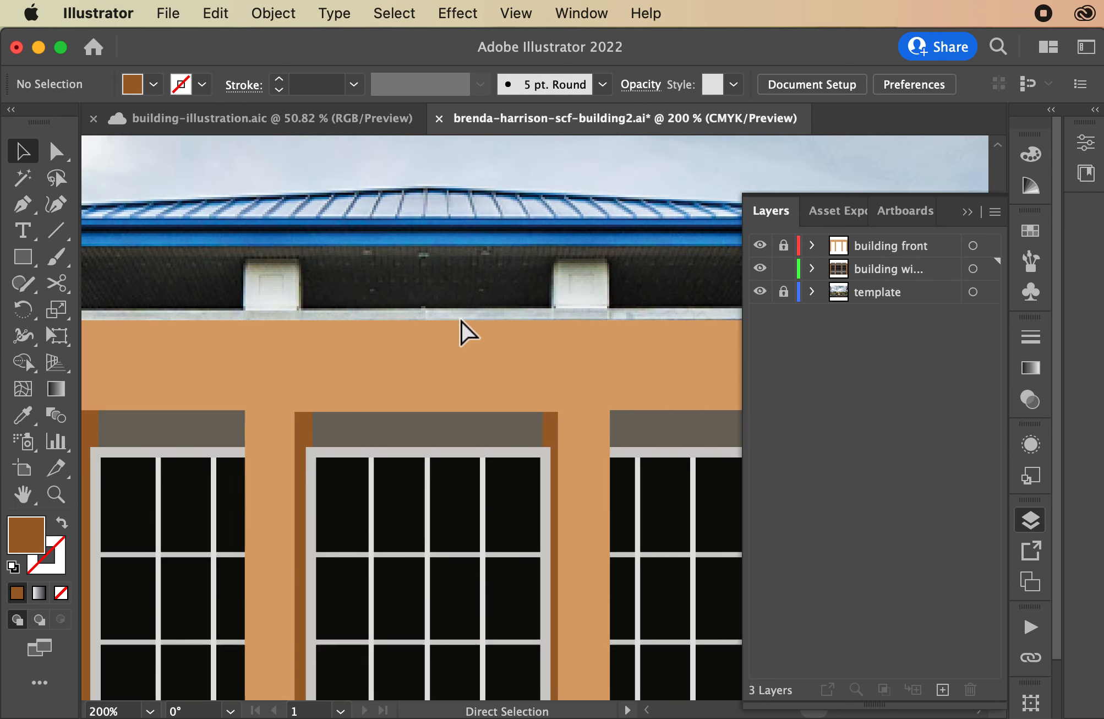
pyautogui.hscroll(-4, 460, 319)
pyautogui.scroll(-3, 460, 319)
pyautogui.scroll(4, 459, 319)
pyautogui.hscroll(2, 460, 319)
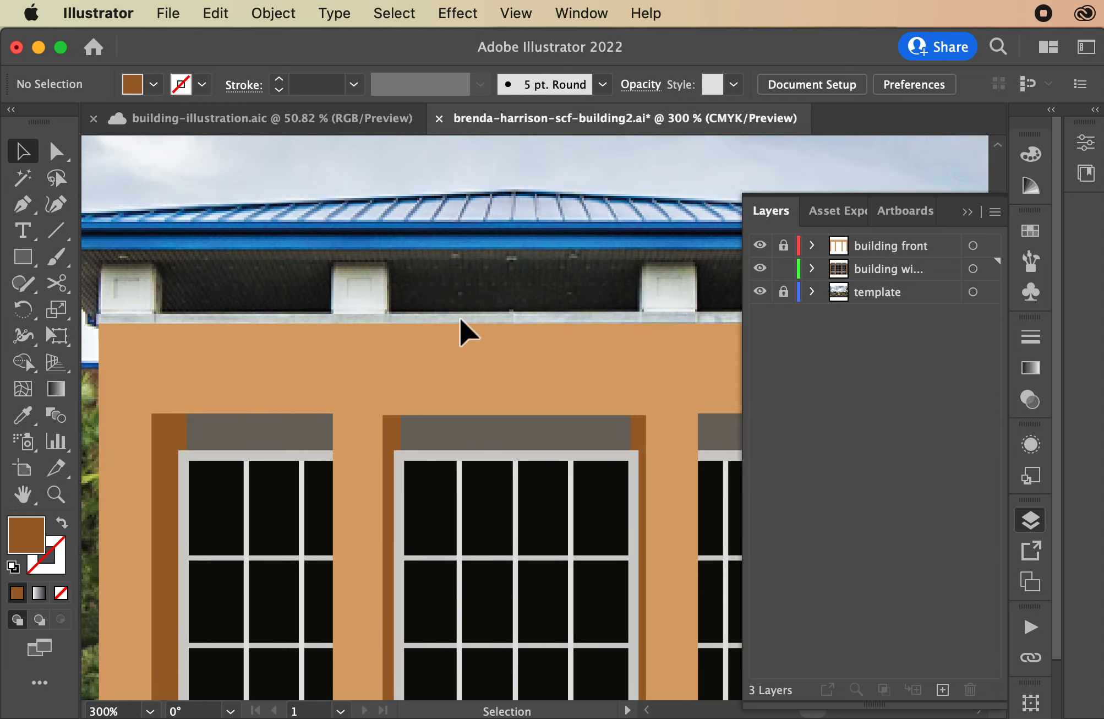
pyautogui.click(900, 252)
pyautogui.click(942, 690)
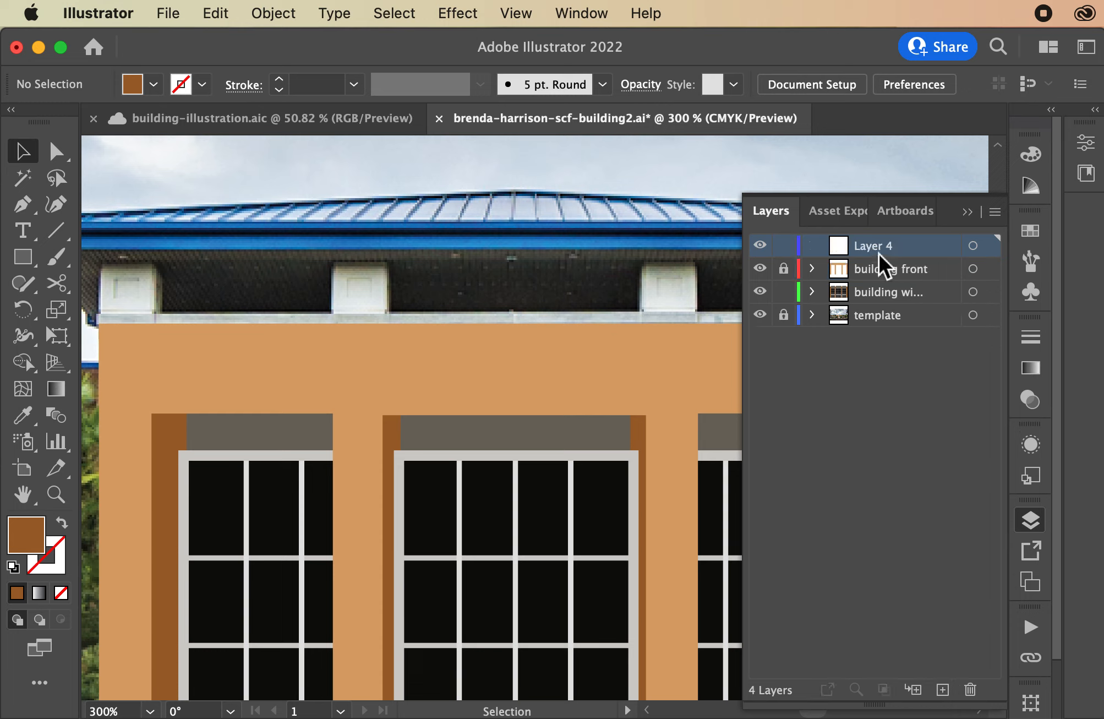
pyautogui.doubleClick(868, 245)
pyautogui.write('roof')
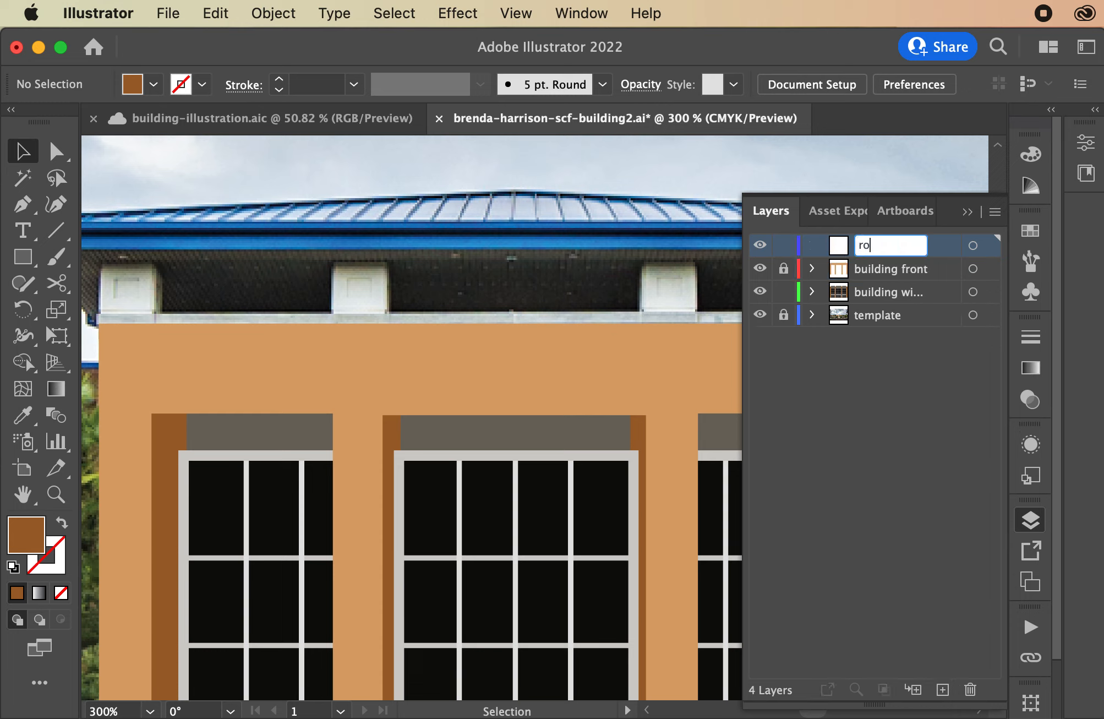
pyautogui.press('Return')
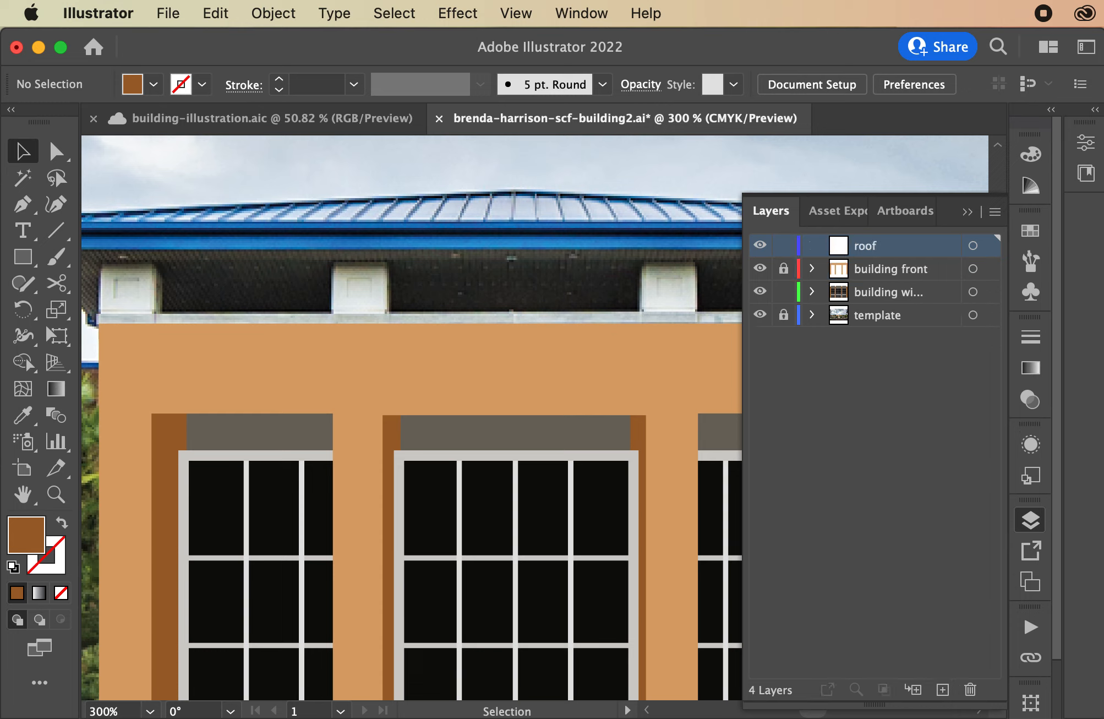
# - Draw a thin rectangle over the ledge above the orange facade and fill it with light gray sampled from the photo
pyautogui.click(966, 213)
pyautogui.hscroll(-3, 614, 292)
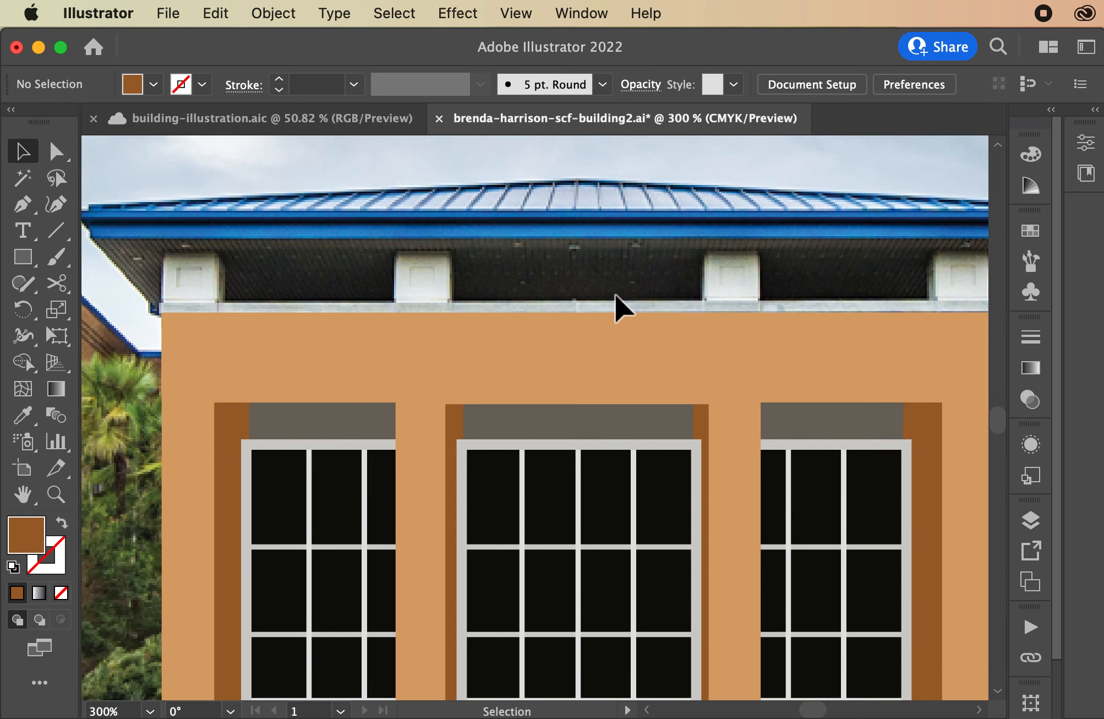
pyautogui.click(23, 260)
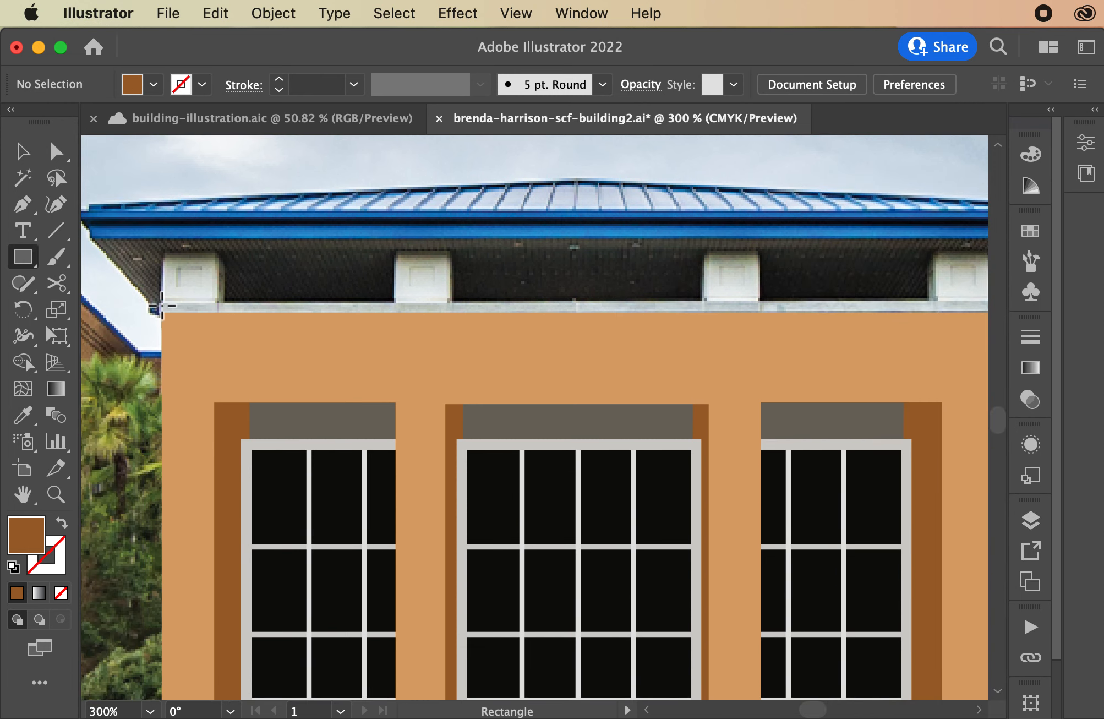
pyautogui.moveTo(172, 306); pyautogui.dragTo(858, 317)
pyautogui.press('i')
pyautogui.click(239, 263)
pyautogui.press('a')
pyautogui.click(330, 253)
pyautogui.press('super+equal')
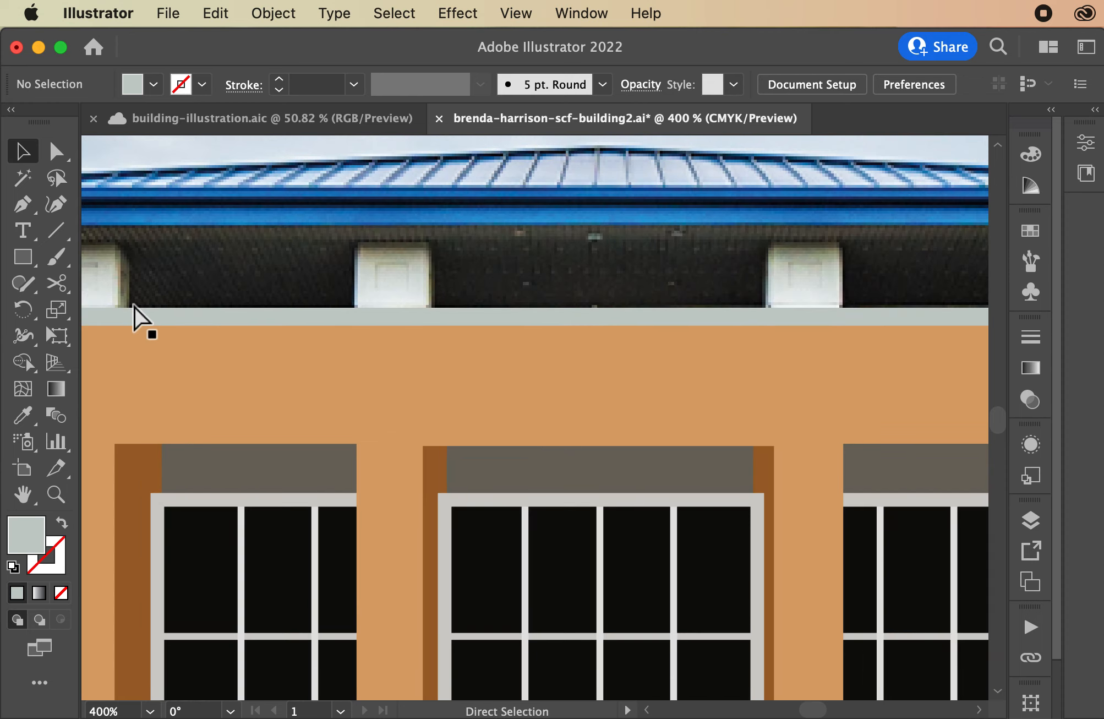
# - Trace the front face of the leftmost roof pillar and its inset panel with two unfilled rectangles stroked in light gray
pyautogui.press('super+equal')
pyautogui.scroll(5, 132, 302)
pyautogui.hscroll(-8, 132, 302)
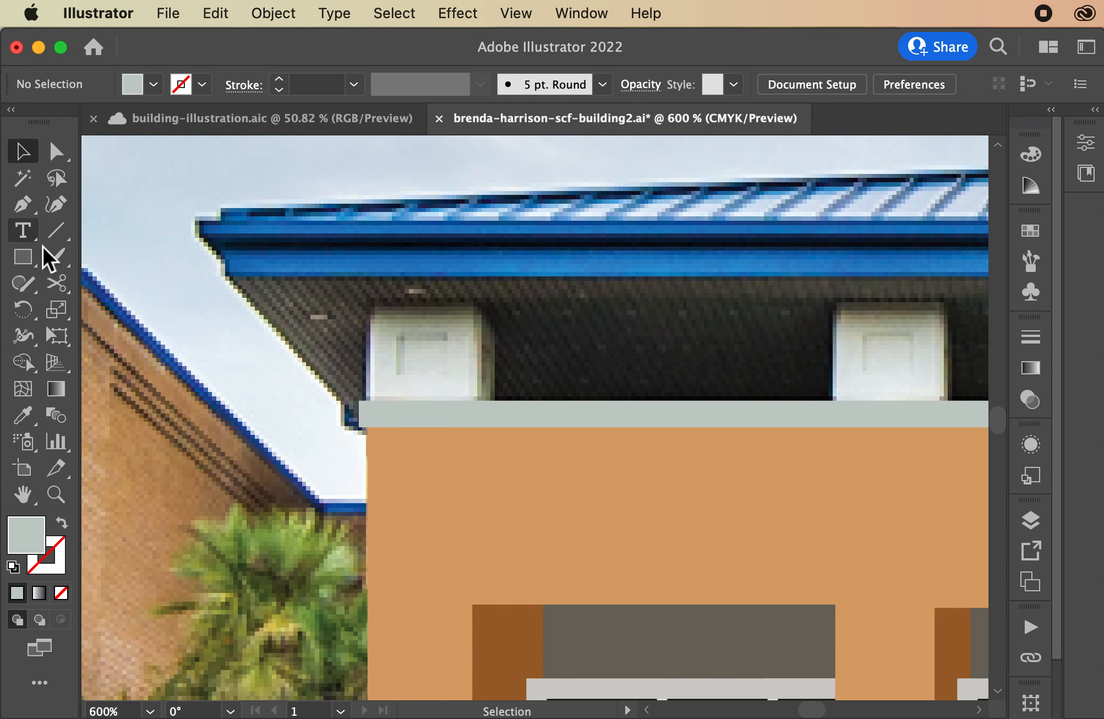
pyautogui.scroll(-2, 377, 368)
pyautogui.hscroll(1, 377, 368)
pyautogui.scroll(-1, 377, 368)
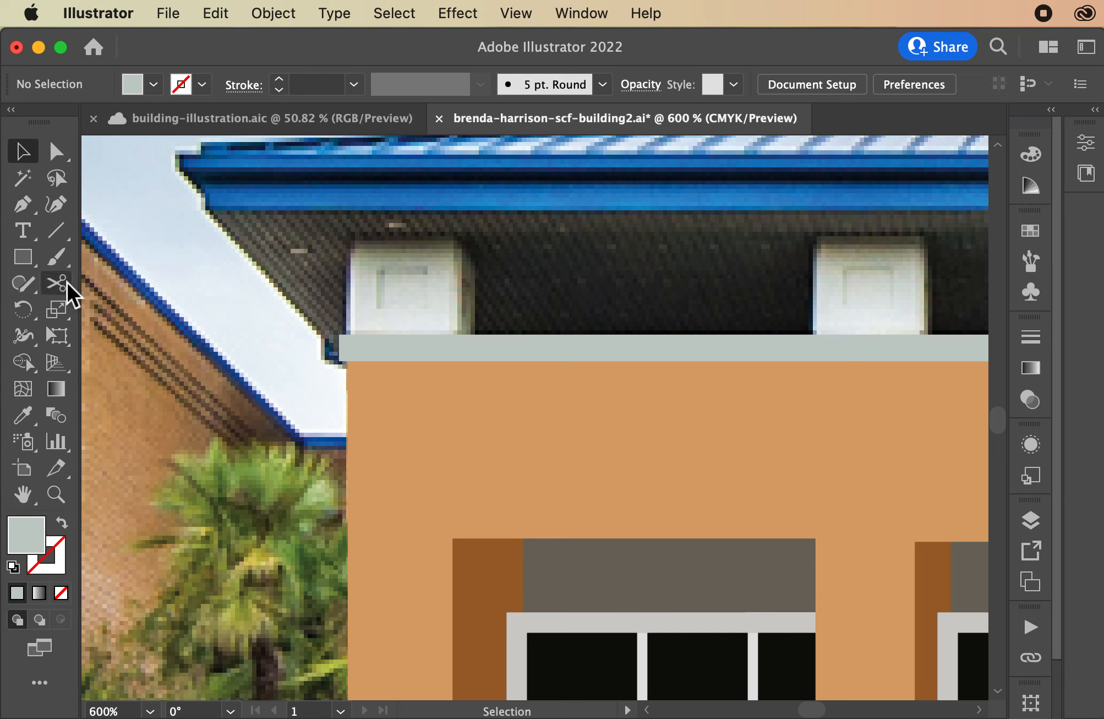
pyautogui.click(21, 259)
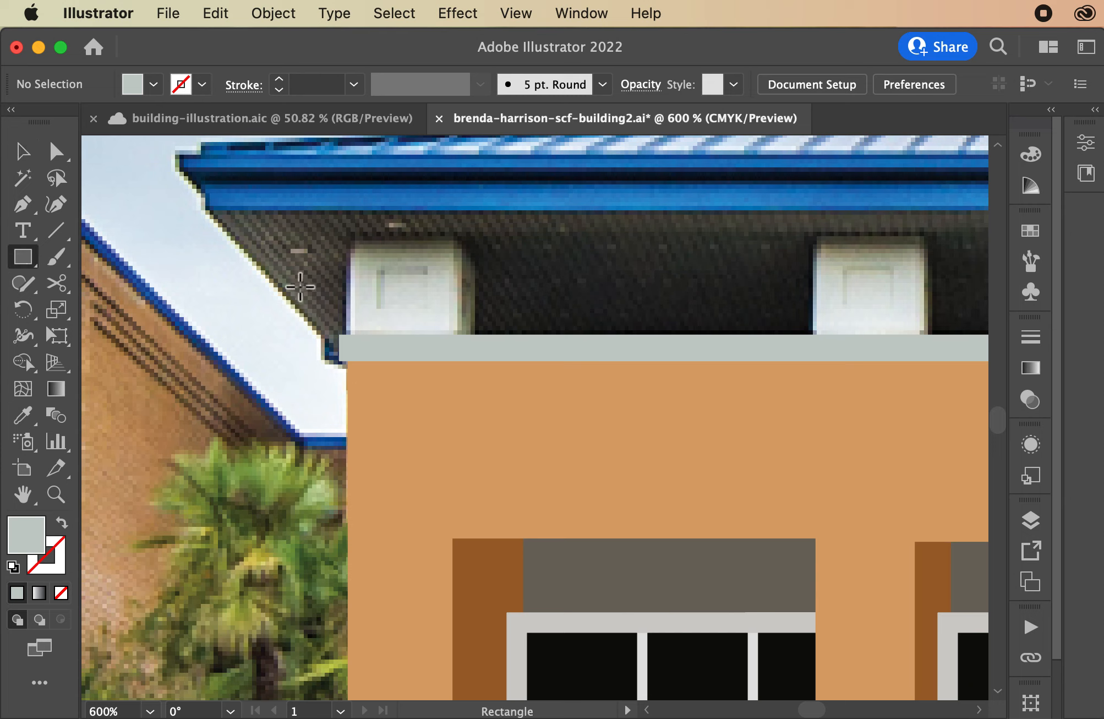
pyautogui.moveTo(347, 237); pyautogui.dragTo(461, 339)
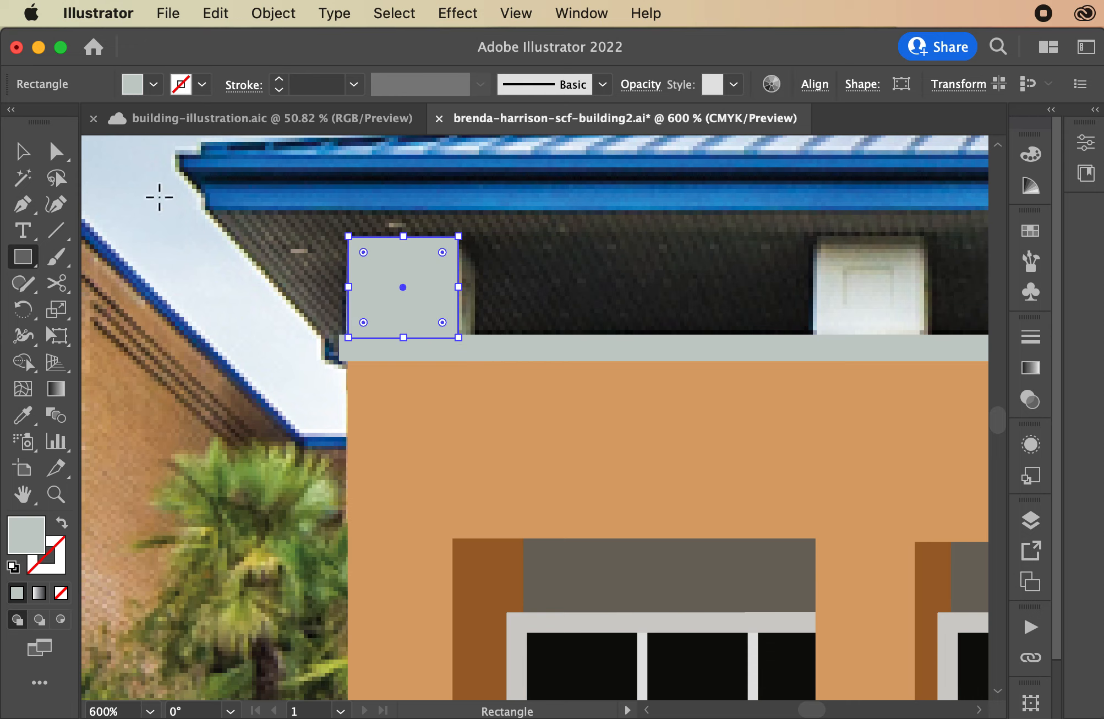
pyautogui.click(61, 523)
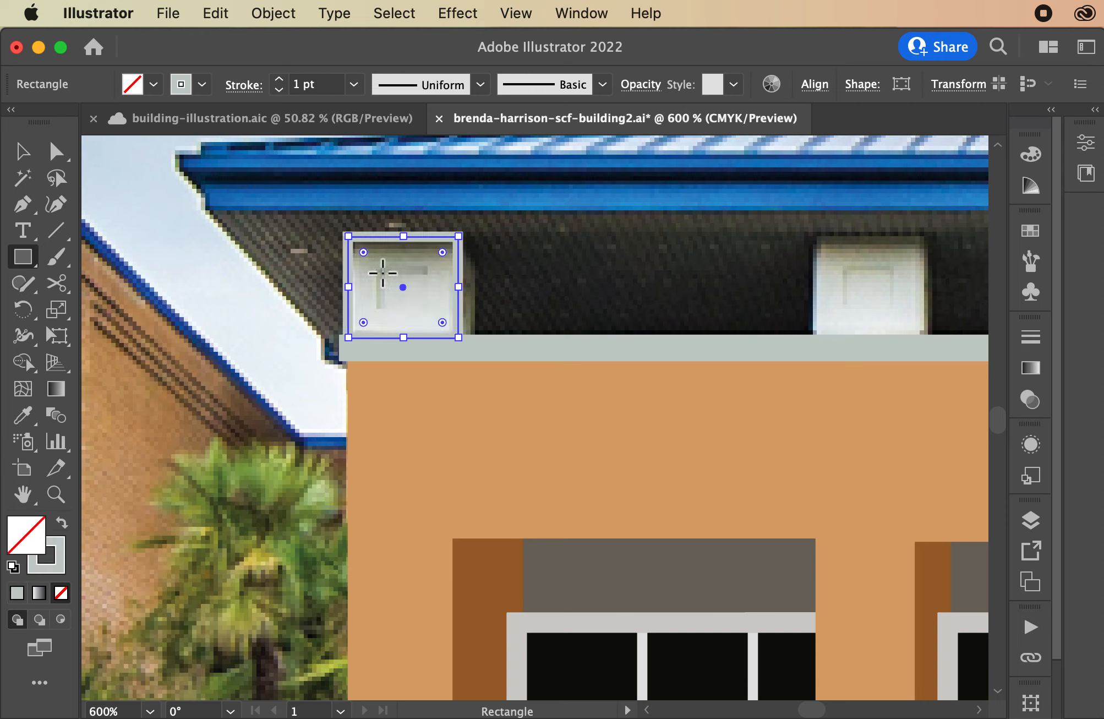
pyautogui.moveTo(377, 268); pyautogui.dragTo(432, 315)
# - Draw a narrow rectangle over the right side of the leftmost pillar and lower its top corners to form a slanted top edge
pyautogui.press('super+equal')
pyautogui.press('super+equal')
pyautogui.moveTo(510, 360); pyautogui.dragTo(548, 571)
pyautogui.press('a')
pyautogui.click(548, 359)
pyautogui.press('Down')
pyautogui.press('Down')
pyautogui.press('Down')
pyautogui.click(511, 359)
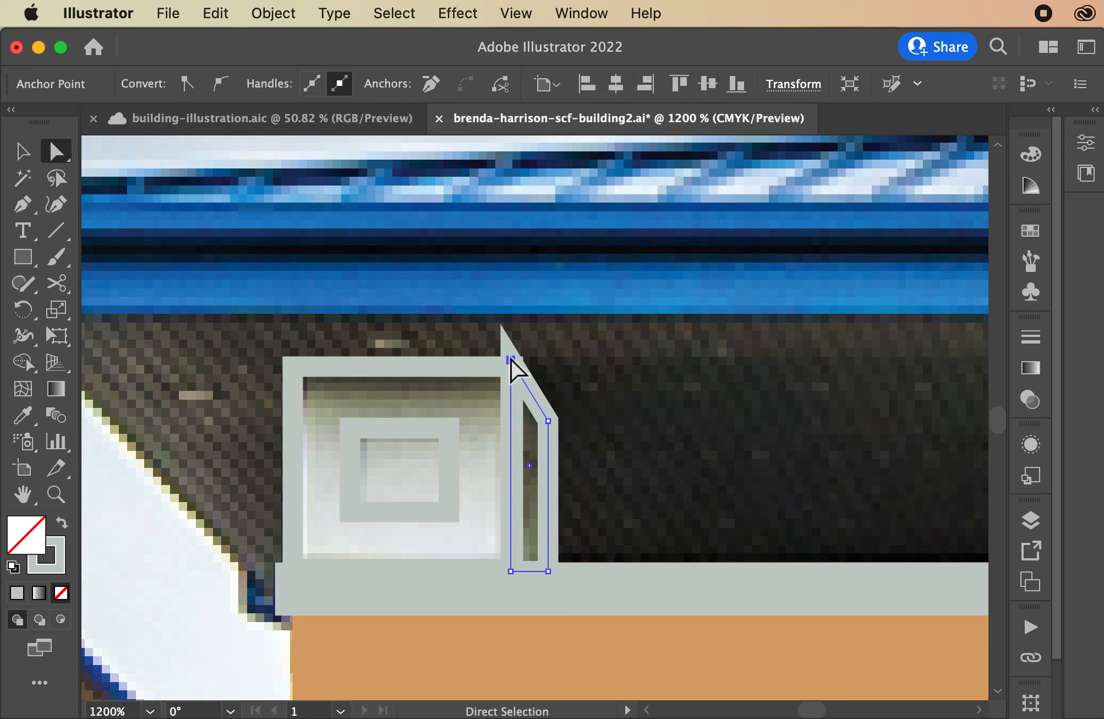
pyautogui.press('Down')
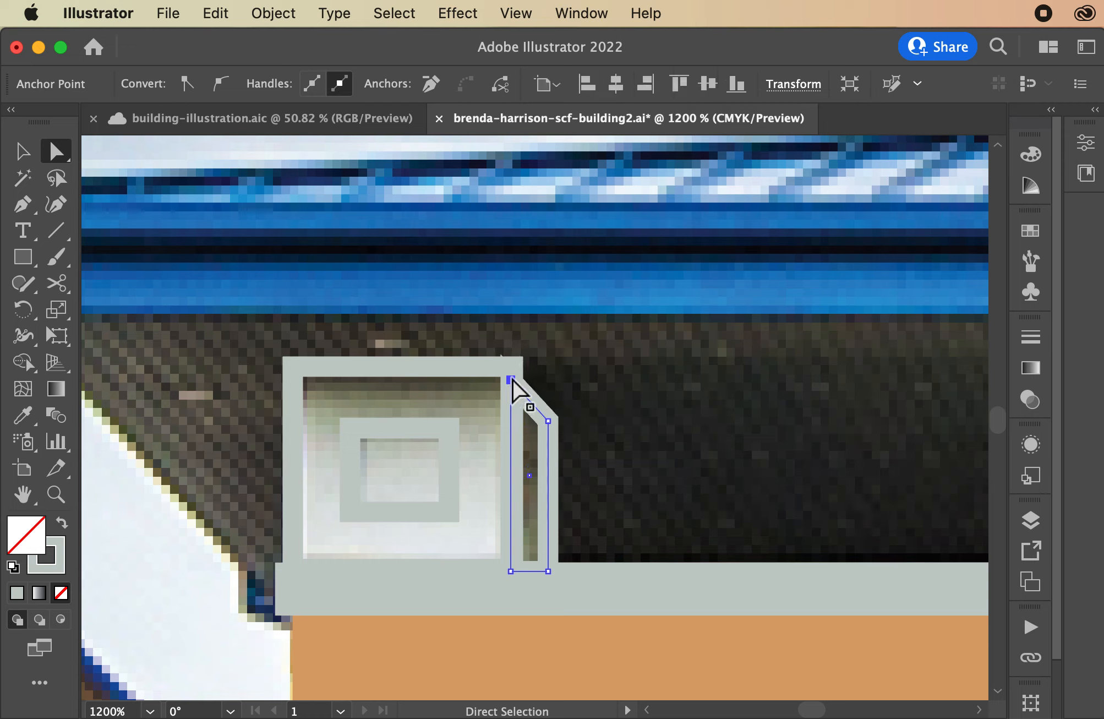
pyautogui.moveTo(511, 380)
pyautogui.mouseDown()
pyautogui.moveTo(506, 363)
pyautogui.moveTo(511, 372)
pyautogui.mouseUp()
# - Swap stroke and fill on the pillar's side face and front face so both become solid light gray shapes
pyautogui.click(23, 150)
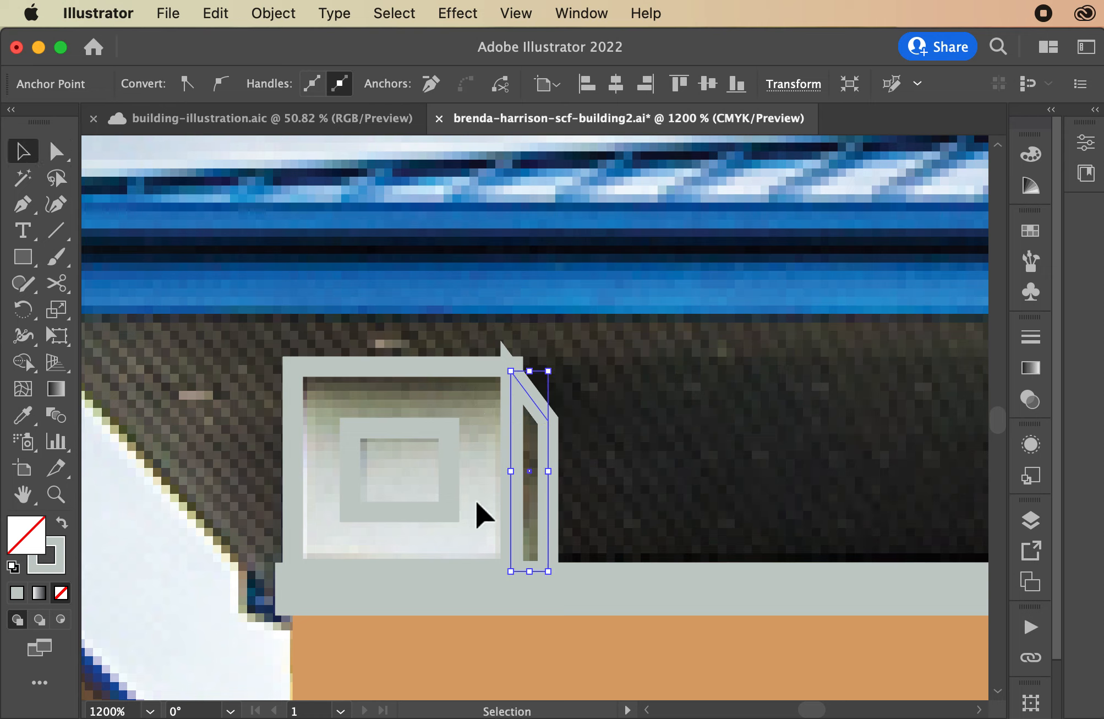
pyautogui.click(61, 522)
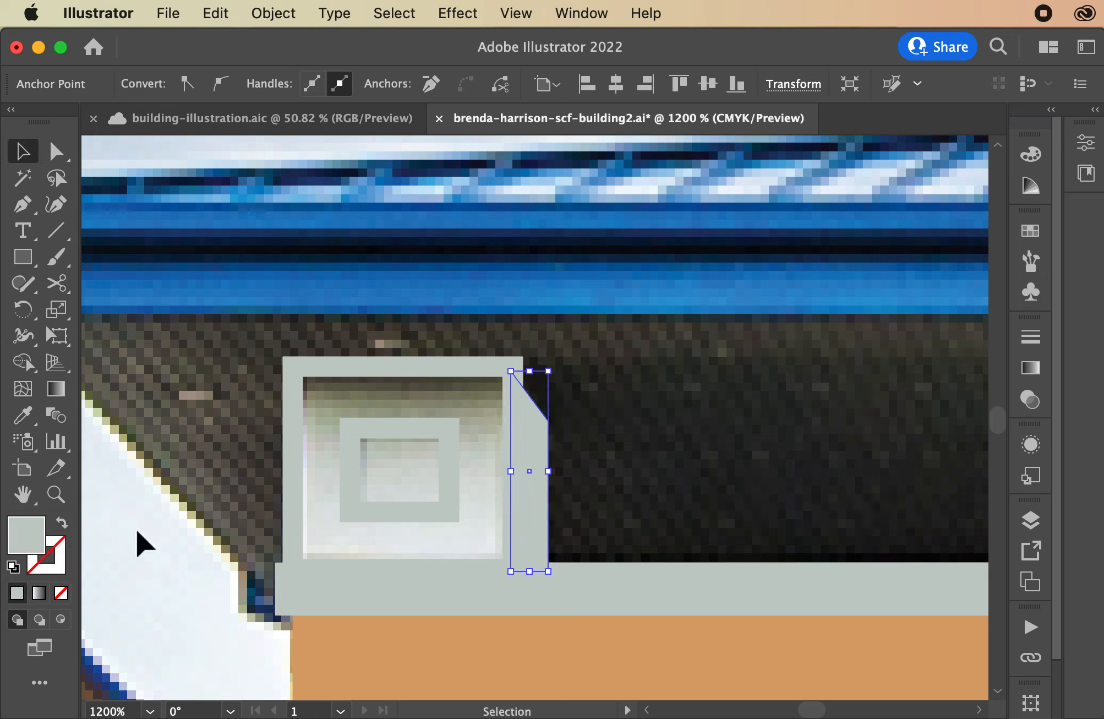
pyautogui.click(383, 369)
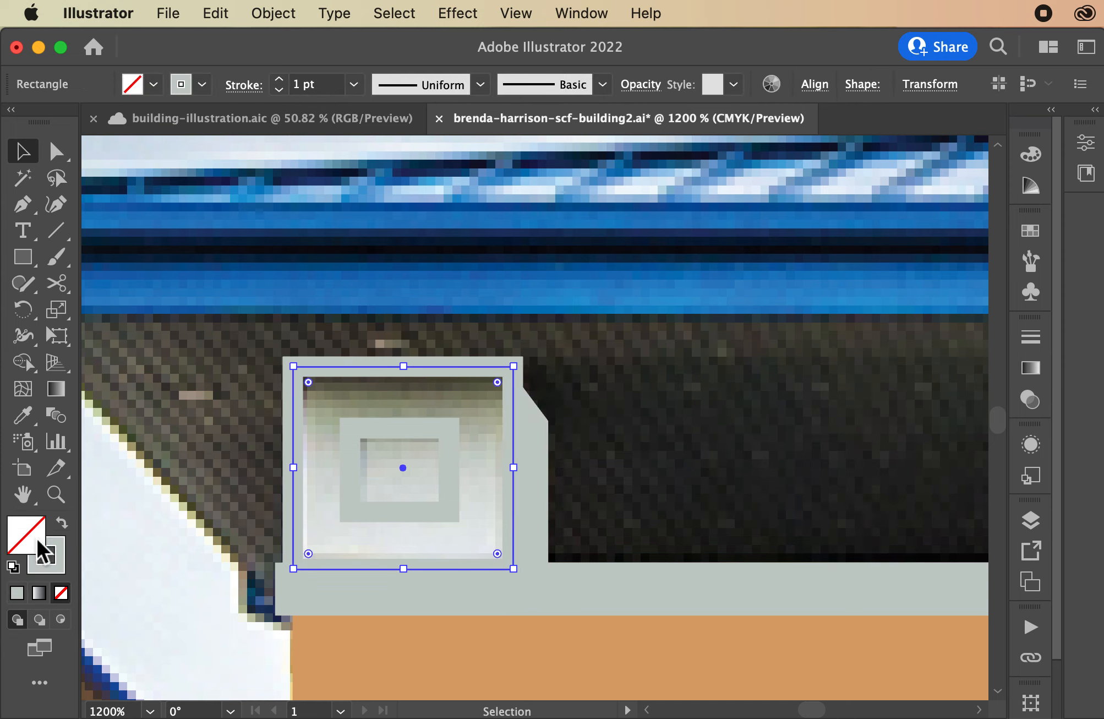
pyautogui.click(61, 522)
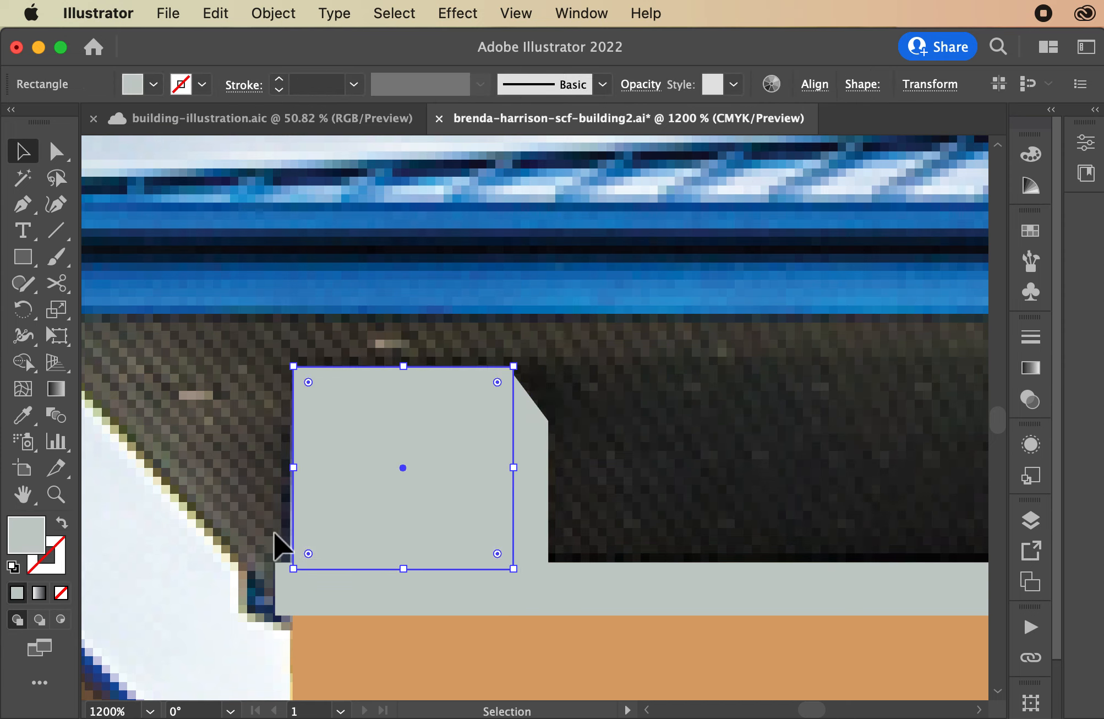
# - Recolor the stroke of the pillar's inset panel rectangle to medium gray #9FA09F
pyautogui.click(351, 478)
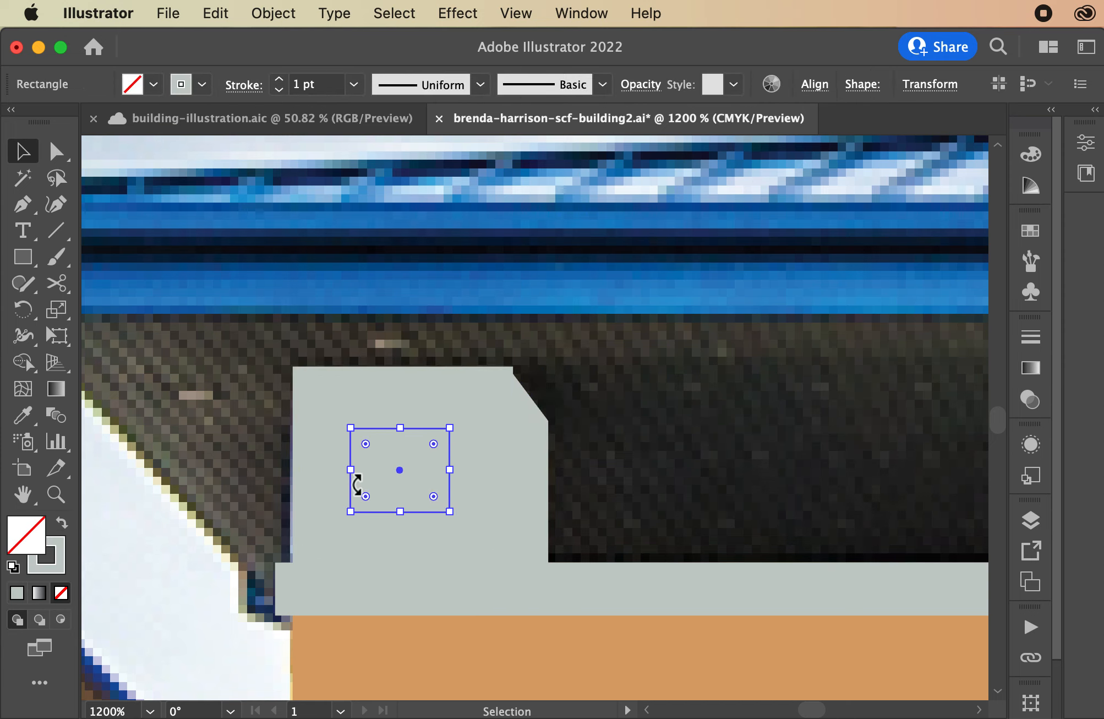
pyautogui.doubleClick(61, 569)
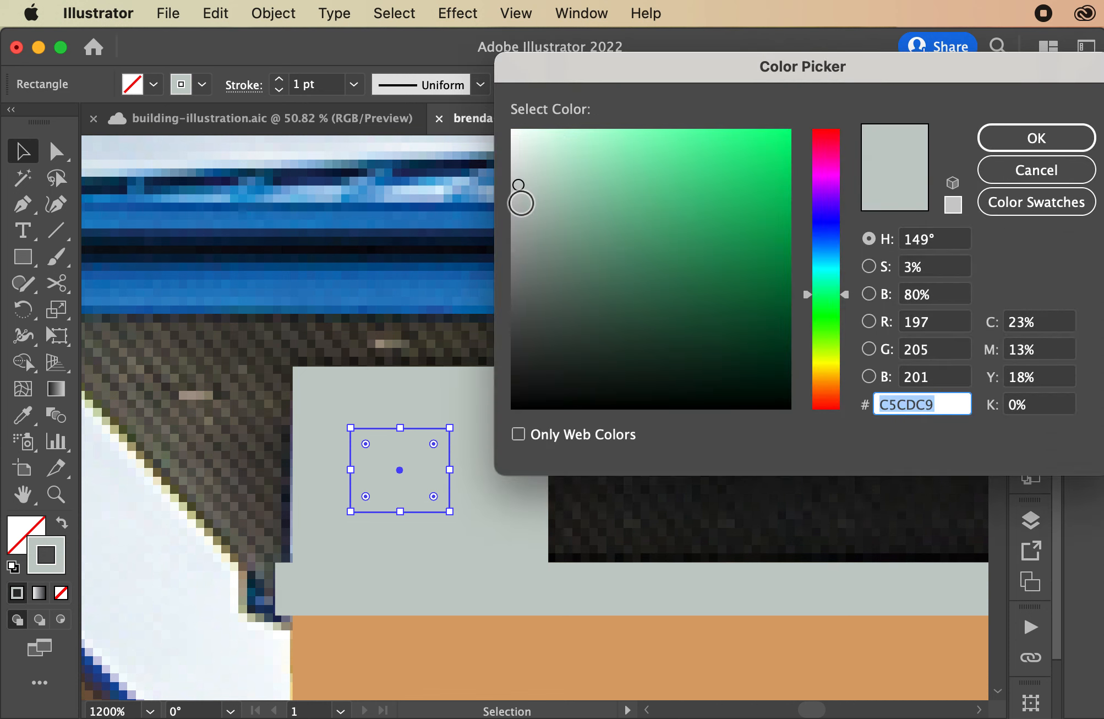
pyautogui.moveTo(521, 204); pyautogui.dragTo(520, 255)
pyautogui.click(1044, 144)
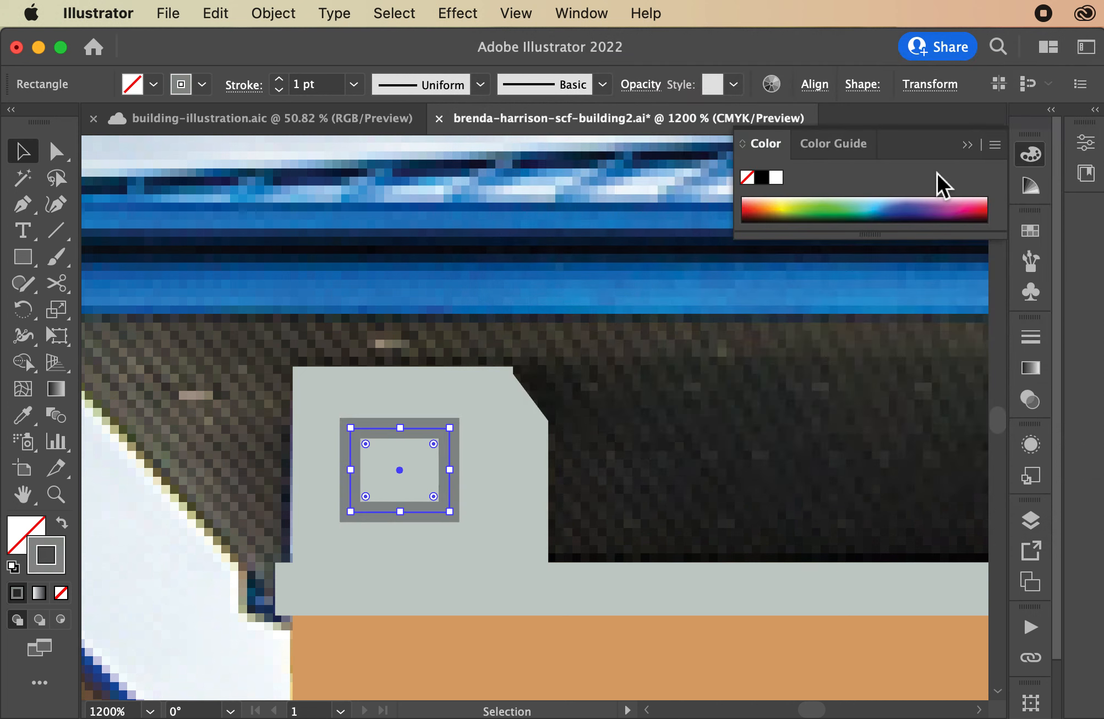
pyautogui.doubleClick(55, 557)
pyautogui.click(517, 236)
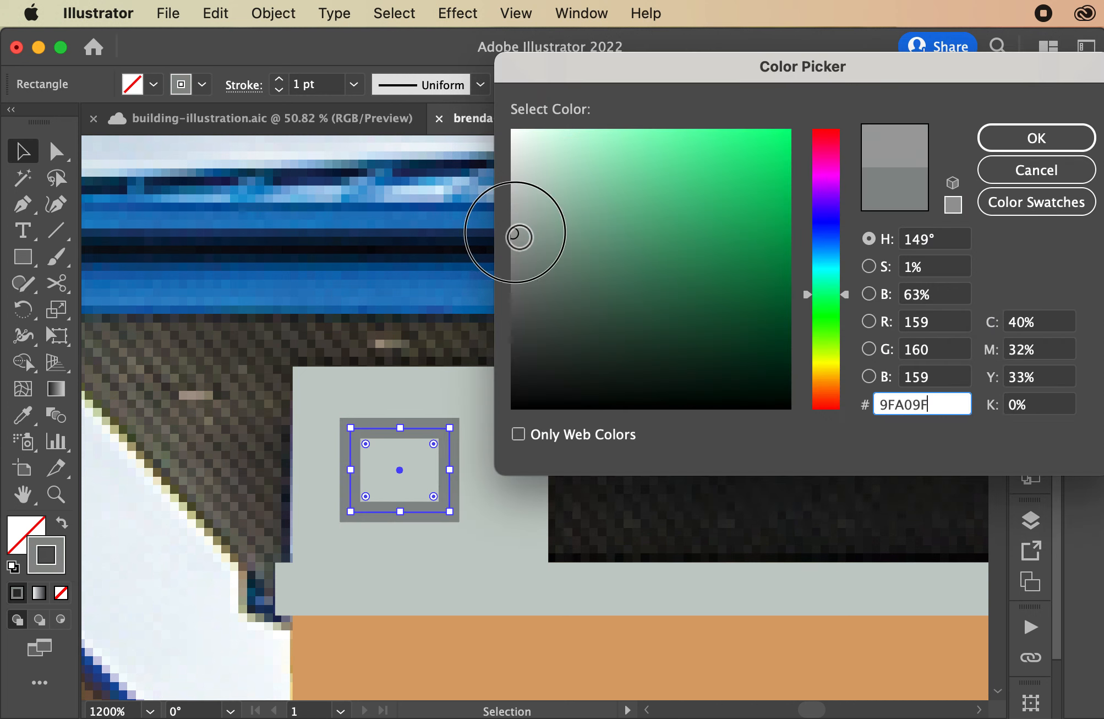
pyautogui.click(1000, 144)
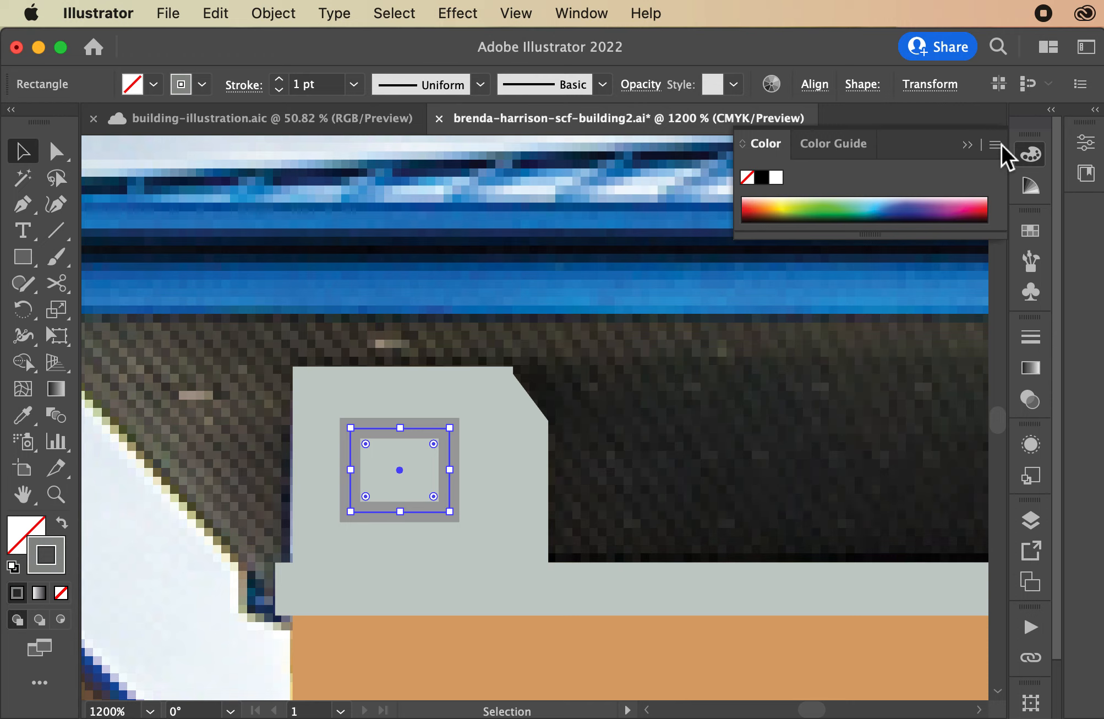
# - Fill the pillar's slanted side face with a darker gray, keep it in place, and clear the selection
pyautogui.click(536, 435)
pyautogui.moveTo(535, 431); pyautogui.dragTo(621, 431)
pyautogui.press('super+z')
pyautogui.press('super+minus')
pyautogui.press('super+minus')
pyautogui.press('super+minus')
pyautogui.press('super+minus')
pyautogui.press('super+minus')
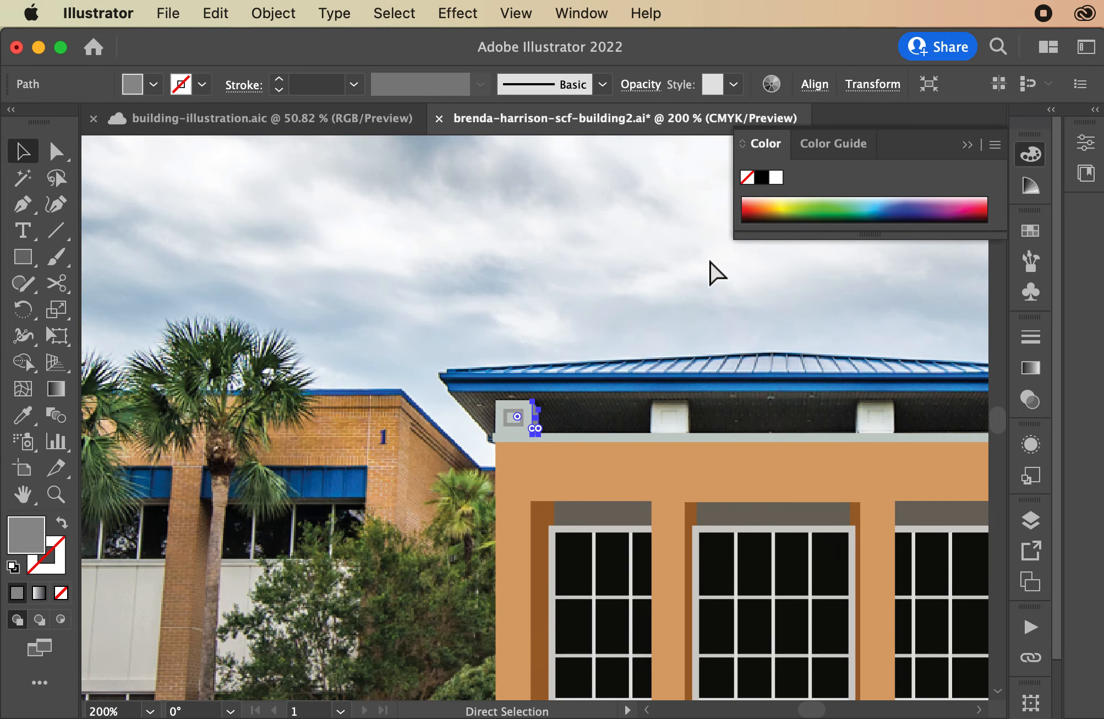
pyautogui.press('super+plus')
pyautogui.click(598, 254)
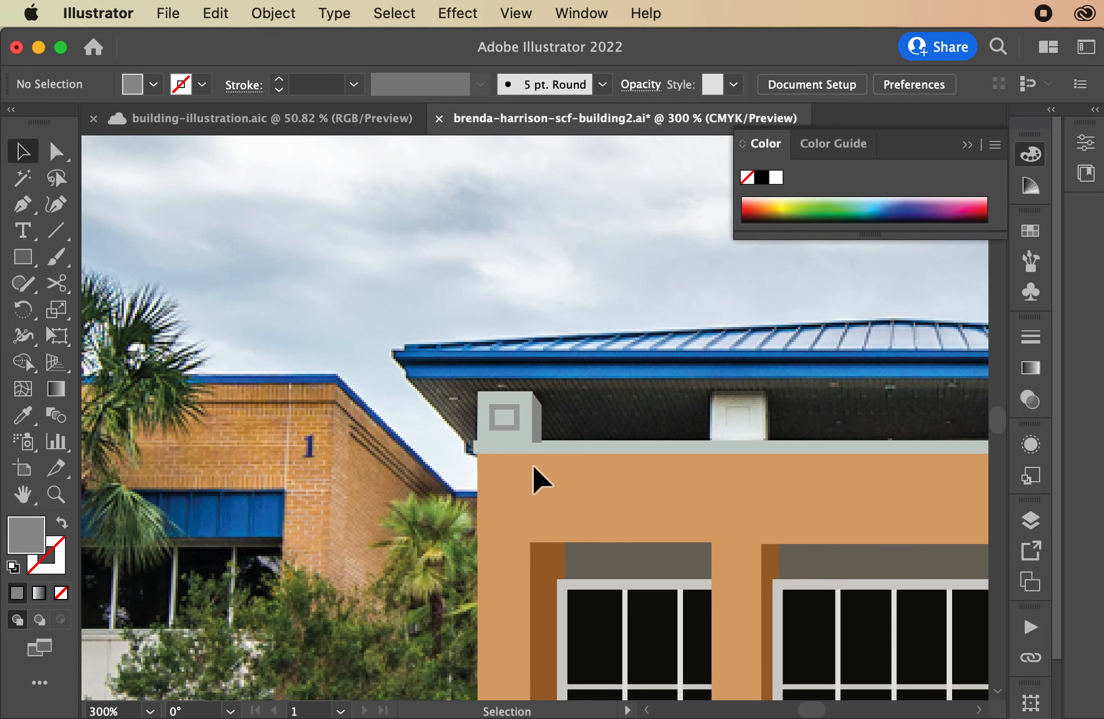
# - Lighten the fill of the long ledge rectangle to #D9DDDA and deselect it
pyautogui.click(562, 440)
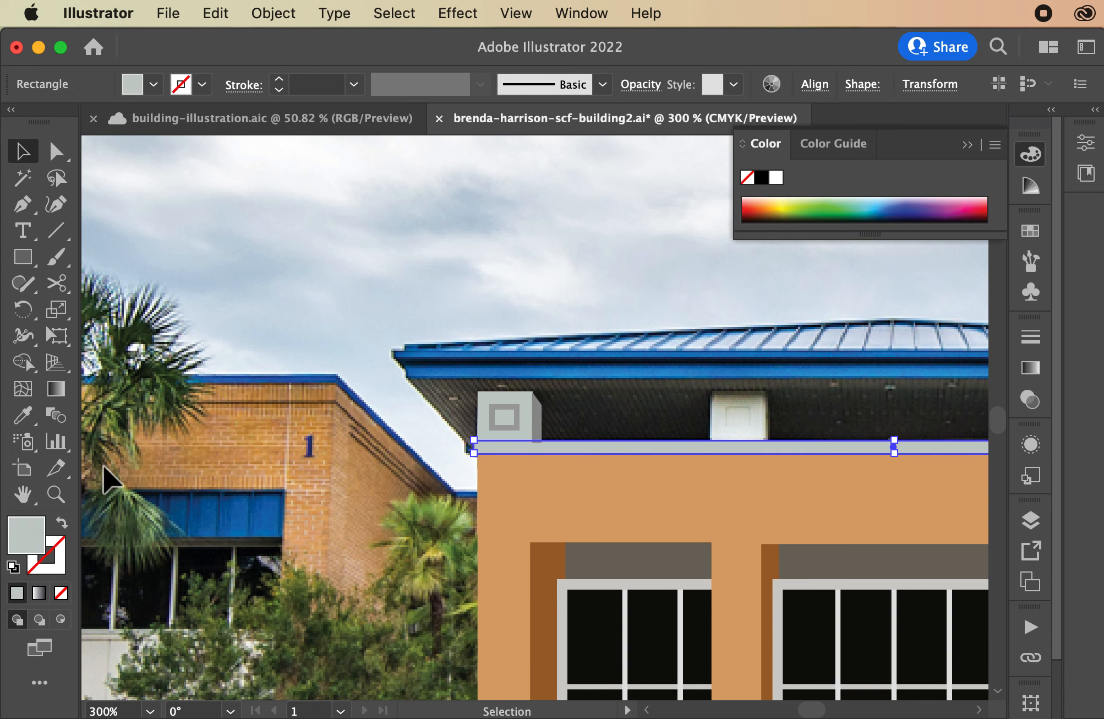
pyautogui.doubleClick(29, 529)
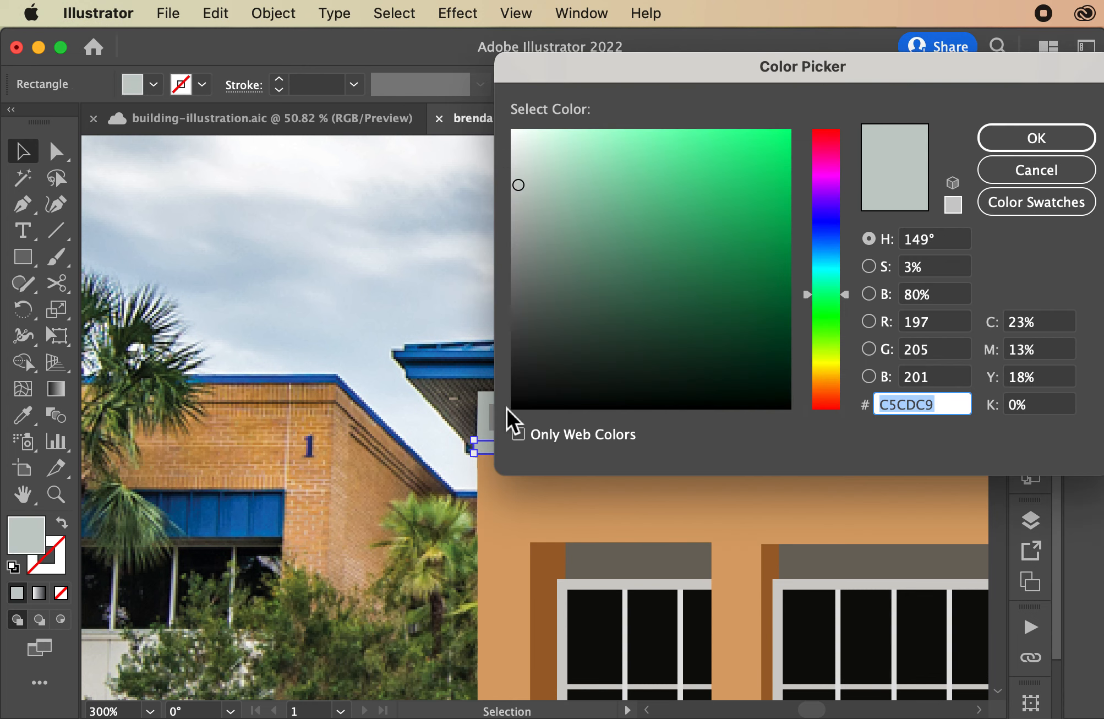
pyautogui.click(511, 152)
pyautogui.click(518, 165)
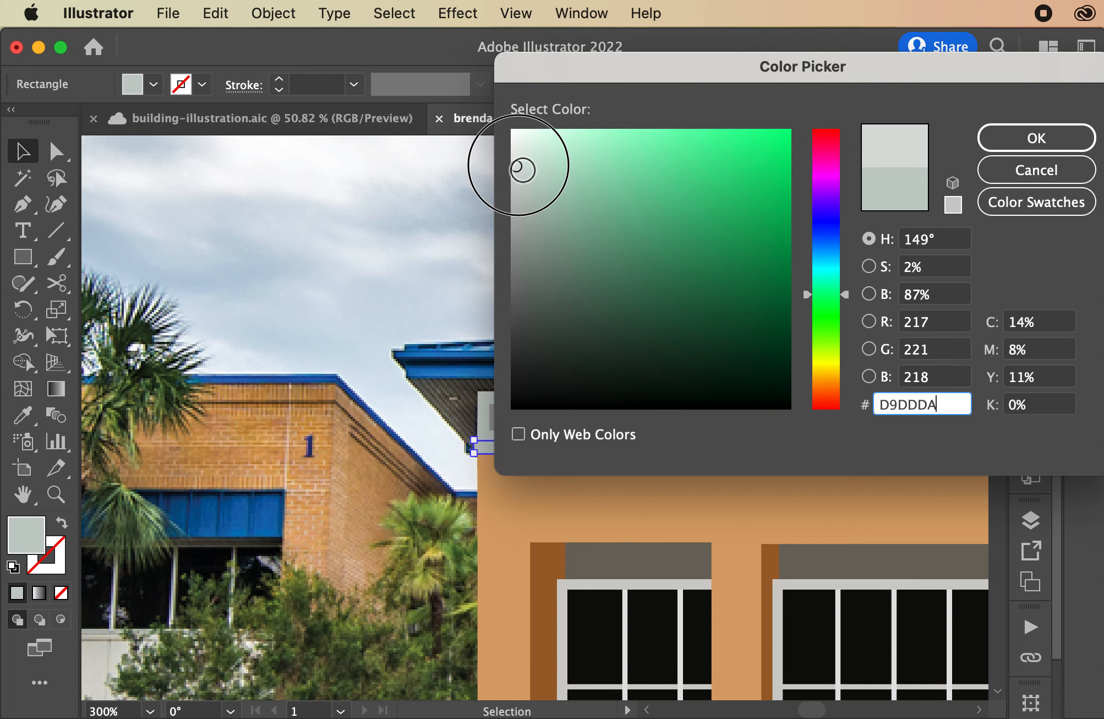
pyautogui.click(1034, 142)
pyautogui.click(369, 214)
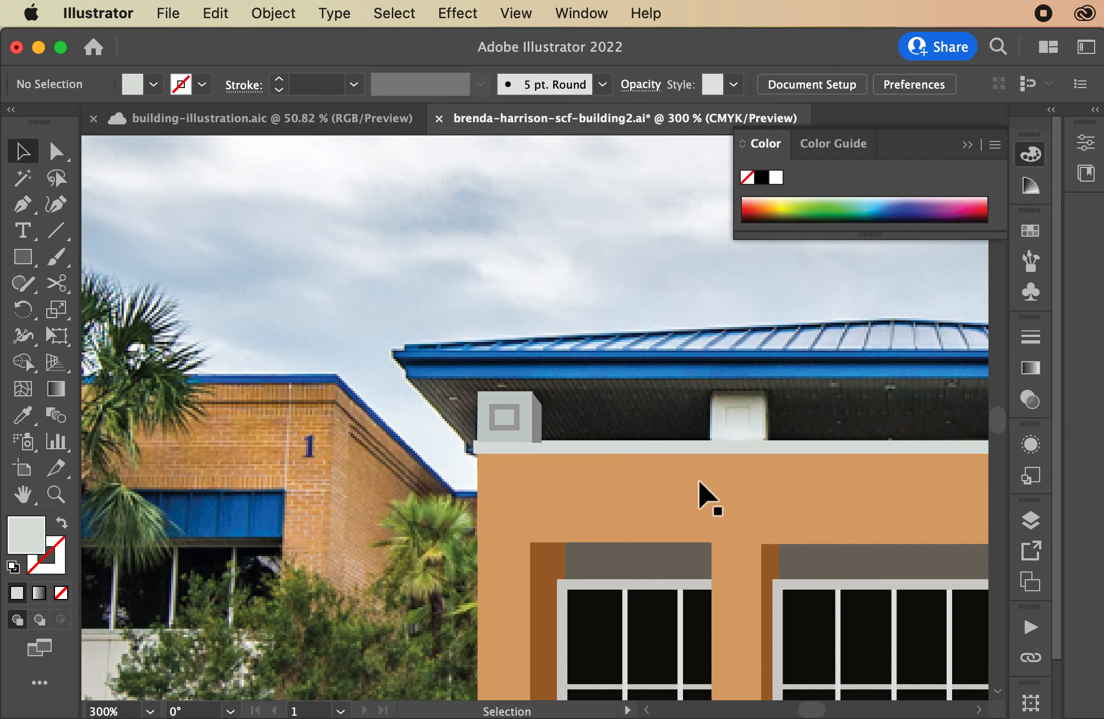
# - Split the inset panel's outline at its lower-left and upper-right corners with the Scissors tool
pyautogui.hscroll(5, 737, 475)
pyautogui.hscroll(5, 752, 410)
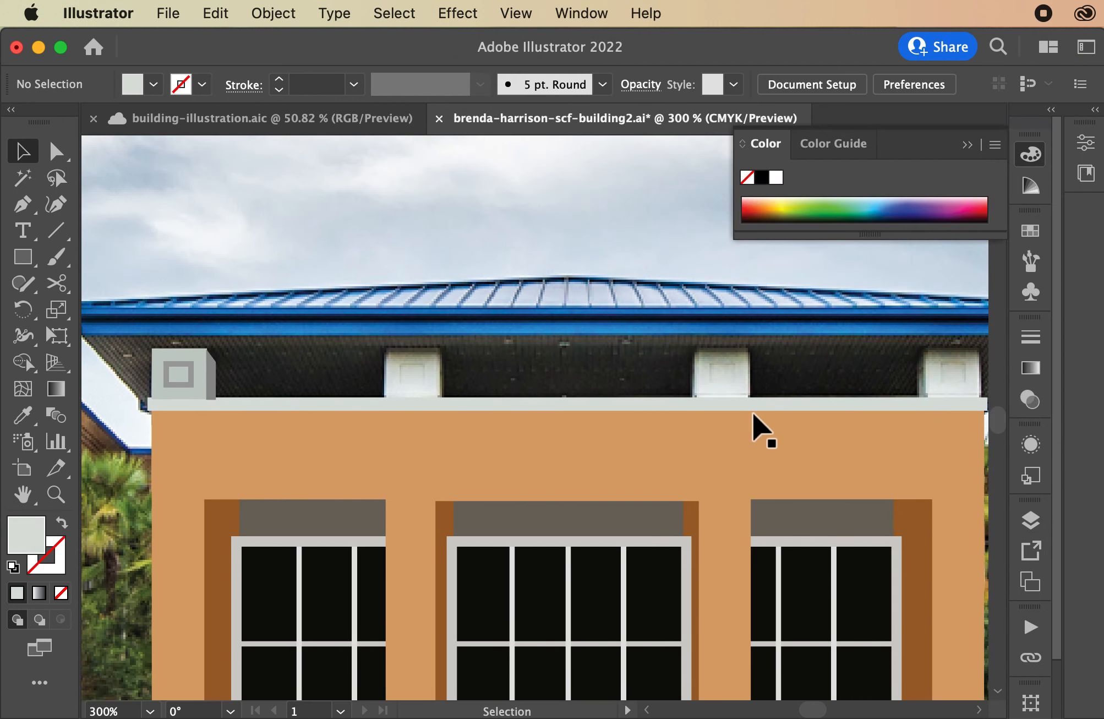
pyautogui.press('super+equal')
pyautogui.hscroll(-4, 754, 417)
pyautogui.scroll(2, 753, 417)
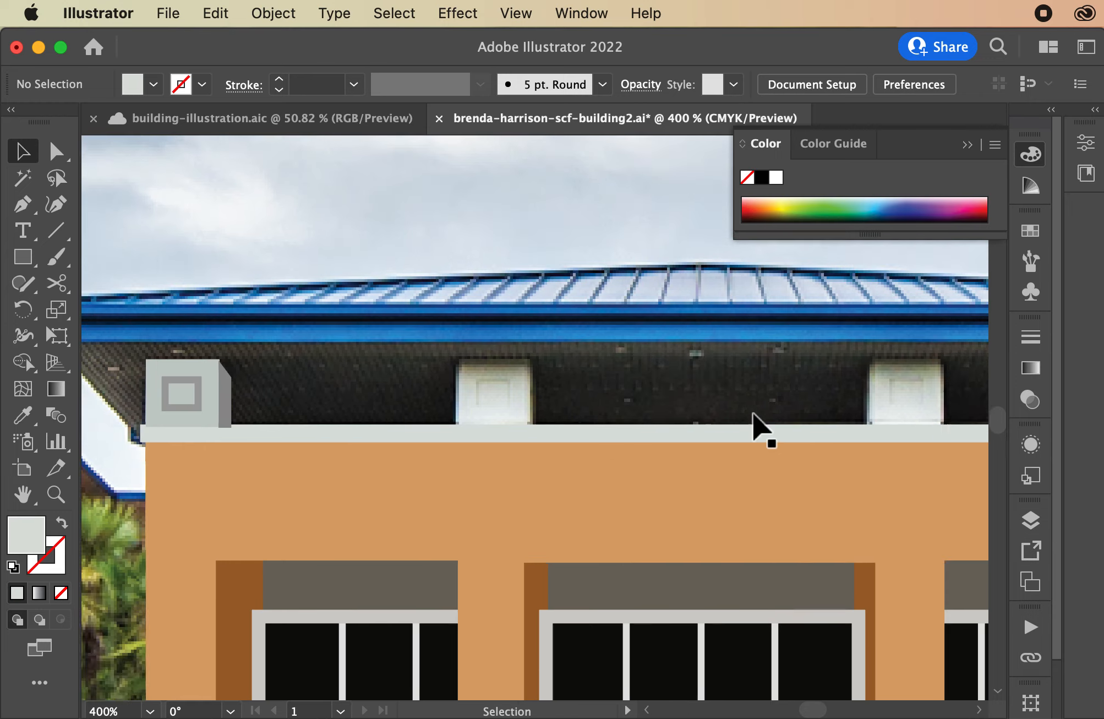
pyautogui.moveTo(206, 380); pyautogui.dragTo(323, 452)
pyautogui.click(324, 451)
pyautogui.press('super+equal')
pyautogui.press('super+equal')
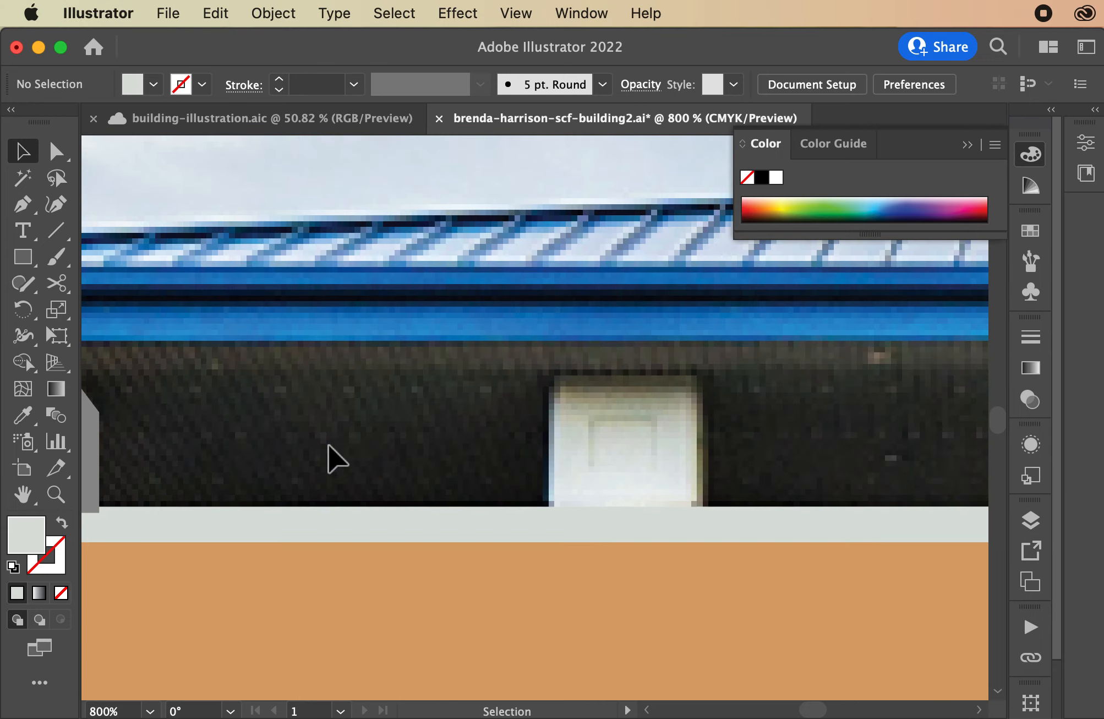
pyautogui.hscroll(-8, 328, 446)
pyautogui.scroll(1, 328, 447)
pyautogui.click(246, 480)
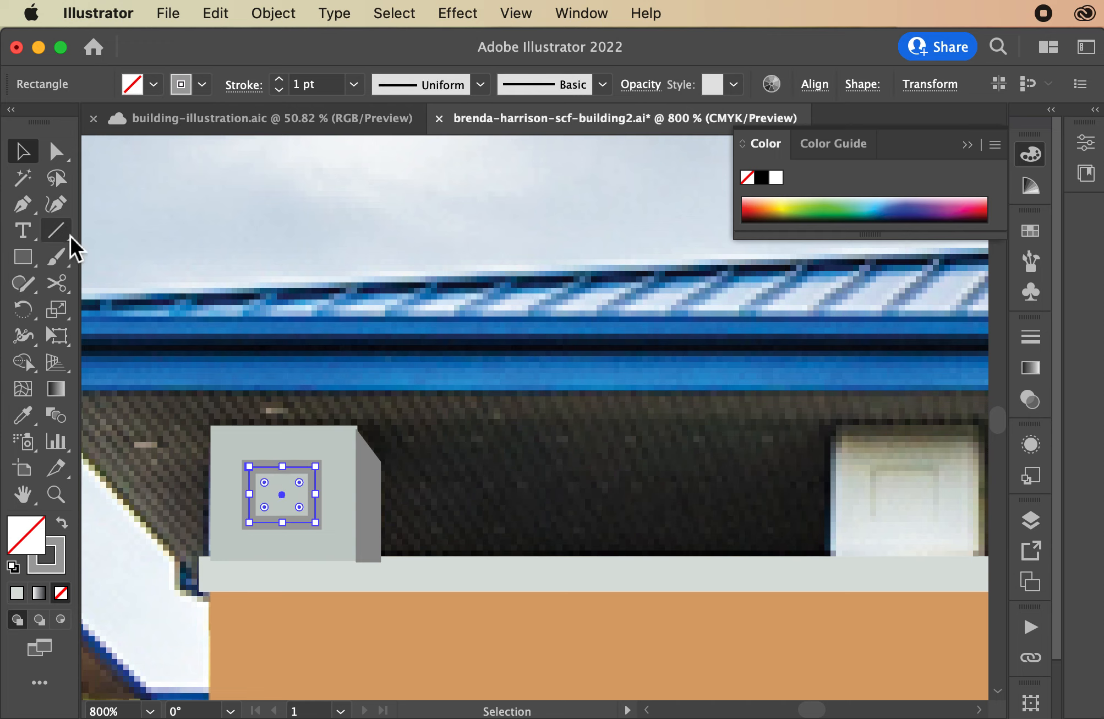
pyautogui.click(61, 283)
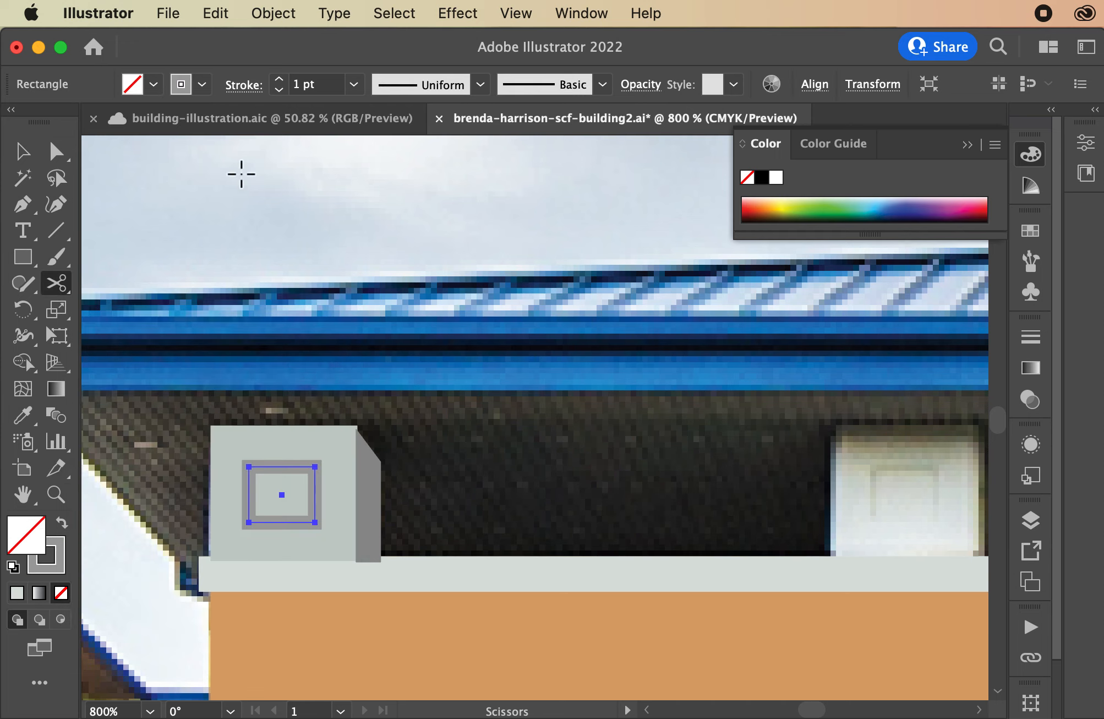
pyautogui.click(249, 521)
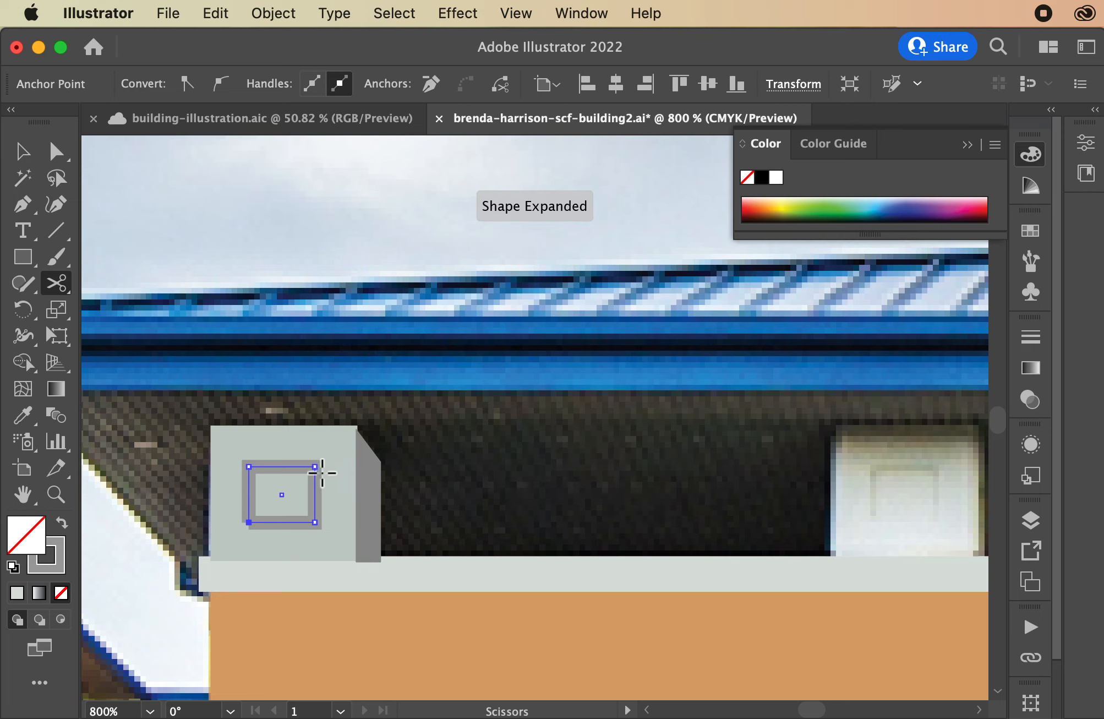
pyautogui.click(315, 467)
pyautogui.click(25, 151)
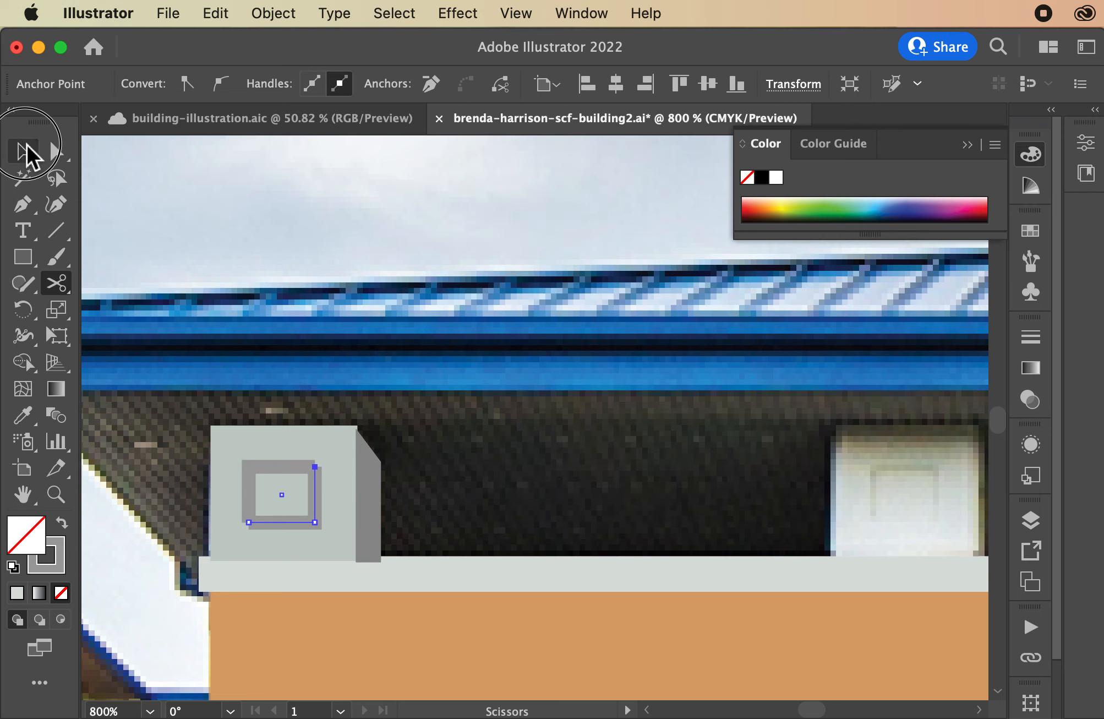
# - Set the stroke of the lower-right half of the split inset outline to light gray #DBDBDB
pyautogui.press('super+equal')
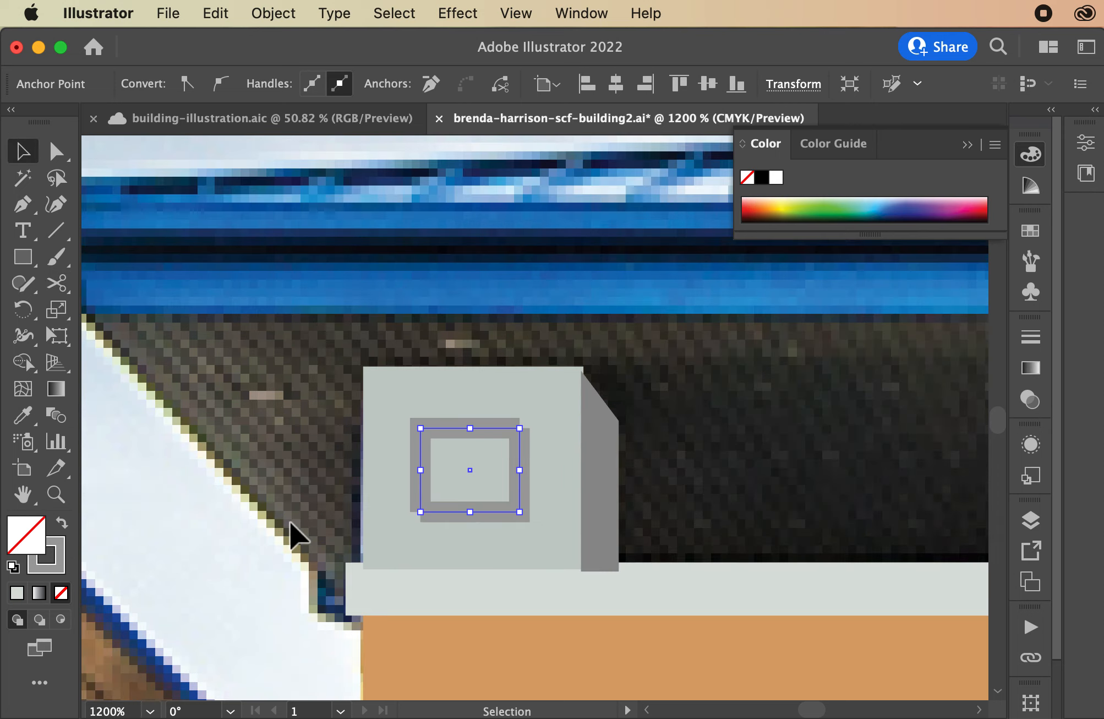
pyautogui.click(448, 512)
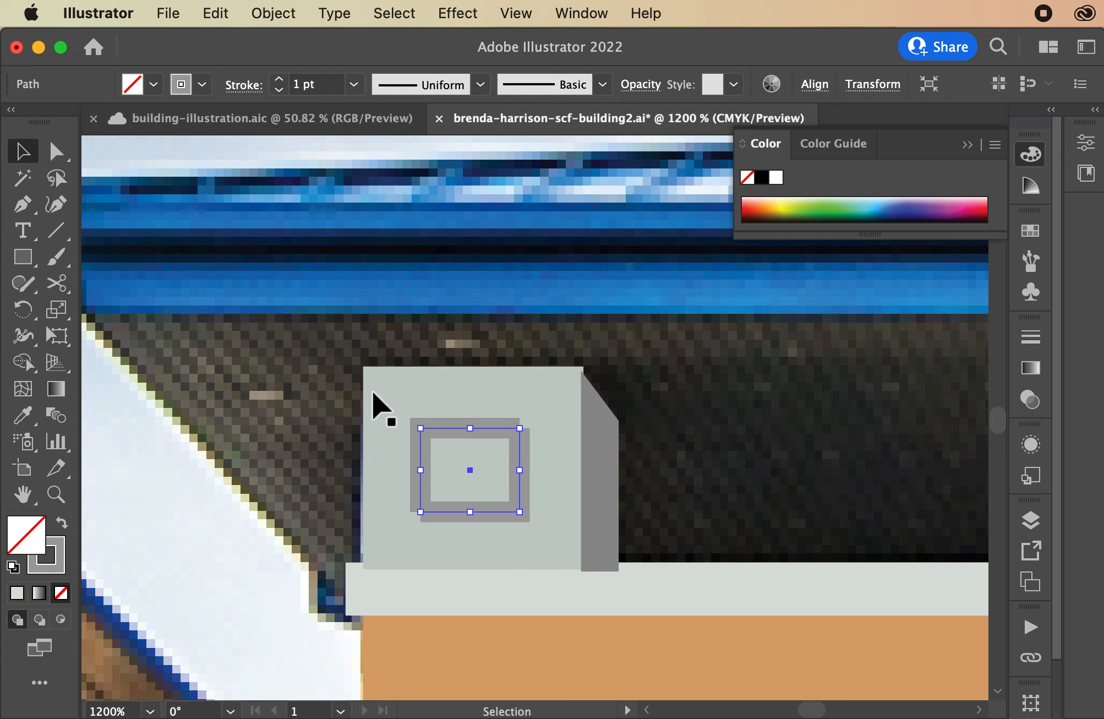
pyautogui.doubleClick(46, 565)
pyautogui.click(386, 322)
pyautogui.press('Return')
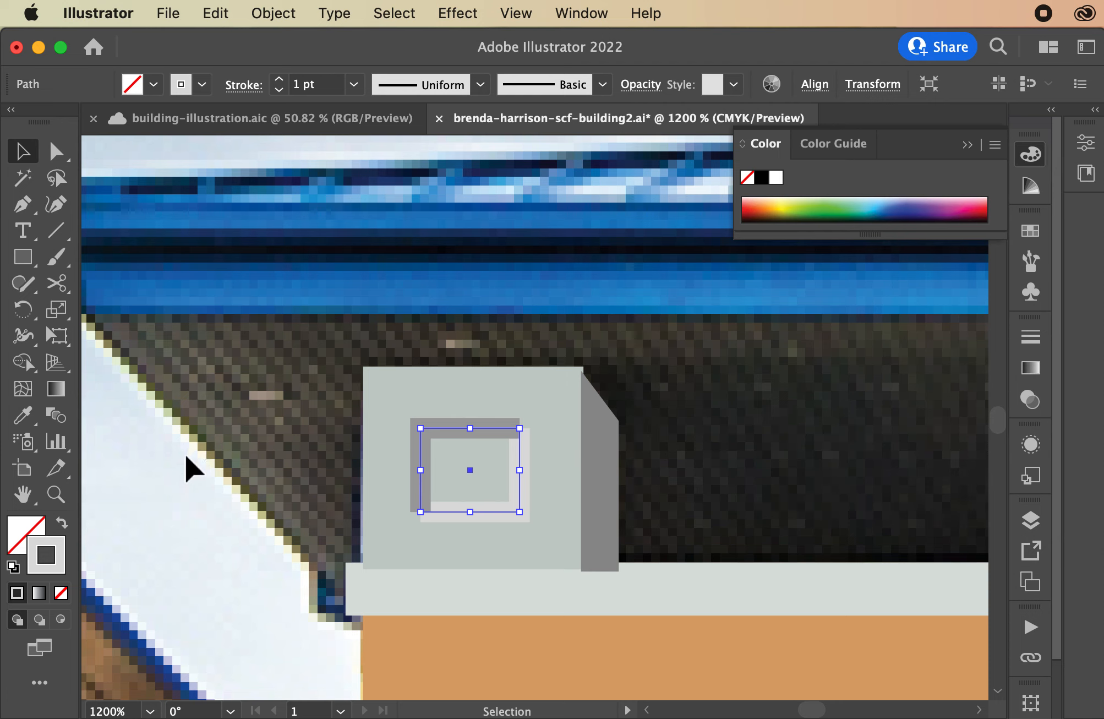
# - Choose a slightly lighter gray for the inset's lower-right stroke and clear the selection
pyautogui.doubleClick(63, 558)
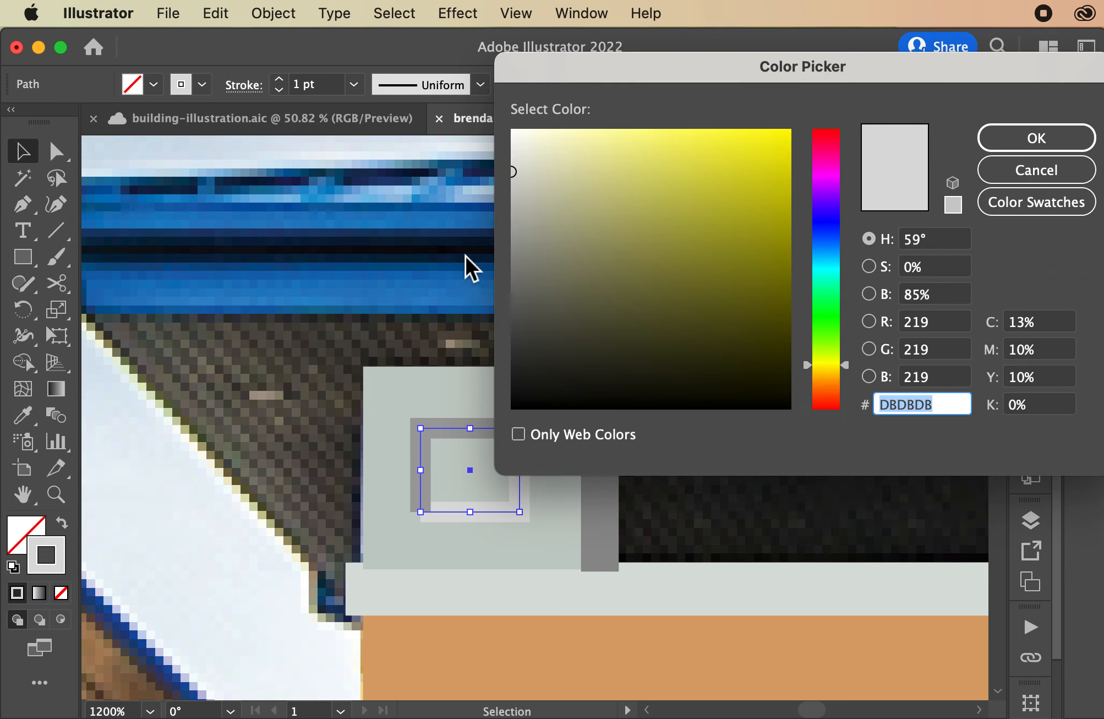
pyautogui.click(513, 157)
pyautogui.click(1036, 138)
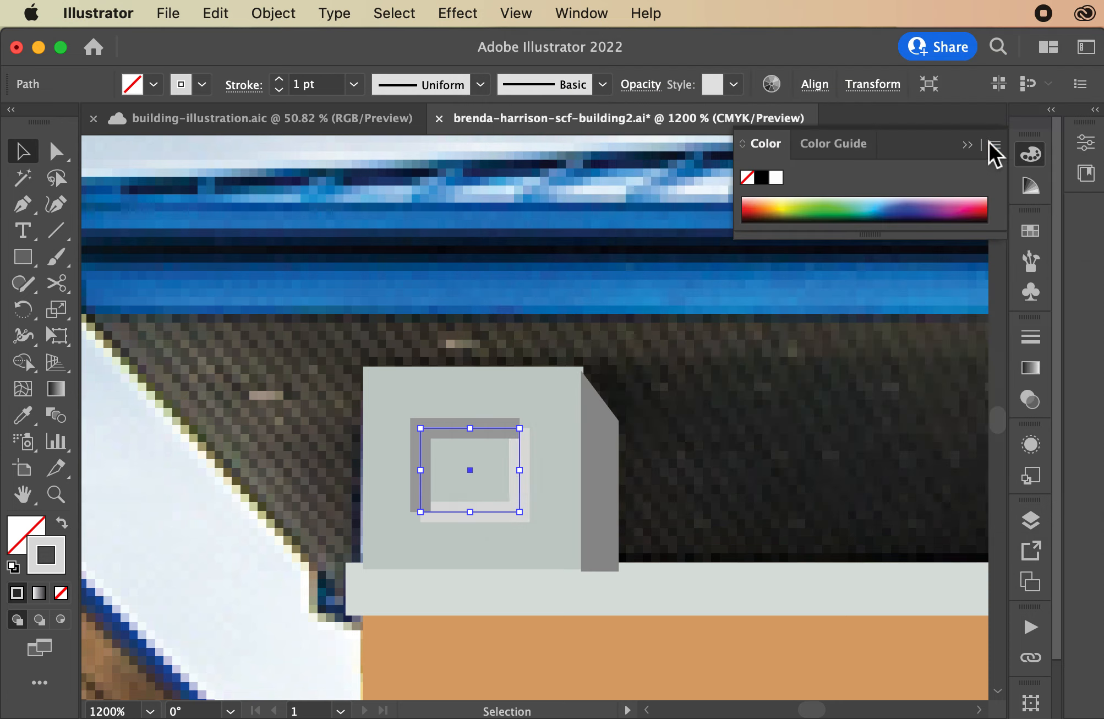
pyautogui.click(149, 445)
pyautogui.press('super+minus')
pyautogui.press('super+minus')
pyautogui.press('super+minus')
pyautogui.press('super+minus')
pyautogui.press('super+minus')
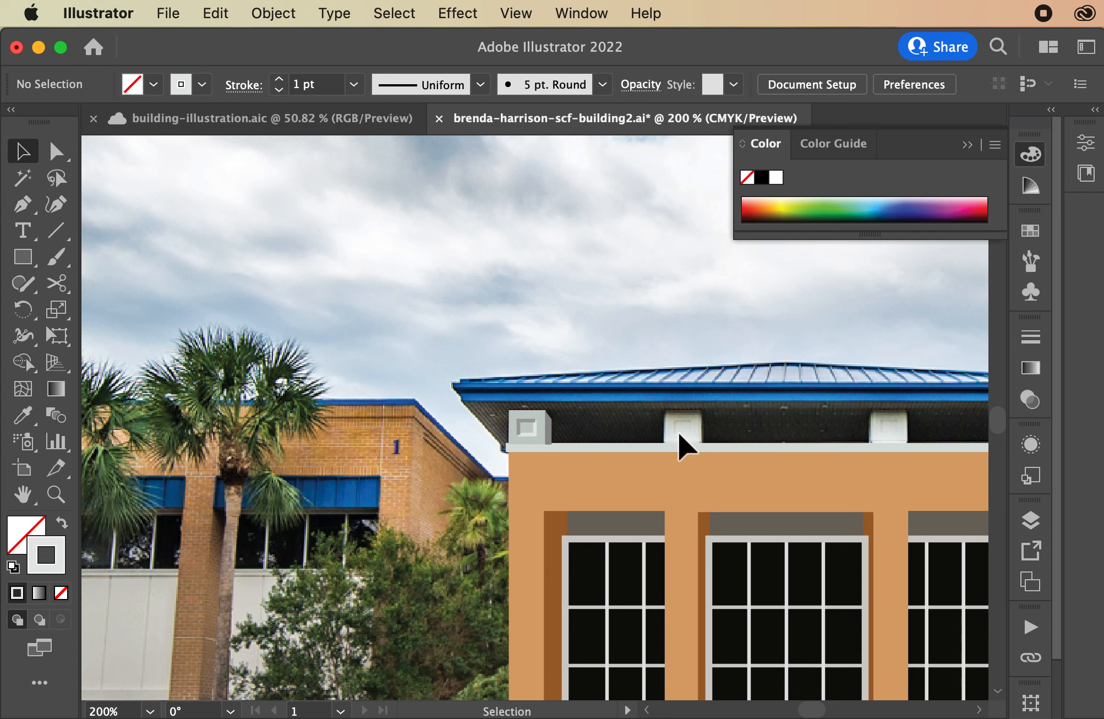
# - Duplicate the leftmost pillar's front face and inset panel, without its side shading, onto the second pillar in the photo
pyautogui.press('super+equal')
pyautogui.press('super+equal')
pyautogui.press('super+equal')
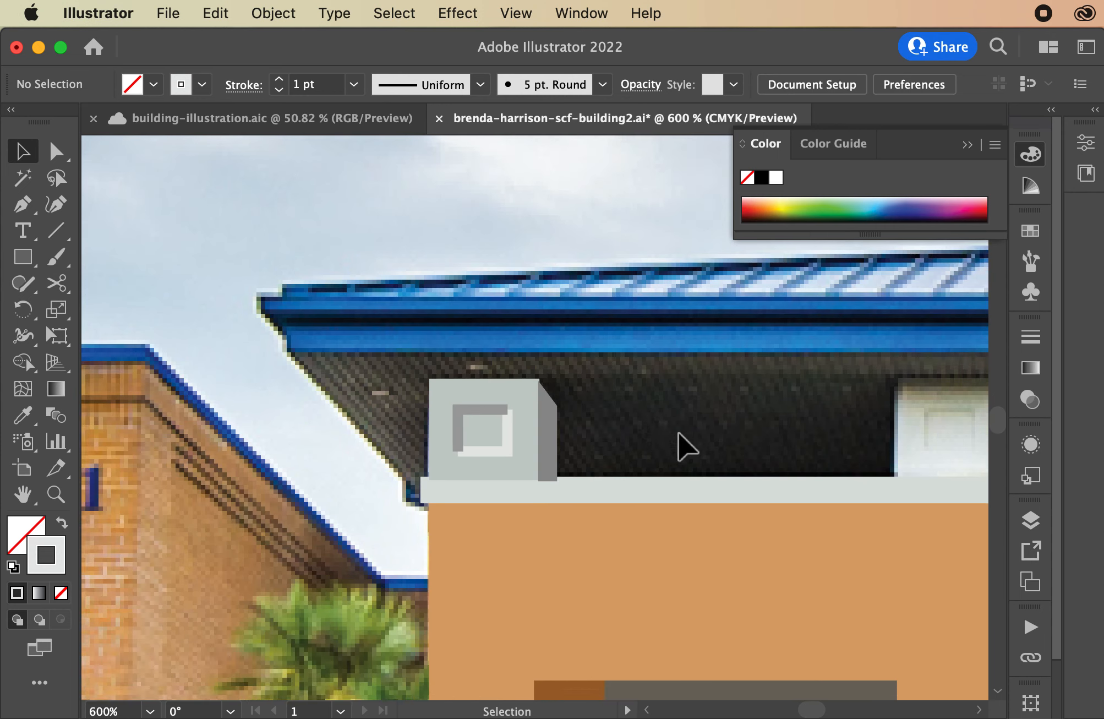
pyautogui.hscroll(5, 514, 316)
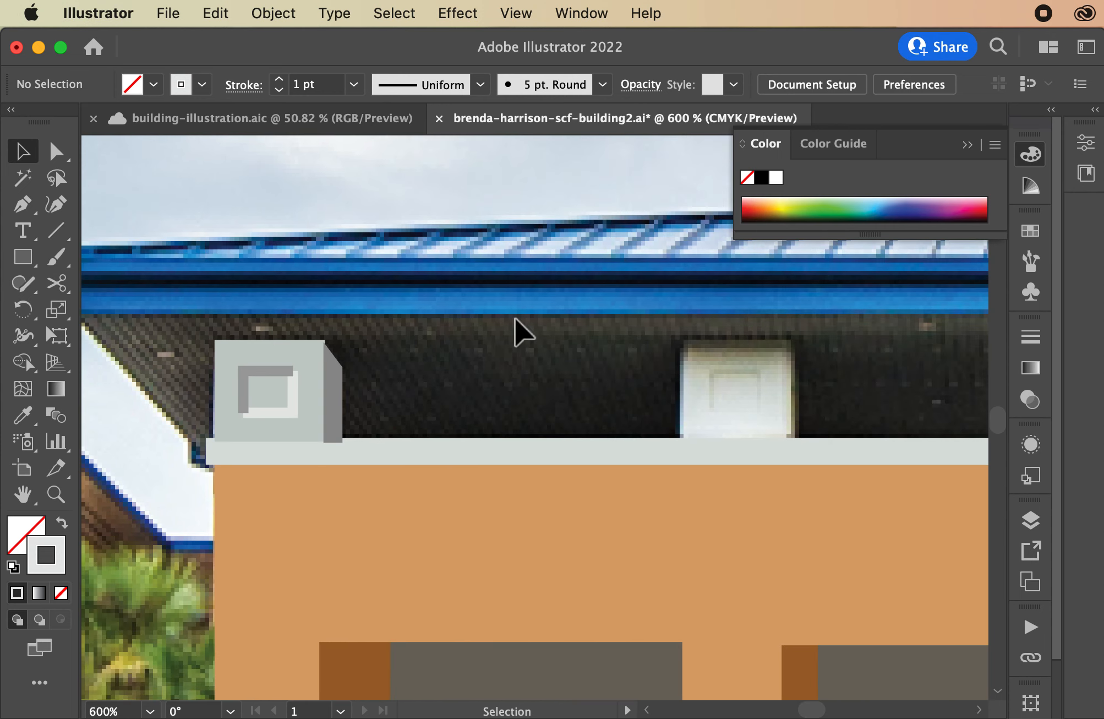
pyautogui.click(310, 416)
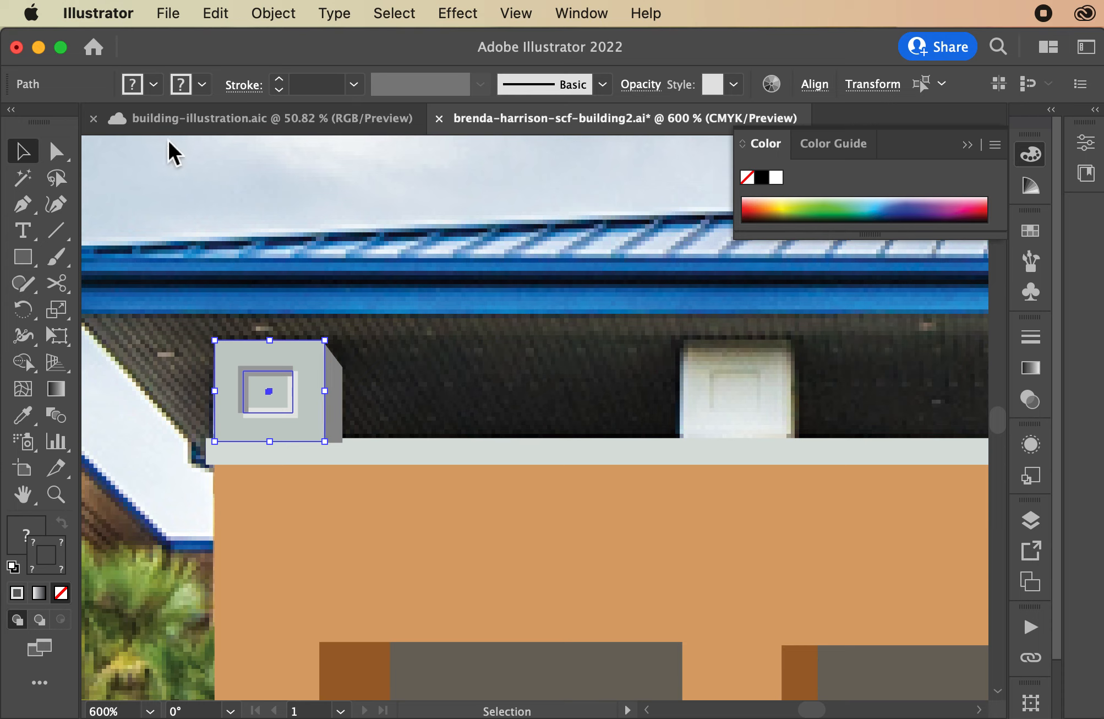
pyautogui.moveTo(234, 352); pyautogui.dragTo(701, 372)
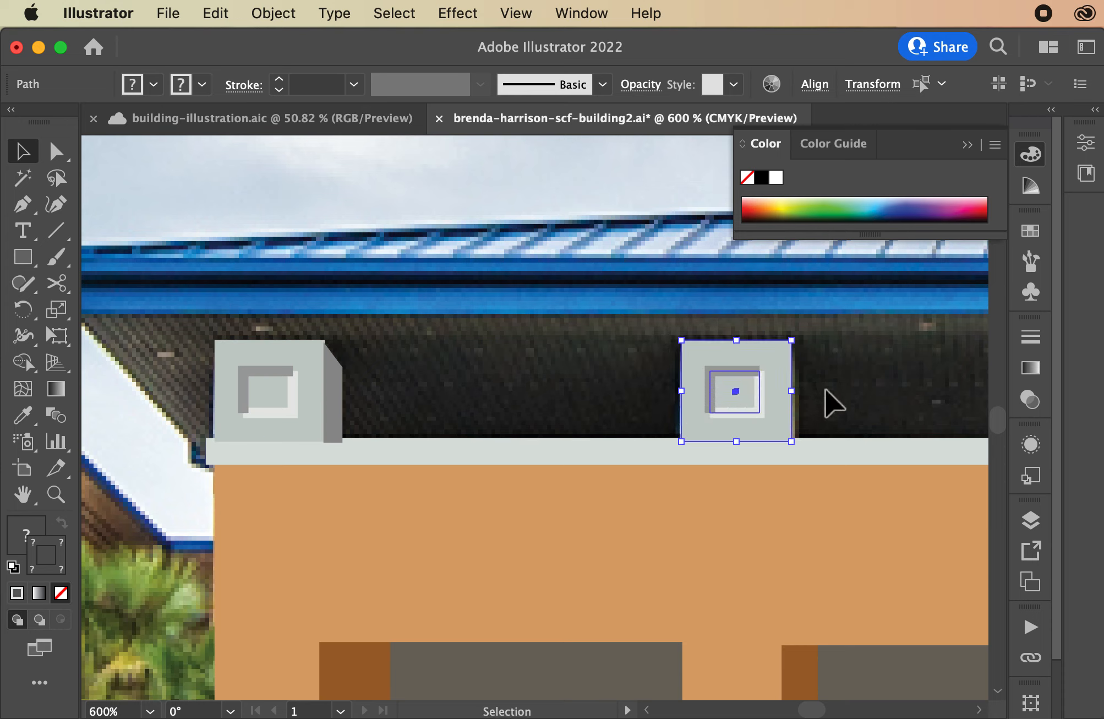
# - Select both finished pillars without the ledge and make a reflected copy across the vertical axis
pyautogui.hscroll(5, 826, 430)
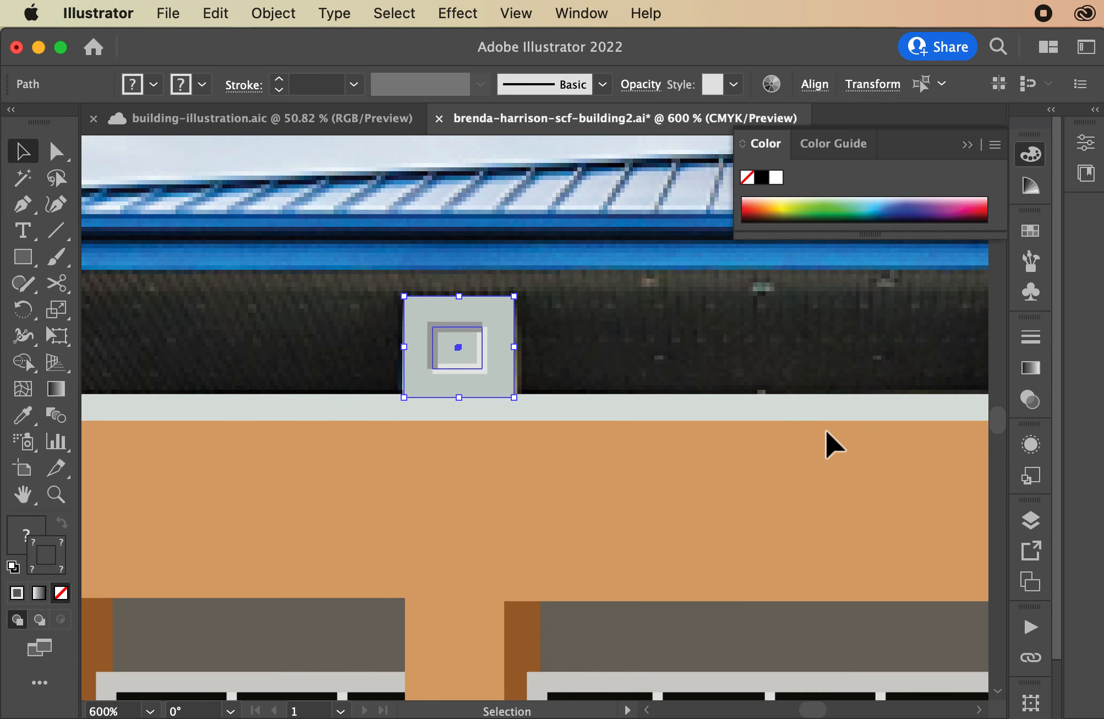
pyautogui.press('super+minus')
pyautogui.press('super+minus')
pyautogui.click(345, 346)
pyautogui.moveTo(231, 284); pyautogui.dragTo(620, 465)
pyautogui.keyDown('shift'); pyautogui.click(742, 443); pyautogui.keyUp('shift')
pyautogui.click(274, 14)
pyautogui.click(545, 128)
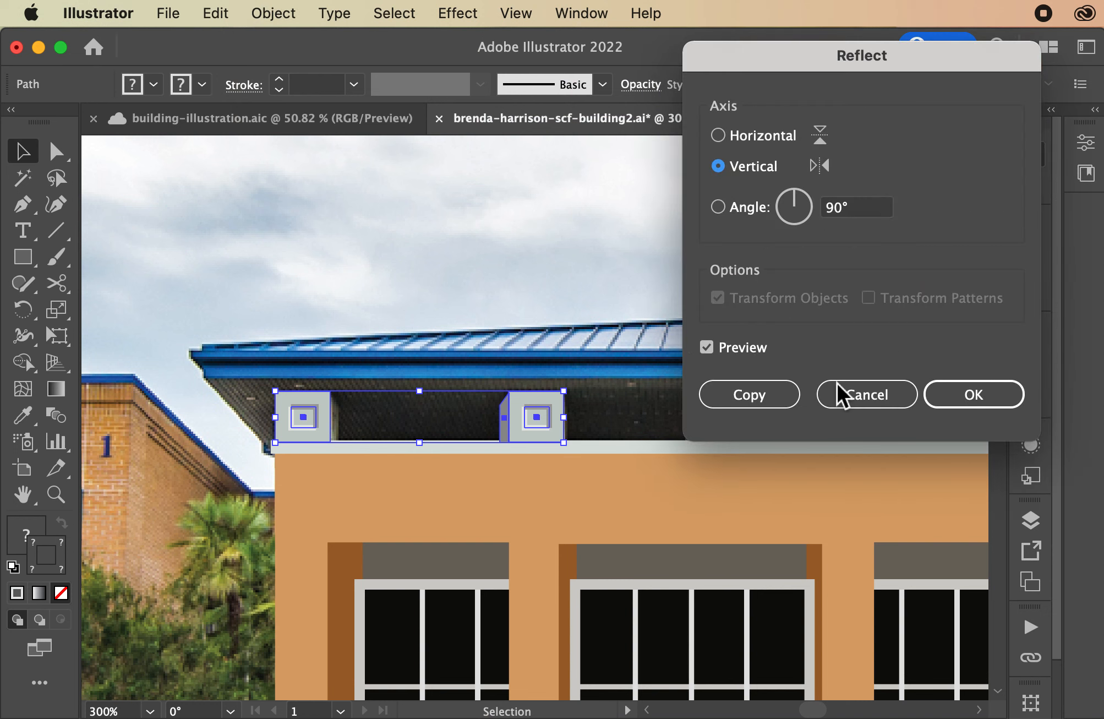
pyautogui.click(758, 388)
# - Move the mirrored pillar pair onto the two right-hand pillars of the photo
pyautogui.hscroll(5, 755, 386)
pyautogui.scroll(-1, 756, 385)
pyautogui.hscroll(2, 755, 386)
pyautogui.scroll(-1, 755, 385)
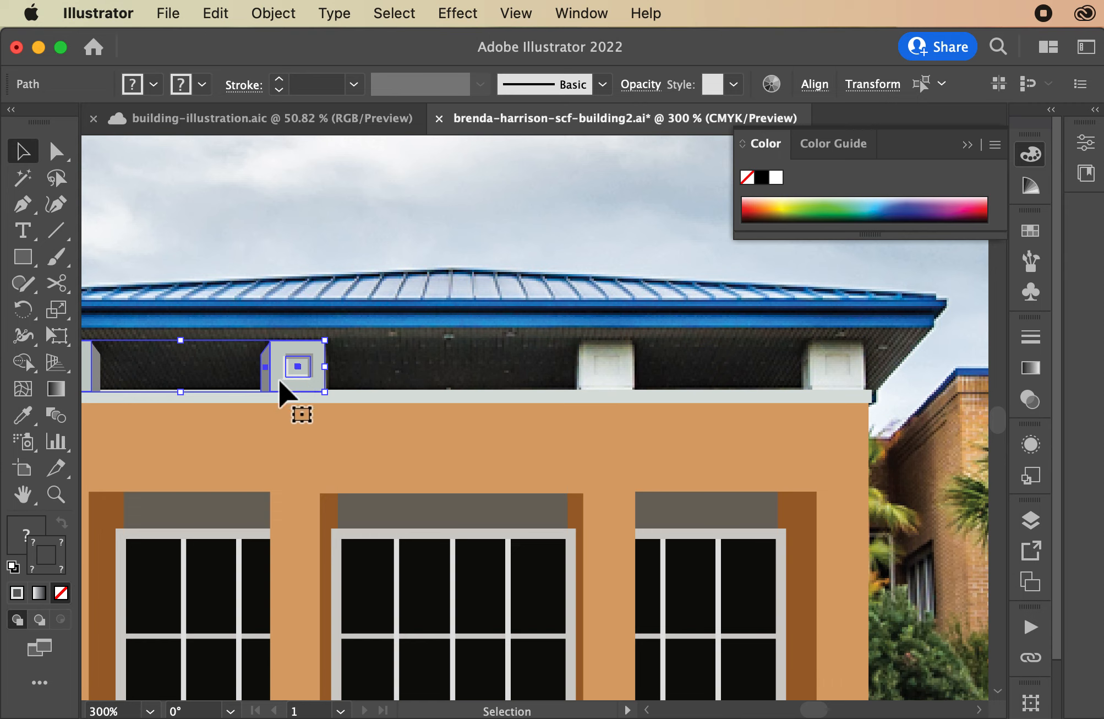
pyautogui.moveTo(278, 378); pyautogui.dragTo(819, 400)
# - Move the ledge rectangle to the top of the stacking order within the roof layer
pyautogui.click(742, 401)
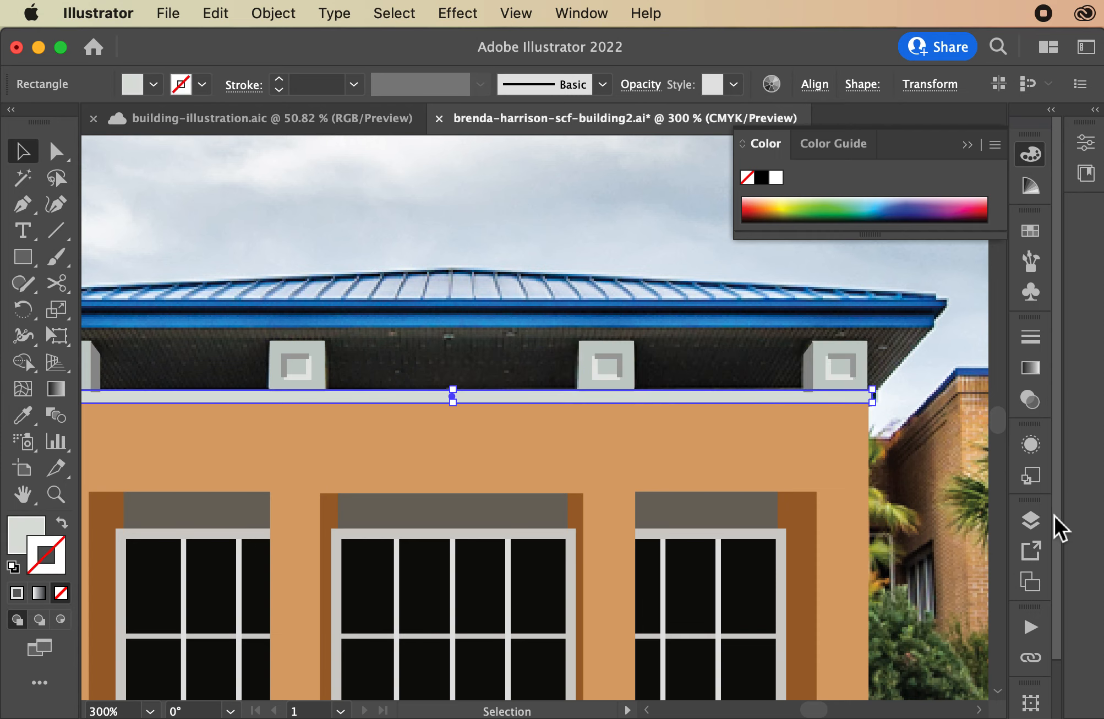
pyautogui.click(1033, 520)
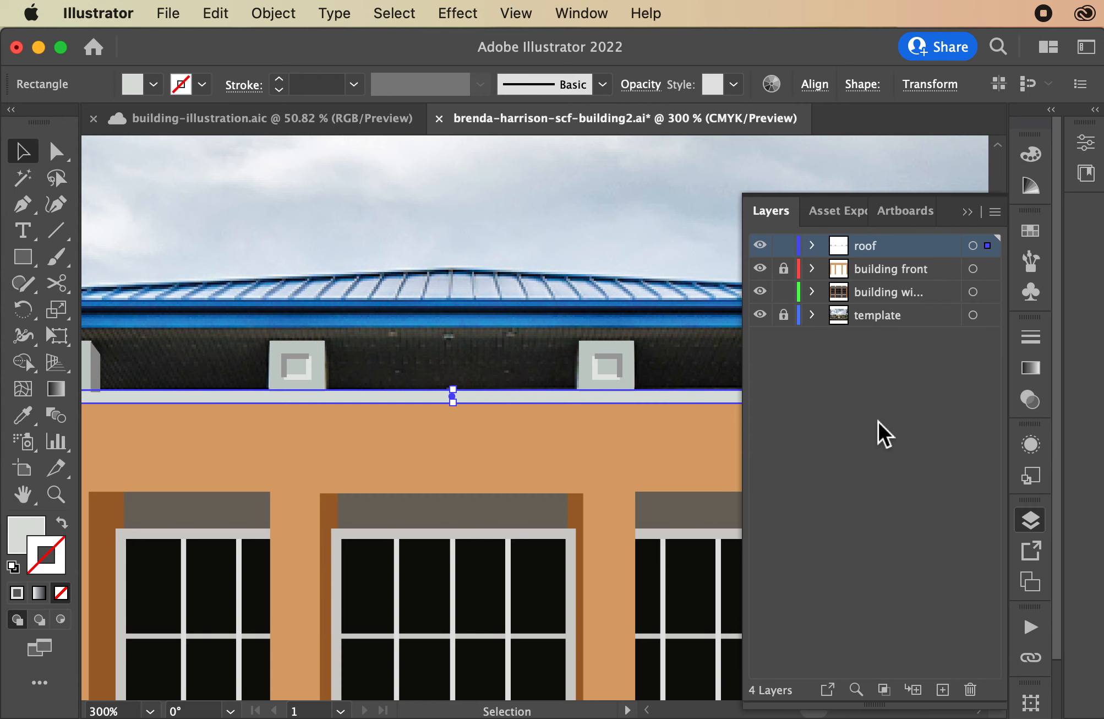
pyautogui.click(812, 246)
pyautogui.click(903, 595)
pyautogui.moveTo(904, 596); pyautogui.dragTo(880, 262)
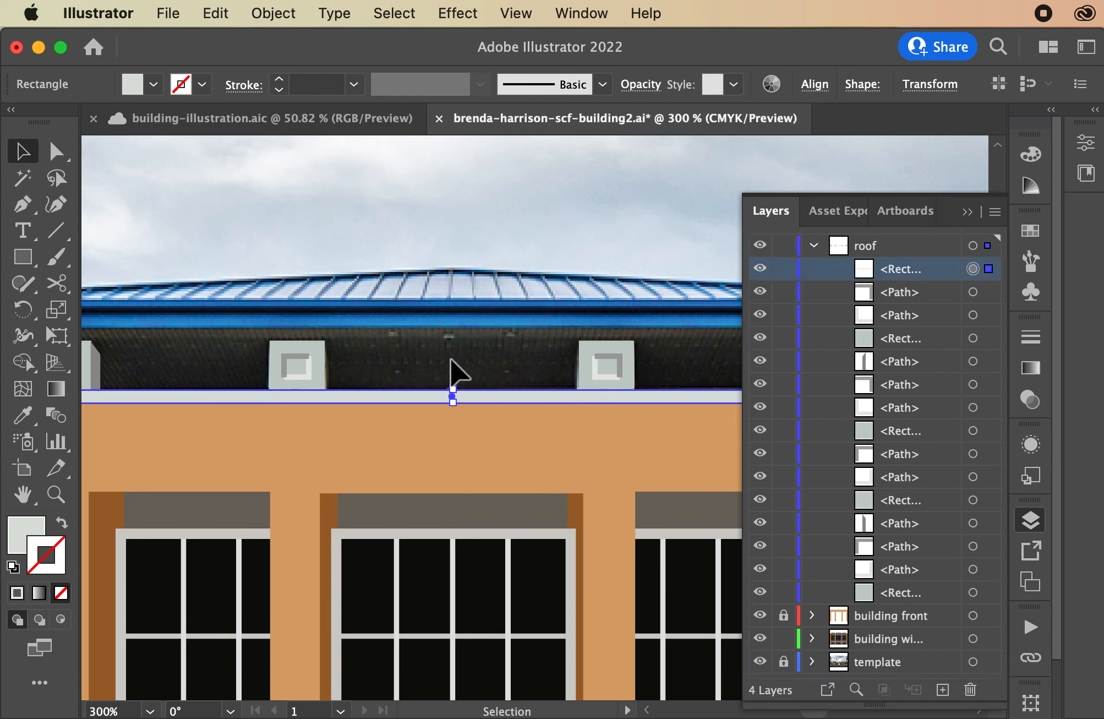
# - Raise the ledge's upper edge slightly over the pillar bases, deselect it, and collapse the roof layer
pyautogui.moveTo(453, 390)
pyautogui.mouseDown()
pyautogui.moveTo(452, 375)
pyautogui.moveTo(462, 394)
pyautogui.mouseUp()
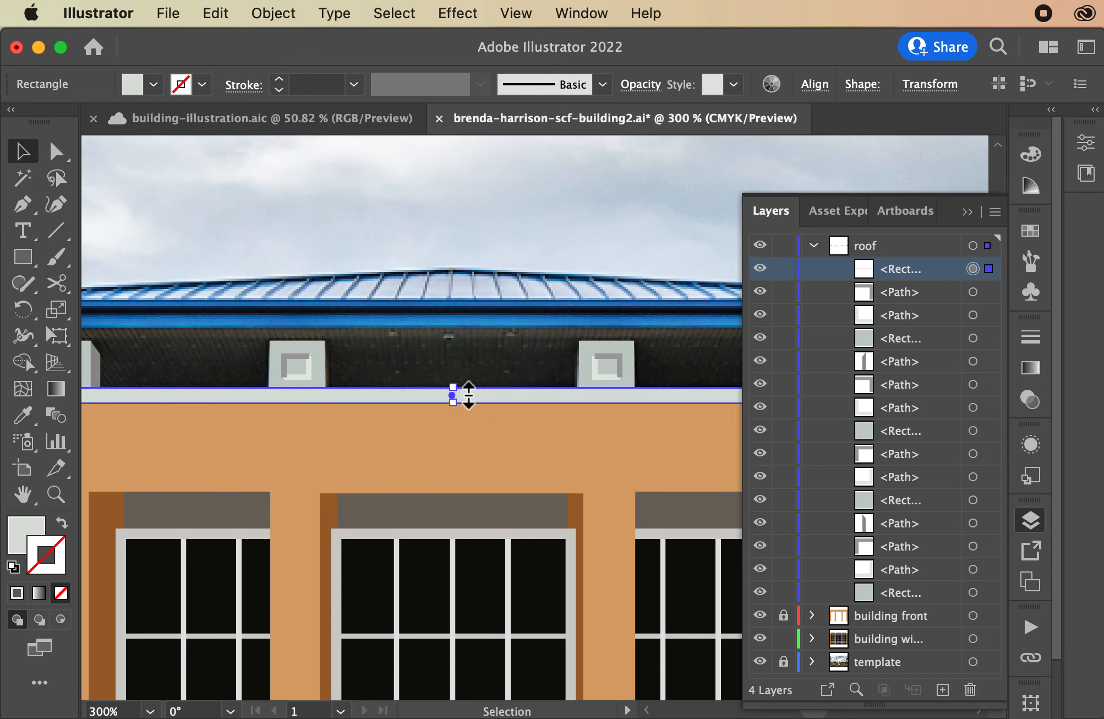
pyautogui.click(610, 242)
pyautogui.hscroll(-5, 609, 242)
pyautogui.hscroll(-1, 609, 242)
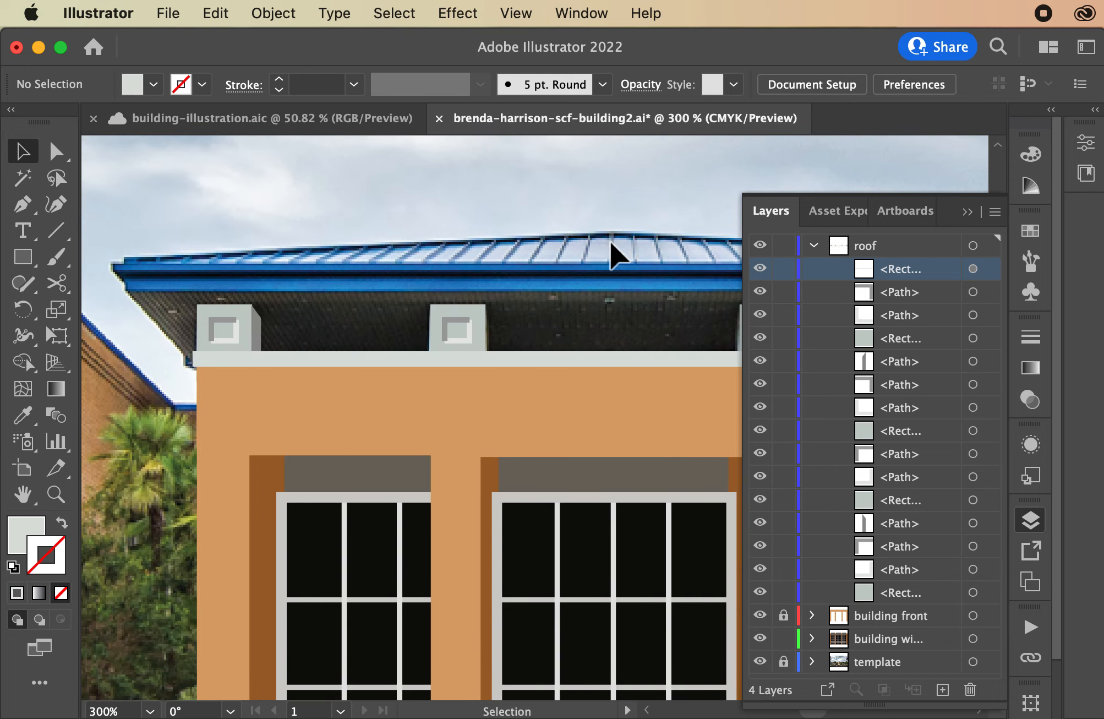
pyautogui.click(817, 243)
pyautogui.hscroll(5, 493, 403)
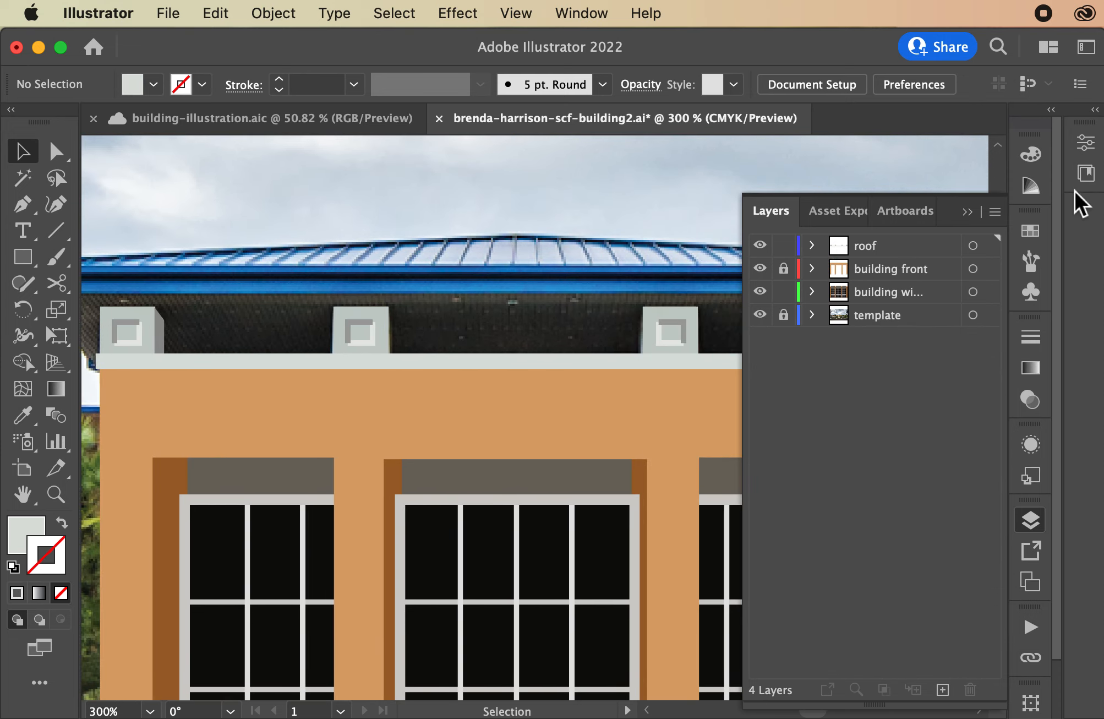
pyautogui.click(966, 211)
pyautogui.hscroll(-5, 632, 294)
pyautogui.scroll(-3, 632, 294)
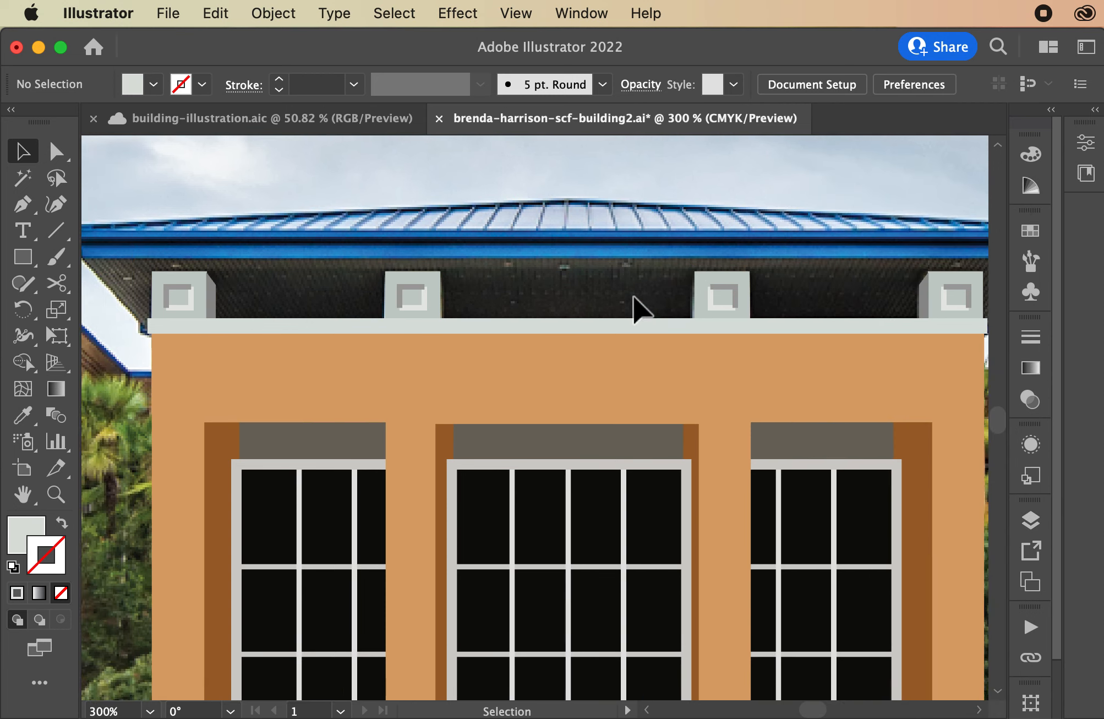
# - Draw a long thin rectangle over the roof's blue fascia and stretch it to the roof's right end
pyautogui.scroll(3, 632, 294)
pyautogui.hscroll(2, 632, 293)
pyautogui.click(22, 258)
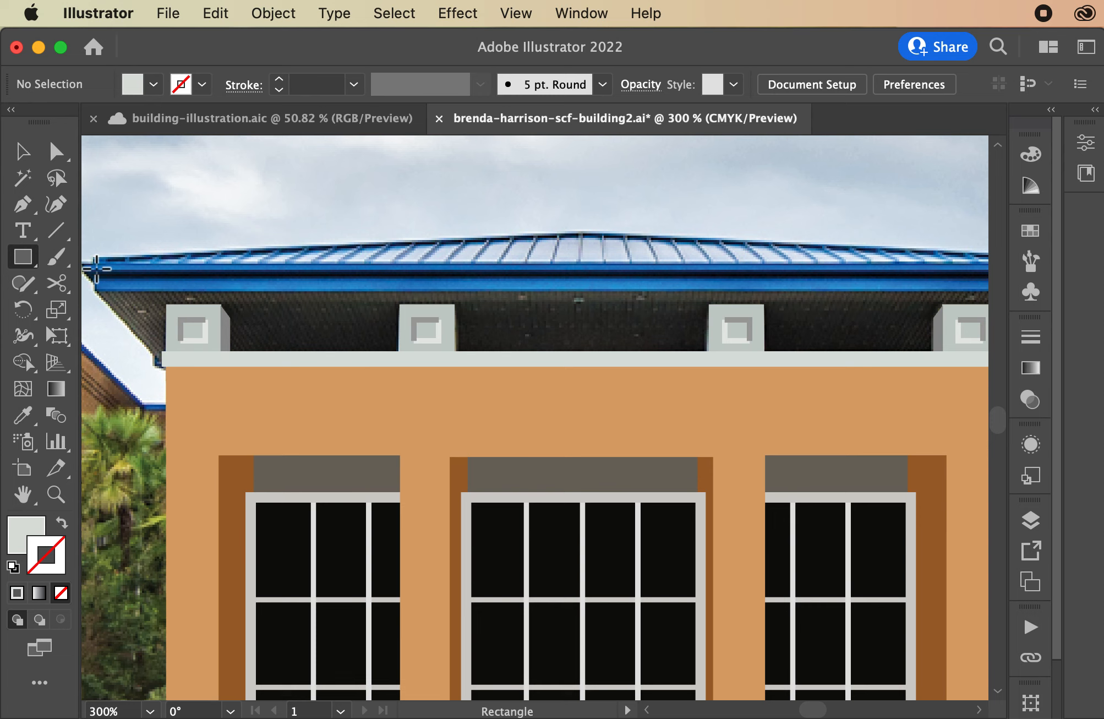
pyautogui.moveTo(89, 263)
pyautogui.mouseDown()
pyautogui.moveTo(324, 307)
pyautogui.moveTo(557, 281)
pyautogui.mouseUp()
pyautogui.hscroll(3, 557, 289)
pyautogui.click(557, 289)
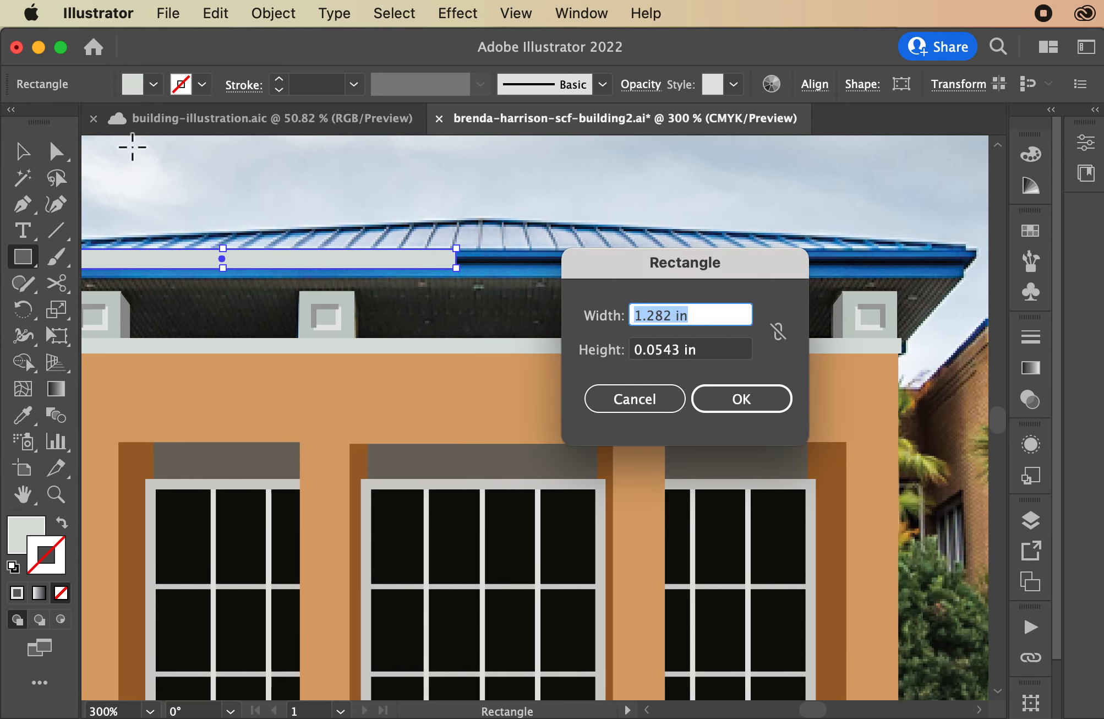
pyautogui.click(658, 405)
pyautogui.press('v')
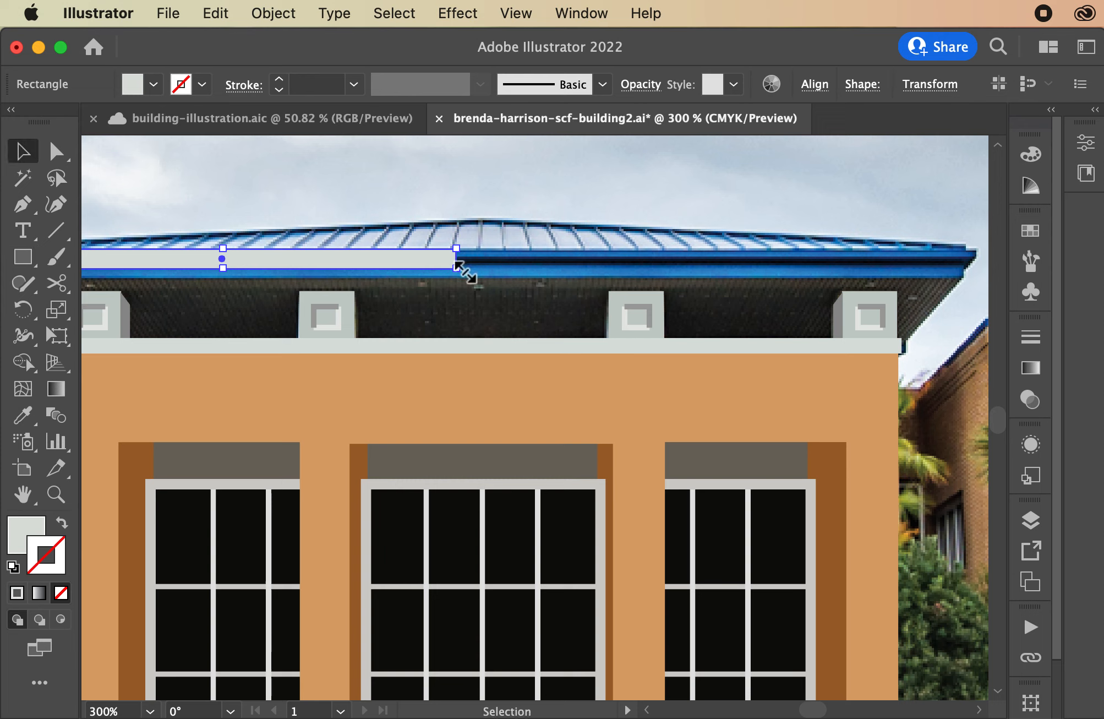
pyautogui.moveTo(456, 268); pyautogui.dragTo(971, 278)
# - Fill the fascia rectangle with the blue sampled from the roof in the photo and deselect it
pyautogui.click(23, 415)
pyautogui.click(138, 238)
pyautogui.click(21, 152)
pyautogui.click(222, 178)
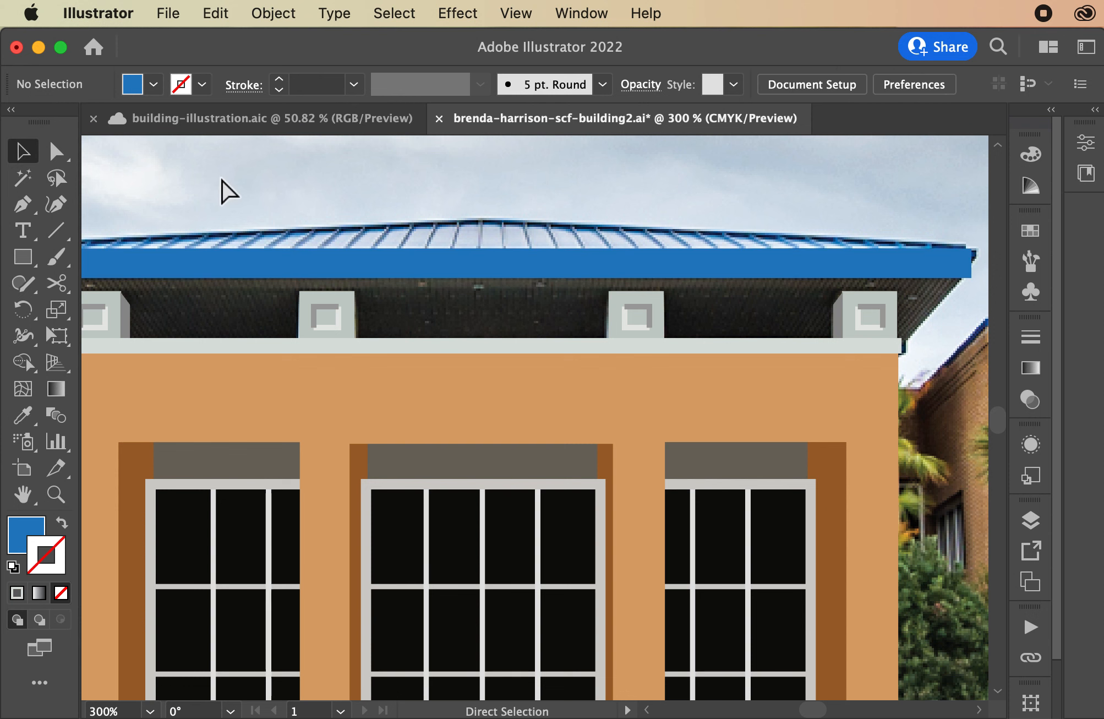
# - Draw a blue rectangle above the fascia, spanning nearly the full width of the roof
pyautogui.press('super+minus')
pyautogui.click(28, 259)
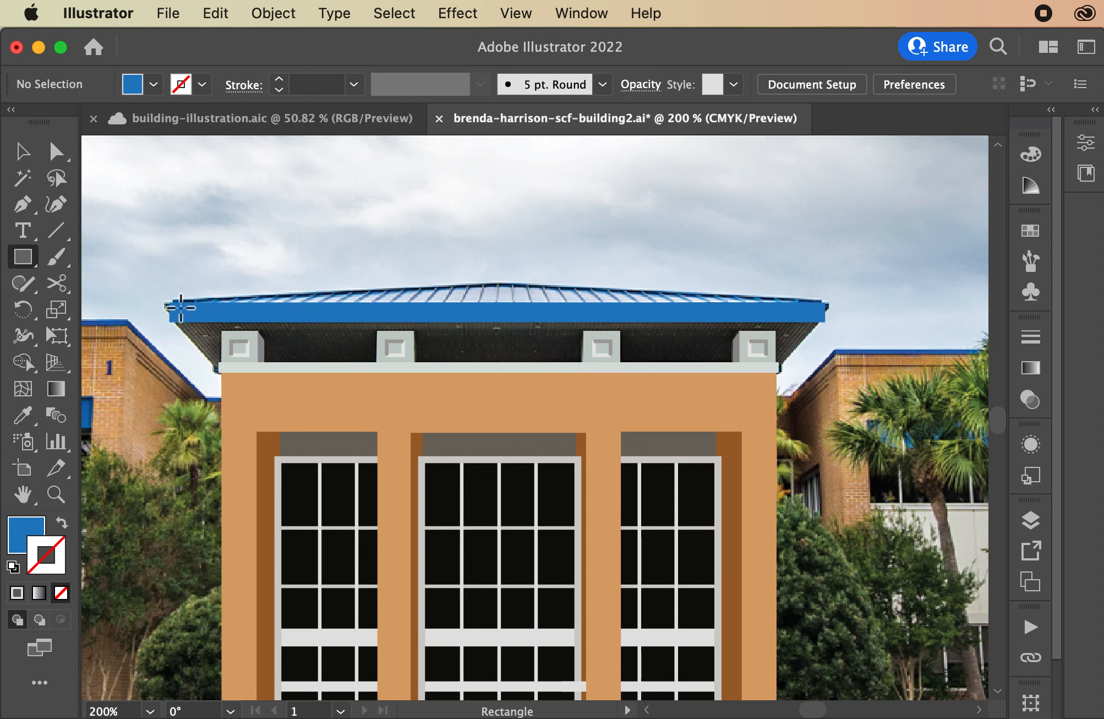
pyautogui.moveTo(175, 301); pyautogui.dragTo(825, 248)
pyautogui.press('super+equal')
pyautogui.press('super+equal')
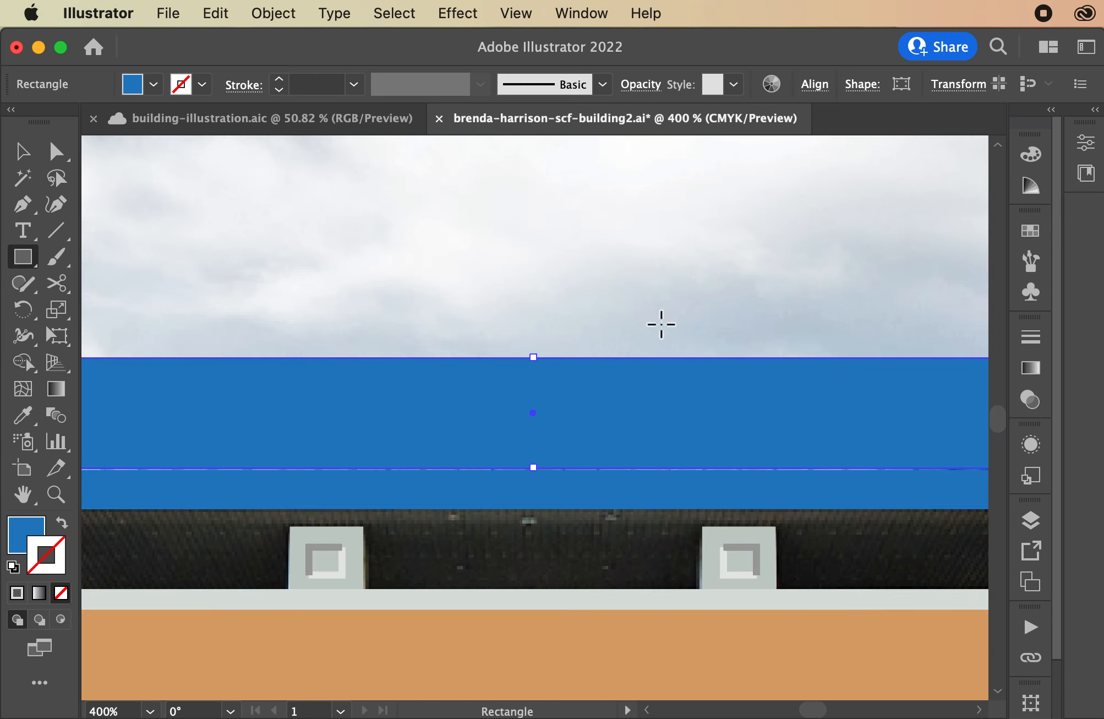
pyautogui.press('super+minus')
pyautogui.press('super+minus')
# - Scale the upper two corner points of the blue roof rectangle inward to form a narrow peak at the center
pyautogui.press('a')
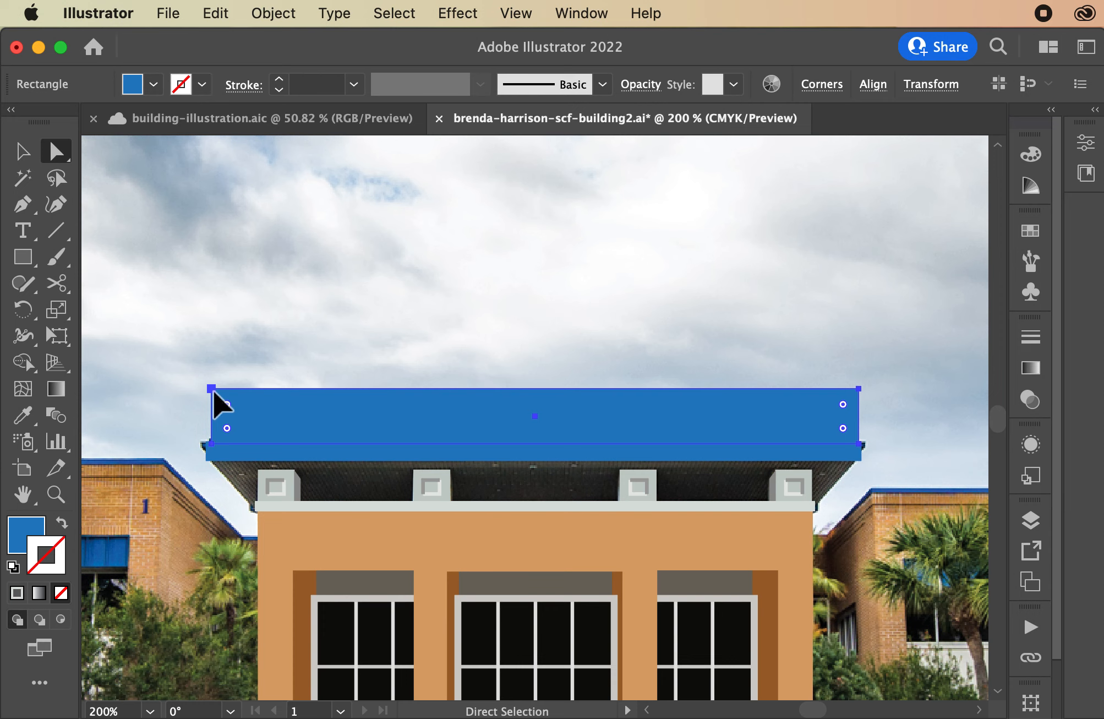
pyautogui.click(213, 388)
pyautogui.keyDown('shift'); pyautogui.click(859, 389); pyautogui.keyUp('shift')
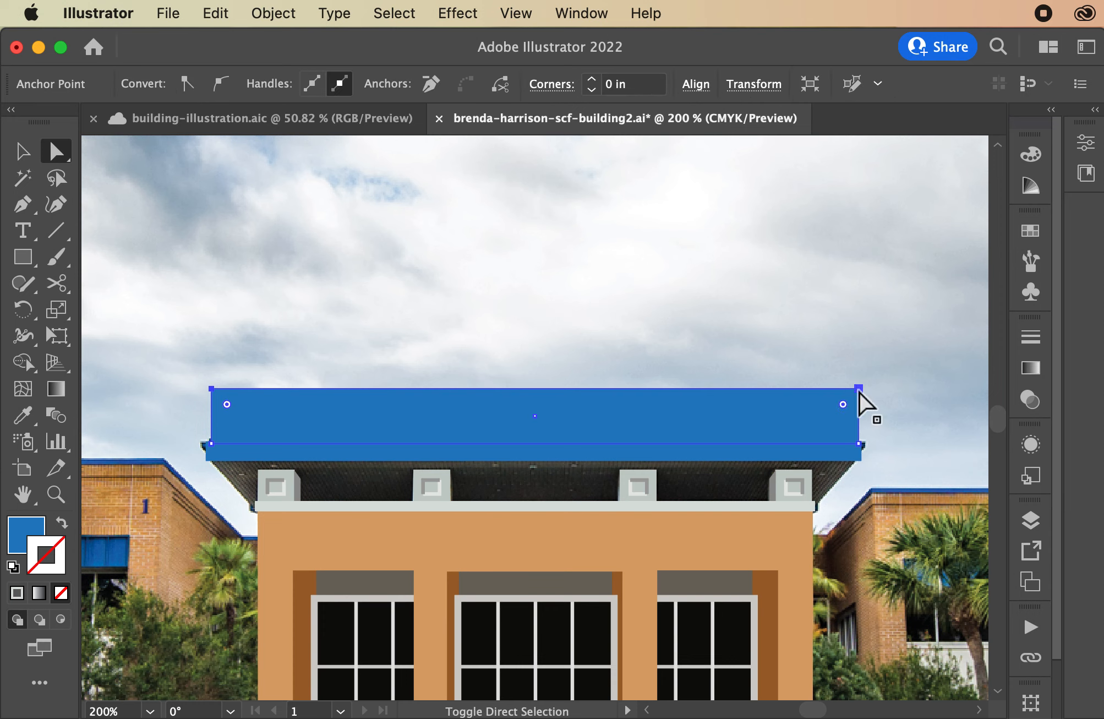
pyautogui.click(62, 312)
pyautogui.moveTo(220, 418); pyautogui.dragTo(541, 408)
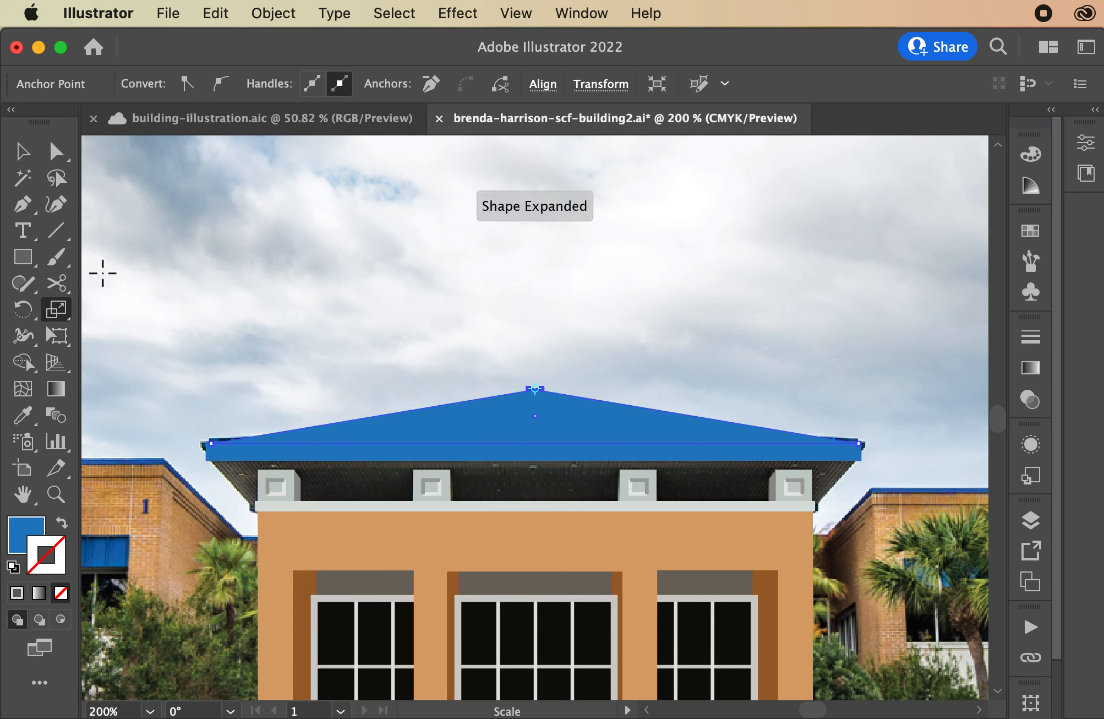
# - Change the roof shape to a blue outline without fill and lower its peak points to match the photo's roof
pyautogui.click(63, 525)
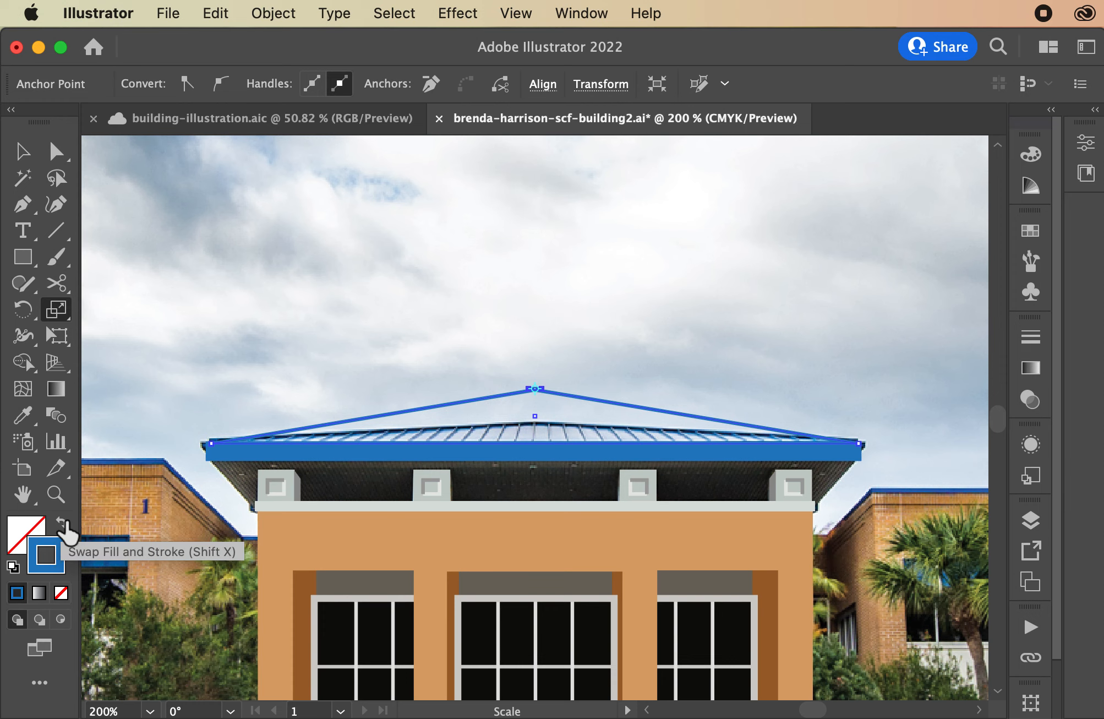
pyautogui.press('super+equal')
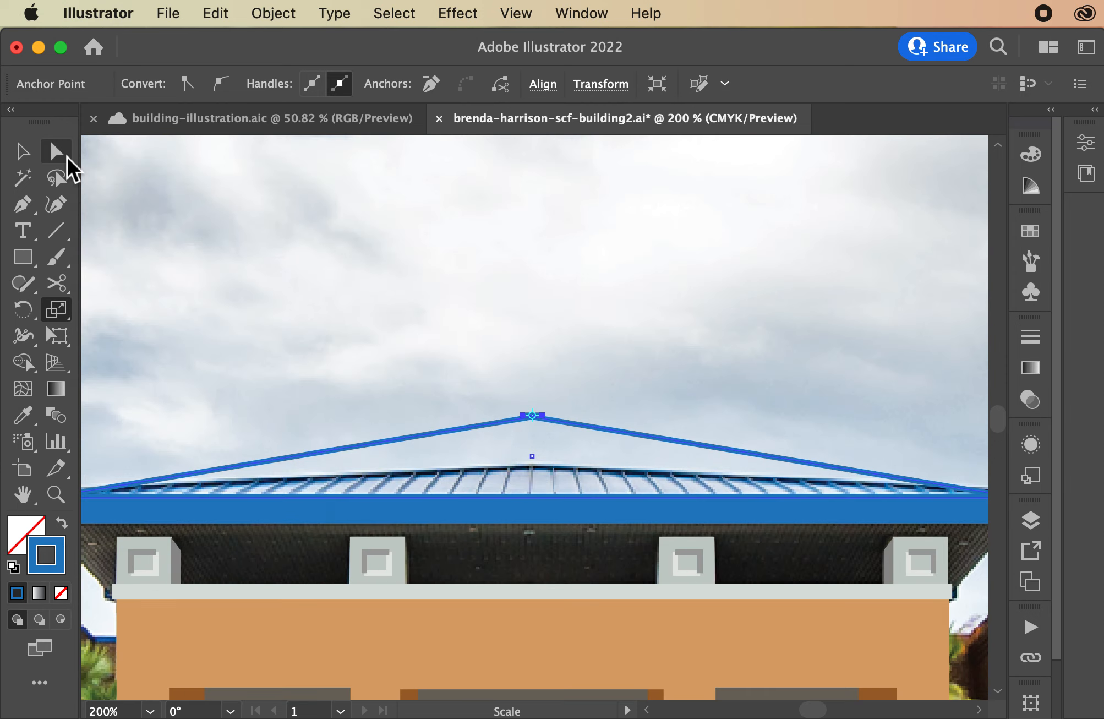
pyautogui.press('super+equal')
pyautogui.click(68, 156)
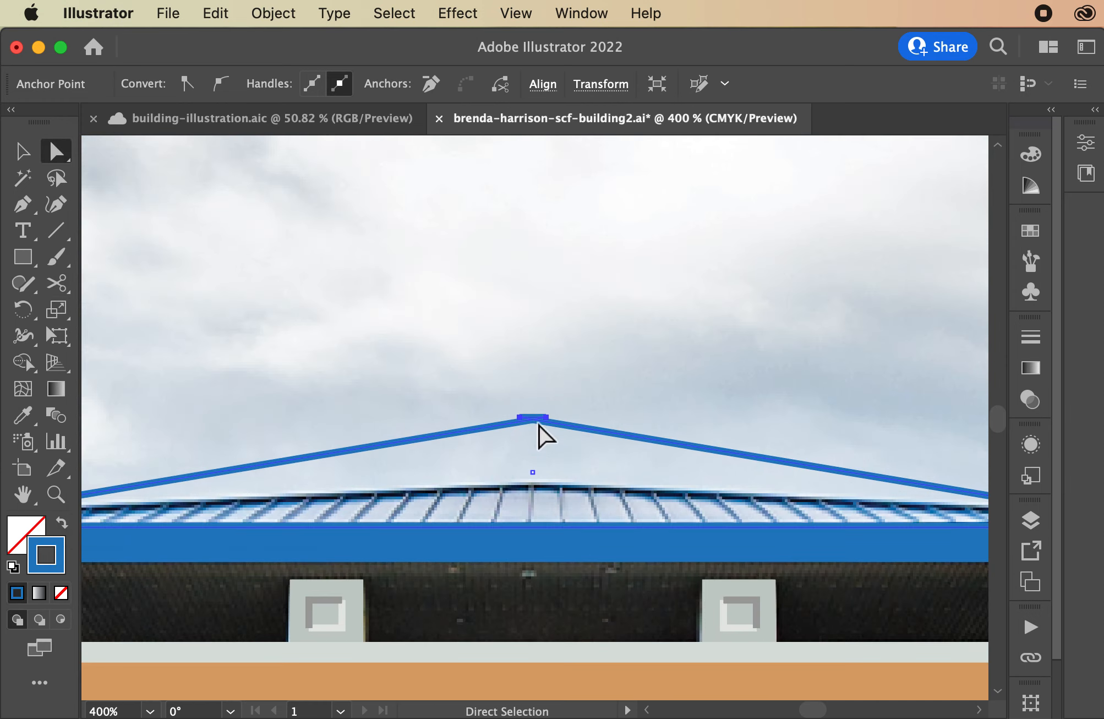
pyautogui.click(513, 406)
pyautogui.moveTo(495, 373); pyautogui.dragTo(562, 428)
pyautogui.press('Down')
pyautogui.press('Down')
pyautogui.press('Down')
pyautogui.press('Down')
pyautogui.press('Down')
pyautogui.press('Down')
pyautogui.press('Down')
pyautogui.press('Down')
pyautogui.press('Down')
pyautogui.press('Down')
pyautogui.press('Down')
pyautogui.press('Down')
pyautogui.press('Down')
pyautogui.press('Down')
pyautogui.press('Down')
pyautogui.press('Down')
pyautogui.press('Down')
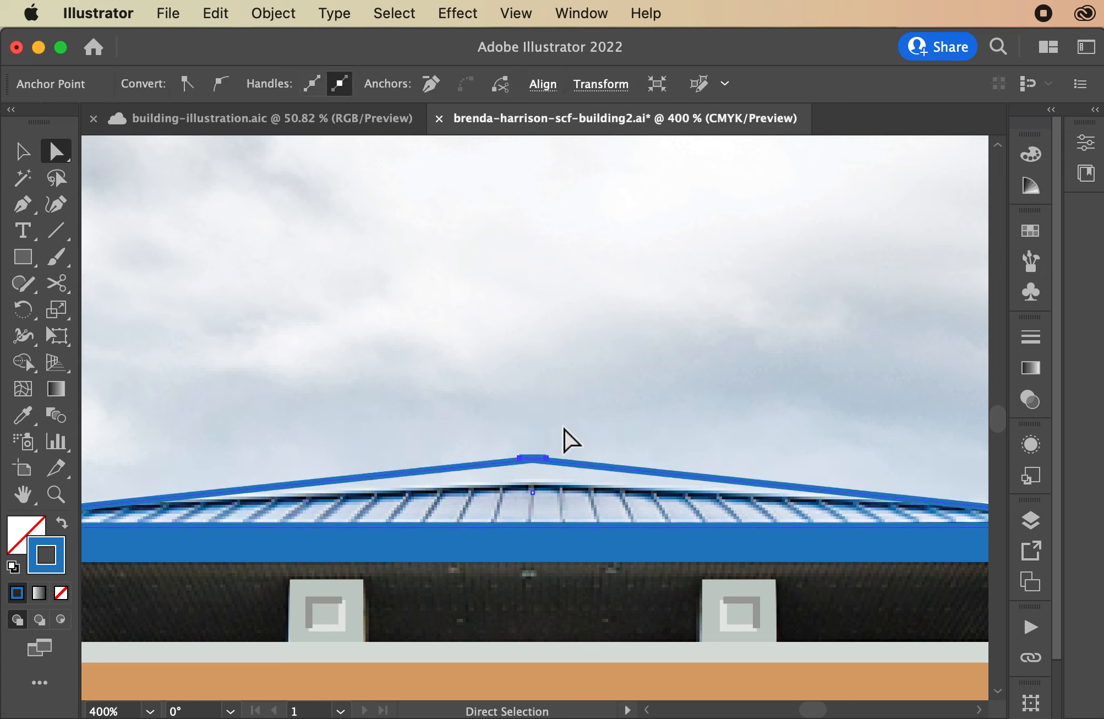
pyautogui.press('Down')
pyautogui.press('Down')
pyautogui.press('Down')
pyautogui.press('Down')
pyautogui.press('Down')
pyautogui.press('Down')
pyautogui.press('Down')
pyautogui.press('Down')
pyautogui.press('Down')
pyautogui.press('Down')
pyautogui.press('Down')
pyautogui.press('Down')
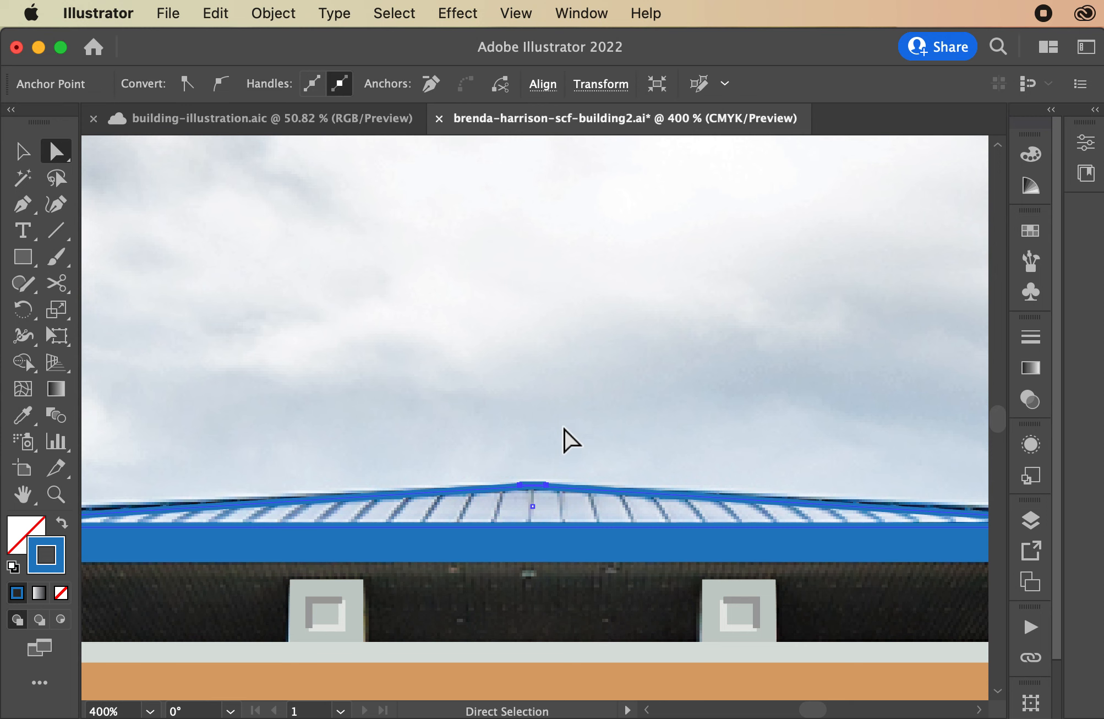
pyautogui.press('Up')
pyautogui.press('Up')
pyautogui.press('Up')
pyautogui.click(562, 428)
# - Select the outlined roof shape and swap its blue stroke back to a solid blue fill
pyautogui.press('super+minus')
pyautogui.press('super+minus')
pyautogui.press('super+minus')
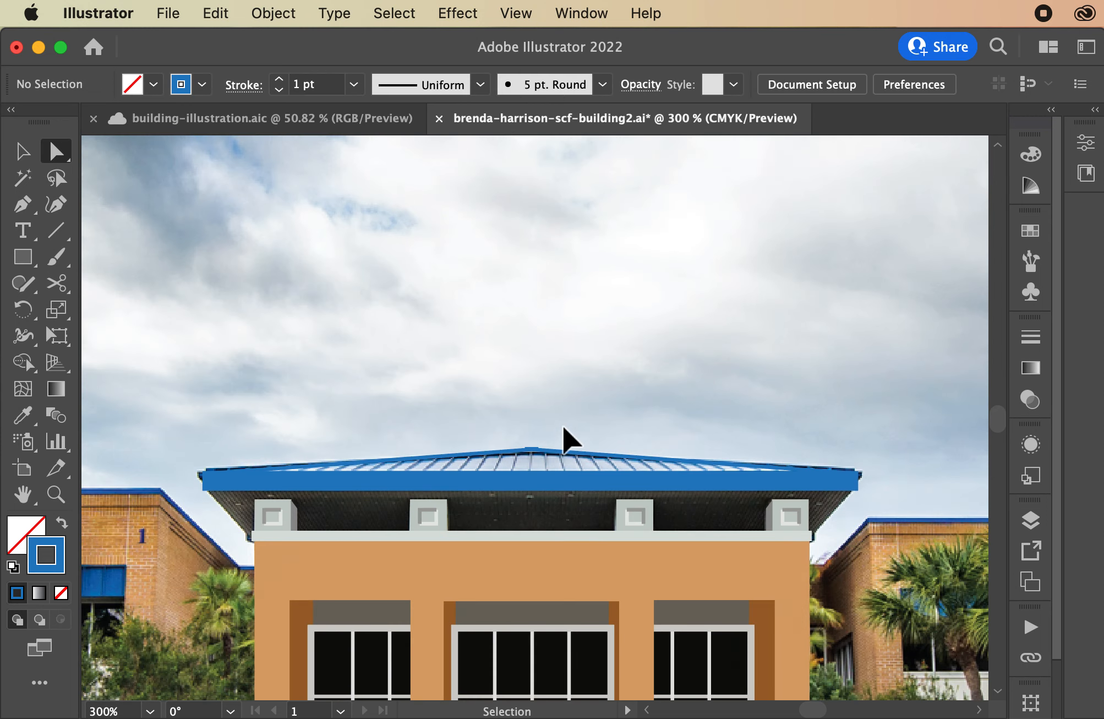
pyautogui.click(569, 447)
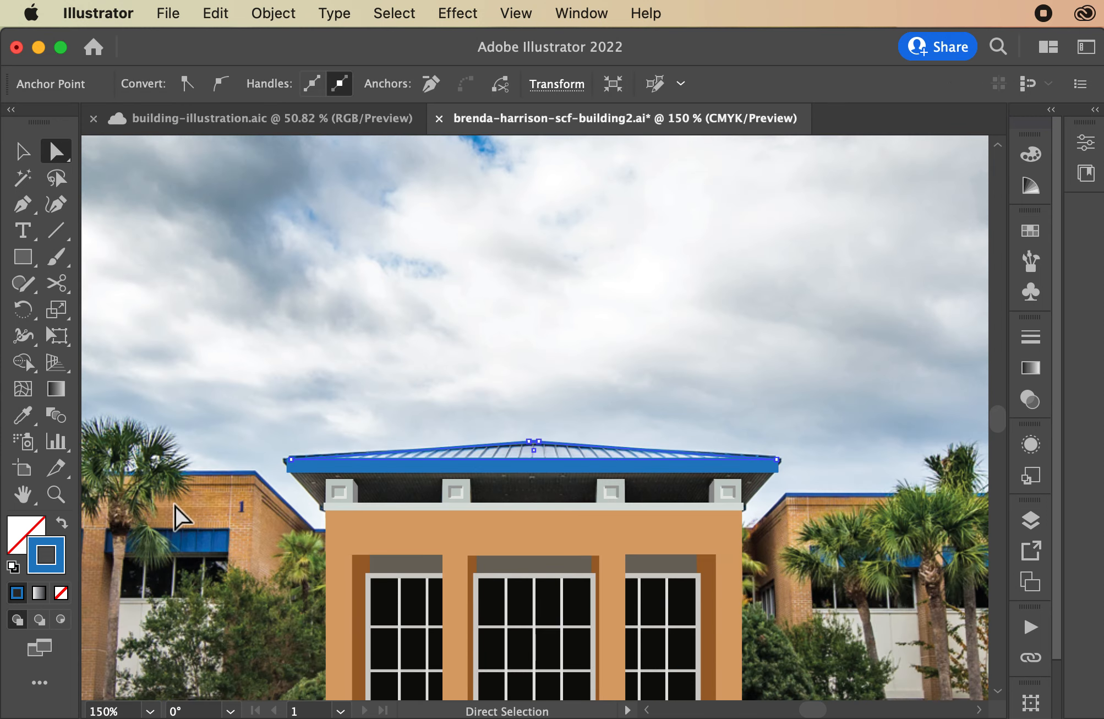
pyautogui.click(62, 522)
# - Select both crossed anchor points at the roof's peak and activate the Scale tool for them
pyautogui.press('super+plus')
pyautogui.press('super+plus')
pyautogui.press('super+plus')
pyautogui.press('super+plus')
pyautogui.press('super+plus')
pyautogui.press('super+plus')
pyautogui.press('super+plus')
pyautogui.press('super+plus')
pyautogui.moveTo(473, 272); pyautogui.dragTo(500, 271)
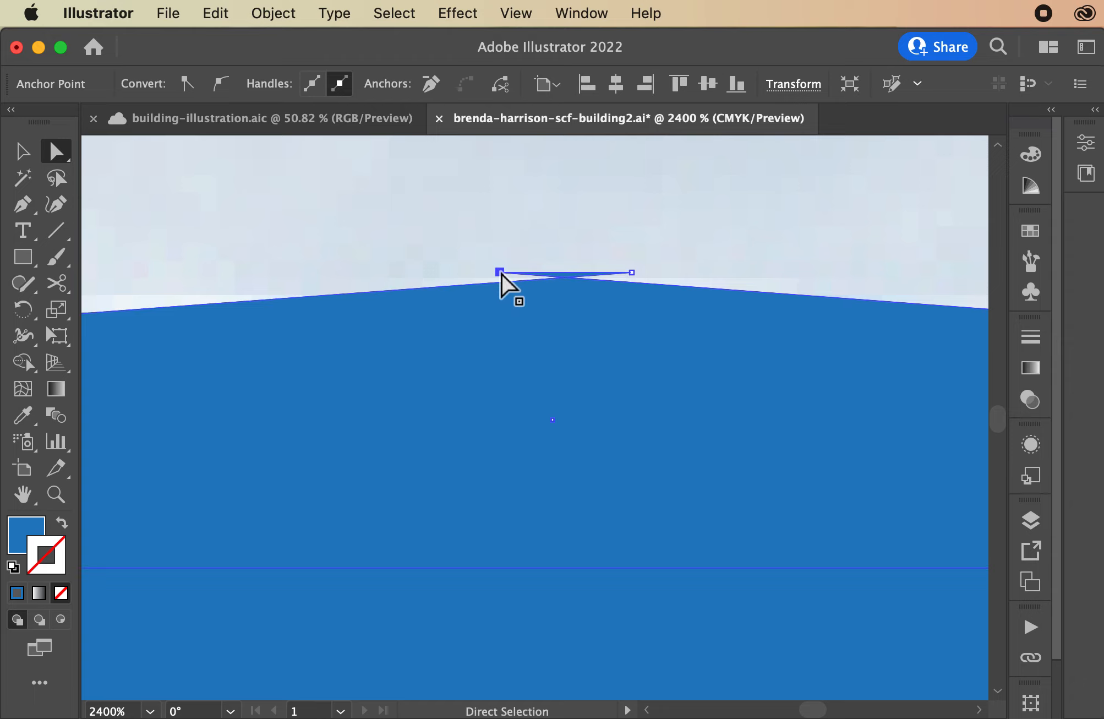
pyautogui.press('super+z')
pyautogui.keyDown('shift'); pyautogui.click(632, 272); pyautogui.keyUp('shift')
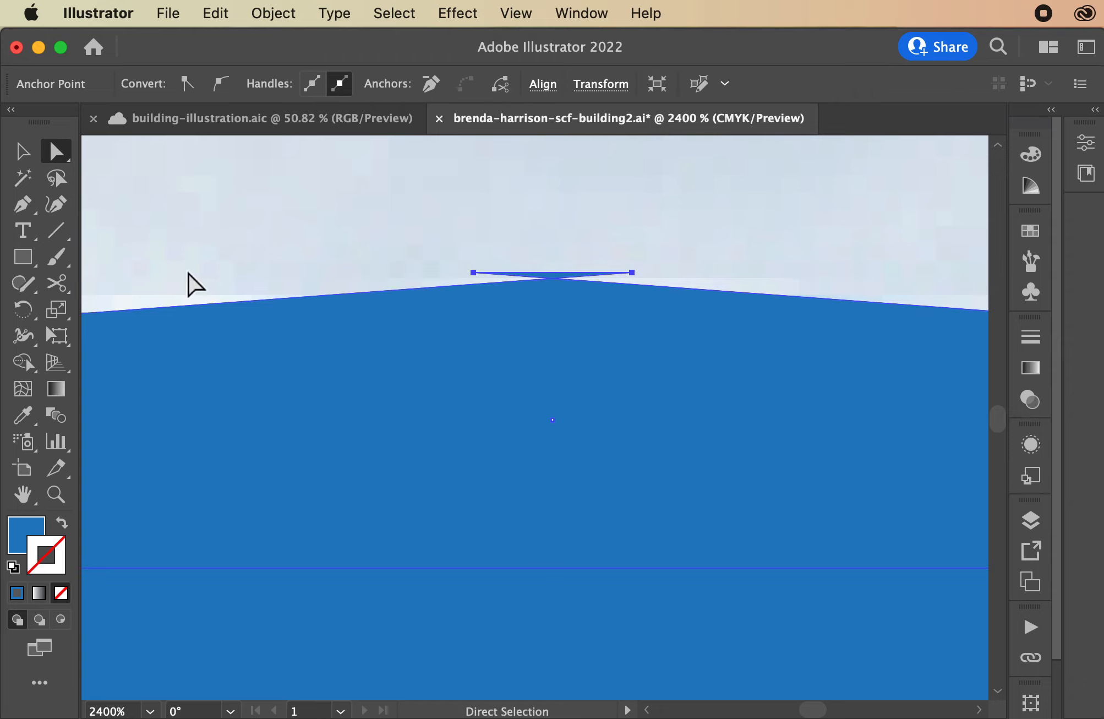
pyautogui.click(56, 308)
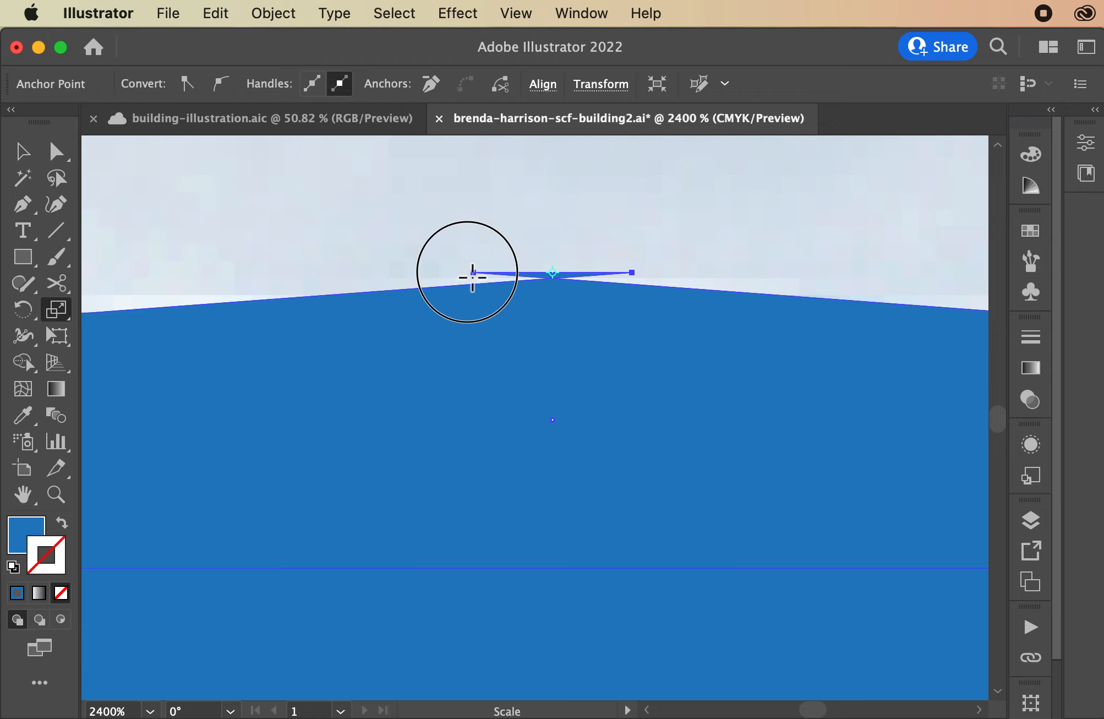
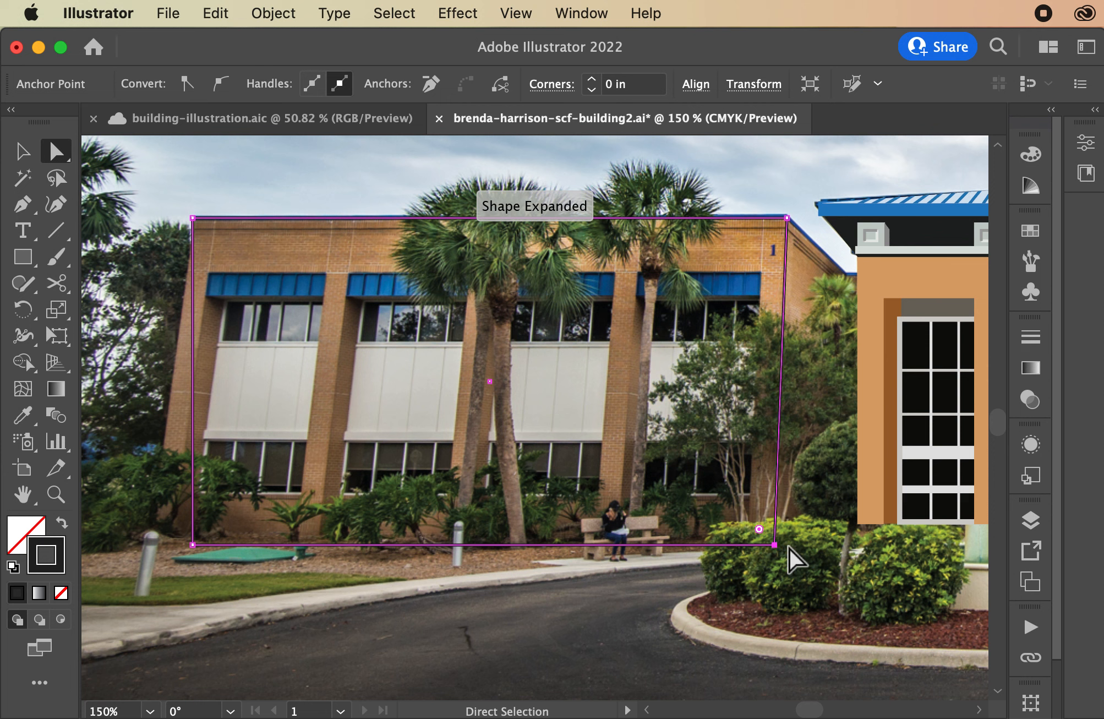
# - Move the lower-left corner point of the left building's outline outward to follow the slanted wall edge in the photo
pyautogui.click(192, 546)
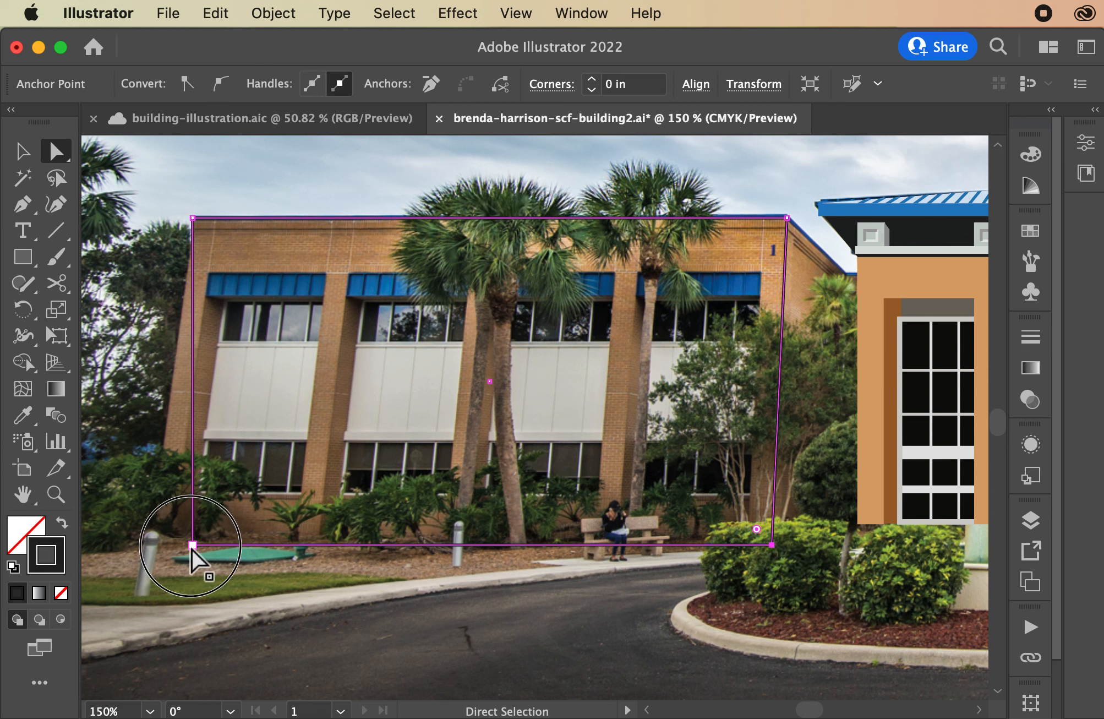
pyautogui.press('Left')
pyautogui.press('Left')
pyautogui.press('Left')
pyautogui.press('Left')
pyautogui.press('Left')
pyautogui.press('Left')
pyautogui.press('Left')
pyautogui.press('Left')
pyautogui.press('Left')
pyautogui.press('Left')
pyautogui.press('Left')
pyautogui.press('Left')
pyautogui.press('Left')
pyautogui.press('Left')
pyautogui.press('Left')
pyautogui.press('Left')
pyautogui.press('Left')
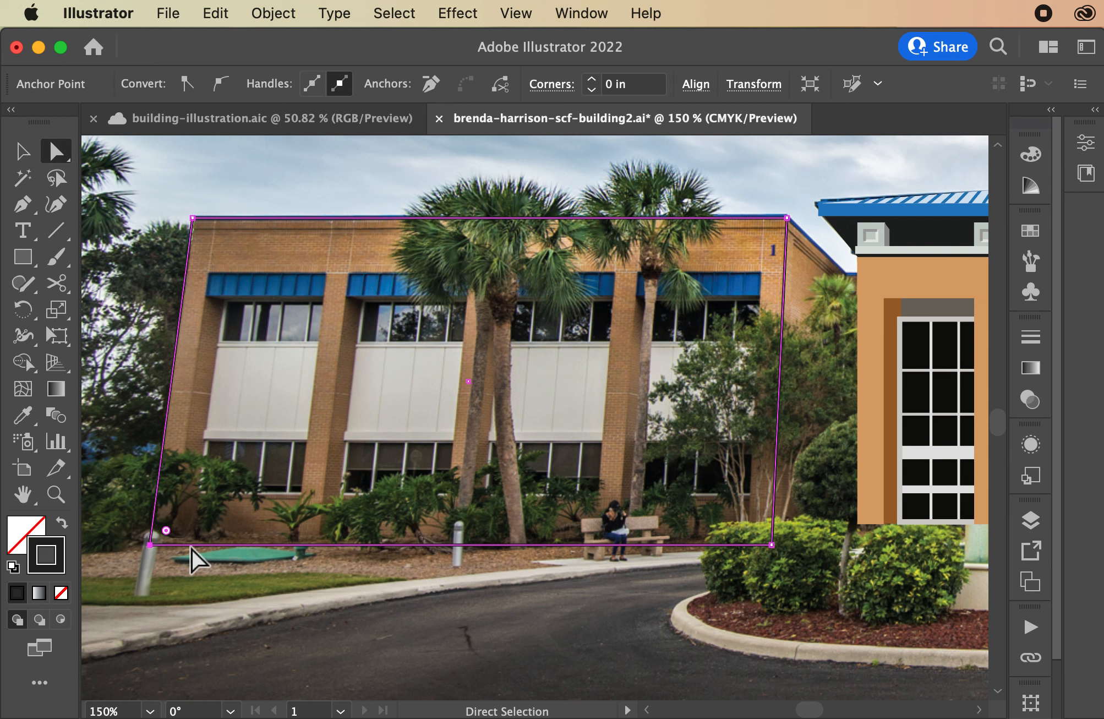
# - Draw a rectangle over the left building's first window bay and shift its two lower corners left to match the slanted pillars
pyautogui.click(23, 256)
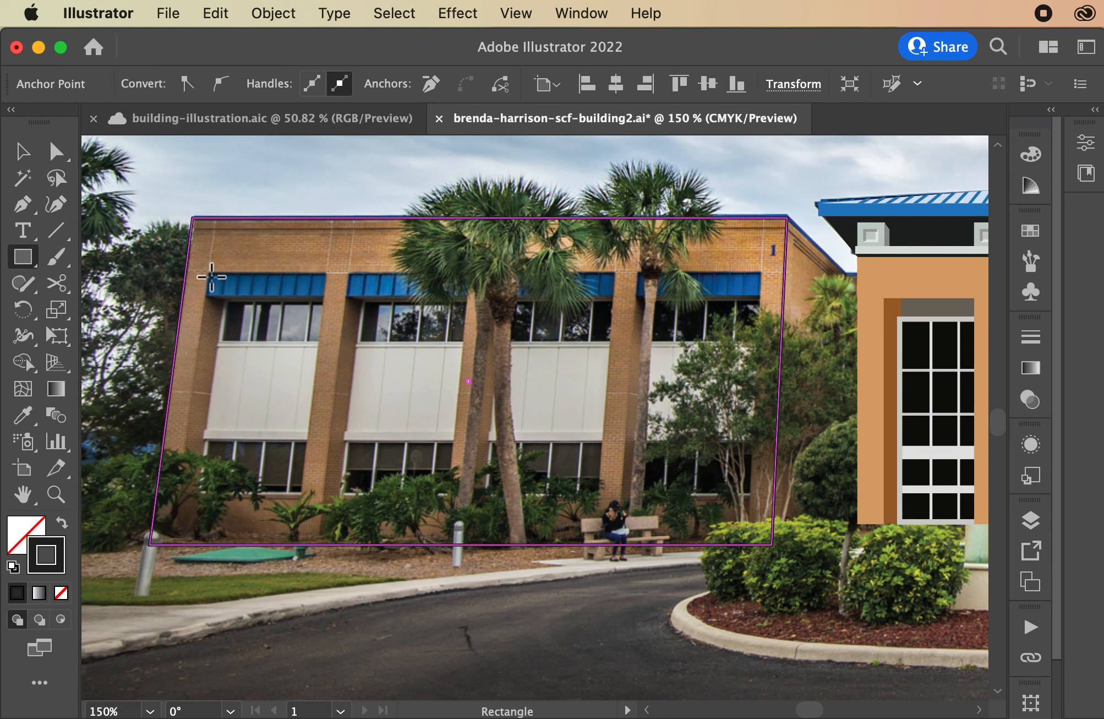
pyautogui.moveTo(211, 278); pyautogui.dragTo(326, 580)
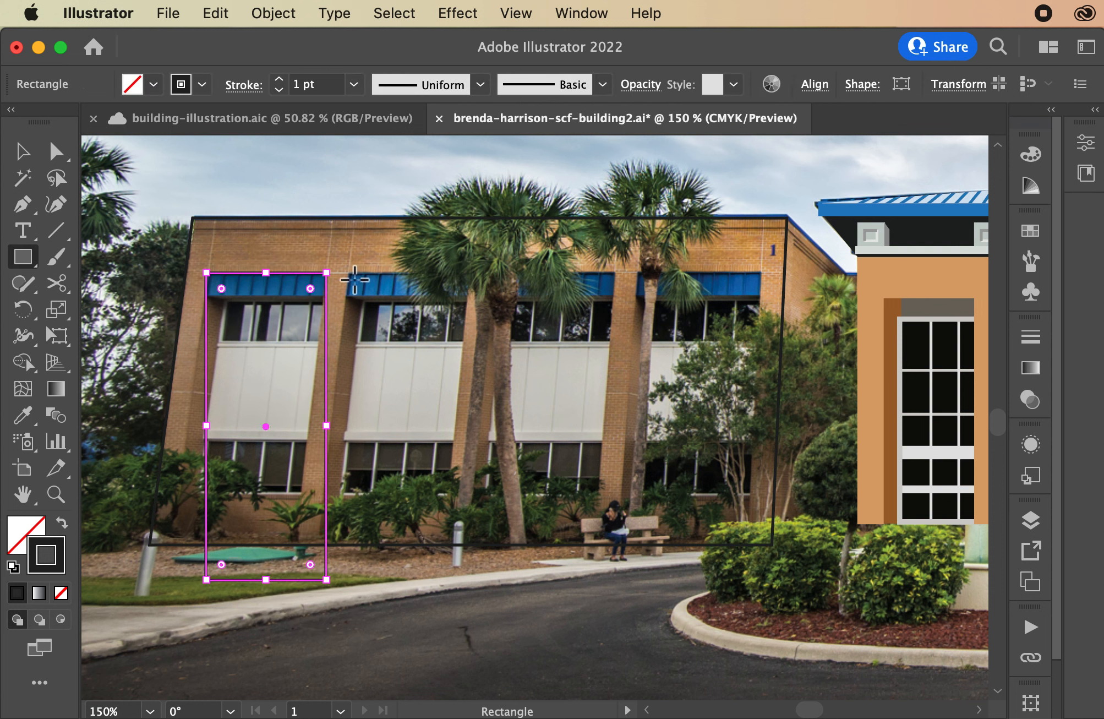
pyautogui.press('a')
pyautogui.moveTo(207, 579); pyautogui.dragTo(169, 573)
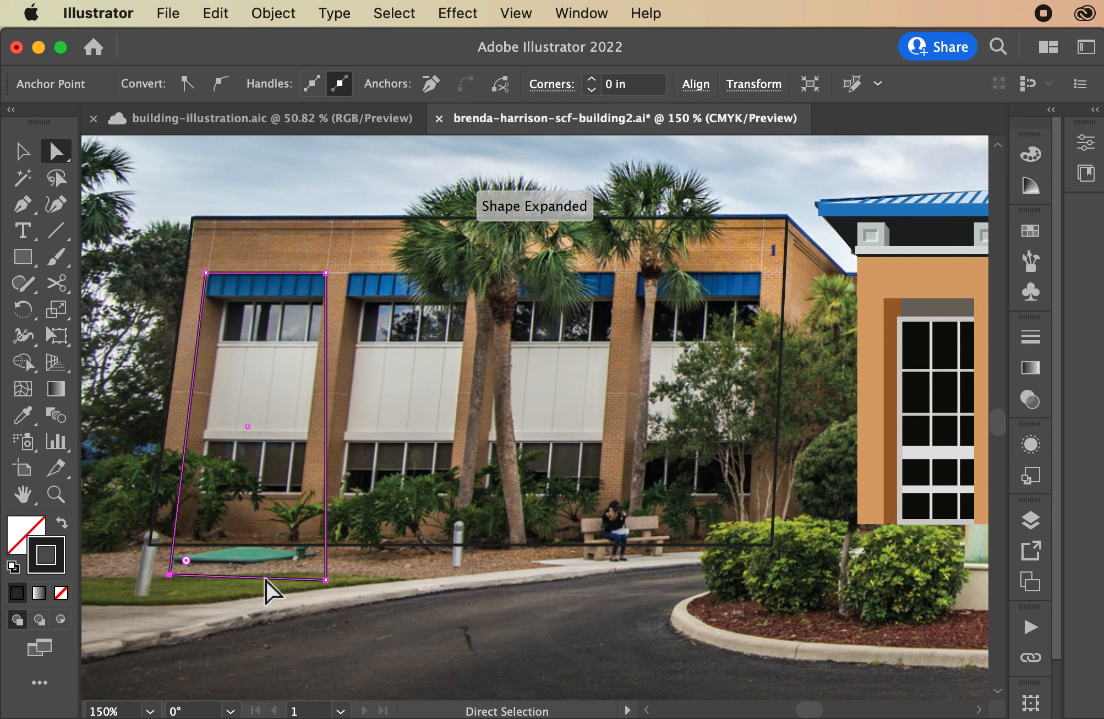
pyautogui.moveTo(326, 579); pyautogui.dragTo(294, 578)
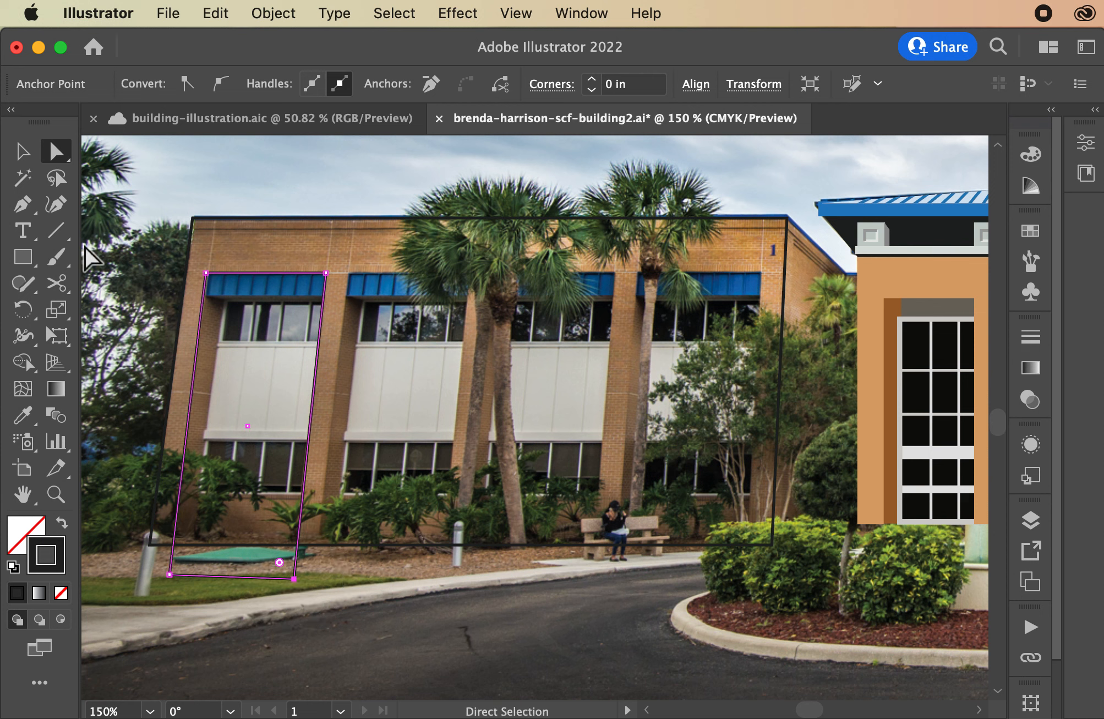
# - Duplicate the first window bay outline and move the copy right onto the second window bay
pyautogui.click(25, 151)
pyautogui.click(195, 328)
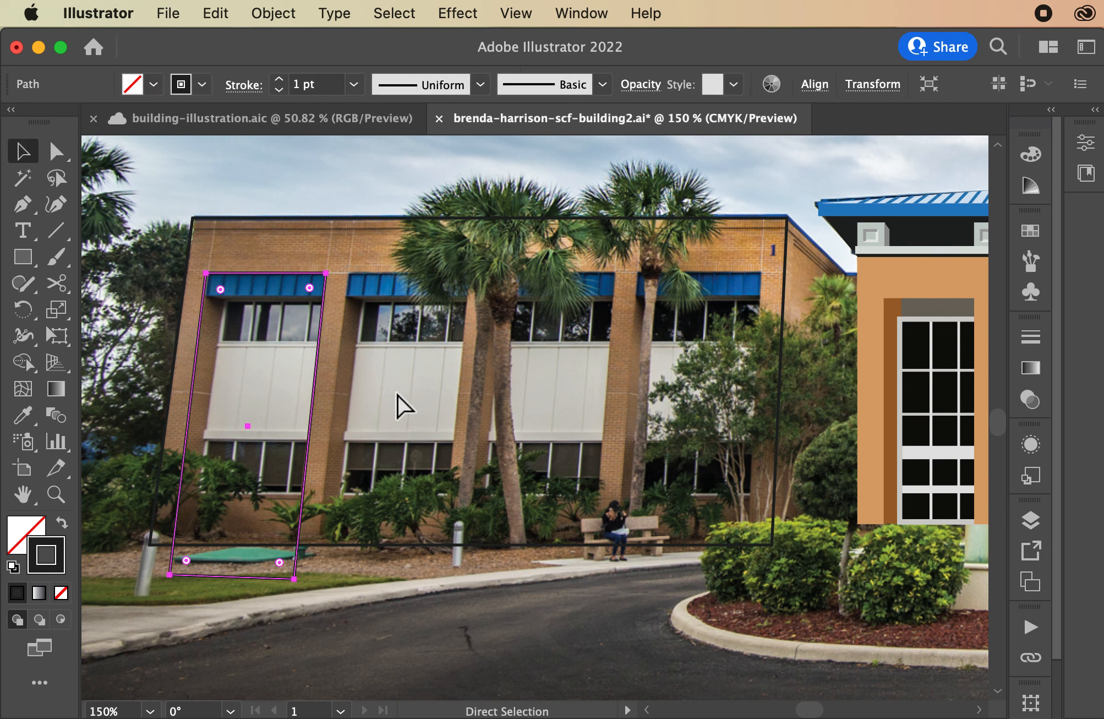
pyautogui.press('super+c')
pyautogui.press('super+shift+v')
pyautogui.hotkey('shift', 'Right')
pyautogui.hotkey('shift', 'Right')
pyautogui.hotkey('shift', 'Right')
pyautogui.hotkey('shift', 'Right')
pyautogui.hotkey('shift', 'Right')
pyautogui.hotkey('shift', 'Right')
# - Duplicate the second window bay outline and align the copy's upper edge with the third window bay
pyautogui.press('super+c')
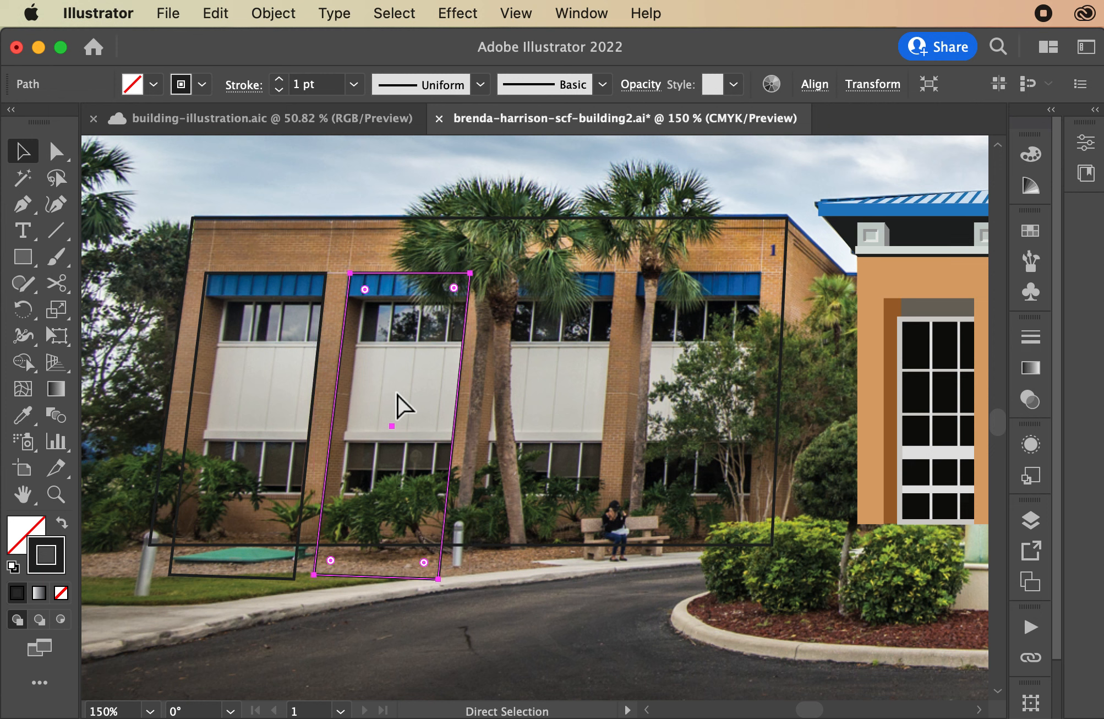
pyautogui.press('super+shift+v')
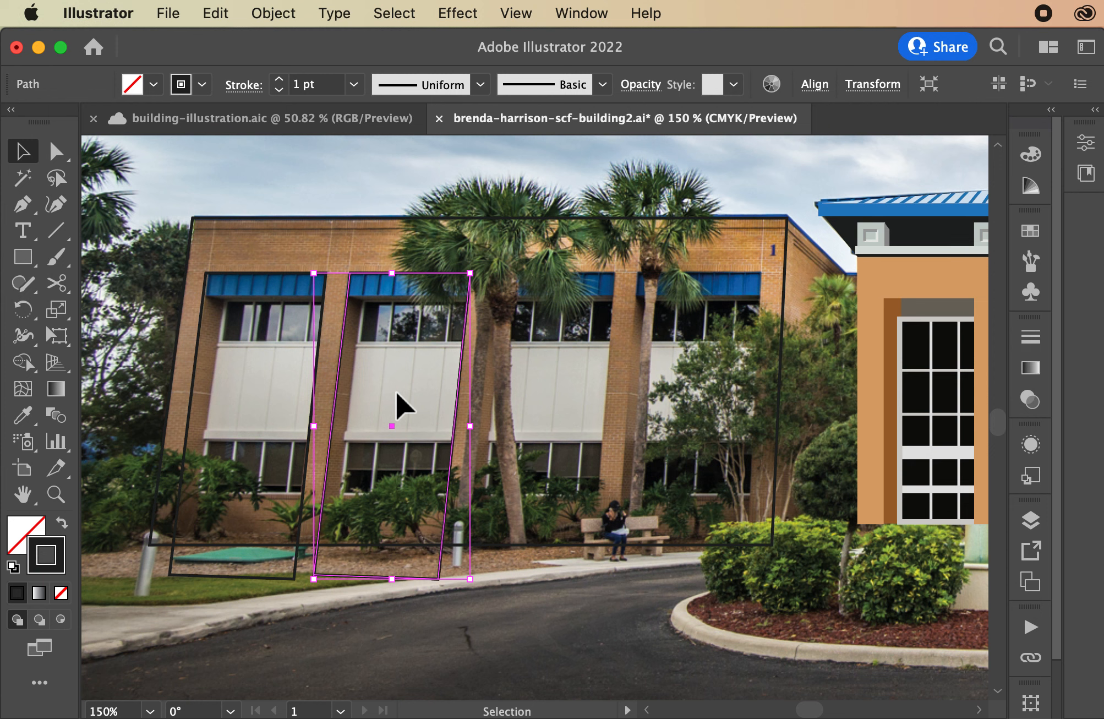
pyautogui.hotkey('shift', 'Right')
pyautogui.hotkey('shift', 'Right')
pyautogui.hotkey('shift', 'Right')
pyautogui.hotkey('shift', 'Right')
pyautogui.hotkey('shift', 'Right')
pyautogui.hotkey('shift', 'Right')
pyautogui.press('Left')
pyautogui.press('Left')
pyautogui.press('Left')
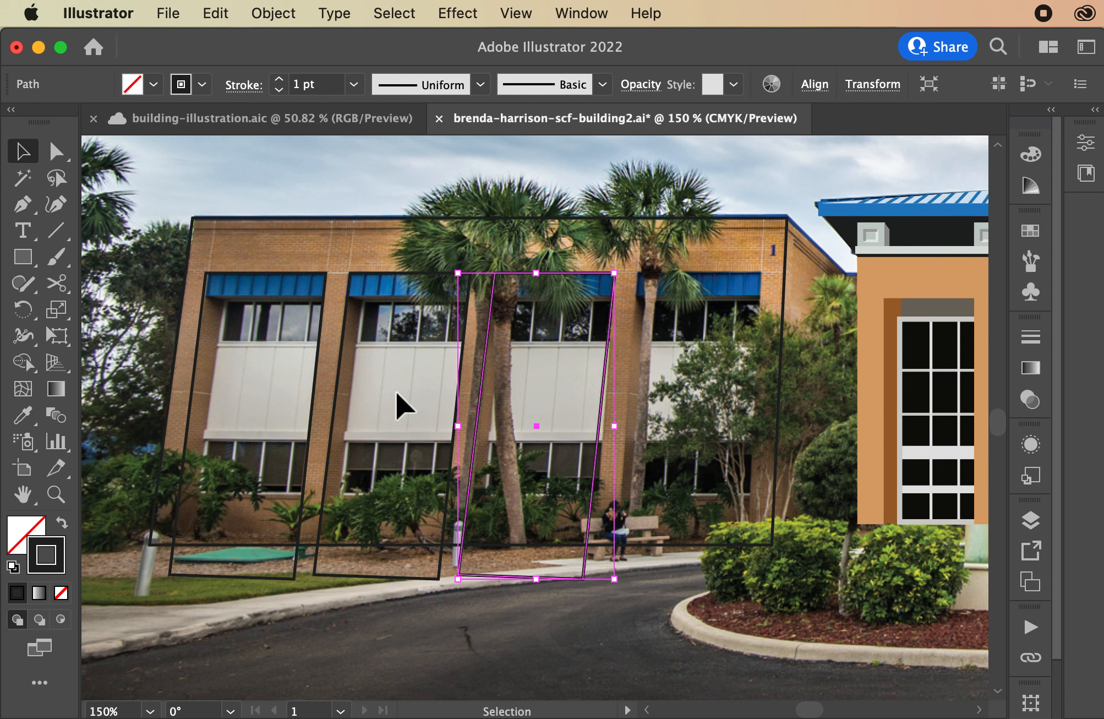
pyautogui.press('Right')
pyautogui.press('Left')
# - Shift both lower corner points of the third bay outline right to match the pillar angle
pyautogui.click(57, 151)
pyautogui.click(464, 580)
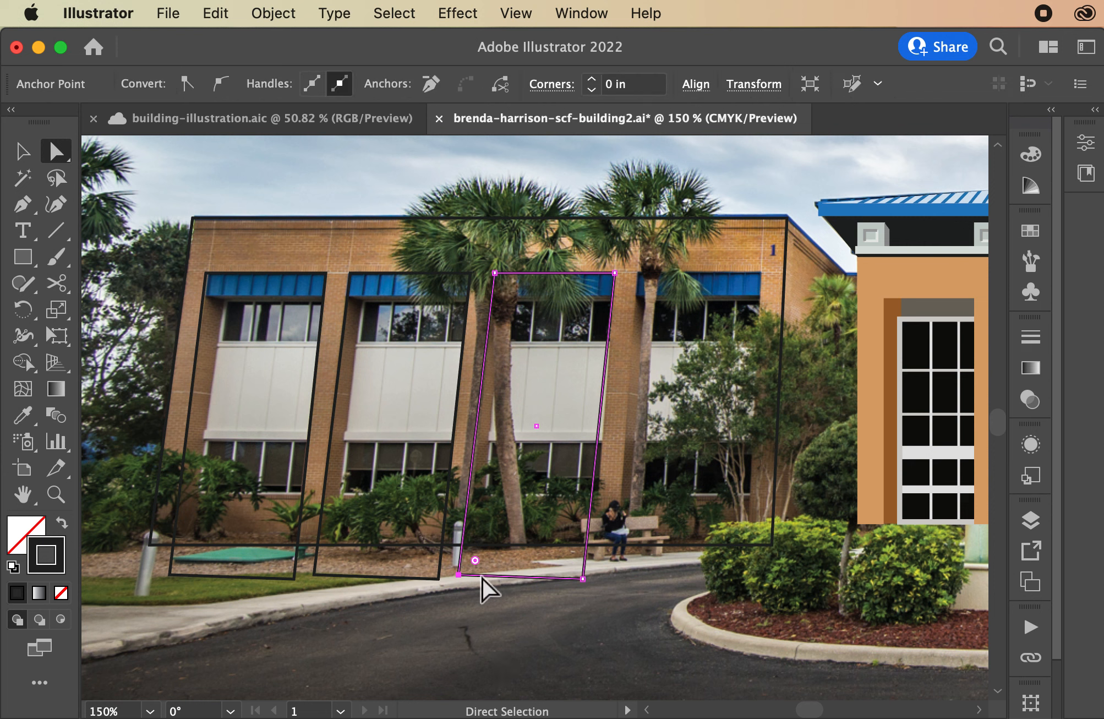
pyautogui.keyDown('shift'); pyautogui.click(583, 580); pyautogui.keyUp('shift')
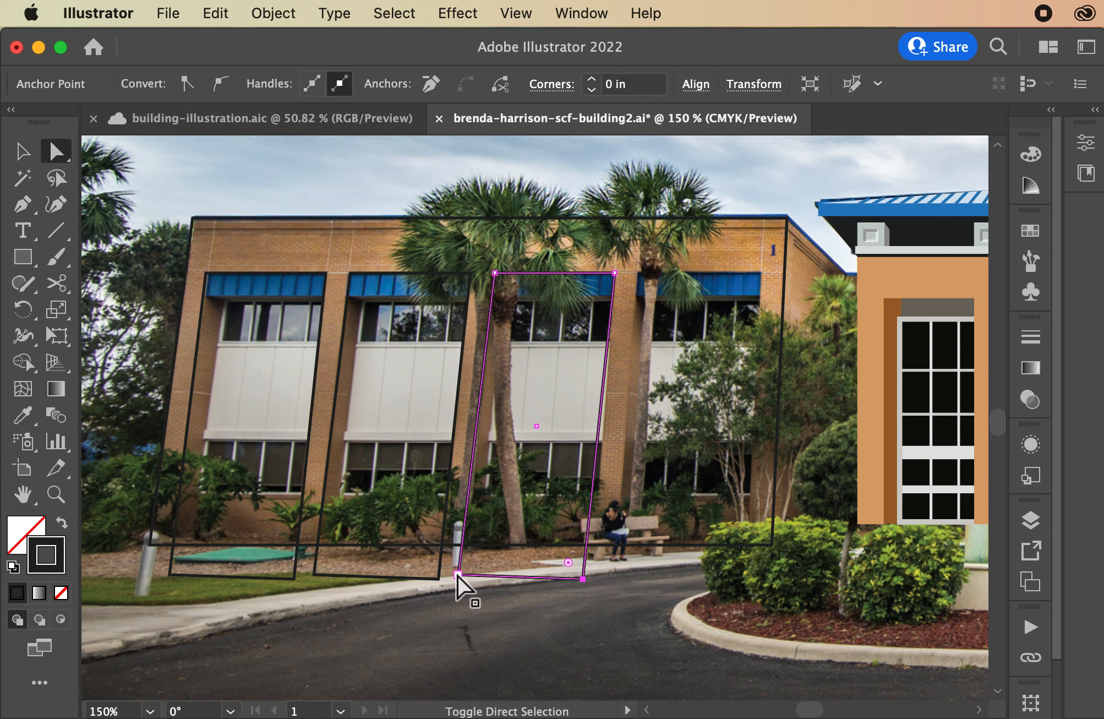
pyautogui.press('Right')
pyautogui.press('Right')
pyautogui.press('Right')
pyautogui.press('Right')
pyautogui.press('Right')
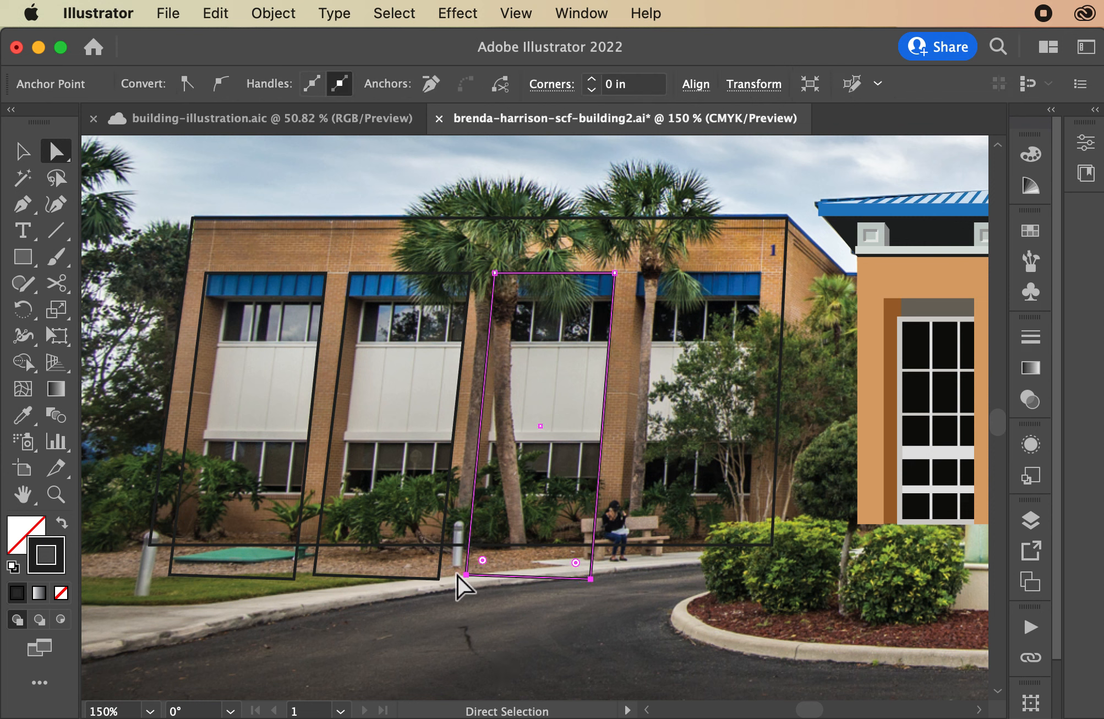
# - Nudge both lower corner points of the second bay outline slightly right to follow the pillars
pyautogui.click(438, 579)
pyautogui.keyDown('shift'); pyautogui.click(314, 575); pyautogui.keyUp('shift')
pyautogui.press('Right')
pyautogui.press('Right')
# - Duplicate the third bay outline onto the fourth window bay and shift the copy's lower corner points right to match the pillars
pyautogui.press('v')
pyautogui.moveTo(572, 273); pyautogui.dragTo(718, 273)
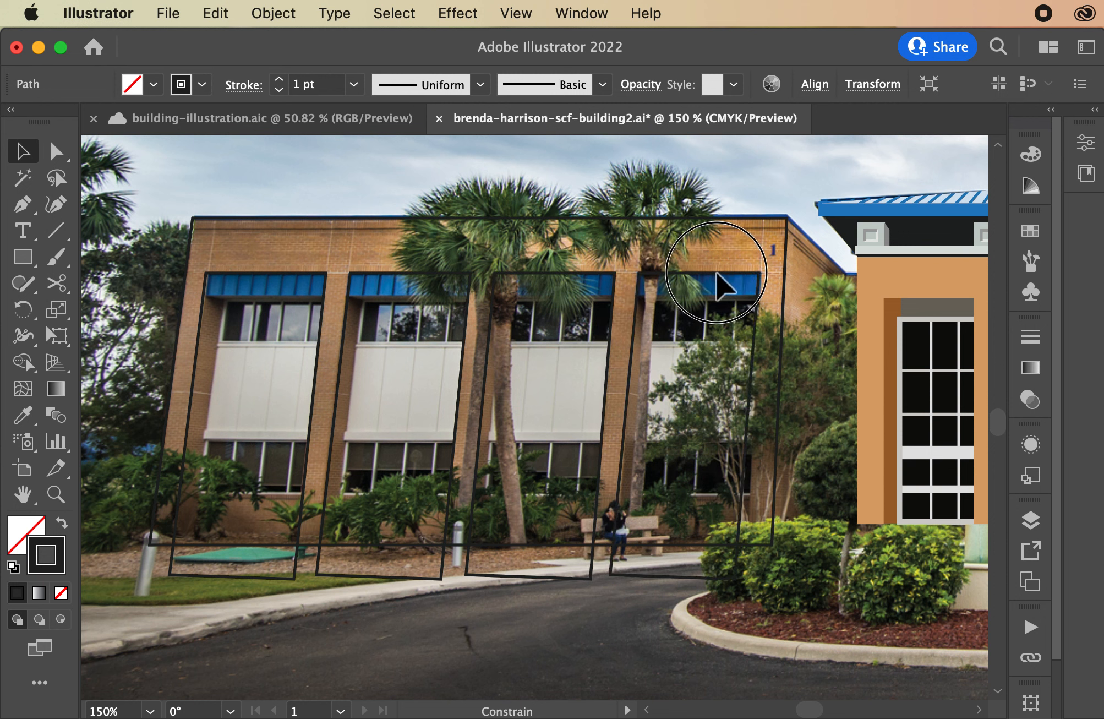
pyautogui.click(66, 155)
pyautogui.click(608, 574)
pyautogui.keyDown('shift'); pyautogui.click(734, 579); pyautogui.keyUp('shift')
pyautogui.press('Right')
pyautogui.press('Right')
pyautogui.press('Right')
pyautogui.press('Right')
pyautogui.press('Right')
pyautogui.click(741, 579)
pyautogui.press('Right')
pyautogui.press('Right')
pyautogui.press('Right')
pyautogui.press('Right')
pyautogui.press('Right')
# - Select the building outline with all four bay outlines and cut the bays out of it using Minus Front
pyautogui.click(27, 153)
pyautogui.click(106, 192)
pyautogui.moveTo(160, 195); pyautogui.dragTo(778, 586)
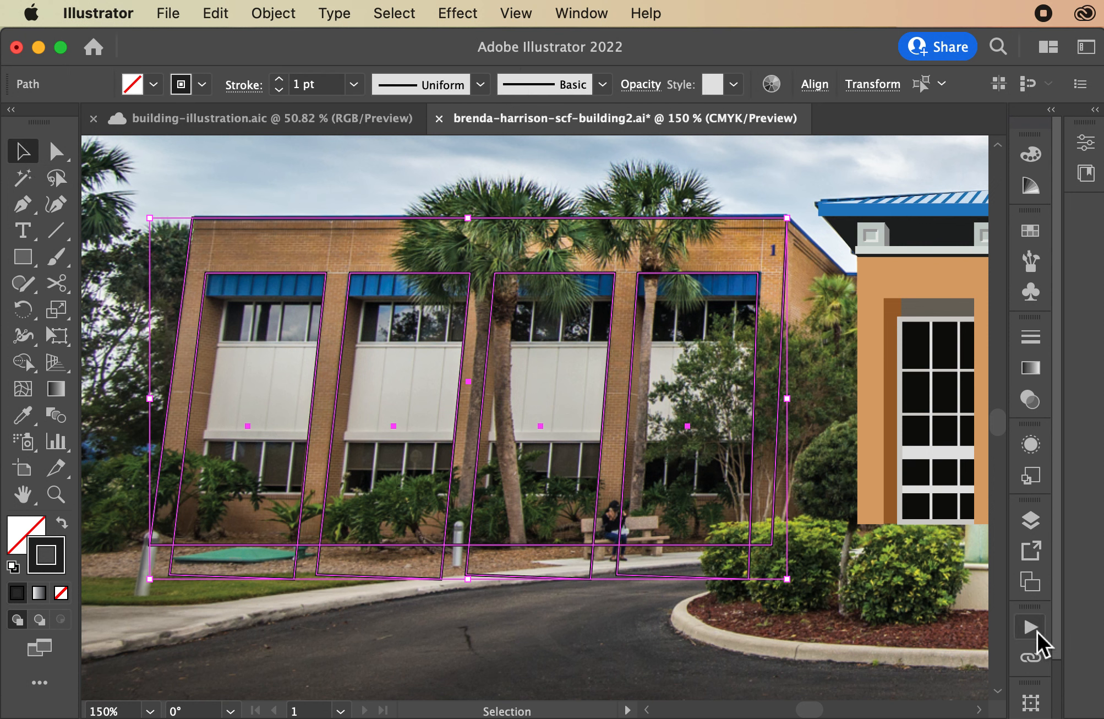
pyautogui.scroll(-3, 1041, 558)
pyautogui.click(1030, 698)
pyautogui.click(804, 632)
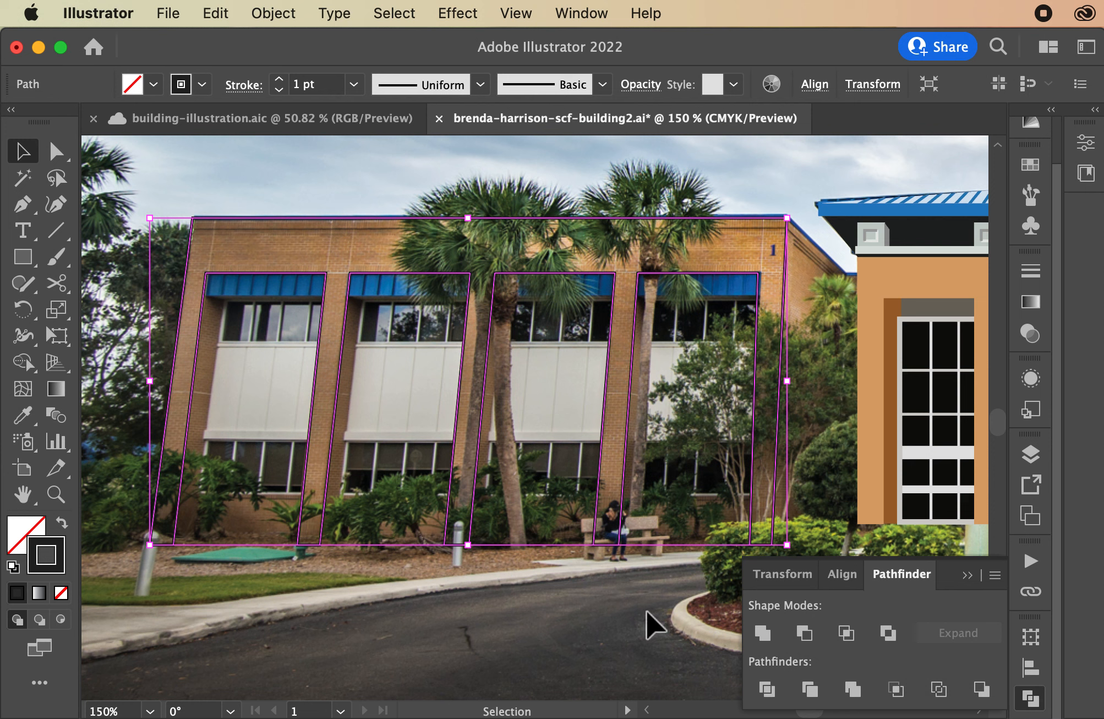
# - Activate the Eyedropper for the cut-out left building shape to sample a fill color from the traced main building
pyautogui.click(35, 418)
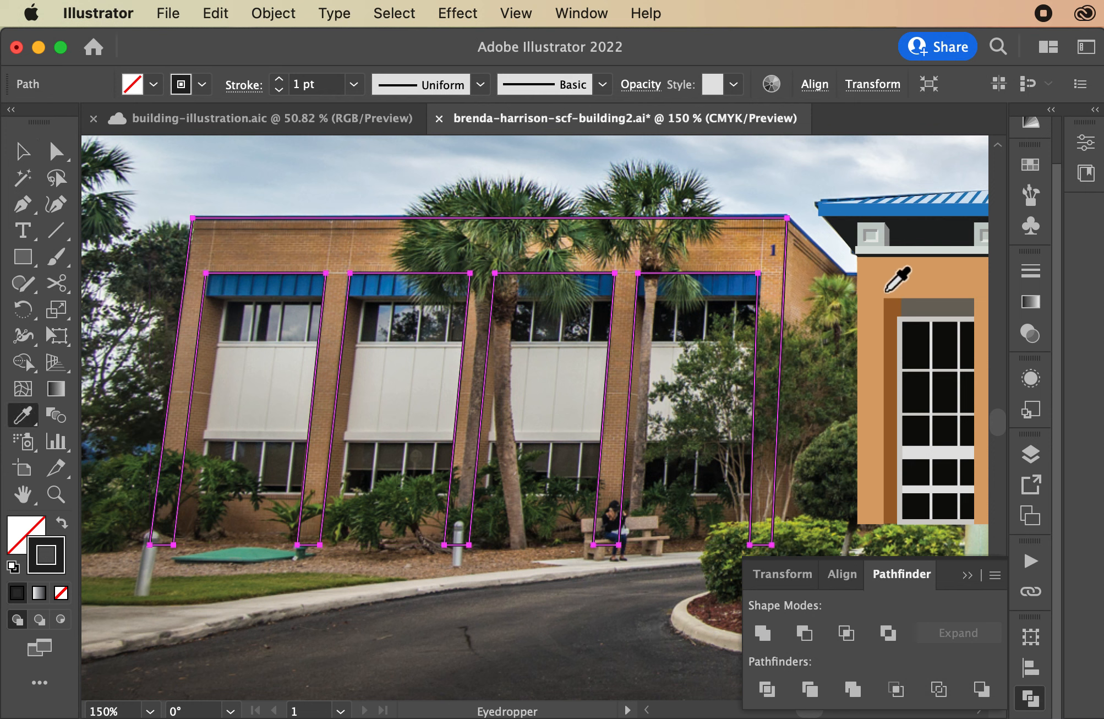
# - Fill the side building's column-and-beam shape with the tan sampled from the front building, then deselect it
pyautogui.click(884, 293)
pyautogui.click(22, 149)
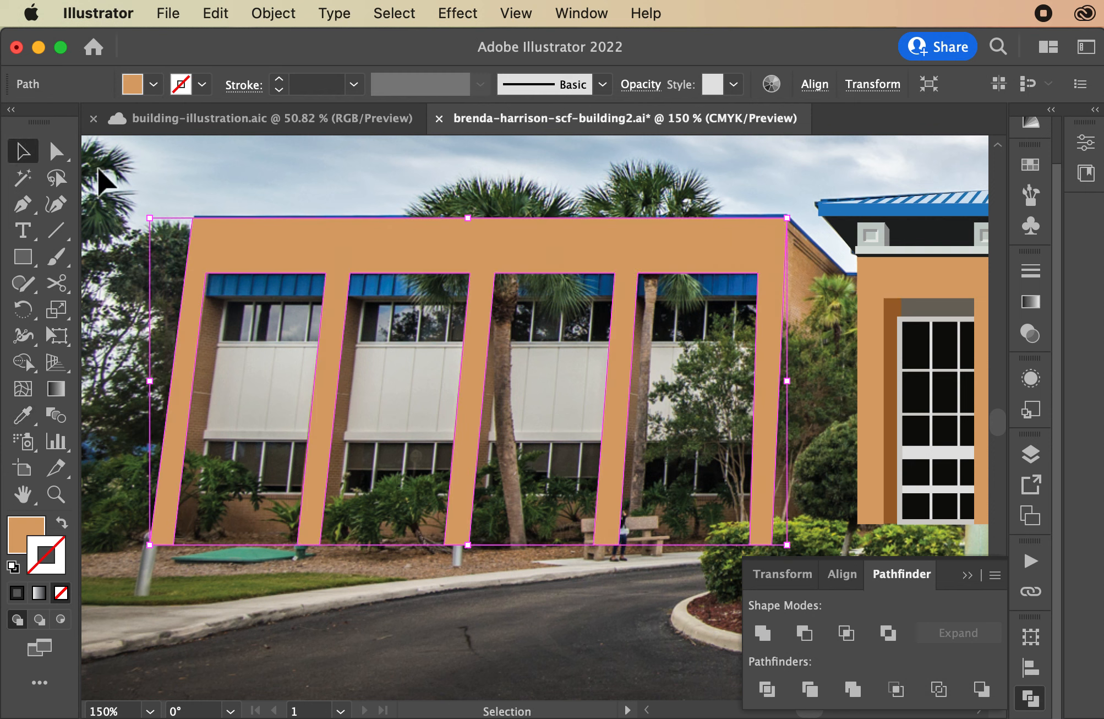
pyautogui.click(99, 177)
# - Rename the side wall shape's layer to "side building front" and lock it
pyautogui.click(1031, 454)
pyautogui.doubleClick(838, 315)
pyautogui.write('side building front')
pyautogui.press('Return')
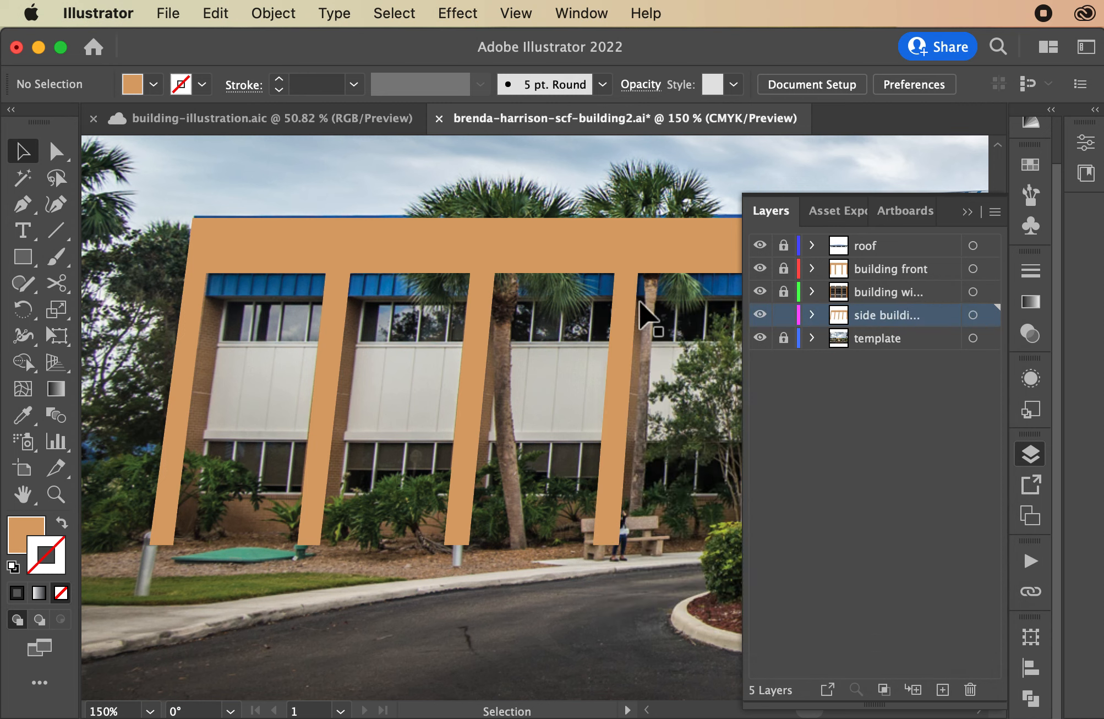
pyautogui.click(784, 314)
# - Create a new layer directly above the template layer and name it "side building windows"
pyautogui.click(895, 340)
pyautogui.click(942, 689)
pyautogui.doubleClick(839, 338)
pyautogui.write('side building windows')
pyautogui.press('Return')
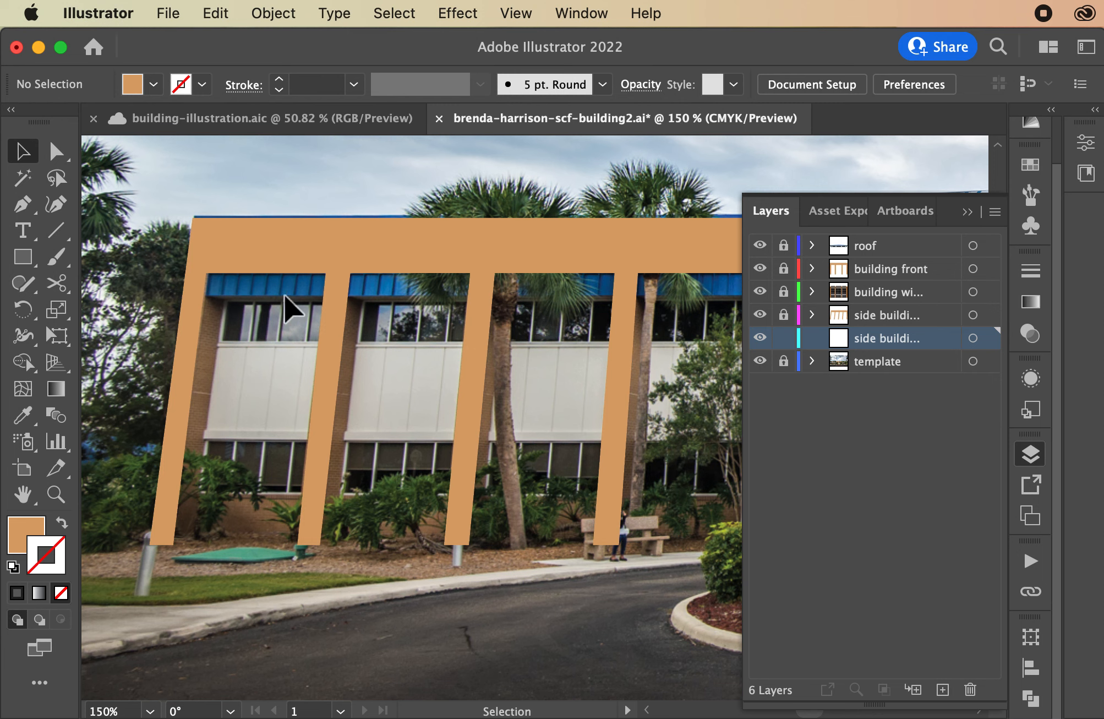
# - Draw a rectangle over the windows between the two rightmost side columns, with a sampled black outline and no fill
pyautogui.hscroll(5, 438, 345)
pyautogui.scroll(-1, 438, 345)
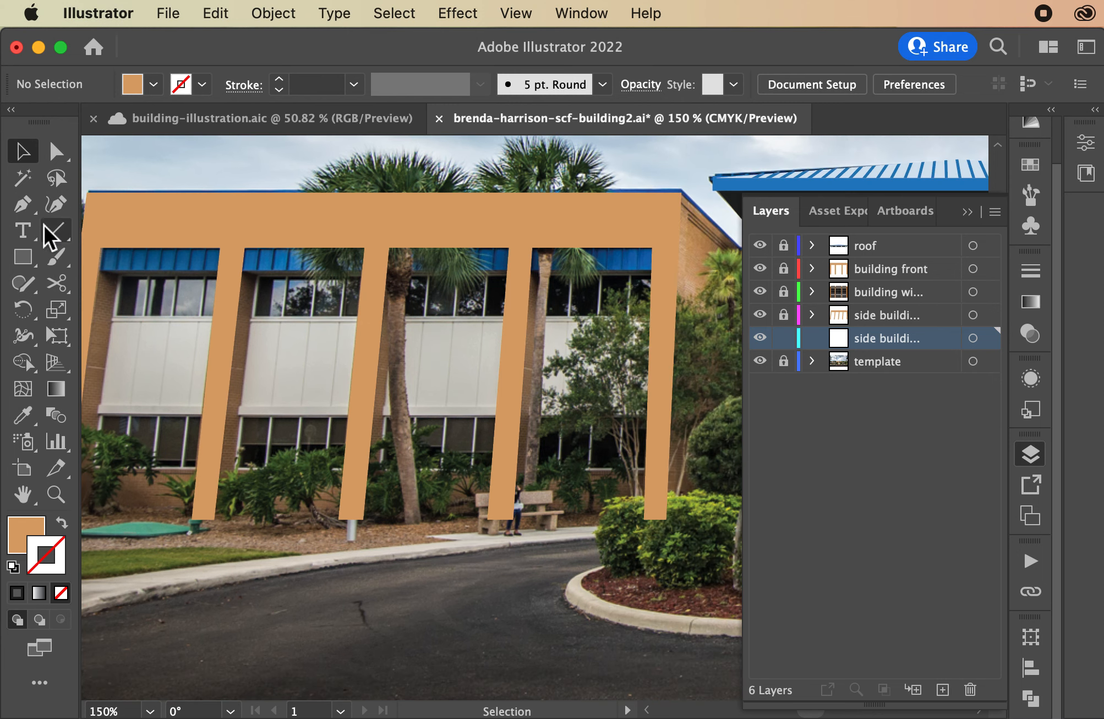
pyautogui.click(27, 262)
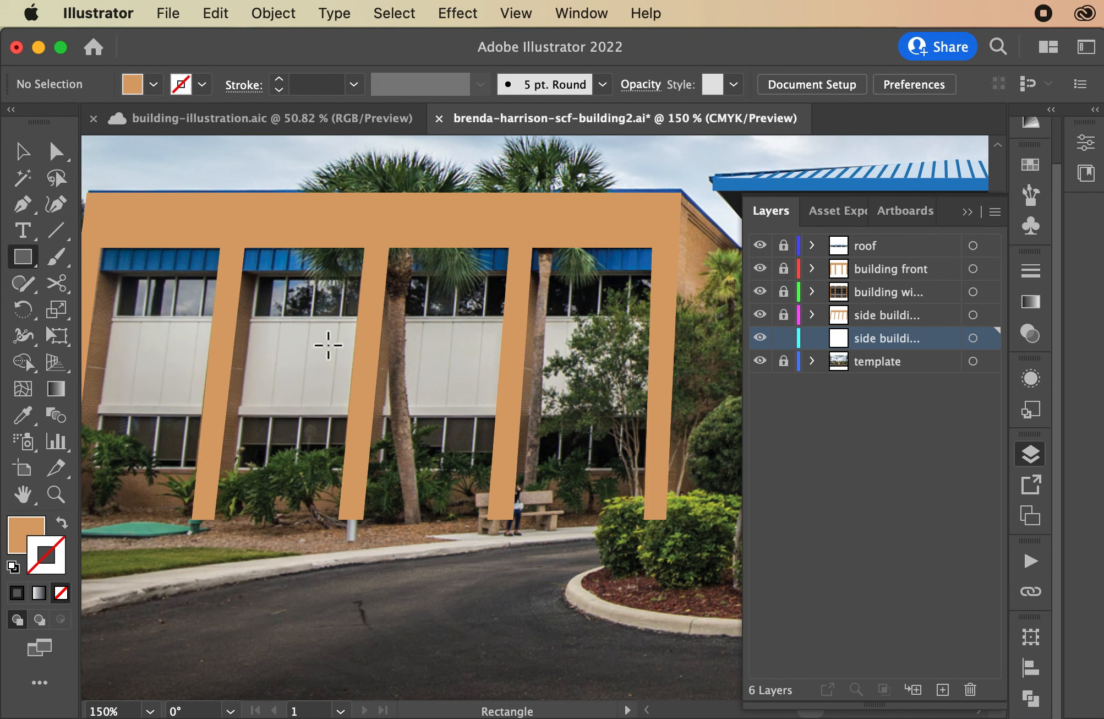
pyautogui.press('super+equal')
pyautogui.hscroll(5, 328, 345)
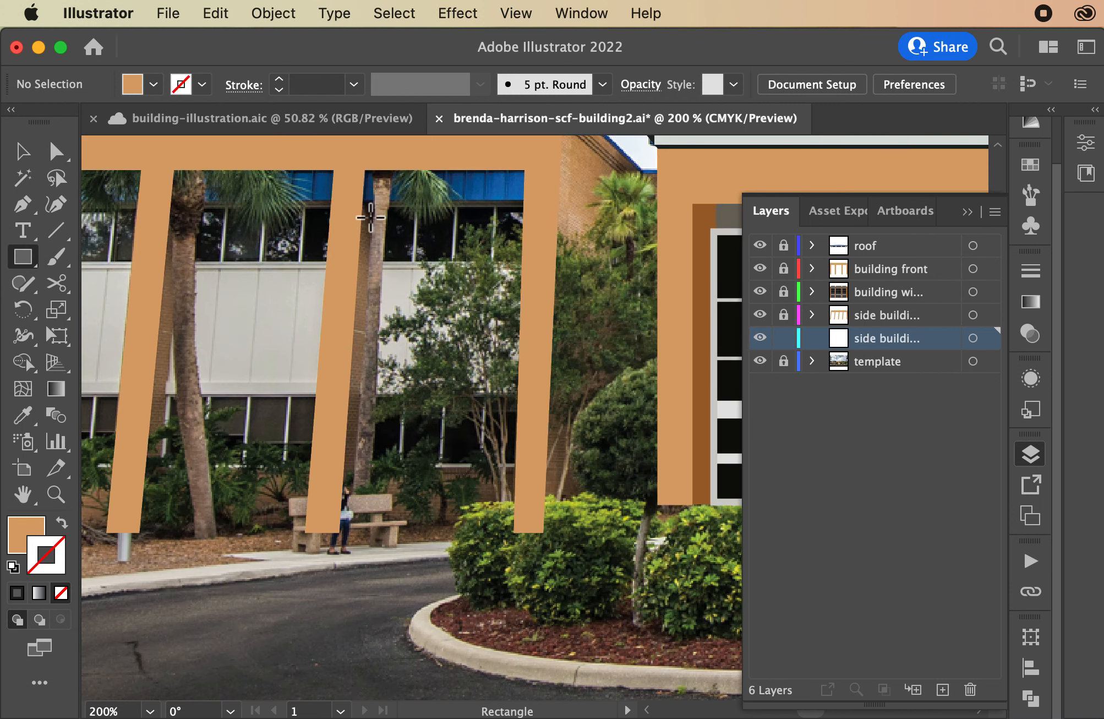
pyautogui.moveTo(375, 209); pyautogui.dragTo(529, 474)
pyautogui.press('i')
pyautogui.click(410, 230)
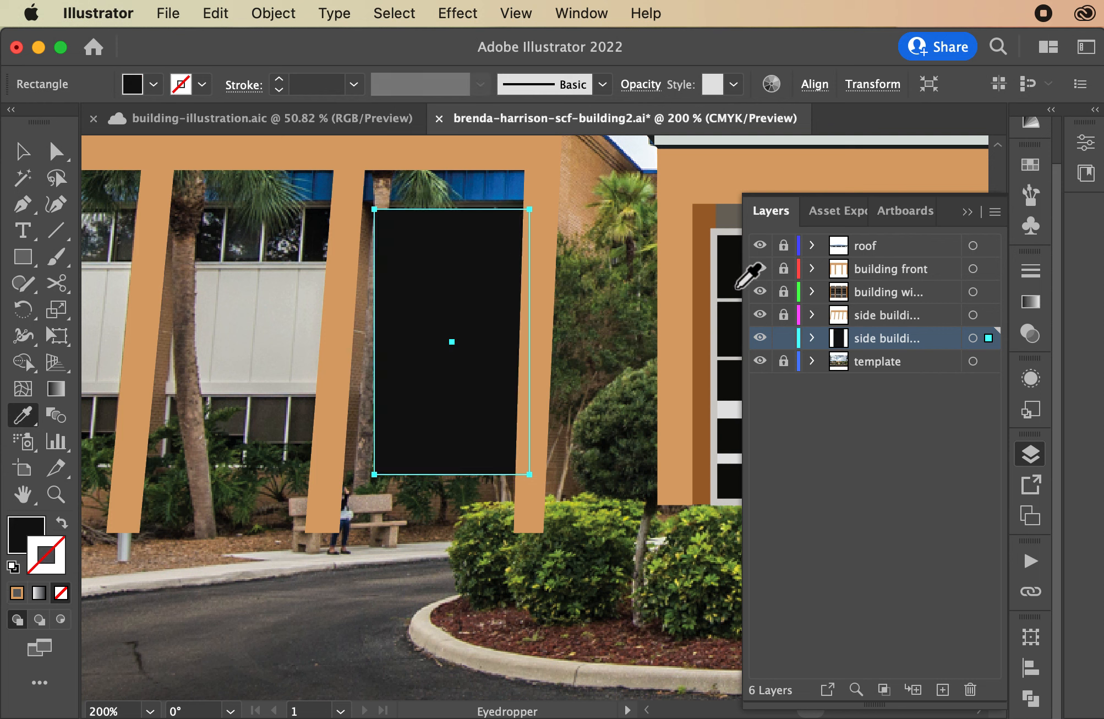
pyautogui.click(63, 526)
# - Nudge the window rectangle's lower-left corner point left and slightly up to follow the slanted column
pyautogui.click(55, 150)
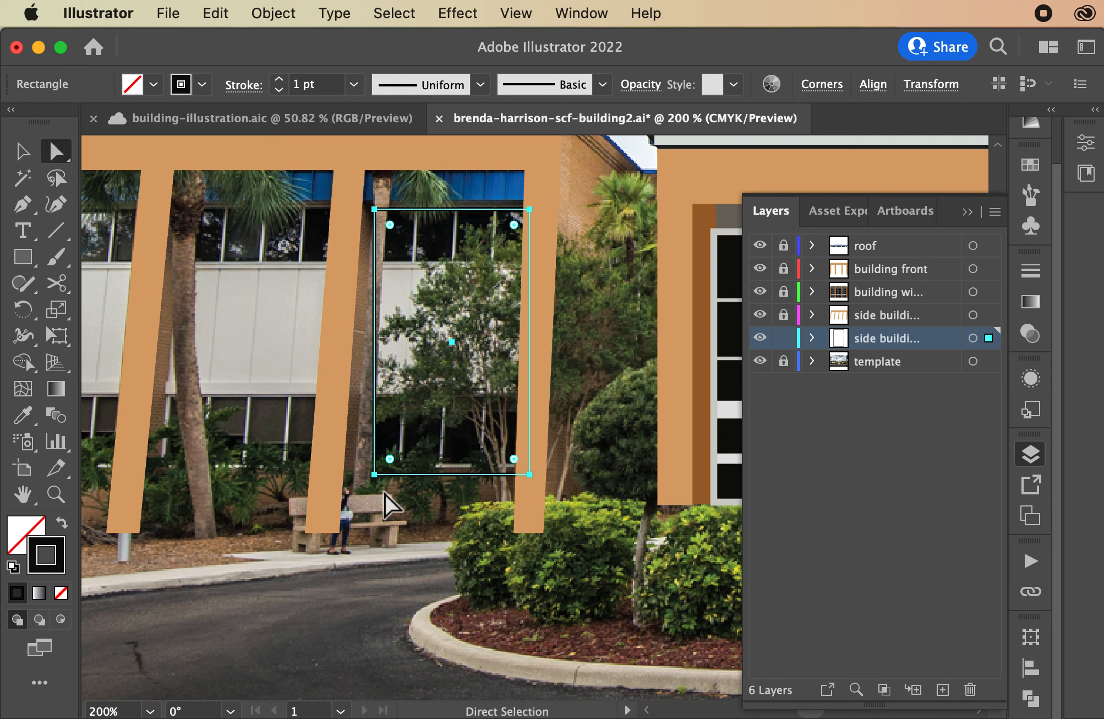
pyautogui.click(375, 477)
pyautogui.press('Left')
pyautogui.press('Left')
pyautogui.press('Left')
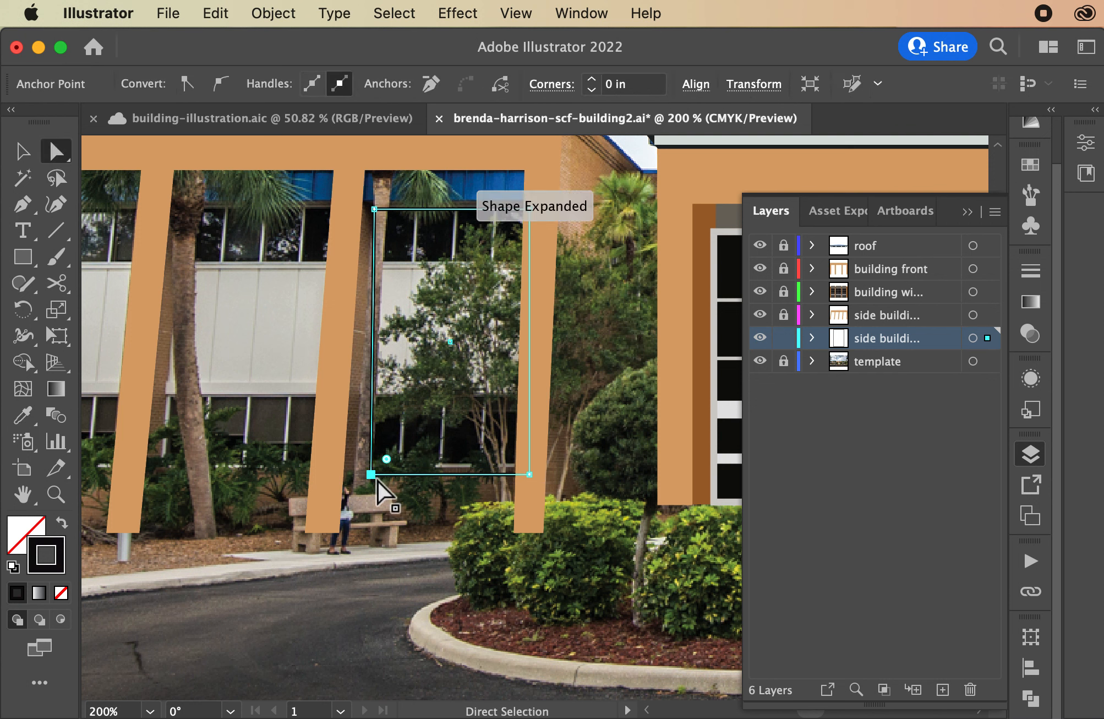
pyautogui.press('Left')
pyautogui.press('Left')
pyautogui.press('Left')
pyautogui.press('Left')
pyautogui.press('Up')
pyautogui.press('Up')
pyautogui.press('Up')
# - Nudge the window rectangle's lower-right corner point slightly up and to the left
pyautogui.click(529, 474)
pyautogui.press('Up')
pyautogui.press('Up')
pyautogui.press('Up')
pyautogui.press('Left')
pyautogui.press('Left')
pyautogui.press('Left')
# - Hide the side building front layer to examine the photo's windows and awnings, then show it again
pyautogui.click(760, 315)
pyautogui.click(440, 599)
pyautogui.click(23, 257)
pyautogui.hscroll(-5, 442, 345)
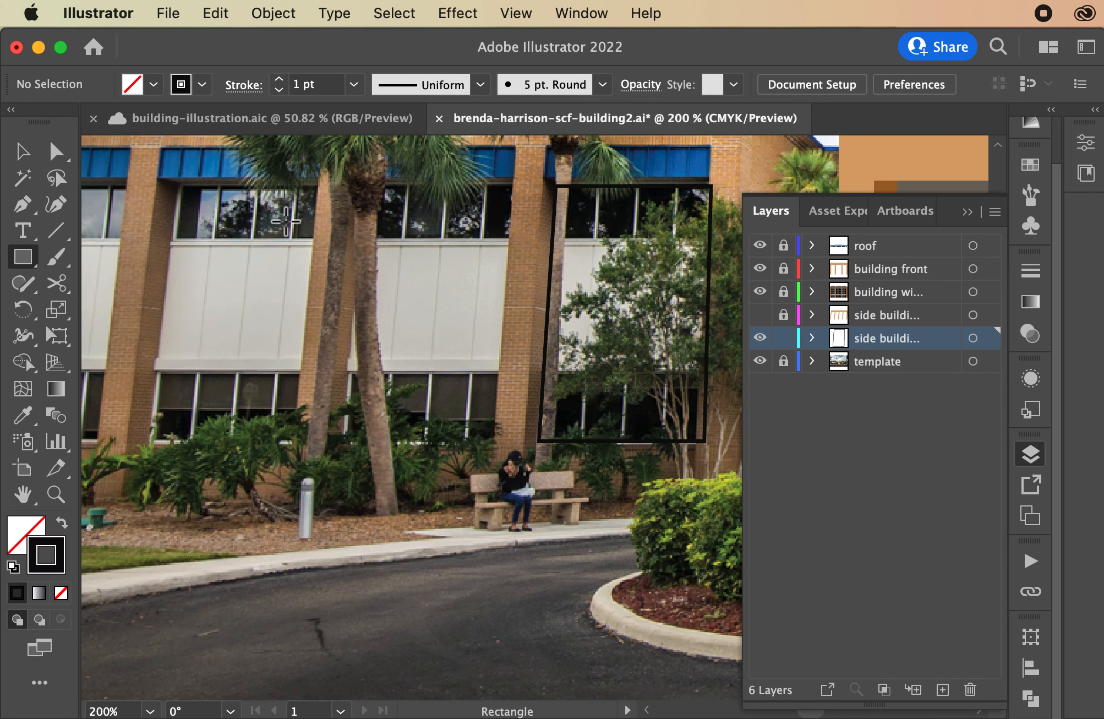
pyautogui.hscroll(-5, 286, 221)
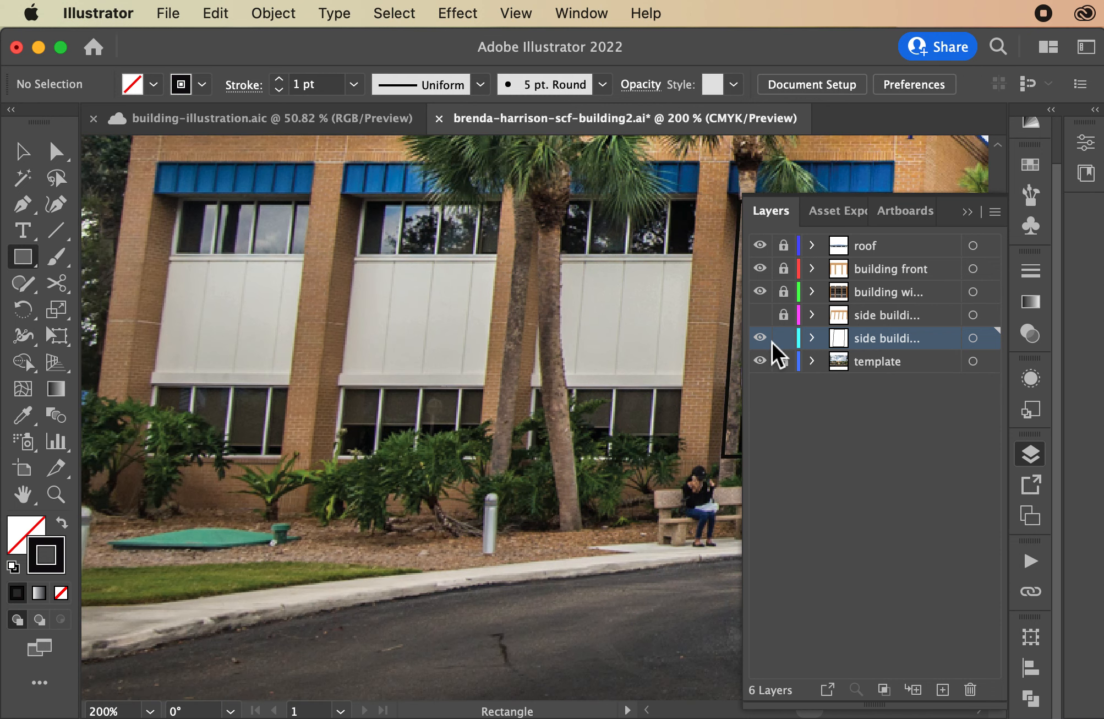
pyautogui.click(760, 314)
# - Draw a rectangle over the awning above the rightmost side windows, with a 1 pt blue outline and no fill
pyautogui.hscroll(7, 440, 385)
pyautogui.scroll(2, 440, 385)
pyautogui.moveTo(355, 235); pyautogui.dragTo(528, 278)
pyautogui.click(62, 522)
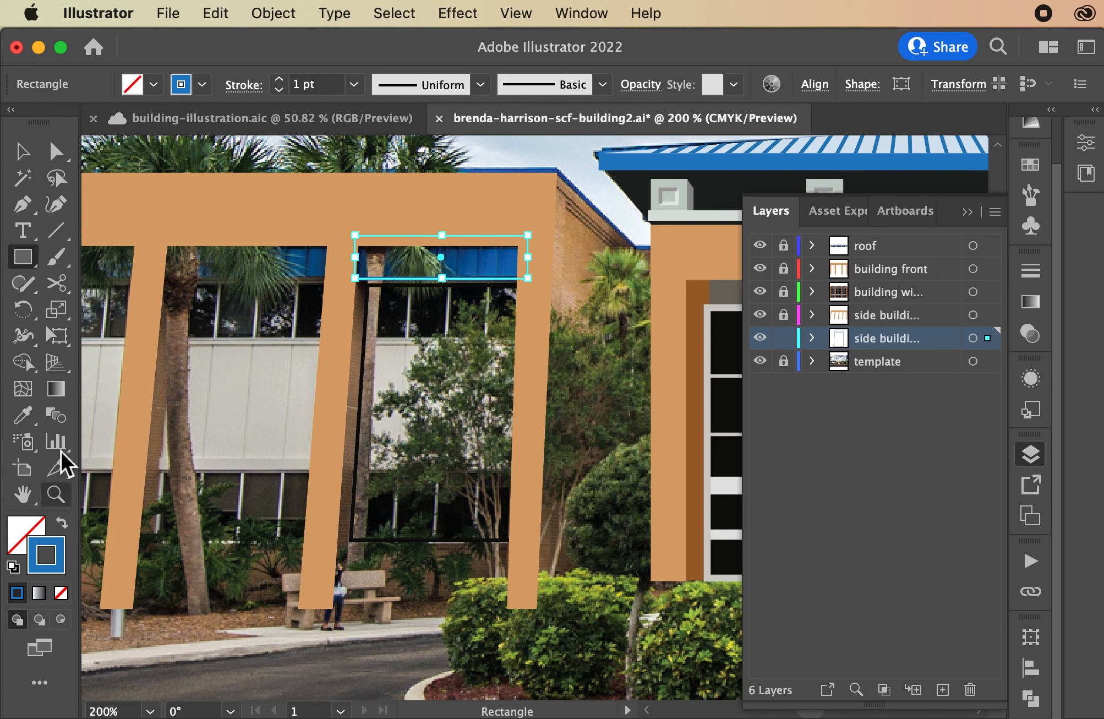
# - Draw a near-vertical blue line across the awning's right end and paste a copy of it in front
pyautogui.click(48, 233)
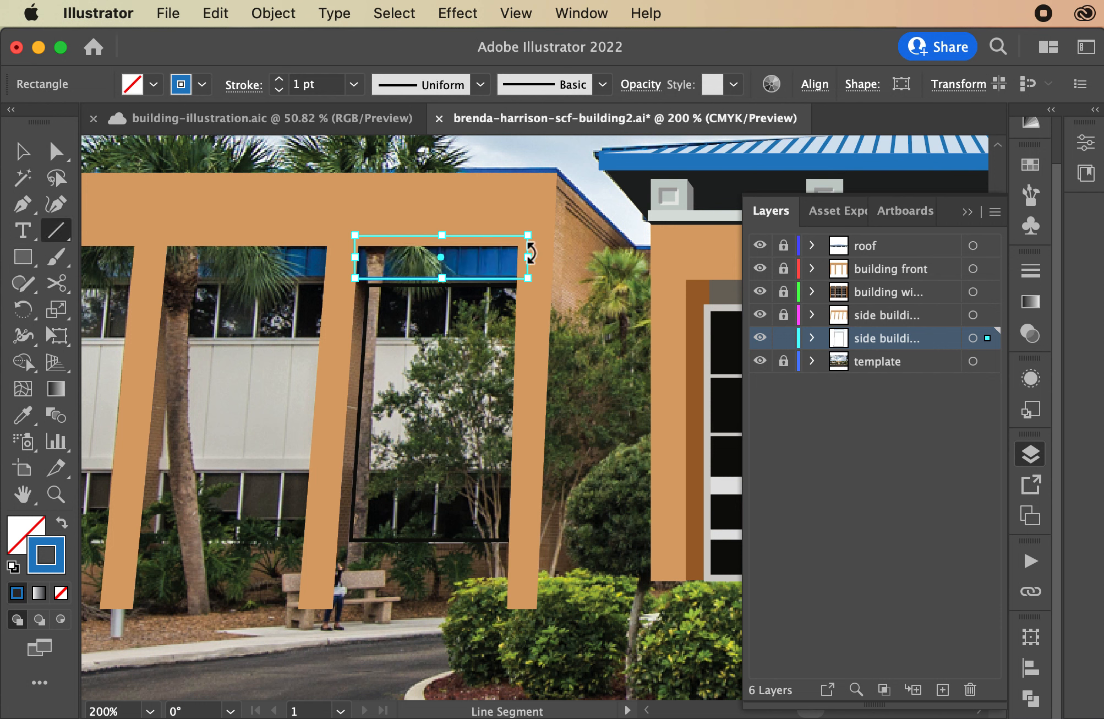
pyautogui.moveTo(502, 285); pyautogui.dragTo(508, 235)
pyautogui.press('v')
pyautogui.press('super+c')
pyautogui.press('super+f')
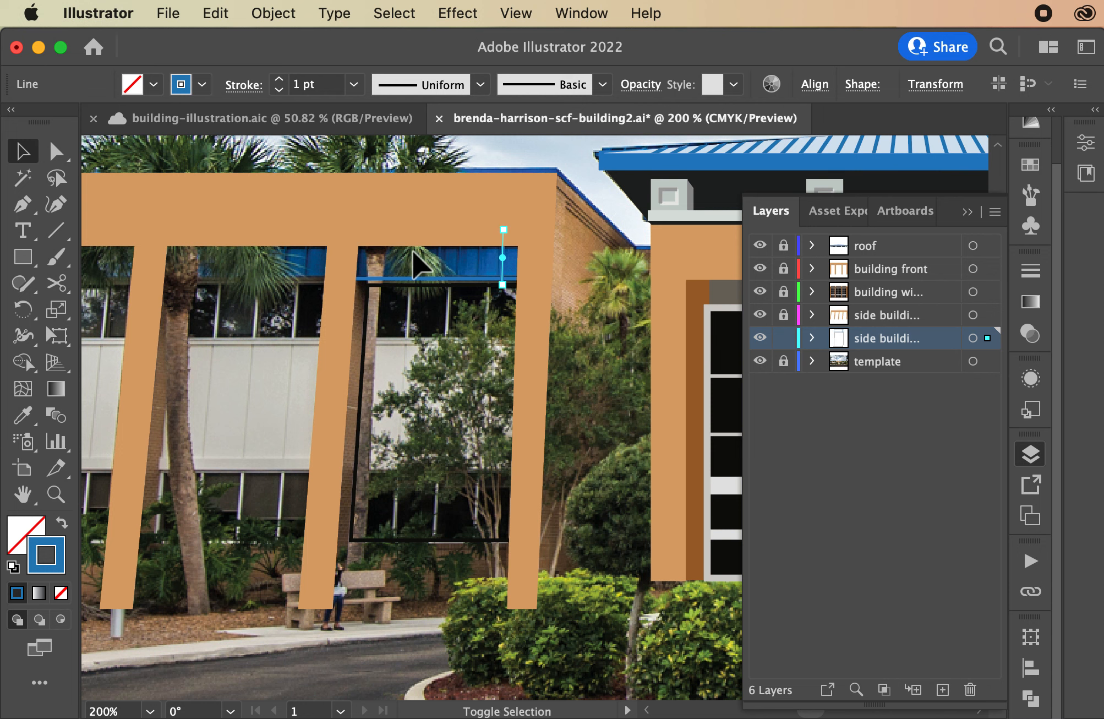
# - Shift the copied line to the awning's left end
pyautogui.hotkey('shift', 'Left')
pyautogui.hotkey('shift', 'Left')
pyautogui.hotkey('shift', 'Left')
pyautogui.hotkey('shift', 'Left')
pyautogui.press('Right')
pyautogui.press('Right')
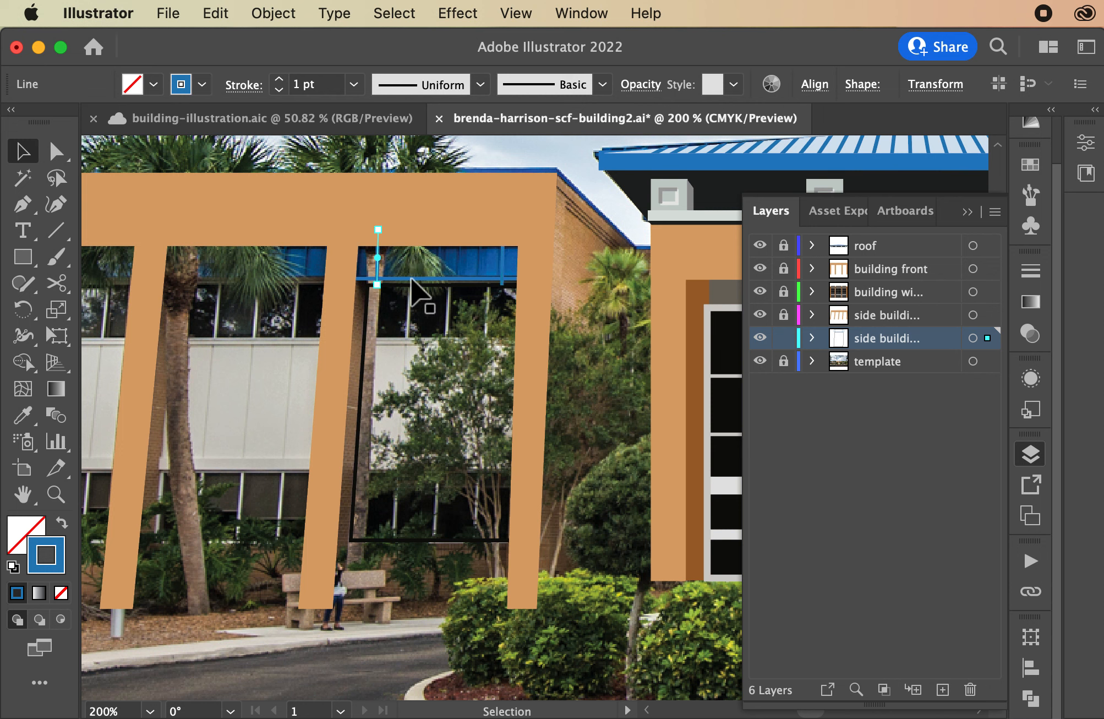
# - Select both awning lines and set the blend spacing to 4 specified steps
pyautogui.keyDown('shift'); pyautogui.click(502, 265); pyautogui.keyUp('shift')
pyautogui.click(274, 14)
pyautogui.moveTo(281, 680)
pyautogui.click(550, 710)
pyautogui.write('4')
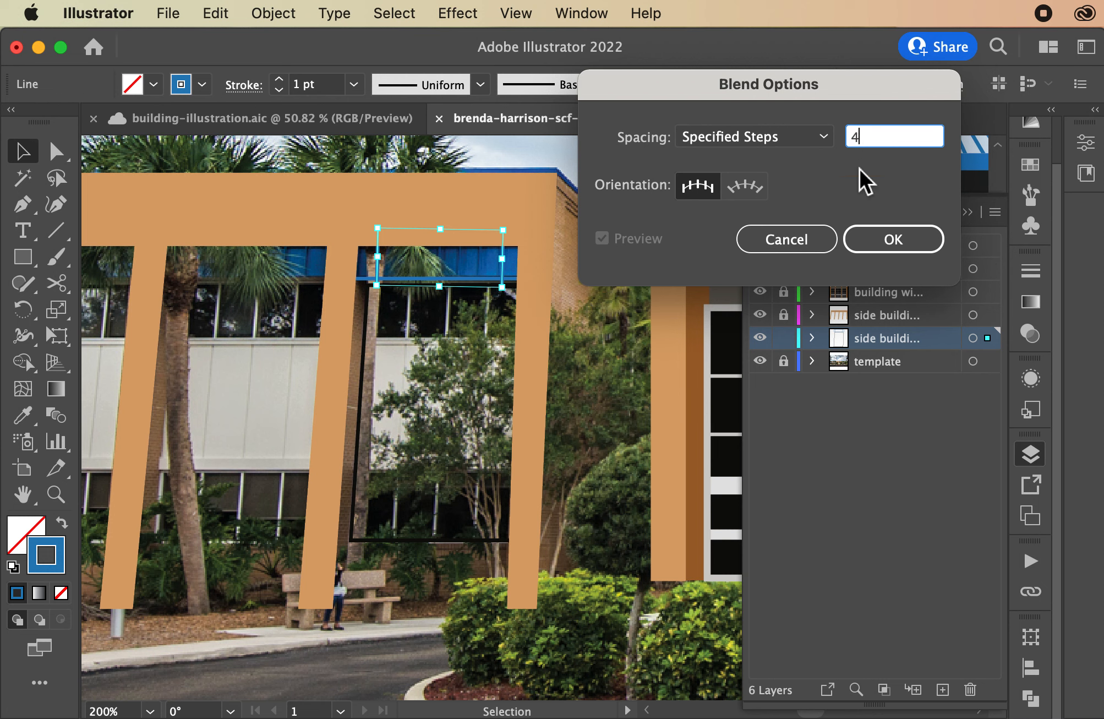
pyautogui.click(883, 236)
# - Set the blend spacing to 5 specified steps and blend the two awning lines
pyautogui.click(273, 13)
pyautogui.moveTo(280, 663)
pyautogui.click(529, 698)
pyautogui.doubleClick(885, 138)
pyautogui.write('5')
pyautogui.click(886, 236)
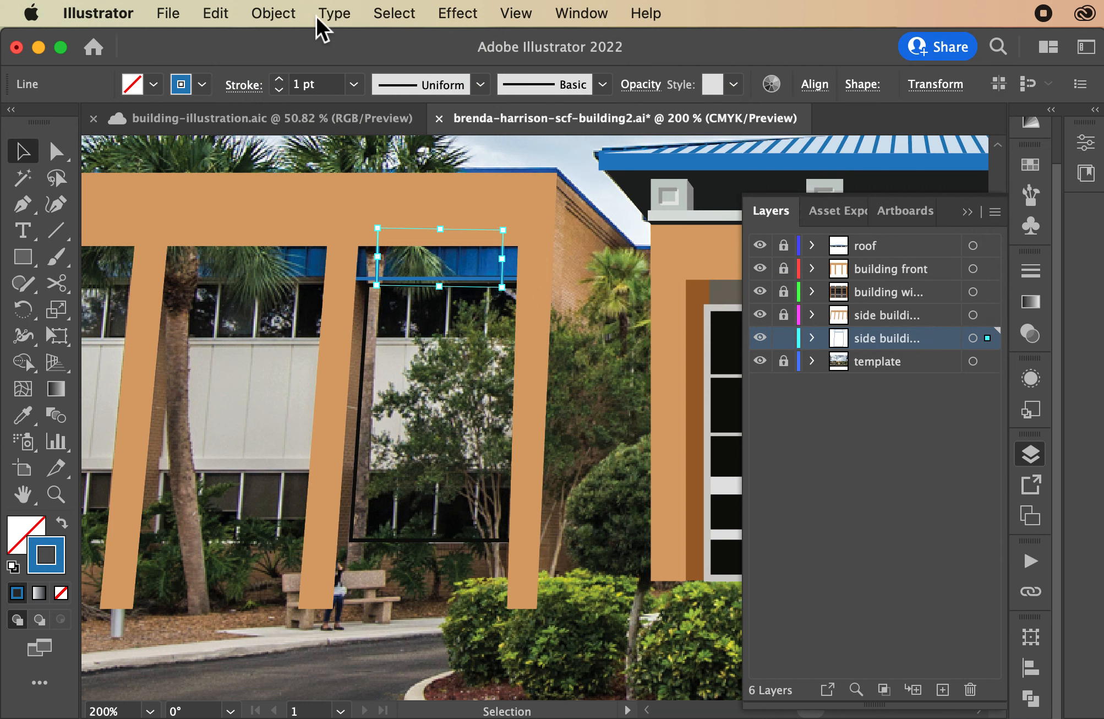
pyautogui.click(274, 13)
pyautogui.moveTo(306, 663)
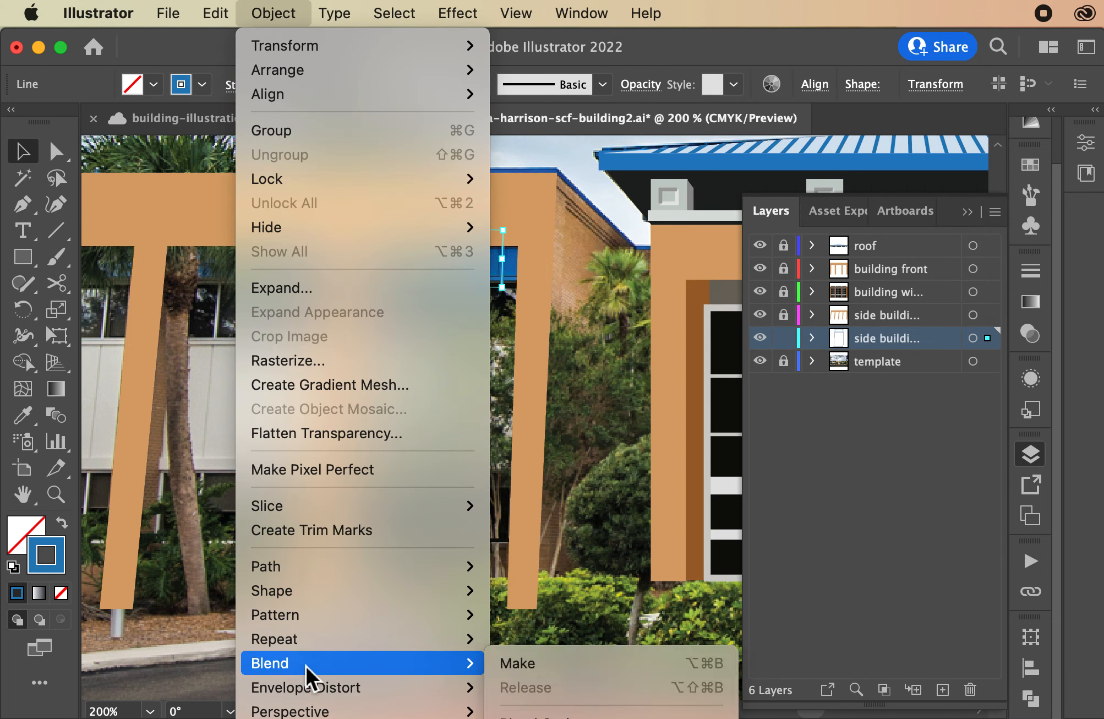
pyautogui.click(526, 662)
# - Change the blended awning lines' stroke colour to dark blue 0C5984
pyautogui.press('super+equal')
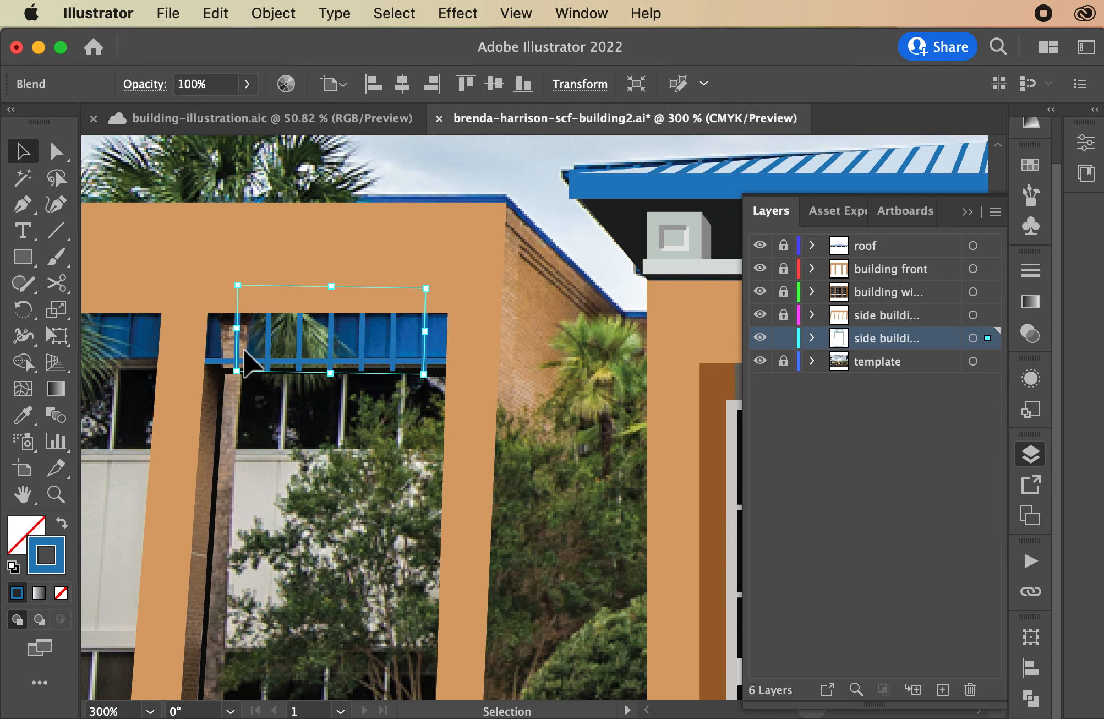
pyautogui.doubleClick(48, 556)
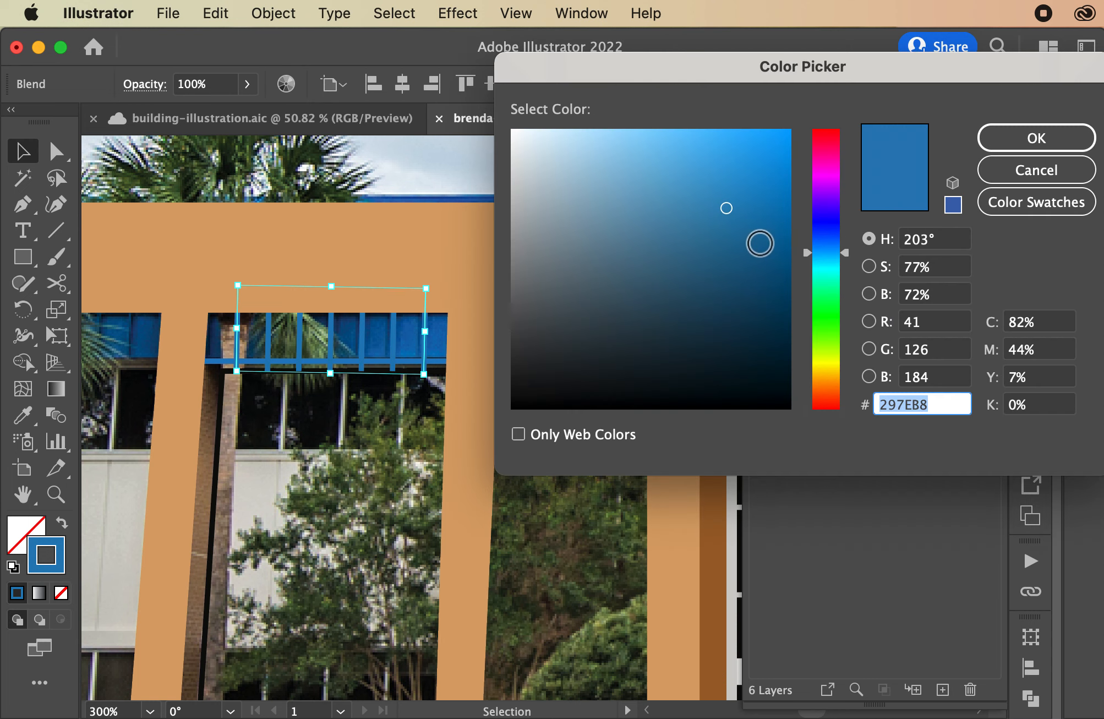
pyautogui.click(754, 238)
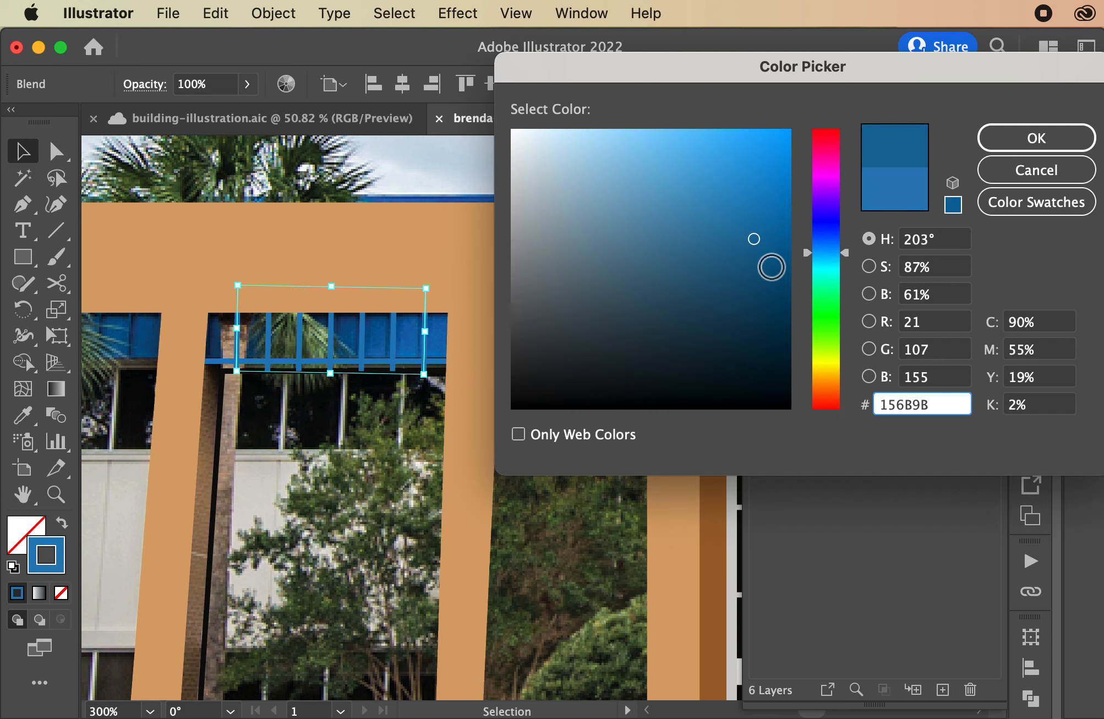
pyautogui.click(766, 264)
pyautogui.click(1020, 152)
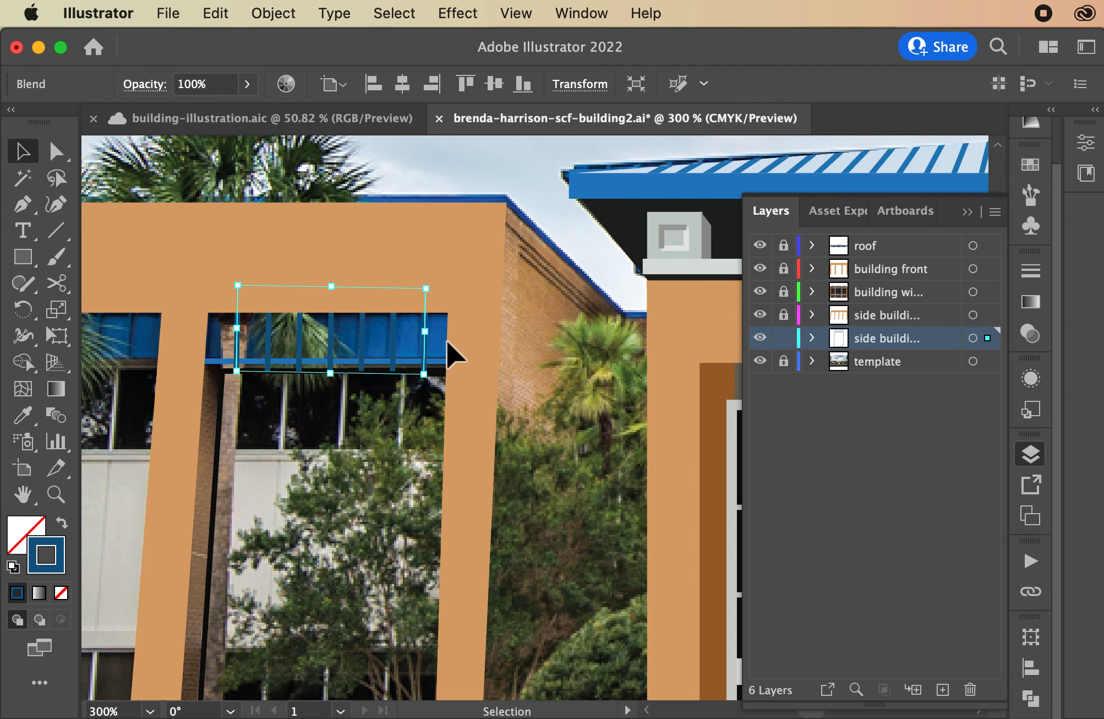
# - Darken the blended awning lines' stroke colour to 064966
pyautogui.doubleClick(62, 572)
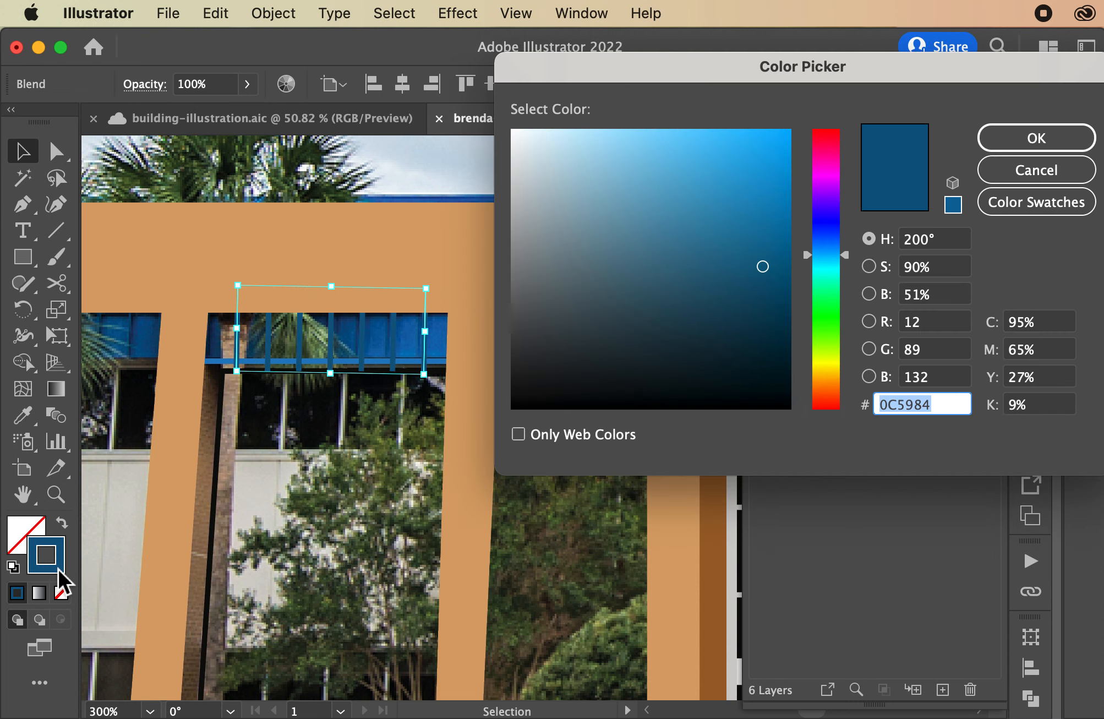
pyautogui.click(774, 297)
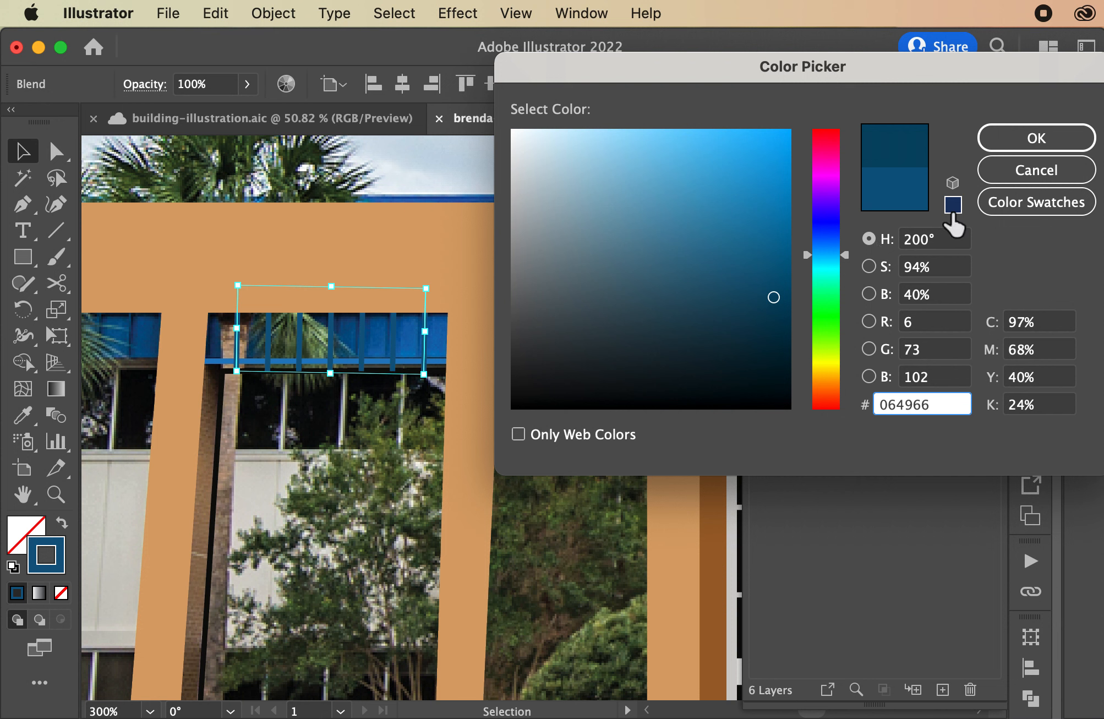
pyautogui.click(1028, 143)
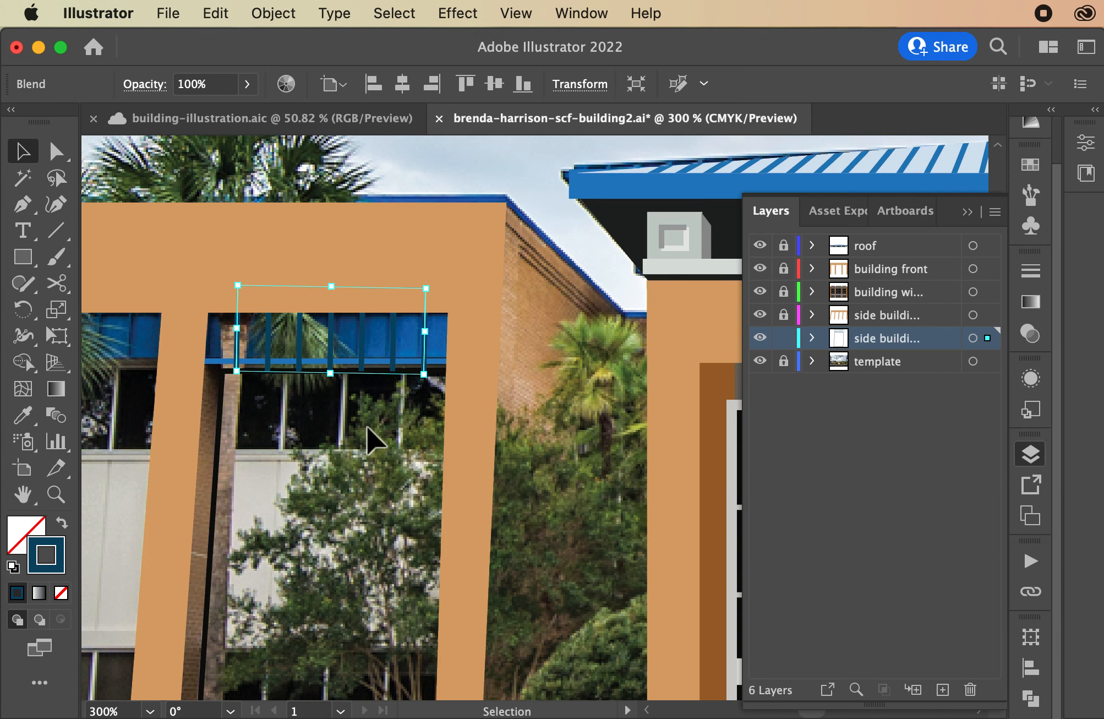
# - Try to turn the awning rectangle's blue outline into a solid blue fill
pyautogui.click(352, 362)
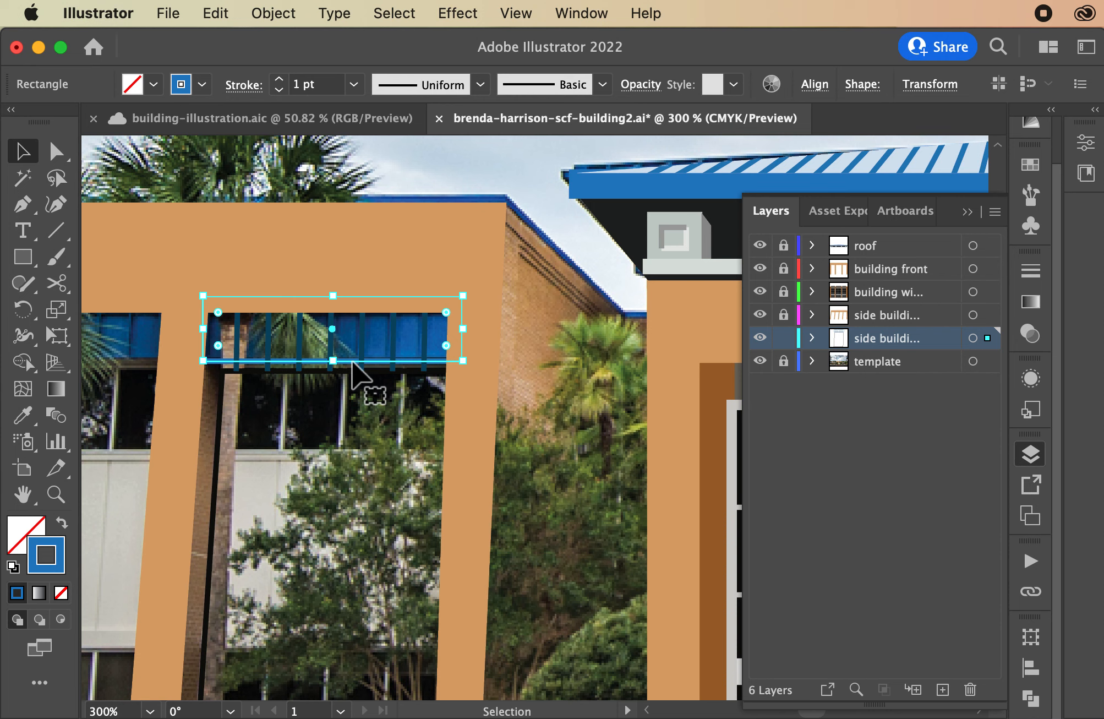
pyautogui.press('super')
pyautogui.press('super')
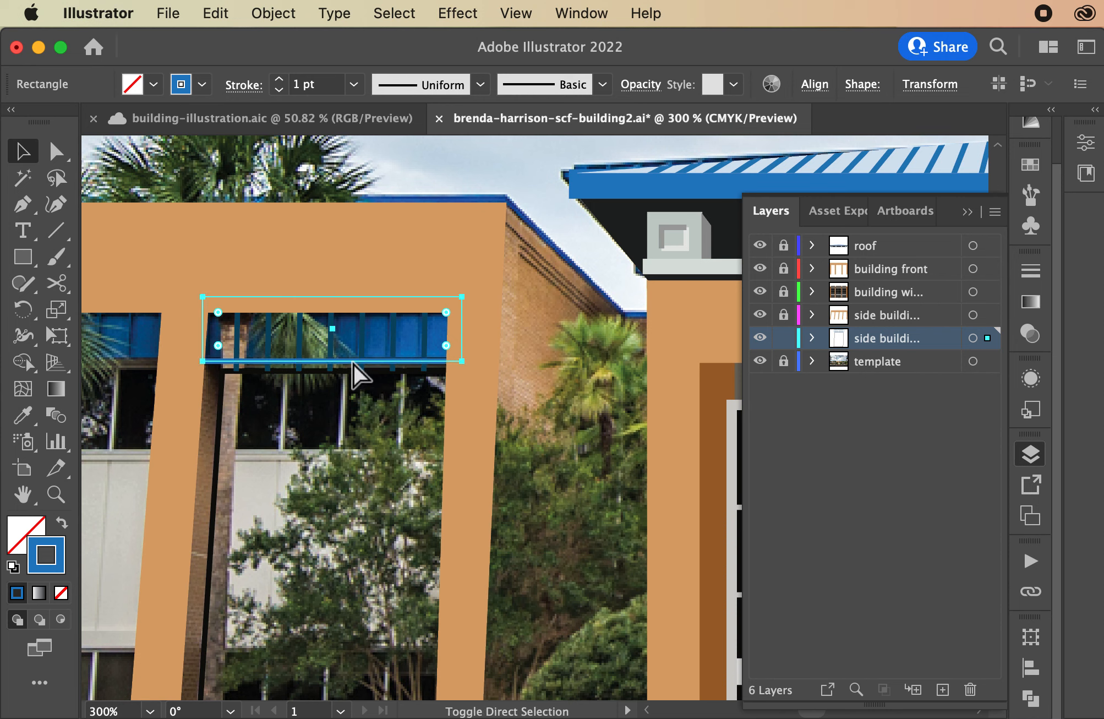
pyautogui.click(63, 522)
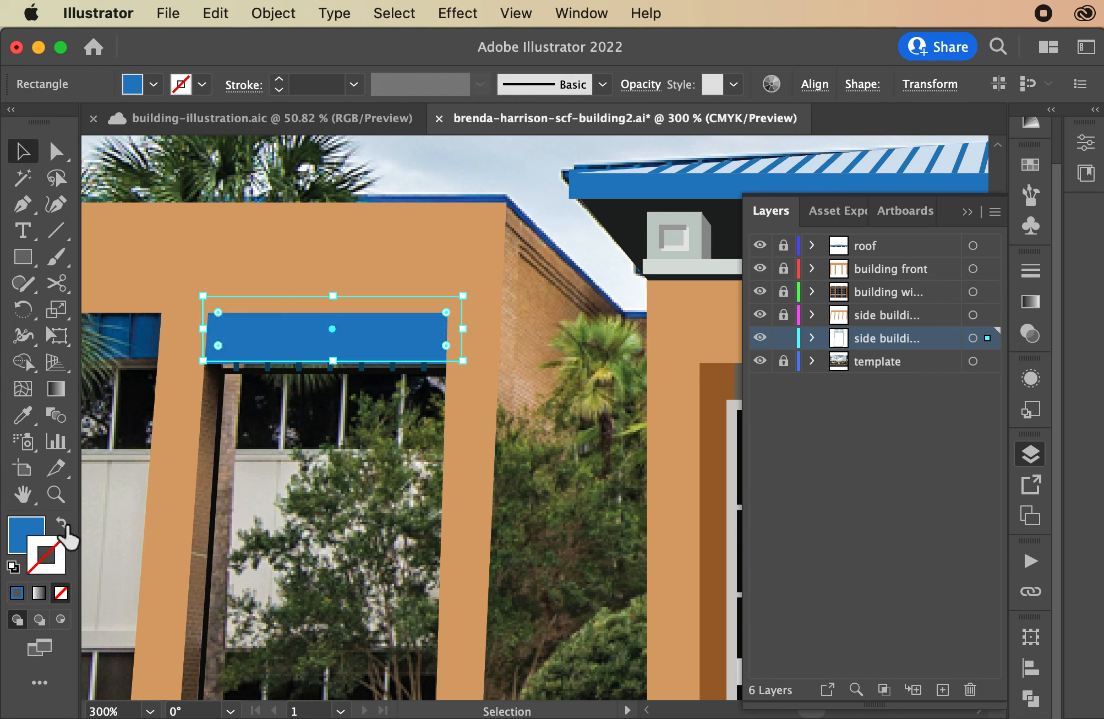
# - Clip the blended lines to the awning rectangle's shape with a clipping mask and deselect
pyautogui.keyDown('shift'); pyautogui.click(242, 372); pyautogui.keyUp('shift')
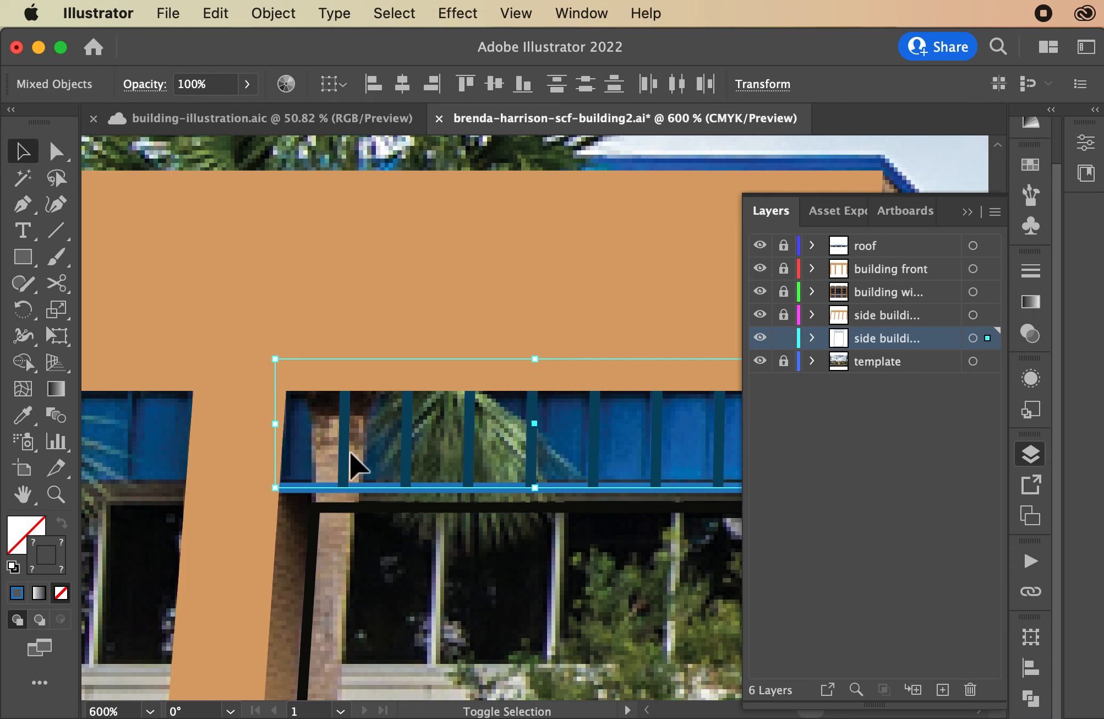
pyautogui.keyDown('shift'); pyautogui.click(341, 443); pyautogui.keyUp('shift')
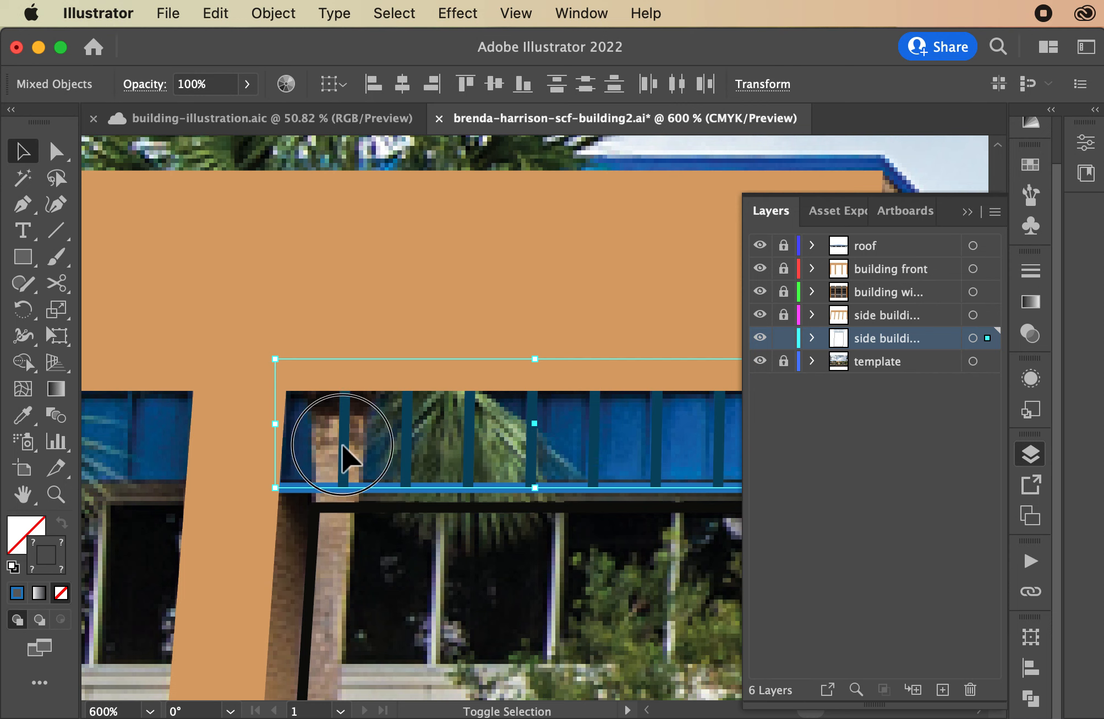
pyautogui.click(336, 489)
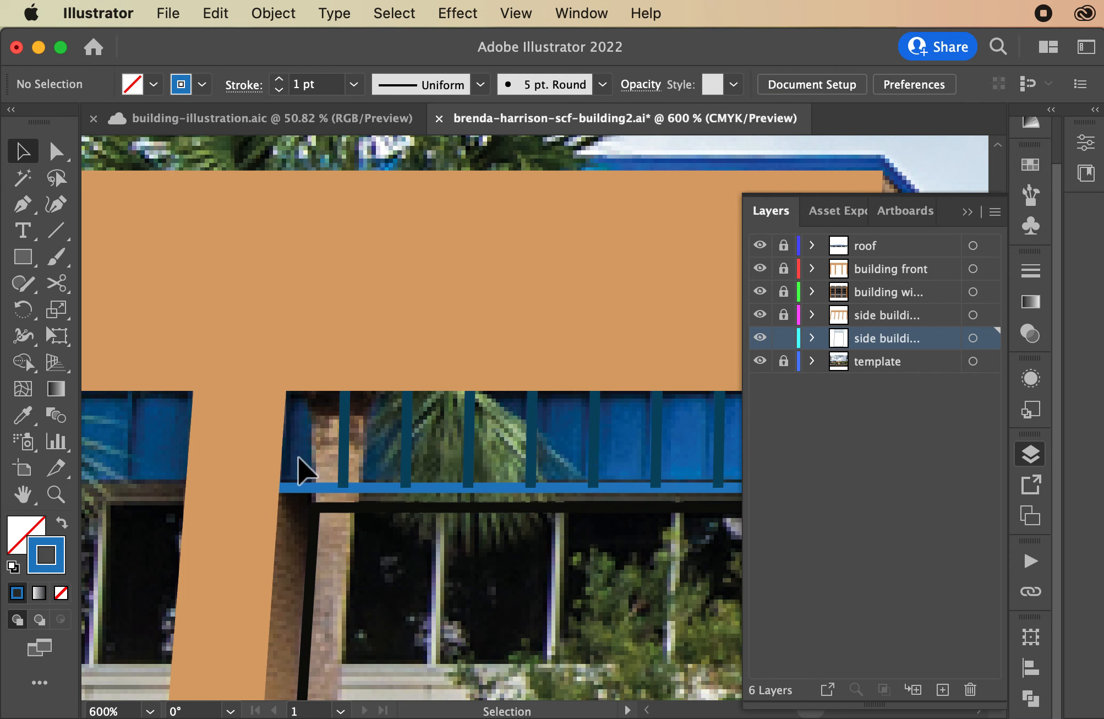
# - Select the awning rectangle beneath the clip group in the side building windows layer and swap its blue stroke to the fill
pyautogui.scroll(-5, 361, 507)
pyautogui.hscroll(5, 361, 507)
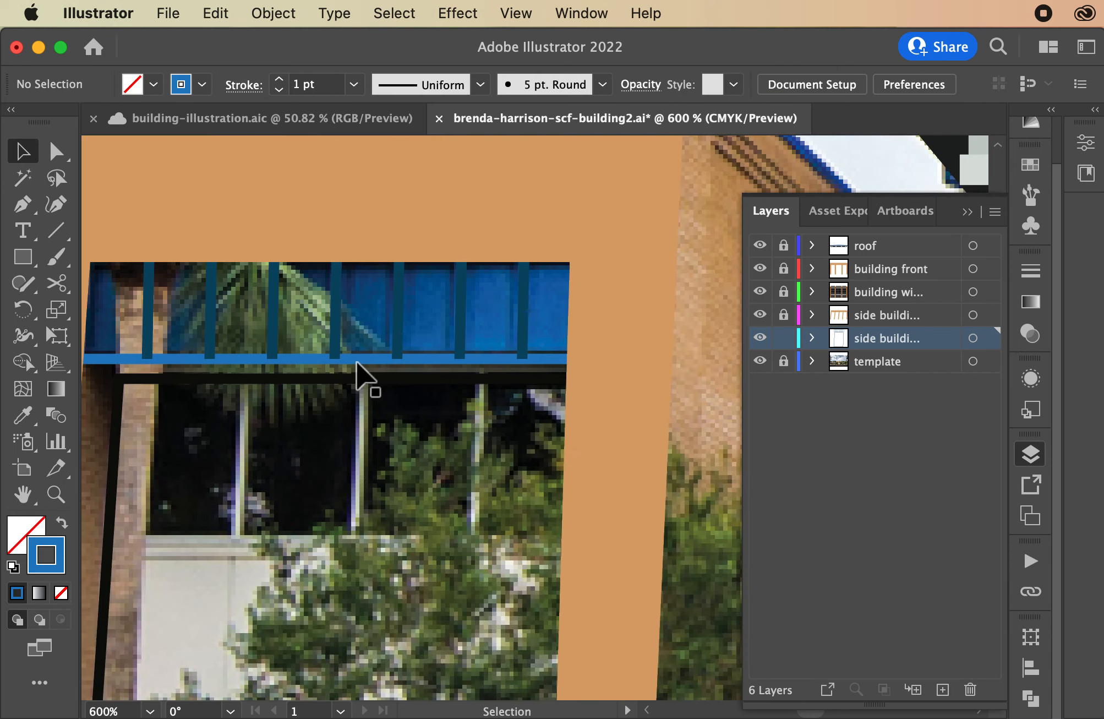
pyautogui.click(358, 358)
pyautogui.click(369, 363)
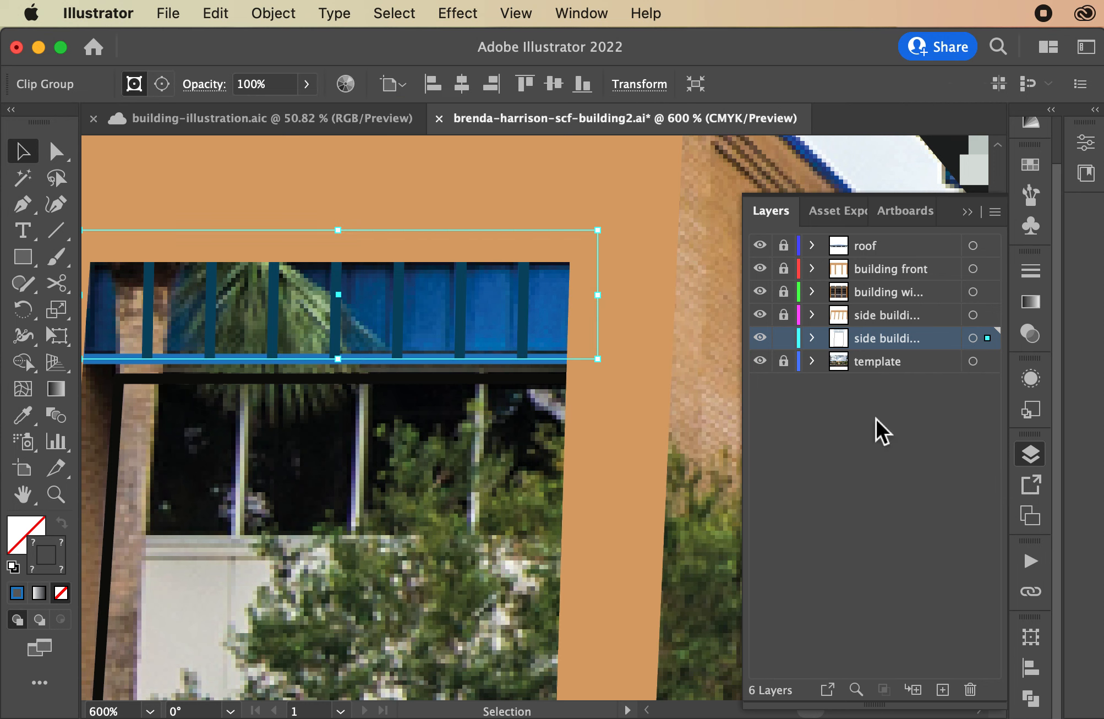
pyautogui.click(812, 337)
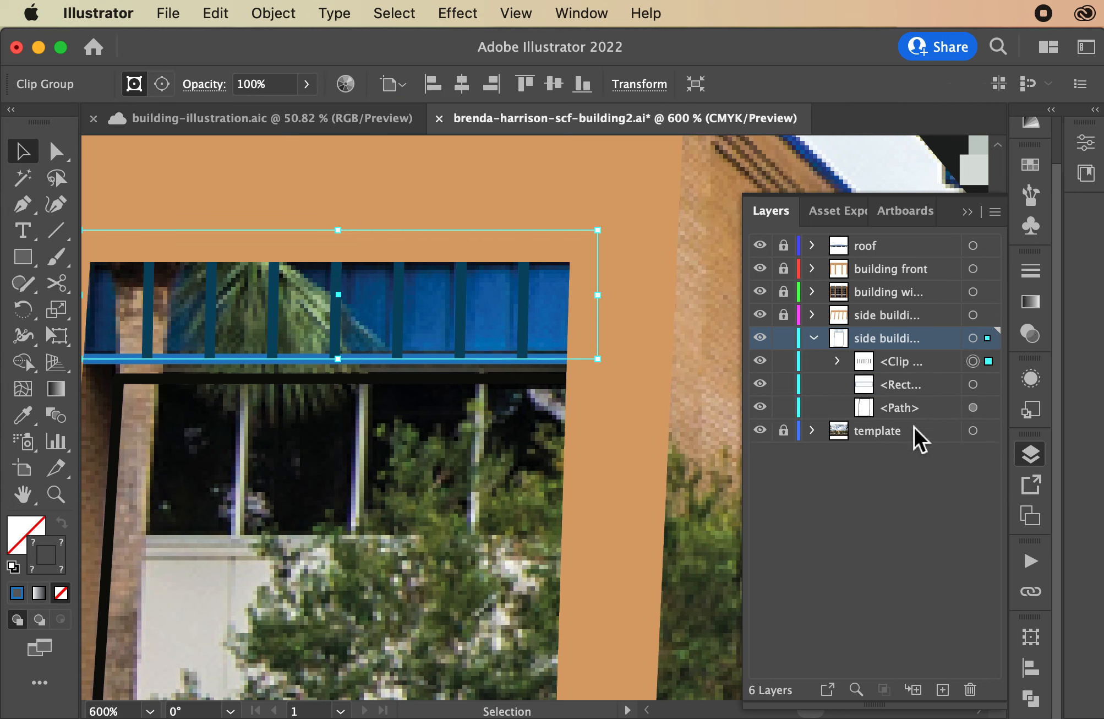
pyautogui.click(988, 384)
pyautogui.hotkey('shift', 'x')
pyautogui.press('super+minus')
pyautogui.press('super+minus')
pyautogui.press('super+minus')
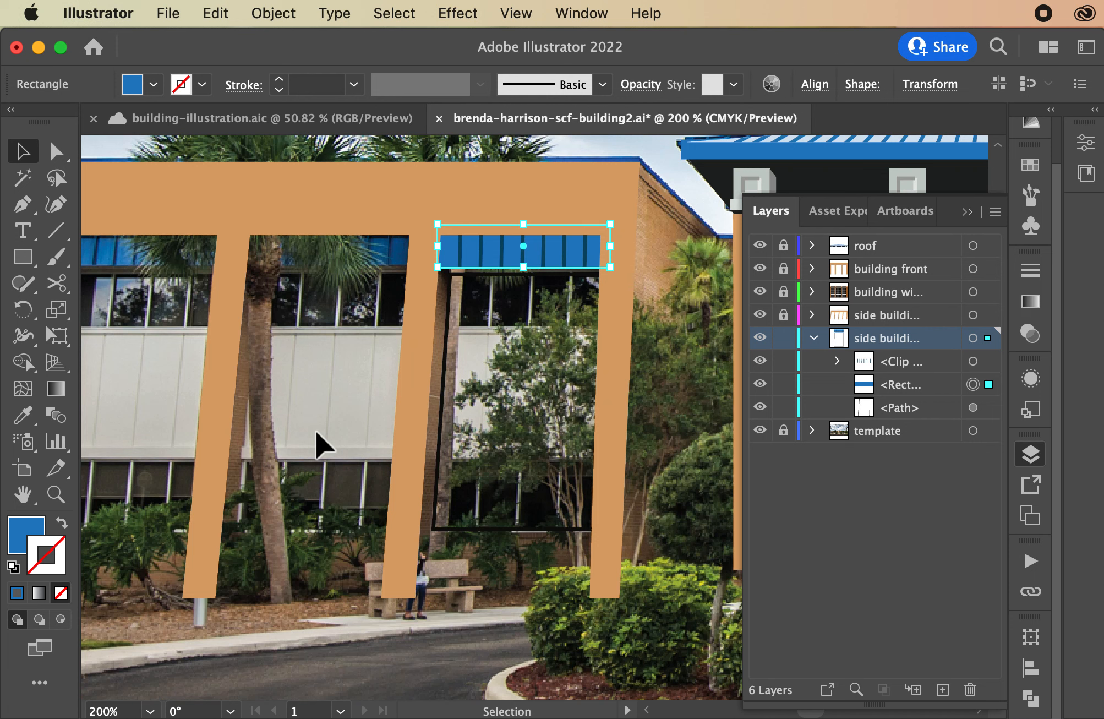
# - Draw a rectangle over the pale wall band between the upper and lower windows in the side building's rightmost bay
pyautogui.press('super+plus')
pyautogui.scroll(-3, 478, 391)
pyautogui.hscroll(2, 479, 392)
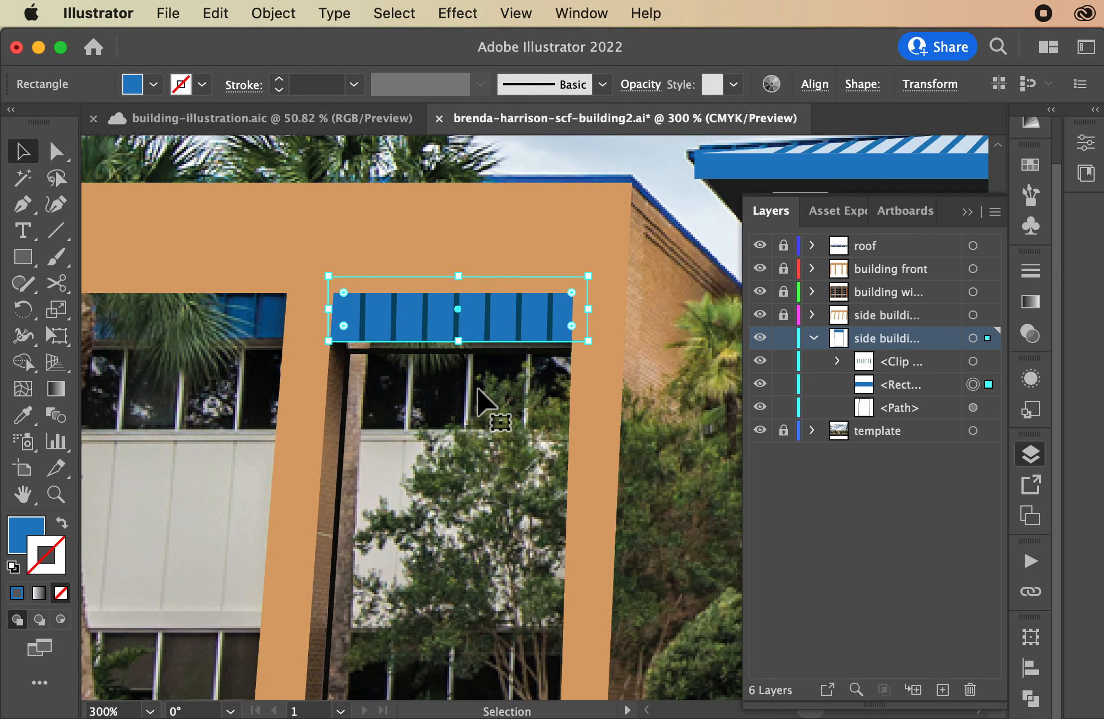
pyautogui.scroll(-3, 478, 388)
pyautogui.hscroll(1, 477, 388)
pyautogui.click(286, 242)
pyautogui.press('m')
pyautogui.moveTo(285, 230); pyautogui.dragTo(521, 434)
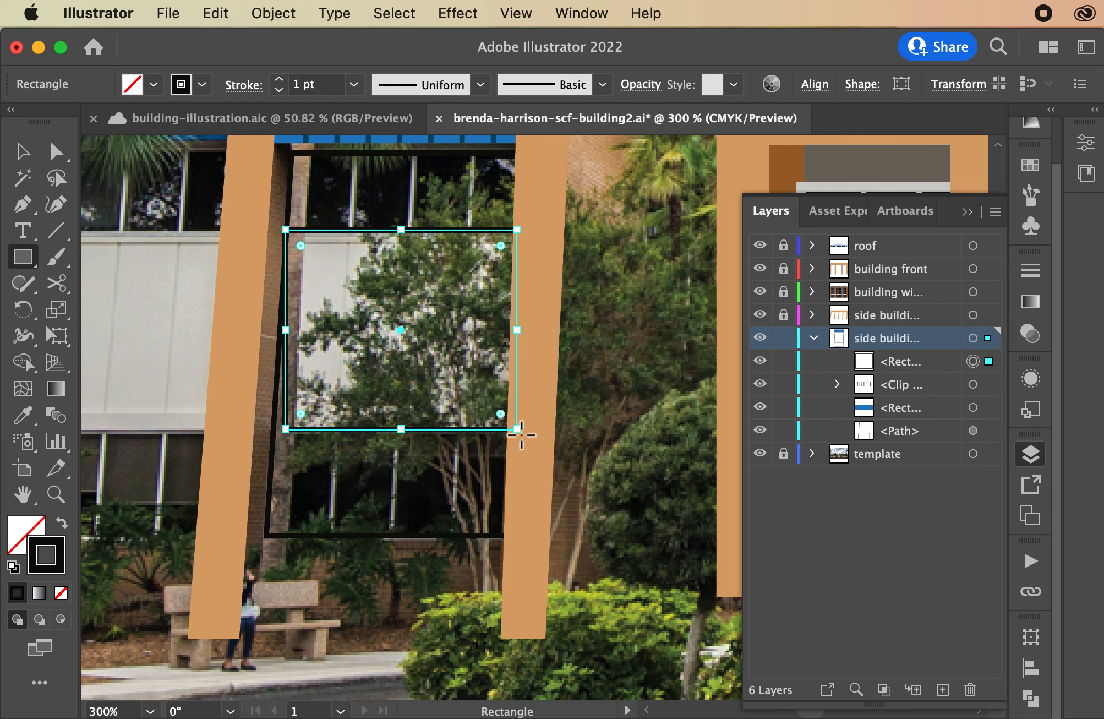
# - Shift the wall rectangle's lower-left anchor point outward so its edge follows the slanted window outline
pyautogui.press('a')
pyautogui.moveTo(286, 428); pyautogui.dragTo(276, 429)
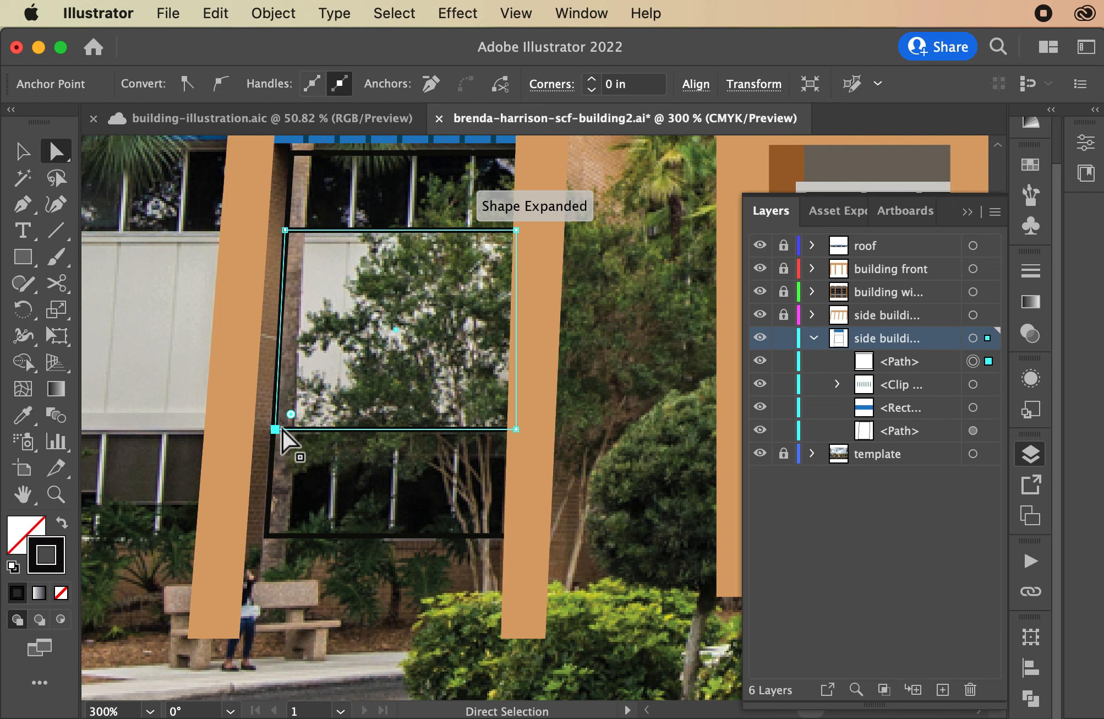
pyautogui.press('Left')
pyautogui.press('Left')
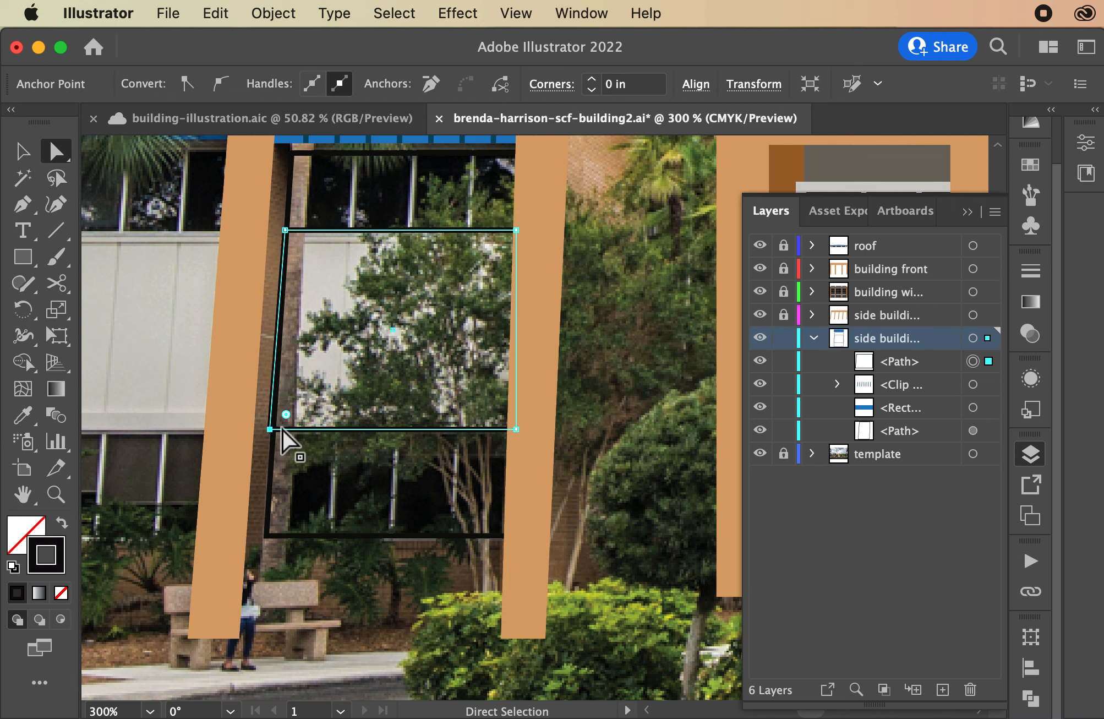
pyautogui.click(270, 428)
pyautogui.moveTo(272, 427); pyautogui.dragTo(272, 427)
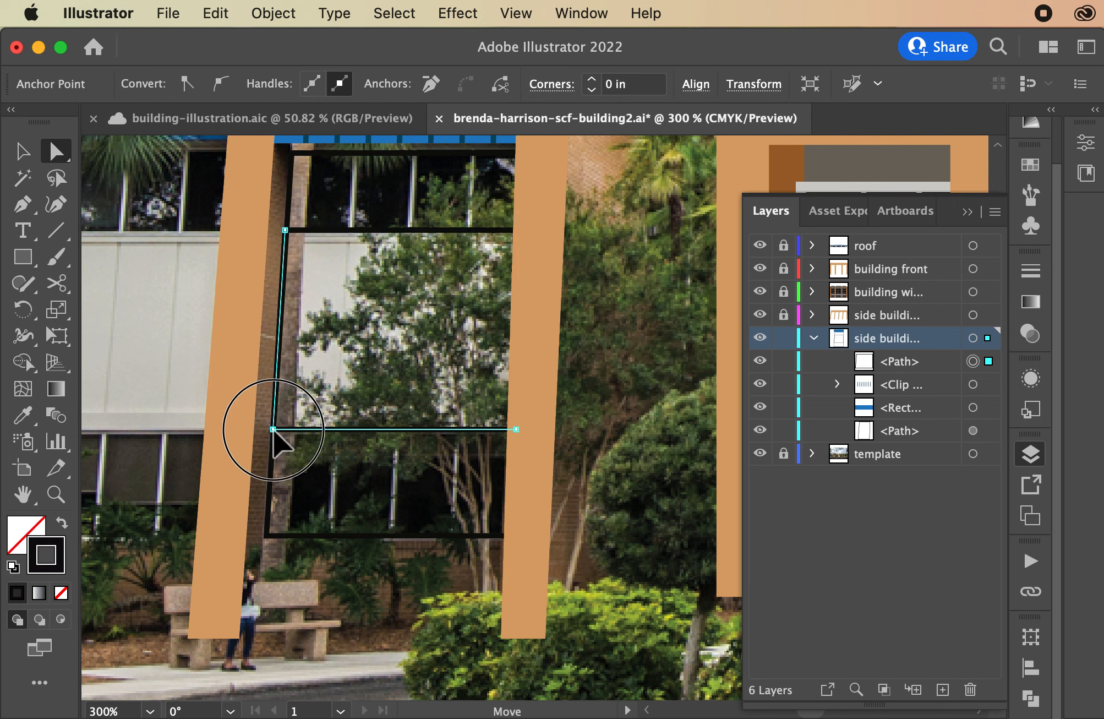
# - Fill the wall panel with the light grey sampled from the main building, without a stroke
pyautogui.press('i')
pyautogui.click(872, 186)
pyautogui.press('v')
# - Using the window outline's 1 pt black stroke, draw three slanted divider lines from the top to the bottom of the window area
pyautogui.click(357, 535)
pyautogui.click(62, 523)
pyautogui.click(62, 523)
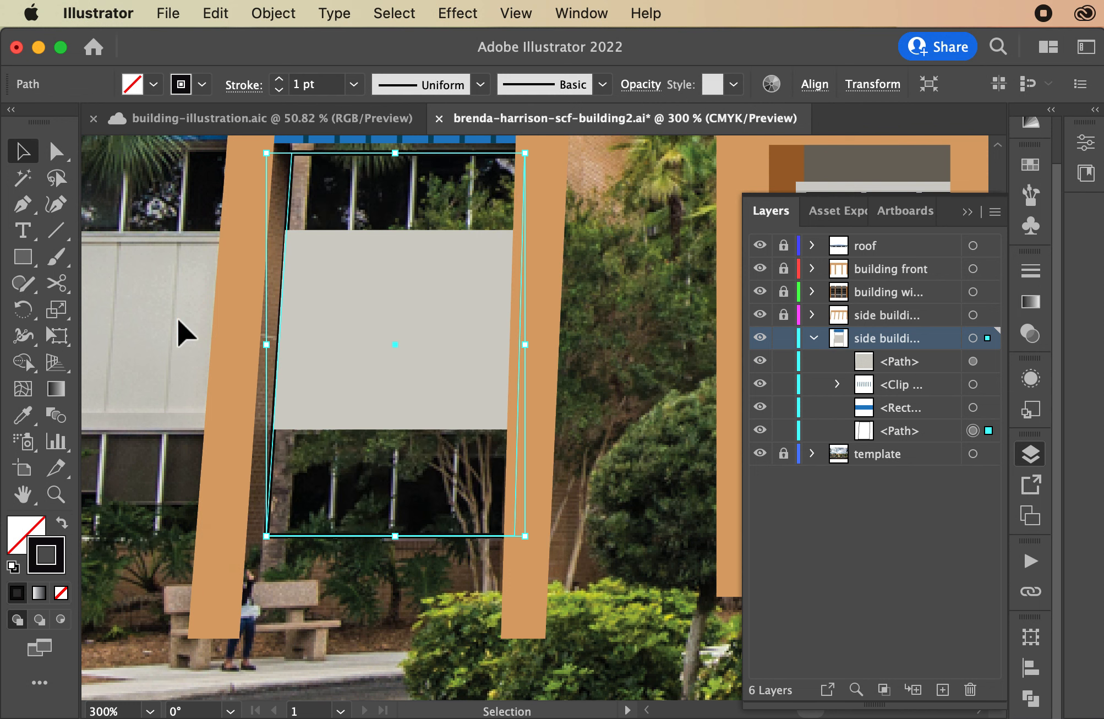
pyautogui.click(57, 231)
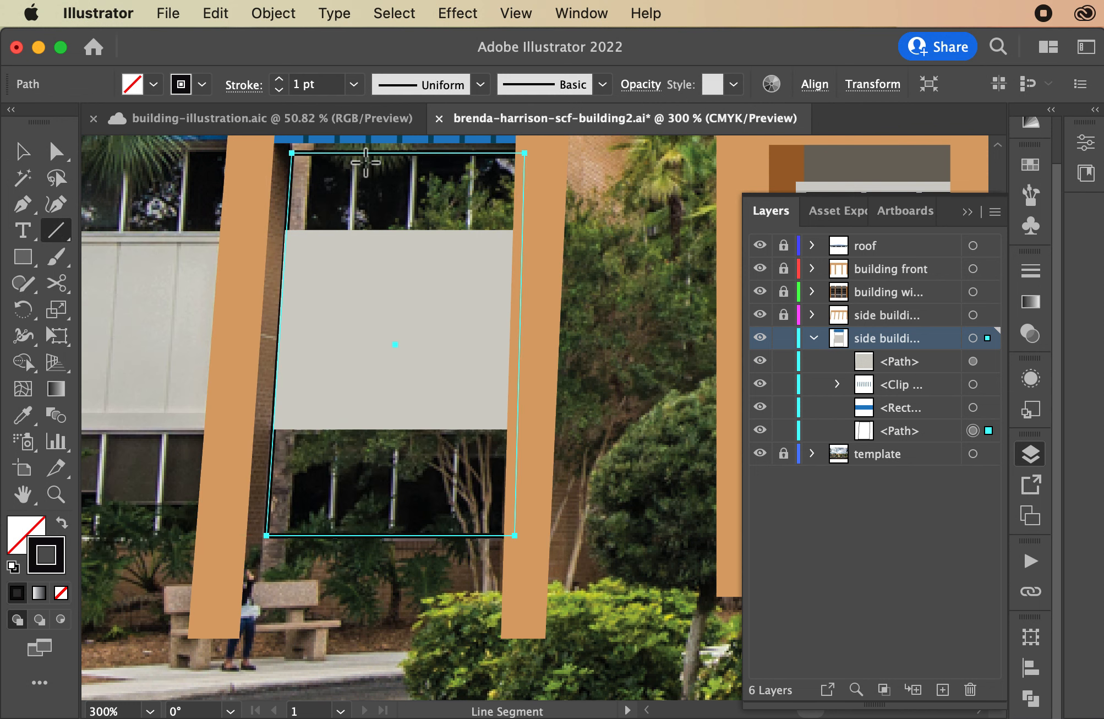
pyautogui.moveTo(359, 159); pyautogui.dragTo(334, 539)
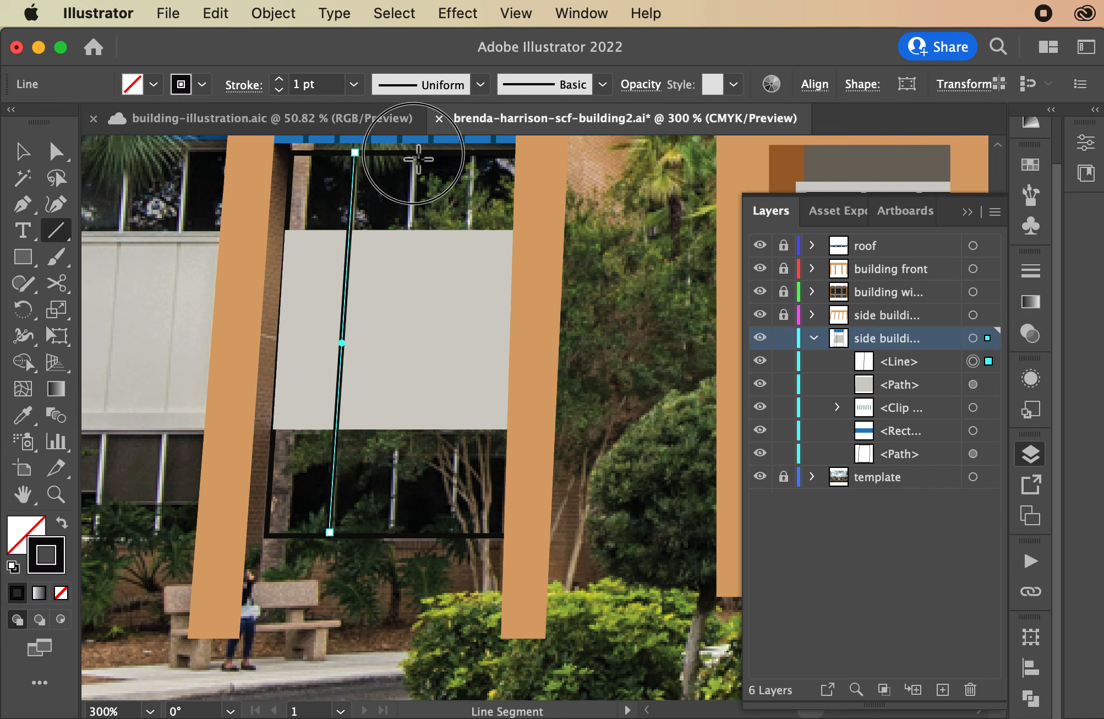
pyautogui.moveTo(413, 153); pyautogui.dragTo(392, 534)
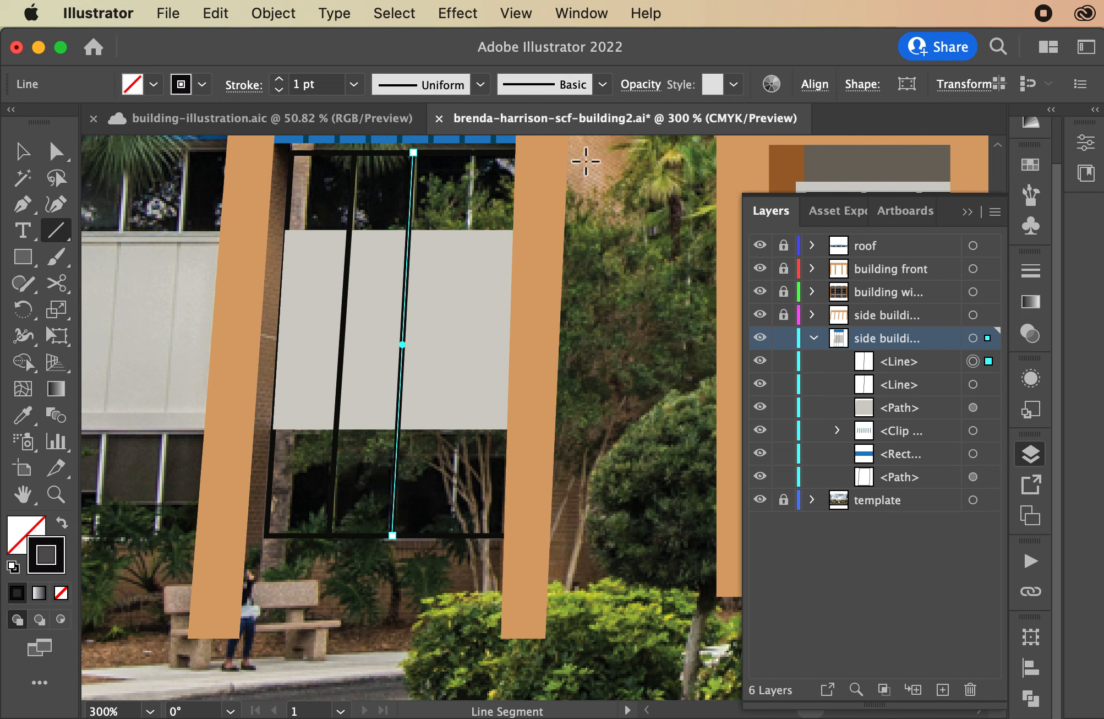
pyautogui.moveTo(472, 151)
pyautogui.mouseDown()
pyautogui.moveTo(450, 493)
pyautogui.moveTo(458, 541)
pyautogui.mouseUp()
# - Sample the light grey window frame in the photo and apply it as the third divider line's stroke
pyautogui.press('i')
pyautogui.click(186, 221)
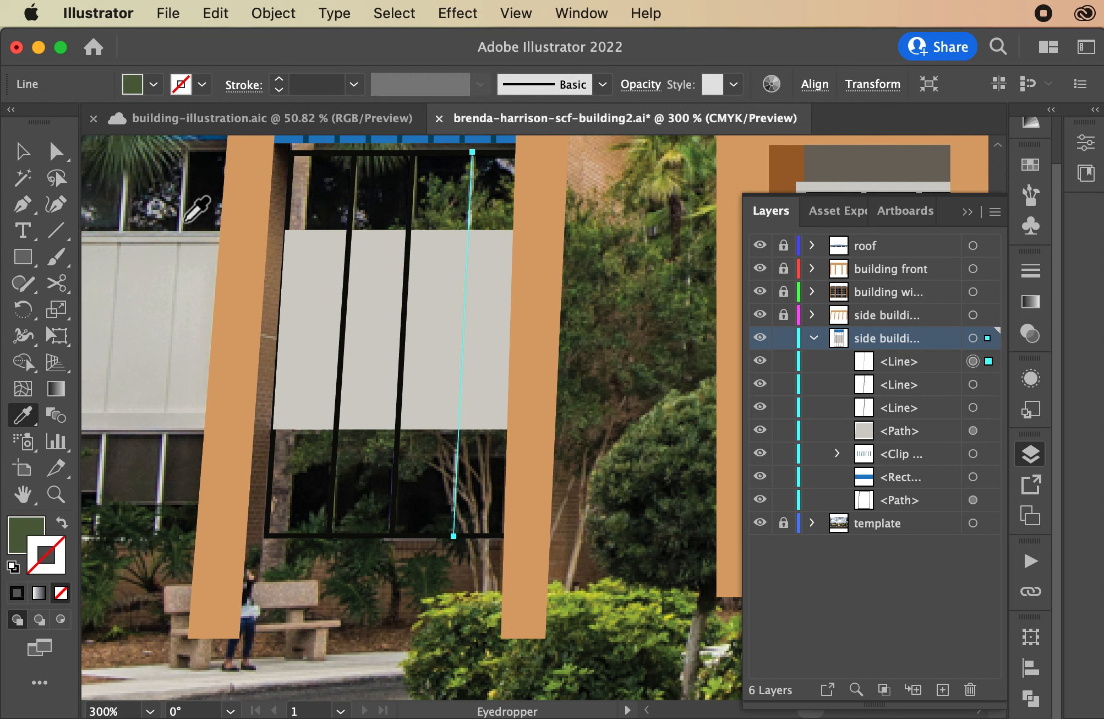
pyautogui.click(186, 210)
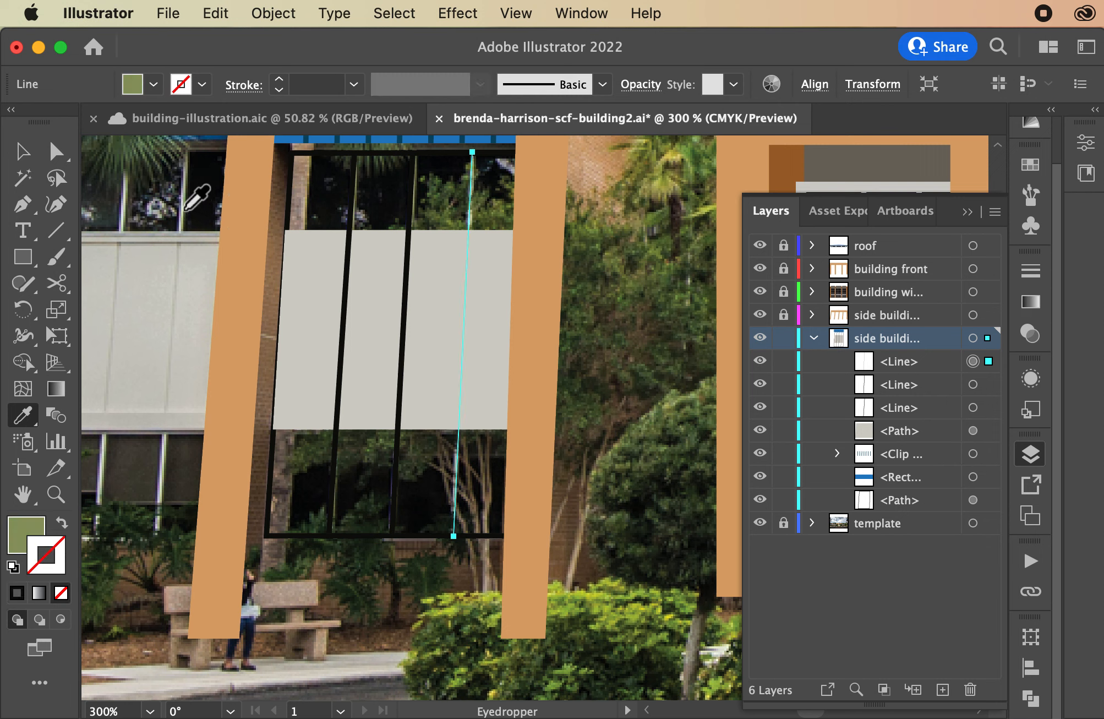
pyautogui.click(186, 210)
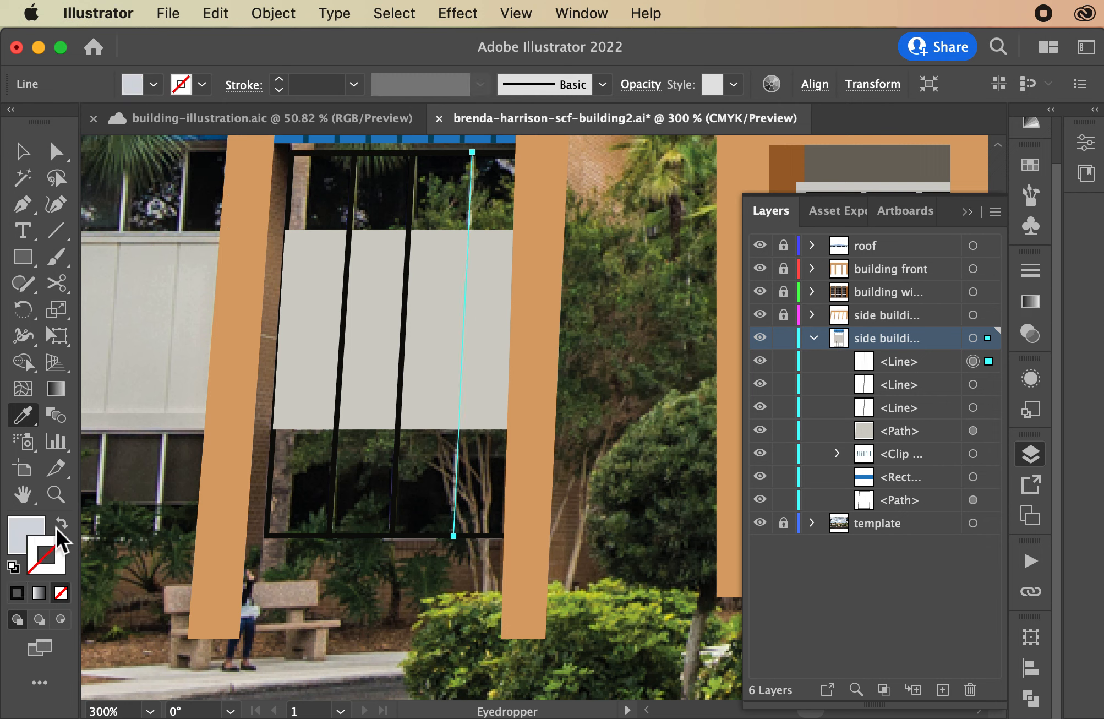
pyautogui.click(61, 523)
# - Copy the third divider's light grey stroke onto the other two divider lines with the Eyedropper
pyautogui.click(21, 151)
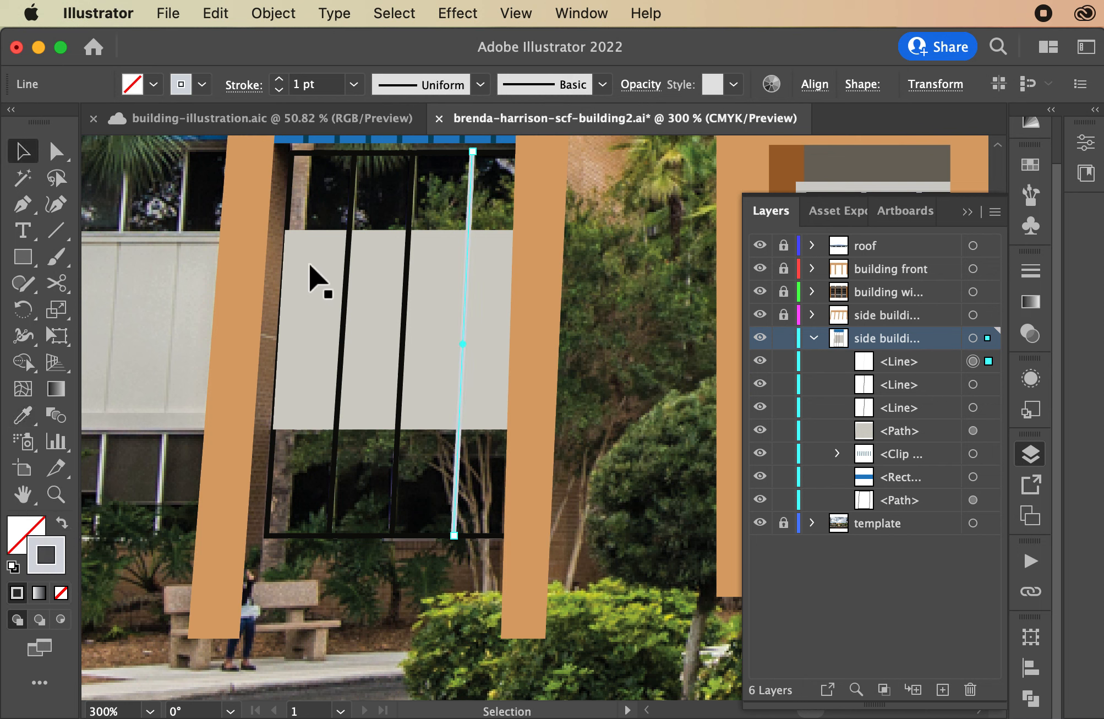
pyautogui.click(402, 356)
pyautogui.keyDown('shift'); pyautogui.click(342, 352); pyautogui.keyUp('shift')
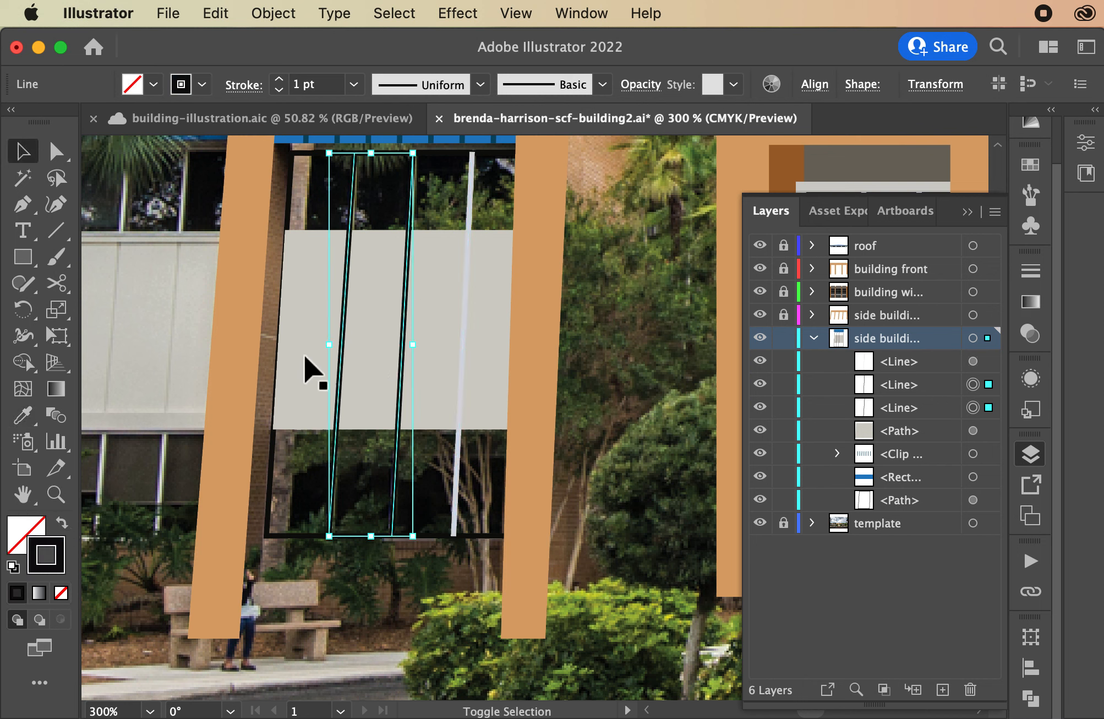
pyautogui.click(23, 414)
pyautogui.click(463, 340)
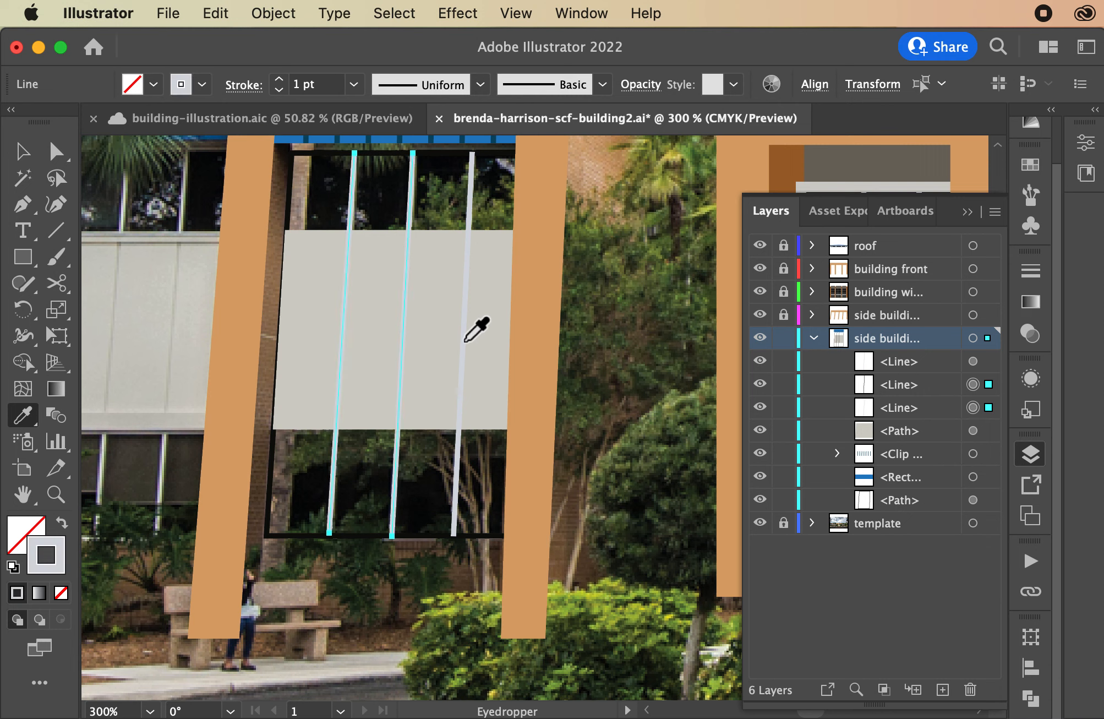
# - Bring the grey wall panel to the front so it covers the middle of the divider lines
pyautogui.click(22, 151)
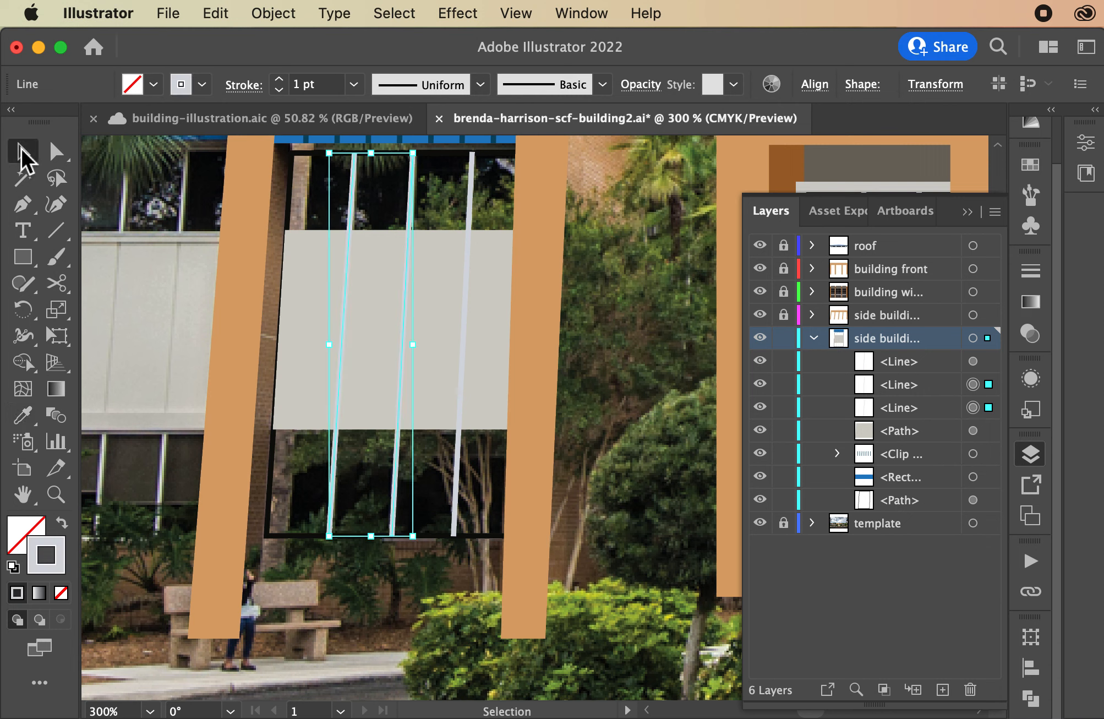
pyautogui.click(360, 298)
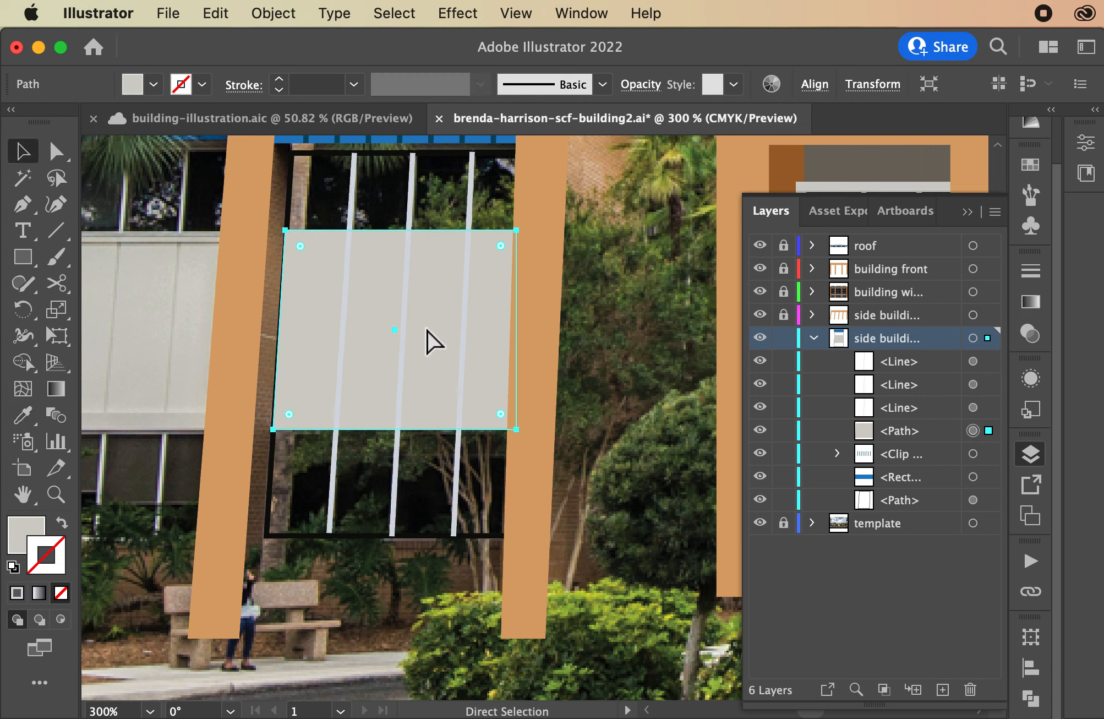
pyautogui.press('super+shift+bracketright')
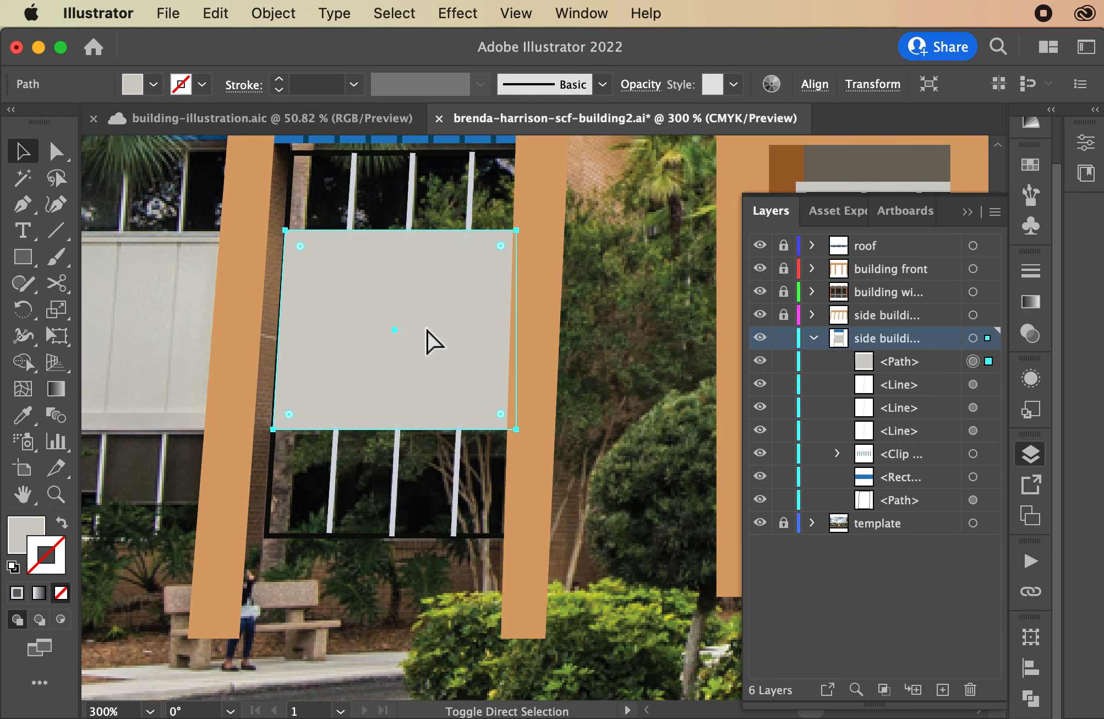
# - Place a copy of the window outline in front of everything and give it the wall panel's grey as its stroke
pyautogui.click(306, 537)
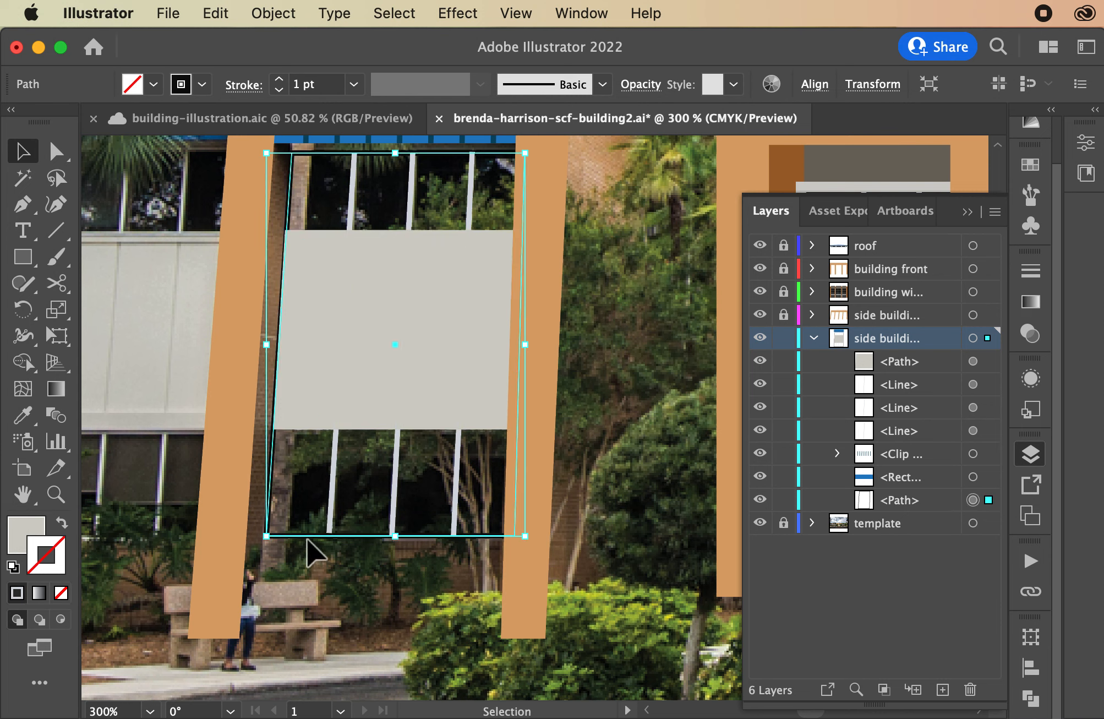
pyautogui.click(62, 523)
pyautogui.click(62, 525)
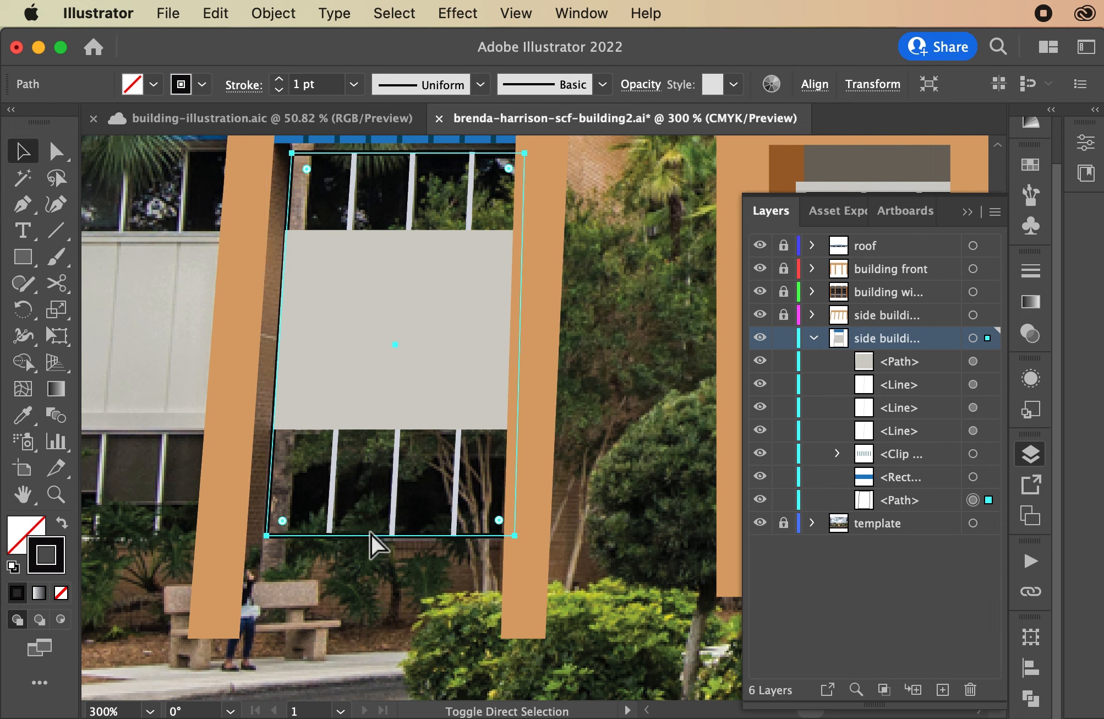
pyautogui.press('super+shift+bracketright')
pyautogui.click(23, 414)
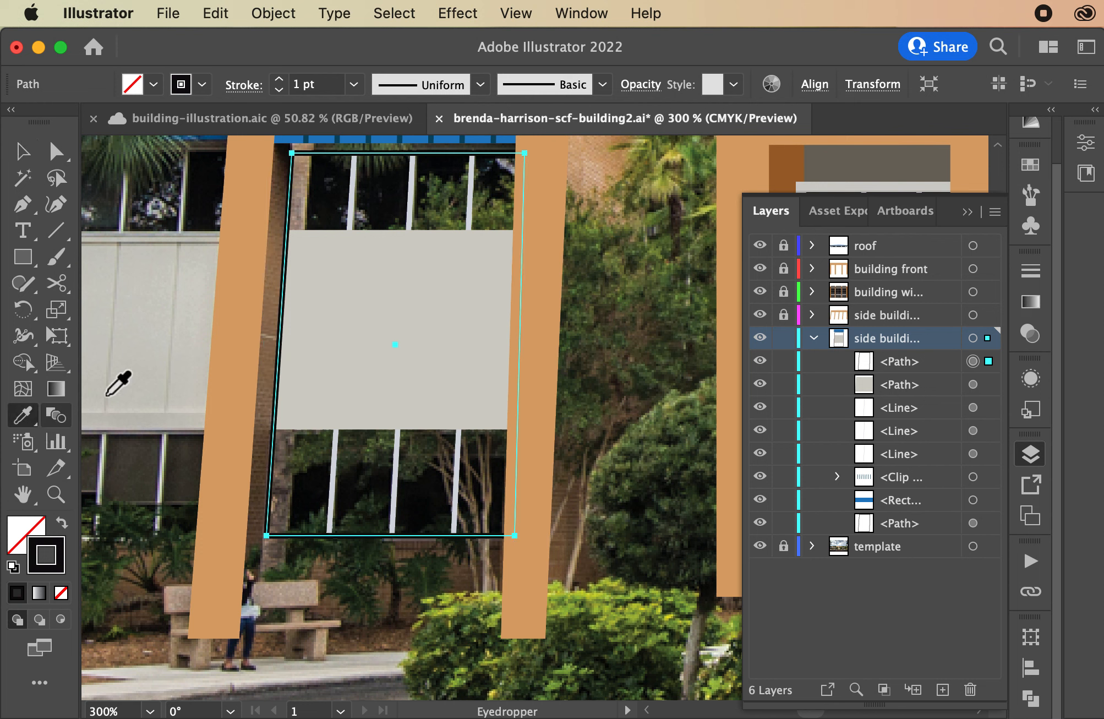
pyautogui.click(325, 294)
pyautogui.click(62, 525)
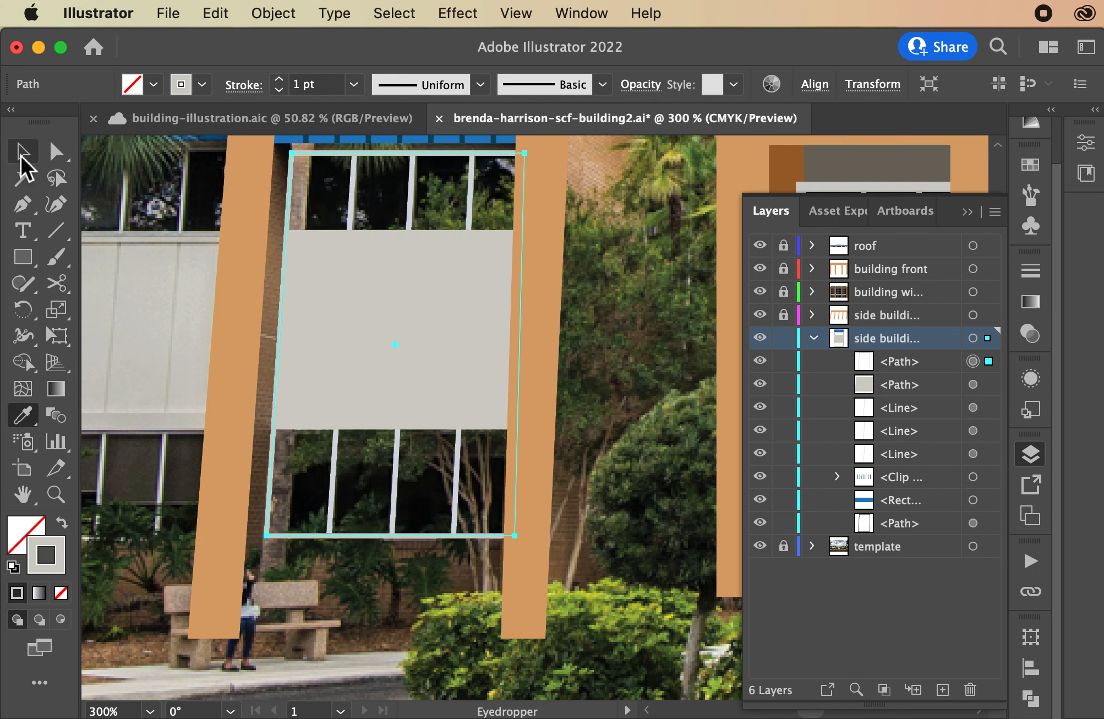
# - Turn the original window outline at the bottom of the side building windows layer into a solid black fill
pyautogui.click(973, 523)
pyautogui.click(62, 523)
pyautogui.press('super+minus')
pyautogui.press('super+minus')
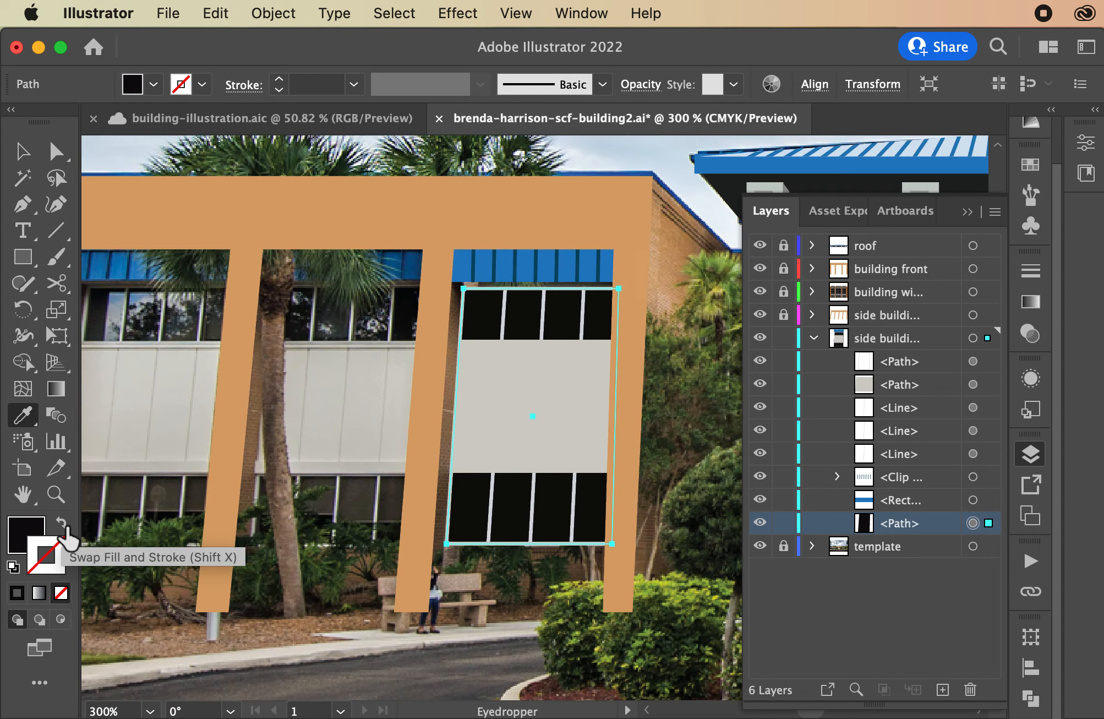
# - Hide the template layer to check the finished window bay on its own, deselect, and show the template again
pyautogui.click(759, 546)
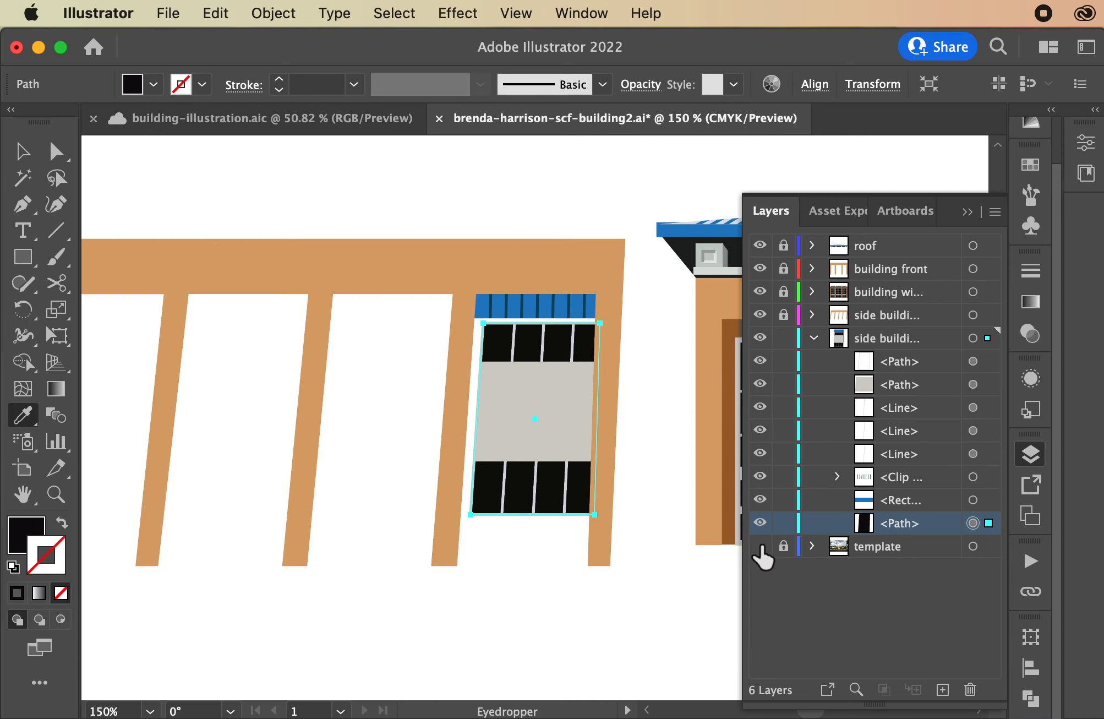
pyautogui.click(23, 152)
pyautogui.click(650, 329)
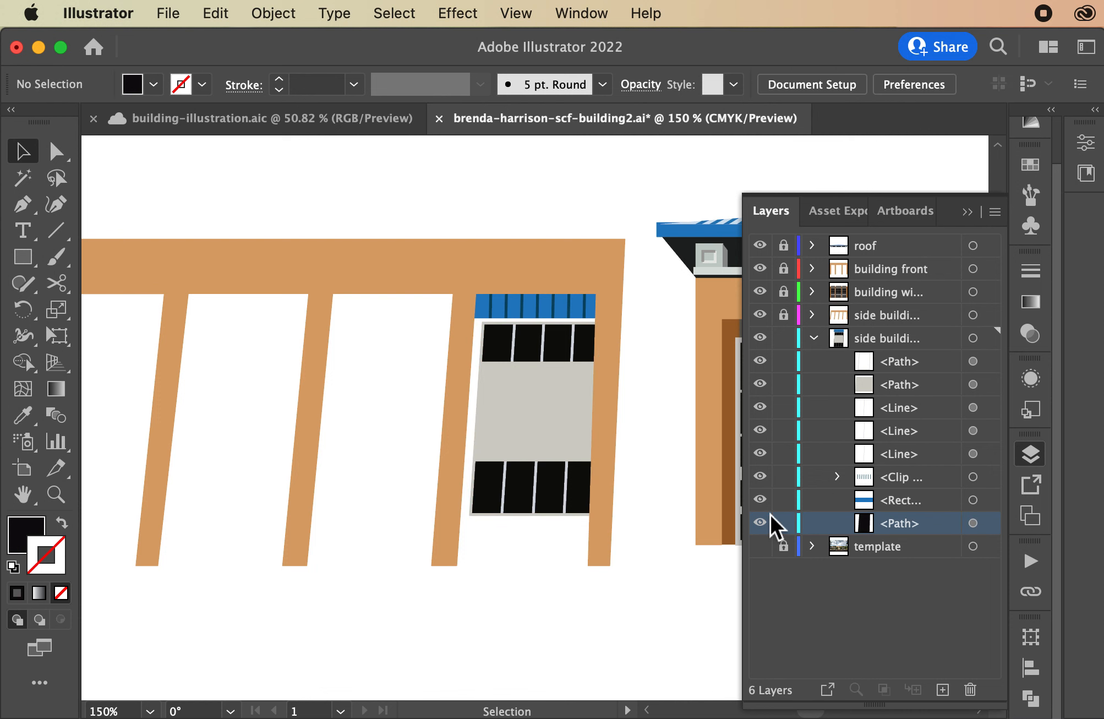
pyautogui.click(760, 545)
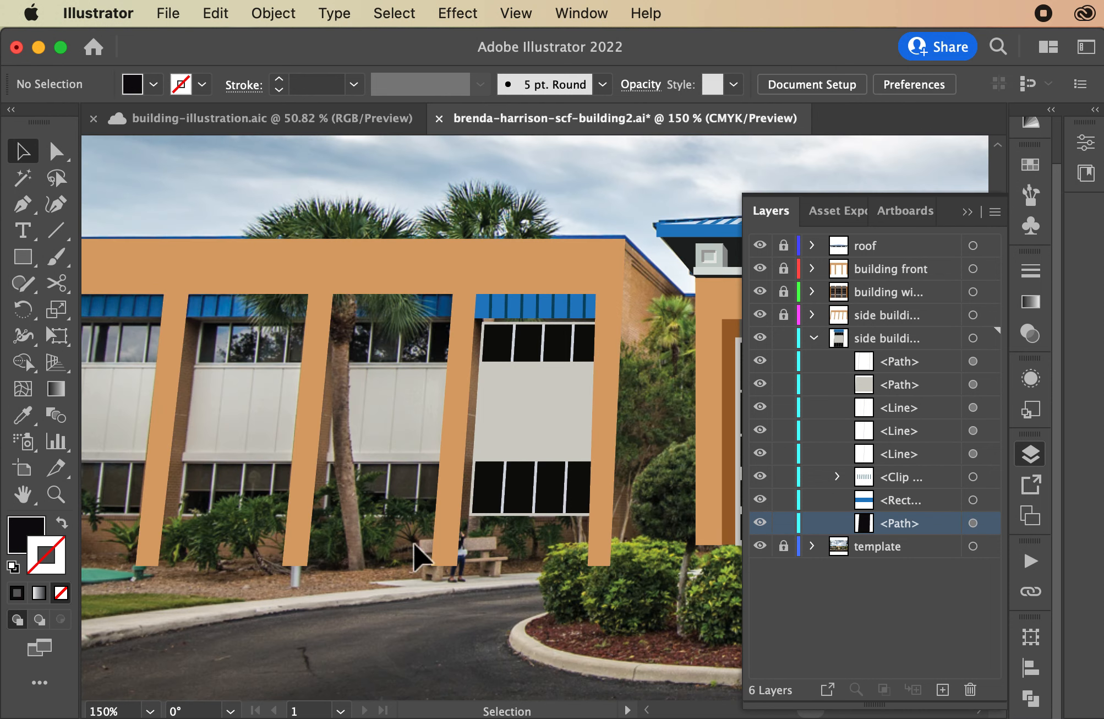
# - Select the whole window bay with its awning and duplicate it into the neighbouring opening to the left
pyautogui.press('super+minus')
pyautogui.press('super+minus')
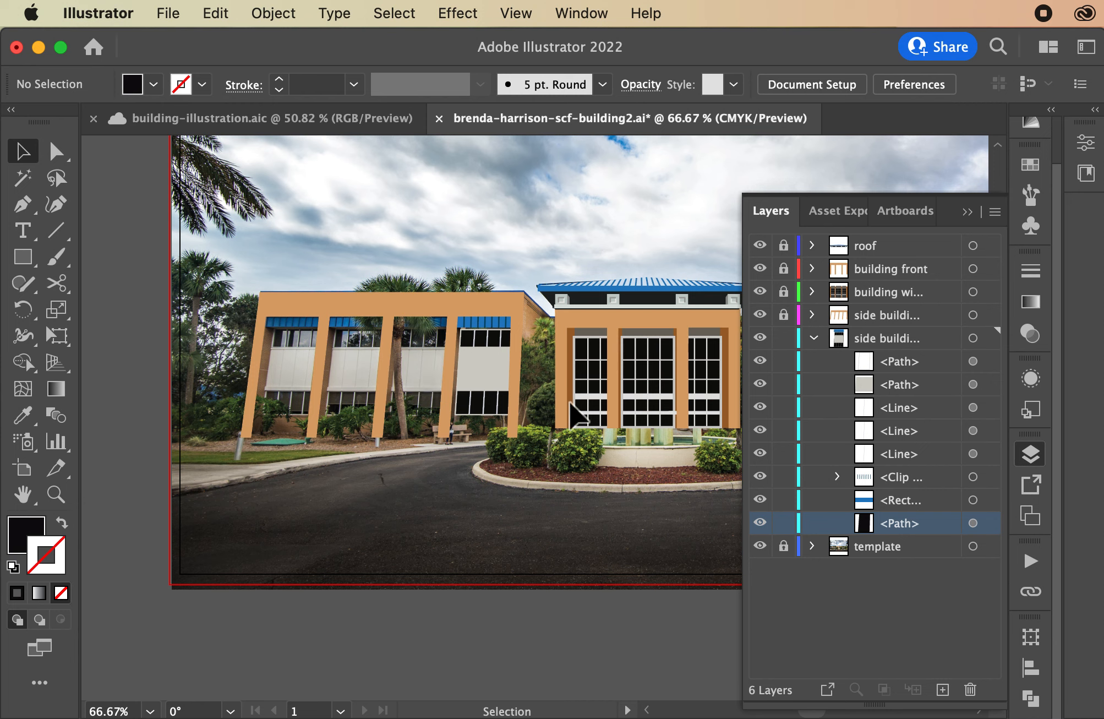
pyautogui.moveTo(453, 298); pyautogui.dragTo(511, 418)
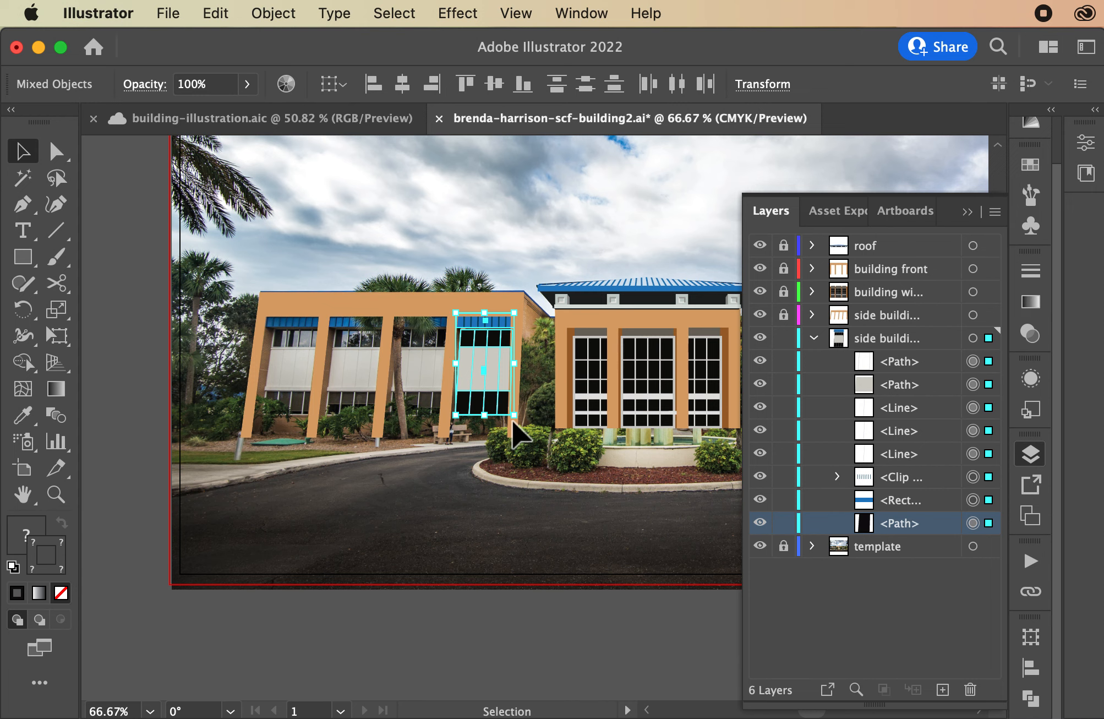
pyautogui.moveTo(491, 352); pyautogui.dragTo(440, 356)
# - Nudge the duplicated bay left until its windows and awning fill the second opening from the right
pyautogui.press('super+equal')
pyautogui.press('super+equal')
pyautogui.press('super+equal')
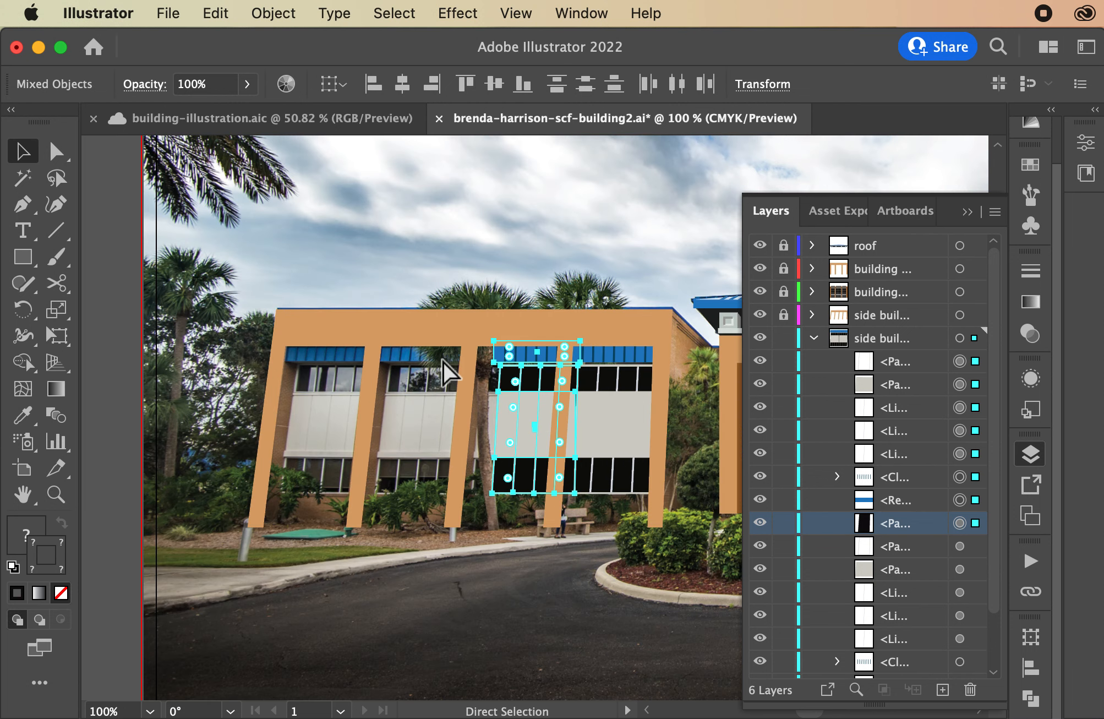
pyautogui.press('Left')
pyautogui.press('Left')
pyautogui.press('Left')
pyautogui.press('Left')
pyautogui.press('Left')
pyautogui.press('Left')
pyautogui.press('Left')
pyautogui.press('Left')
pyautogui.press('Left')
pyautogui.press('Left')
pyautogui.press('Left')
pyautogui.press('Left')
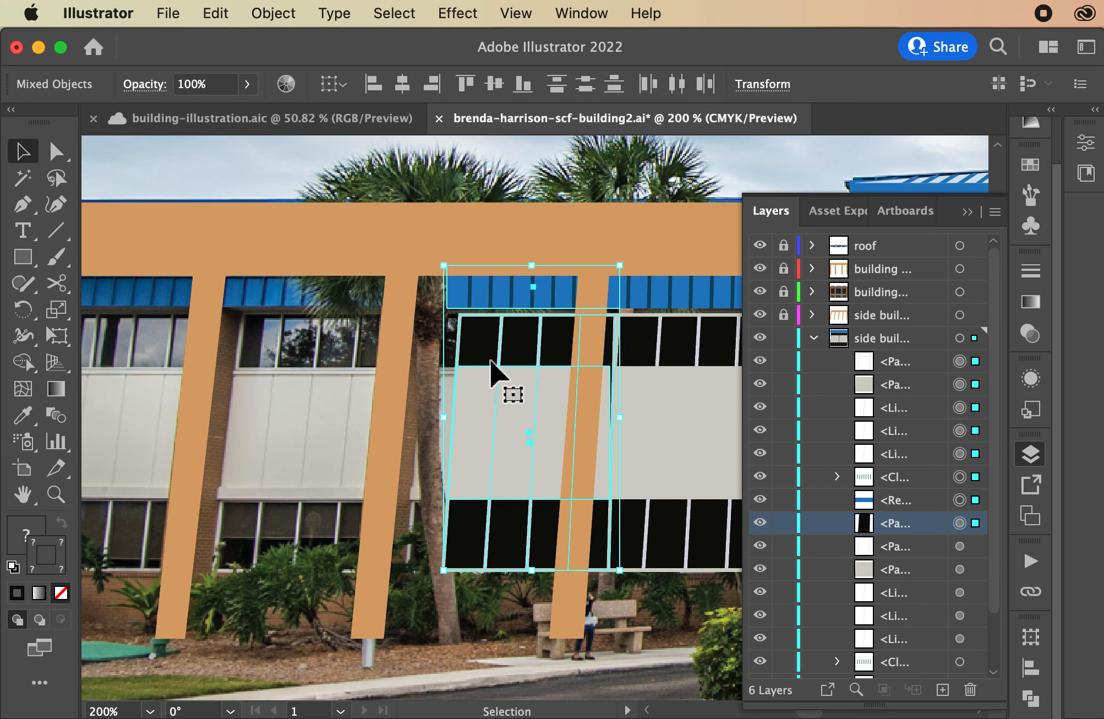
pyautogui.press('Left')
pyautogui.press('Left')
pyautogui.press('Left')
pyautogui.press('Left')
pyautogui.press('Left')
pyautogui.press('Left')
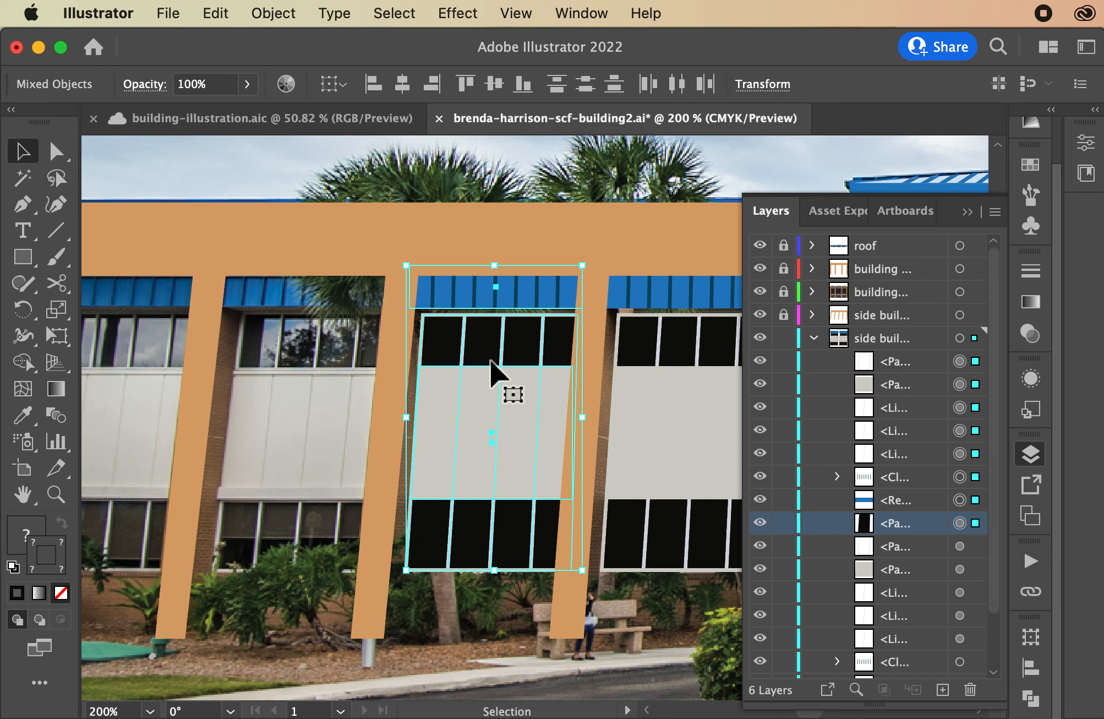
# - Duplicate the bay again, shift the copy left to fill the third opening from the right, and deselect
pyautogui.press('a')
pyautogui.press('v')
pyautogui.press('super')
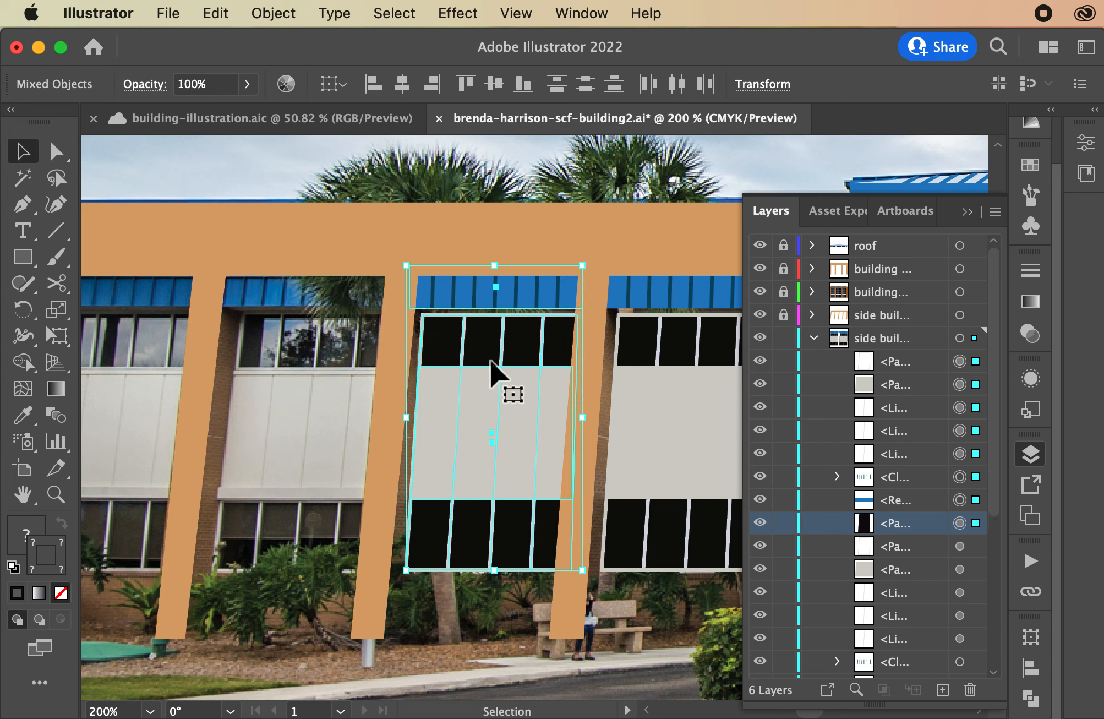
pyautogui.hotkey('shift', 'Left')
pyautogui.hotkey('shift', 'Left')
pyautogui.hotkey('shift', 'Left')
pyautogui.hotkey('shift', 'Left')
pyautogui.hotkey('shift', 'Left')
pyautogui.hotkey('shift', 'Left')
pyautogui.hotkey('shift', 'Left')
pyautogui.hotkey('shift', 'Left')
pyautogui.hotkey('shift', 'Left')
pyautogui.hotkey('shift', 'Left')
pyautogui.hotkey('shift', 'Left')
pyautogui.hotkey('shift', 'Left')
pyautogui.hotkey('shift', 'Left')
pyautogui.hotkey('shift', 'Left')
pyautogui.hotkey('shift', 'Left')
pyautogui.hotkey('shift', 'Left')
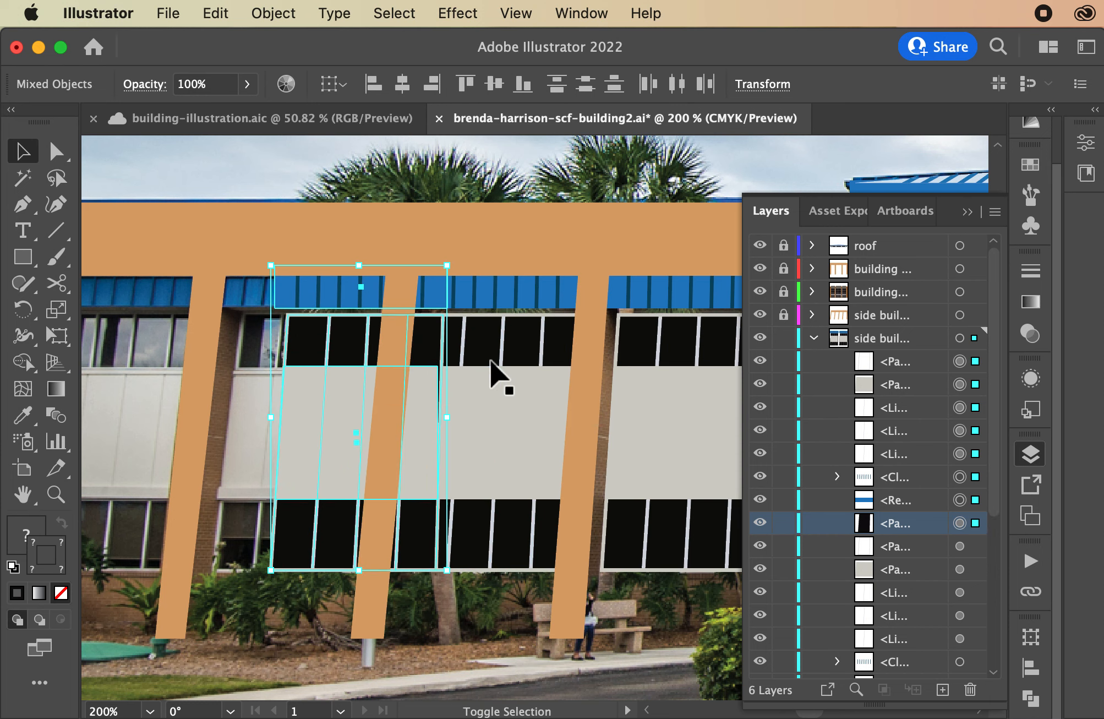
pyautogui.press('Left')
pyautogui.press('Left')
pyautogui.press('Left')
pyautogui.press('Left')
pyautogui.press('Left')
pyautogui.press('Left')
pyautogui.press('Left')
pyautogui.press('Left')
pyautogui.press('Left')
pyautogui.press('Left')
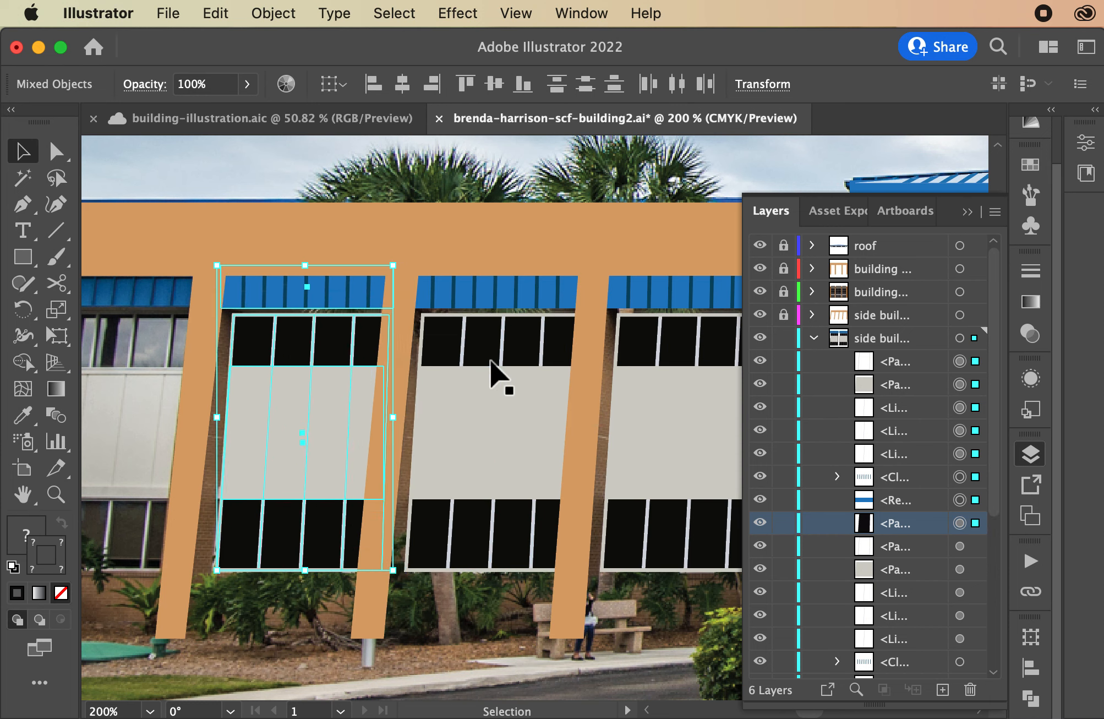
pyautogui.click(353, 164)
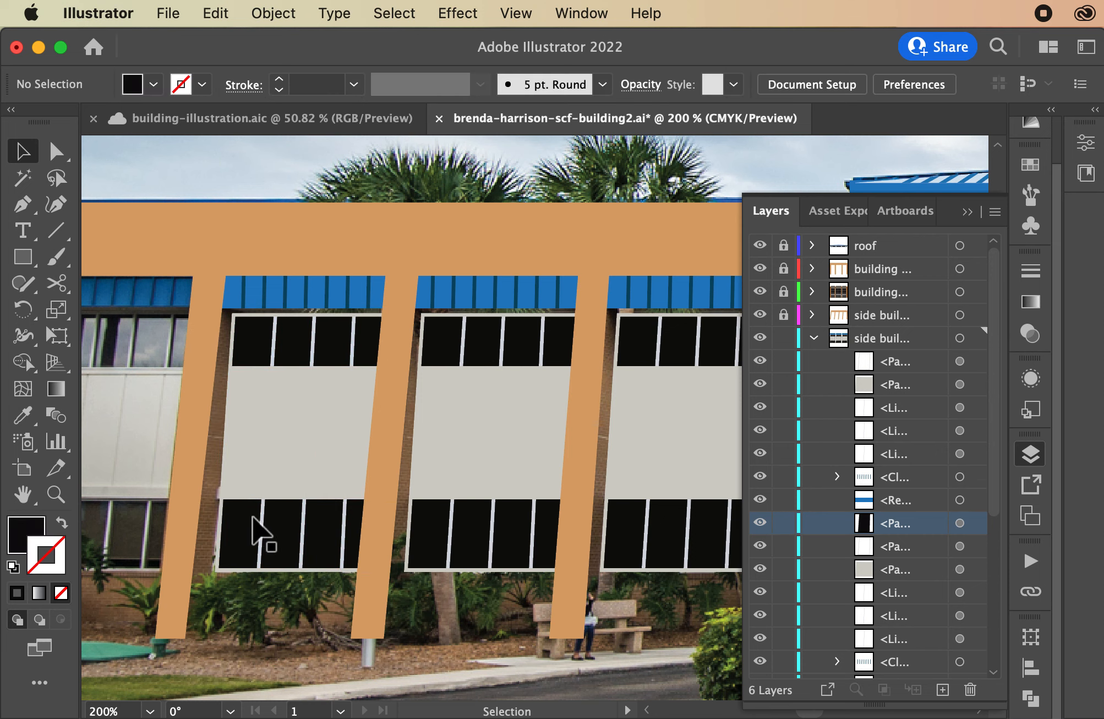
# - Select the bottom anchor points of the third bay's black backing, frame and divider lines with Direct Selection
pyautogui.click(250, 536)
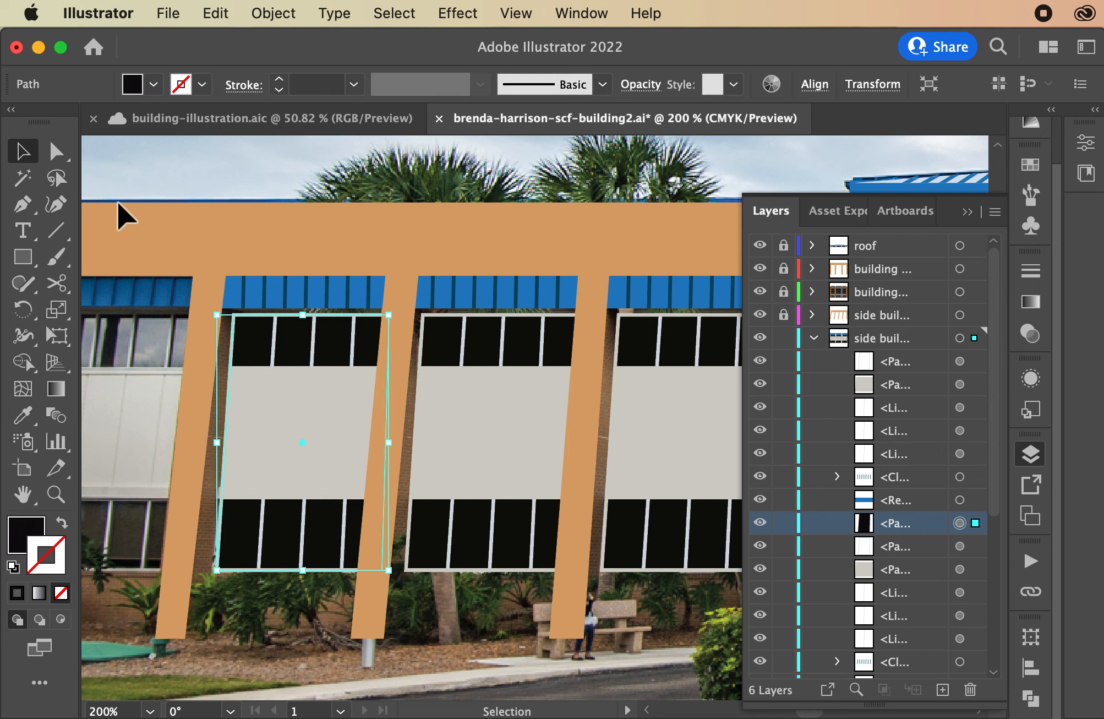
pyautogui.click(57, 154)
pyautogui.press('super+equal')
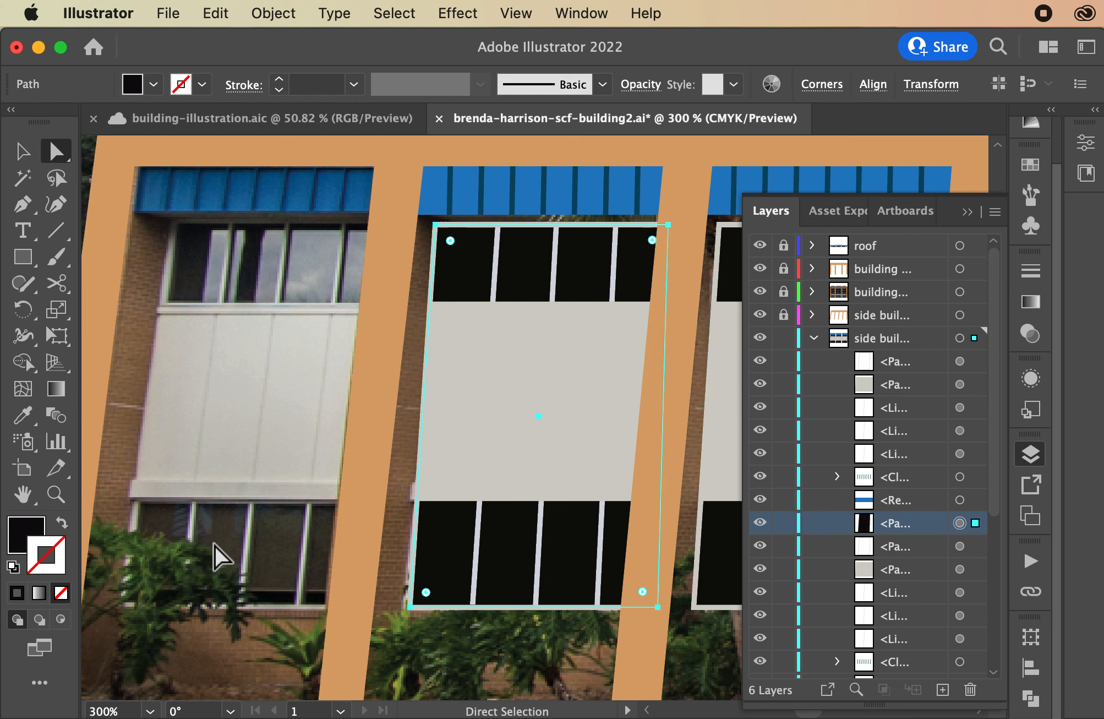
pyautogui.scroll(-5, 215, 546)
pyautogui.hscroll(3, 214, 546)
pyautogui.scroll(1, 215, 546)
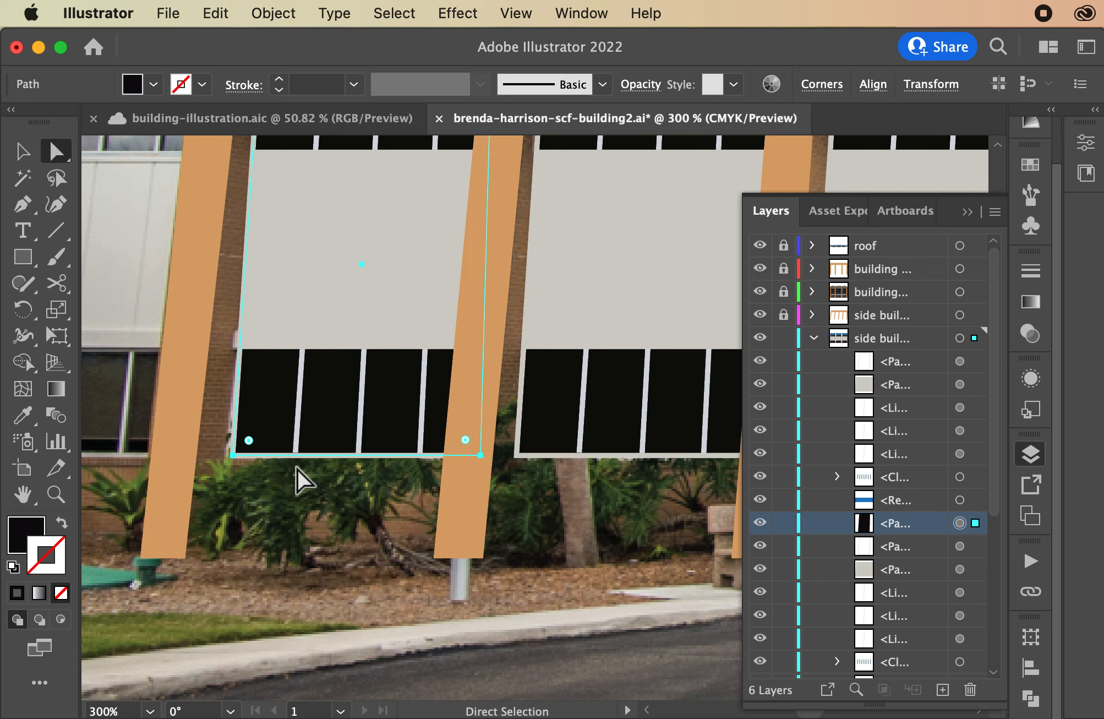
pyautogui.moveTo(208, 449); pyautogui.dragTo(510, 470)
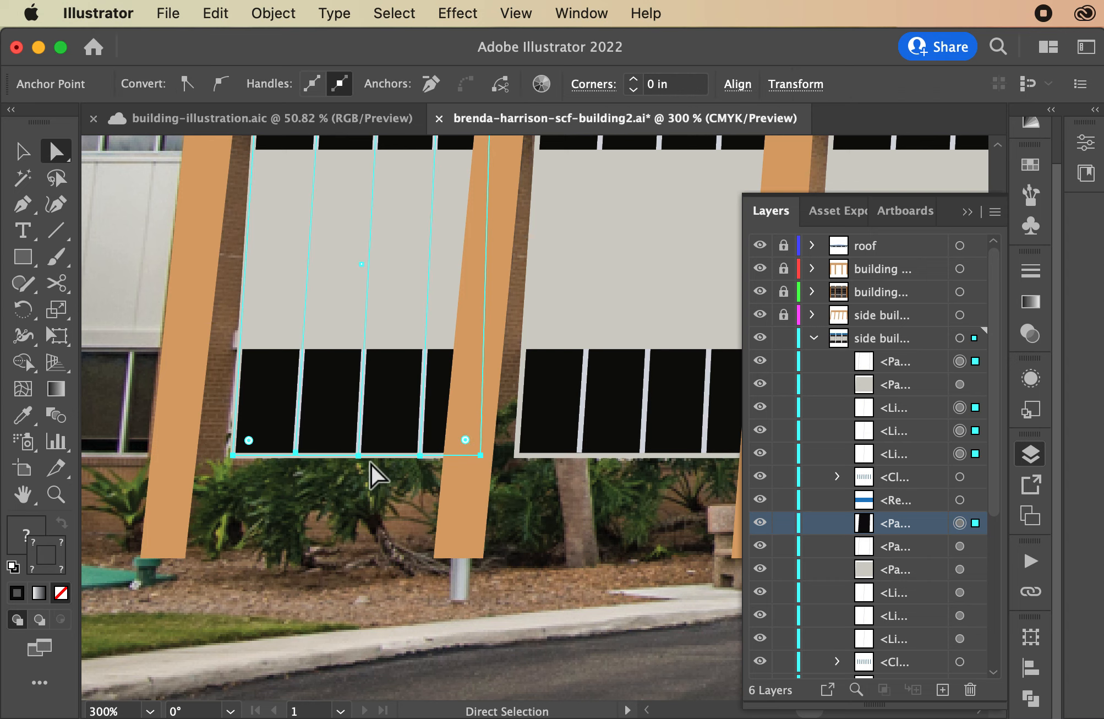
pyautogui.scroll(4, 370, 465)
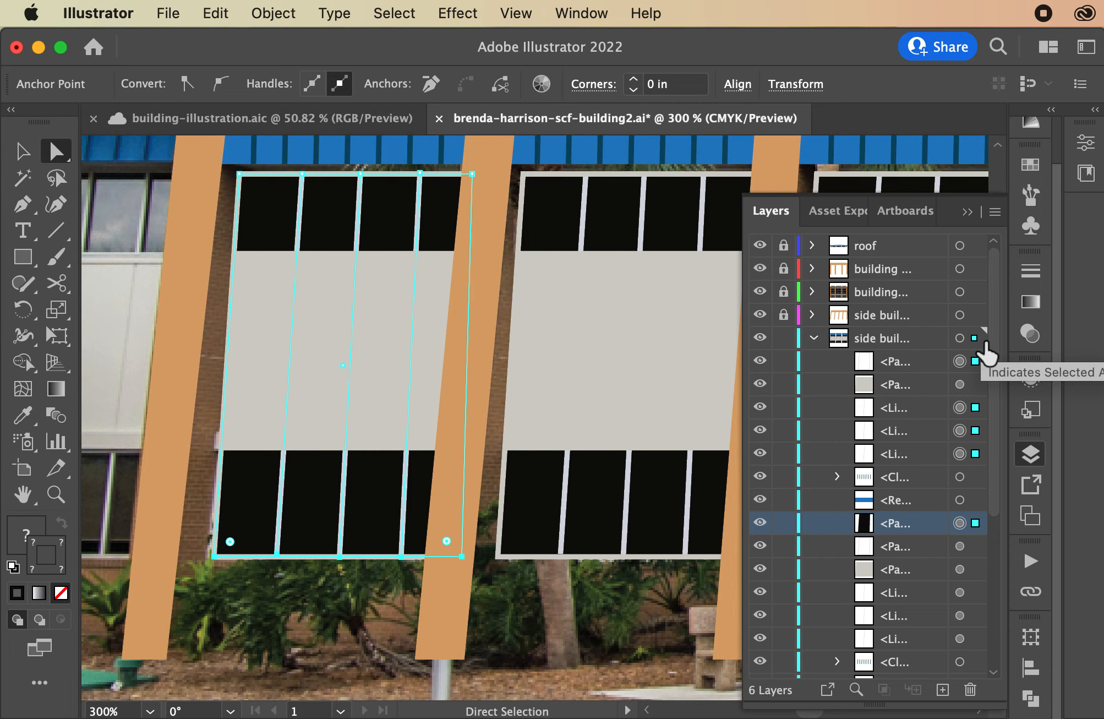
# - Change the side building windows layer's colour to Dark Green
pyautogui.click(933, 340)
pyautogui.doubleClick(933, 339)
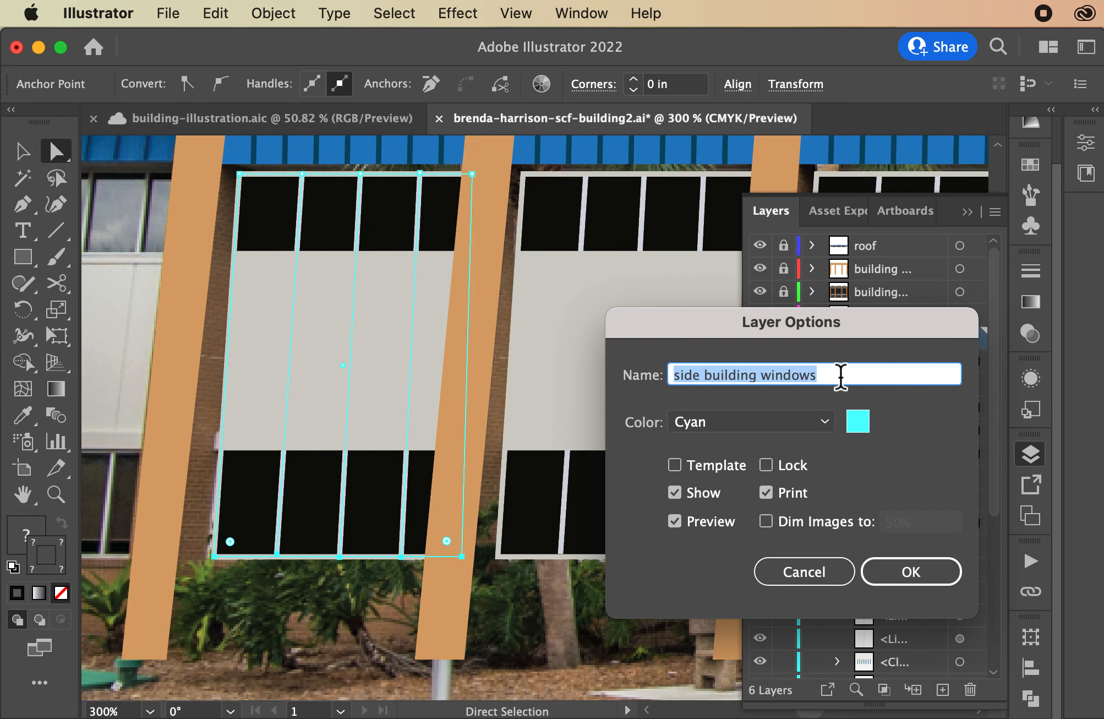
pyautogui.click(828, 421)
pyautogui.click(789, 553)
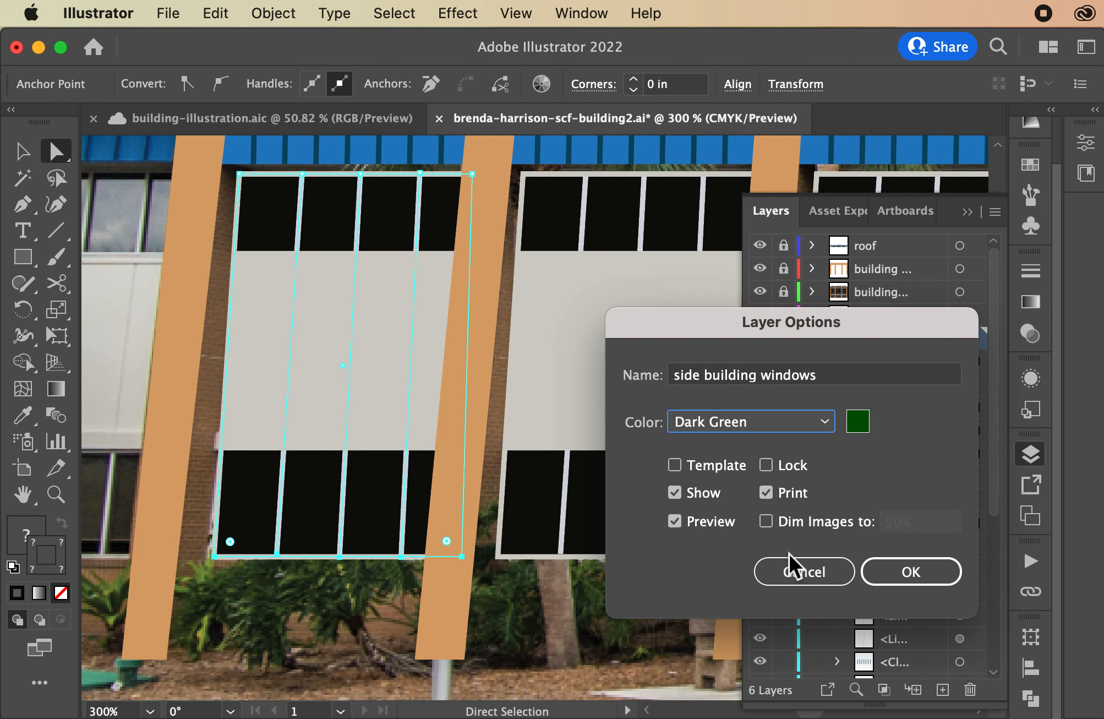
pyautogui.click(906, 576)
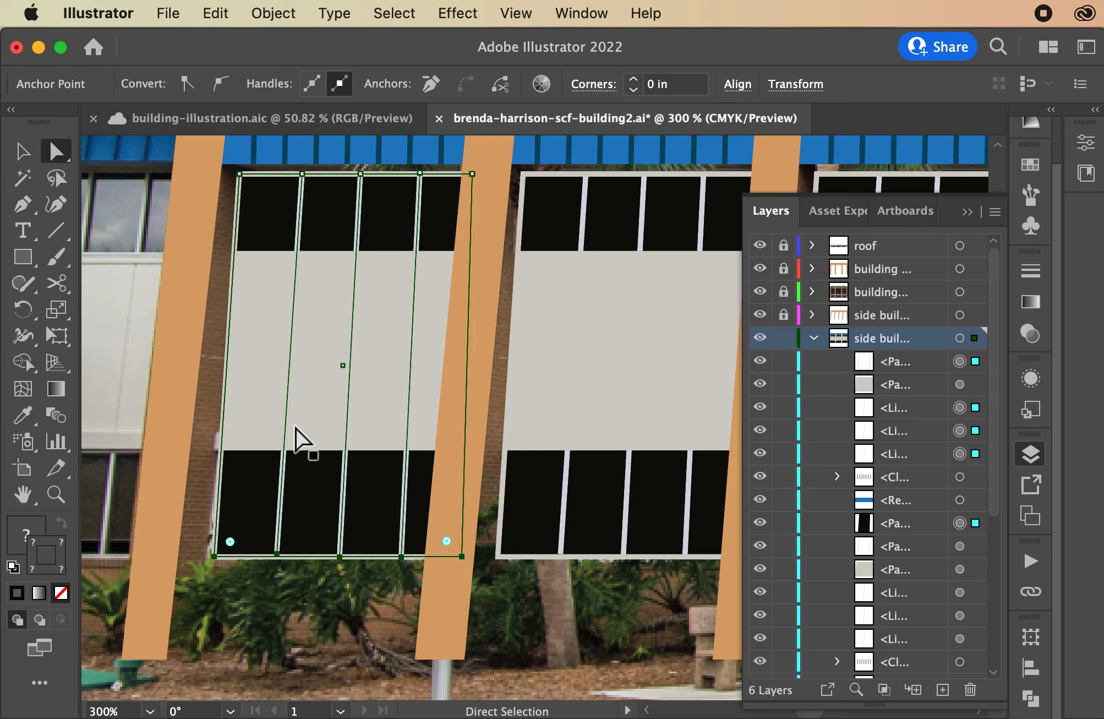
# - Slant the third bay by nudging its selected bottom points left, match the grey panel's lower-left corner, and deselect
pyautogui.press('Left')
pyautogui.press('Left')
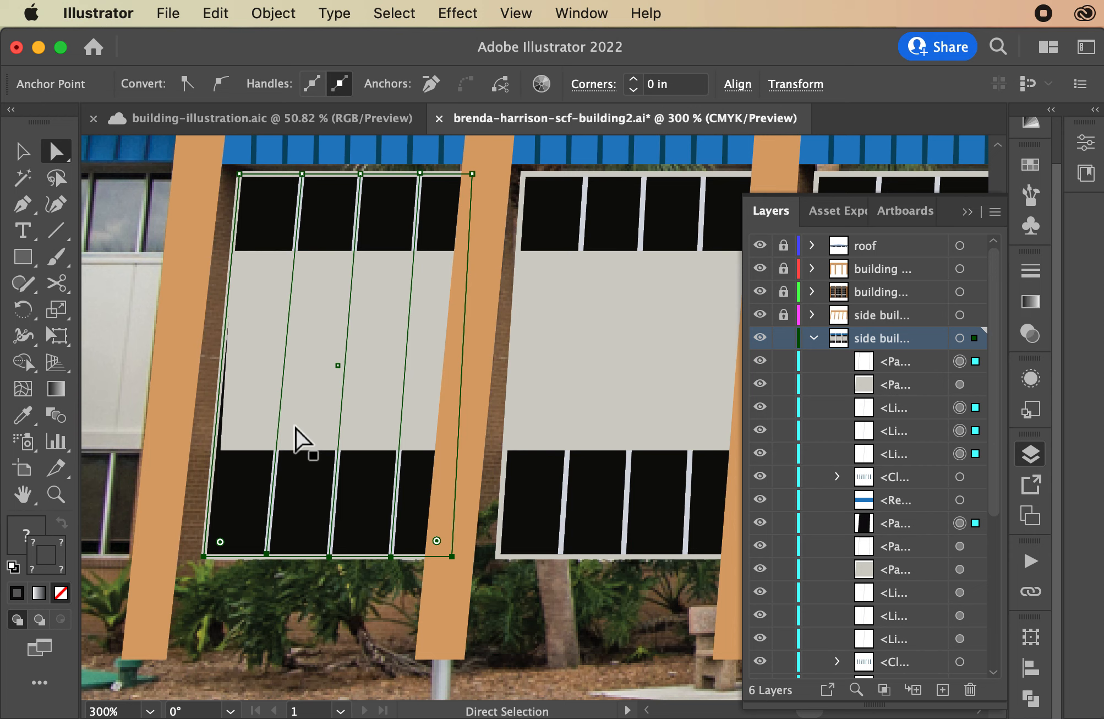
pyautogui.click(249, 423)
pyautogui.click(225, 451)
pyautogui.press('Left')
pyautogui.press('Left')
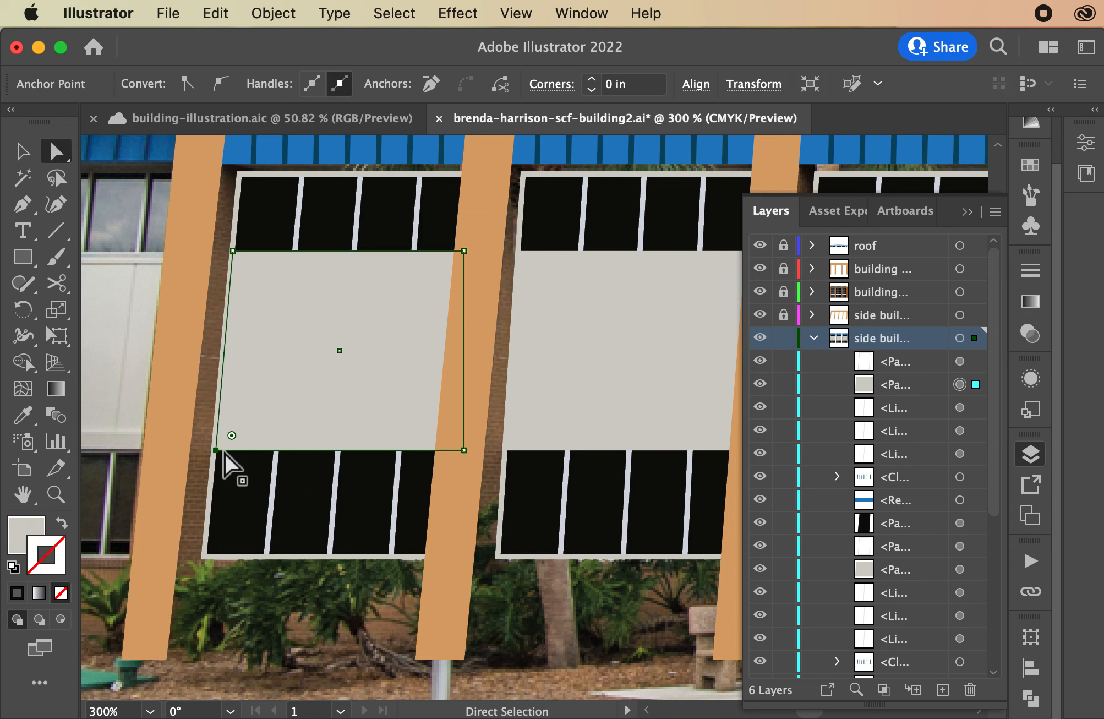
pyautogui.click(266, 666)
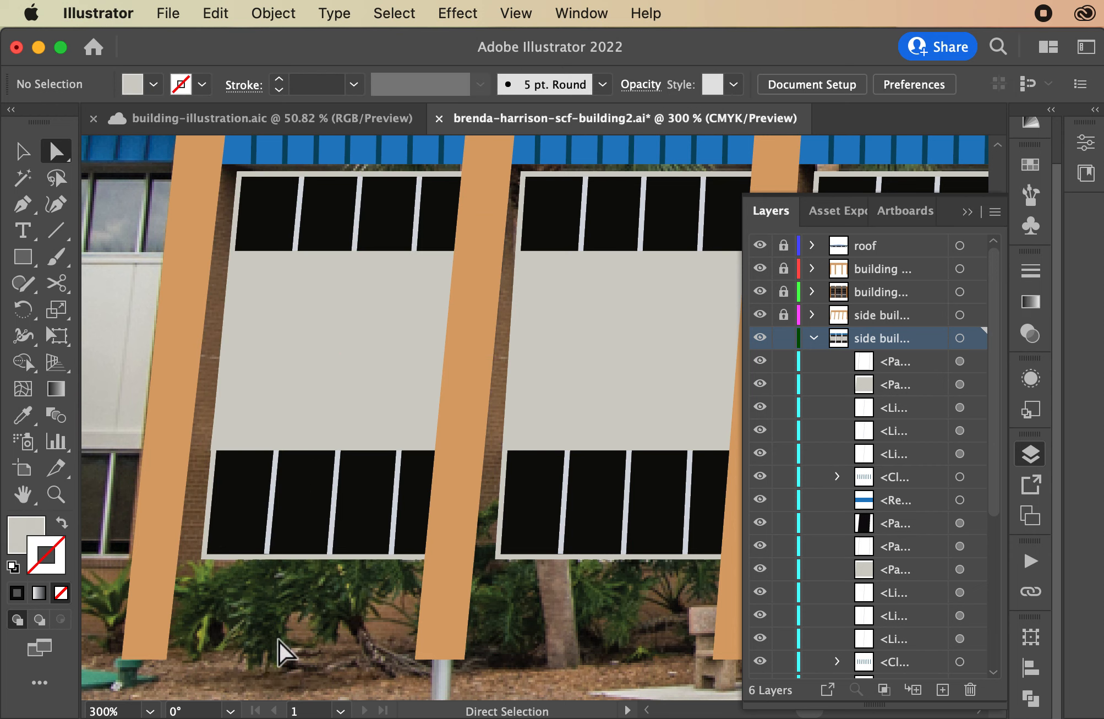
# - Select the slanted bay with its awning, duplicate it in place, and shift the copy left into the leftmost opening
pyautogui.press('super+minus')
pyautogui.press('super+minus')
pyautogui.press('super+minus')
pyautogui.press('v')
pyautogui.moveTo(413, 477); pyautogui.dragTo(506, 326)
pyautogui.press('super+c')
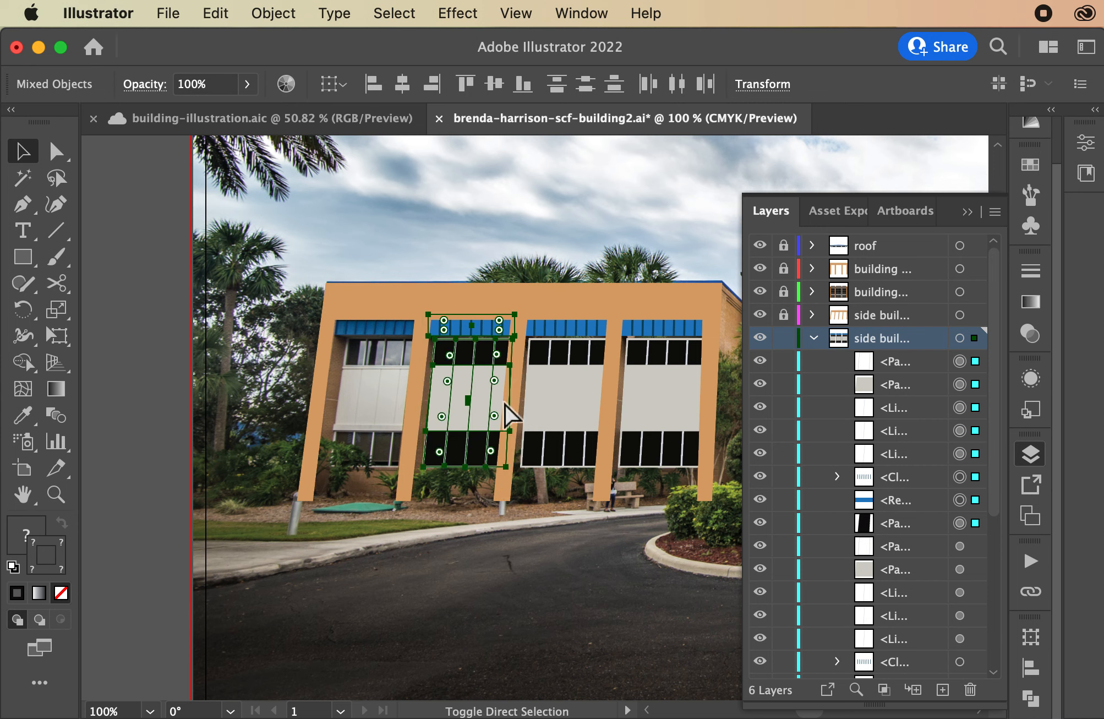
pyautogui.press('super+f')
pyautogui.hotkey('shift', 'Left')
pyautogui.hotkey('shift', 'Left')
pyautogui.hotkey('shift', 'Left')
pyautogui.hotkey('shift', 'Left')
pyautogui.hotkey('shift', 'Left')
pyautogui.hotkey('shift', 'Left')
pyautogui.hotkey('shift', 'Left')
pyautogui.hotkey('shift', 'Left')
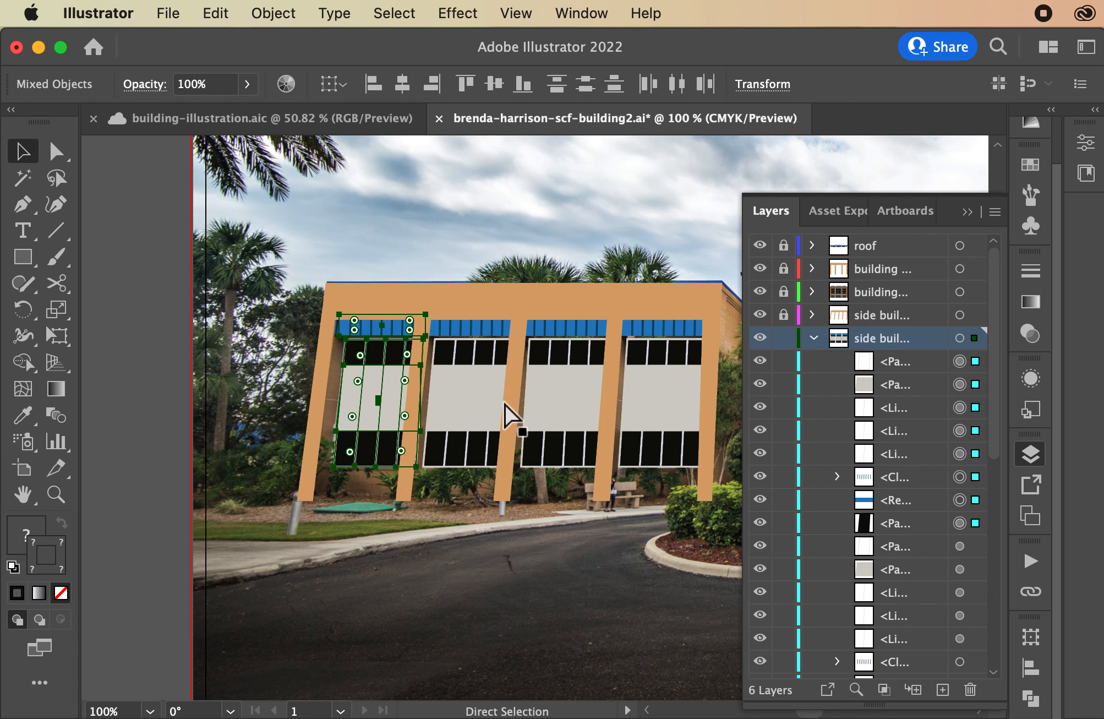
# - Fine-tune the duplicated bay's horizontal position against the photo until it fills the leftmost opening, and deselect
pyautogui.press('super+equal')
pyautogui.press('Right')
pyautogui.press('Right')
pyautogui.press('Right')
pyautogui.press('Right')
pyautogui.press('Right')
pyautogui.press('Right')
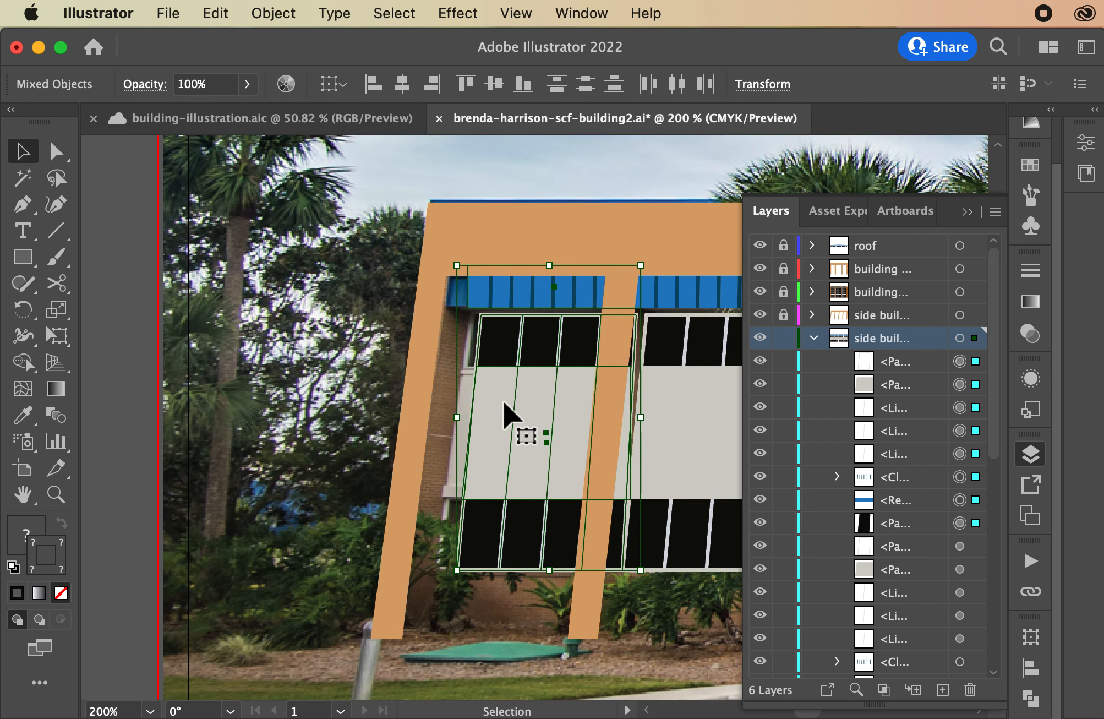
pyautogui.press('Left')
pyautogui.press('Left')
pyautogui.press('Left')
pyautogui.press('Left')
pyautogui.press('Left')
pyautogui.press('Left')
pyautogui.press('Left')
pyautogui.press('Left')
pyautogui.press('Left')
pyautogui.press('Left')
pyautogui.press('Left')
pyautogui.press('Left')
pyautogui.press('Left')
pyautogui.press('Left')
pyautogui.press('Left')
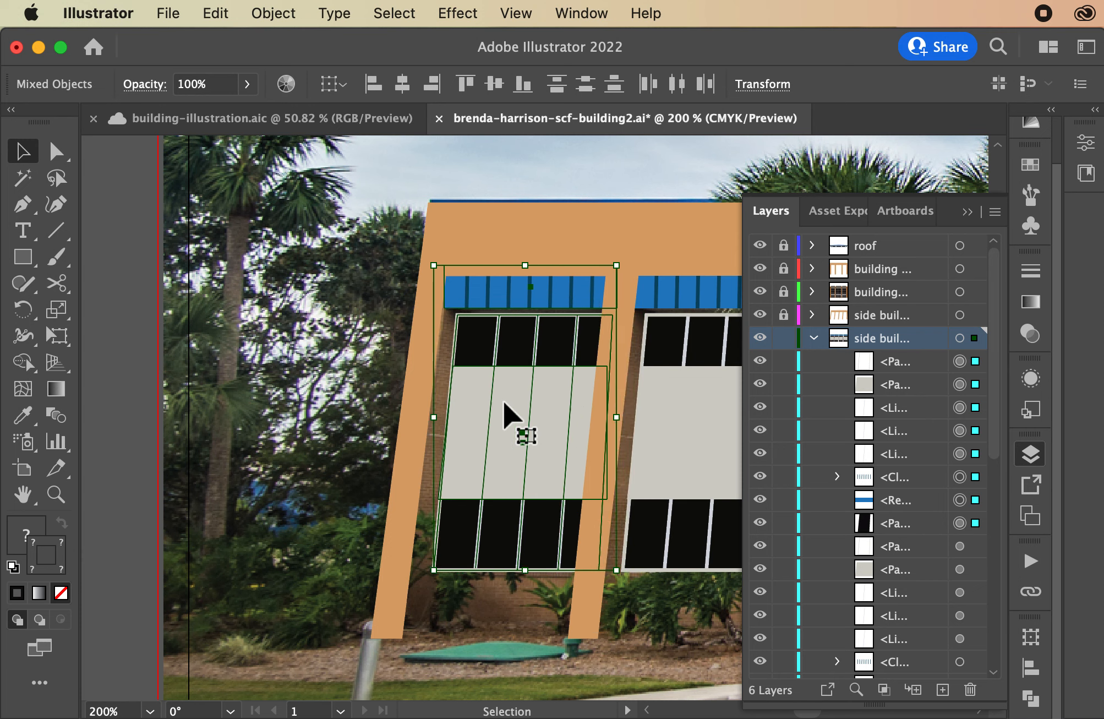
pyautogui.press('Right')
pyautogui.press('Right')
pyautogui.press('Right')
pyautogui.press('Right')
pyautogui.press('Right')
pyautogui.press('Right')
pyautogui.press('Right')
pyautogui.press('Right')
pyautogui.press('Right')
pyautogui.press('Right')
pyautogui.press('Right')
pyautogui.press('Right')
pyautogui.press('Right')
pyautogui.press('Right')
pyautogui.press('Right')
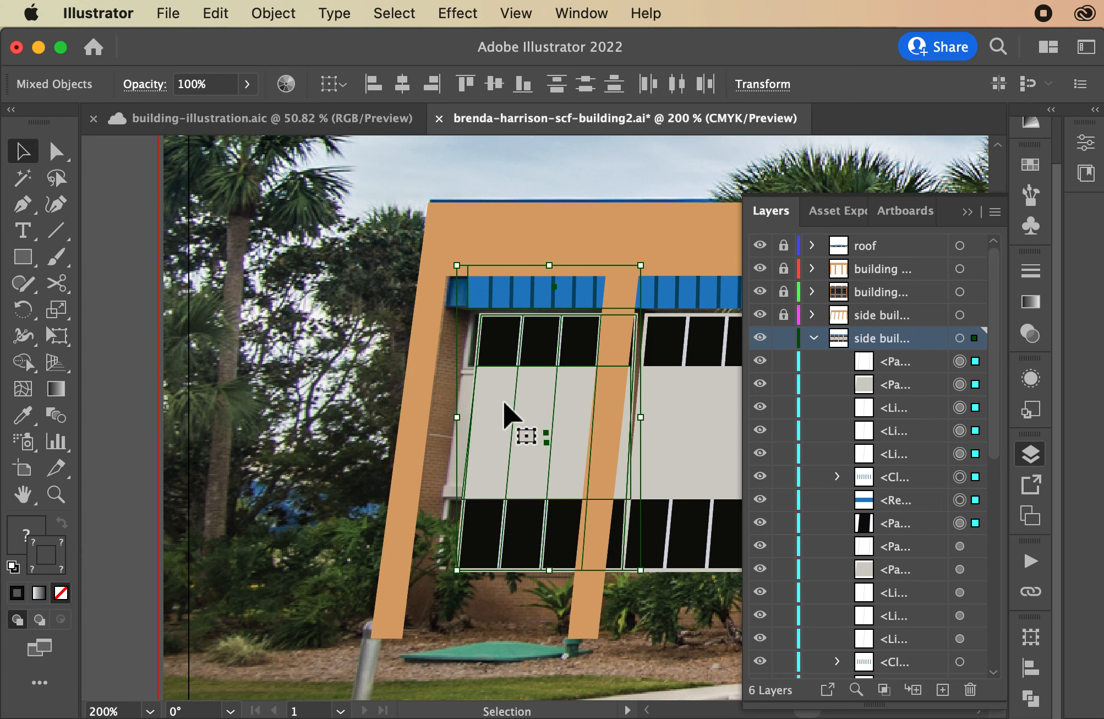
pyautogui.press('Left')
pyautogui.press('Left')
pyautogui.press('Left')
pyautogui.press('Left')
pyautogui.press('Left')
pyautogui.press('Left')
pyautogui.press('Left')
pyautogui.press('Left')
pyautogui.press('Left')
pyautogui.press('Left')
pyautogui.press('Left')
pyautogui.press('Left')
pyautogui.press('Left')
pyautogui.press('Left')
pyautogui.press('Left')
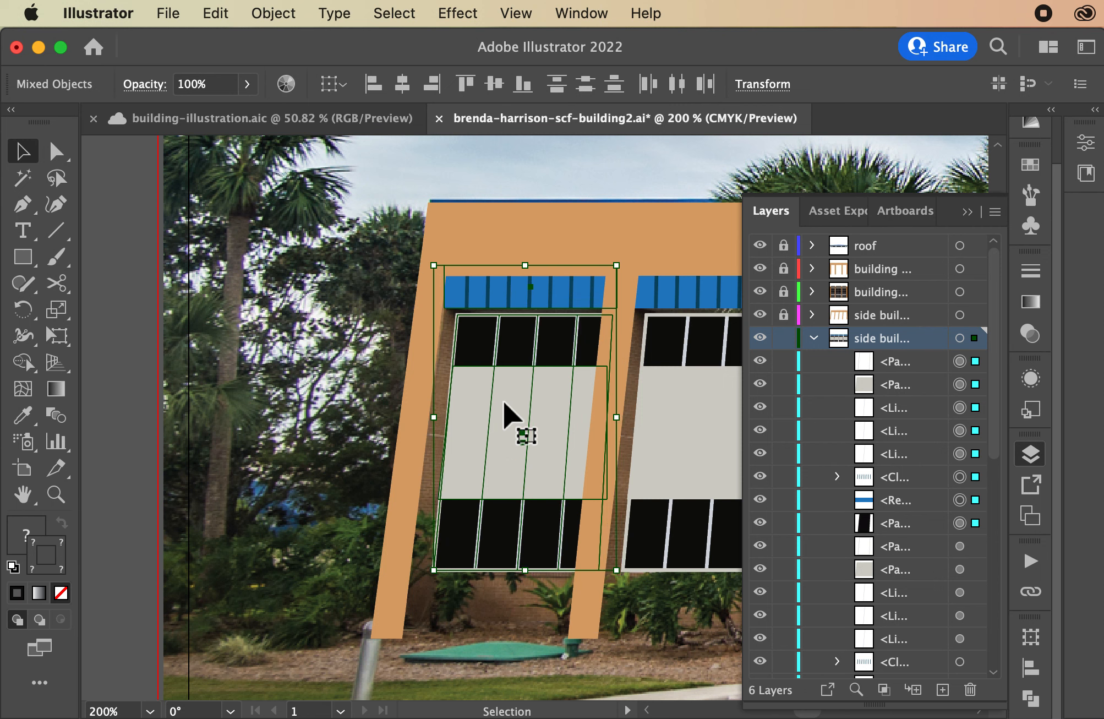
pyautogui.press('Left')
pyautogui.press('Left')
pyautogui.press('Left')
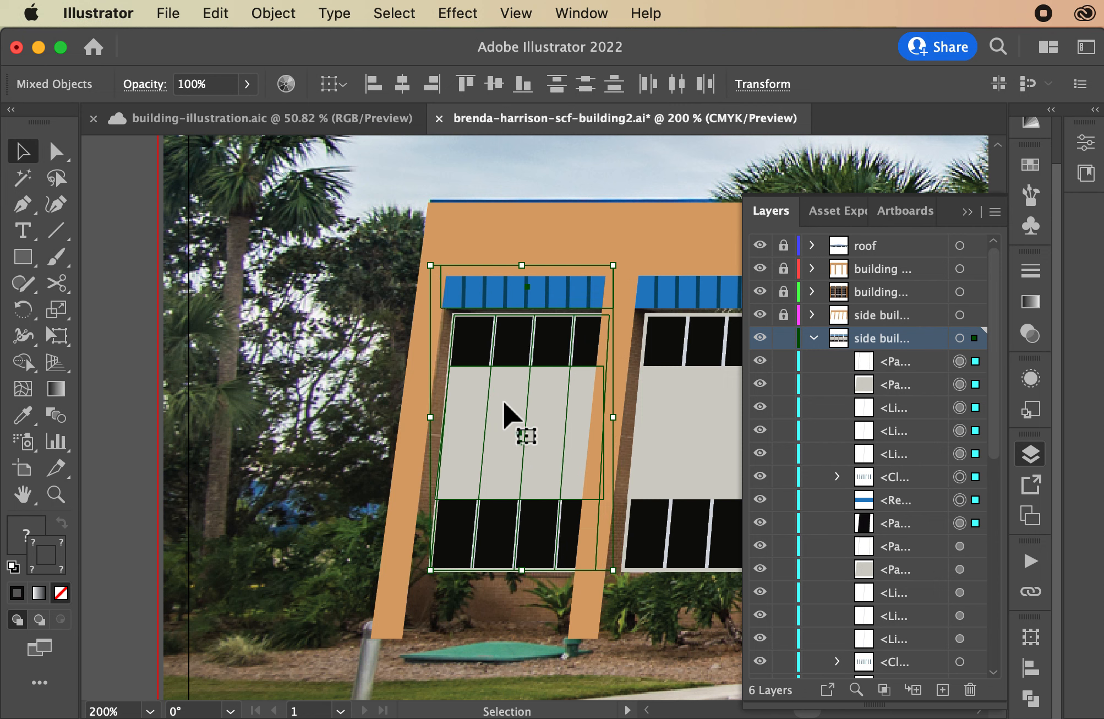
pyautogui.press('Right')
pyautogui.press('Right')
pyautogui.press('Right')
pyautogui.press('Right')
pyautogui.press('Right')
pyautogui.press('Right')
pyautogui.press('Right')
pyautogui.press('Right')
pyautogui.press('Right')
pyautogui.press('Right')
pyautogui.press('Right')
pyautogui.press('Right')
pyautogui.press('Right')
pyautogui.press('Right')
pyautogui.press('Right')
pyautogui.press('Right')
pyautogui.press('Right')
pyautogui.press('Right')
pyautogui.press('Right')
pyautogui.press('Right')
pyautogui.press('Right')
pyautogui.press('Right')
pyautogui.press('Right')
pyautogui.press('Right')
pyautogui.press('Right')
pyautogui.press('Right')
pyautogui.press('Right')
pyautogui.press('Right')
pyautogui.press('Right')
pyautogui.press('Right')
pyautogui.press('Right')
pyautogui.press('Right')
pyautogui.press('Right')
pyautogui.press('Right')
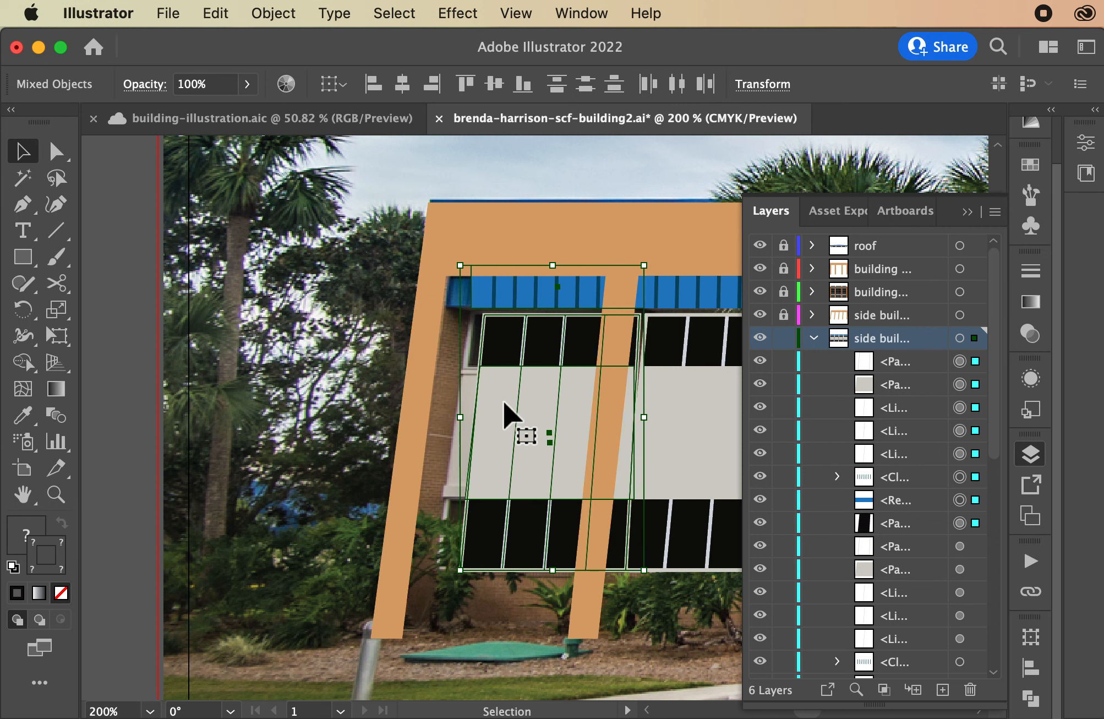
pyautogui.press('Left')
pyautogui.press('Left')
pyautogui.press('Left')
pyautogui.press('Left')
pyautogui.press('Left')
pyautogui.press('Left')
pyautogui.press('Left')
pyautogui.press('Left')
pyautogui.press('Left')
pyautogui.press('Left')
pyautogui.press('Left')
pyautogui.press('Left')
pyautogui.press('Left')
pyautogui.press('Left')
pyautogui.press('Left')
pyautogui.press('Left')
pyautogui.press('Left')
pyautogui.press('Left')
pyautogui.press('Left')
pyautogui.press('Left')
pyautogui.hscroll(-1, 503, 400)
pyautogui.press('super+shift+a')
# - Select the bottom anchor points of the leftmost bay's backing, frame and dividers, shift them slightly left, and deselect
pyautogui.press('a')
pyautogui.moveTo(432, 567); pyautogui.dragTo(602, 589)
pyautogui.press('super+shift+a')
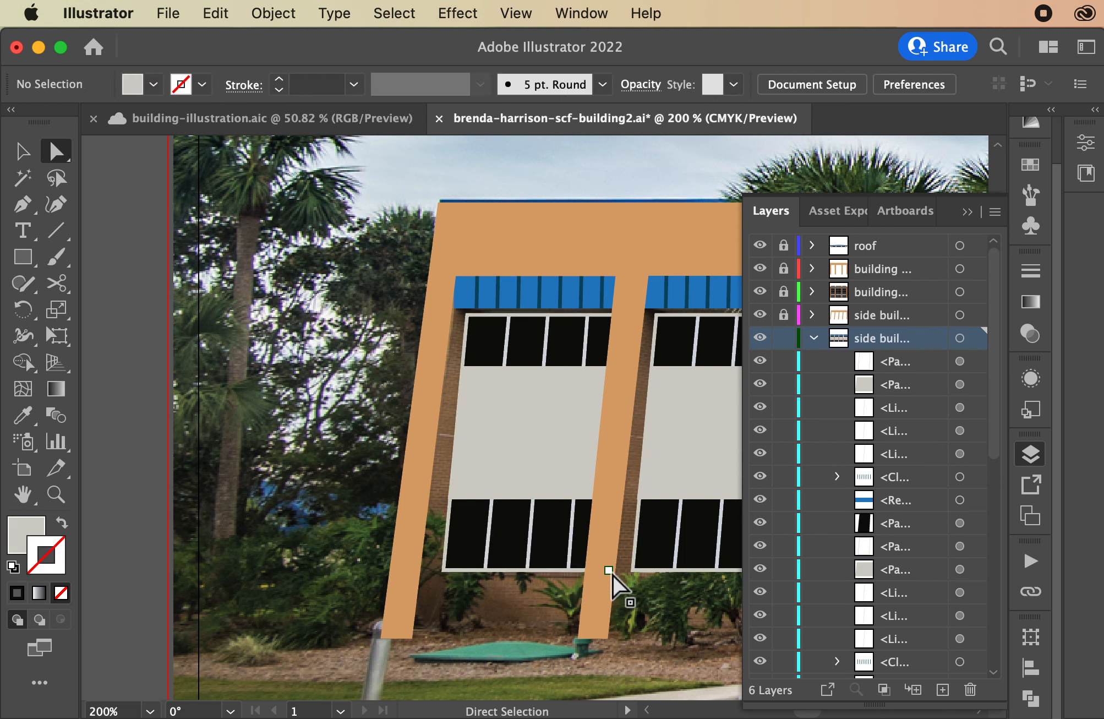
pyautogui.moveTo(429, 549); pyautogui.dragTo(606, 602)
pyautogui.keyDown('shift'); pyautogui.click(608, 571); pyautogui.keyUp('shift')
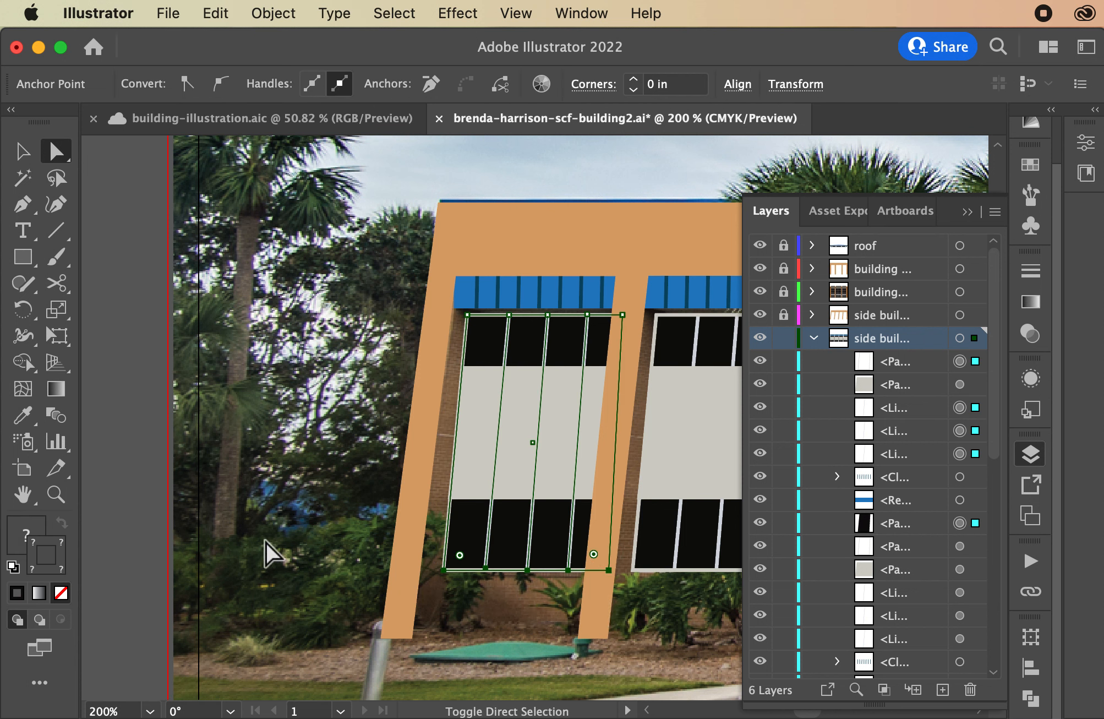
pyautogui.press('v')
pyautogui.click(167, 215)
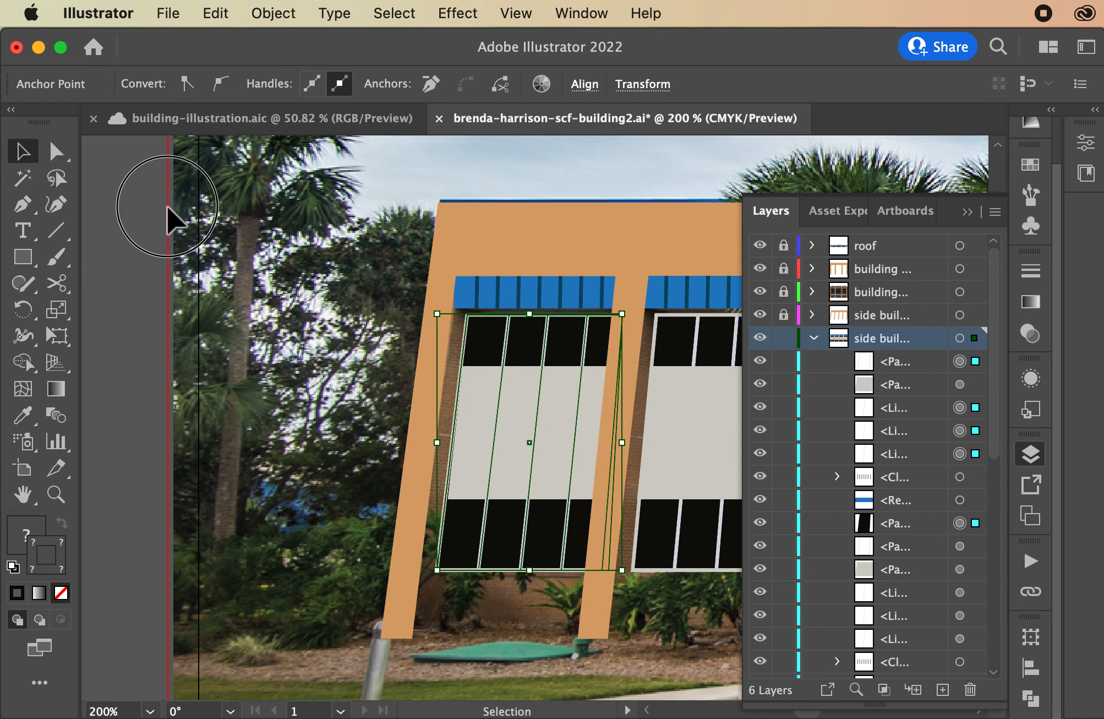
# - Shift the lower-left corner point of the leftmost bay's grey panel slightly left to follow the slanted frame, and deselect
pyautogui.click(483, 465)
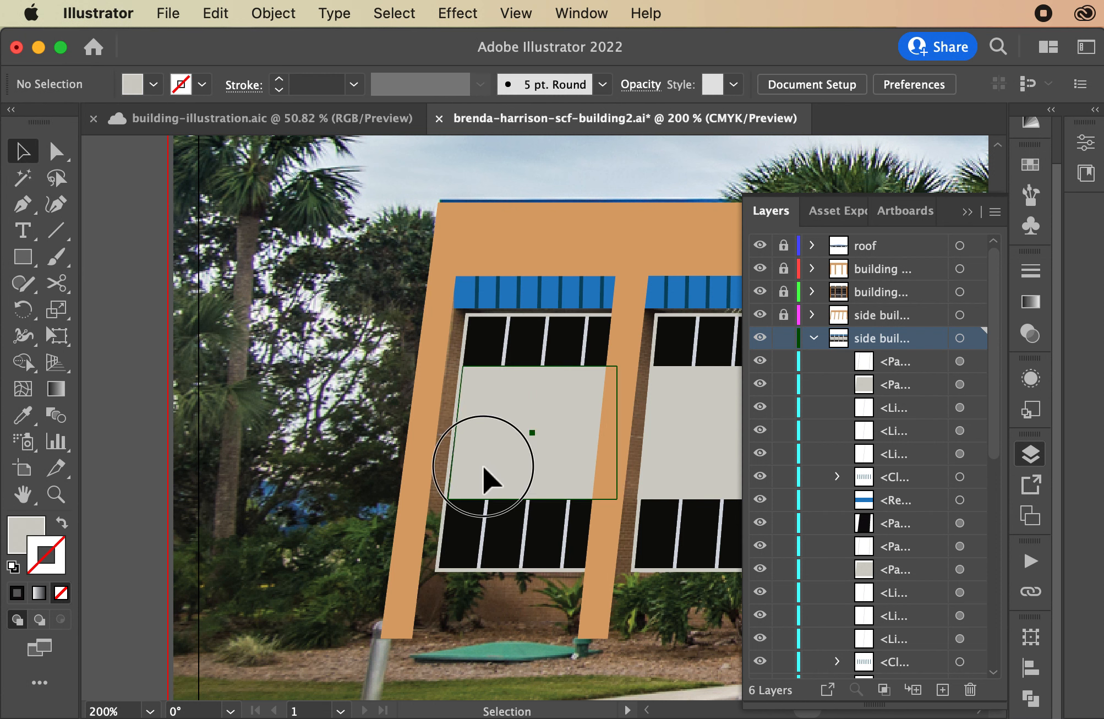
pyautogui.click(55, 151)
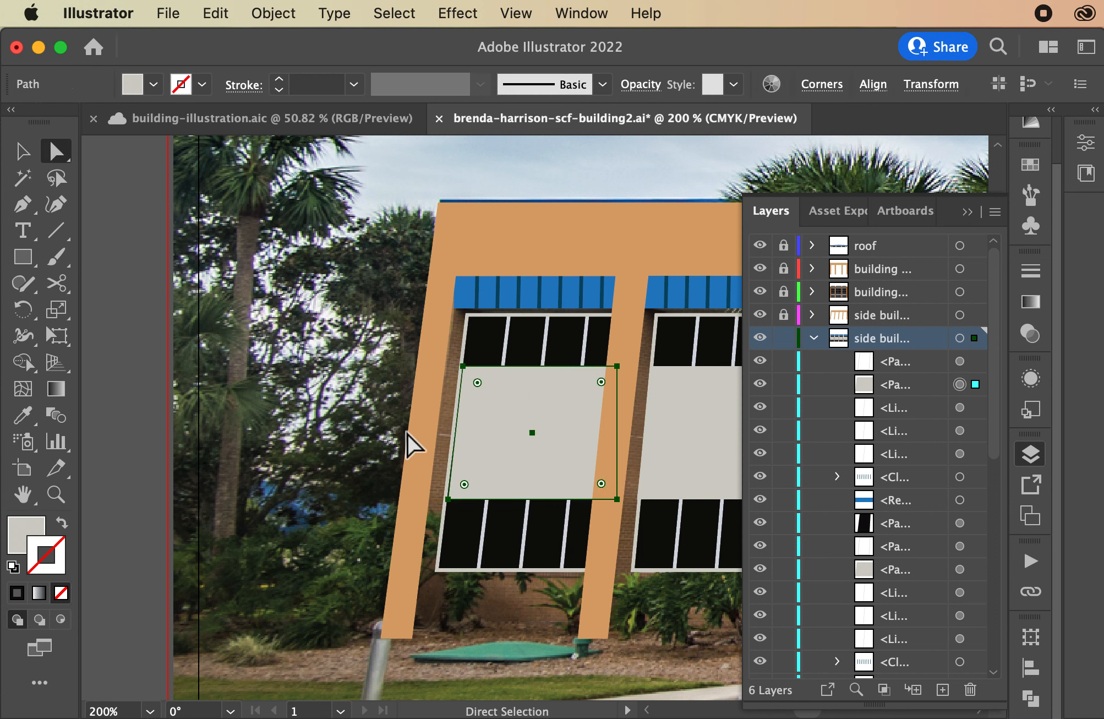
pyautogui.click(451, 500)
pyautogui.press('Left')
pyautogui.click(331, 457)
# - Collapse the side building windows layer, temporarily hide the template layer to examine the full building artwork, and show the template again
pyautogui.press('super+minus')
pyautogui.press('super+minus')
pyautogui.press('super+minus')
pyautogui.press('super+minus')
pyautogui.press('super+minus')
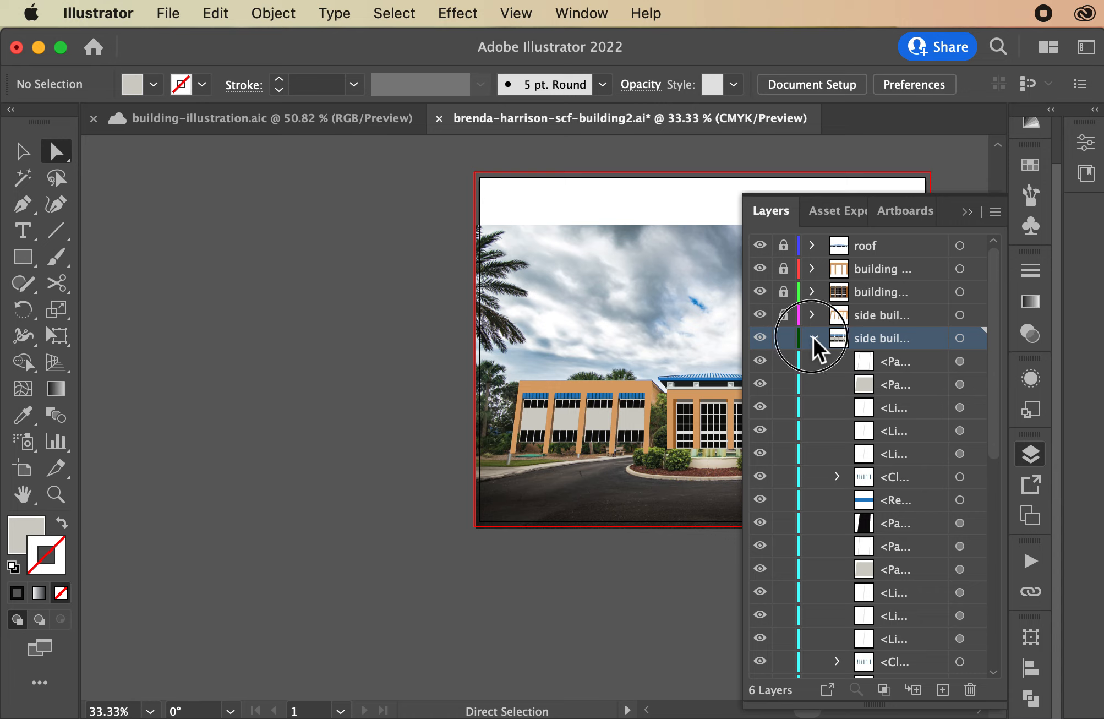
pyautogui.click(813, 338)
pyautogui.click(760, 361)
pyautogui.hscroll(5, 602, 404)
pyautogui.scroll(-3, 602, 405)
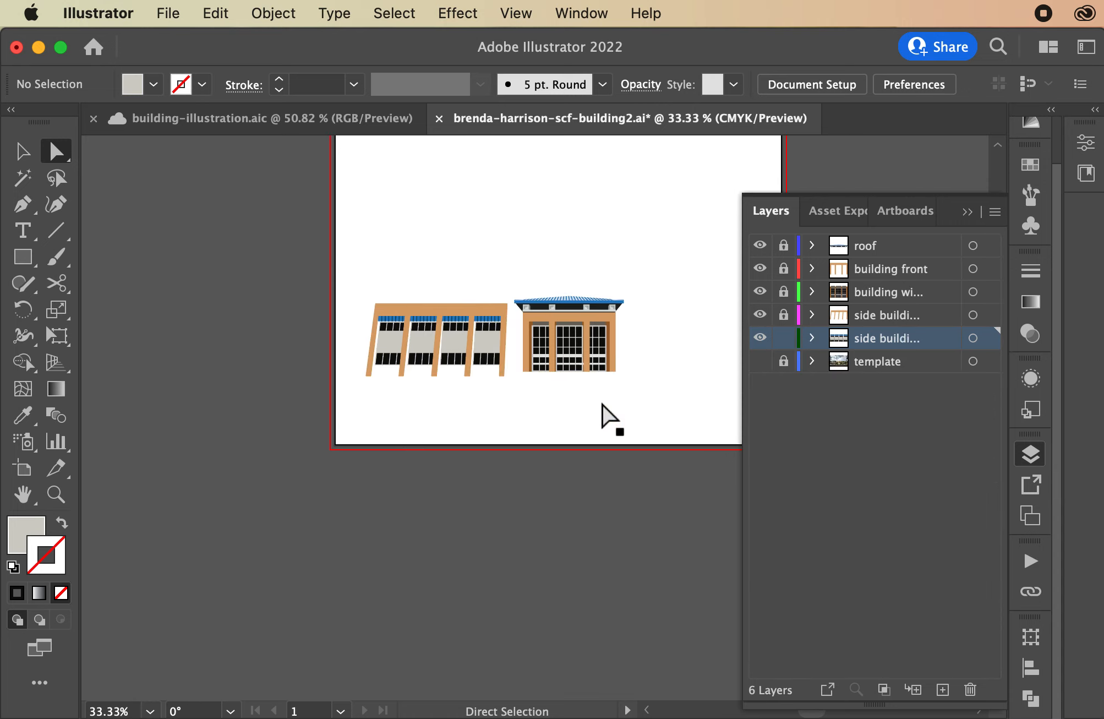
pyautogui.press('super+plus')
pyautogui.press('super+plus')
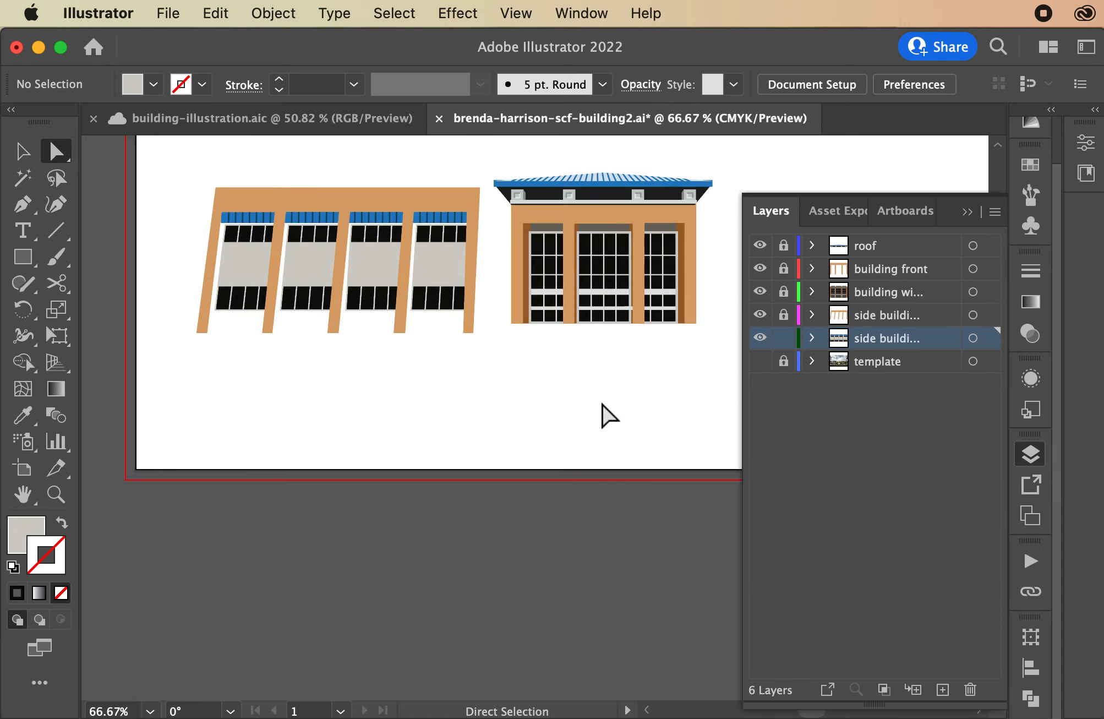
pyautogui.click(760, 361)
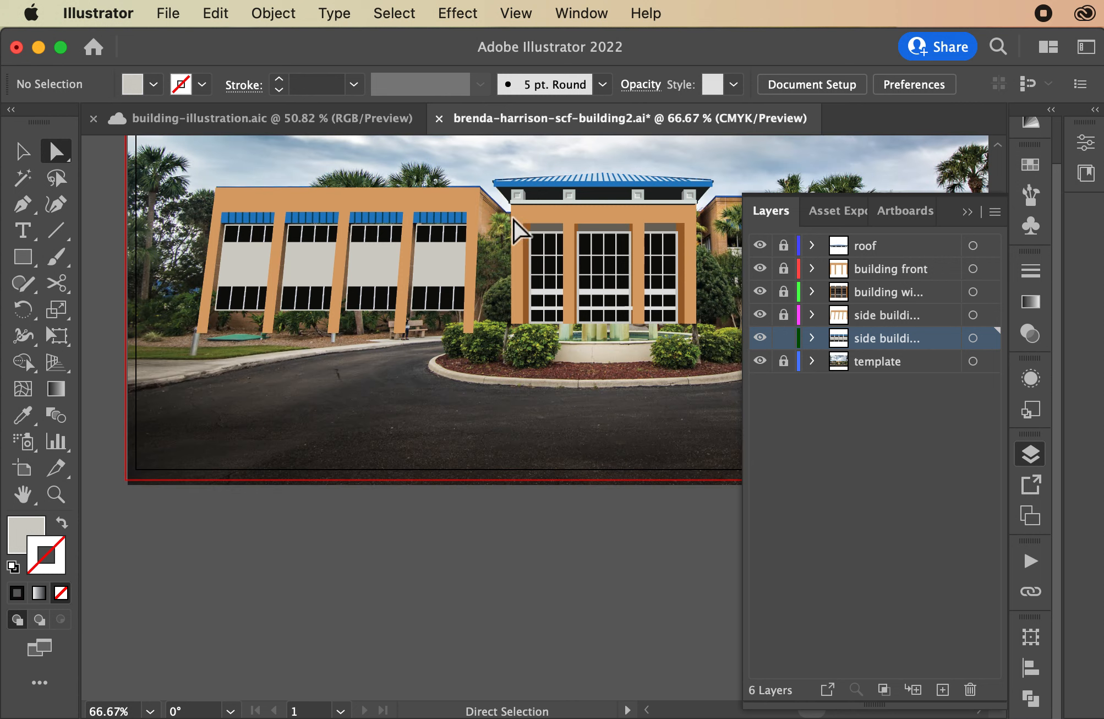
# - Draw a tall rectangle between the side building and the front building, and fill it with dark brown sampled from the column shading
pyautogui.click(22, 263)
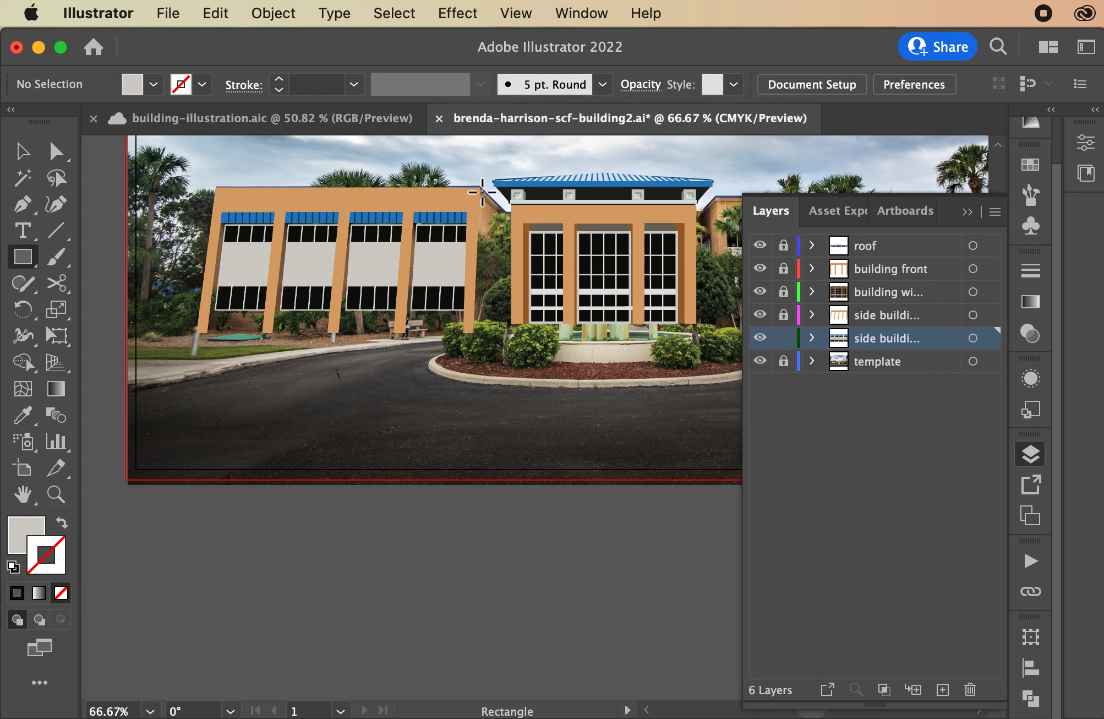
pyautogui.moveTo(476, 186); pyautogui.dragTo(522, 340)
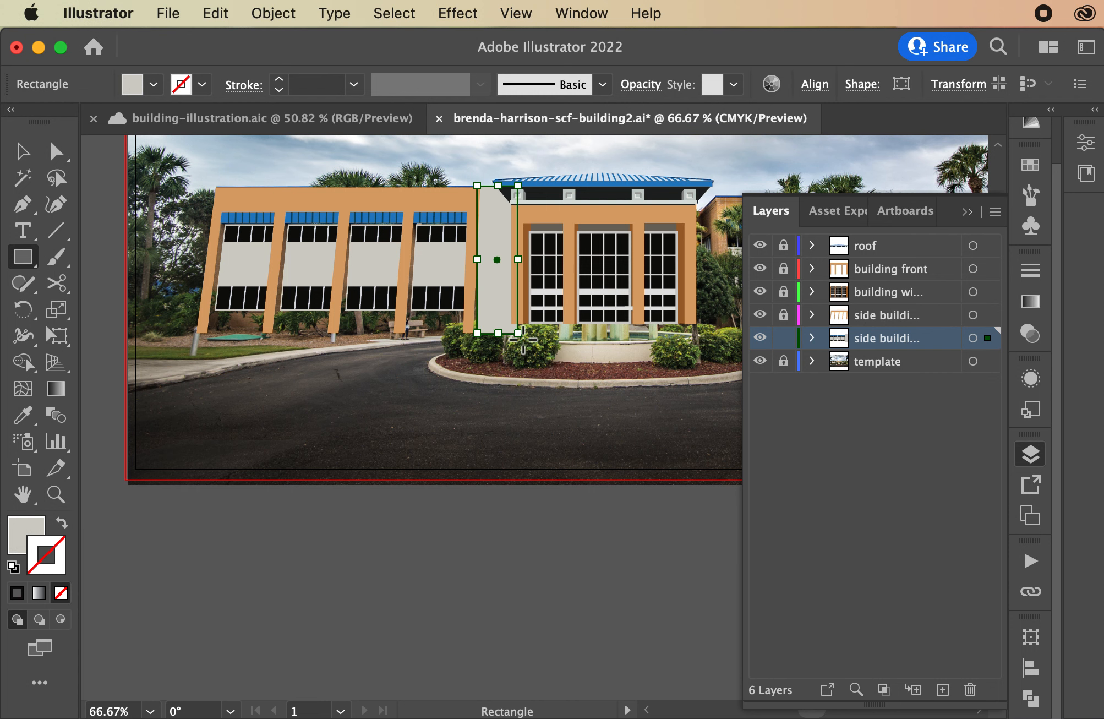
pyautogui.press('super+equal')
pyautogui.press('super+equal')
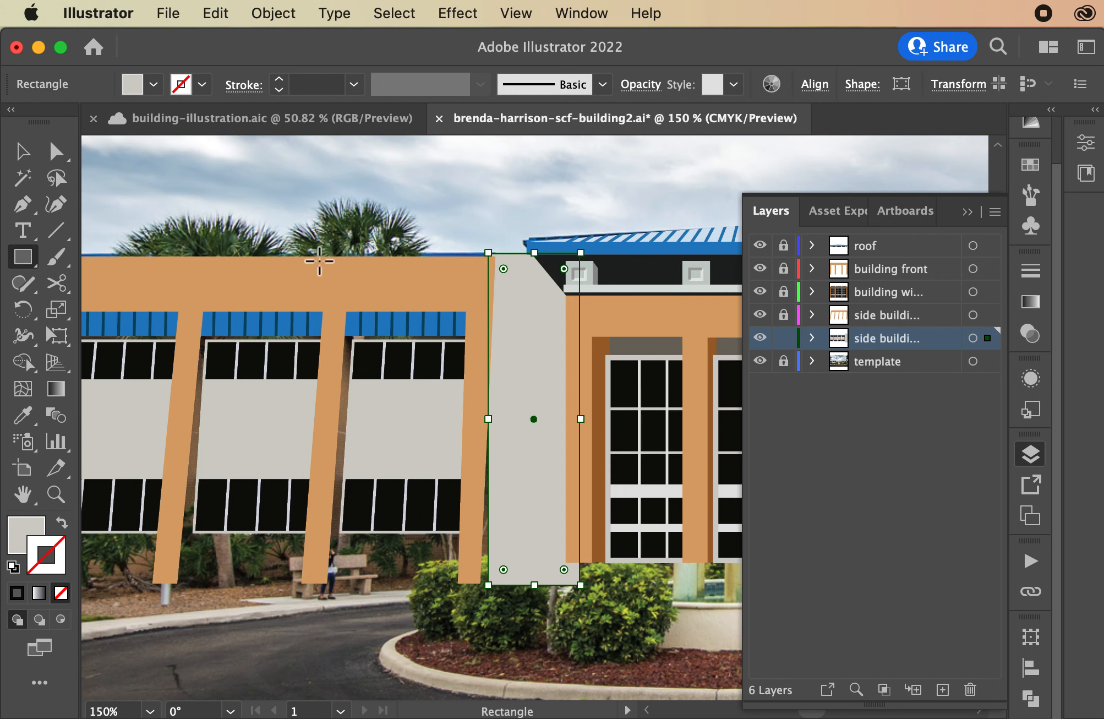
pyautogui.click(23, 417)
pyautogui.click(600, 361)
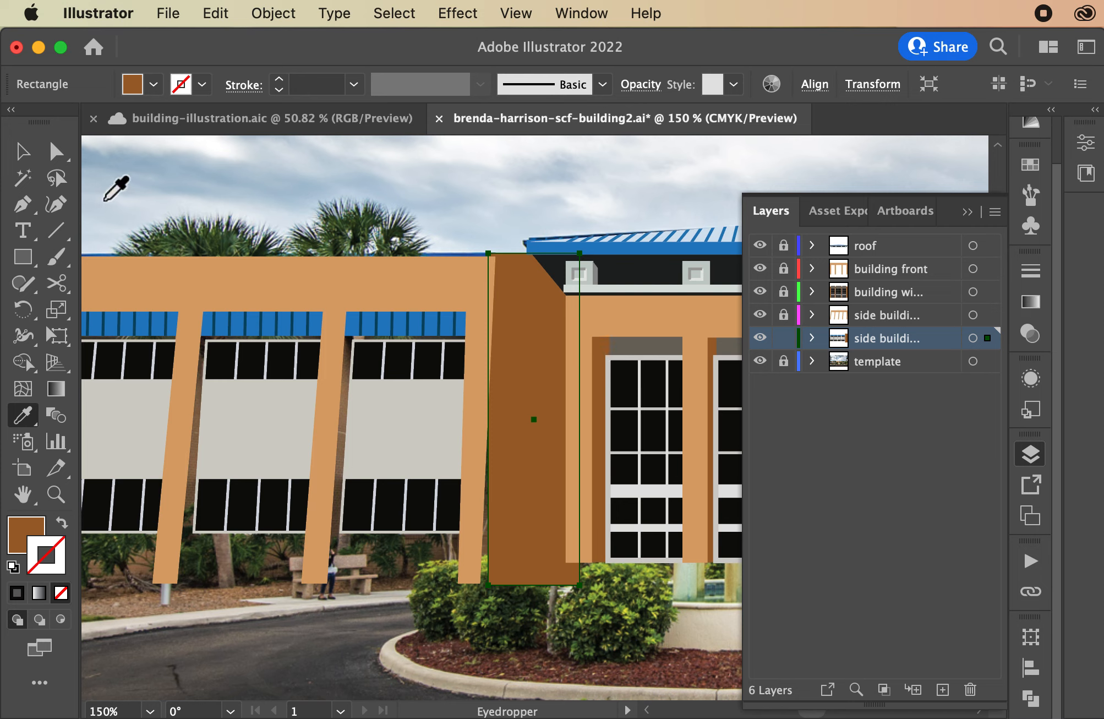
# - Swap the side wall's fill to an outline, fit its upper-right and lower-left corners to the photo and column, and restore the brown fill
pyautogui.click(55, 151)
pyautogui.click(579, 254)
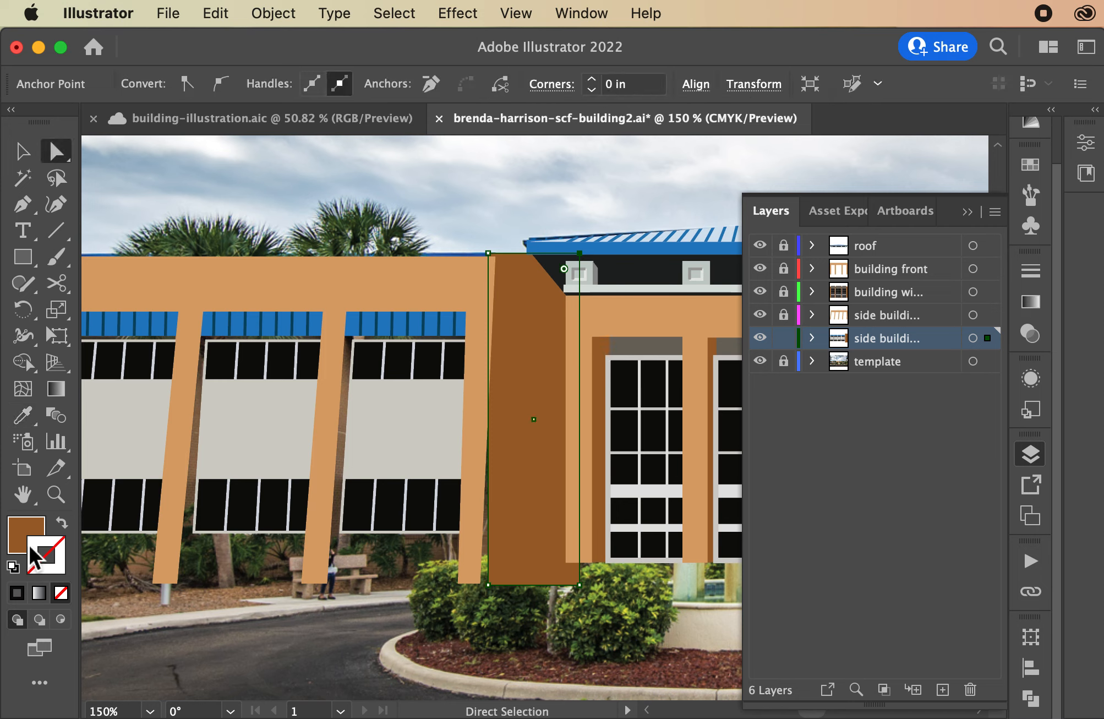
pyautogui.click(61, 522)
pyautogui.moveTo(580, 253); pyautogui.dragTo(573, 328)
pyautogui.scroll(-5, 576, 375)
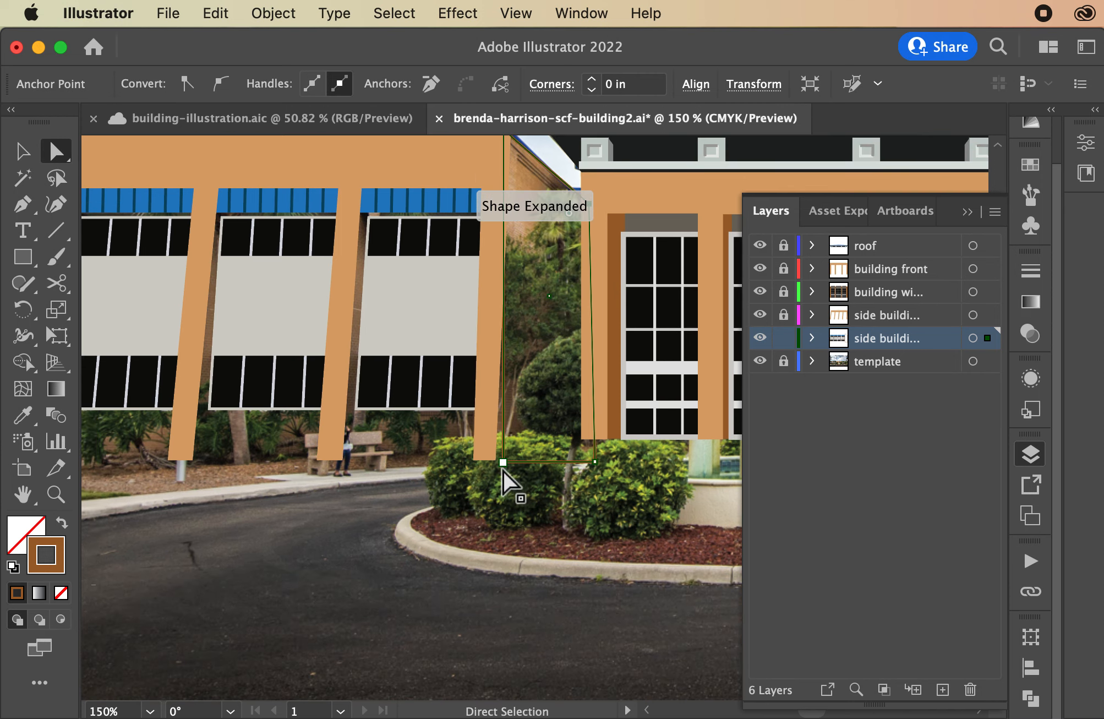
pyautogui.moveTo(503, 468); pyautogui.dragTo(494, 459)
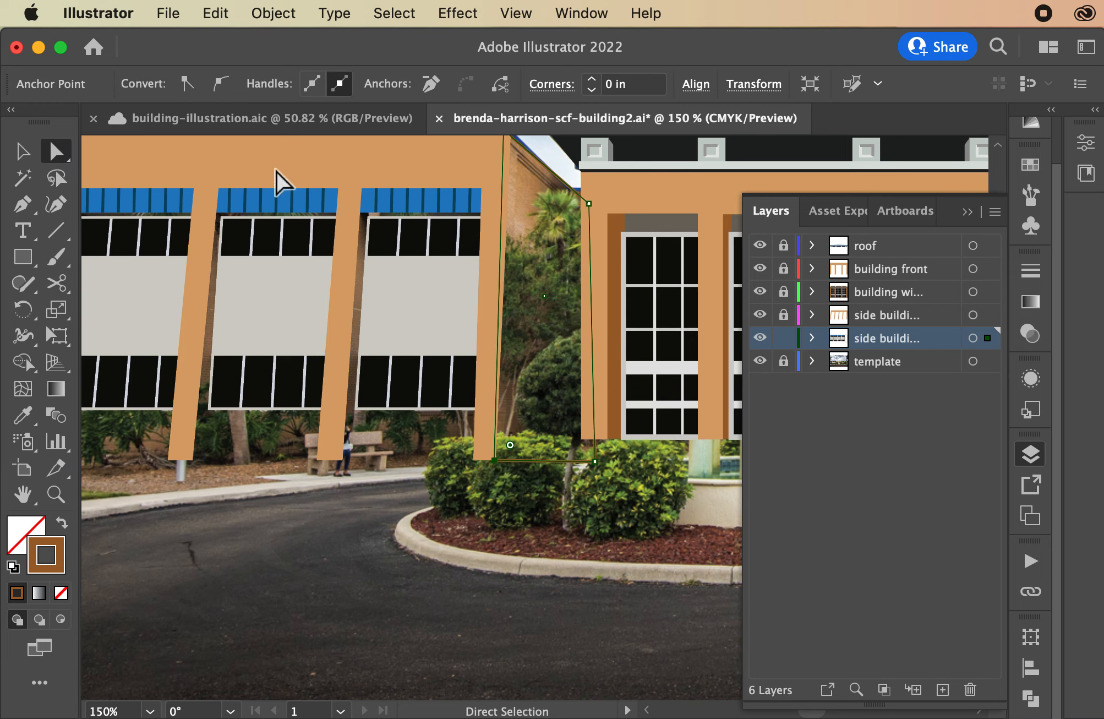
pyautogui.click(64, 524)
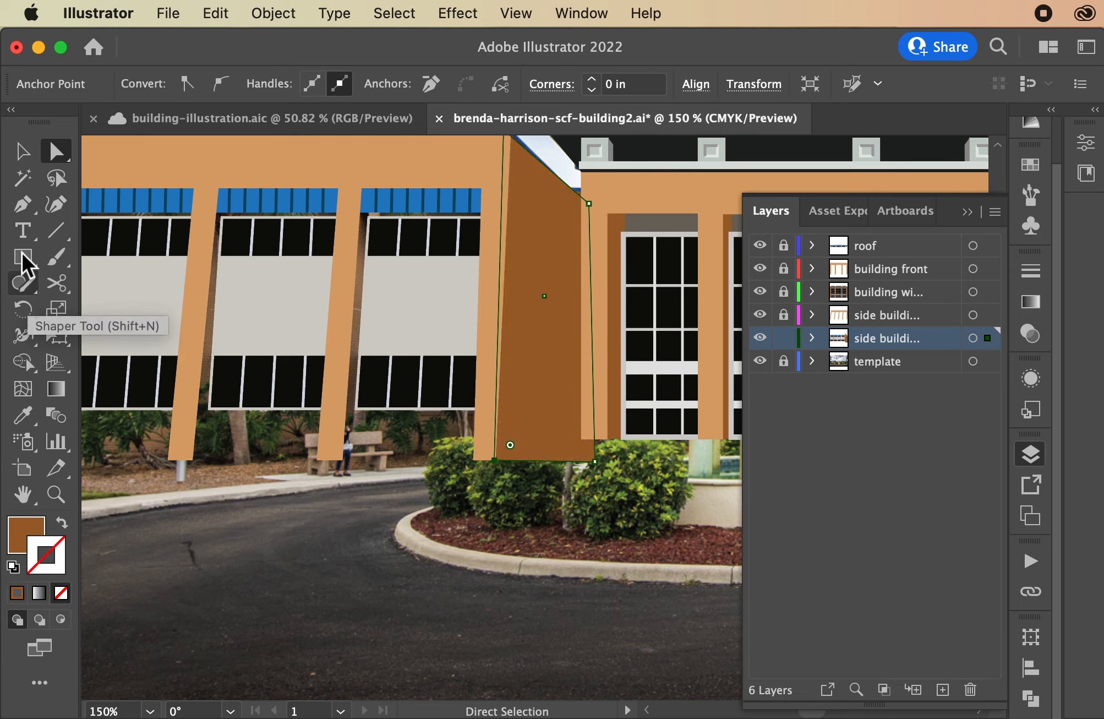
# - Raise the lower-right corner of the brown side wall to meet the base of the front building, and deselect
pyautogui.click(23, 151)
pyautogui.click(309, 498)
pyautogui.scroll(5, 308, 495)
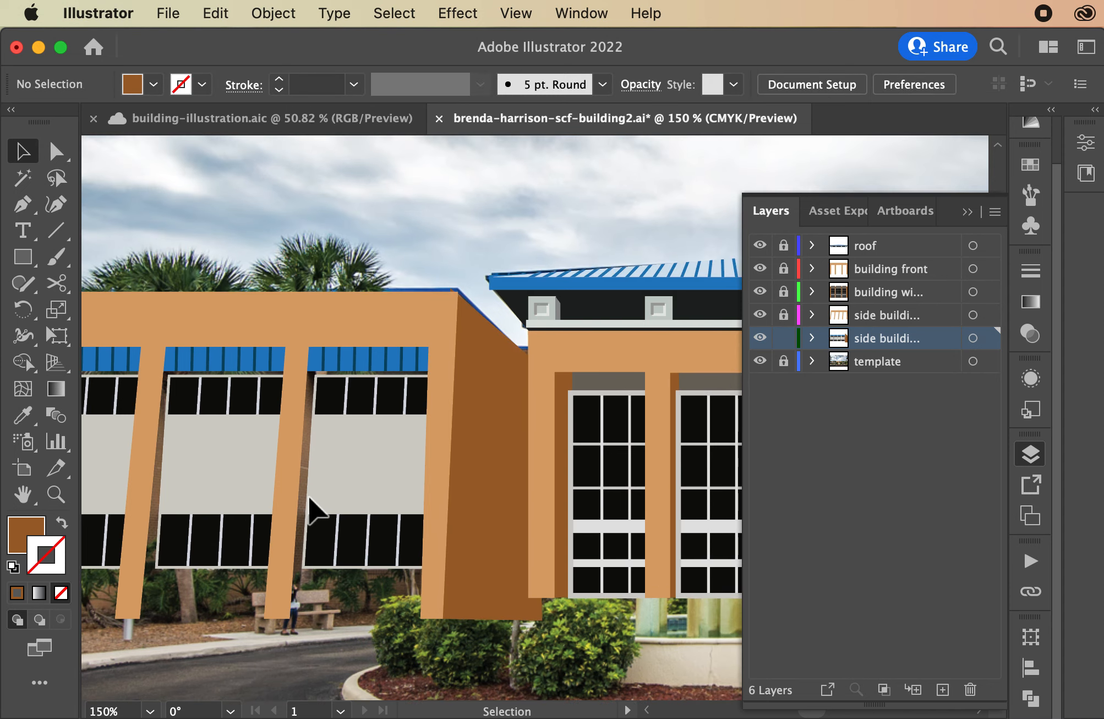
pyautogui.scroll(-2, 257, 291)
pyautogui.click(56, 150)
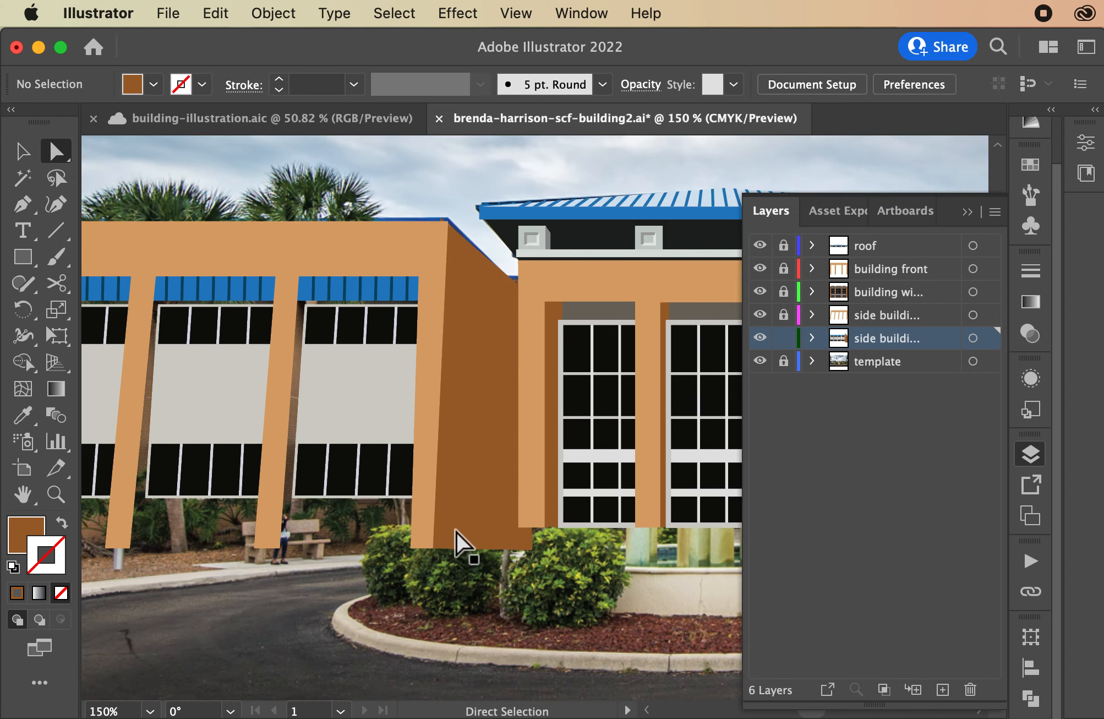
pyautogui.click(531, 550)
pyautogui.click(530, 551)
pyautogui.moveTo(531, 551); pyautogui.dragTo(529, 522)
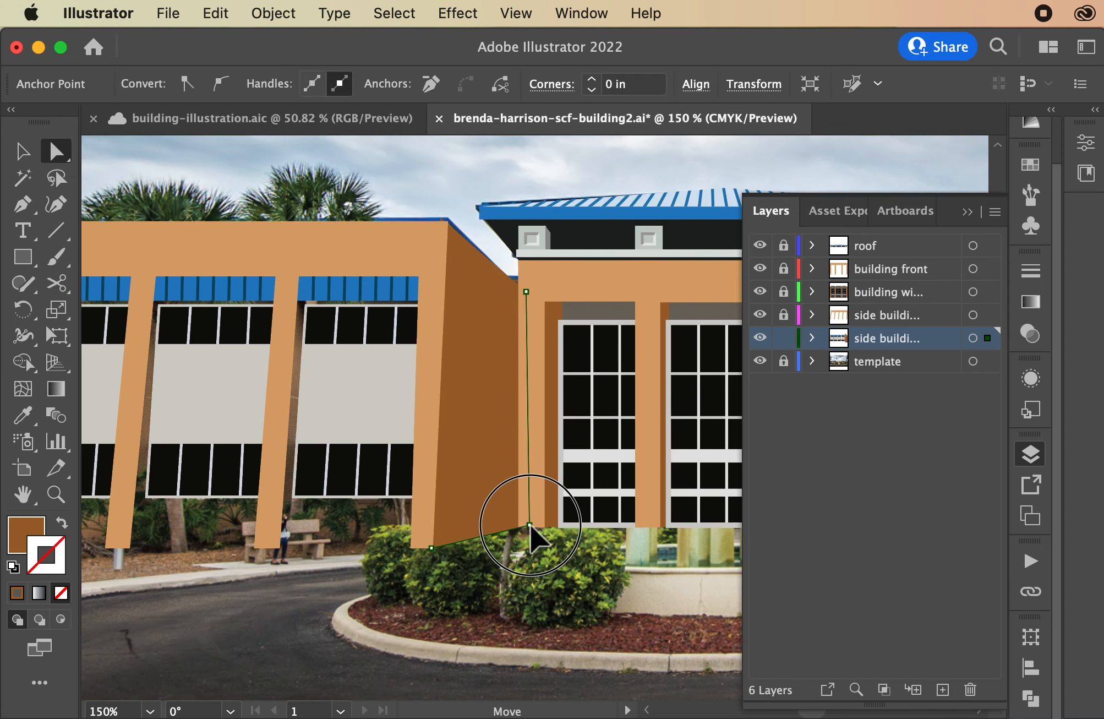
pyautogui.click(538, 641)
# - Draw a wide dark brown rectangle spanning all four window bays of the side building
pyautogui.press('super+minus')
pyautogui.press('super+minus')
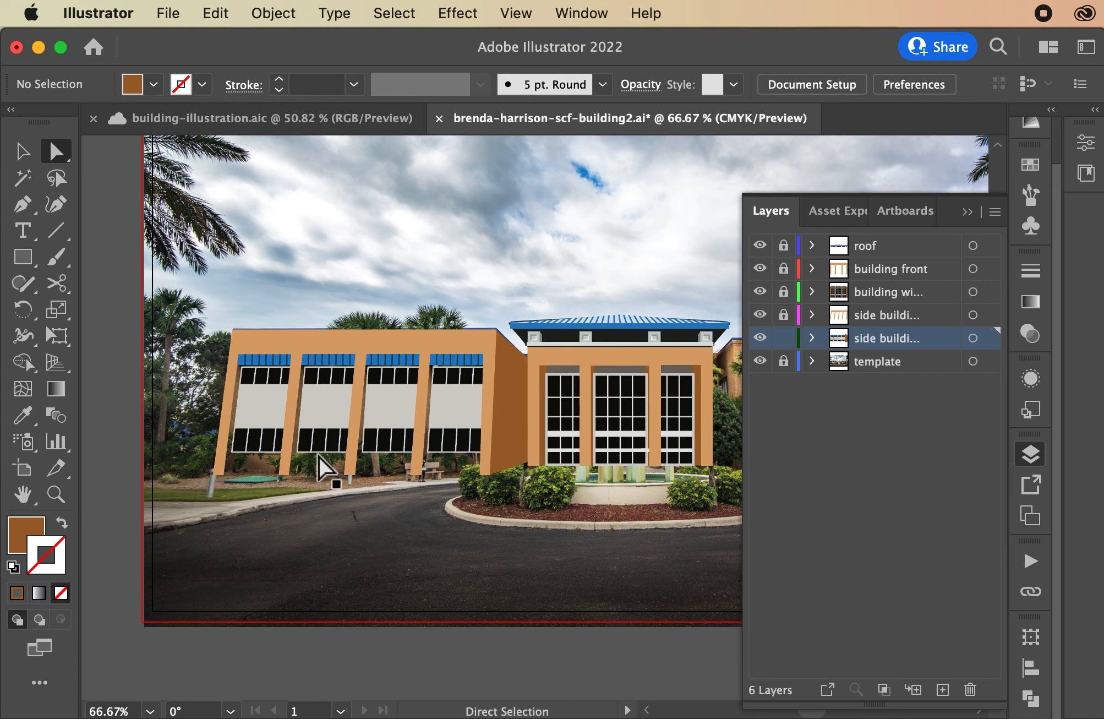
pyautogui.click(22, 256)
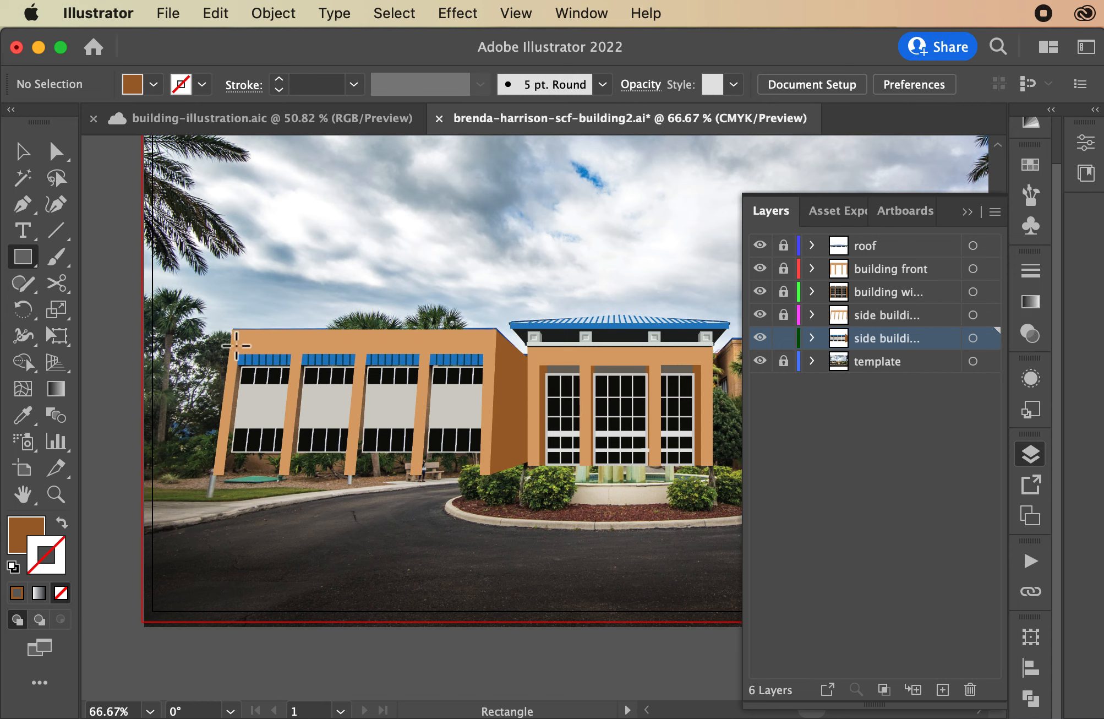
pyautogui.moveTo(235, 348); pyautogui.dragTo(485, 483)
pyautogui.press('super+equal')
pyautogui.press('super+equal')
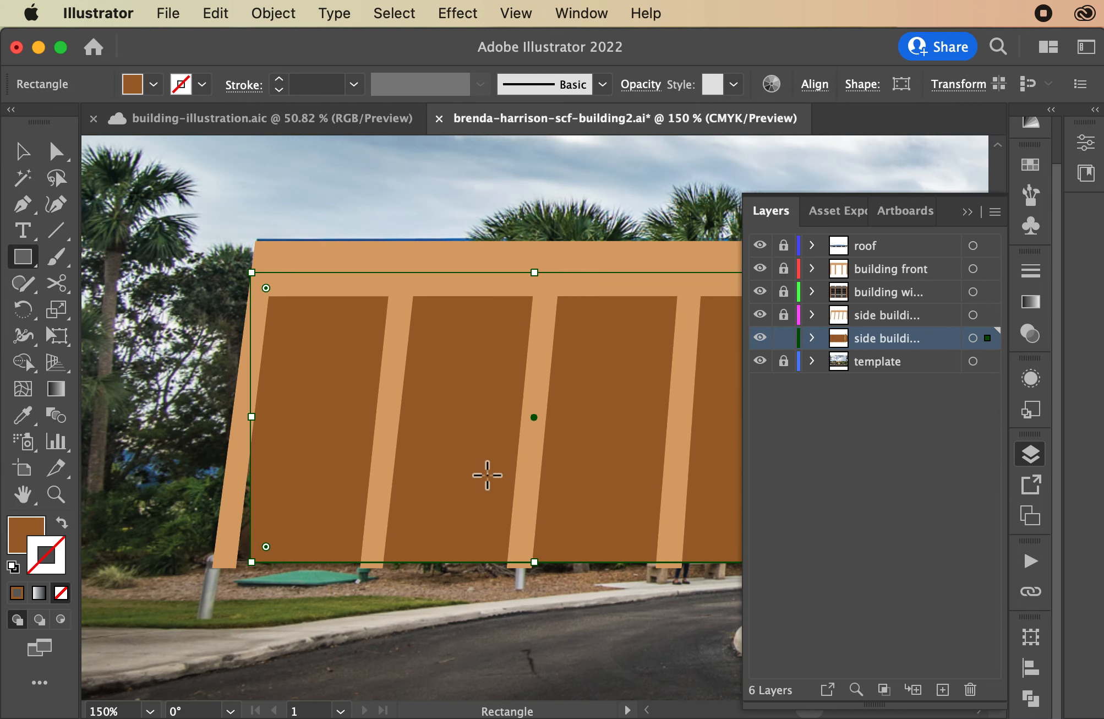
# - Swap the wide rectangle's fill to an outline and move its left corner points behind the slanted leftmost column
pyautogui.click(62, 522)
pyautogui.click(57, 153)
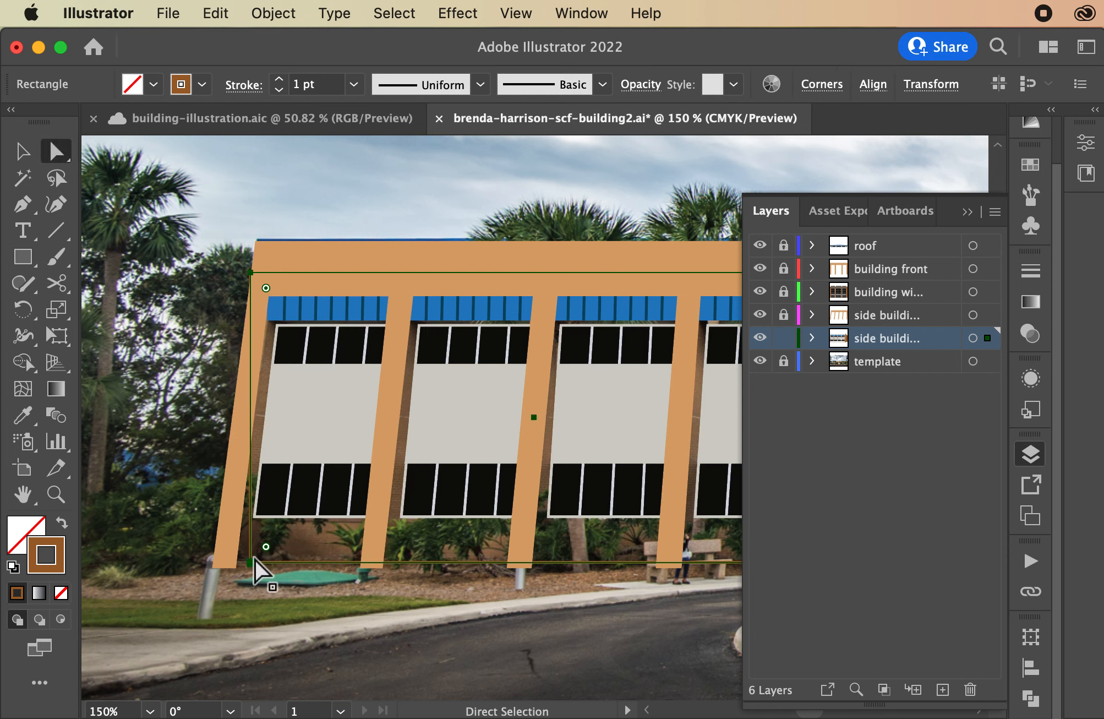
pyautogui.click(251, 563)
pyautogui.moveTo(254, 567); pyautogui.dragTo(221, 554)
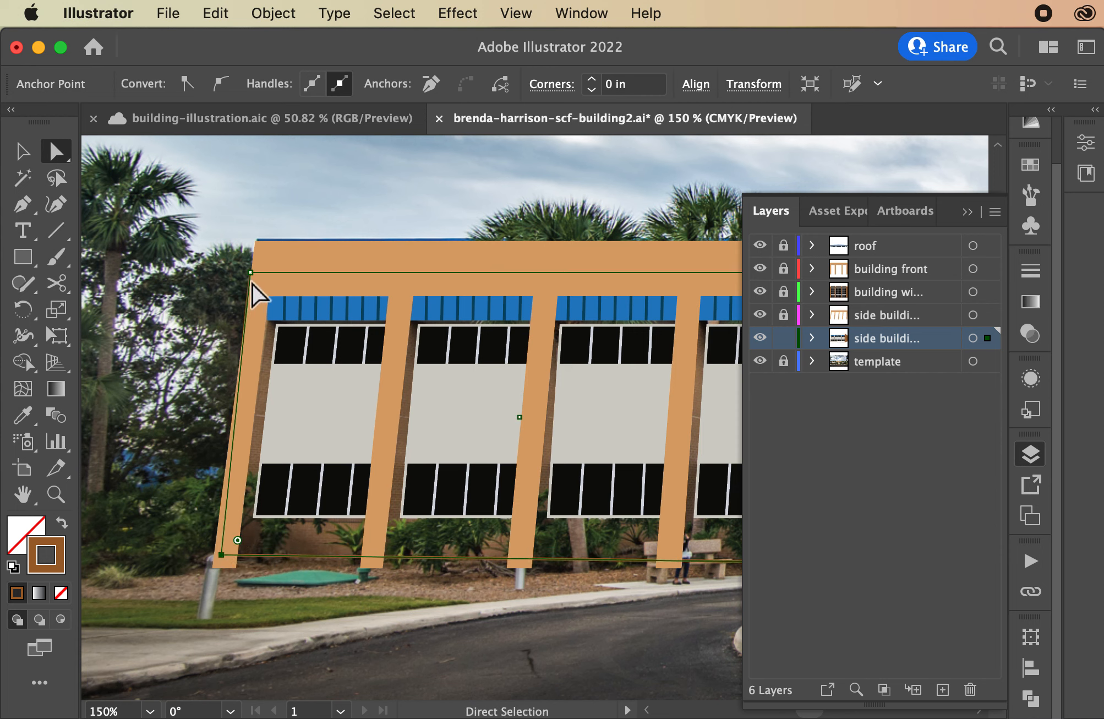
pyautogui.moveTo(251, 272); pyautogui.dragTo(259, 269)
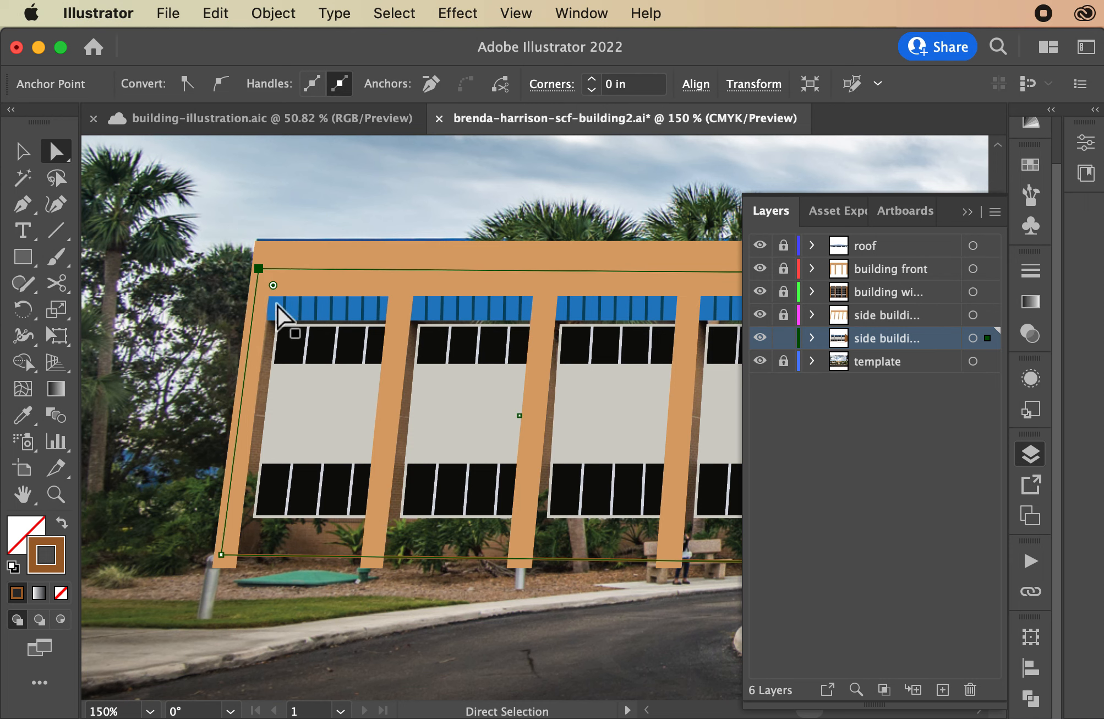
# - Move the wide rectangle's right corner points behind the rightmost column, and swap the outline back to the brown fill
pyautogui.scroll(-6, 244, 535)
pyautogui.hscroll(9, 244, 535)
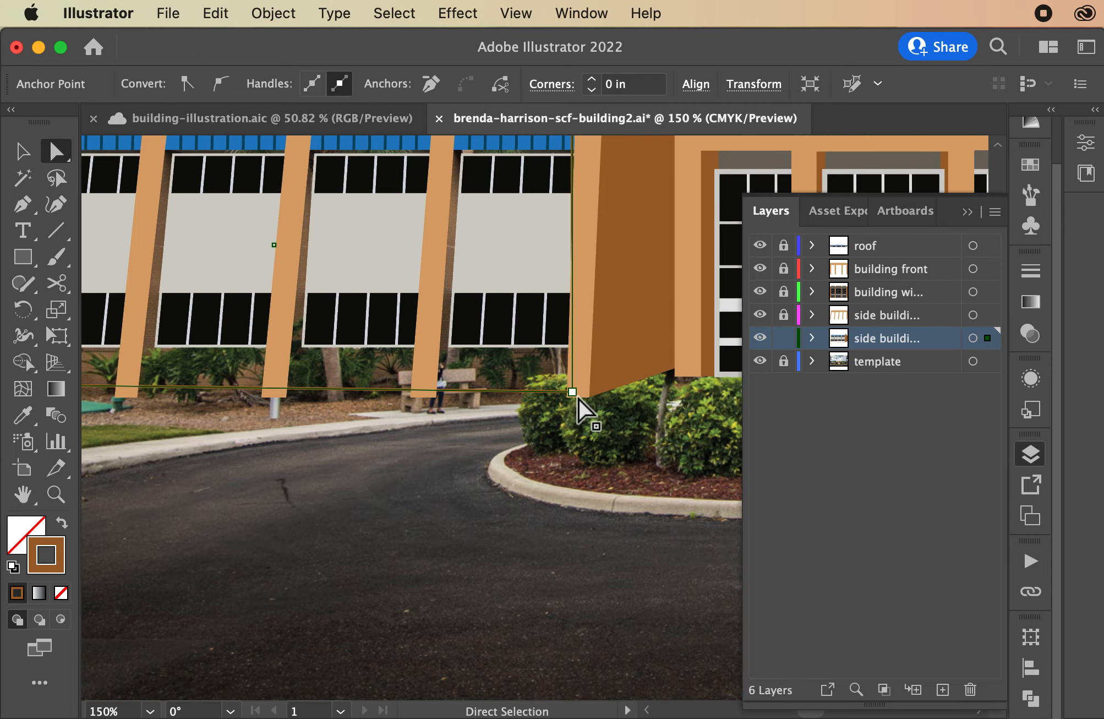
pyautogui.moveTo(576, 395); pyautogui.dragTo(581, 395)
pyautogui.scroll(4, 581, 395)
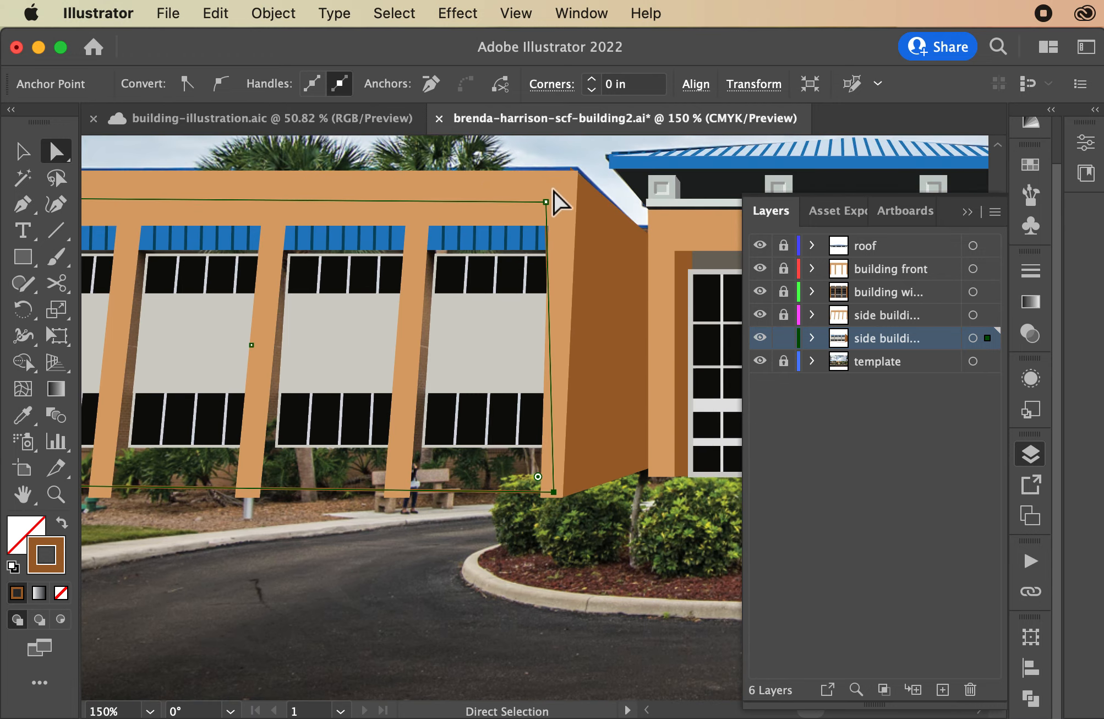
pyautogui.moveTo(554, 191)
pyautogui.mouseDown()
pyautogui.moveTo(545, 196)
pyautogui.moveTo(555, 197)
pyautogui.mouseUp()
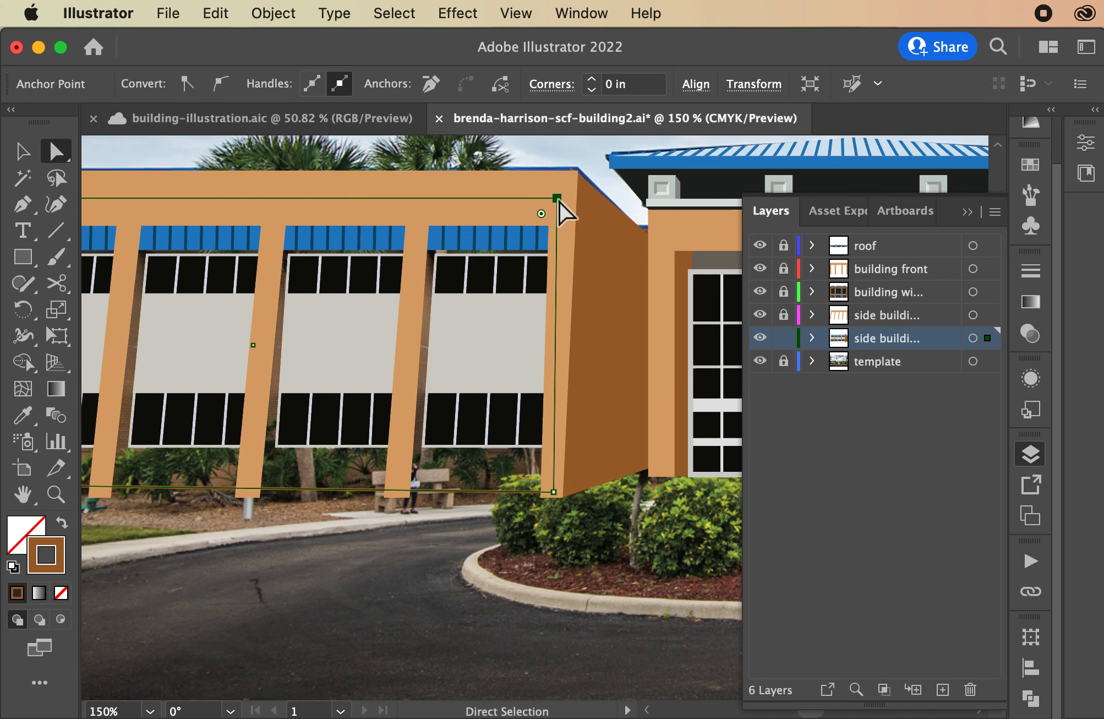
pyautogui.press('super+minus')
pyautogui.press('super+minus')
pyautogui.click(62, 523)
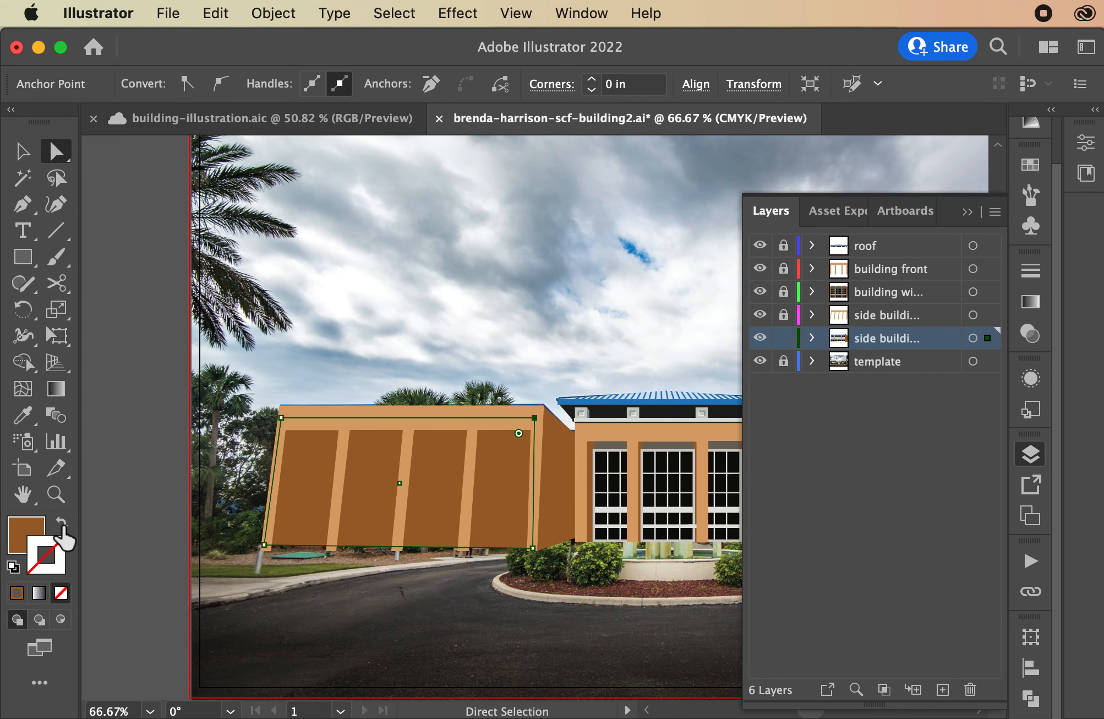
# - Select the wide brown wall shape and move it behind the window bays within the side building windows layer
pyautogui.click(812, 338)
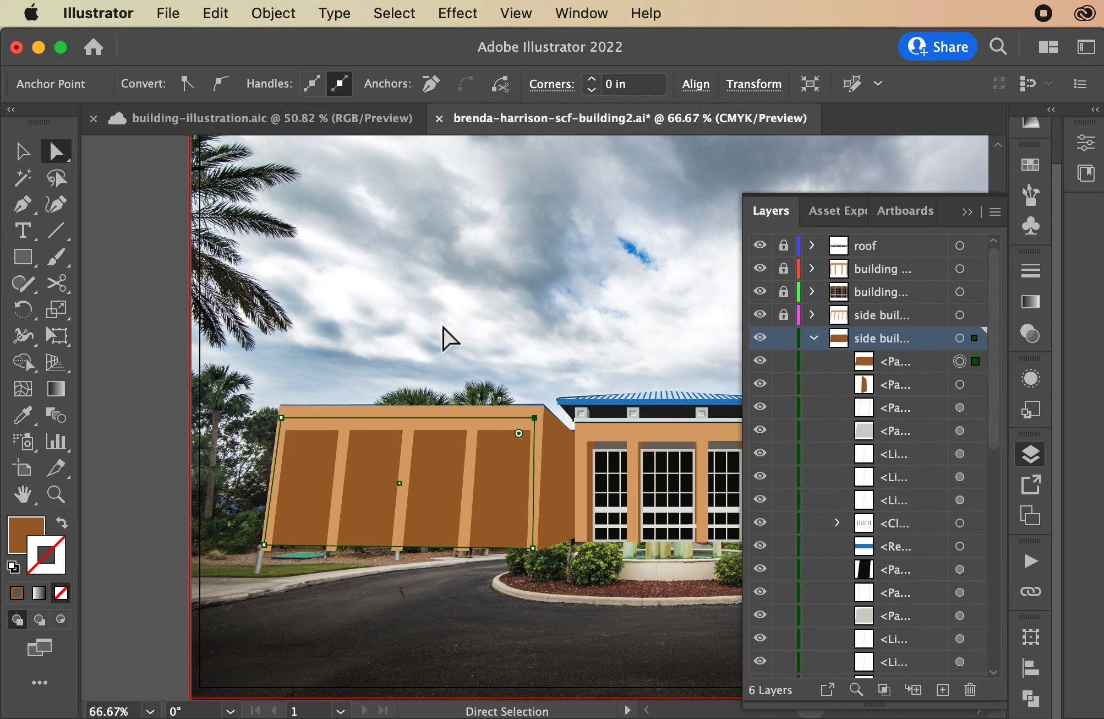
pyautogui.click(535, 417)
pyautogui.click(20, 154)
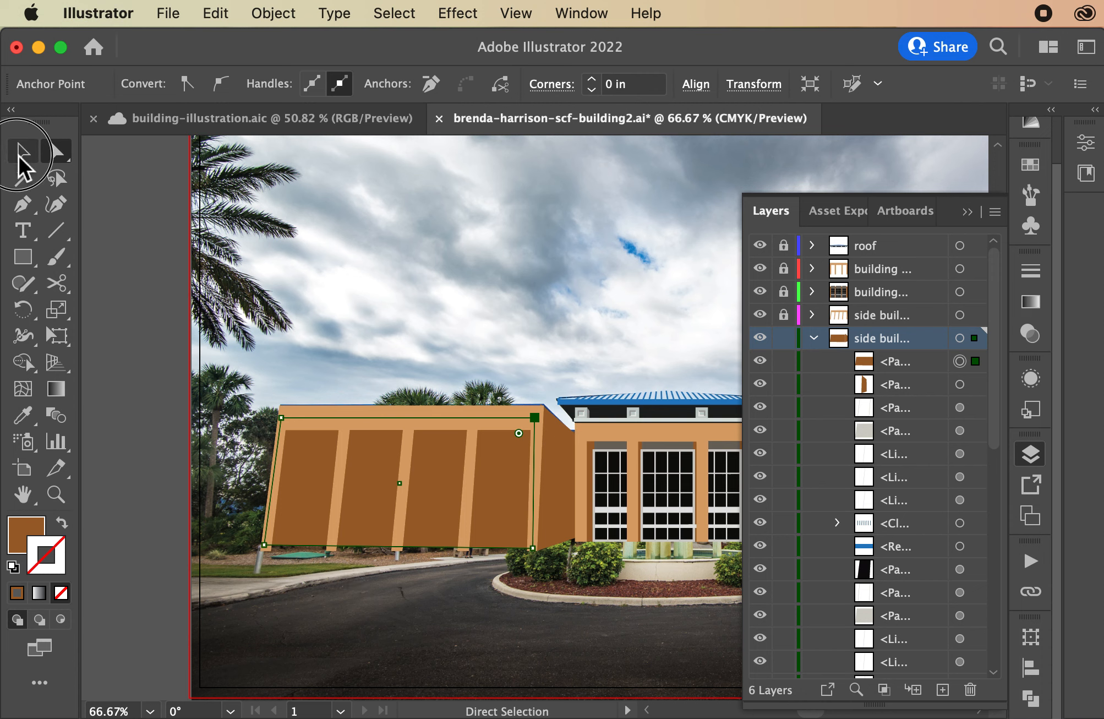
pyautogui.click(311, 517)
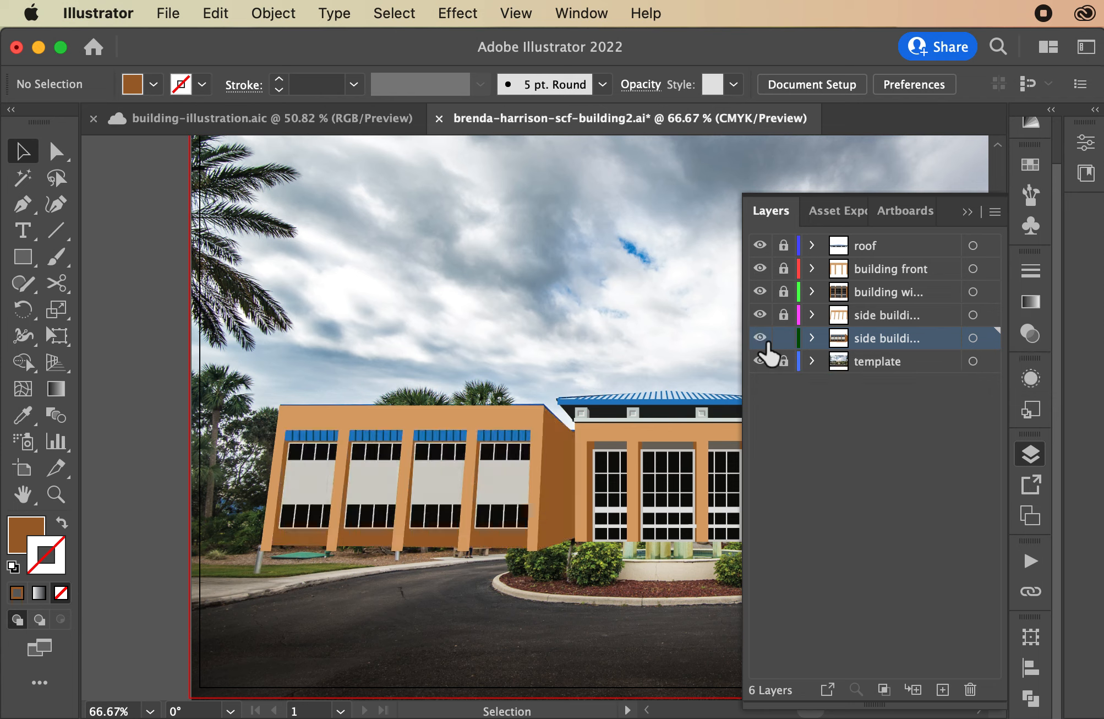
# - Hide the template layer and examine the building artwork on its own
pyautogui.click(761, 360)
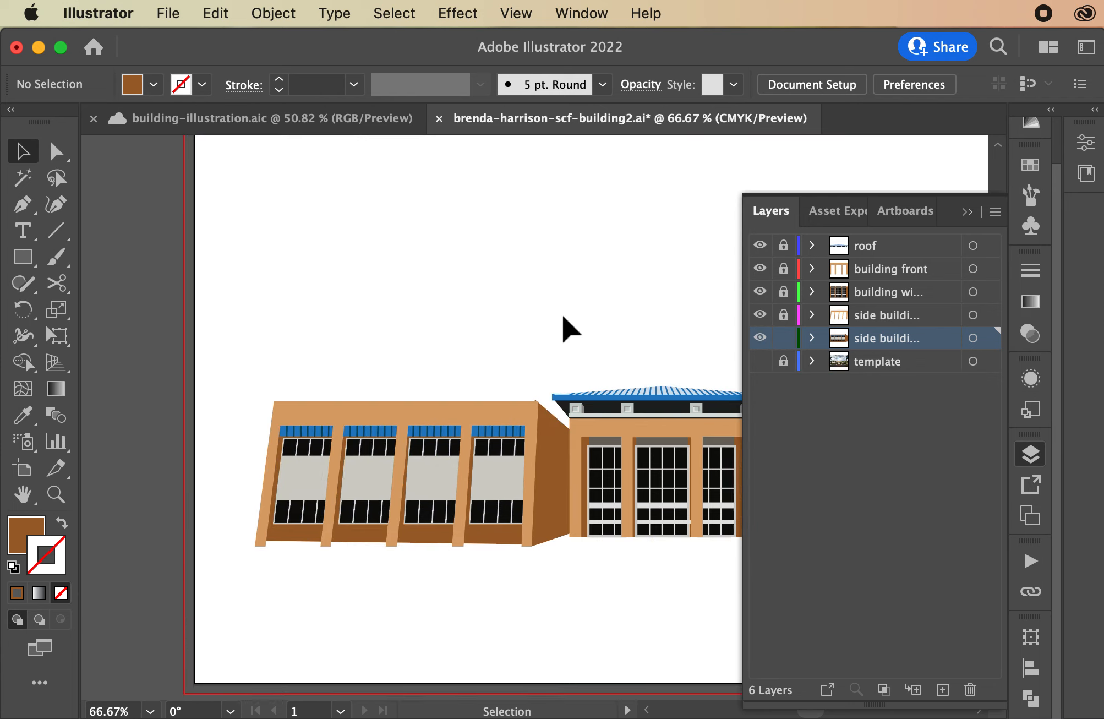
pyautogui.scroll(-5, 566, 327)
pyautogui.hscroll(5, 567, 327)
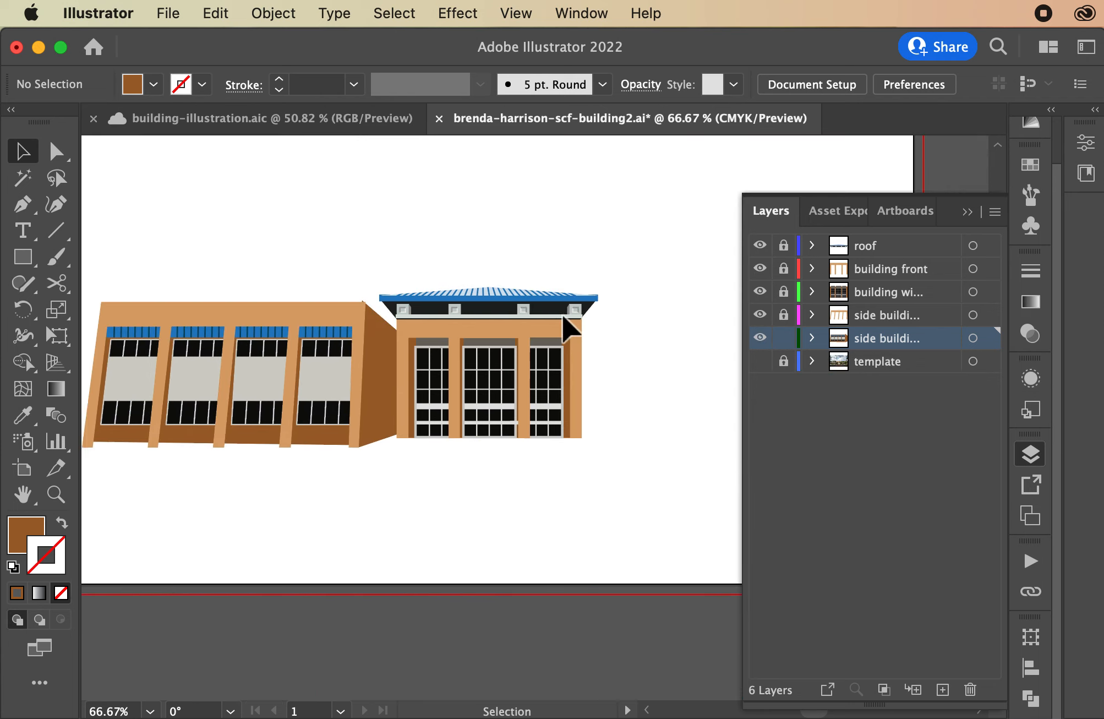
pyautogui.scroll(-3, 566, 327)
pyautogui.hscroll(1, 567, 328)
pyautogui.hscroll(-2, 567, 327)
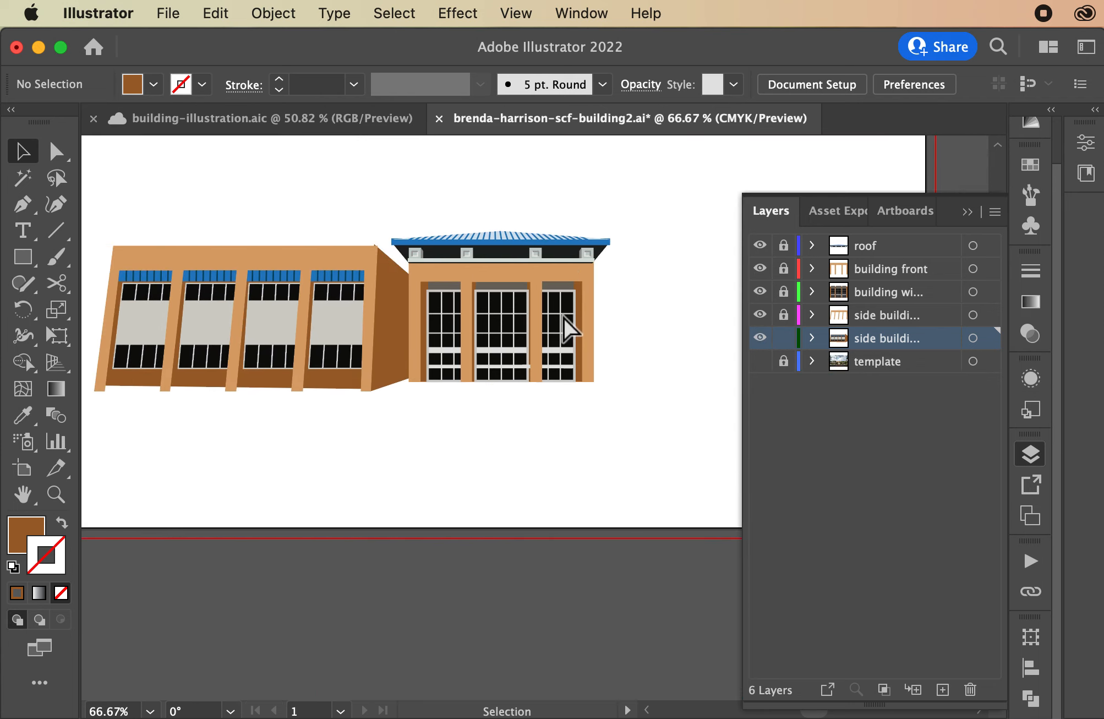
# - Move the upper-left corner point of the brown side wall onto the facade's upper corner, and deselect
pyautogui.scroll(5, 567, 328)
pyautogui.scroll(4, 565, 323)
pyautogui.hscroll(-3, 565, 323)
pyautogui.click(57, 151)
pyautogui.moveTo(284, 217); pyautogui.dragTo(291, 221)
pyautogui.click(245, 176)
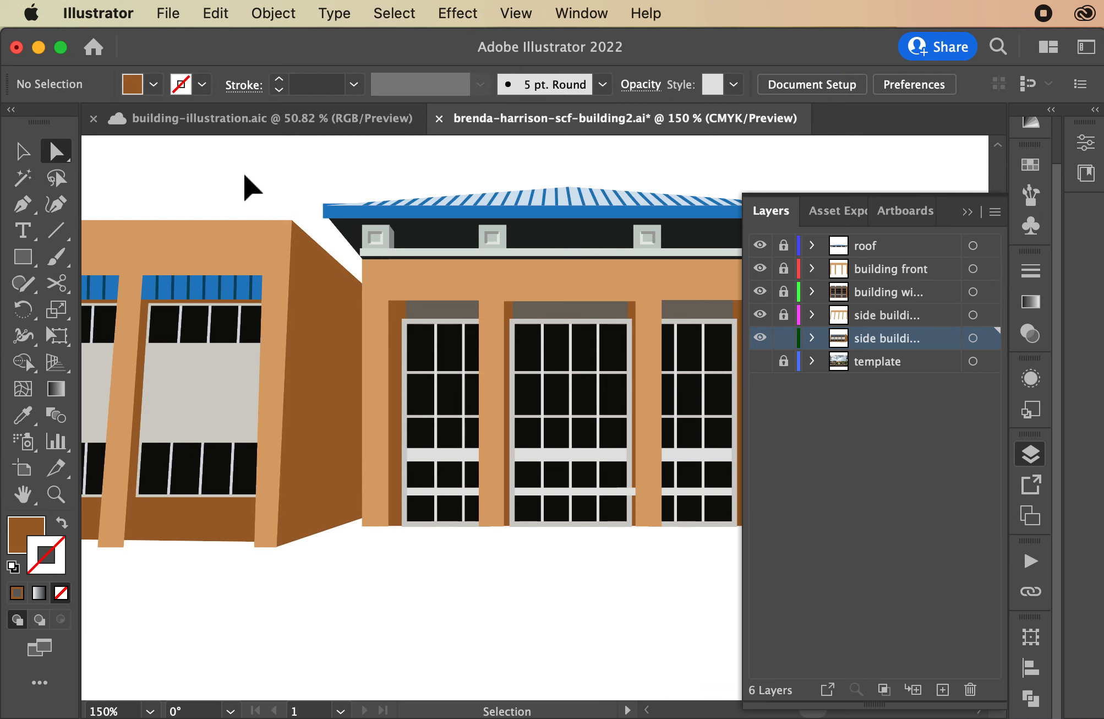
pyautogui.press('super+minus')
pyautogui.press('super+minus')
pyautogui.press('super+minus')
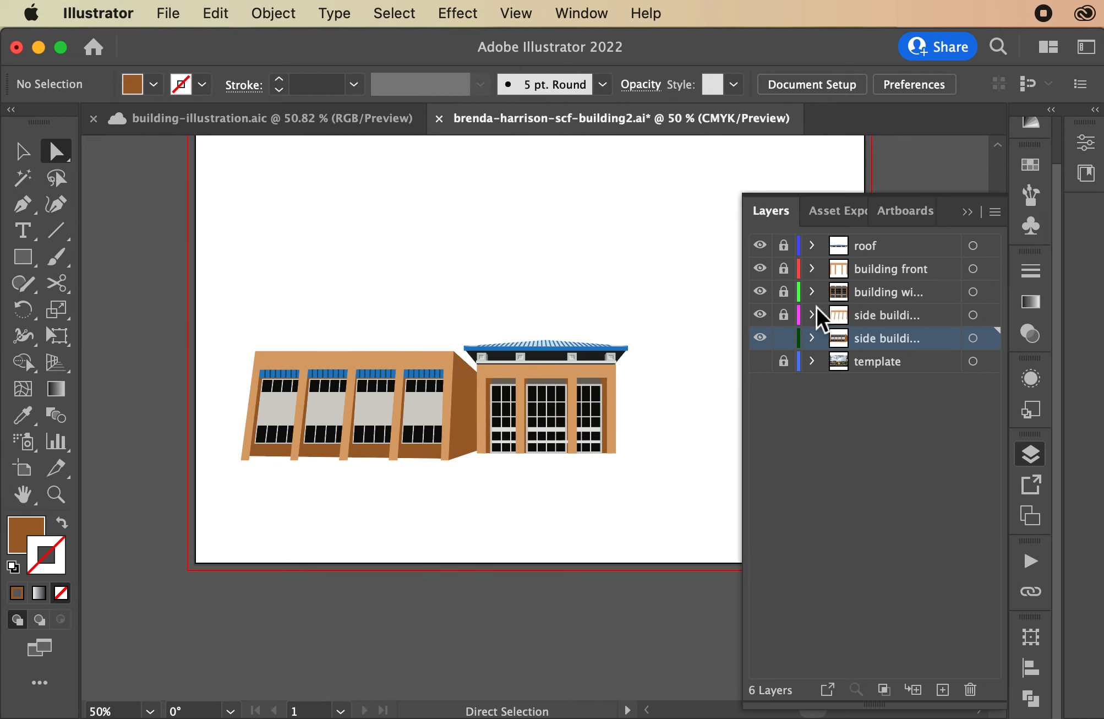
# - Show the template layer and toggle the side building windows layer off and on to compare it with the photo
pyautogui.click(759, 361)
pyautogui.click(760, 337)
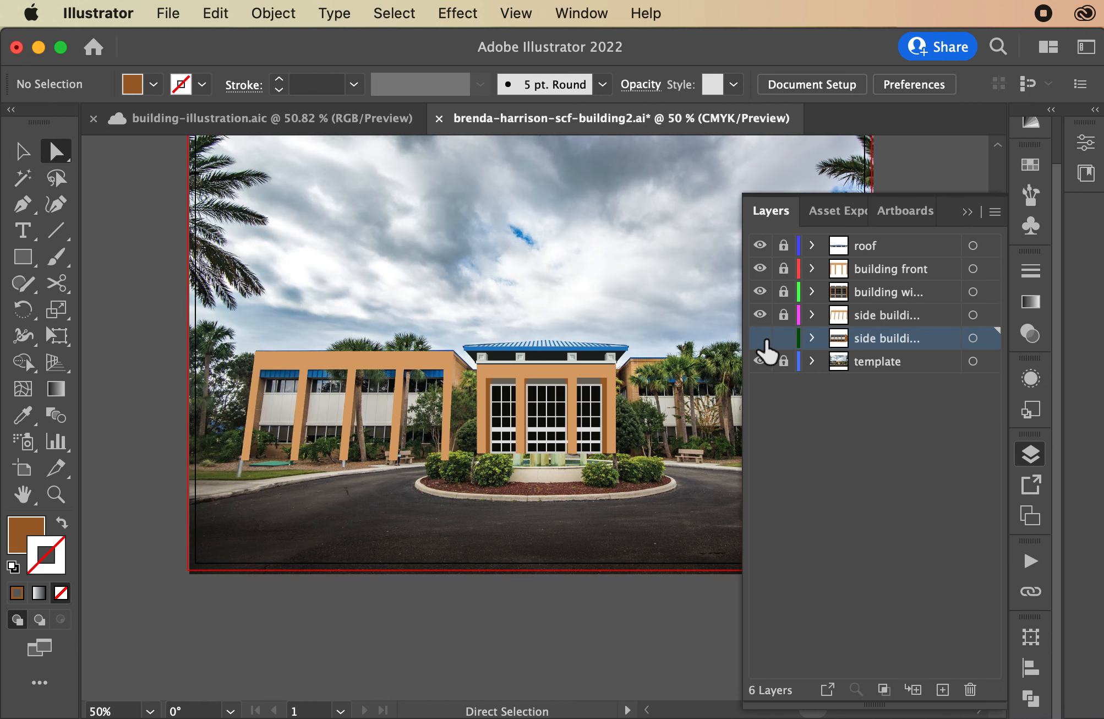
pyautogui.click(760, 338)
pyautogui.scroll(-3, 511, 304)
pyautogui.hscroll(5, 511, 304)
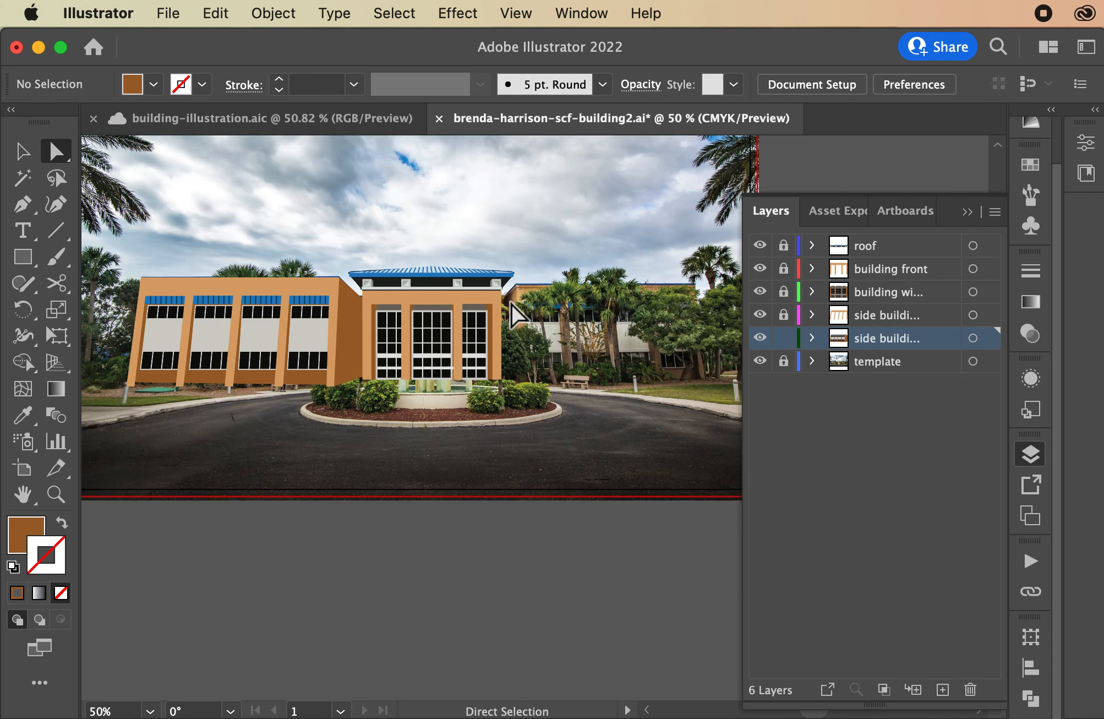
# - Unlock the side building layer above the side windows layer, and toggle its visibility to check which shapes it holds
pyautogui.click(790, 346)
pyautogui.click(787, 318)
pyautogui.click(784, 338)
pyautogui.click(764, 314)
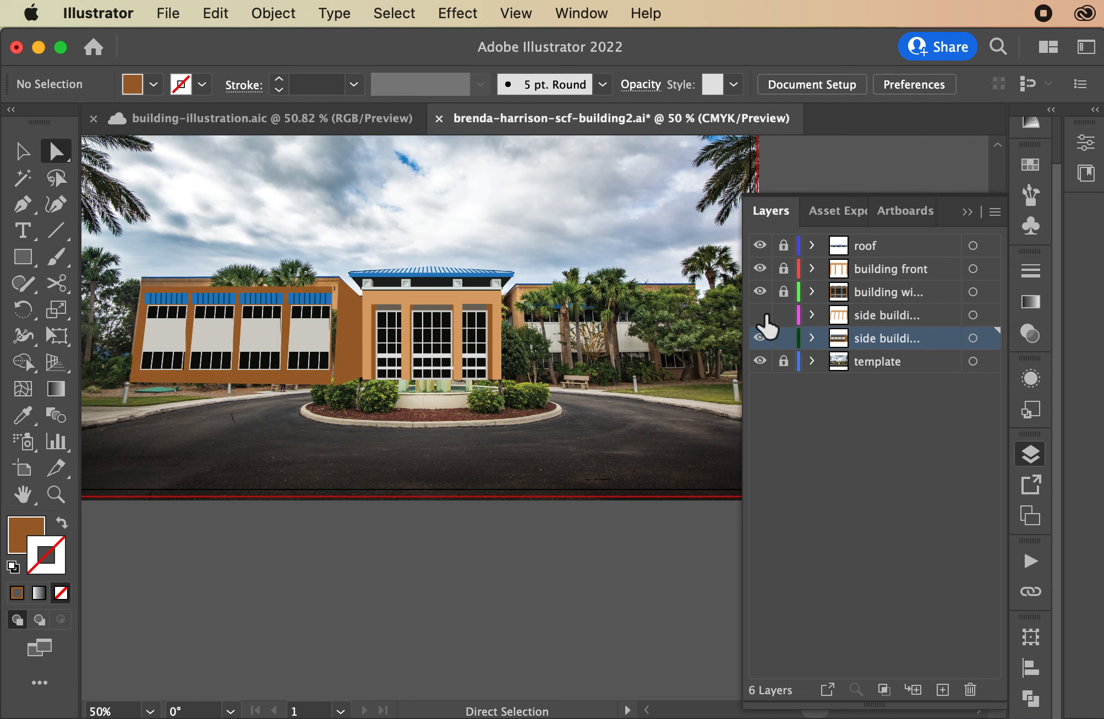
pyautogui.click(764, 315)
pyautogui.click(764, 314)
pyautogui.click(764, 315)
pyautogui.click(760, 314)
pyautogui.click(760, 315)
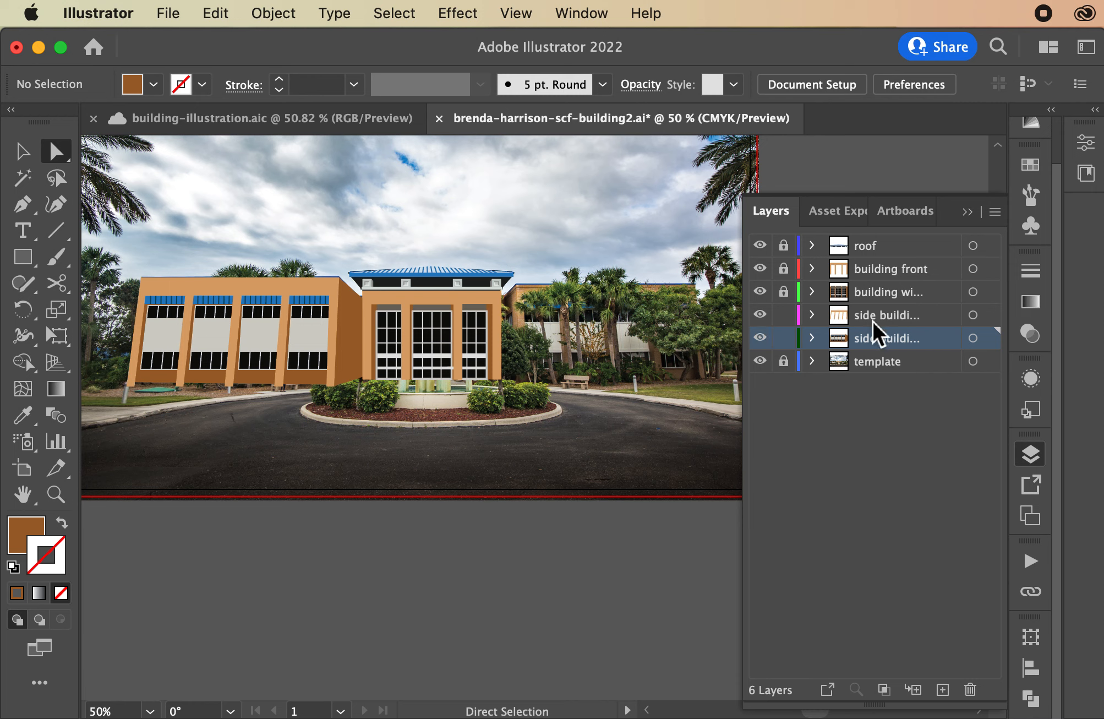
# - Create a new layer directly above the template layer and name it "building right"
pyautogui.click(941, 689)
pyautogui.moveTo(903, 338); pyautogui.dragTo(902, 372)
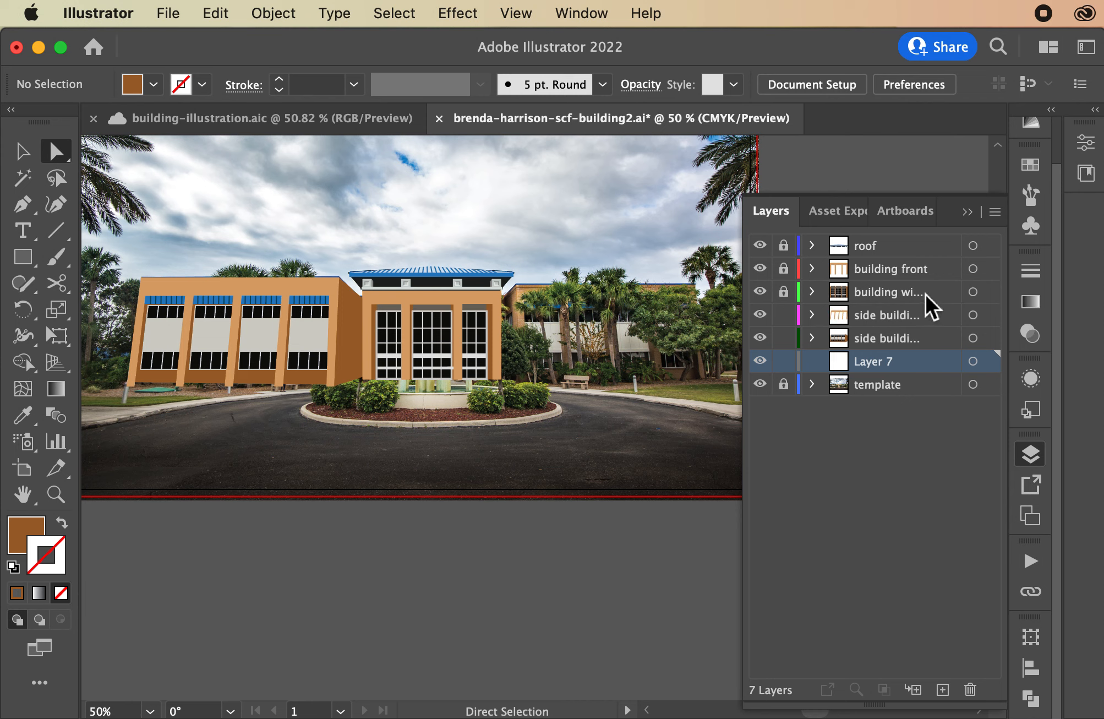
pyautogui.doubleClick(875, 359)
pyautogui.write('building ')
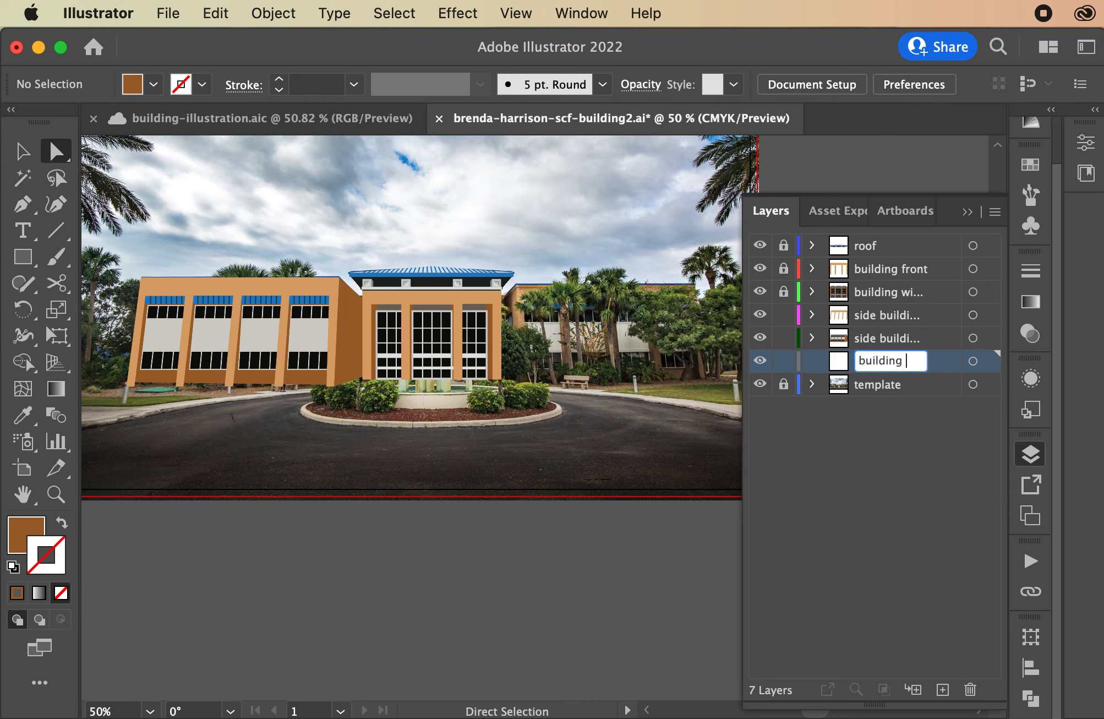
pyautogui.write('right')
pyautogui.press('Return')
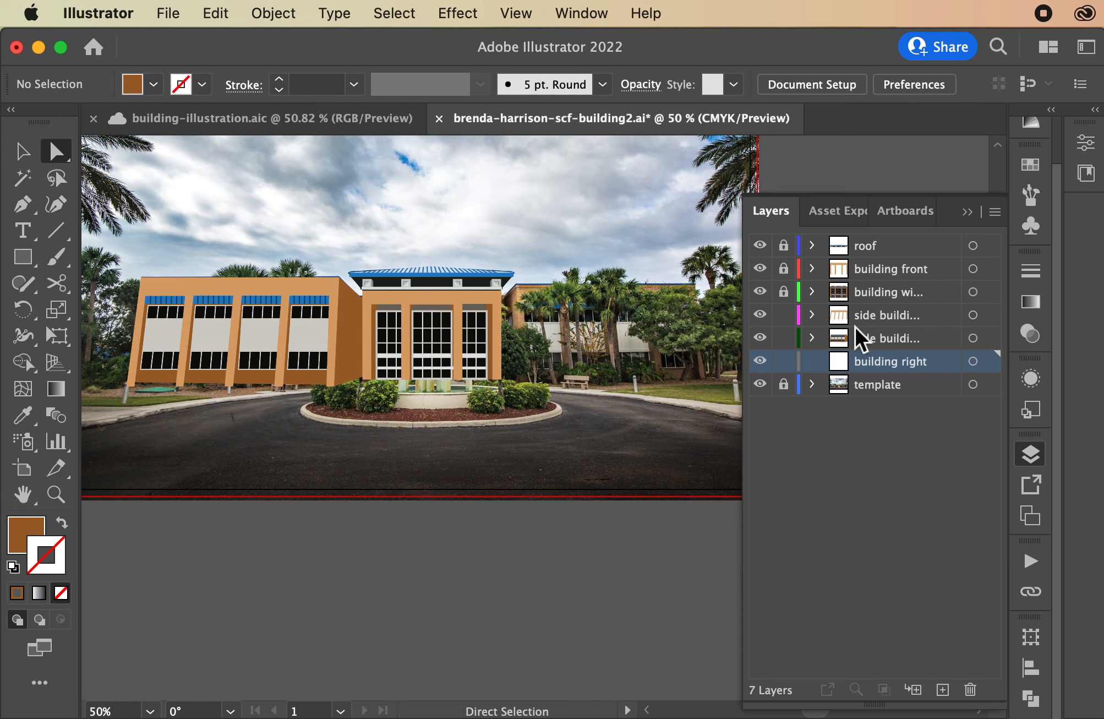
# - Select the entire left side building with its windows and make a reflected copy across the vertical axis
pyautogui.click(24, 151)
pyautogui.moveTo(113, 259); pyautogui.dragTo(377, 399)
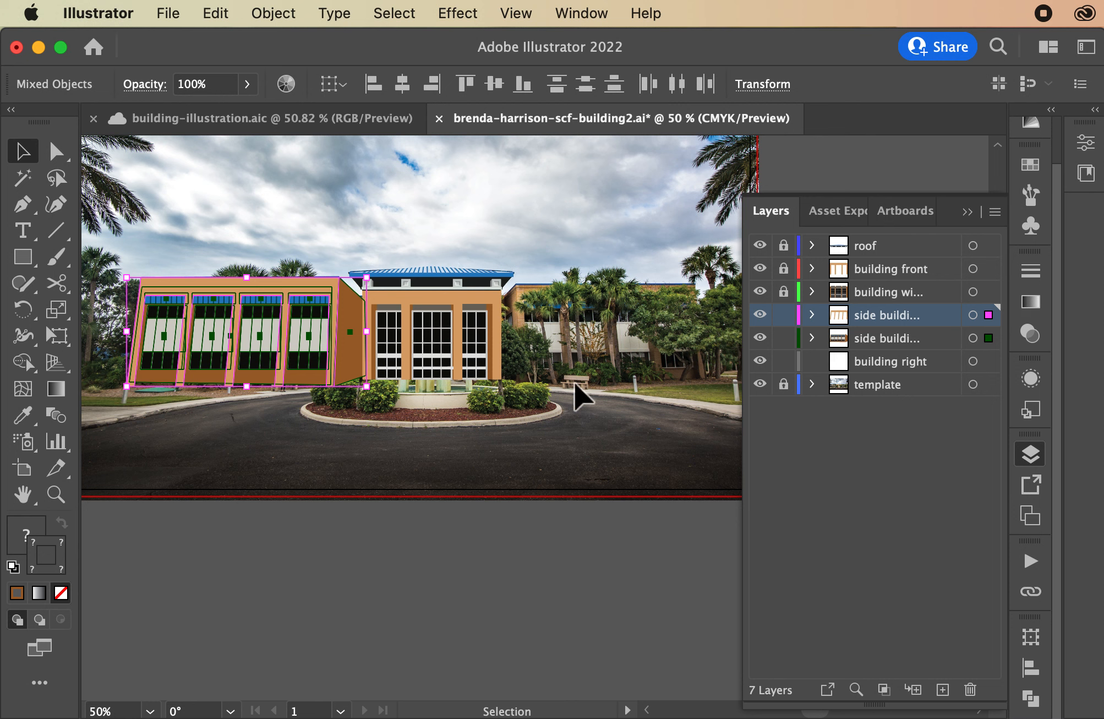
pyautogui.click(270, 15)
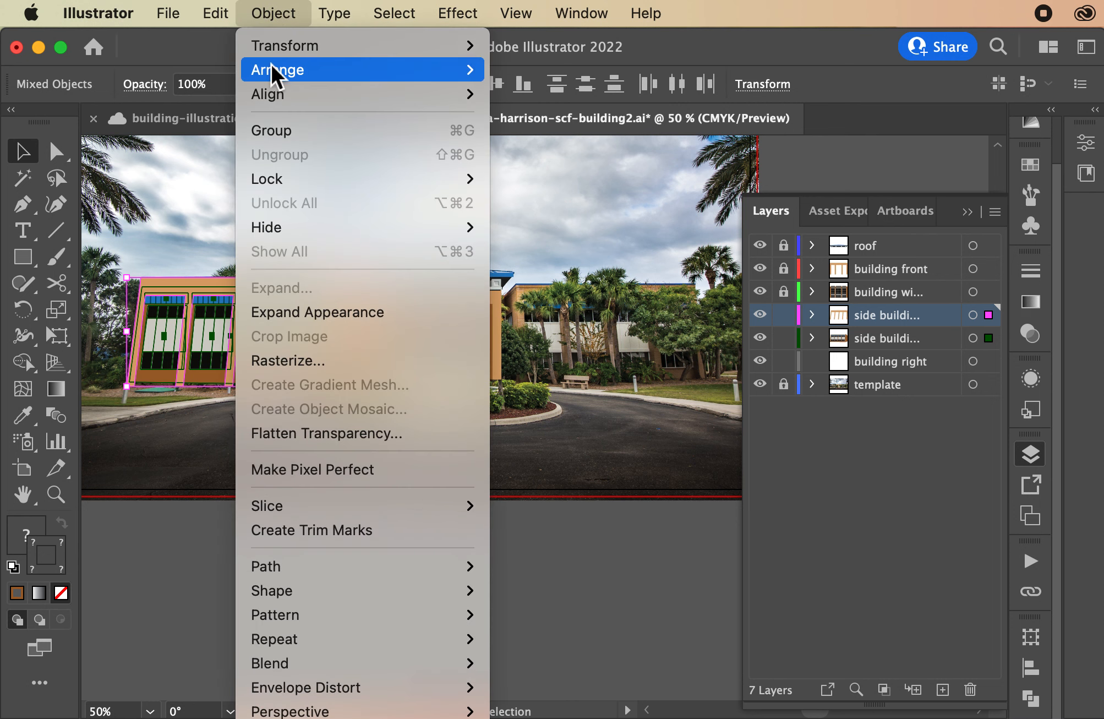
pyautogui.moveTo(273, 48)
pyautogui.click(536, 131)
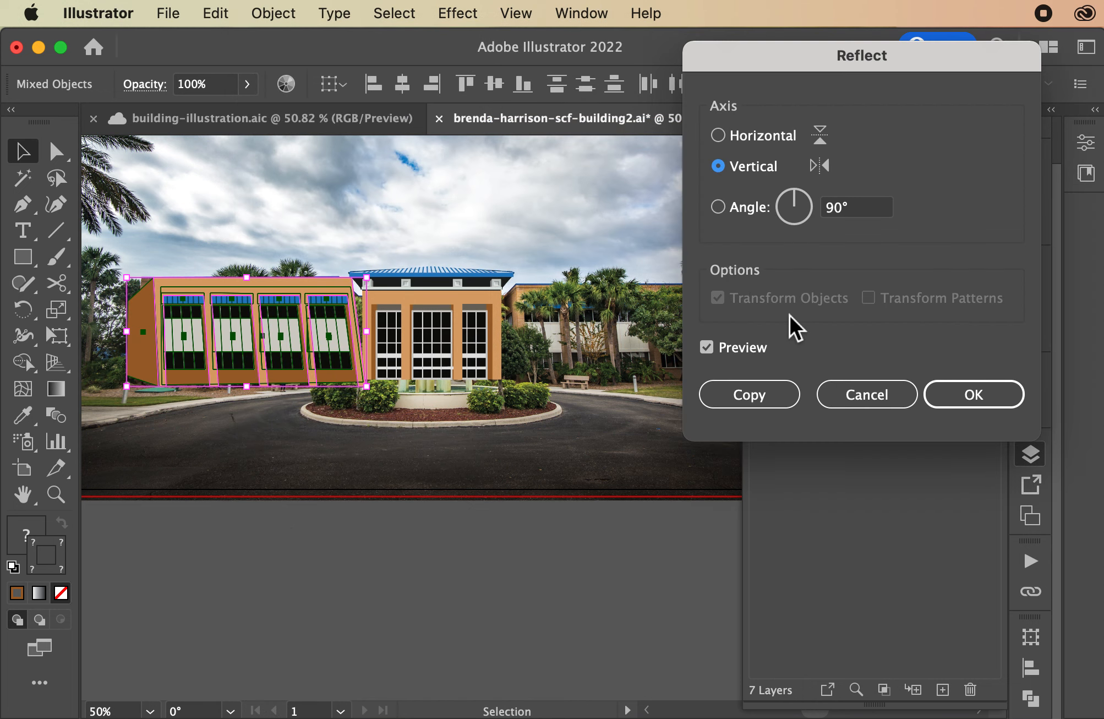
pyautogui.click(749, 394)
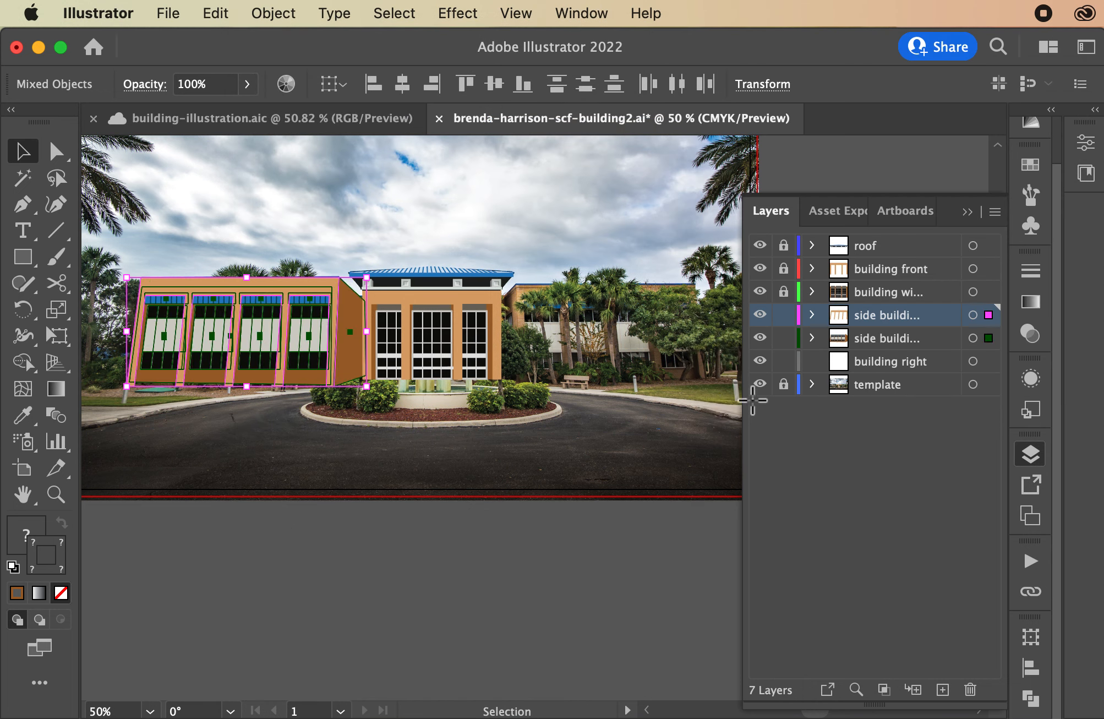
# - Move the mirrored side building across to the other side of the entrance, placing its dark side wall against the building front
pyautogui.hotkey('shift', 'Right')
pyautogui.hotkey('shift', 'Right')
pyautogui.hotkey('shift', 'Right')
pyautogui.hotkey('shift', 'Right')
pyautogui.hotkey('shift', 'Right')
pyautogui.hotkey('shift', 'Right')
pyautogui.hotkey('shift', 'Right')
pyautogui.hotkey('shift', 'Right')
pyautogui.hotkey('shift', 'Right')
pyautogui.hotkey('shift', 'Right')
pyautogui.hotkey('shift', 'Right')
pyautogui.hotkey('shift', 'Right')
pyautogui.hotkey('shift', 'Right')
pyautogui.hotkey('shift', 'Right')
pyautogui.hotkey('shift', 'Right')
pyautogui.hotkey('shift', 'Right')
pyautogui.hotkey('shift', 'Right')
pyautogui.hotkey('shift', 'Right')
pyautogui.hotkey('shift', 'Right')
pyautogui.hotkey('shift', 'Right')
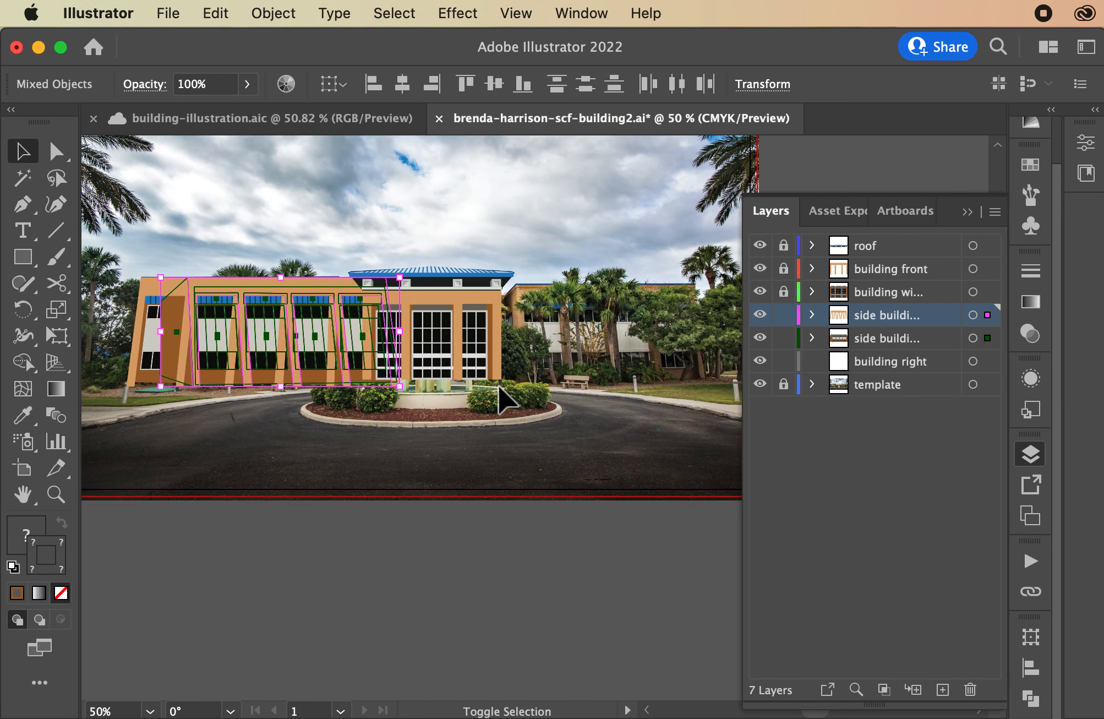
pyautogui.hotkey('shift', 'Right')
pyautogui.hotkey('shift', 'Right')
pyautogui.hotkey('shift', 'Right')
pyautogui.hotkey('shift', 'Right')
pyautogui.hotkey('shift', 'Right')
pyautogui.hotkey('shift', 'Right')
pyautogui.hotkey('shift', 'Right')
pyautogui.hotkey('shift', 'Right')
pyautogui.hotkey('shift', 'Right')
pyautogui.hotkey('shift', 'Right')
pyautogui.hotkey('shift', 'Right')
pyautogui.hotkey('shift', 'Right')
pyautogui.hotkey('shift', 'Right')
pyautogui.hotkey('shift', 'Right')
pyautogui.hotkey('shift', 'Right')
pyautogui.hotkey('shift', 'Right')
pyautogui.hotkey('shift', 'Right')
pyautogui.hotkey('shift', 'Right')
pyautogui.hotkey('shift', 'Right')
pyautogui.hotkey('shift', 'Right')
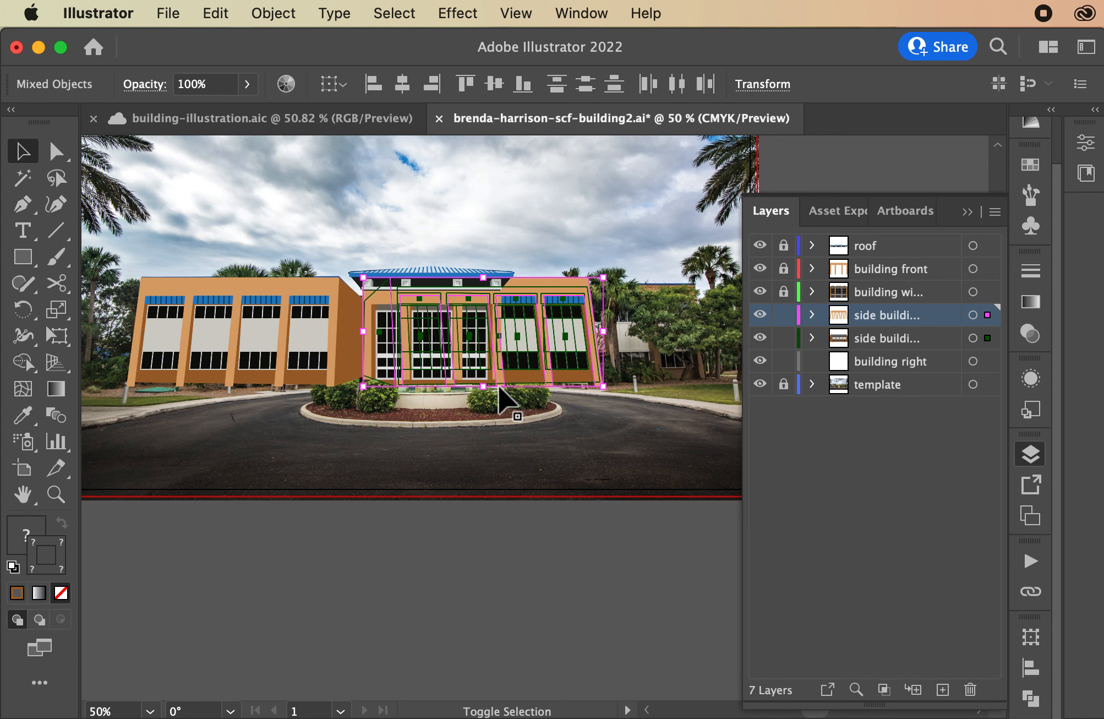
pyautogui.hotkey('shift', 'Right')
pyautogui.hotkey('shift', 'Right')
pyautogui.hotkey('shift', 'Right')
pyautogui.hotkey('shift', 'Right')
pyautogui.hotkey('shift', 'Right')
pyautogui.hotkey('shift', 'Right')
pyautogui.hotkey('shift', 'Right')
pyautogui.hotkey('shift', 'Right')
pyautogui.hotkey('shift', 'Right')
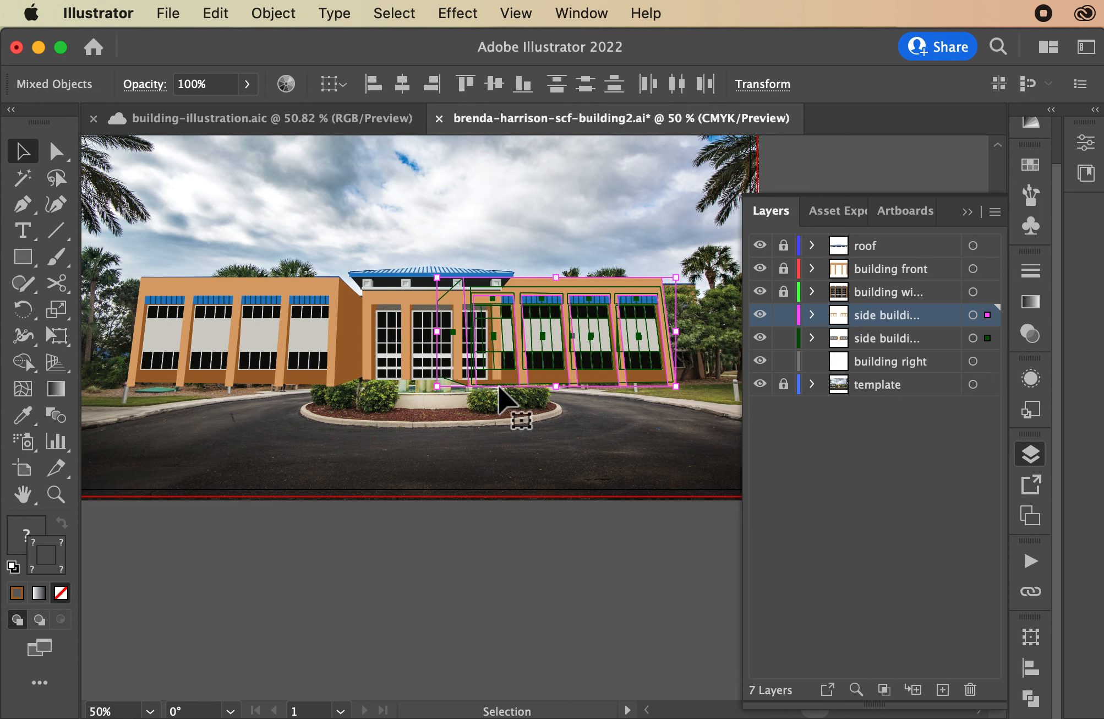
pyautogui.press('Right')
pyautogui.press('Right')
pyautogui.press('Right')
pyautogui.press('Right')
pyautogui.press('Right')
pyautogui.press('Right')
pyautogui.press('Right')
pyautogui.press('Right')
pyautogui.press('Right')
pyautogui.press('Right')
pyautogui.press('Right')
pyautogui.press('Right')
pyautogui.press('Right')
pyautogui.press('Right')
pyautogui.press('Right')
pyautogui.press('Right')
pyautogui.press('Right')
pyautogui.press('Right')
pyautogui.press('Right')
pyautogui.press('Right')
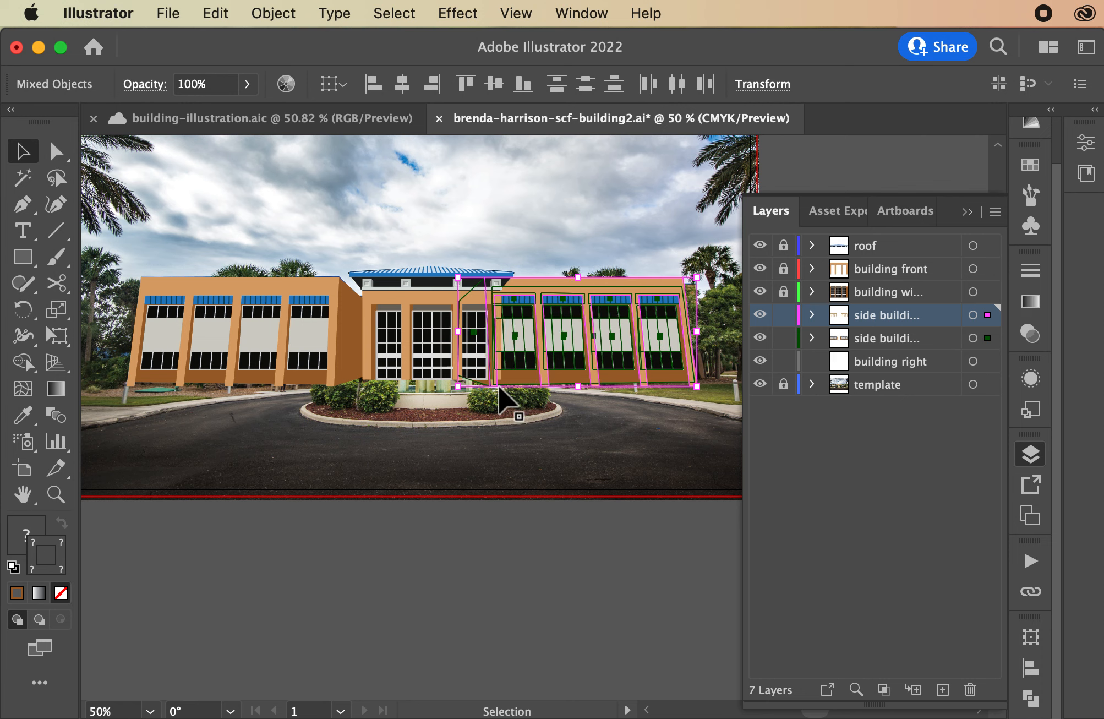
pyautogui.press('Right')
pyautogui.press('Right')
pyautogui.press('Right')
pyautogui.press('Right')
pyautogui.press('Right')
pyautogui.press('Right')
pyautogui.press('Right')
pyautogui.press('Right')
pyautogui.press('Right')
pyautogui.press('Right')
pyautogui.press('Right')
pyautogui.press('Right')
pyautogui.press('Right')
pyautogui.press('Right')
pyautogui.press('Right')
pyautogui.press('Right')
pyautogui.press('Right')
pyautogui.press('Right')
pyautogui.press('Right')
pyautogui.press('Right')
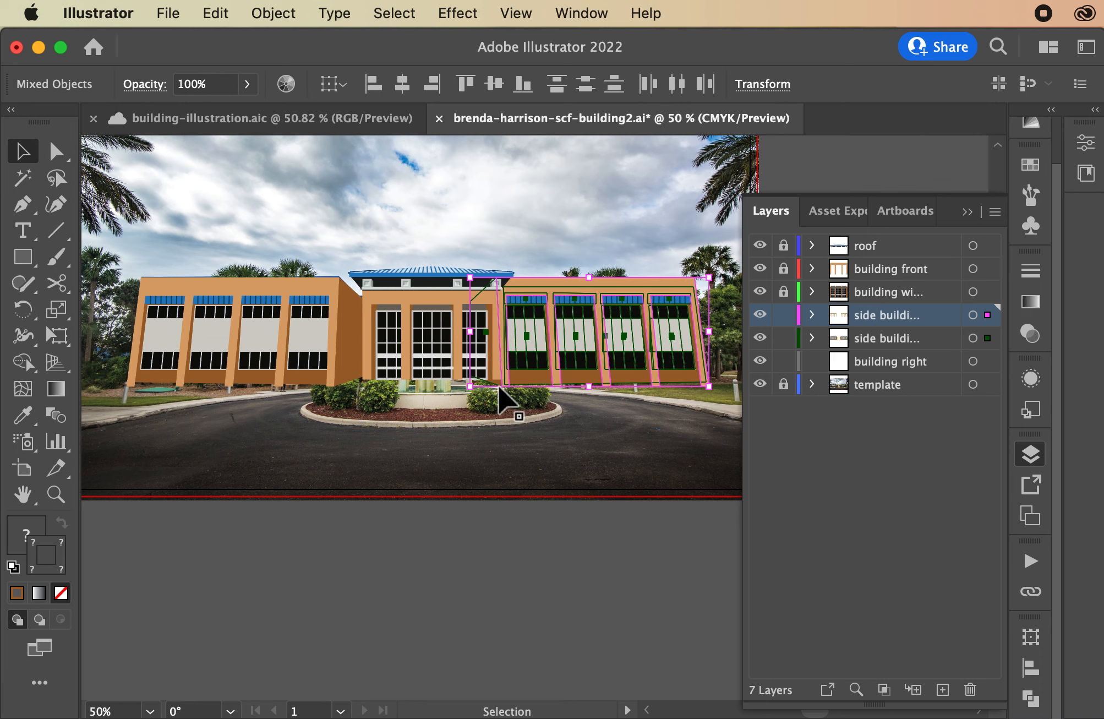
pyautogui.press('super+equal')
pyautogui.press('super+equal')
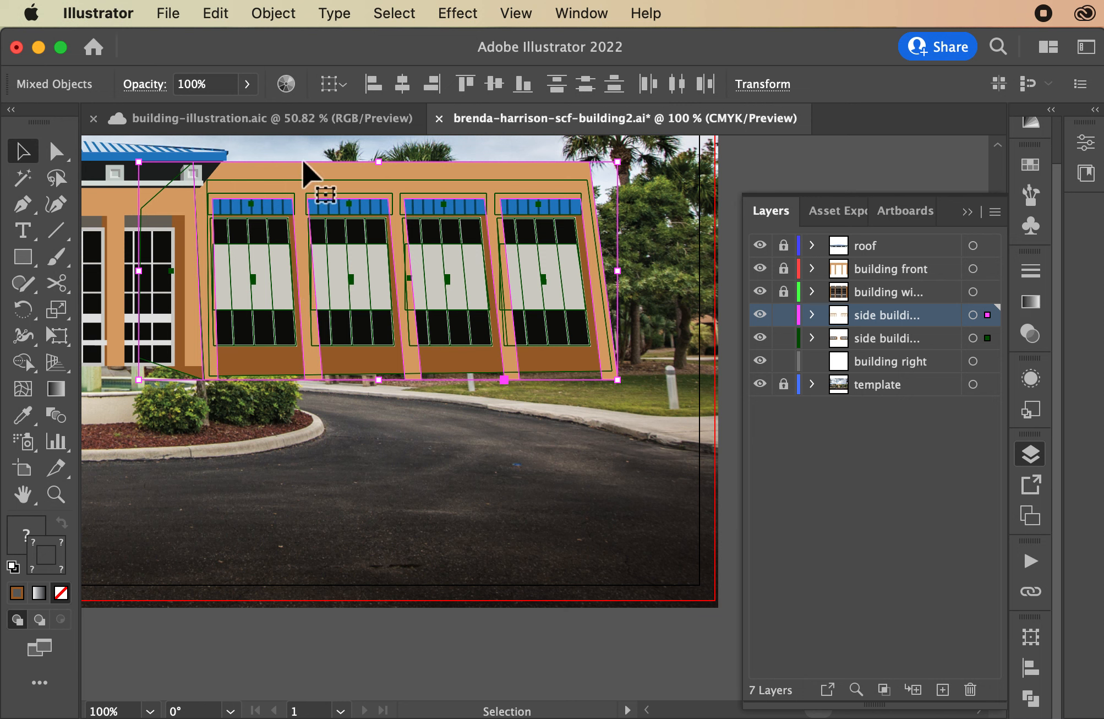
pyautogui.moveTo(300, 178); pyautogui.dragTo(339, 190)
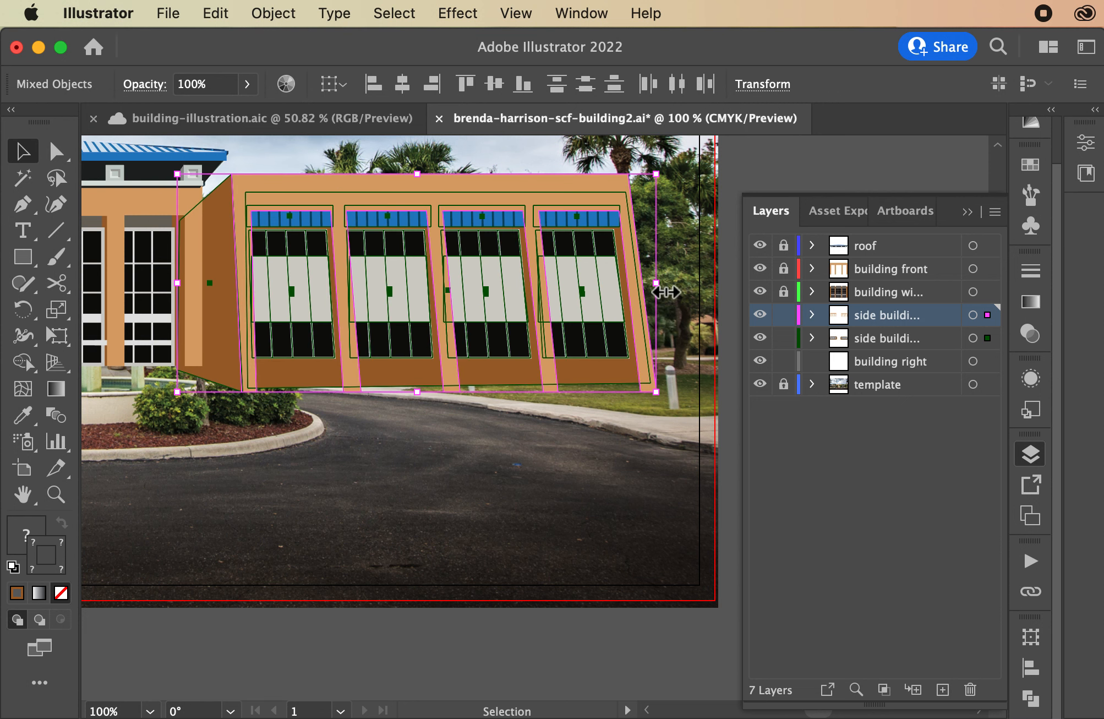
# - Try to narrow the mirrored right building from its outer edge
pyautogui.press('super+minus')
pyautogui.scroll(-5, 663, 297)
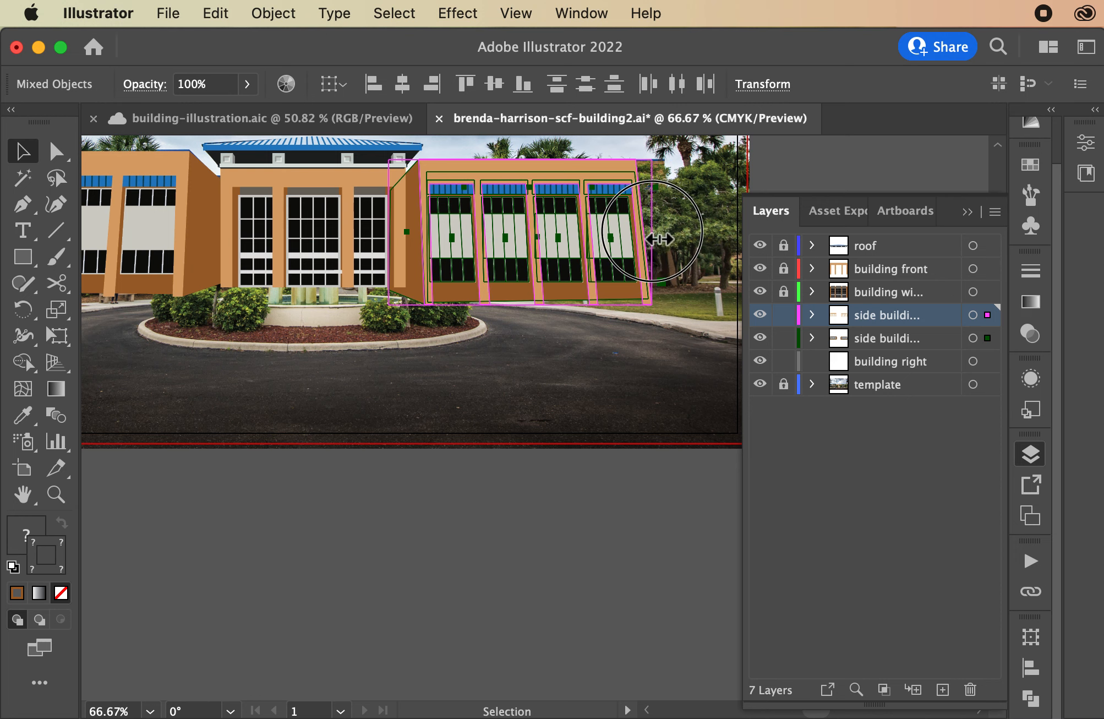
pyautogui.moveTo(709, 234); pyautogui.dragTo(686, 240)
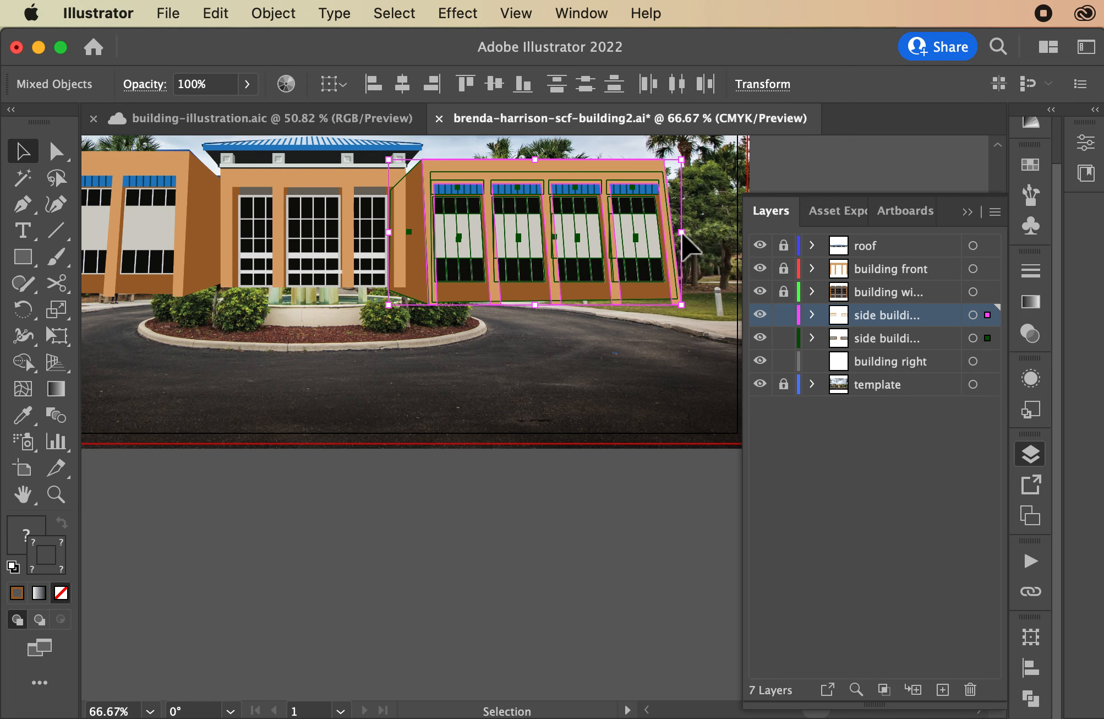
pyautogui.press('super+z')
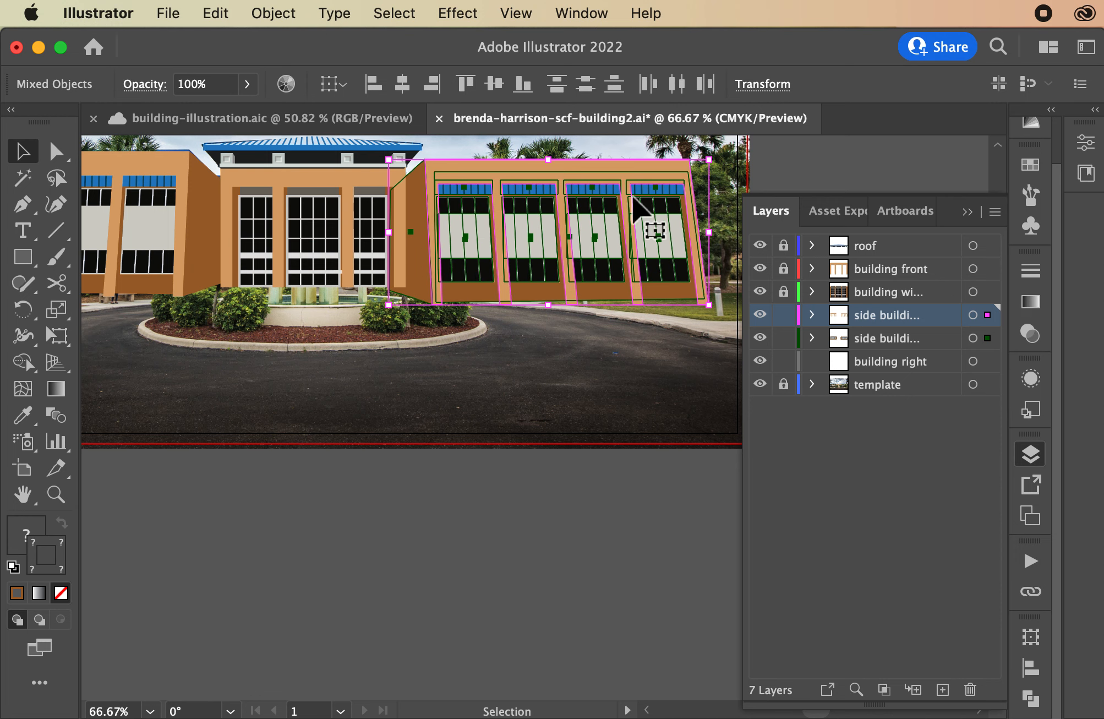
# - Deselect the right building, hide the template layer, and examine both side buildings together
pyautogui.click(589, 521)
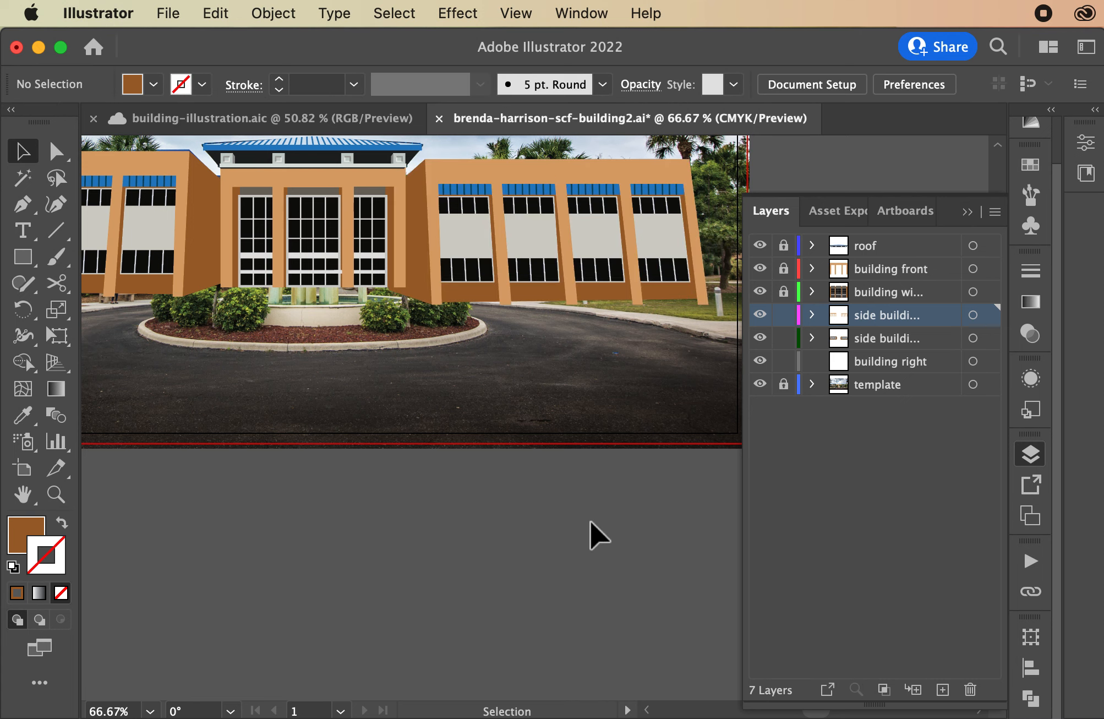
pyautogui.click(759, 384)
pyautogui.hscroll(-5, 433, 456)
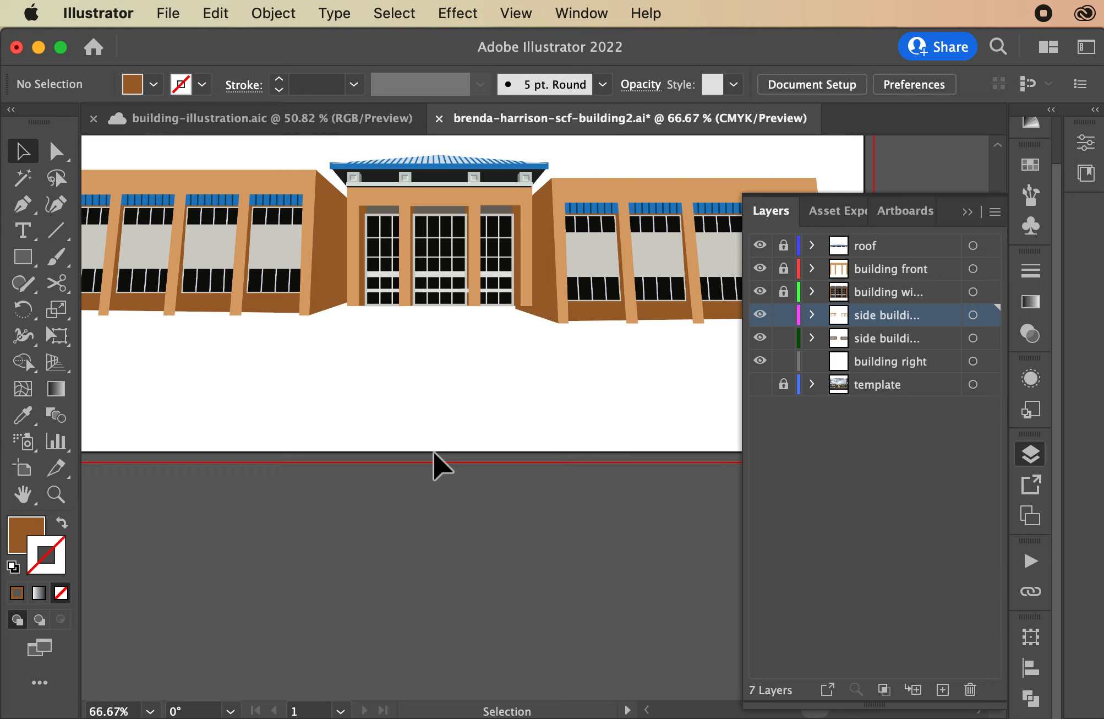
pyautogui.hscroll(5, 433, 450)
pyautogui.press('super+minus')
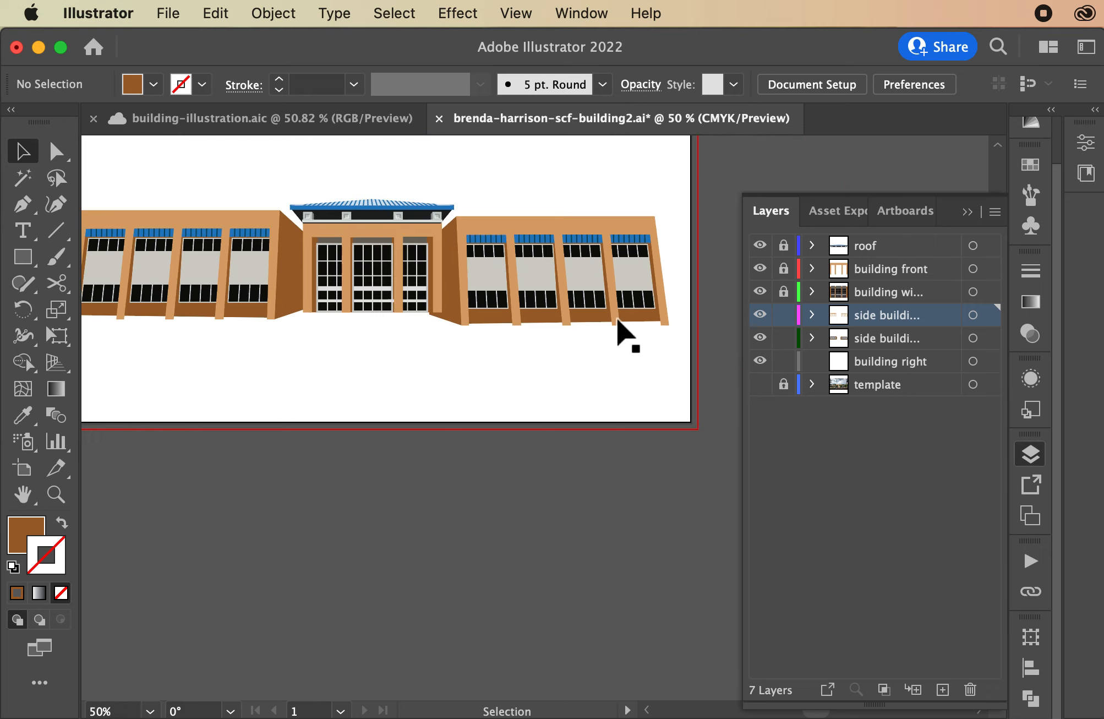
# - Select the whole right side building and nudge it up and slightly outward until its roofline matches the left building
pyautogui.click(681, 334)
pyautogui.moveTo(681, 334); pyautogui.dragTo(448, 216)
pyautogui.press('Up')
pyautogui.press('Up')
pyautogui.press('Up')
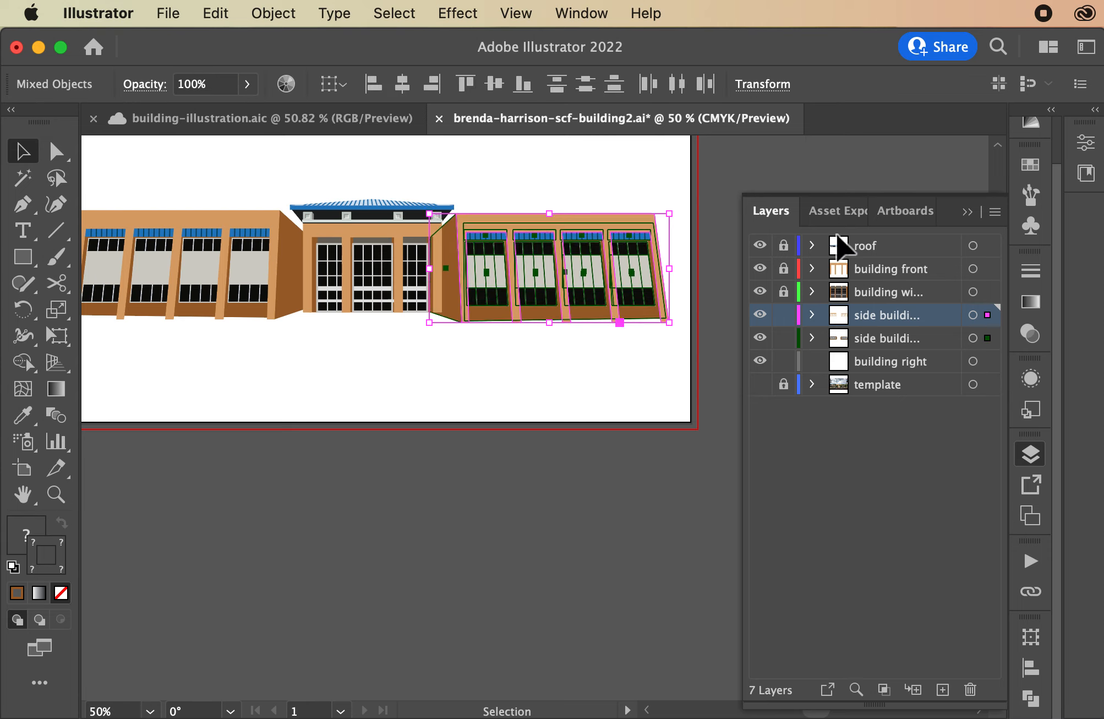
pyautogui.press('Right')
pyautogui.press('Right')
pyautogui.press('Right')
pyautogui.press('Right')
pyautogui.press('Up')
pyautogui.press('Up')
pyautogui.press('Right')
pyautogui.press('Right')
pyautogui.press('Right')
pyautogui.press('Right')
pyautogui.press('Up')
pyautogui.press('Up')
# - Compare the right building with the photo by briefly showing the template, deselect, and view the whole artboard
pyautogui.click(759, 384)
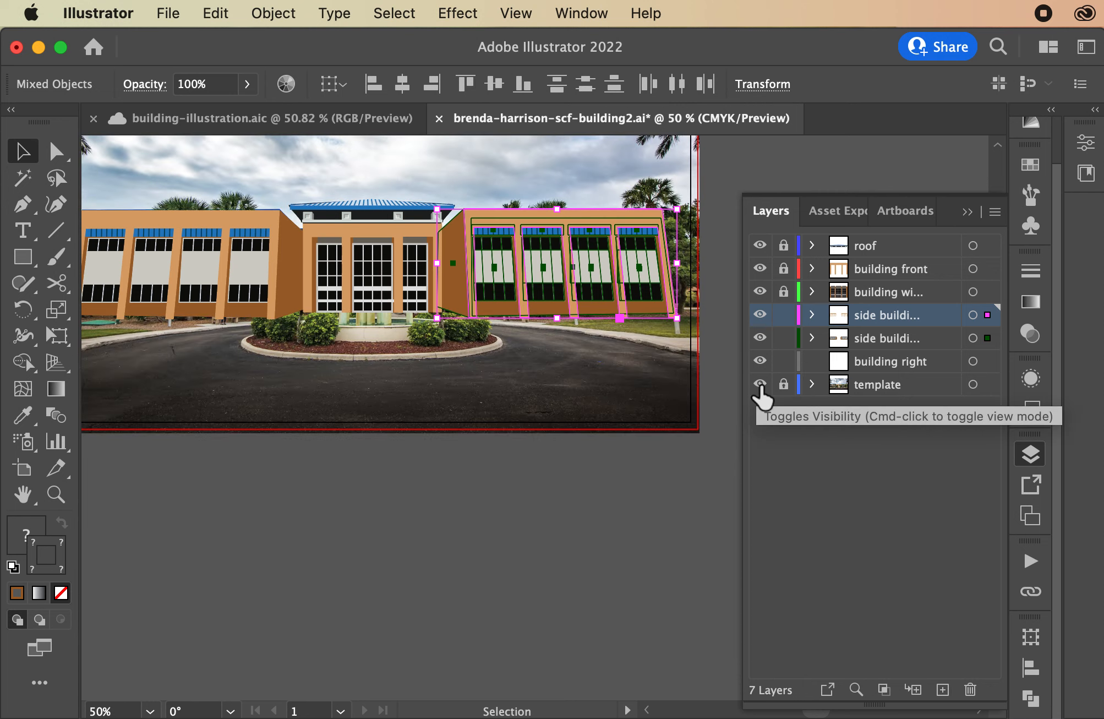
pyautogui.click(760, 384)
pyautogui.click(606, 443)
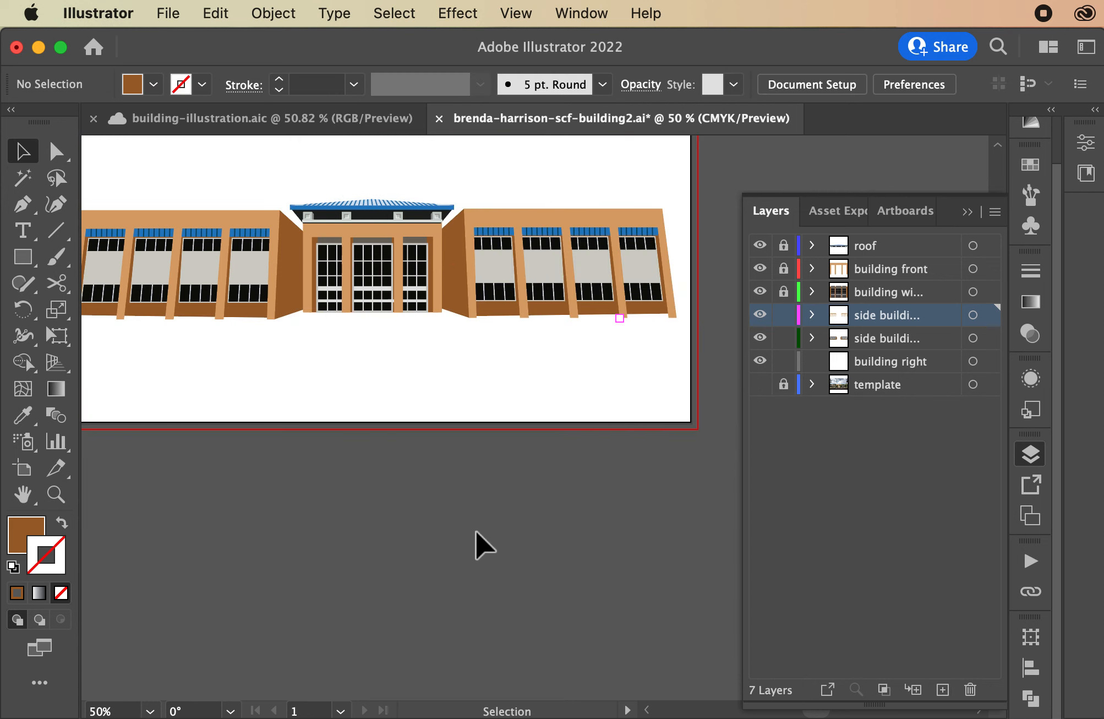
pyautogui.hscroll(-3, 475, 529)
pyautogui.scroll(-1, 475, 528)
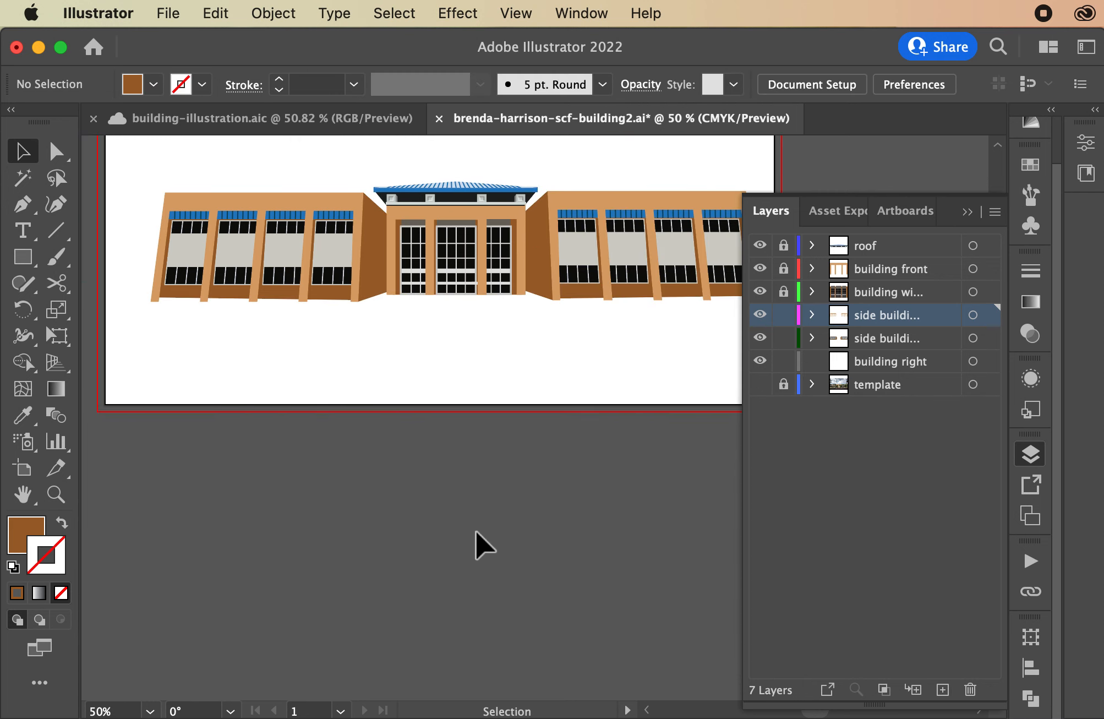
pyautogui.press('super+minus')
pyautogui.press('super+minus')
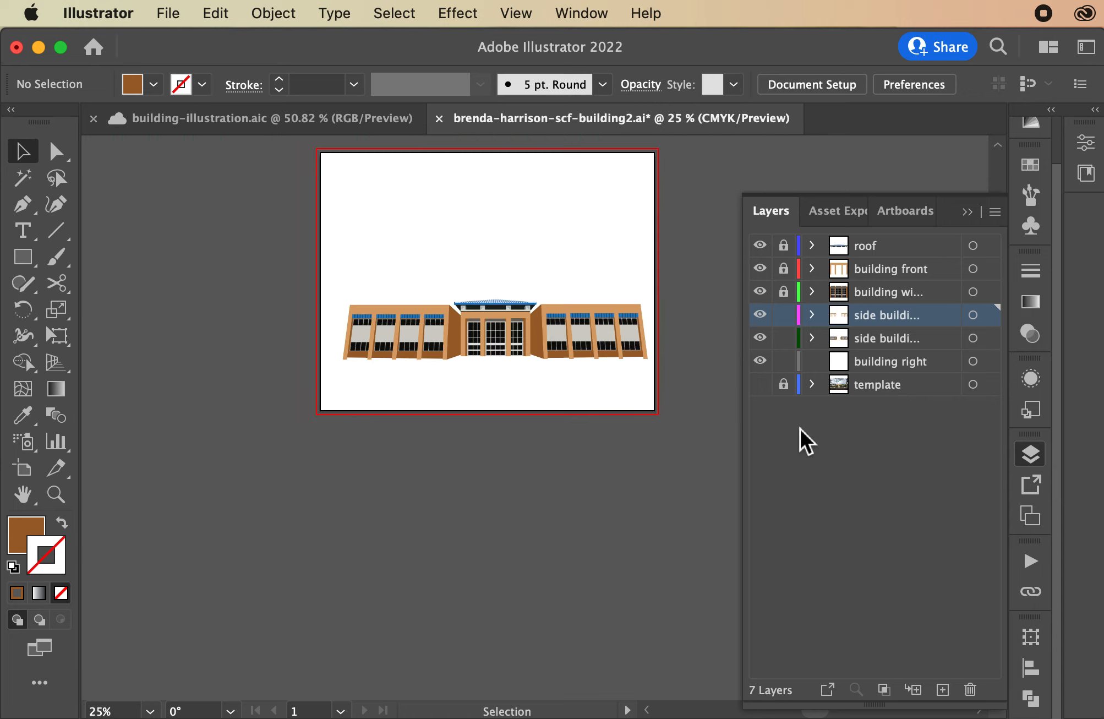
# - Unlock all layers, show the template, and nudge the whole artwork with its photo left until the building is centred on the artboard
pyautogui.moveTo(783, 246); pyautogui.dragTo(790, 391)
pyautogui.click(760, 385)
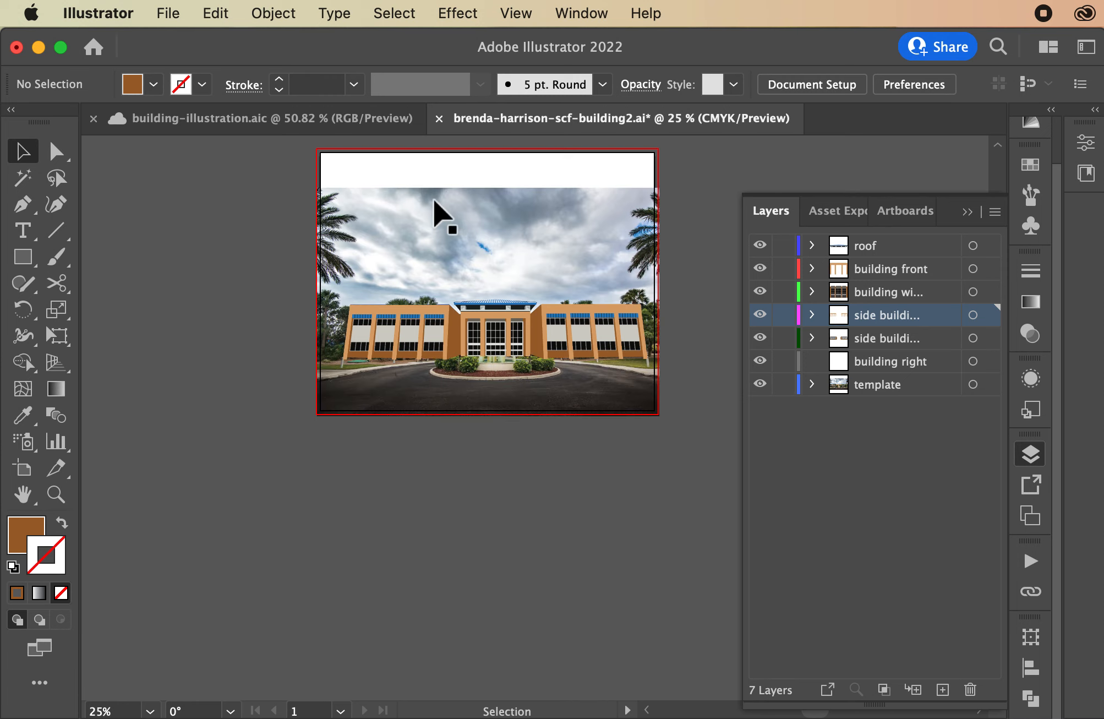
pyautogui.moveTo(245, 184); pyautogui.dragTo(669, 447)
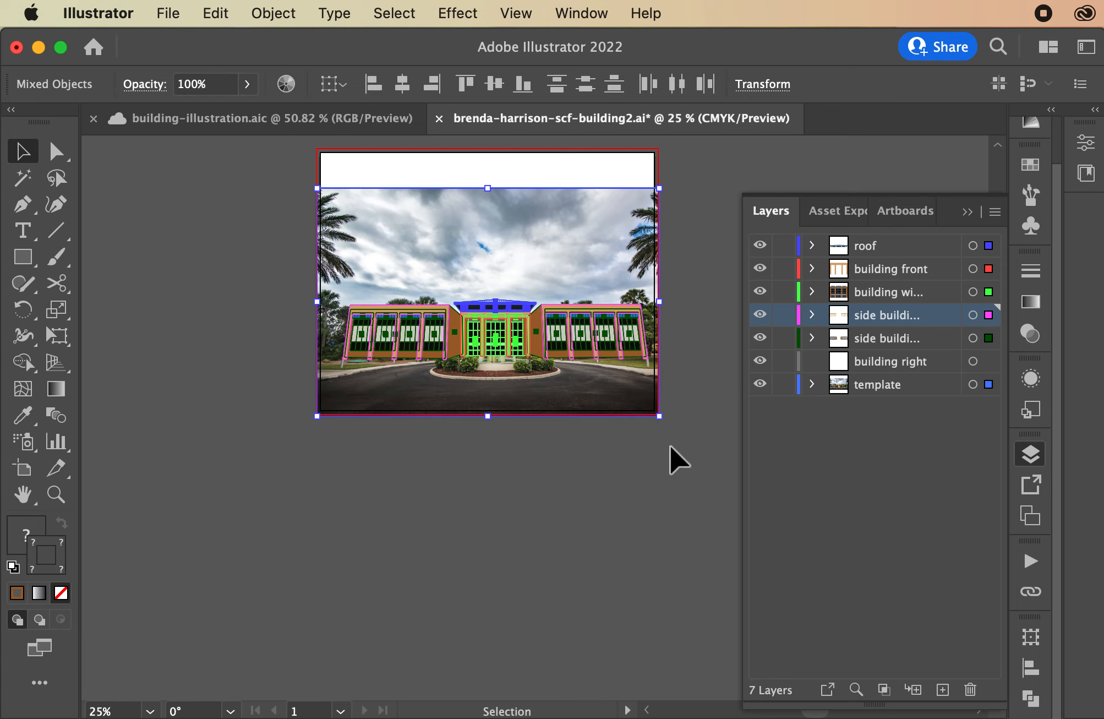
pyautogui.press('Left')
pyautogui.press('Left')
pyautogui.press('Left')
pyautogui.press('Left')
pyautogui.press('Left')
pyautogui.press('Left')
pyautogui.press('Left')
pyautogui.press('Left')
pyautogui.press('Left')
pyautogui.press('Left')
pyautogui.press('Left')
pyautogui.press('Left')
pyautogui.press('Left')
pyautogui.press('Left')
pyautogui.press('Left')
pyautogui.press('Left')
pyautogui.press('Left')
pyautogui.press('Left')
pyautogui.press('Left')
pyautogui.press('Left')
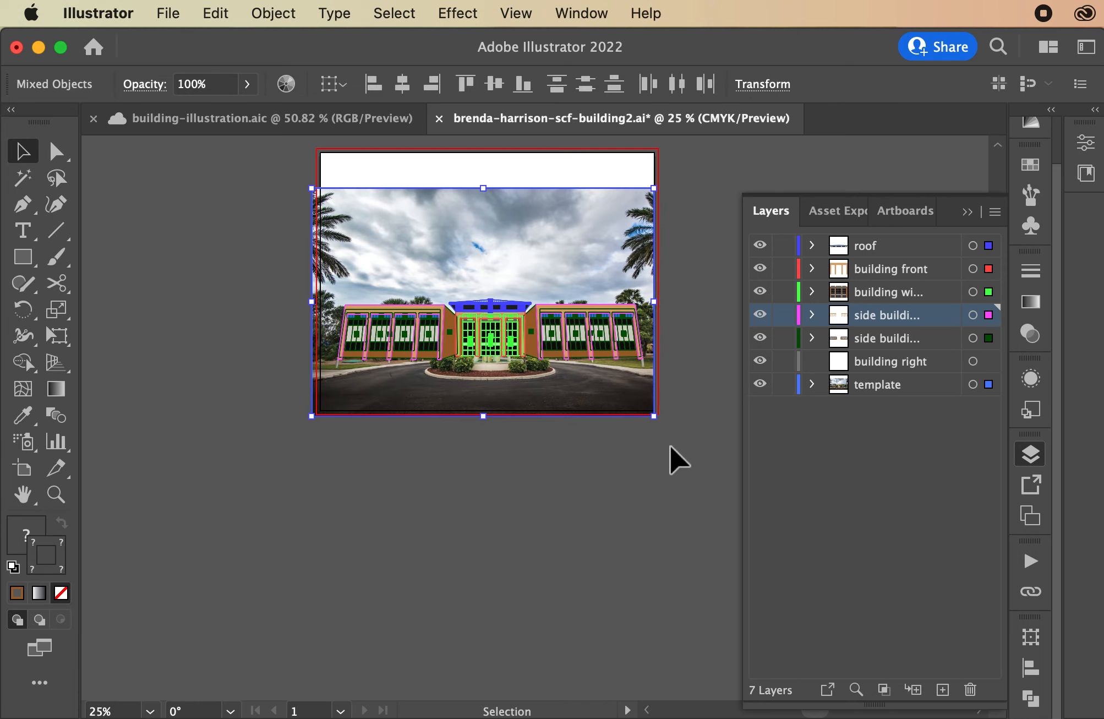
pyautogui.press('Left')
pyautogui.press('Left')
pyautogui.press('Left')
pyautogui.press('Left')
pyautogui.press('Left')
pyautogui.press('Left')
pyautogui.press('Left')
pyautogui.press('Left')
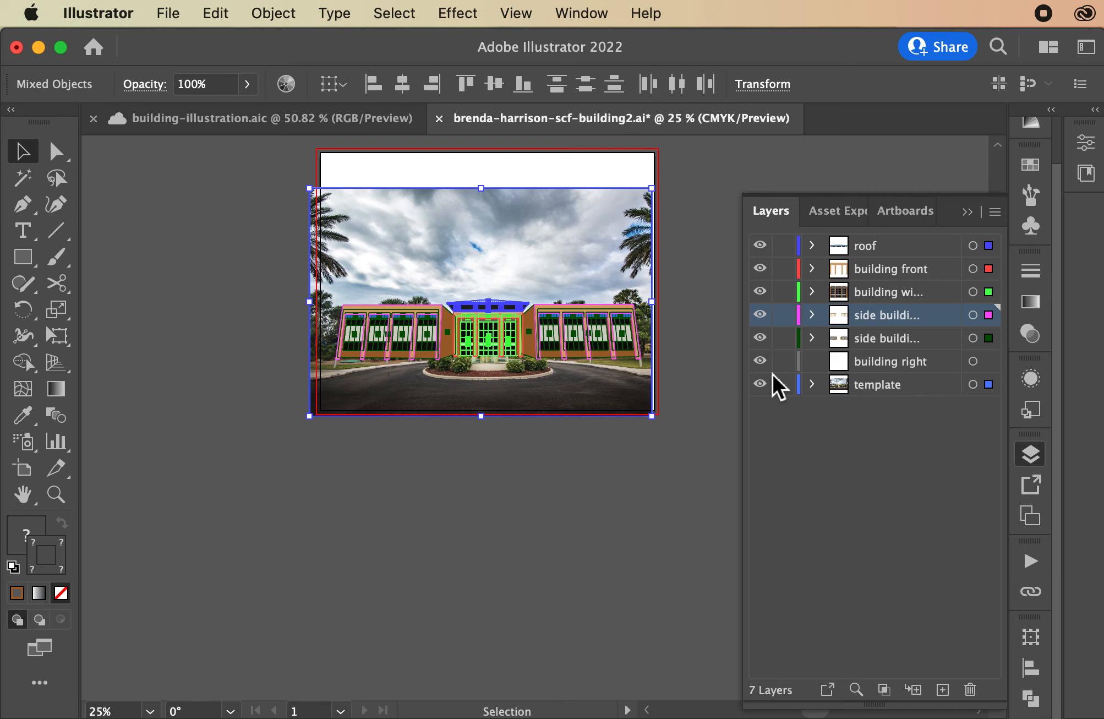
# - Lock every layer, including the template, and save the document
pyautogui.click(782, 245)
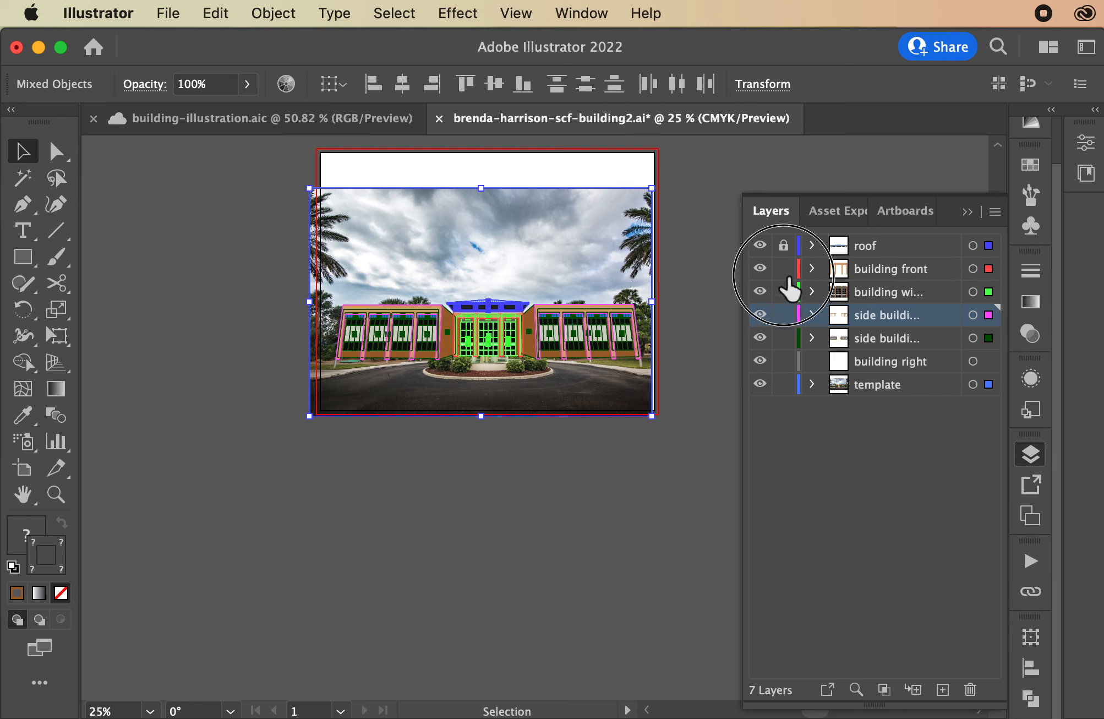
pyautogui.moveTo(786, 278); pyautogui.dragTo(788, 407)
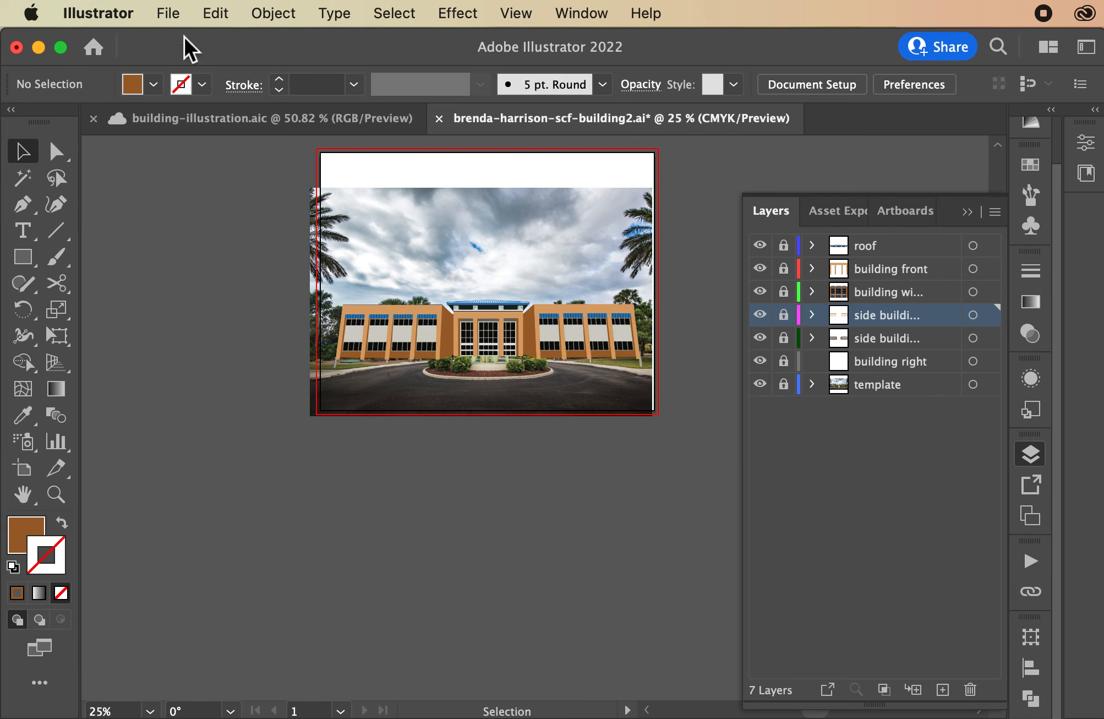
pyautogui.click(167, 14)
pyautogui.click(173, 227)
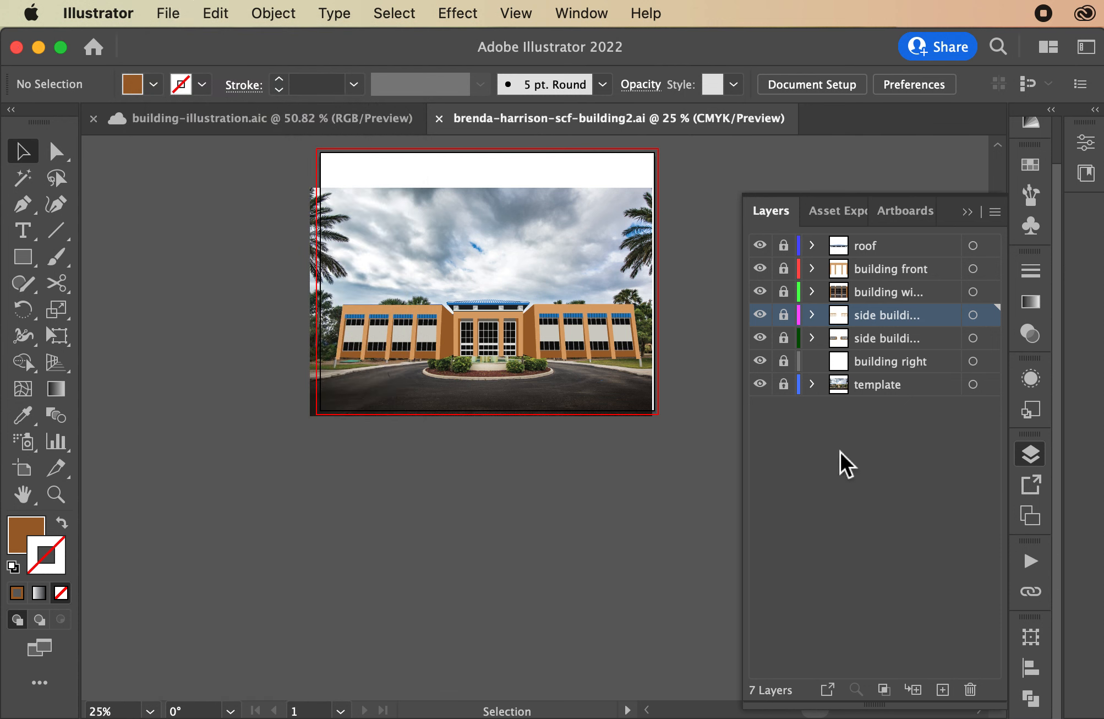
# - Add a new layer above the roof layer and name it foreground
pyautogui.press('super+l')
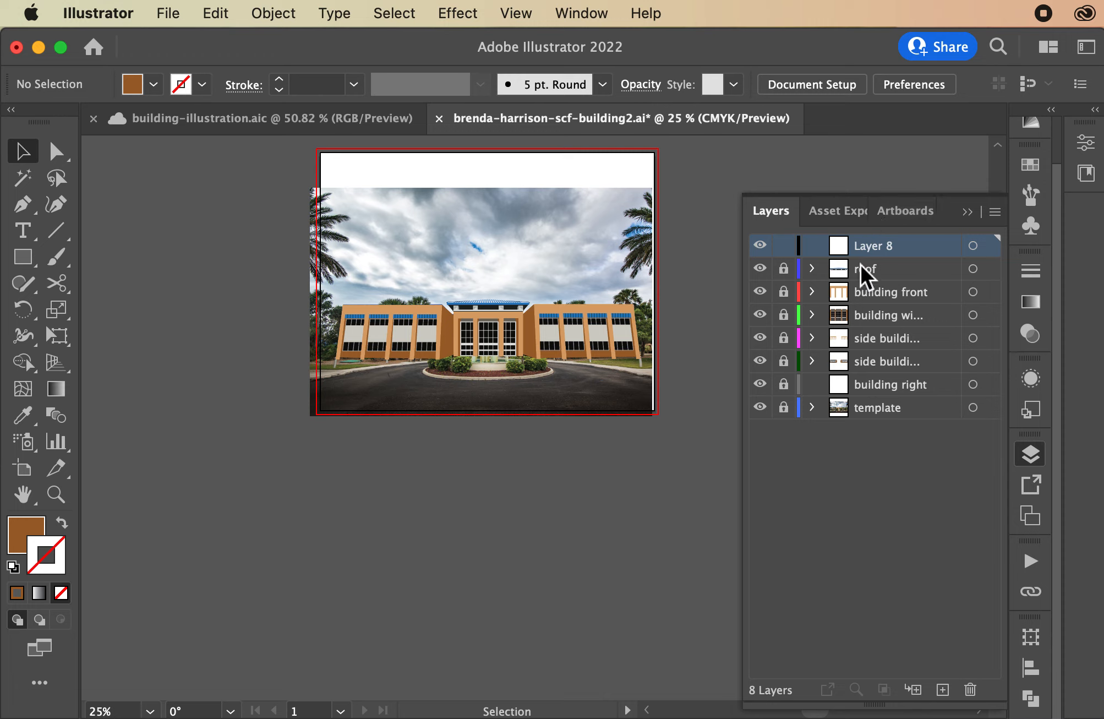
pyautogui.doubleClick(866, 246)
pyautogui.write('foreground')
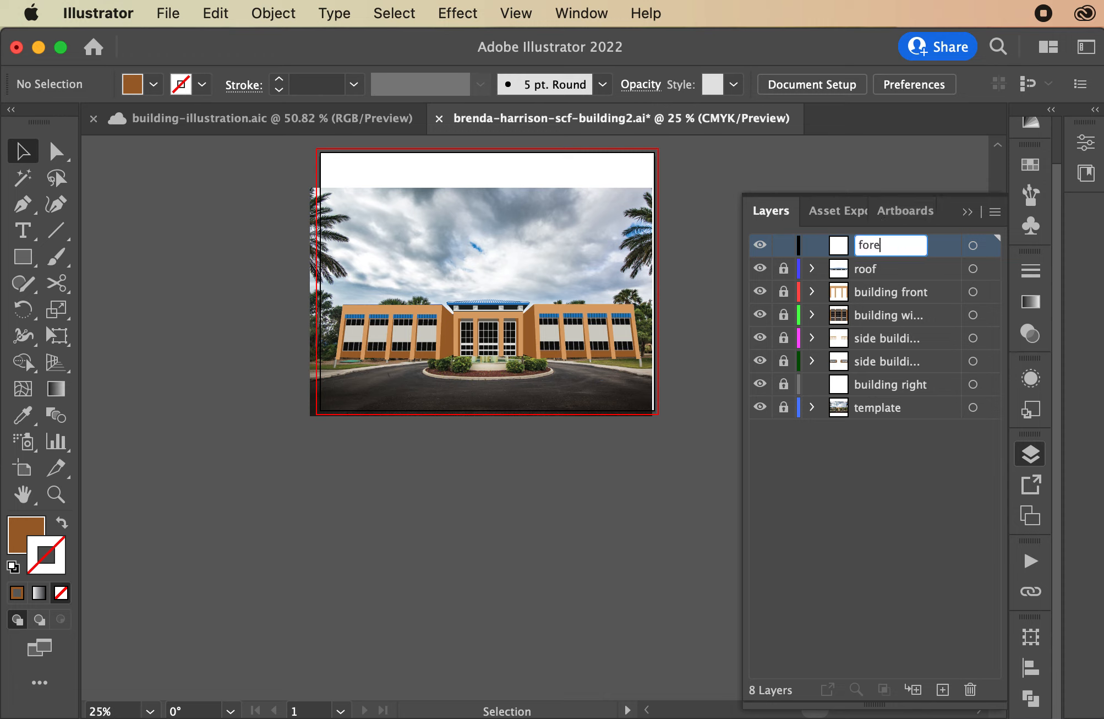
pyautogui.press('Return')
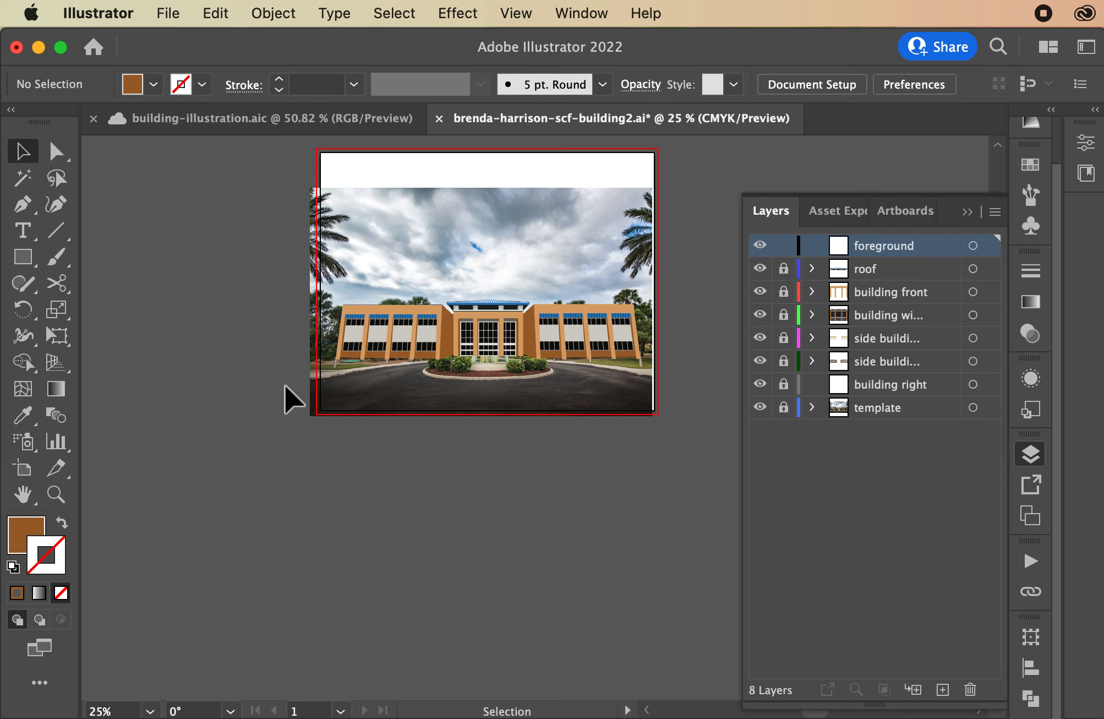
# - Draw a rectangle over the ground area in front of the building, extending past the artboard's side and lower edges
pyautogui.click(23, 258)
pyautogui.press('super+equal')
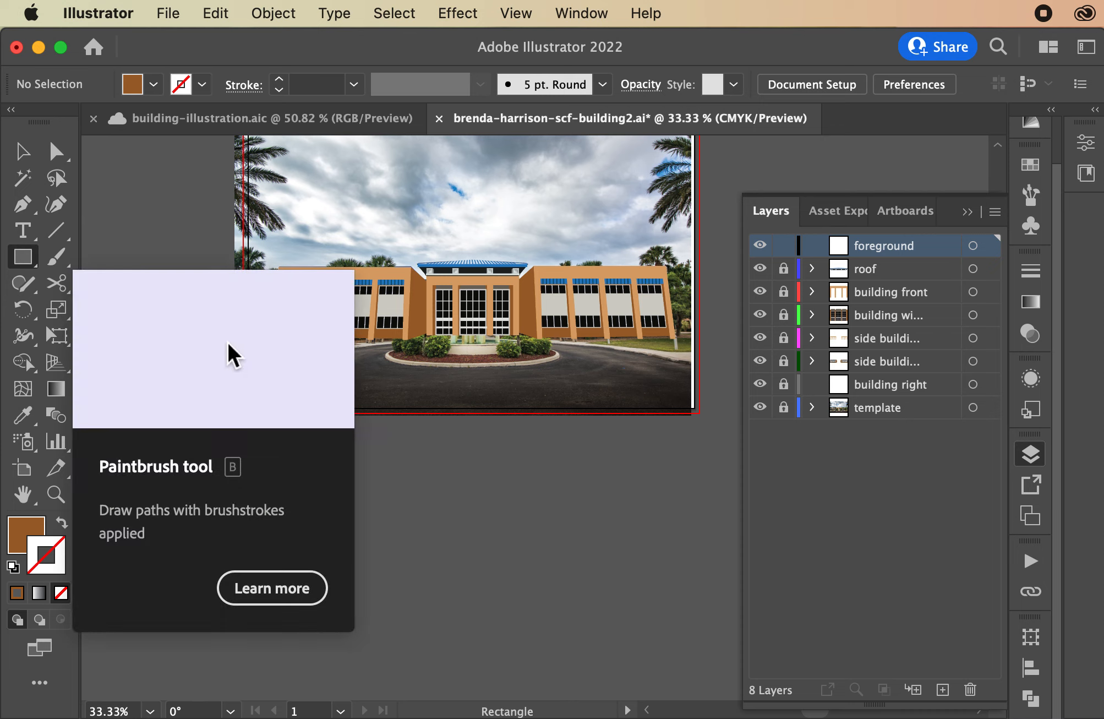
pyautogui.moveTo(232, 341); pyautogui.dragTo(709, 424)
pyautogui.moveTo(231, 339); pyautogui.dragTo(232, 332)
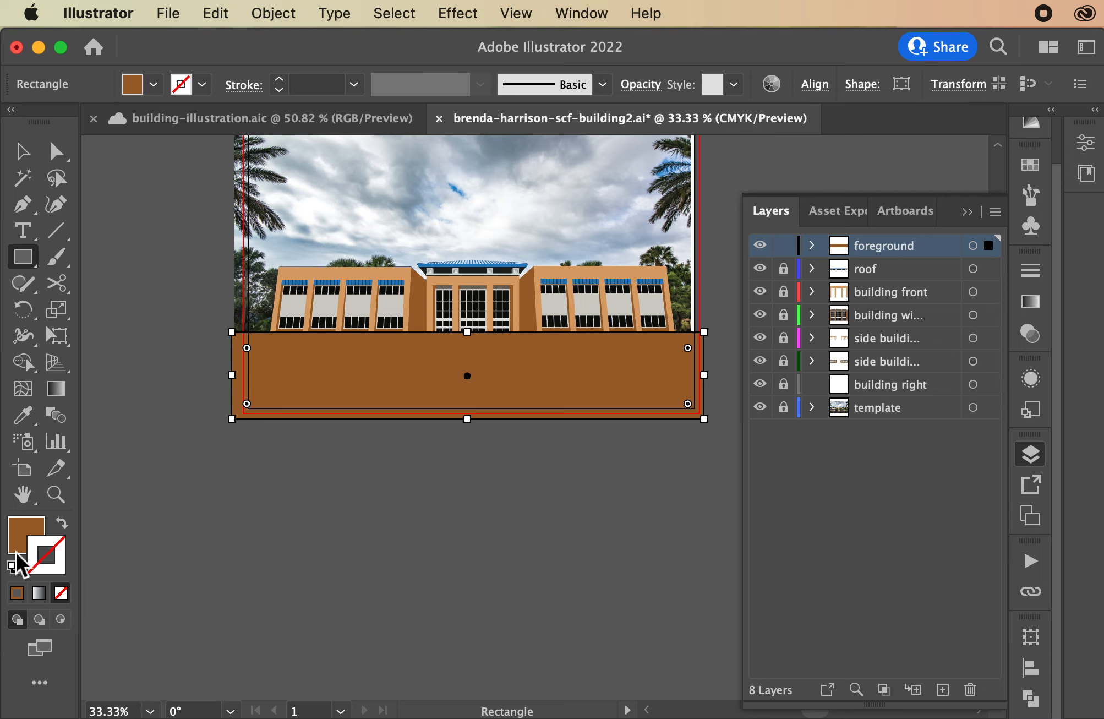
# - Colour the ground rectangle with the grass green sampled from the photo, and swap it to the stroke so the photo shows through
pyautogui.click(62, 523)
pyautogui.click(25, 417)
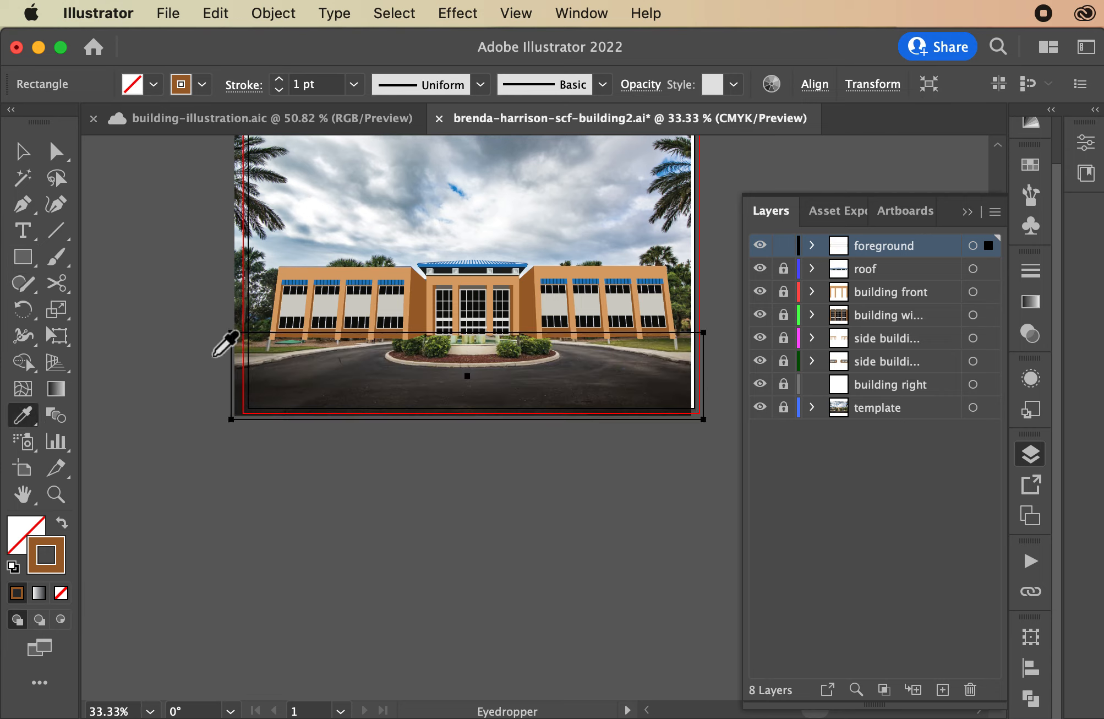
pyautogui.click(256, 352)
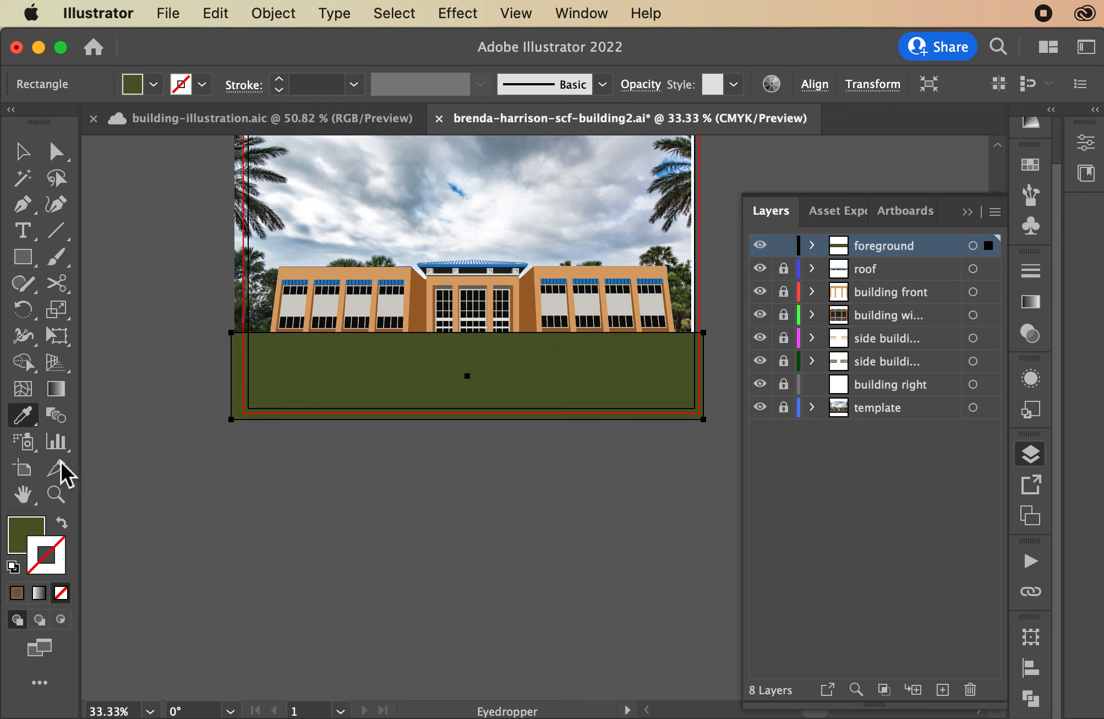
pyautogui.click(63, 524)
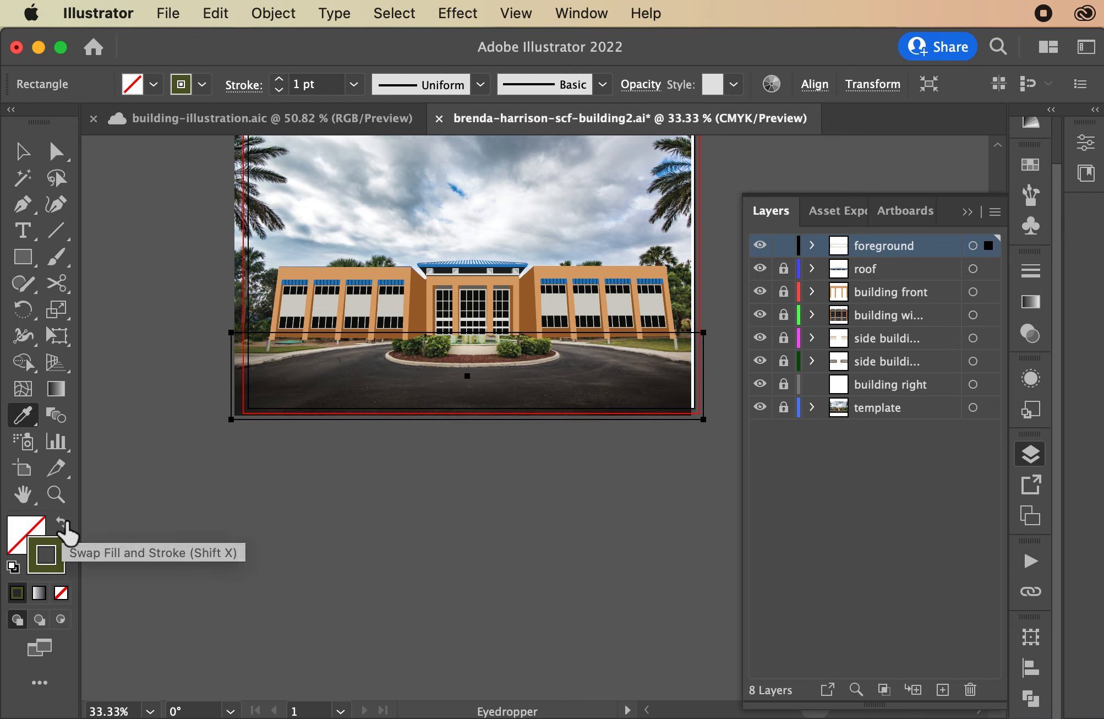
pyautogui.click(22, 151)
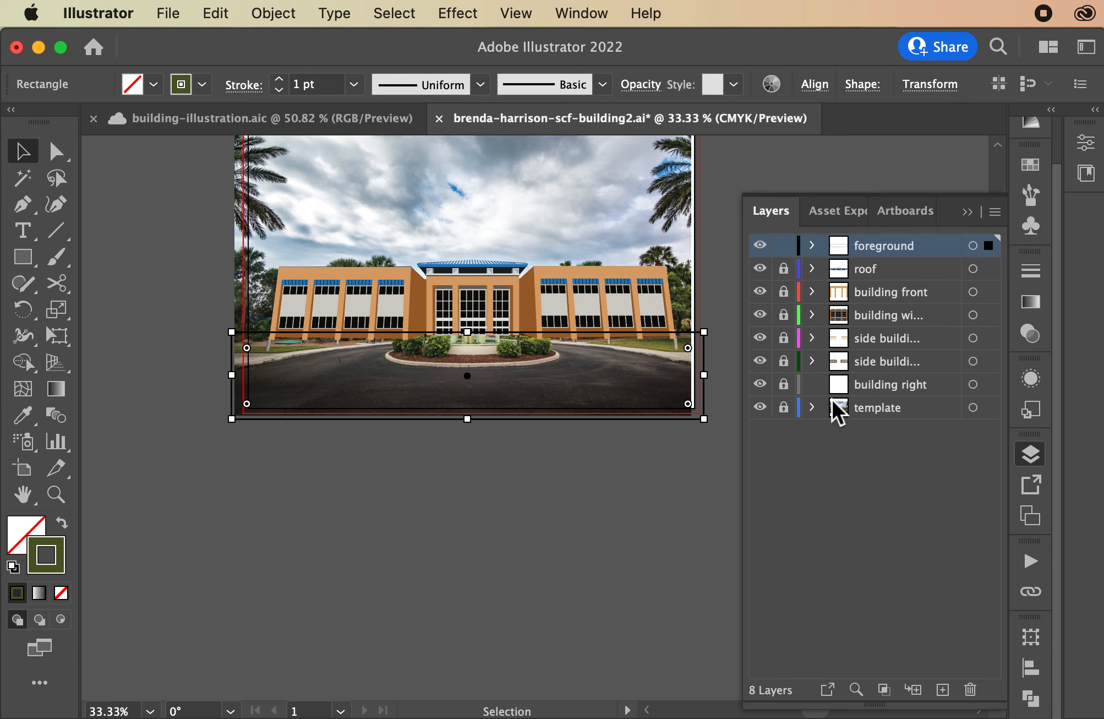
# - Add a new layer directly above the template layer and name it background
pyautogui.click(883, 408)
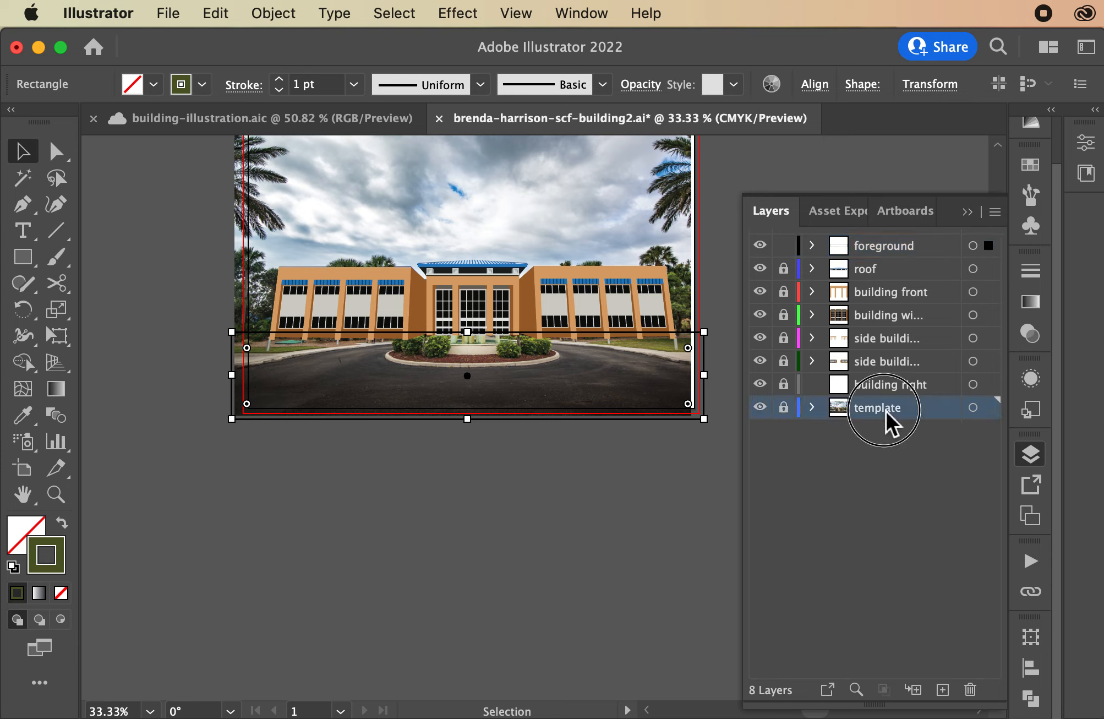
pyautogui.click(941, 689)
pyautogui.doubleClick(895, 414)
pyautogui.write('back')
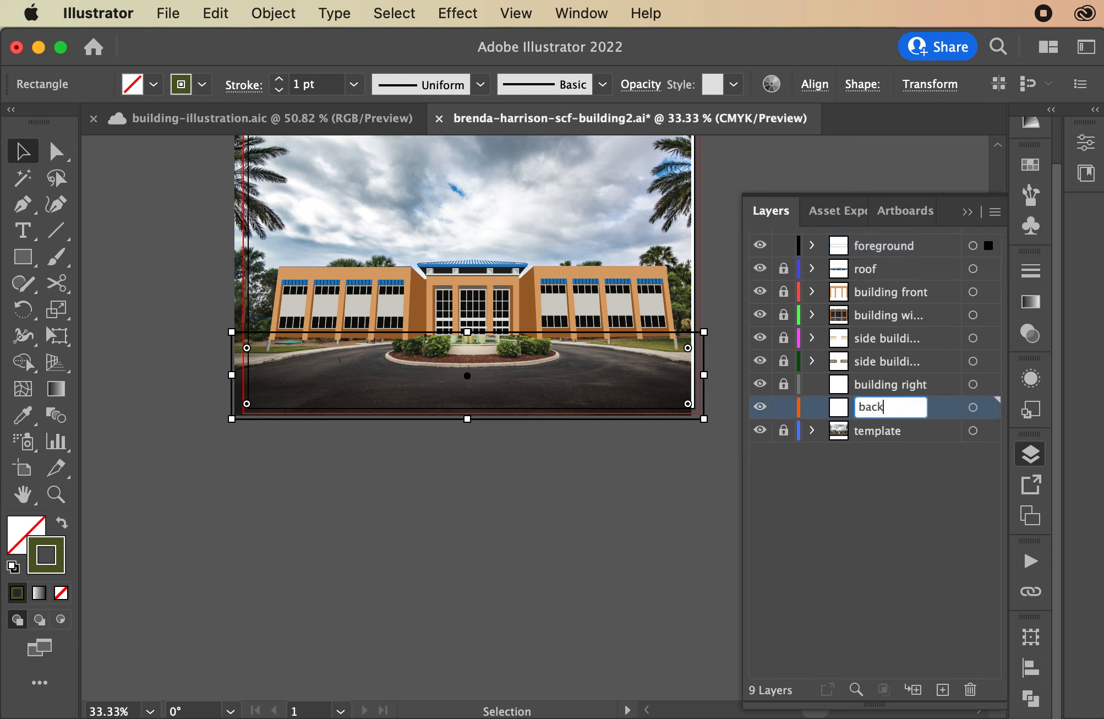
pyautogui.write('ground')
pyautogui.press('Return')
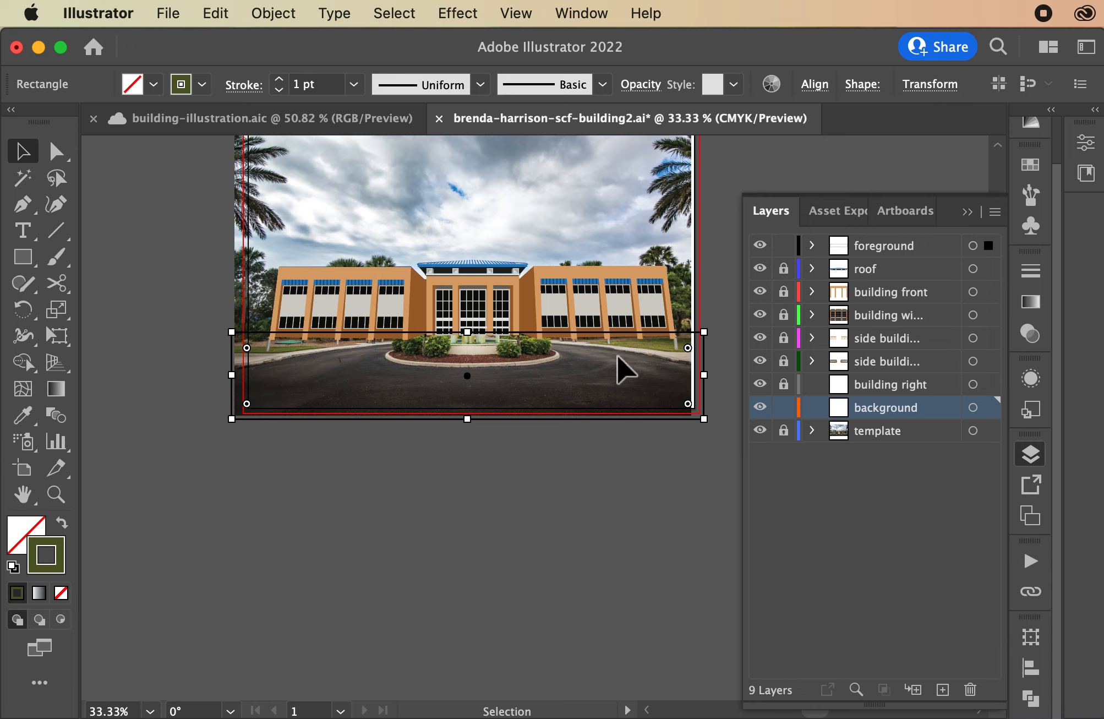
# - Move the ground rectangle in place onto the background layer and swap its green stroke back to the fill
pyautogui.press('super')
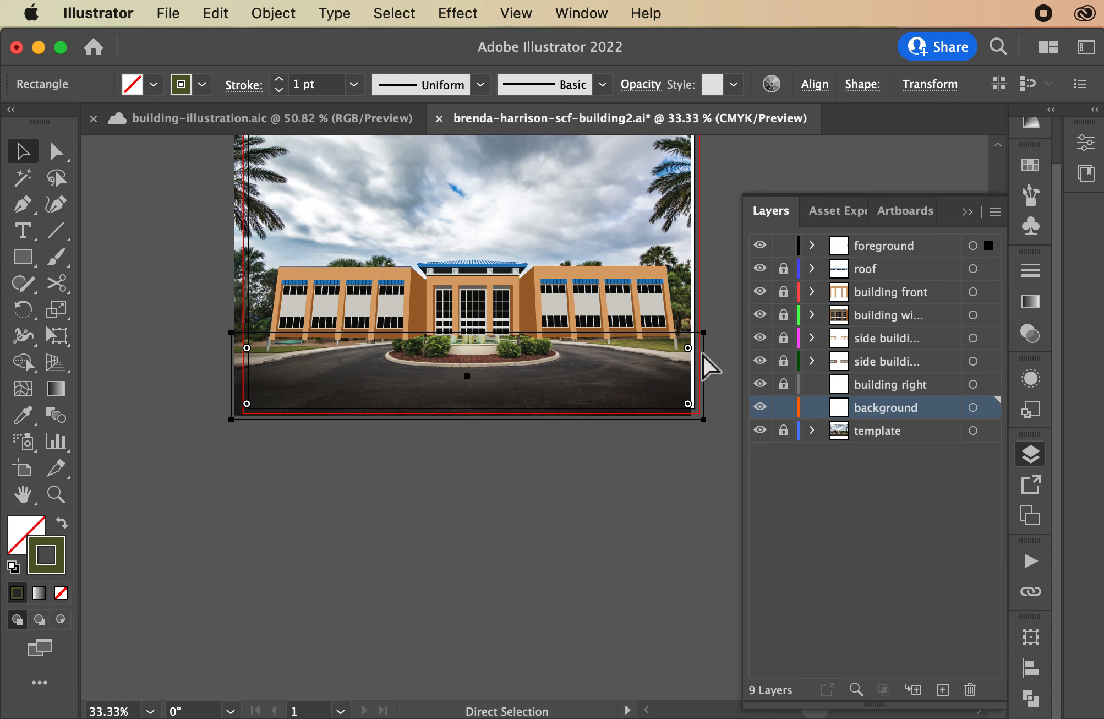
pyautogui.keyDown('super'); pyautogui.click(708, 366); pyautogui.keyUp('super')
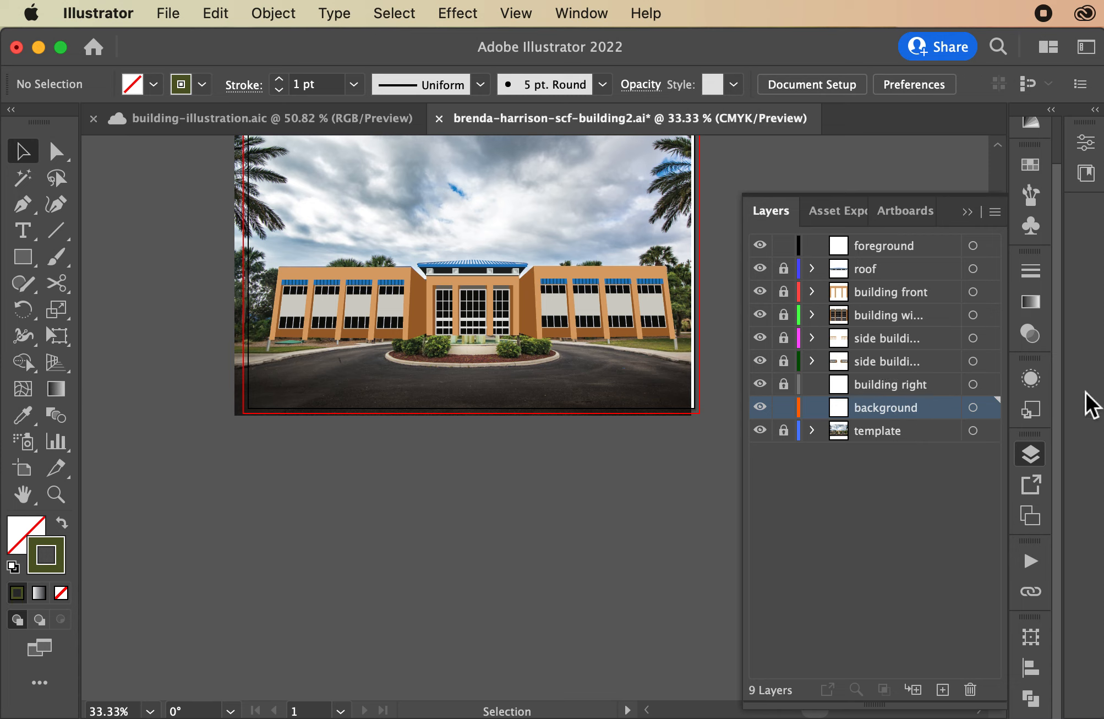
pyautogui.press('super+f')
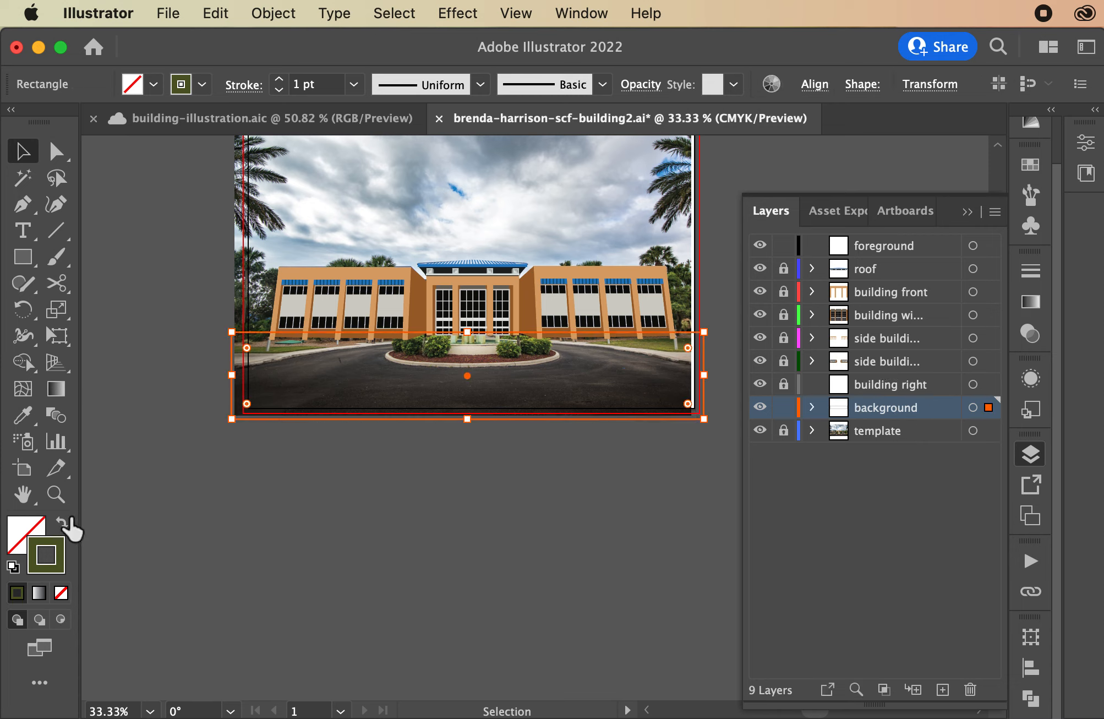
pyautogui.click(62, 522)
pyautogui.click(246, 497)
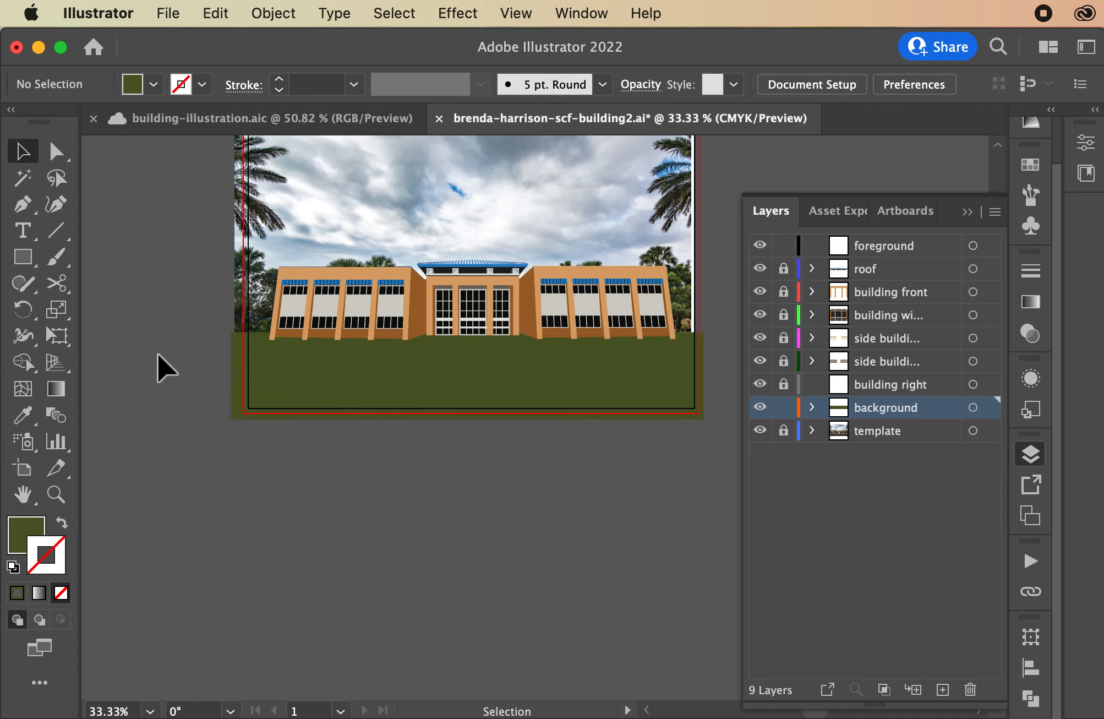
# - Draw a sky rectangle from above the artboard down to the building's base and fill it with blue sampled from the photo's sky
pyautogui.scroll(2, 177, 468)
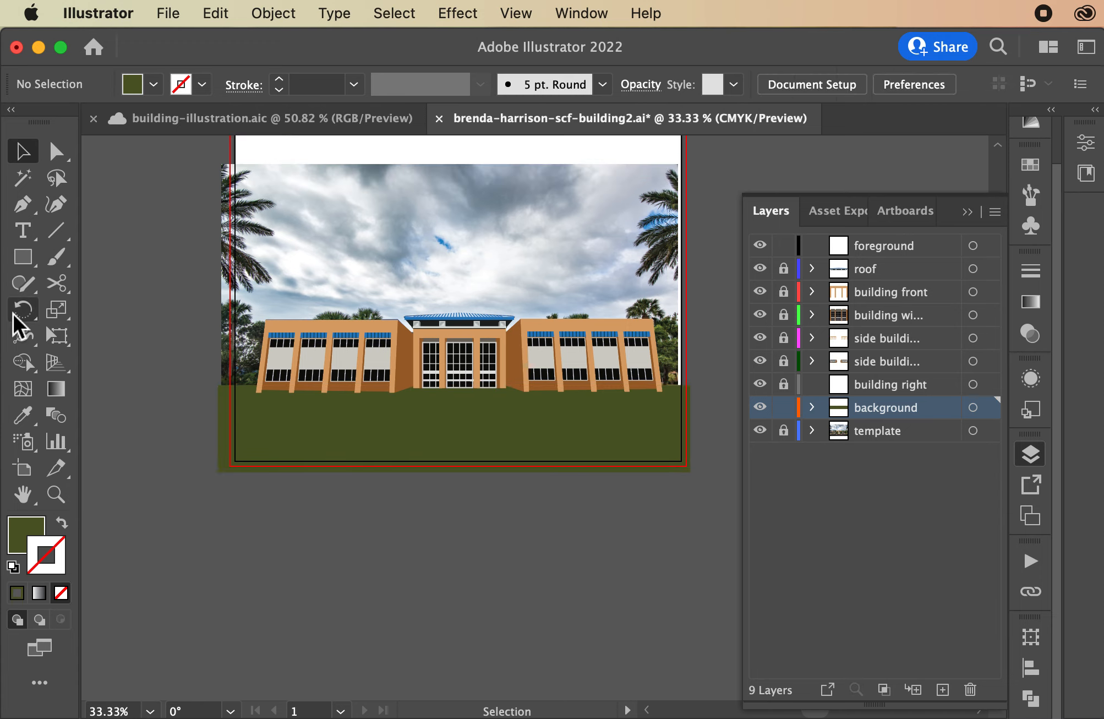
pyautogui.click(13, 260)
pyautogui.scroll(3, 440, 330)
pyautogui.moveTo(218, 178); pyautogui.dragTo(686, 474)
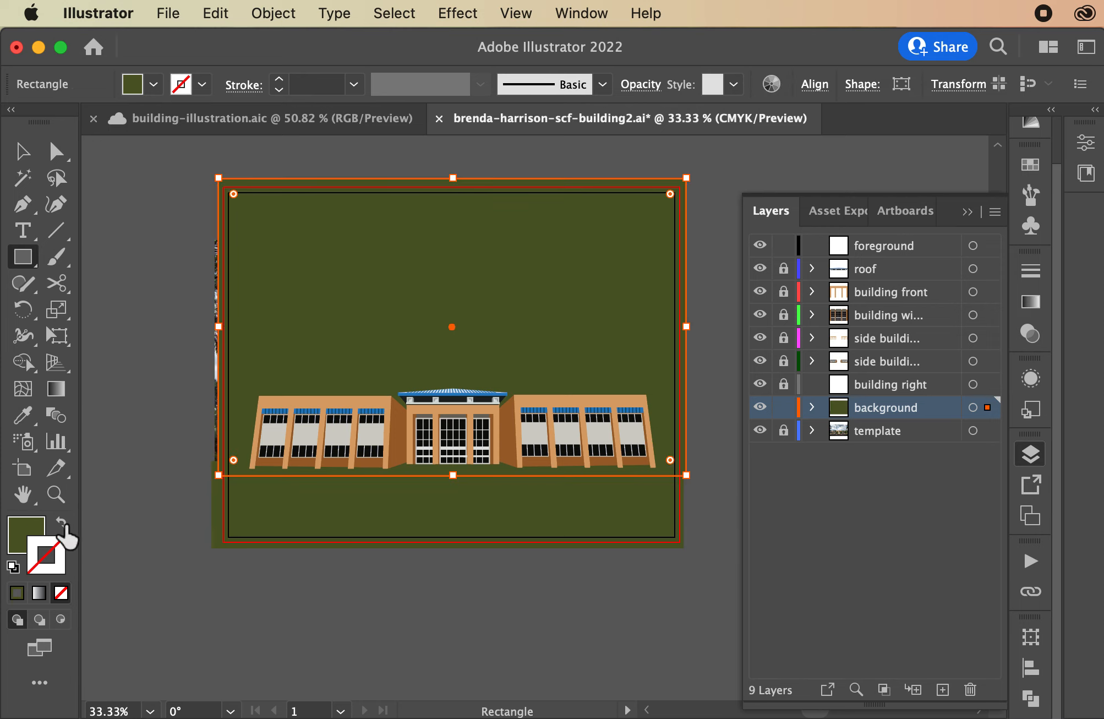
pyautogui.click(62, 523)
pyautogui.click(23, 414)
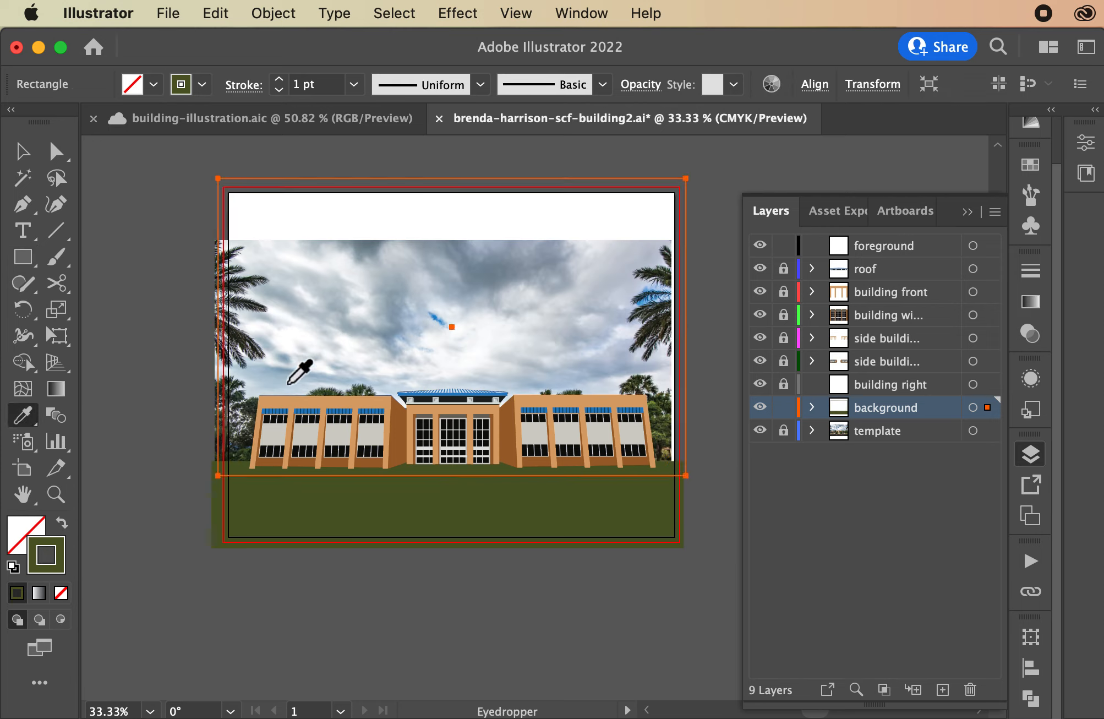
pyautogui.click(288, 382)
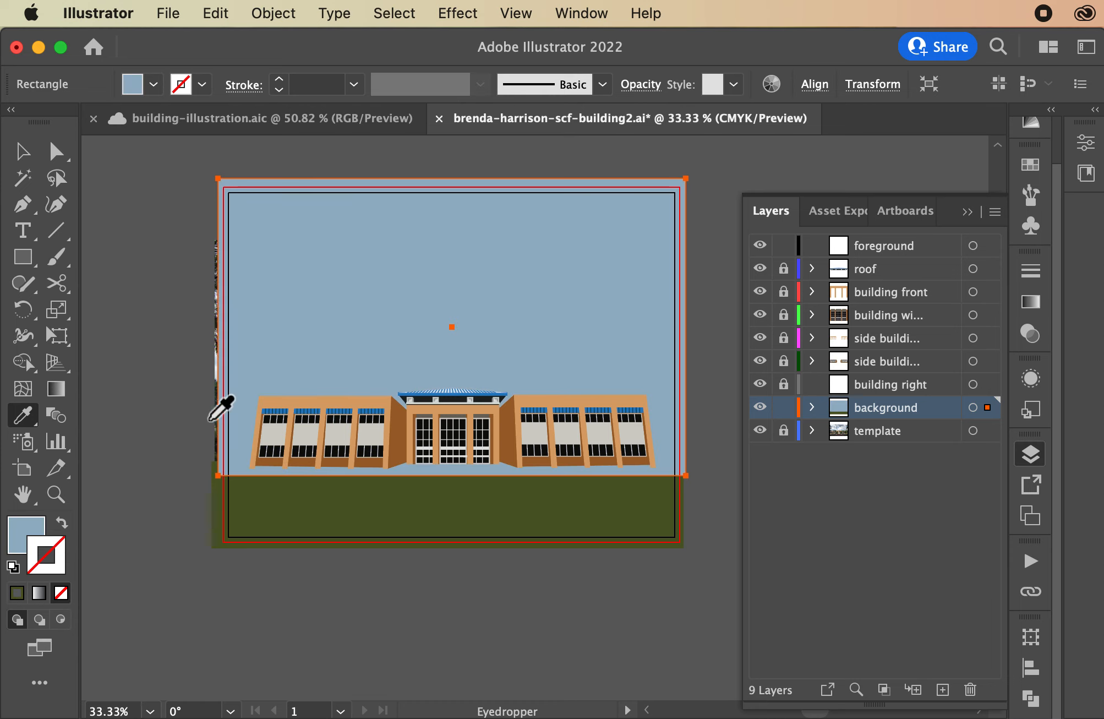
# - Brighten the sky rectangle's fill in two rounds, ending at colour 93CCE5
pyautogui.doubleClick(26, 542)
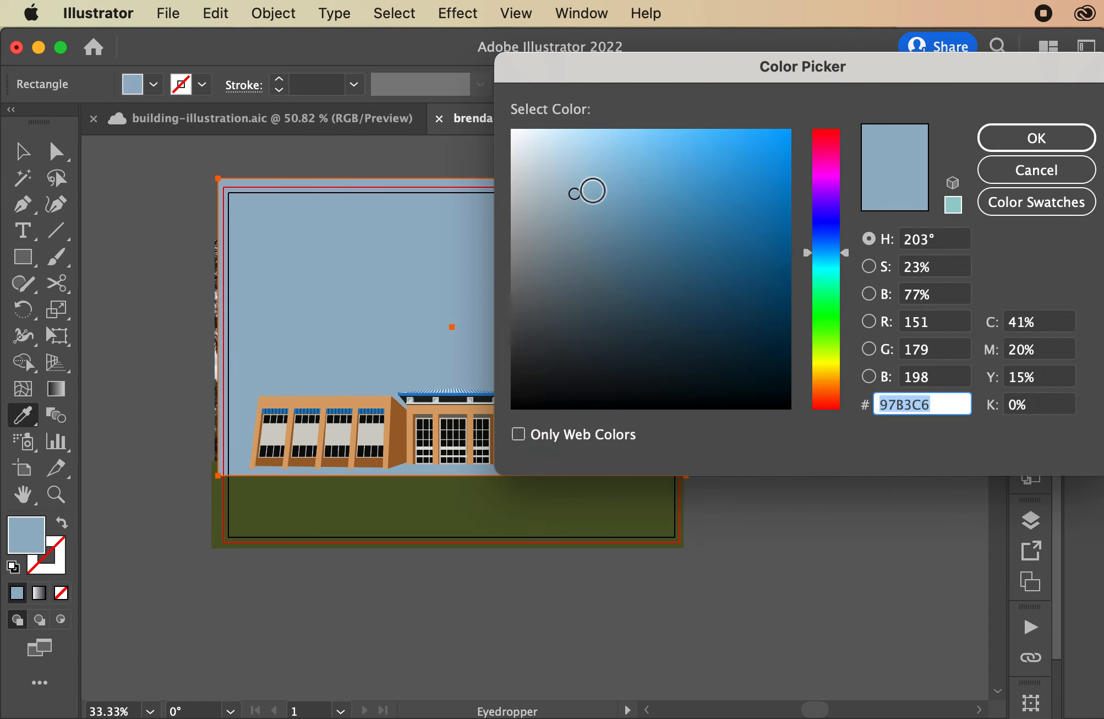
pyautogui.click(591, 189)
pyautogui.moveTo(592, 190); pyautogui.dragTo(614, 177)
pyautogui.click(1043, 143)
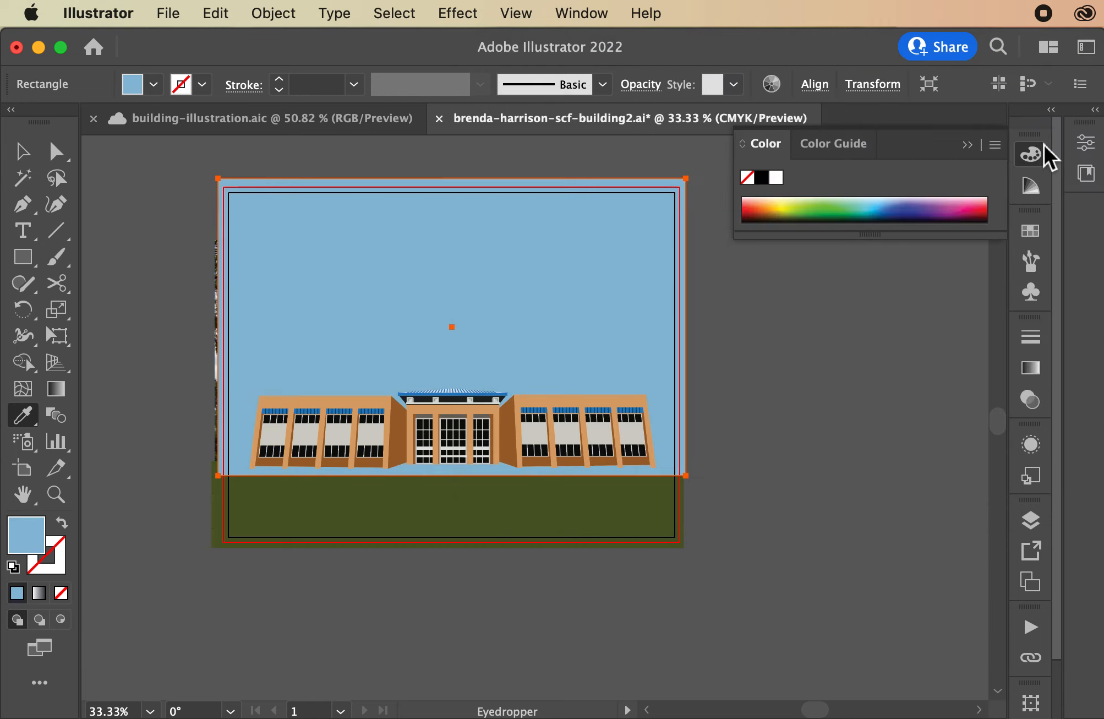
pyautogui.doubleClick(37, 539)
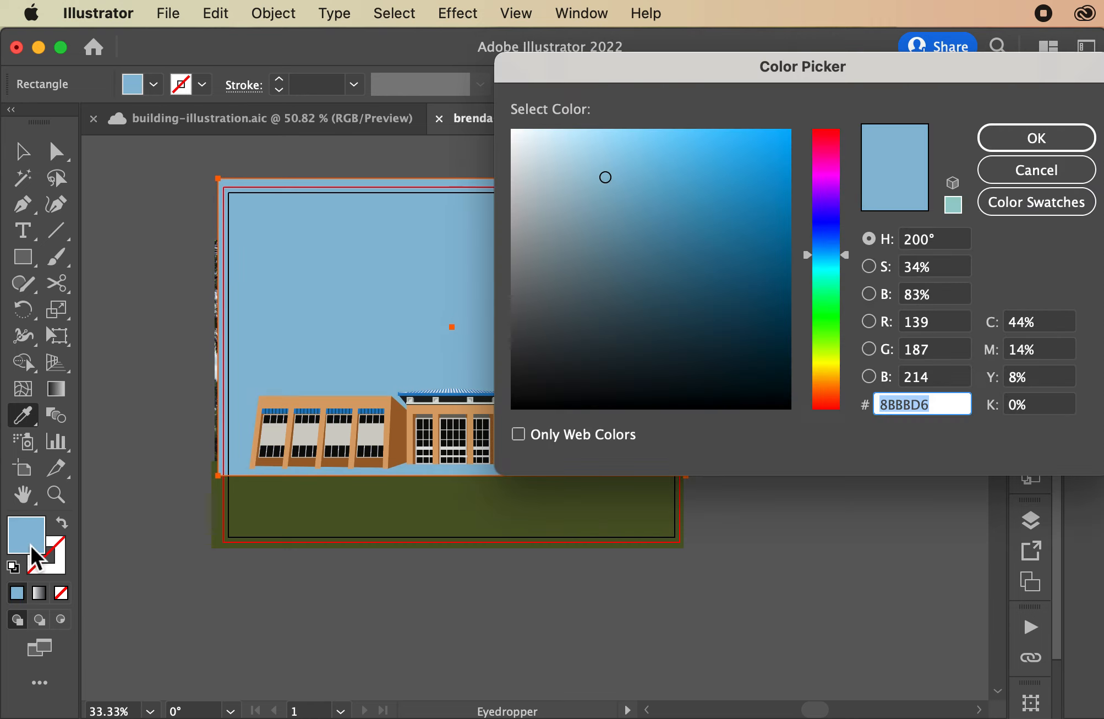
pyautogui.click(610, 157)
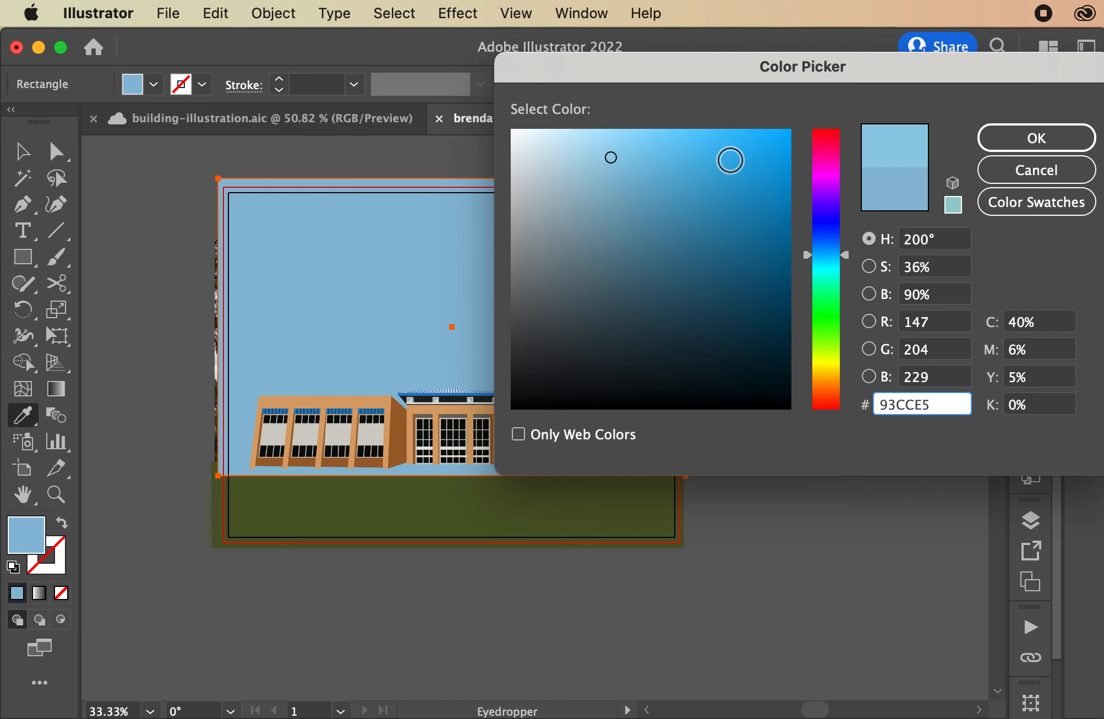
pyautogui.click(1017, 137)
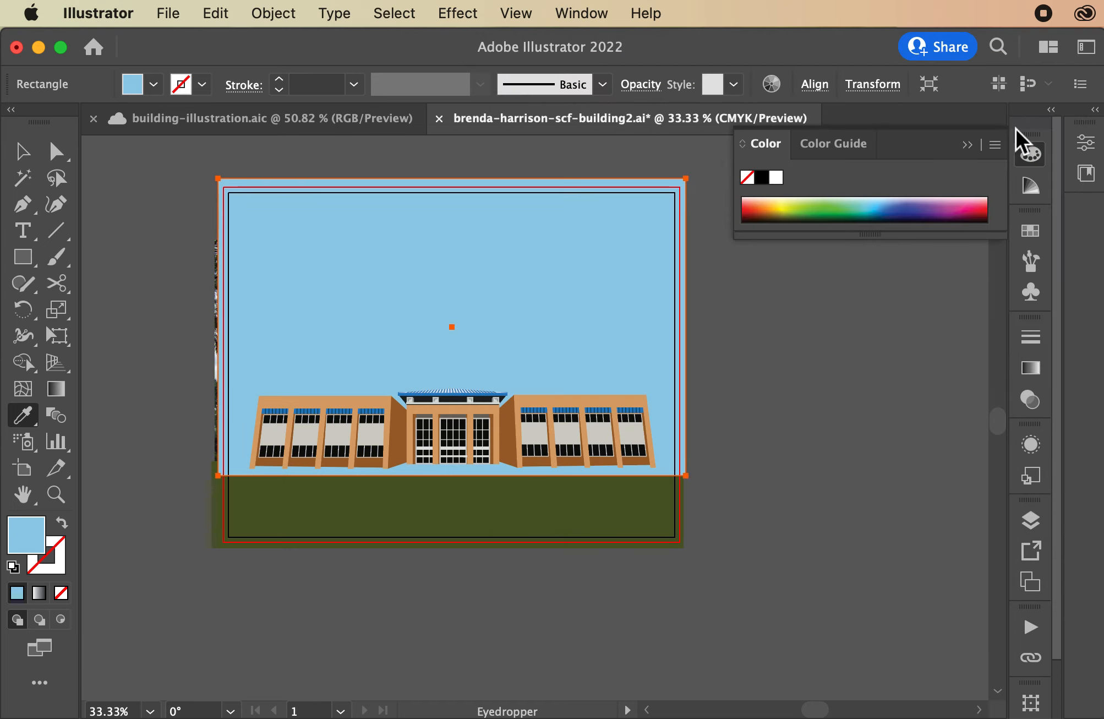
# - Lighten the sky rectangle's fill to the pale blue BEE7F4
pyautogui.doubleClick(28, 545)
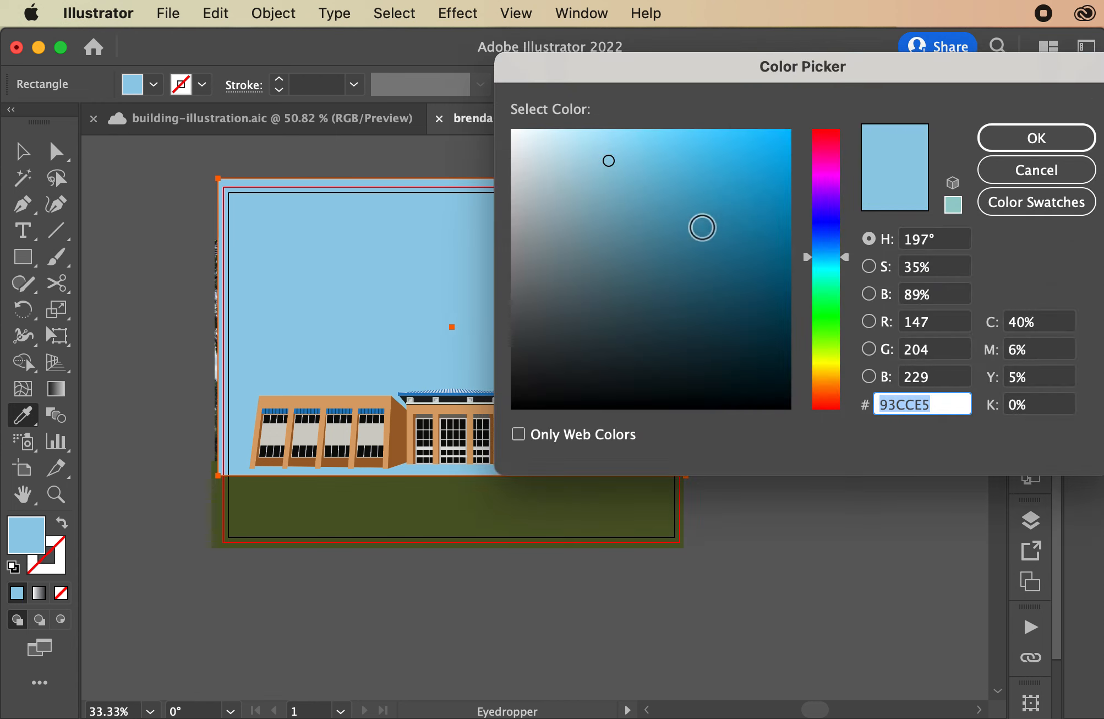
pyautogui.click(581, 145)
pyautogui.moveTo(578, 143); pyautogui.dragTo(572, 140)
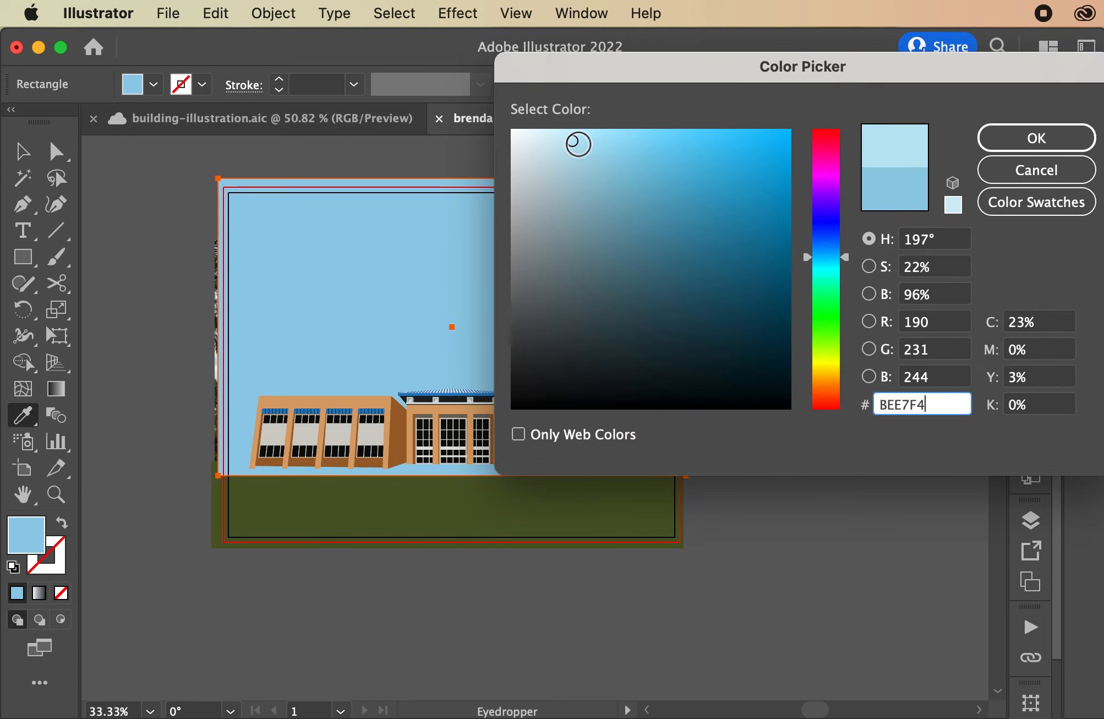
pyautogui.click(1052, 138)
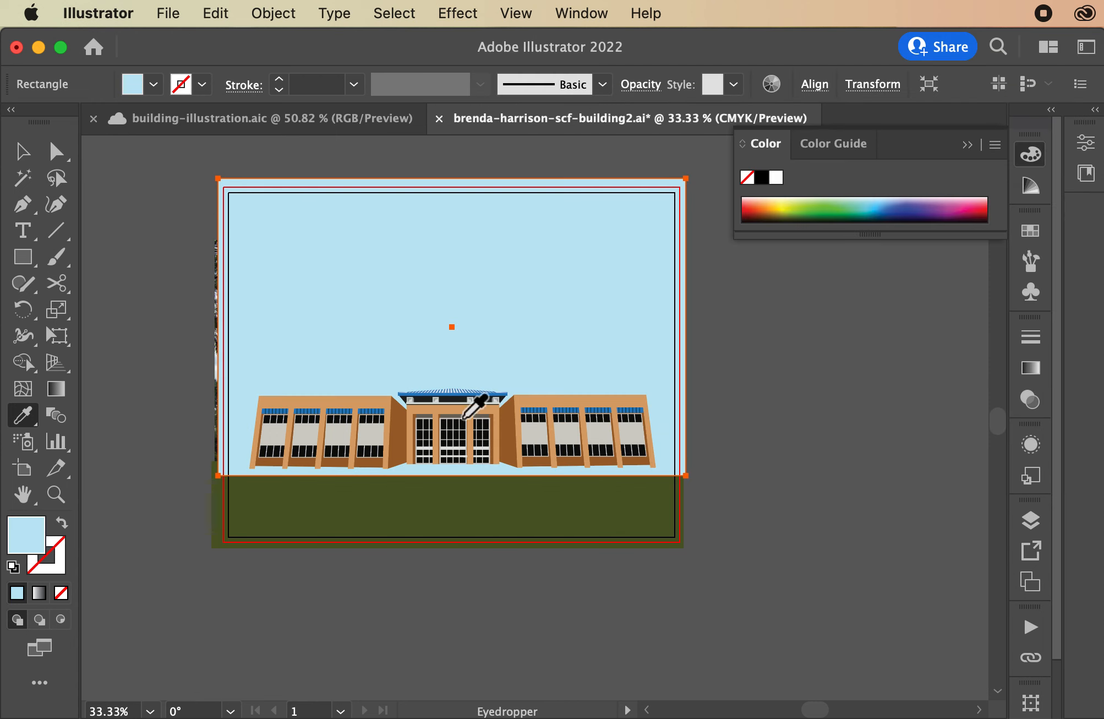
# - Reorder the background layer so the green ground rectangle sits in front of the sky rectangle
pyautogui.click(1030, 519)
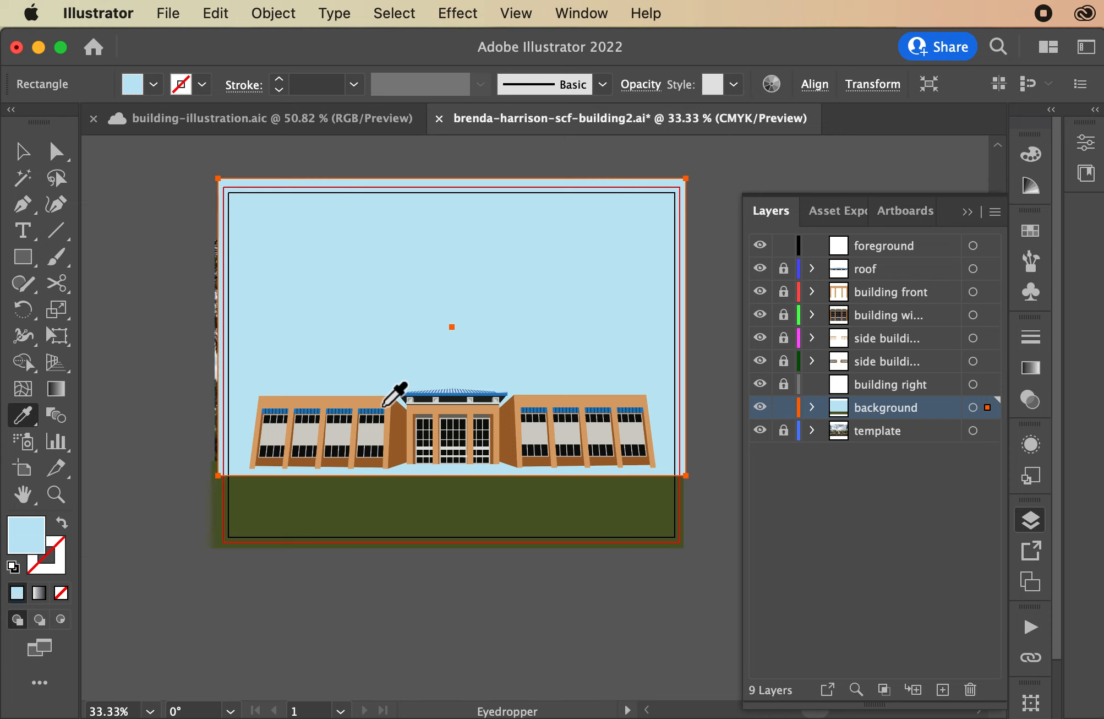
pyautogui.click(23, 151)
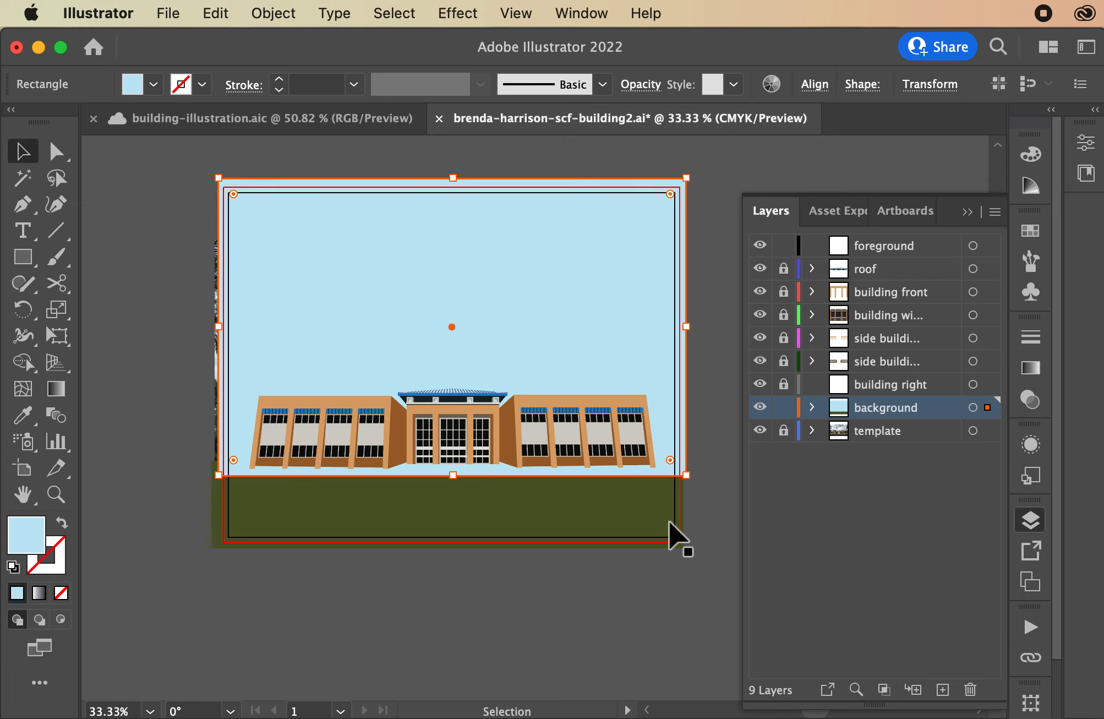
pyautogui.click(812, 407)
pyautogui.moveTo(898, 433); pyautogui.dragTo(901, 460)
pyautogui.click(565, 589)
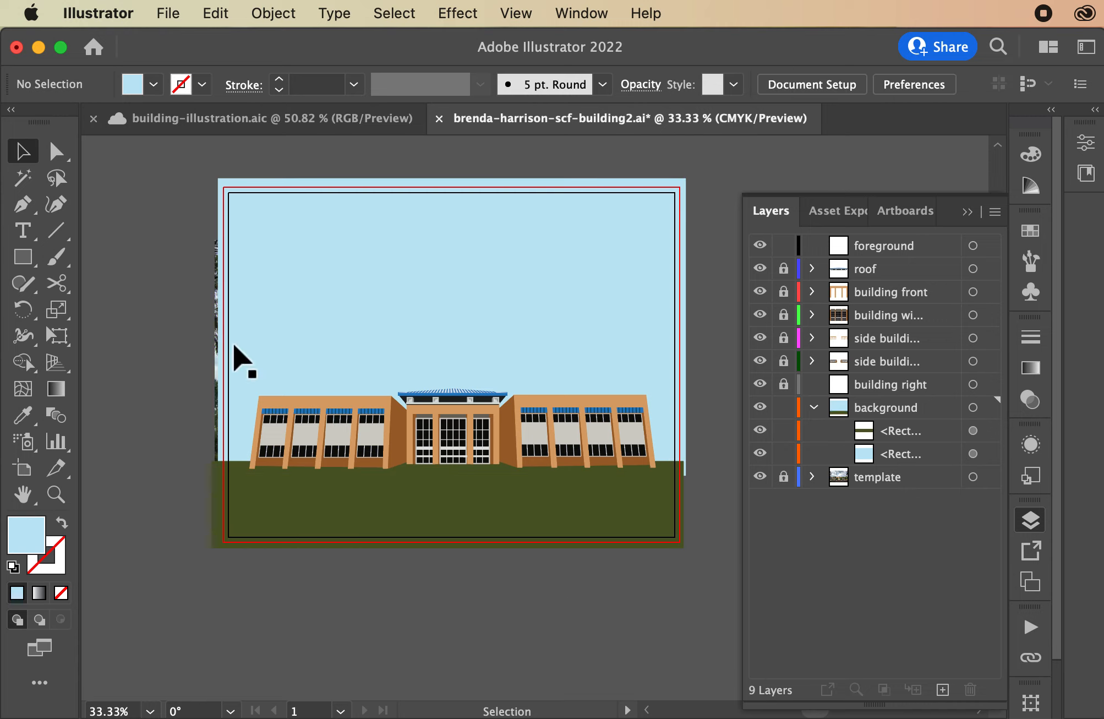
# - Lock and hide the background layer and make the foreground layer active
pyautogui.click(783, 408)
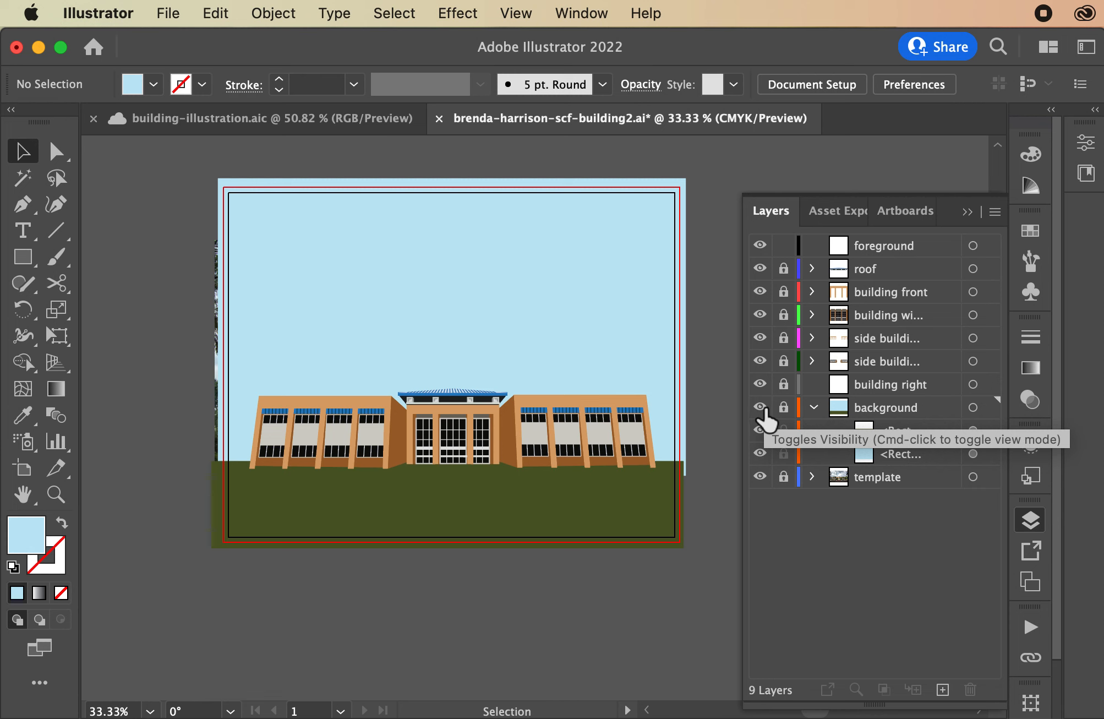
pyautogui.click(760, 407)
pyautogui.click(893, 244)
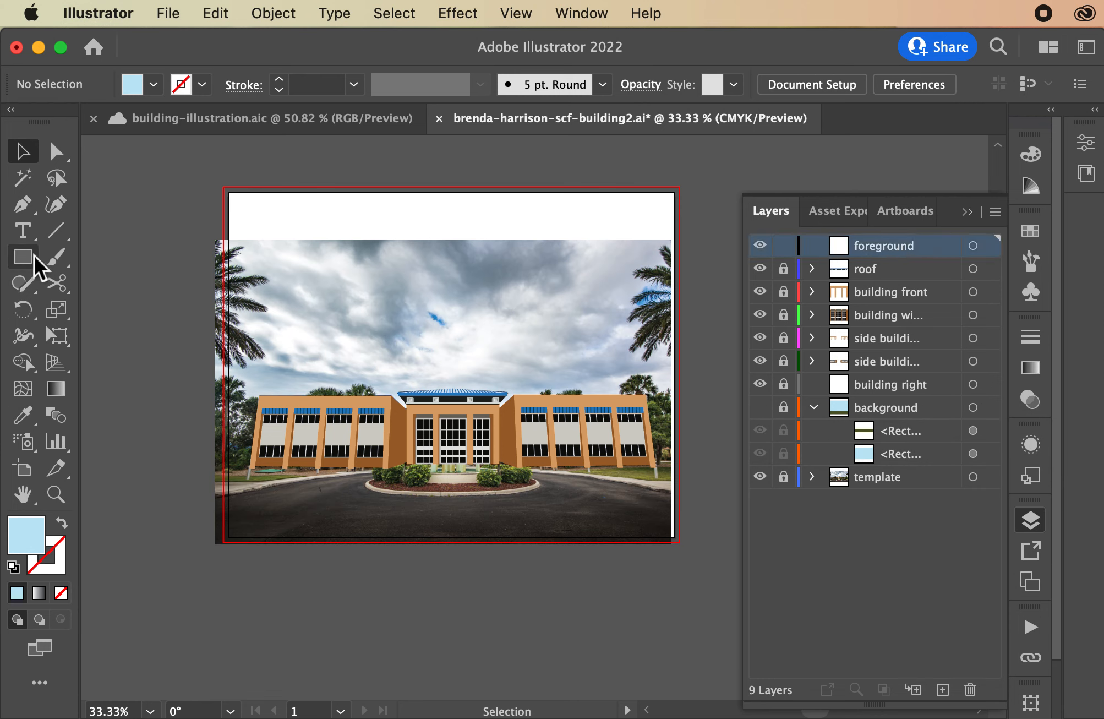
# - Draw a wide ellipse over the photo's driveway, extending past the artboard, and swap its pale blue fill to the stroke
pyautogui.moveTo(22, 257); pyautogui.dragTo(94, 322)
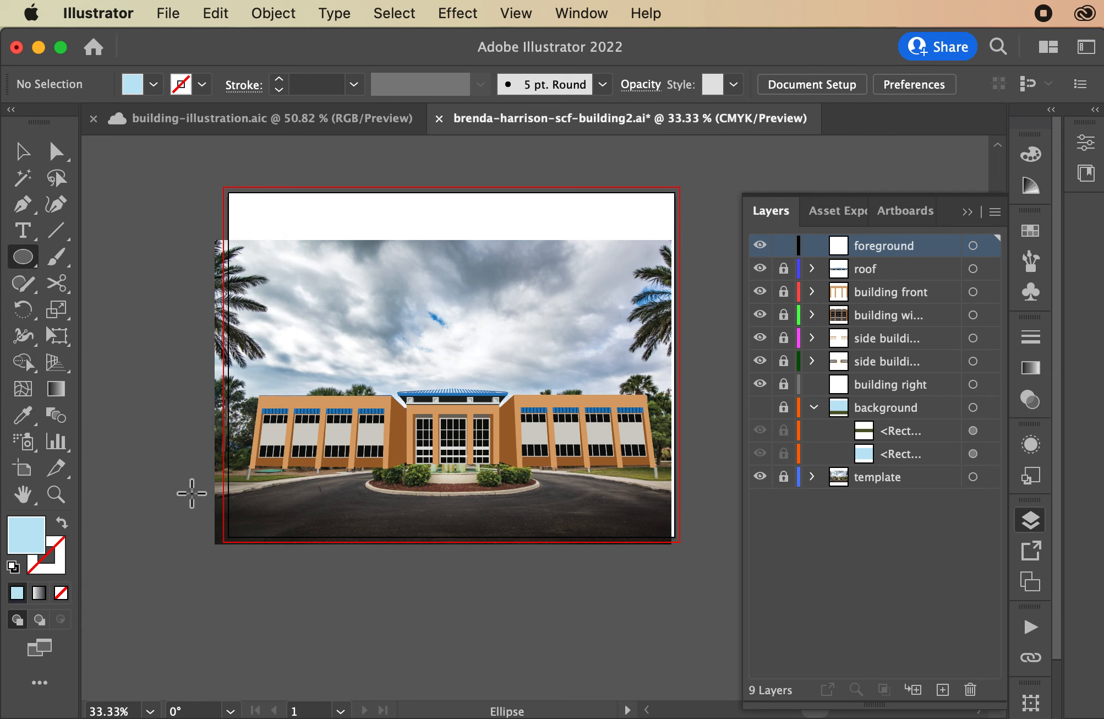
pyautogui.press('super+minus')
pyautogui.moveTo(376, 442)
pyautogui.mouseDown()
pyautogui.moveTo(628, 510)
pyautogui.moveTo(681, 546)
pyautogui.mouseUp()
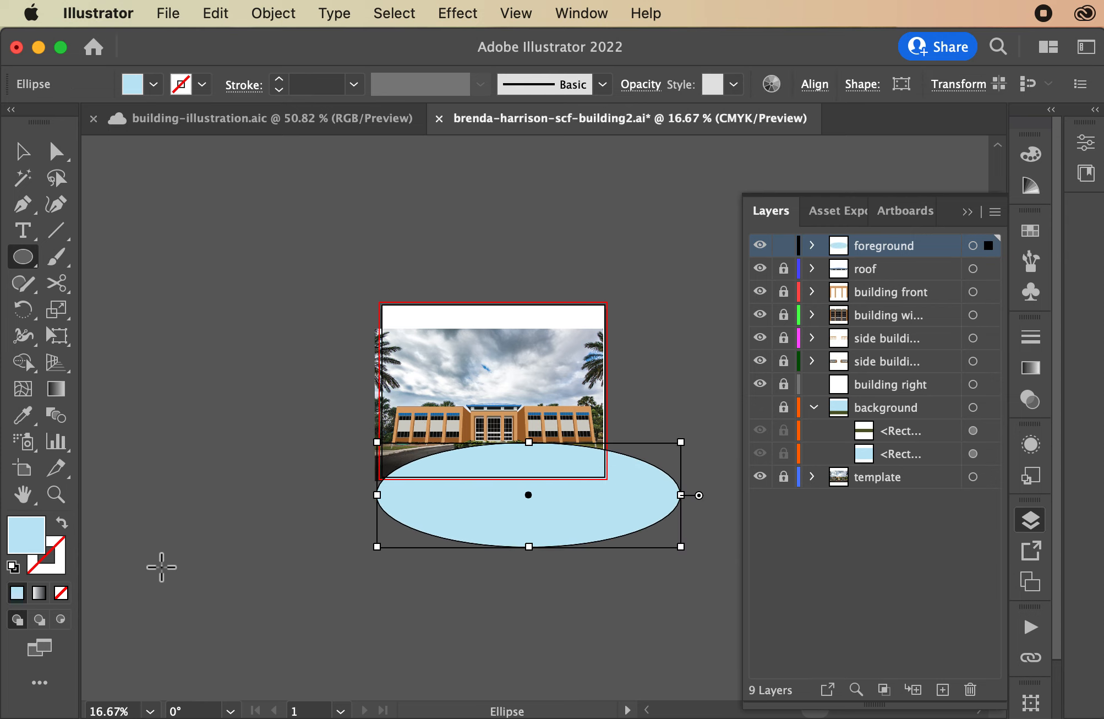
pyautogui.click(62, 523)
pyautogui.click(23, 150)
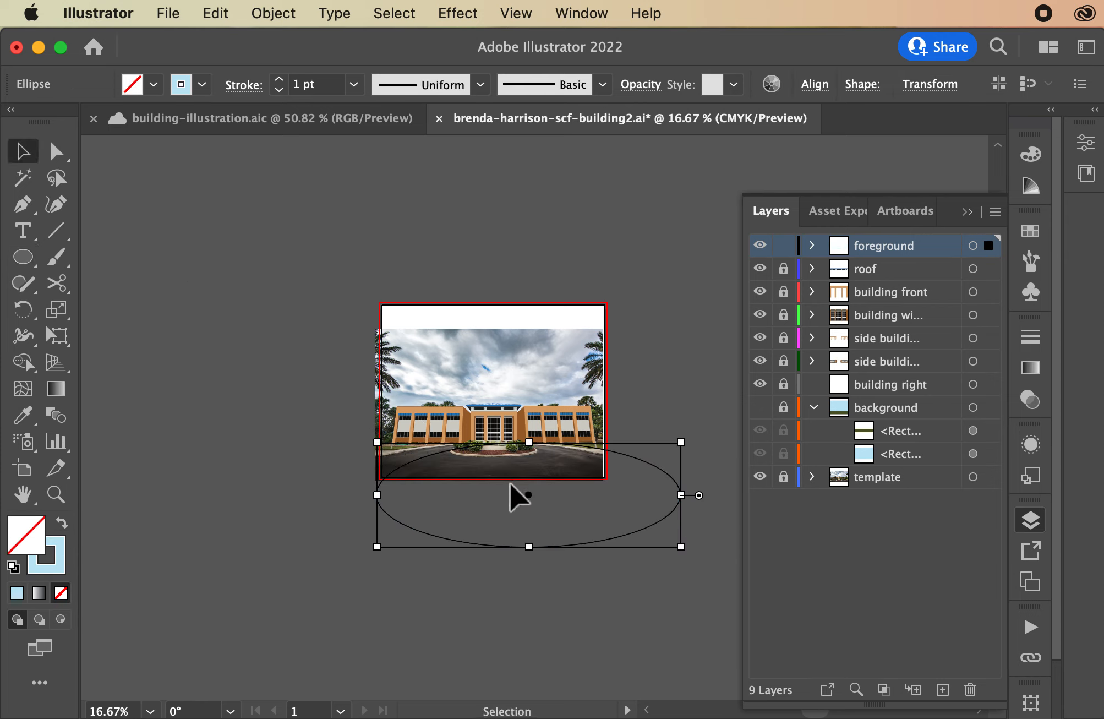
pyautogui.click(589, 533)
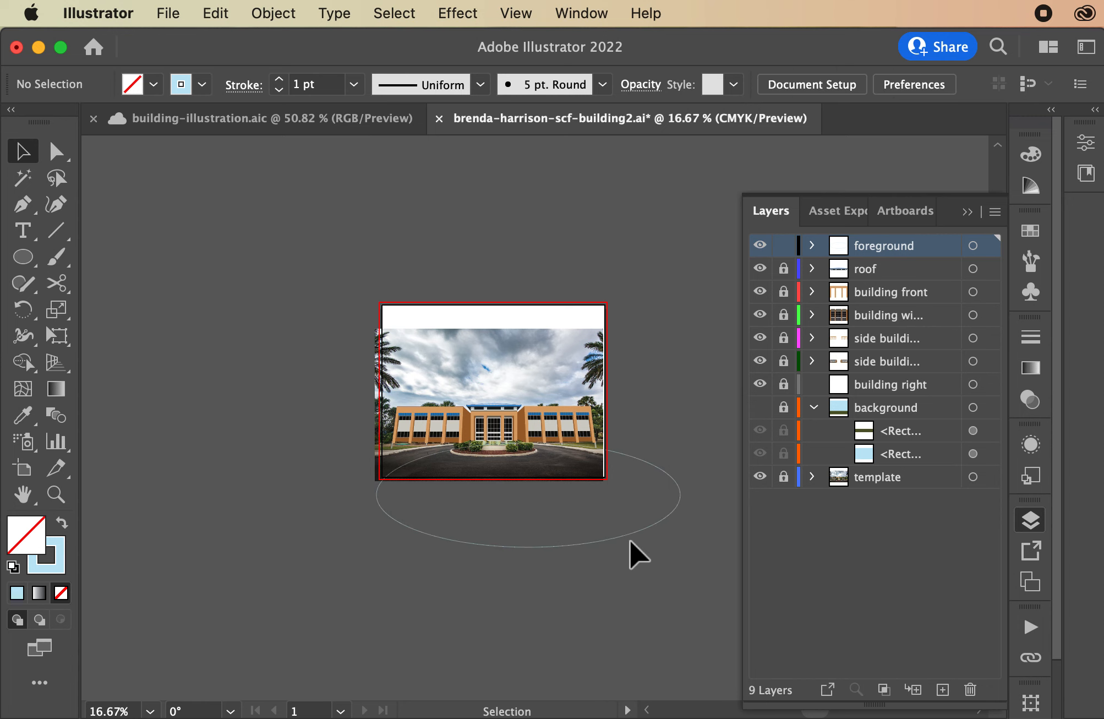
# - Centre the large ellipse on the driveway and reduce its height from the lower edge
pyautogui.press('super+equal')
pyautogui.press('super+equal')
pyautogui.moveTo(716, 488)
pyautogui.mouseDown()
pyautogui.moveTo(630, 491)
pyautogui.moveTo(644, 492)
pyautogui.mouseUp()
pyautogui.moveTo(450, 676); pyautogui.dragTo(450, 626)
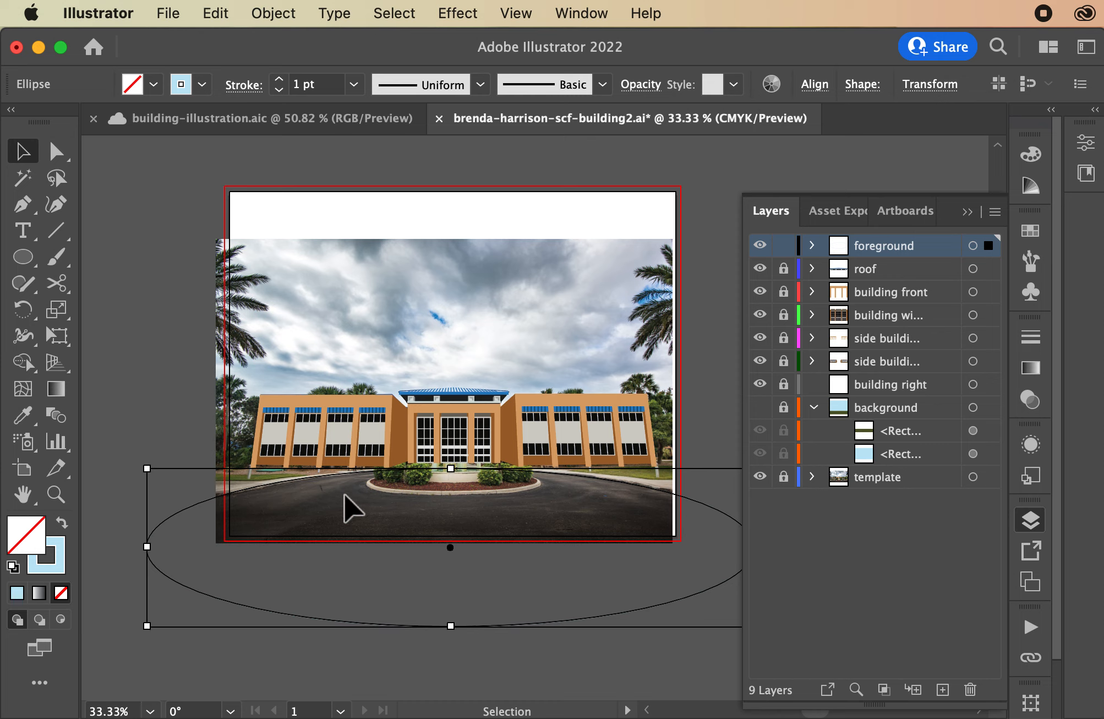
# - Sample the dark asphalt colour from the photo for the driveway ellipse and swap it to the stroke
pyautogui.click(23, 416)
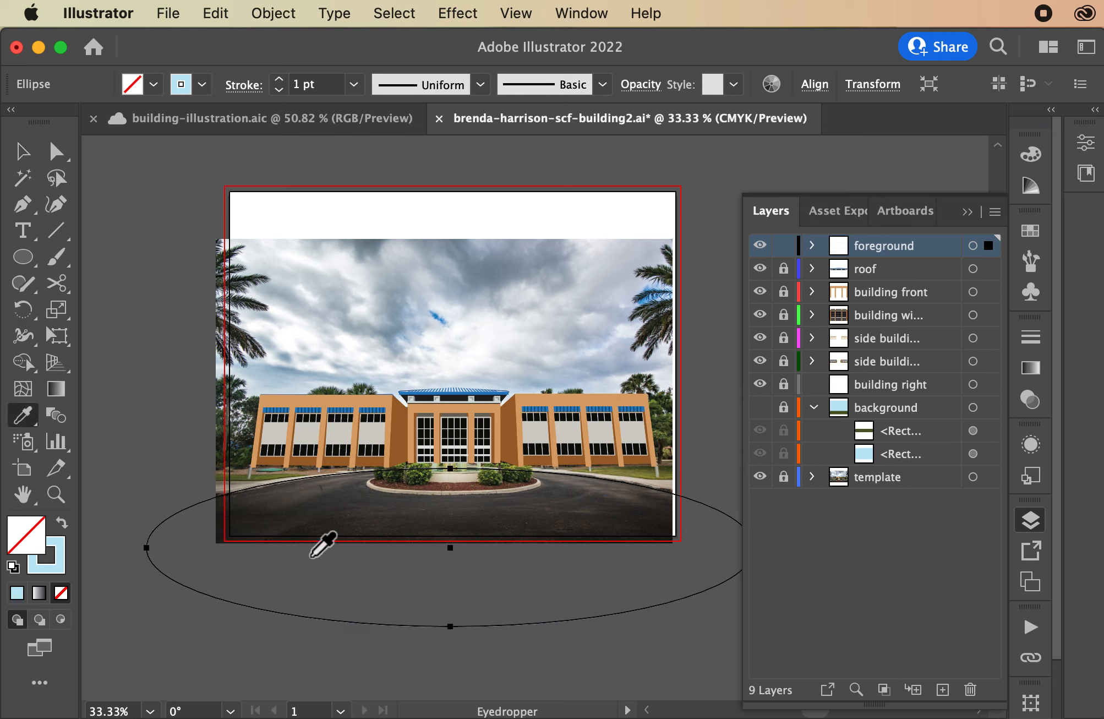
pyautogui.click(307, 510)
pyautogui.press('v')
pyautogui.hotkey('shift', 'x')
# - Draw a flat ellipse following the outer curb of the planted island in front of the entrance
pyautogui.press('super+equal')
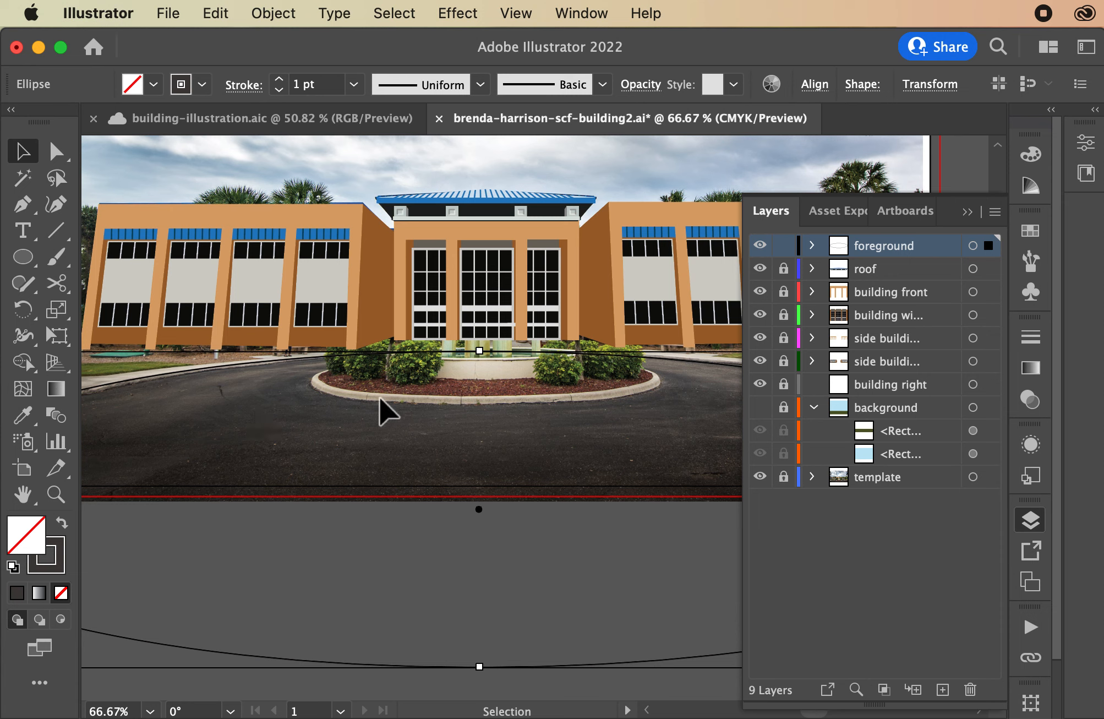
pyautogui.click(29, 266)
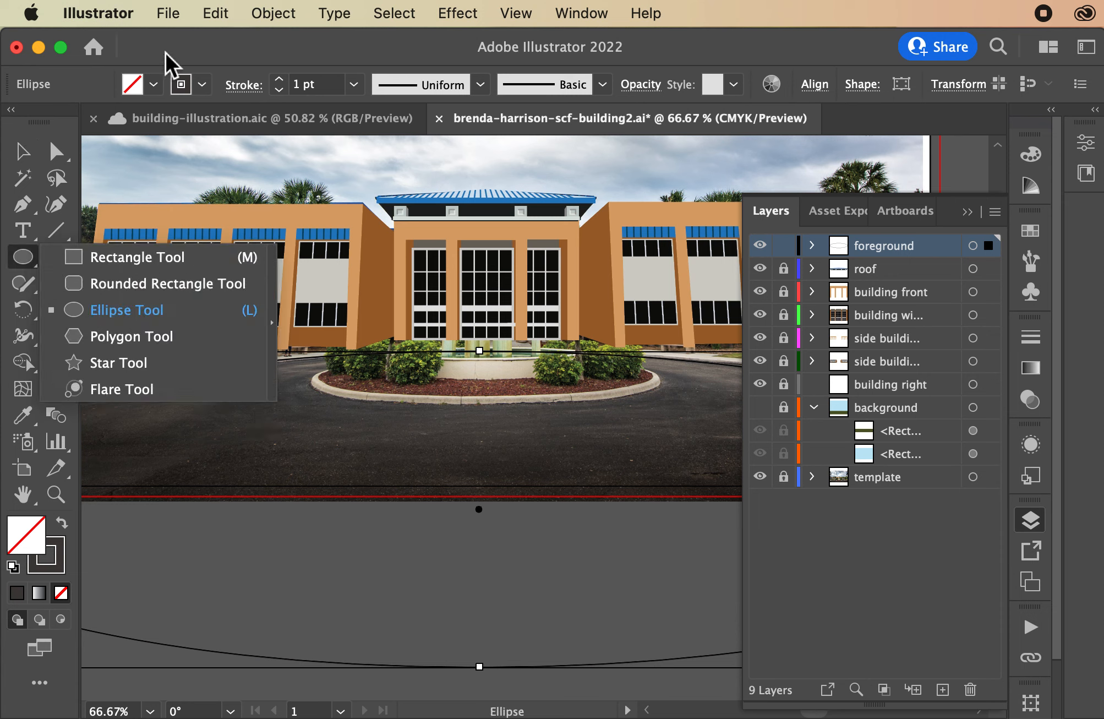
pyautogui.moveTo(311, 356); pyautogui.dragTo(658, 400)
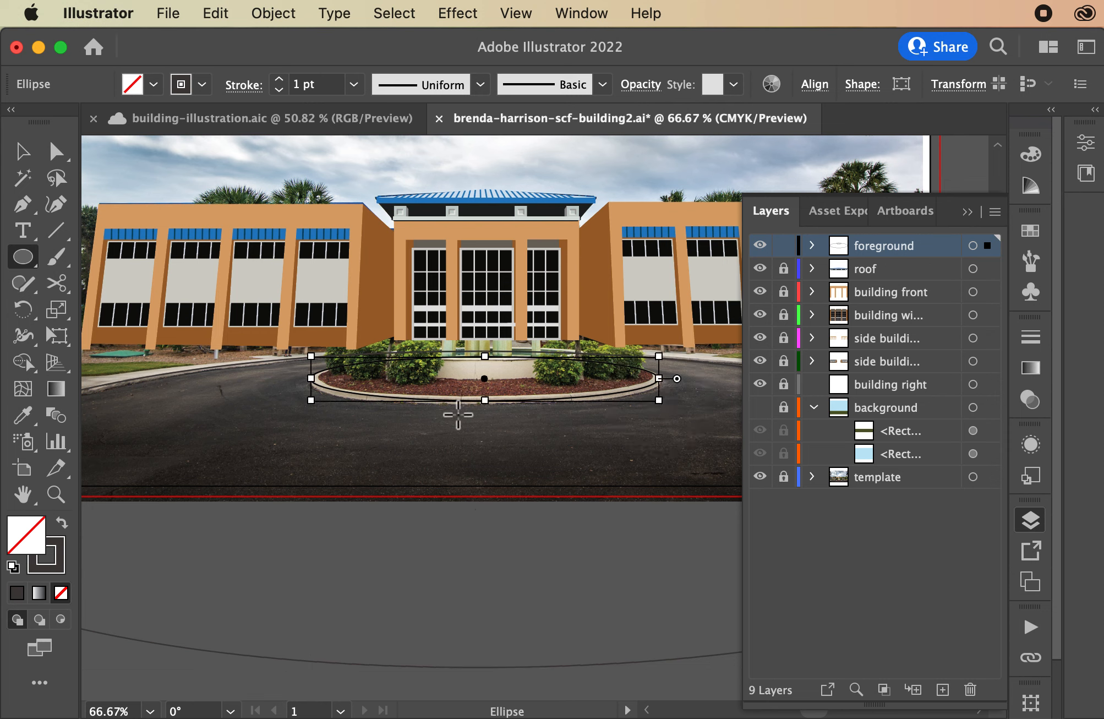
# - Sample the curb's beige from the photo for the island ellipse and swap it to the stroke
pyautogui.click(28, 423)
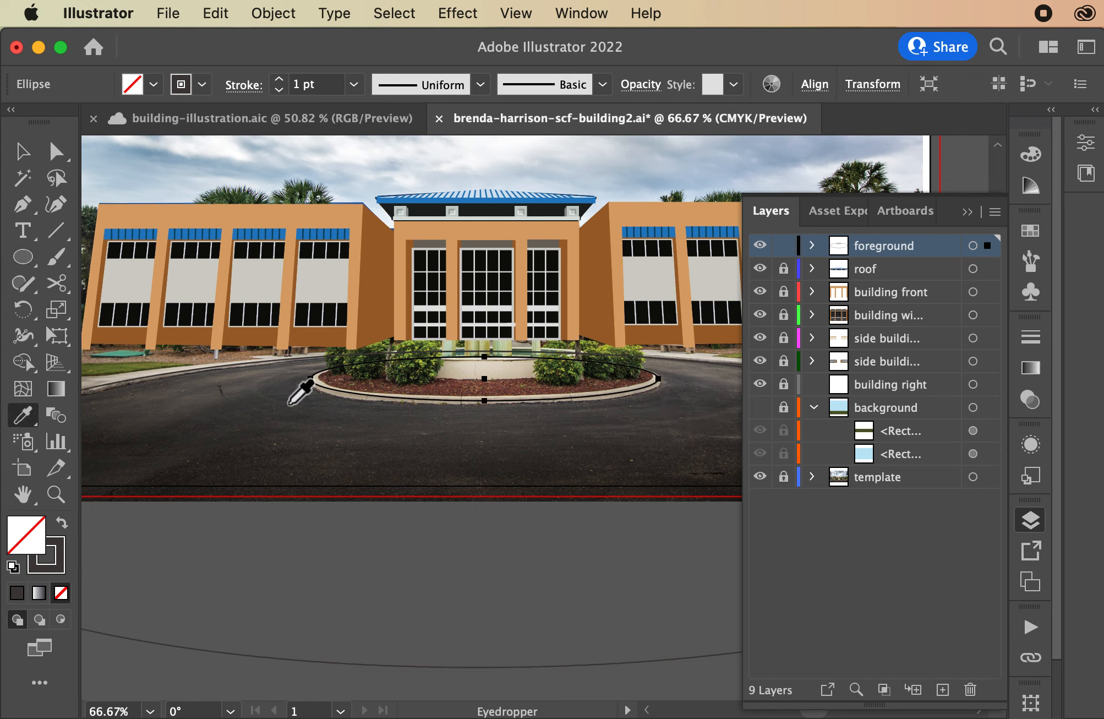
pyautogui.click(317, 389)
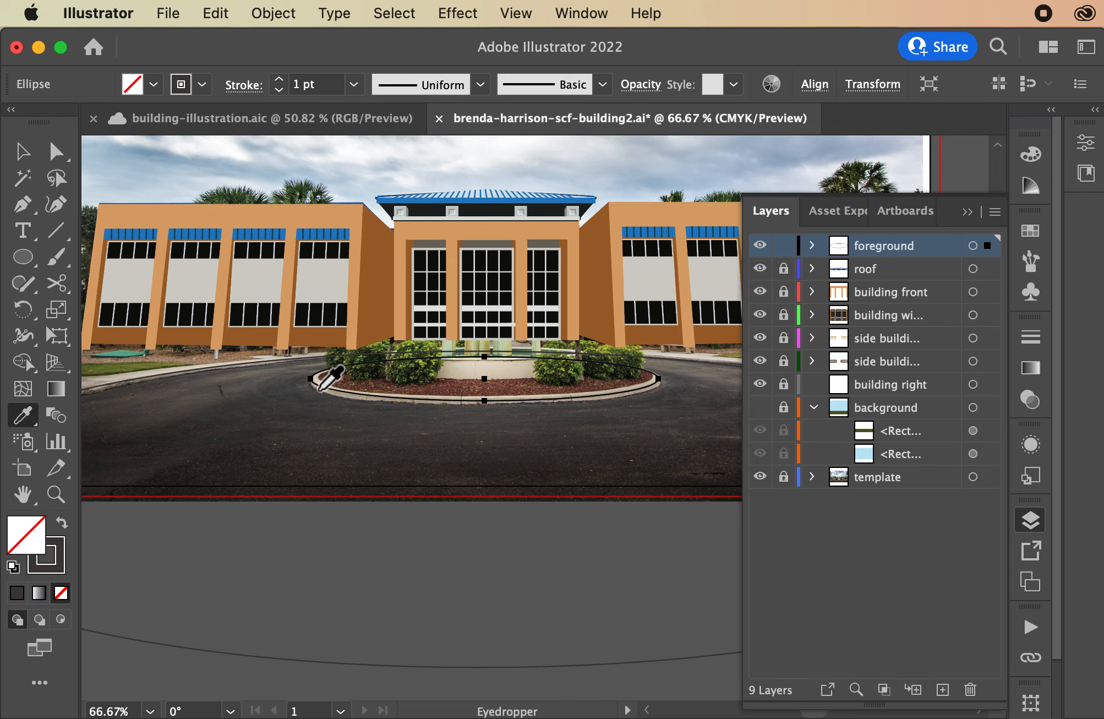
pyautogui.click(326, 399)
pyautogui.click(22, 151)
pyautogui.press('super+equal')
pyautogui.press('super+equal')
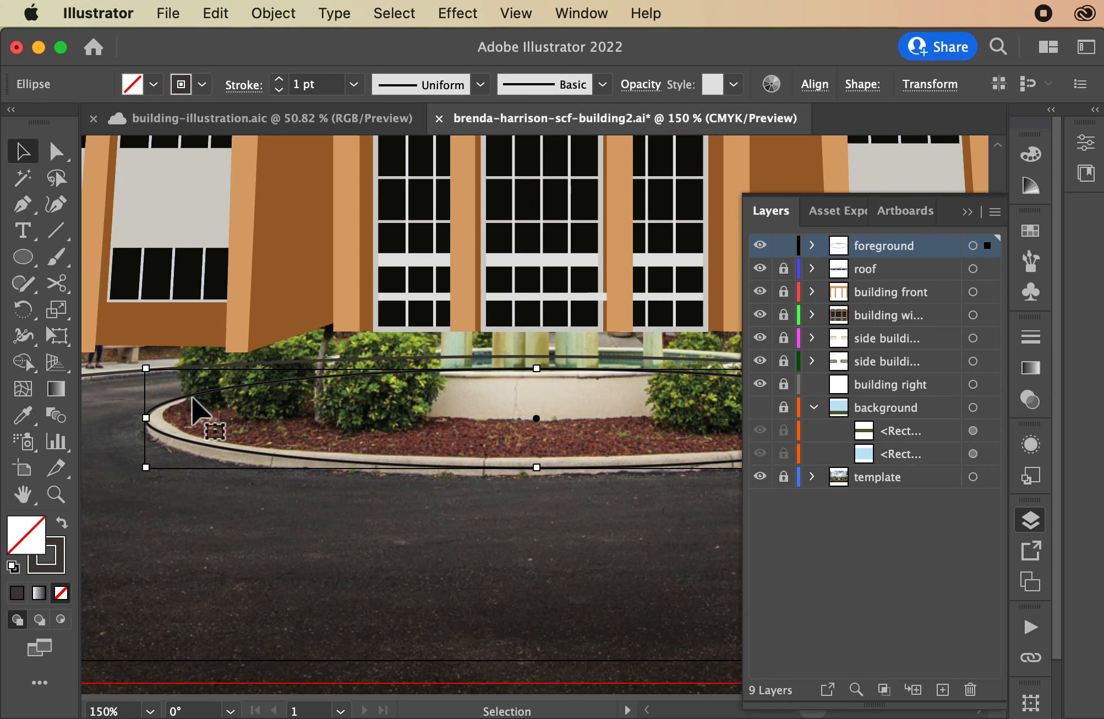
pyautogui.click(25, 442)
pyautogui.click(23, 417)
pyautogui.click(168, 444)
pyautogui.click(62, 523)
pyautogui.click(23, 151)
pyautogui.press('super+minus')
pyautogui.press('super+minus')
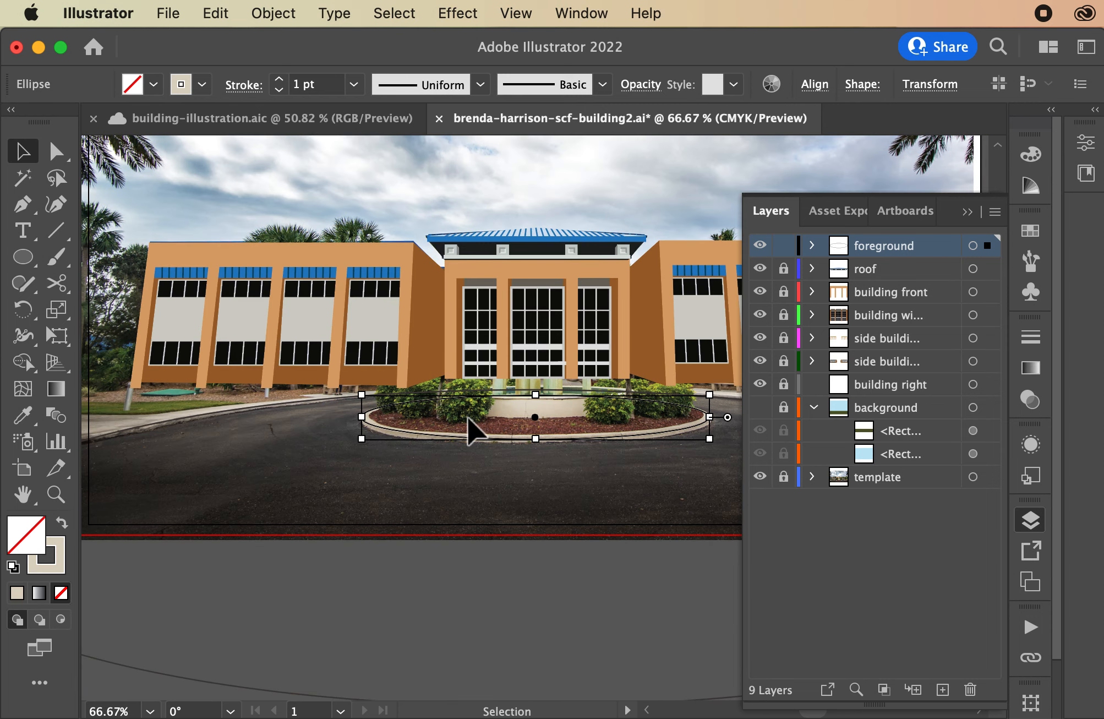
# - Nudge a copy of the island ellipse upward and scale it slightly smaller to fit inside the curb
pyautogui.press('Up')
pyautogui.press('Up')
pyautogui.press('Up')
pyautogui.press('Up')
pyautogui.press('Up')
pyautogui.press('Up')
pyautogui.press('Up')
pyautogui.press('Up')
pyautogui.press('Up')
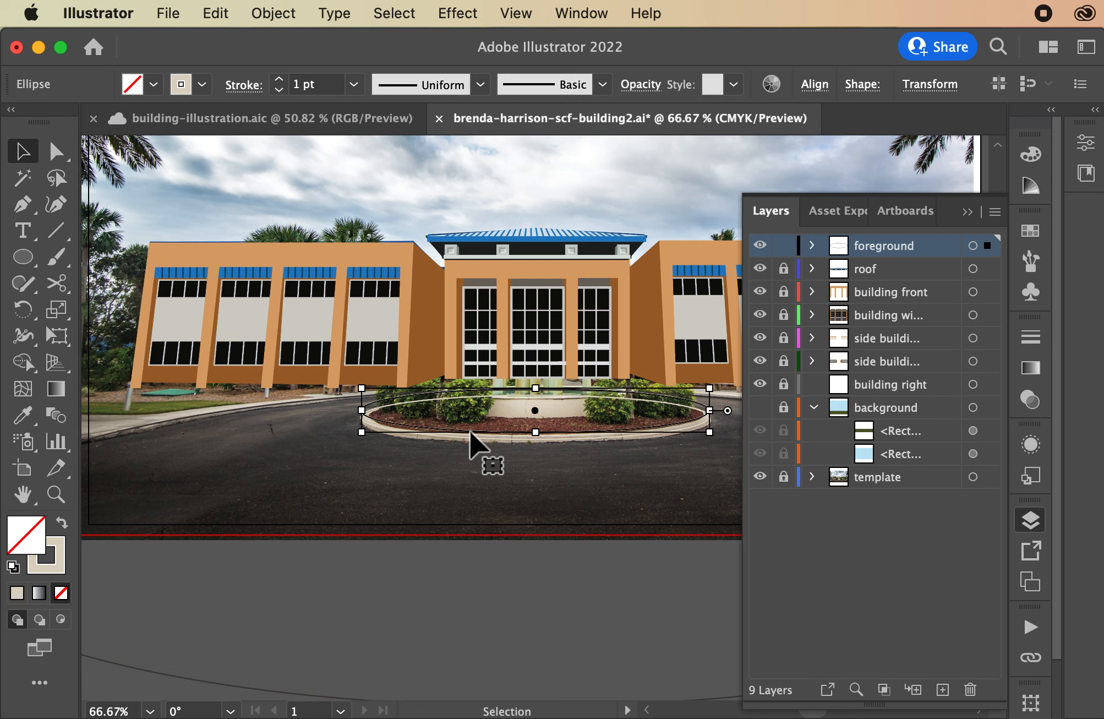
pyautogui.press('Up')
pyautogui.press('Up')
pyautogui.press('Up')
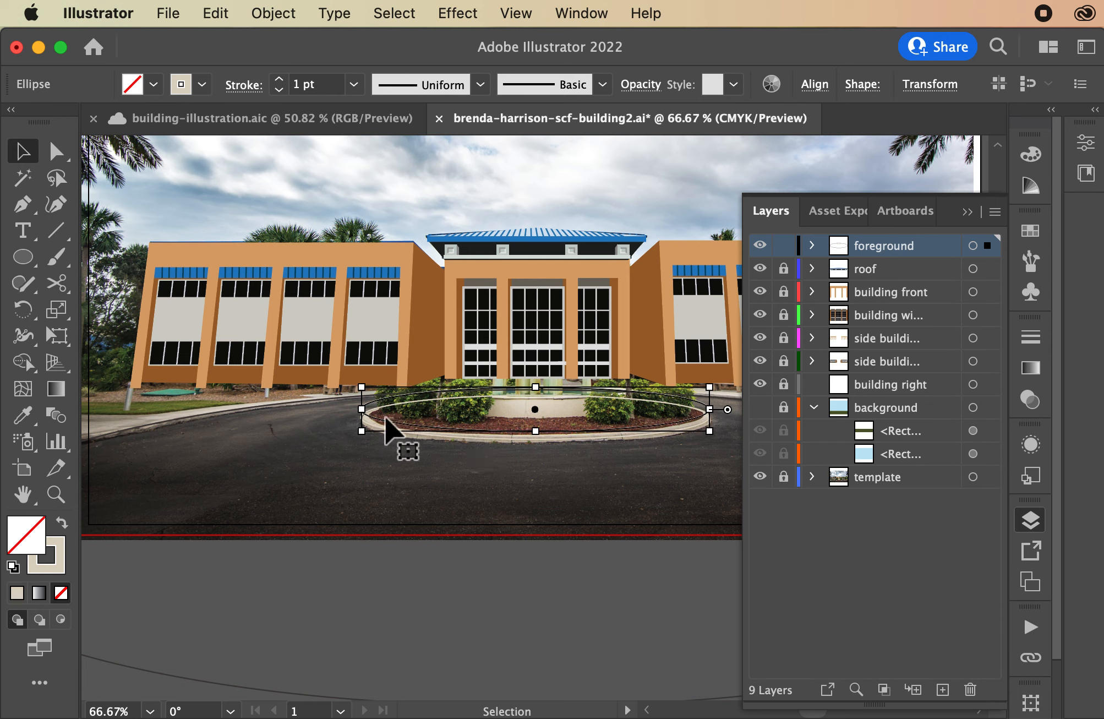
pyautogui.moveTo(362, 430); pyautogui.dragTo(380, 428)
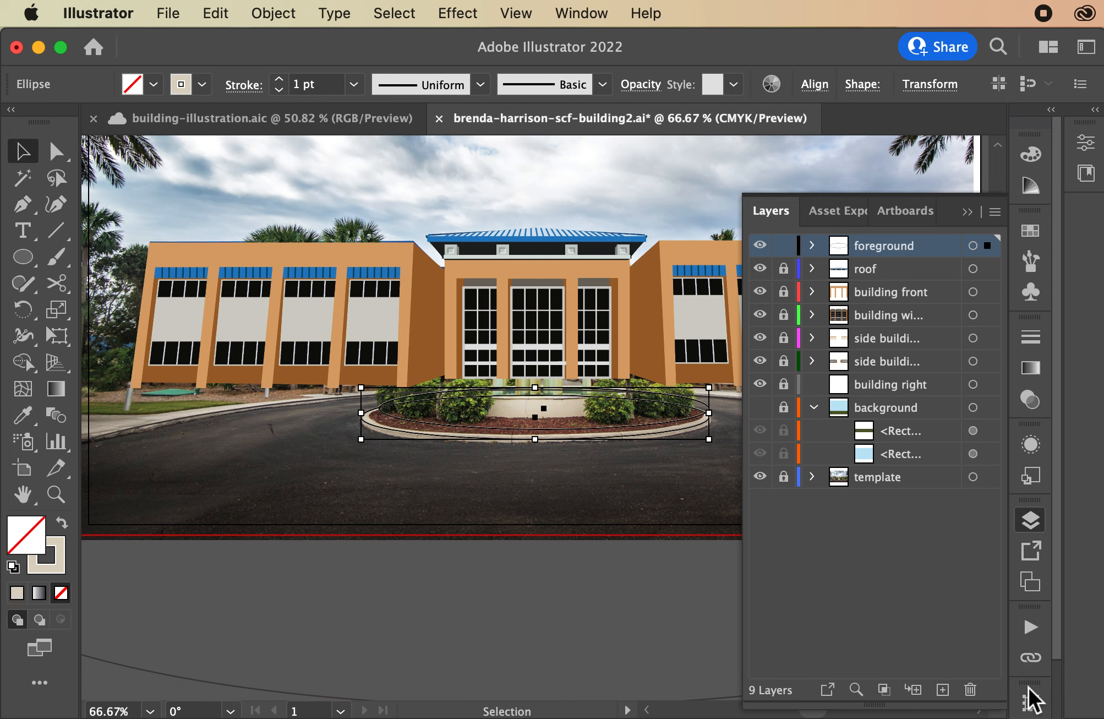
# - Centre the two island ellipses horizontally on each other and nudge them left back onto the photo's curb
pyautogui.scroll(-3, 1056, 660)
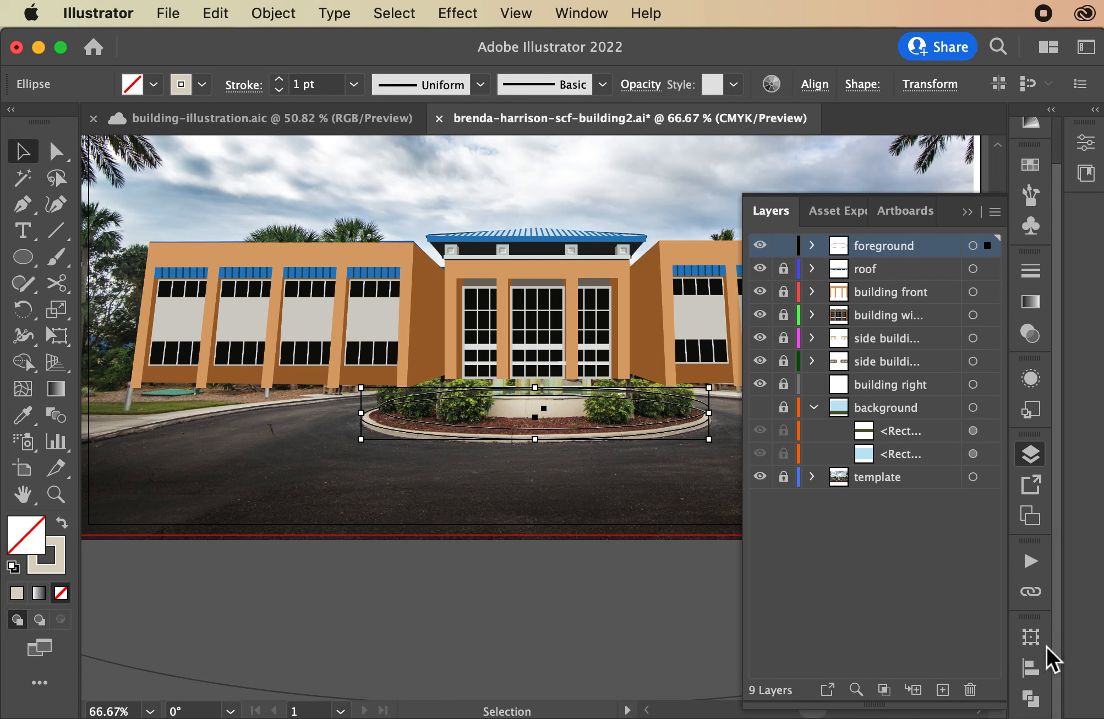
pyautogui.click(1030, 670)
pyautogui.click(797, 563)
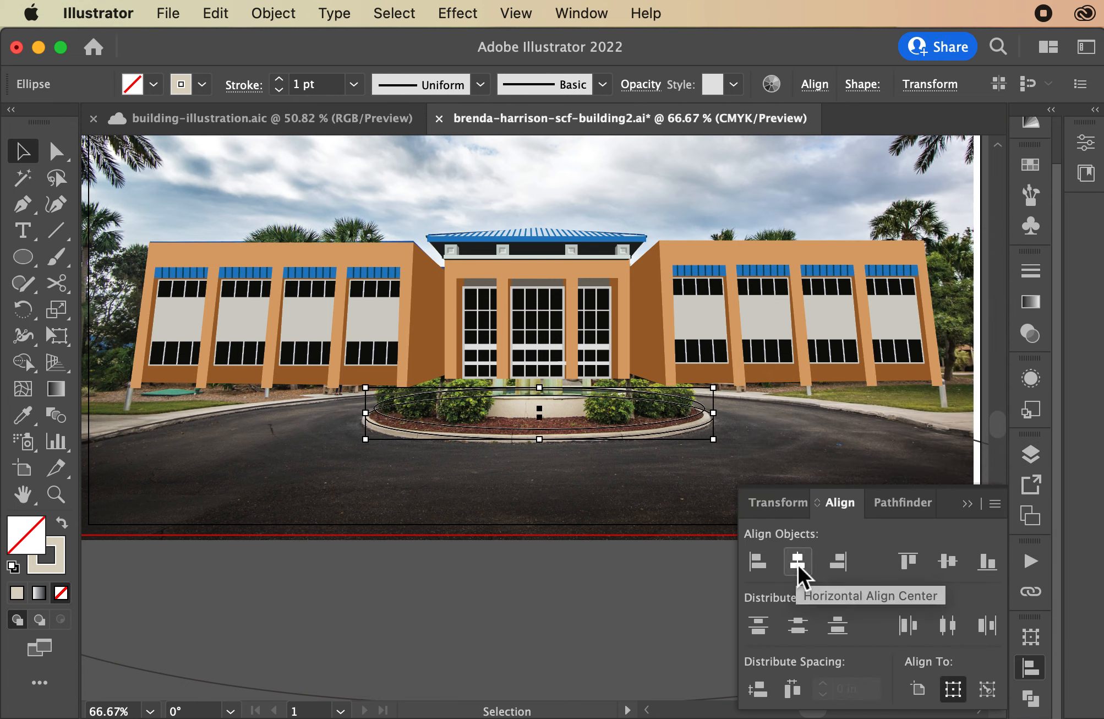
pyautogui.press('Left')
pyautogui.press('Left')
pyautogui.press('Left')
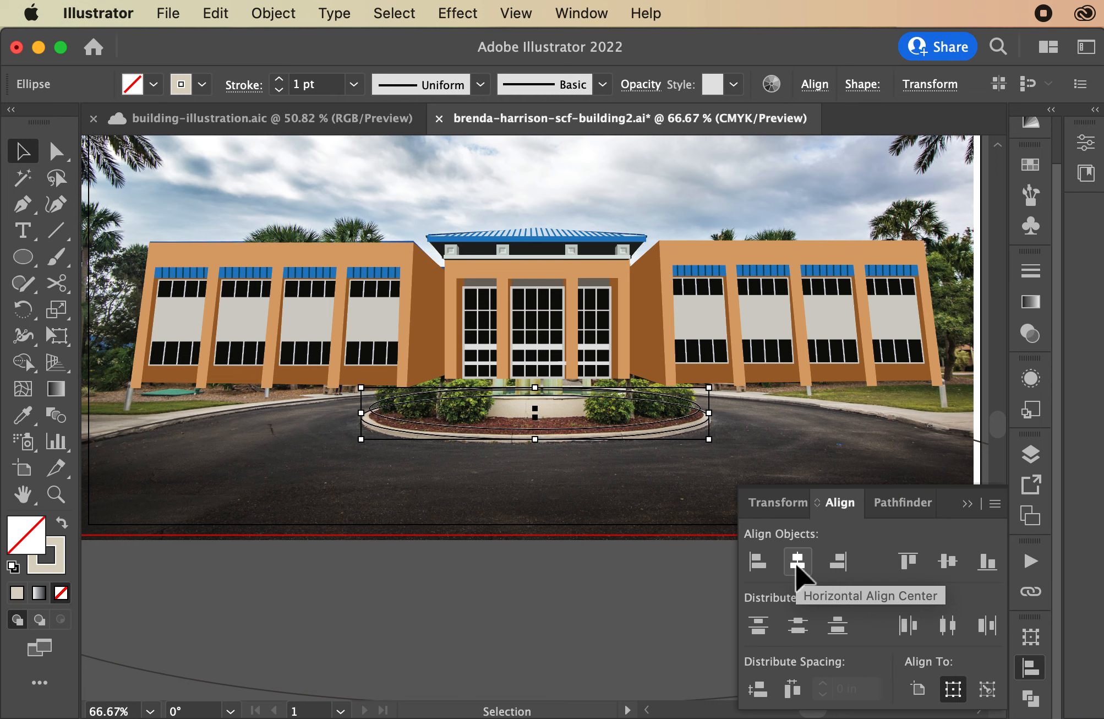
pyautogui.click(567, 463)
# - Show the background layer again and fill the inner island ellipse with the ground's green, brightened to 727F24
pyautogui.click(550, 429)
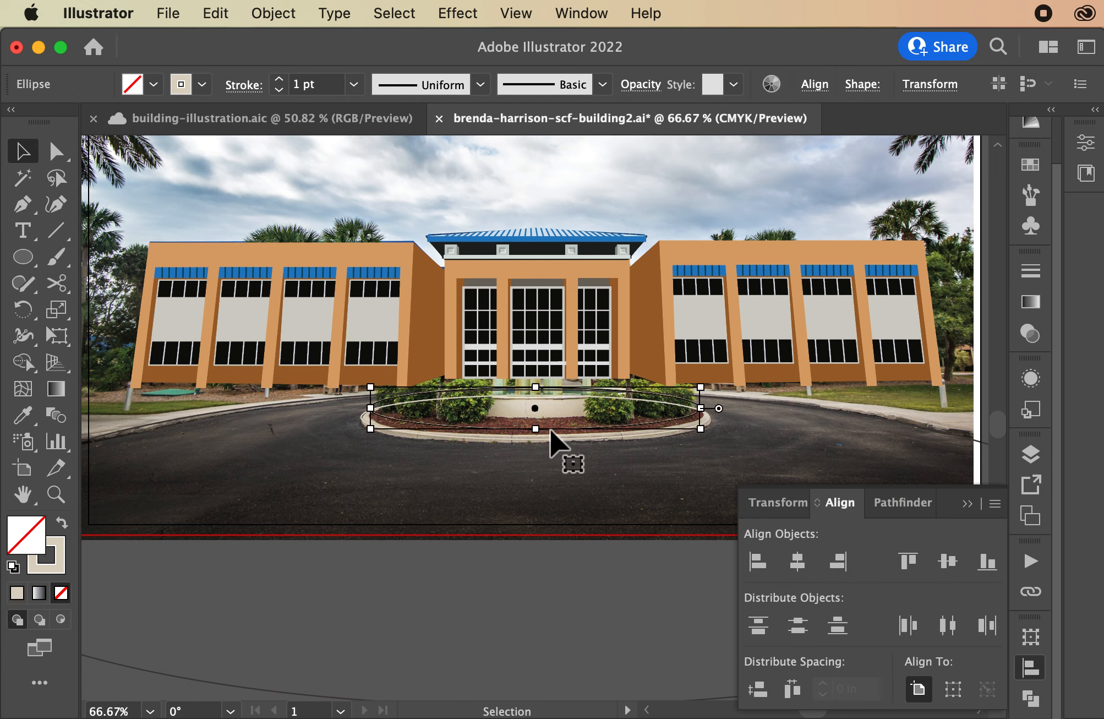
pyautogui.click(23, 415)
pyautogui.click(1030, 454)
pyautogui.click(759, 407)
pyautogui.click(114, 532)
pyautogui.doubleClick(24, 531)
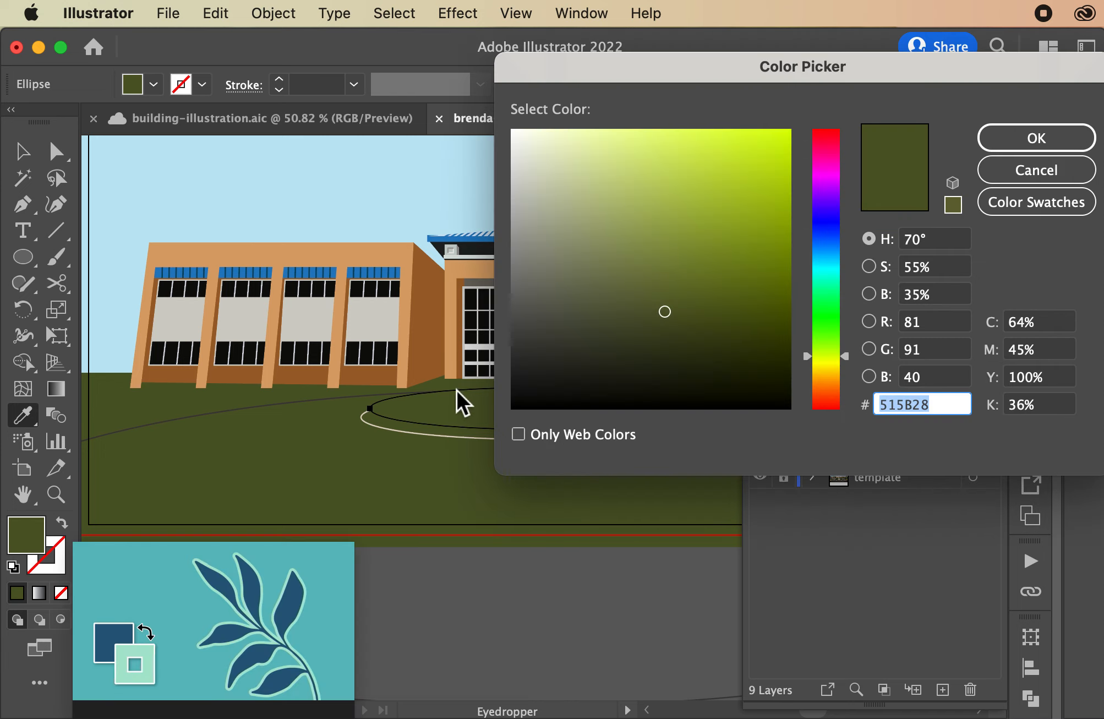
pyautogui.moveTo(676, 285); pyautogui.dragTo(713, 270)
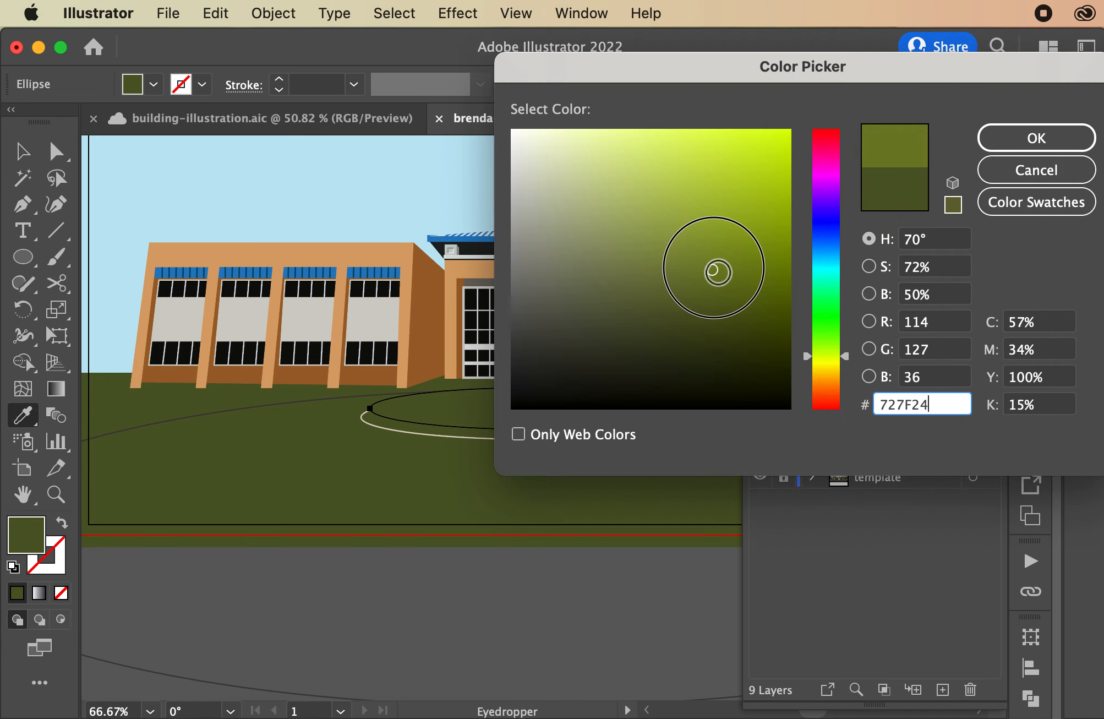
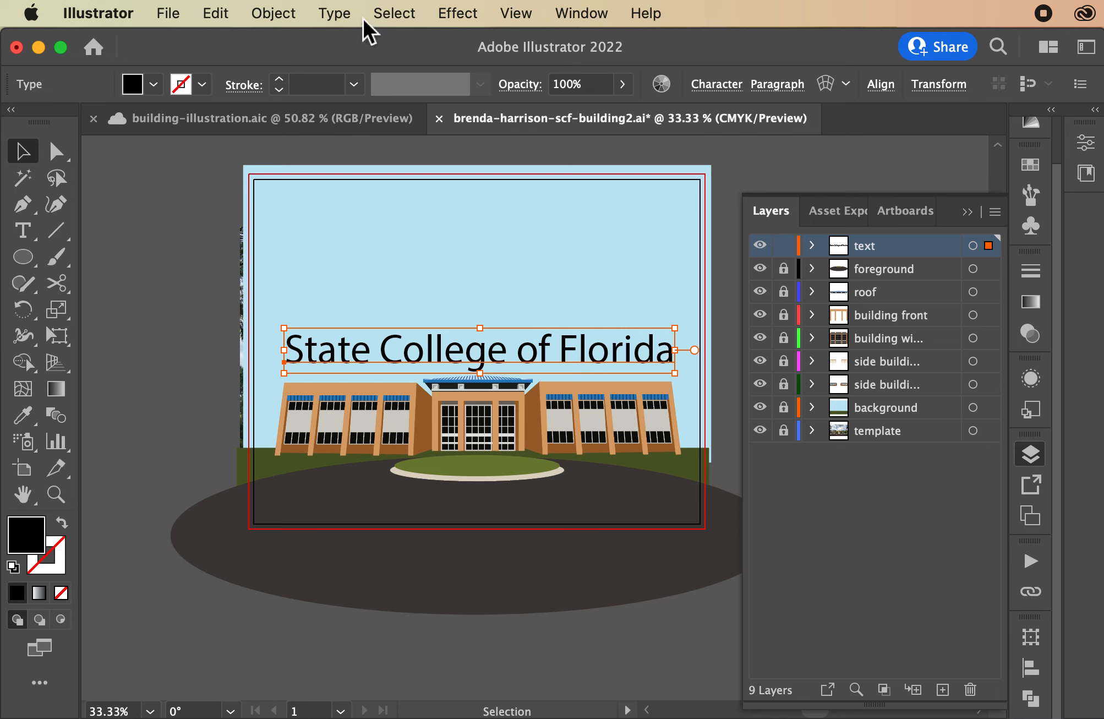
# - Convert the "State College of Florida" title to uppercase
pyautogui.click(345, 15)
pyautogui.moveTo(354, 374)
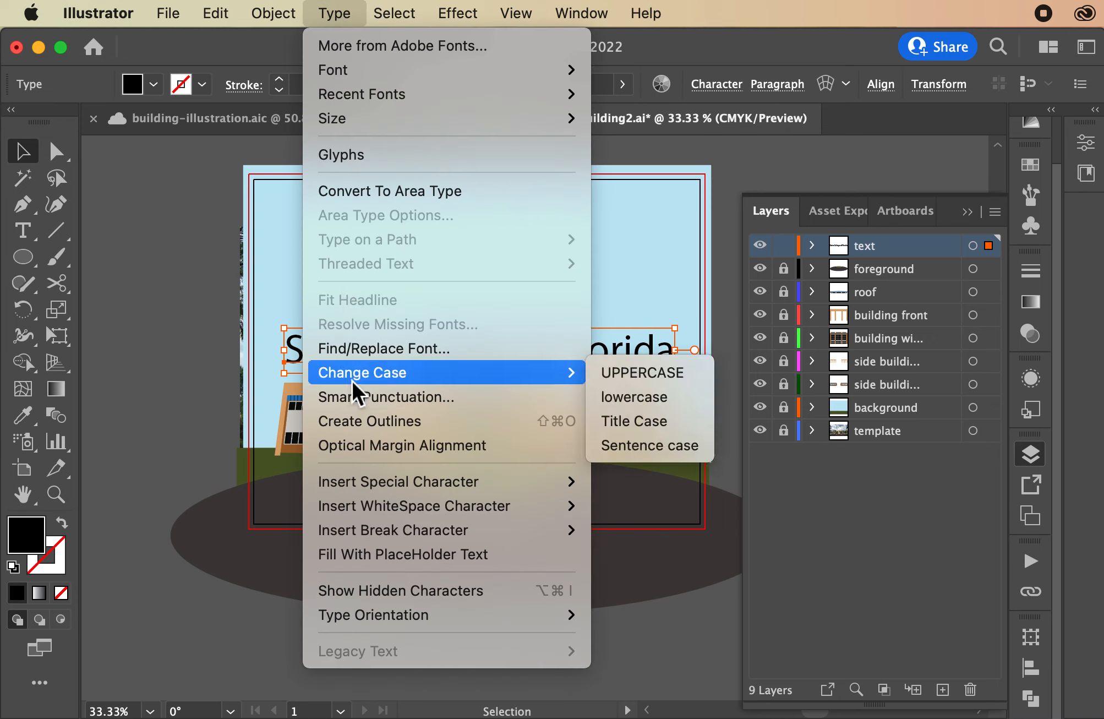
pyautogui.click(611, 373)
pyautogui.scroll(-2, 687, 379)
pyautogui.hscroll(3, 688, 380)
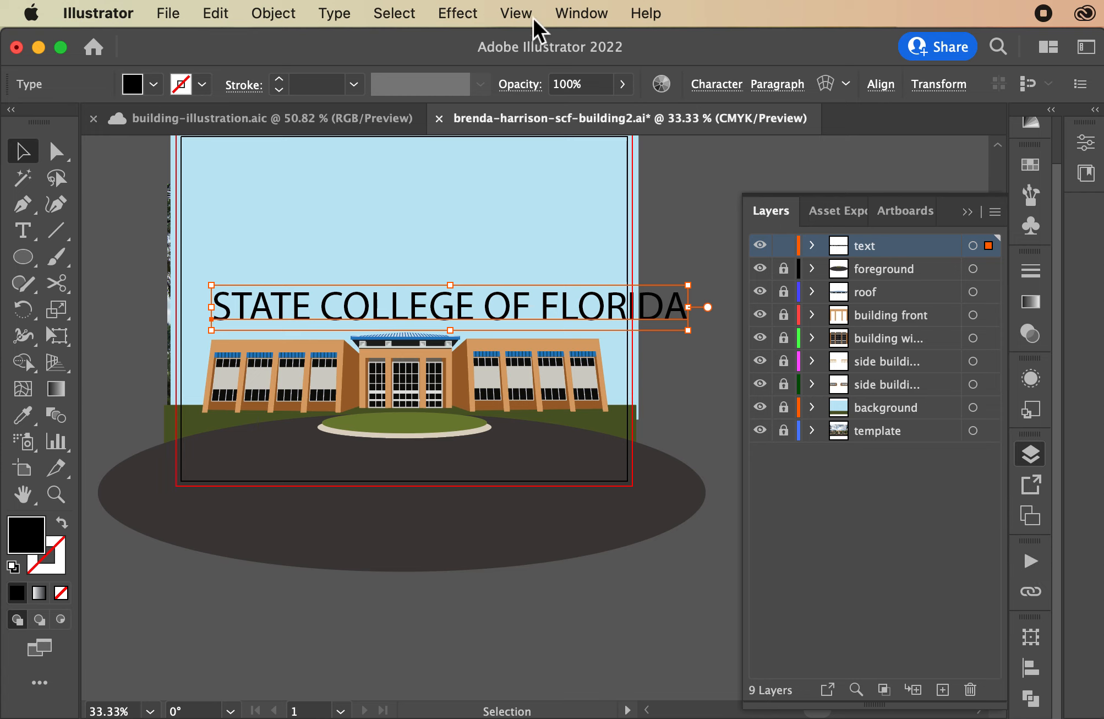
# - Show the character formatting controls and dock them with the collapsed ones at the workspace's edge
pyautogui.click(577, 13)
pyautogui.scroll(-5, 625, 636)
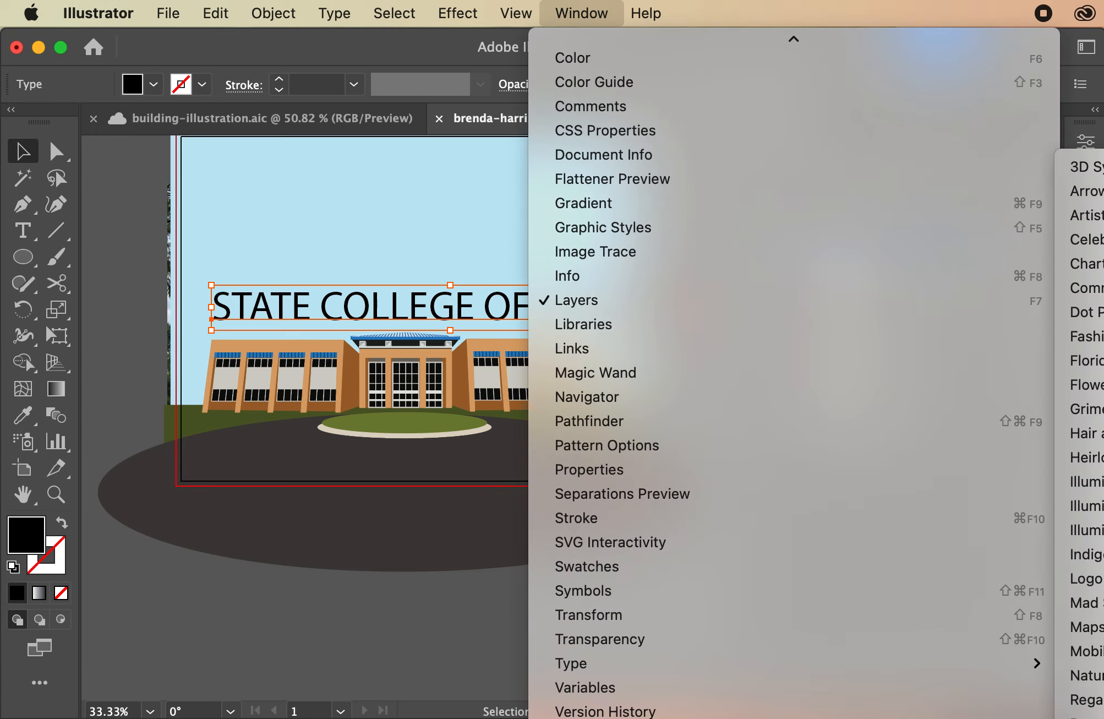
pyautogui.moveTo(675, 669)
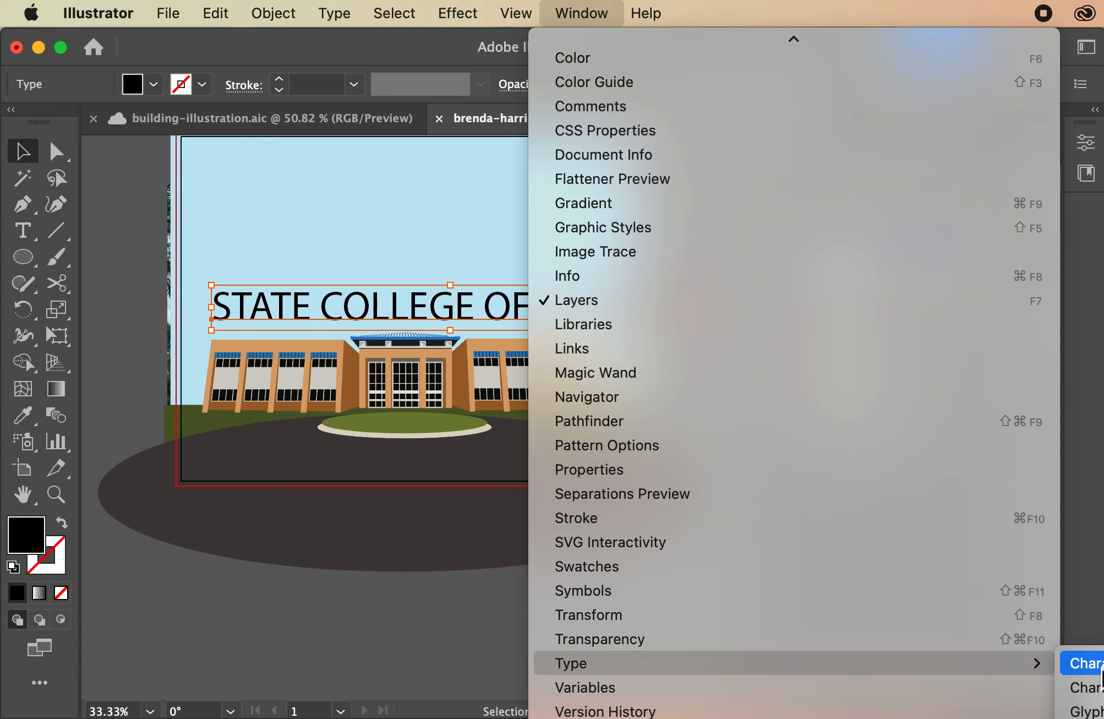
pyautogui.click(1092, 665)
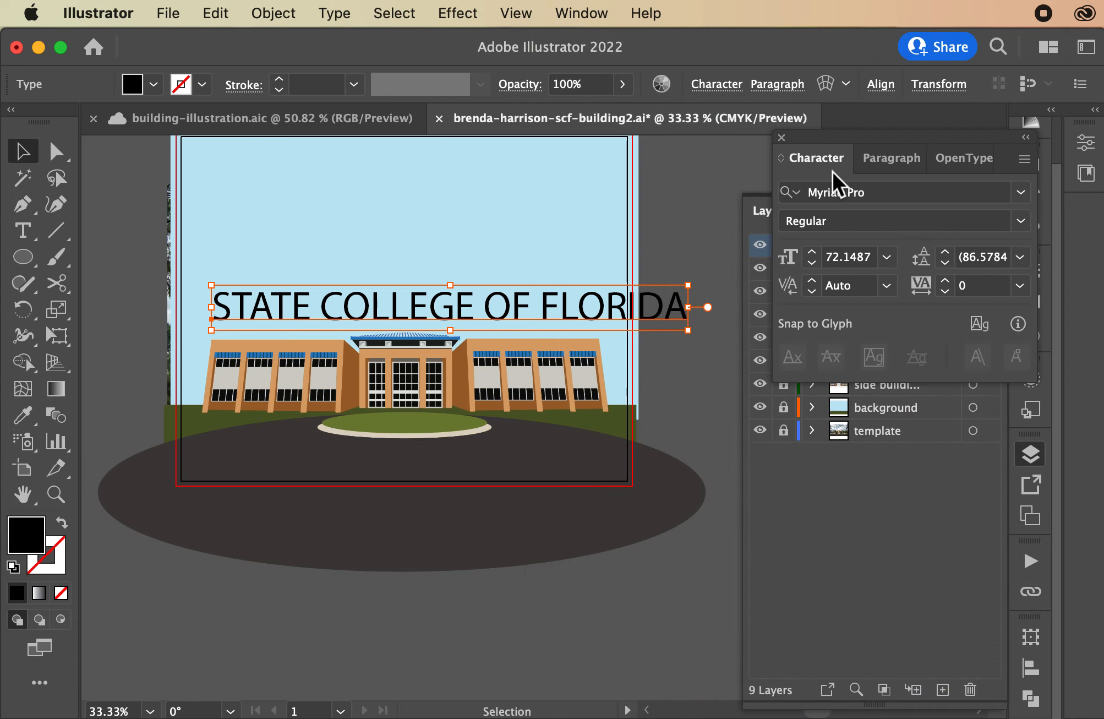
pyautogui.moveTo(924, 153); pyautogui.dragTo(1086, 212)
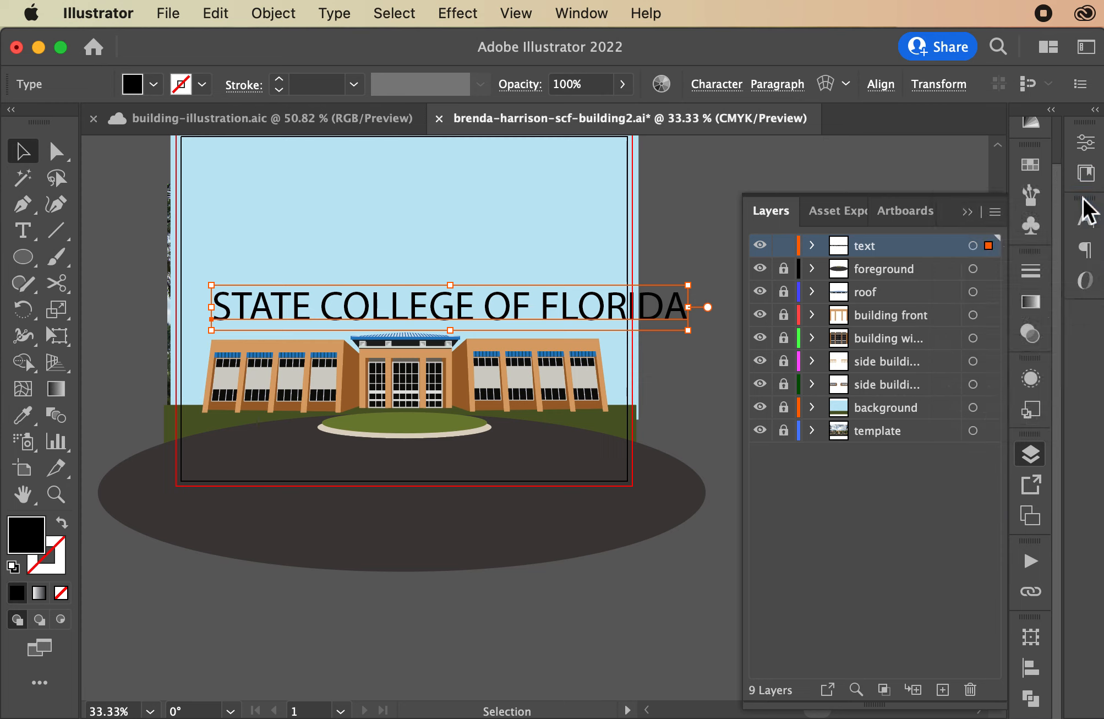
# - Change the "STATE COLLEGE OF FLORIDA" title's font to Arial Black
pyautogui.click(1086, 217)
pyautogui.click(1036, 248)
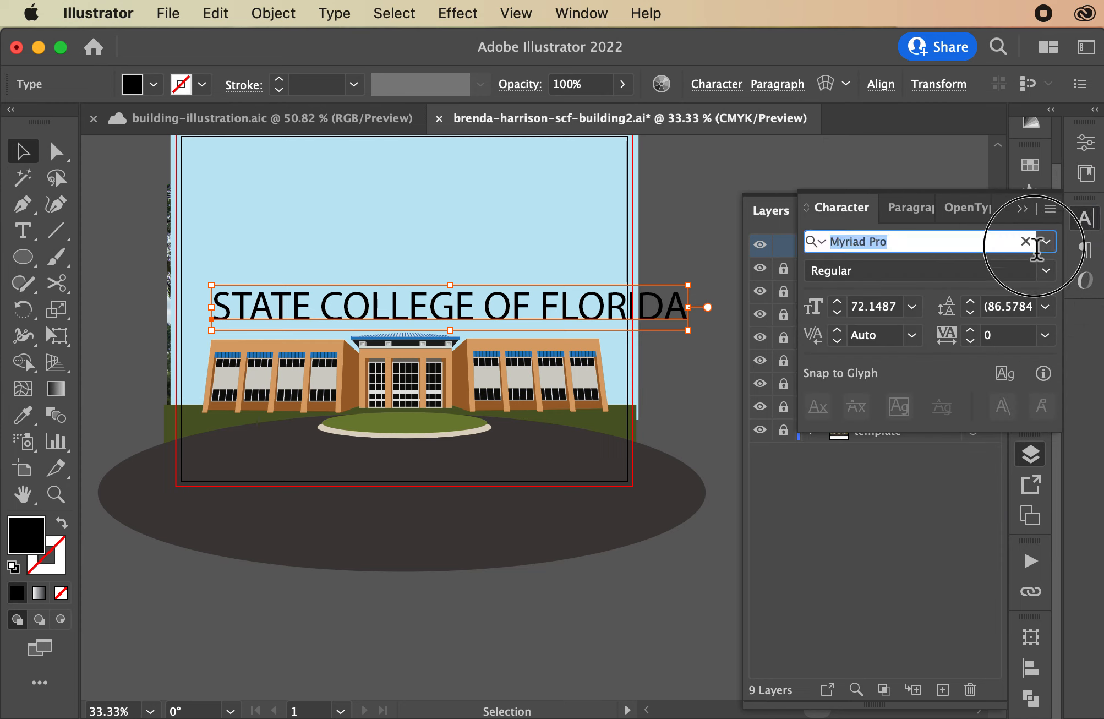
pyautogui.click(1052, 245)
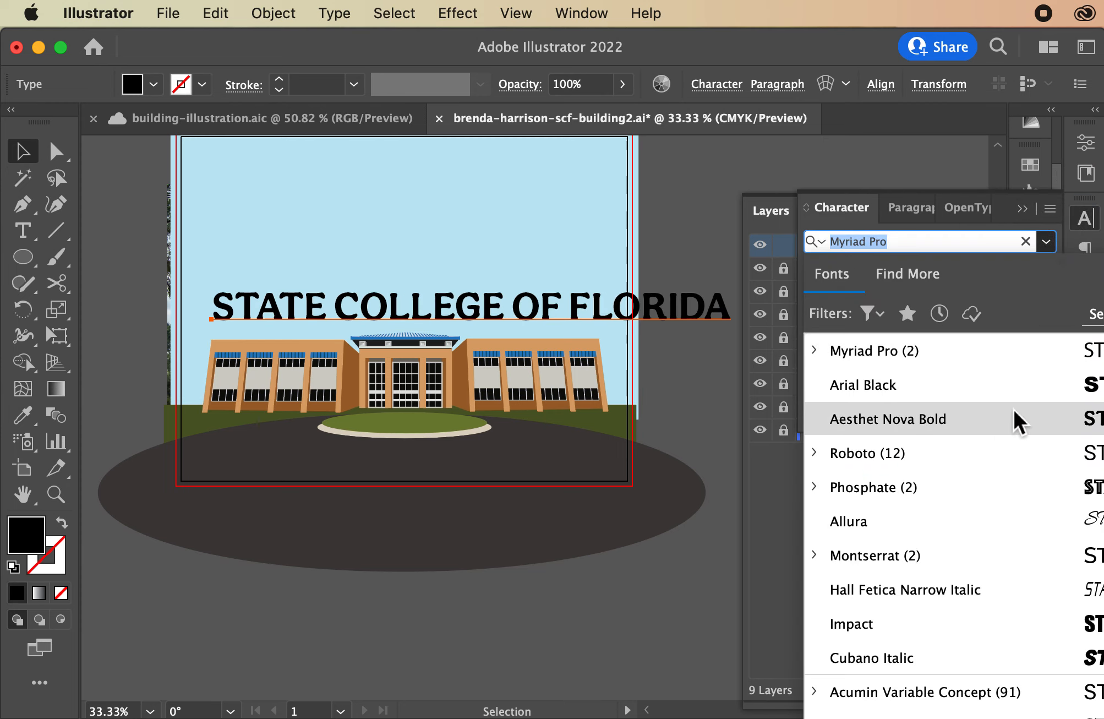
pyautogui.click(1003, 392)
# - Reduce the title's font size to 43 pt so it fits within the artboard
pyautogui.click(837, 312)
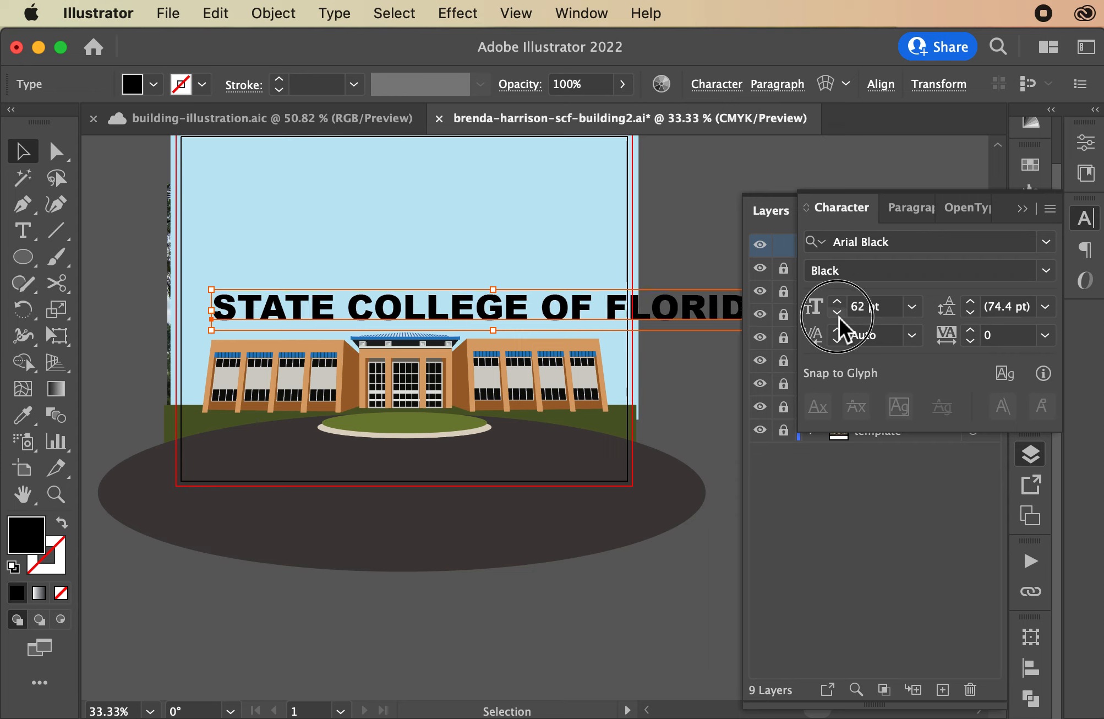
pyautogui.click(837, 312)
pyautogui.click(836, 312)
pyautogui.click(837, 312)
pyautogui.click(836, 312)
pyautogui.click(837, 312)
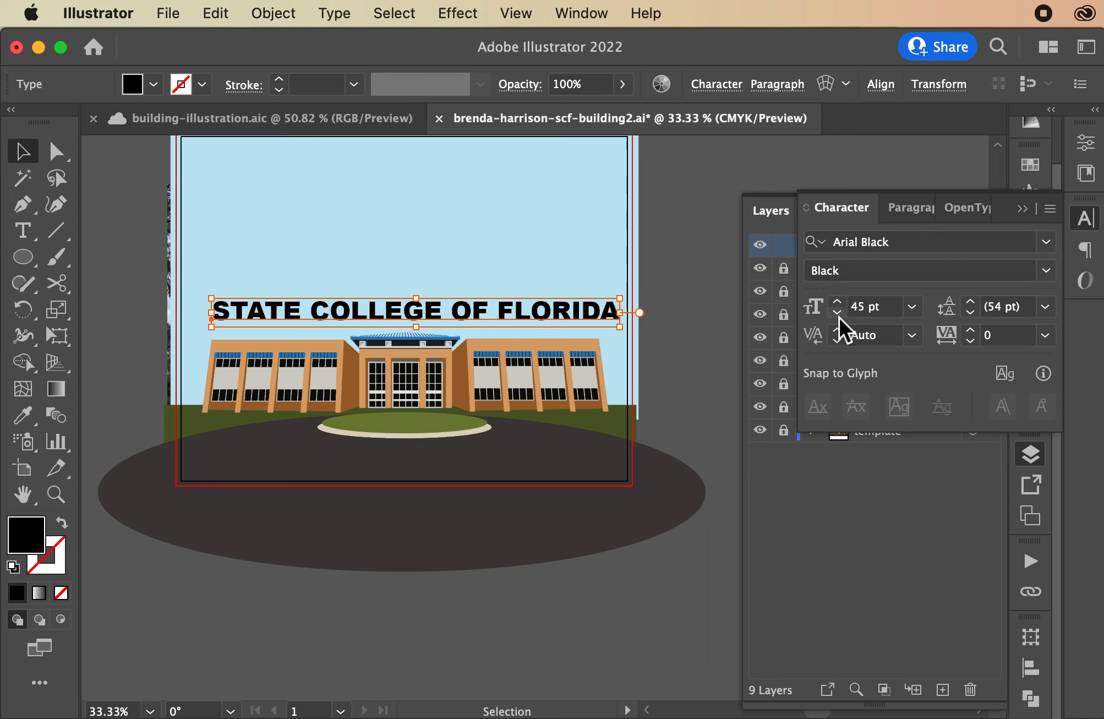
pyautogui.click(837, 312)
pyautogui.click(836, 312)
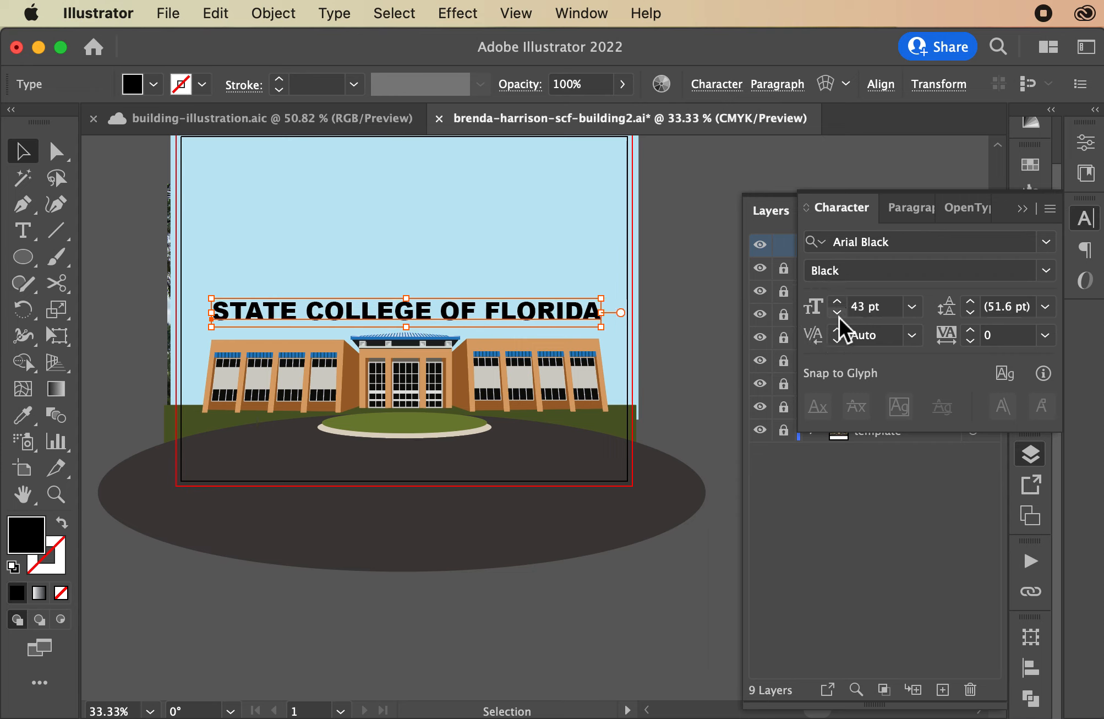
# - Move the title straight up into the sky, leaving room for another text line above the building
pyautogui.hotkey('shift', 'Up')
pyautogui.hotkey('shift', 'Up')
pyautogui.hotkey('shift', 'Up')
pyautogui.hotkey('shift', 'Up')
pyautogui.hotkey('shift', 'Up')
pyautogui.hotkey('shift', 'Up')
pyautogui.hotkey('shift', 'Up')
pyautogui.hotkey('shift', 'Up')
pyautogui.hotkey('shift', 'Up')
pyautogui.hotkey('shift', 'Up')
pyautogui.hotkey('shift', 'Up')
pyautogui.hotkey('shift', 'Up')
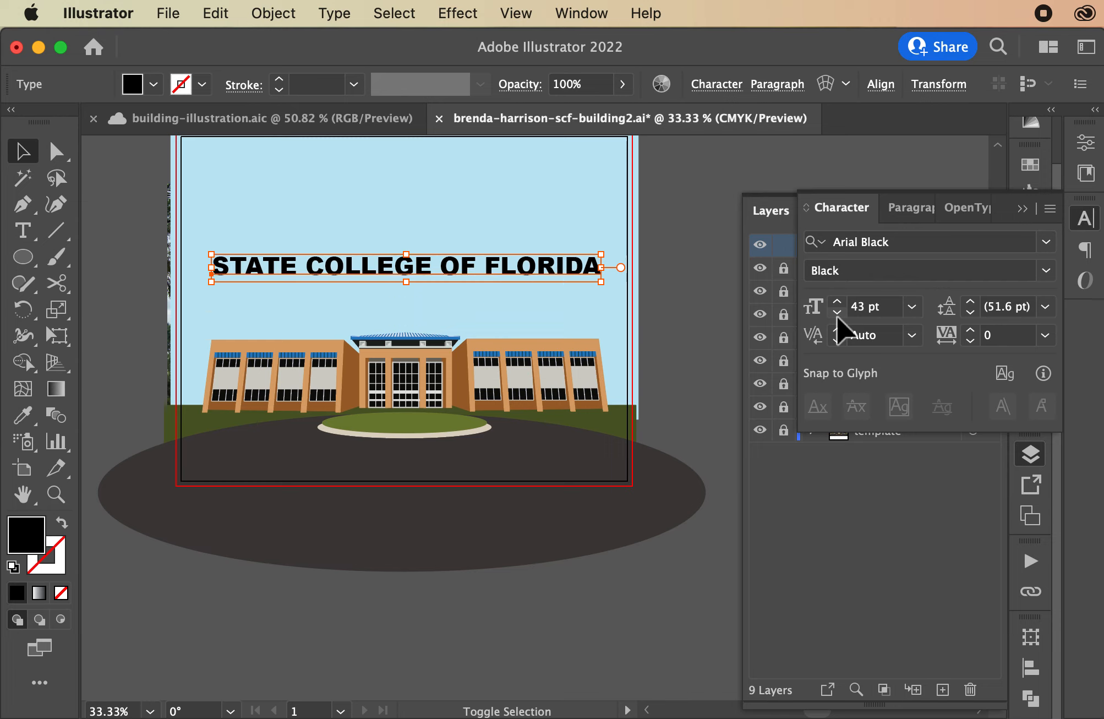
pyautogui.hotkey('shift', 'Up')
pyautogui.hotkey('shift', 'Up')
pyautogui.hotkey('shift', 'Up')
pyautogui.hotkey('shift', 'Up')
# - Try the title at 50 pt, then reduce its font size to 42 pt
pyautogui.scroll(7, 836, 314)
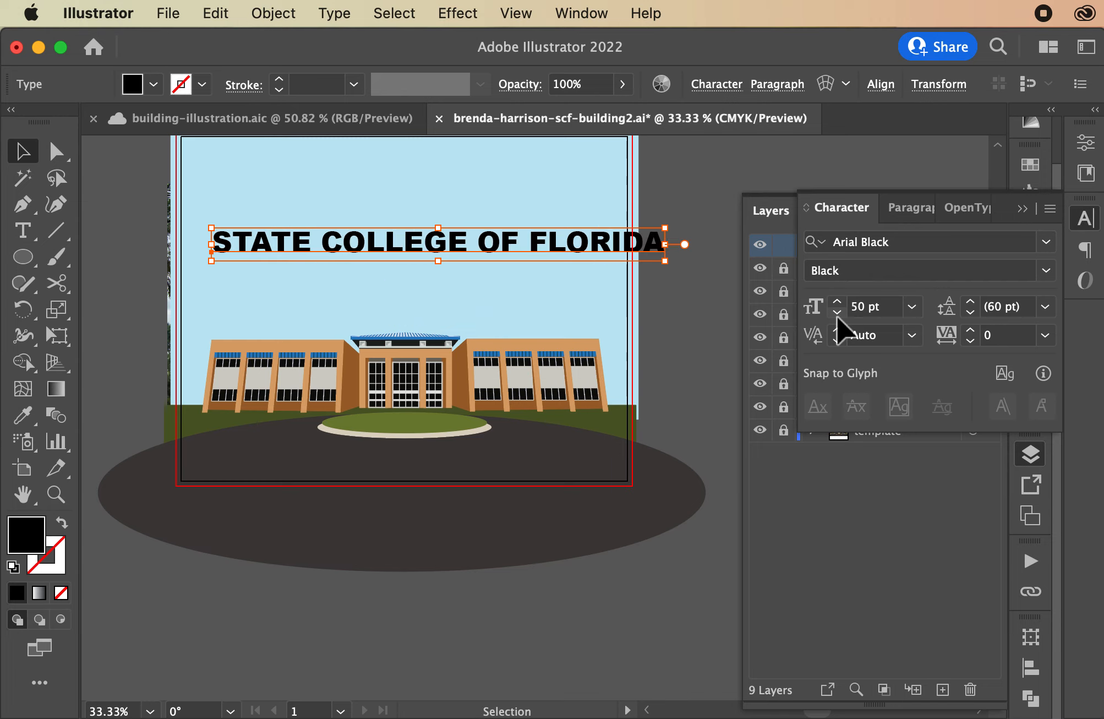
pyautogui.scroll(-3, 836, 312)
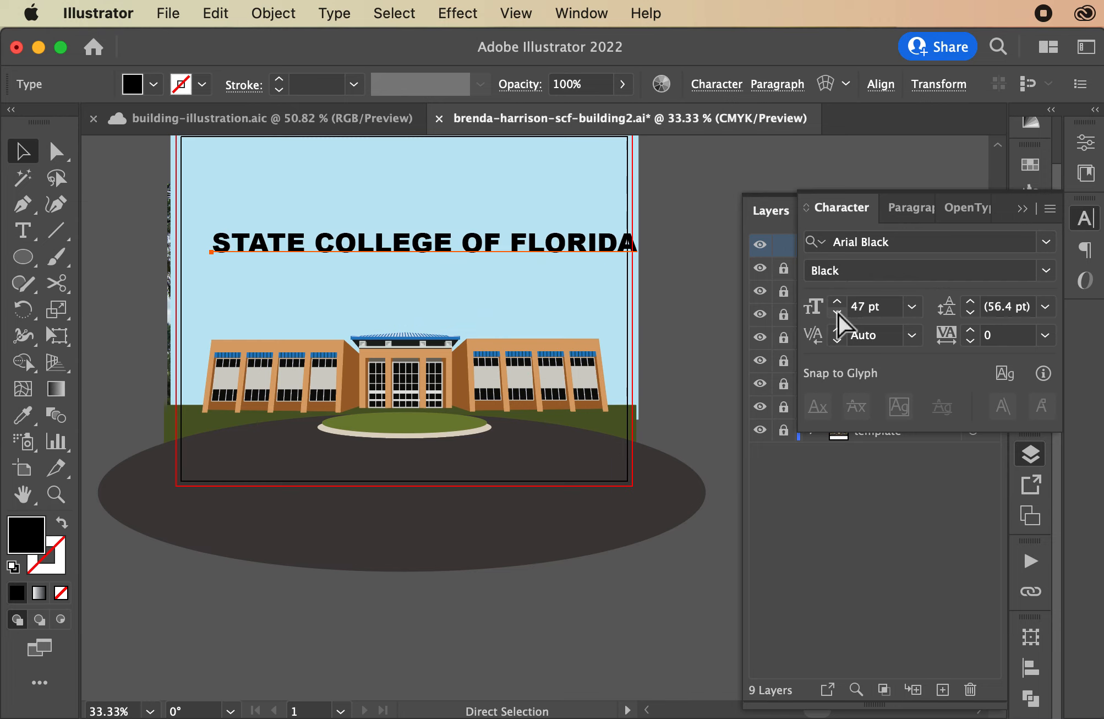
pyautogui.scroll(-4, 837, 311)
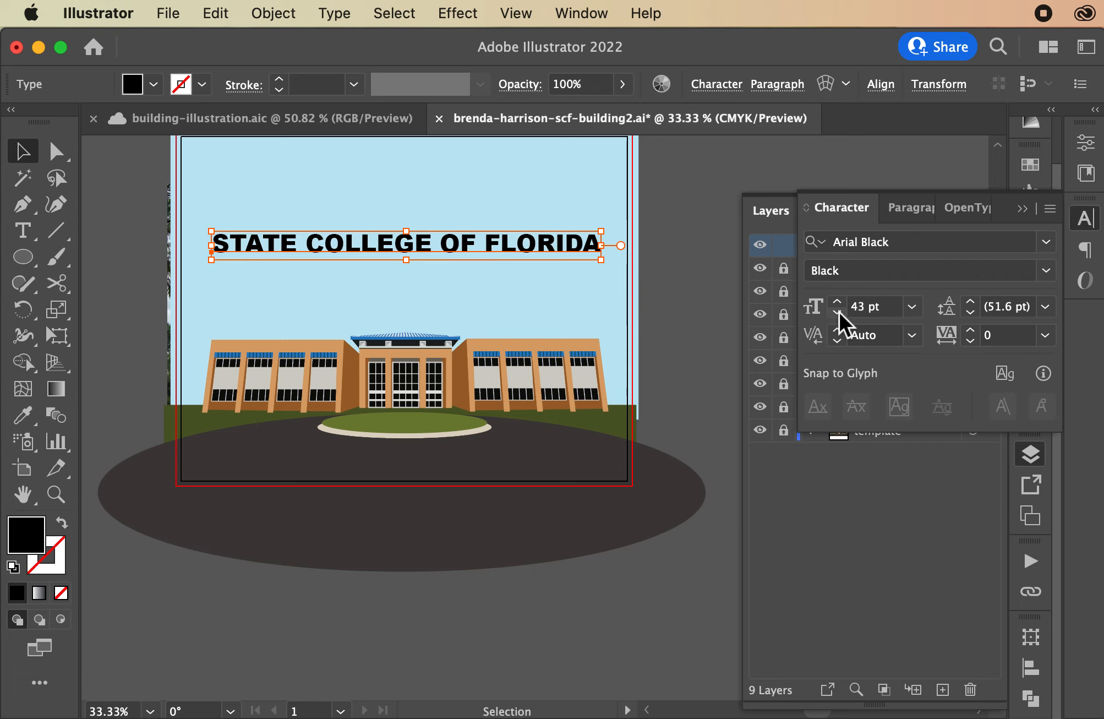
pyautogui.click(839, 312)
# - Centre the title horizontally on the artboard and deselect it
pyautogui.click(695, 384)
pyautogui.click(478, 244)
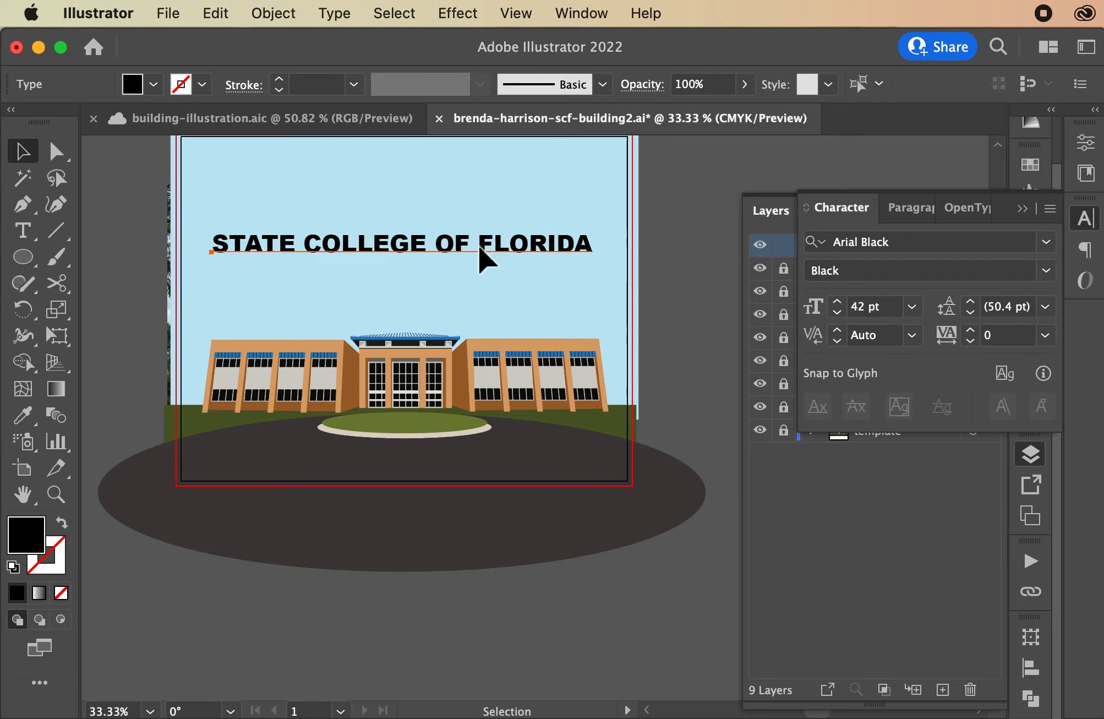
pyautogui.click(1030, 666)
pyautogui.click(645, 341)
pyautogui.scroll(2, 645, 341)
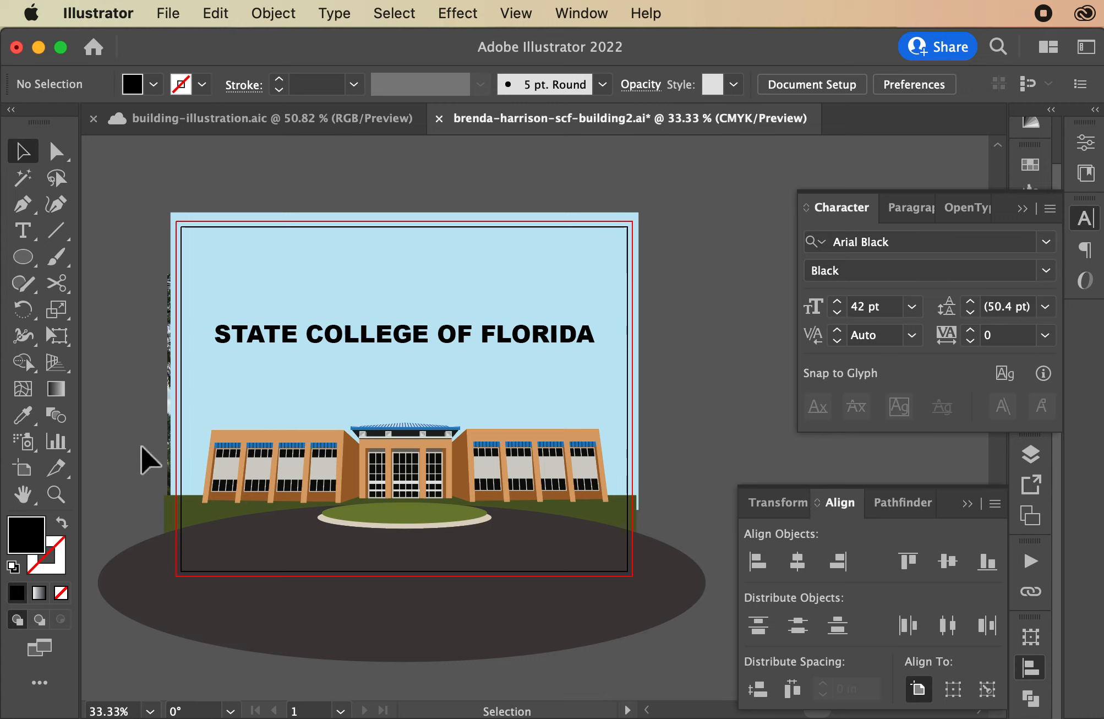
# - Start a new text line below the title in the same style, reading "BRADENTON"
pyautogui.click(302, 337)
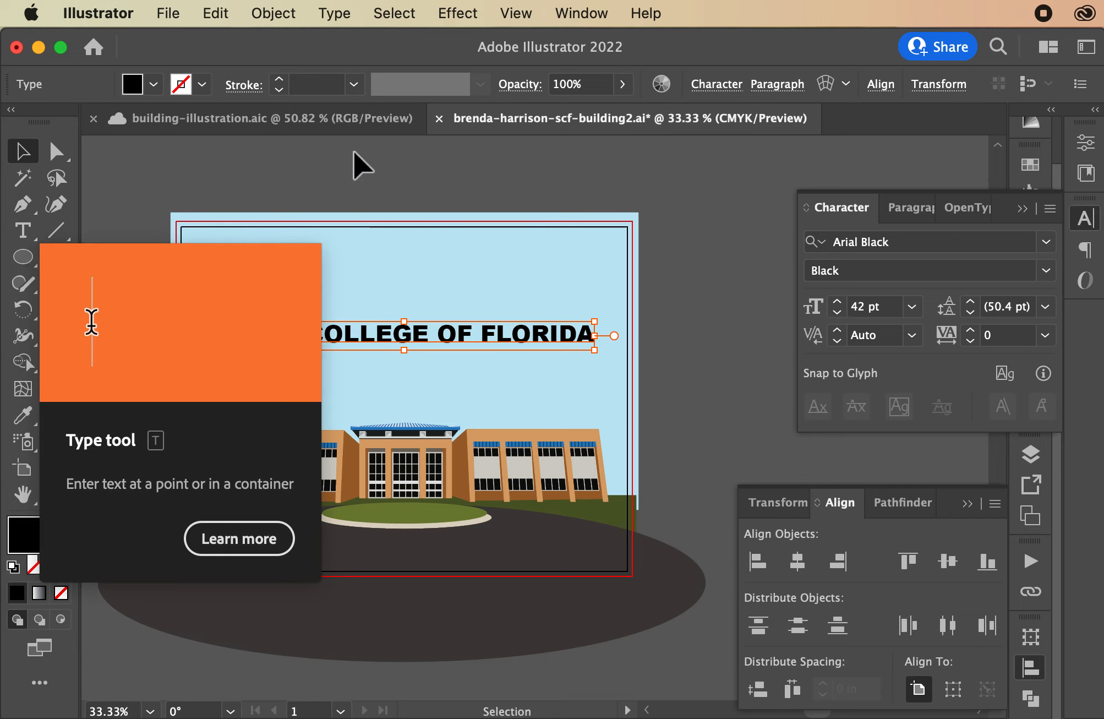
pyautogui.click(23, 230)
pyautogui.click(213, 380)
pyautogui.write('BREDN')
pyautogui.press('BackSpace')
pyautogui.press('BackSpace')
pyautogui.press('BackSpace')
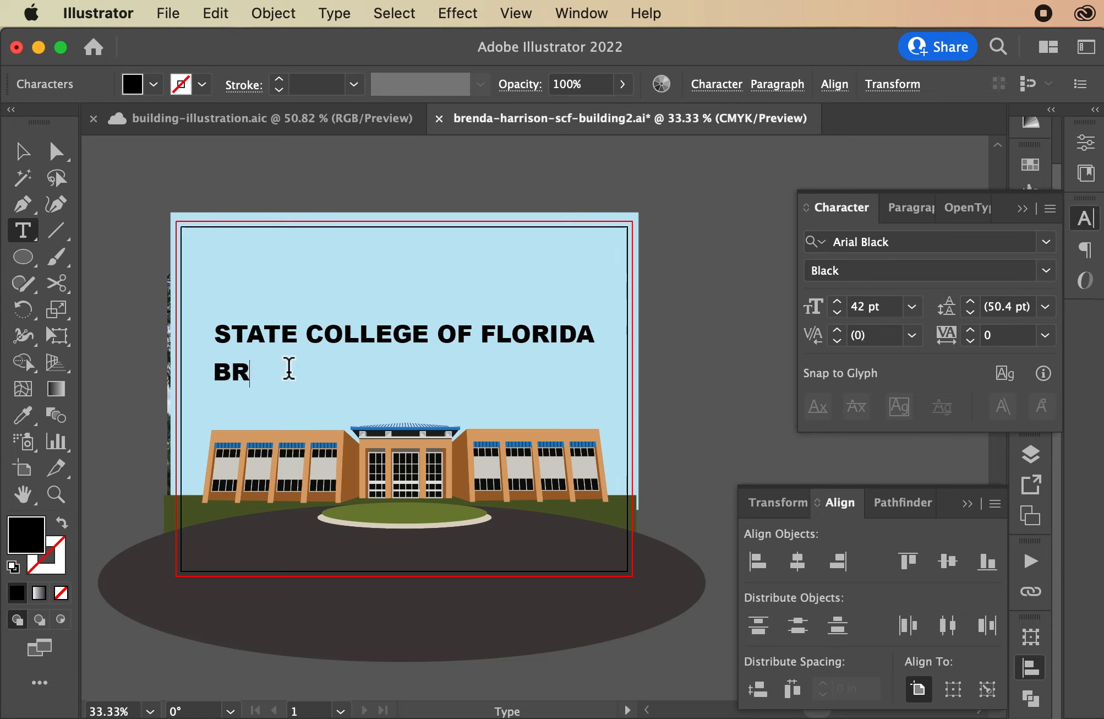
pyautogui.write('ADENTON')
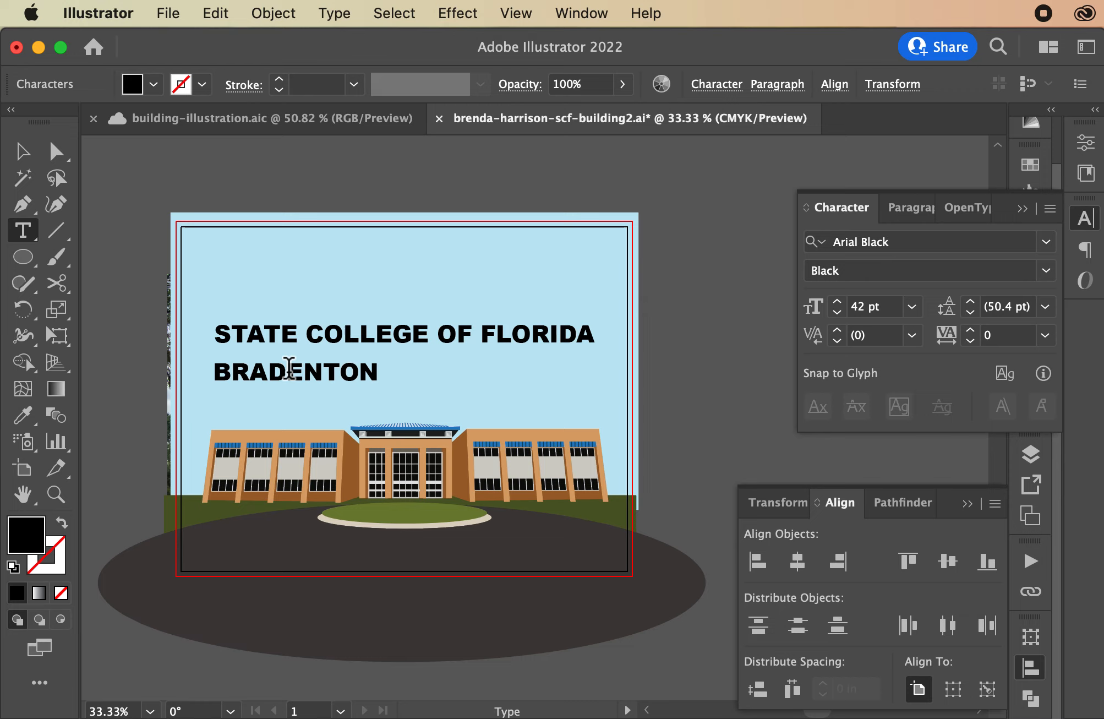
# - Continue the second text line with "• VENICE • LAKEWOOD RANCH" after the first campus name
pyautogui.write('• VENCIE')
pyautogui.press('BackSpace')
pyautogui.press('BackSpace')
pyautogui.press('BackSpace')
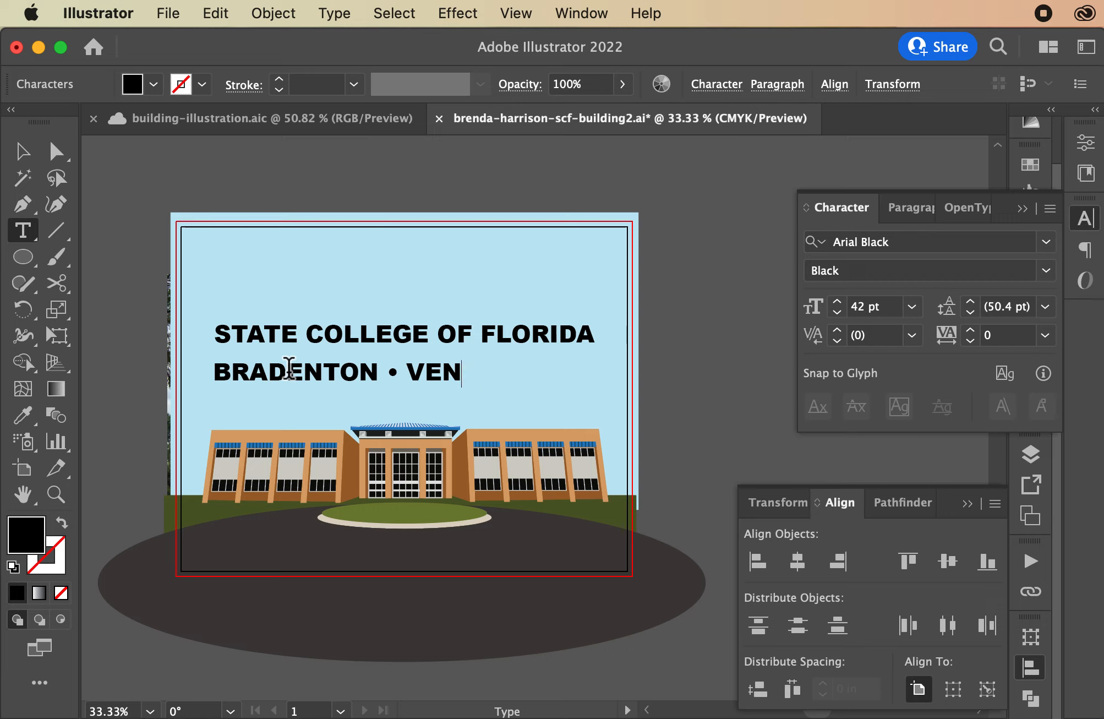
pyautogui.write('ICE • LAKEWOO')
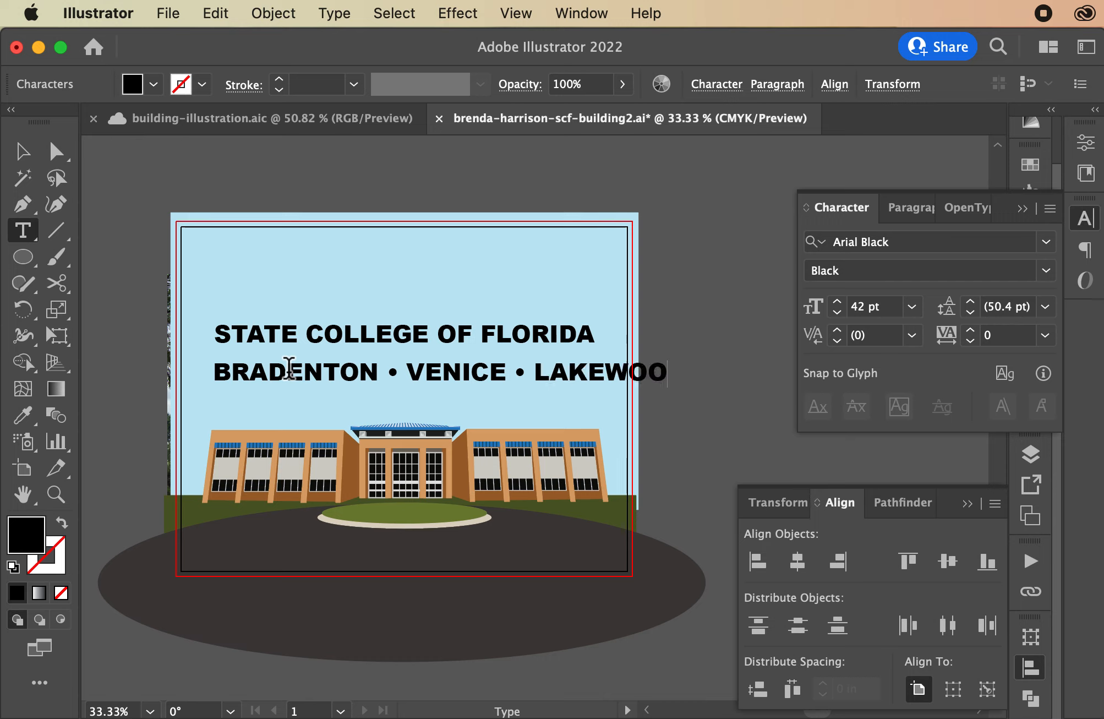
pyautogui.write('D RANCH')
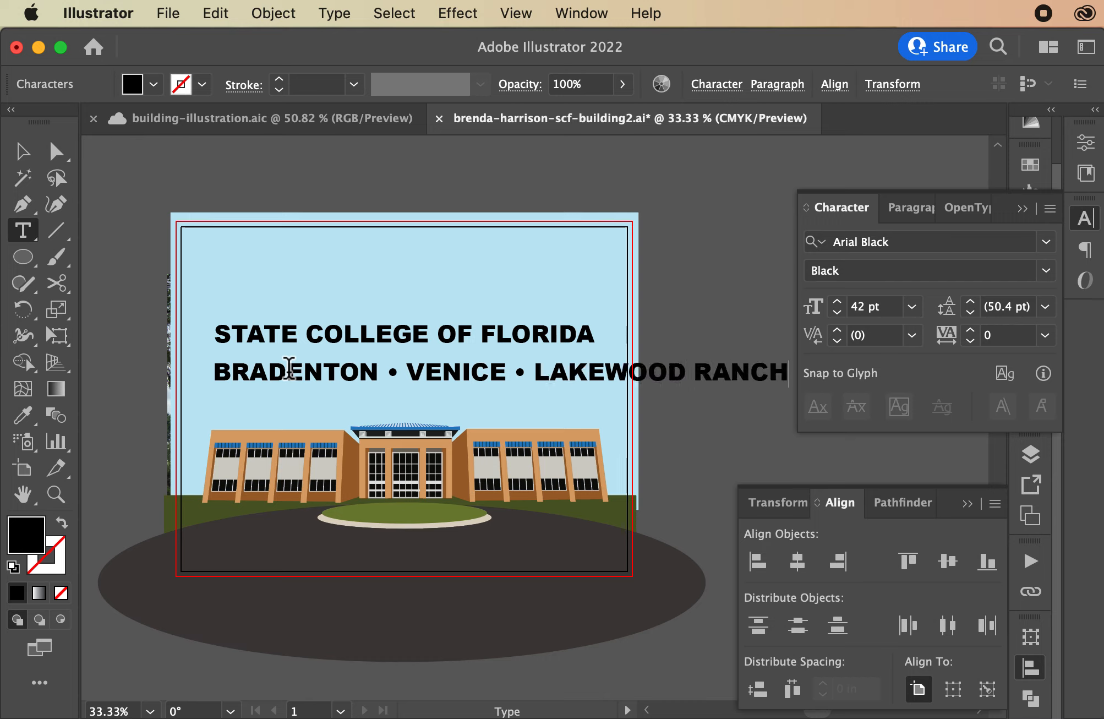
# - Scale the campus line down proportionally to about 27.85 pt so its end lines up with the title's end
pyautogui.click(23, 151)
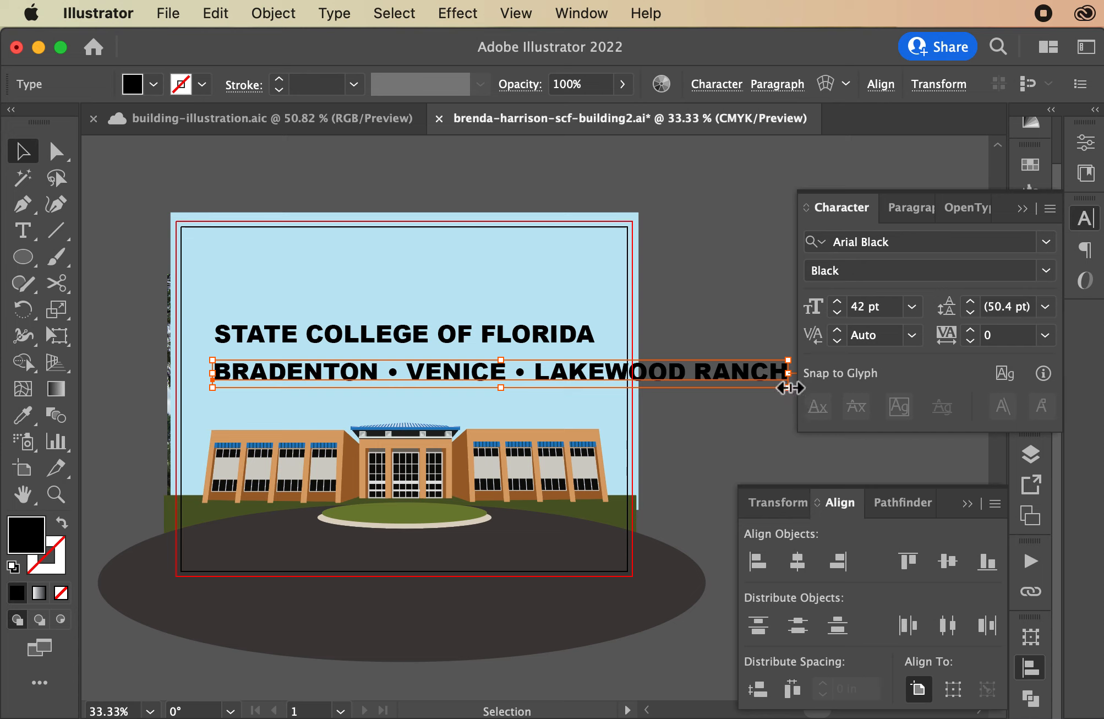
pyautogui.moveTo(793, 386); pyautogui.dragTo(631, 383)
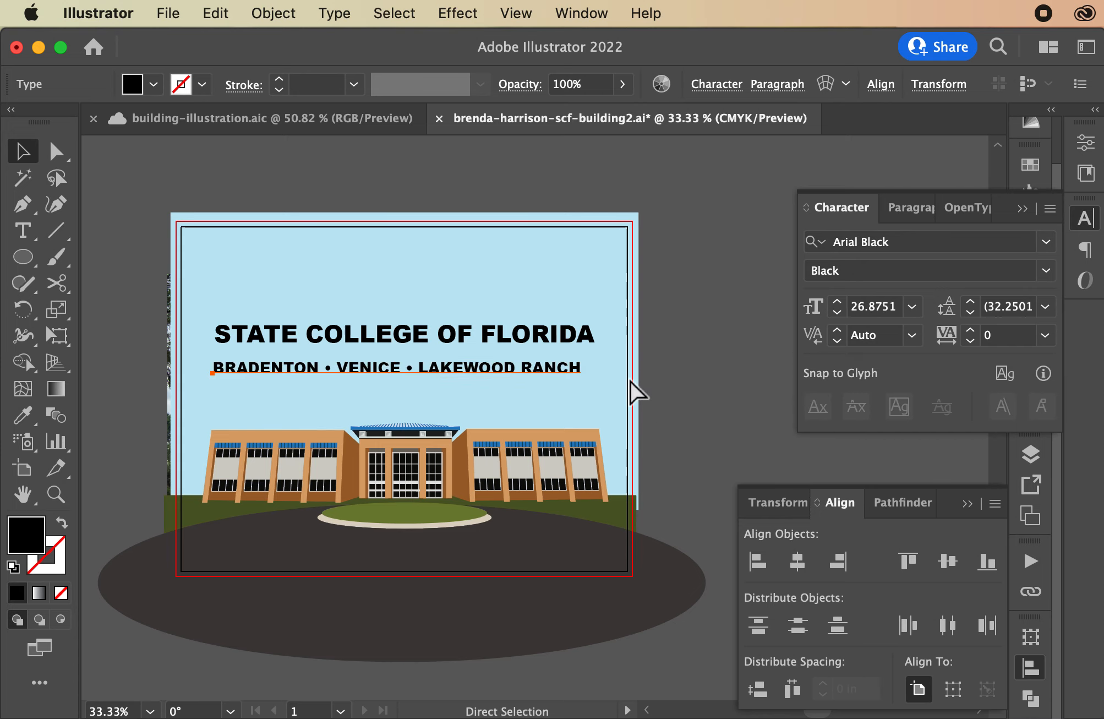
pyautogui.press('super+equal')
pyautogui.press('super+equal')
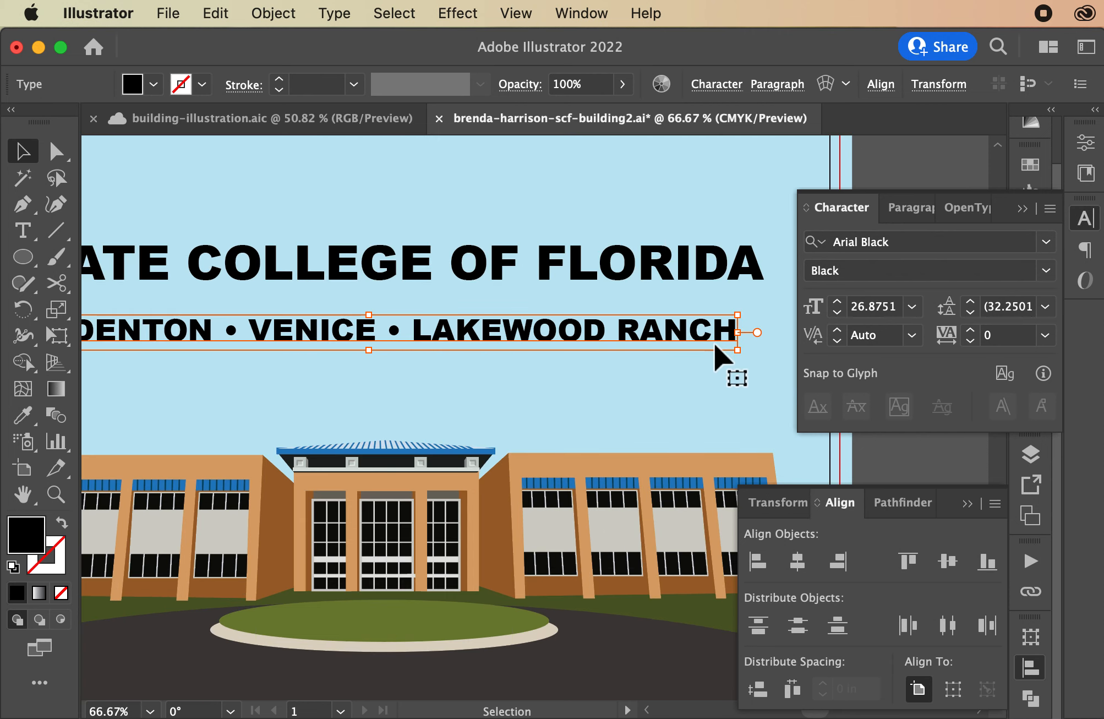
pyautogui.moveTo(739, 351); pyautogui.dragTo(772, 367)
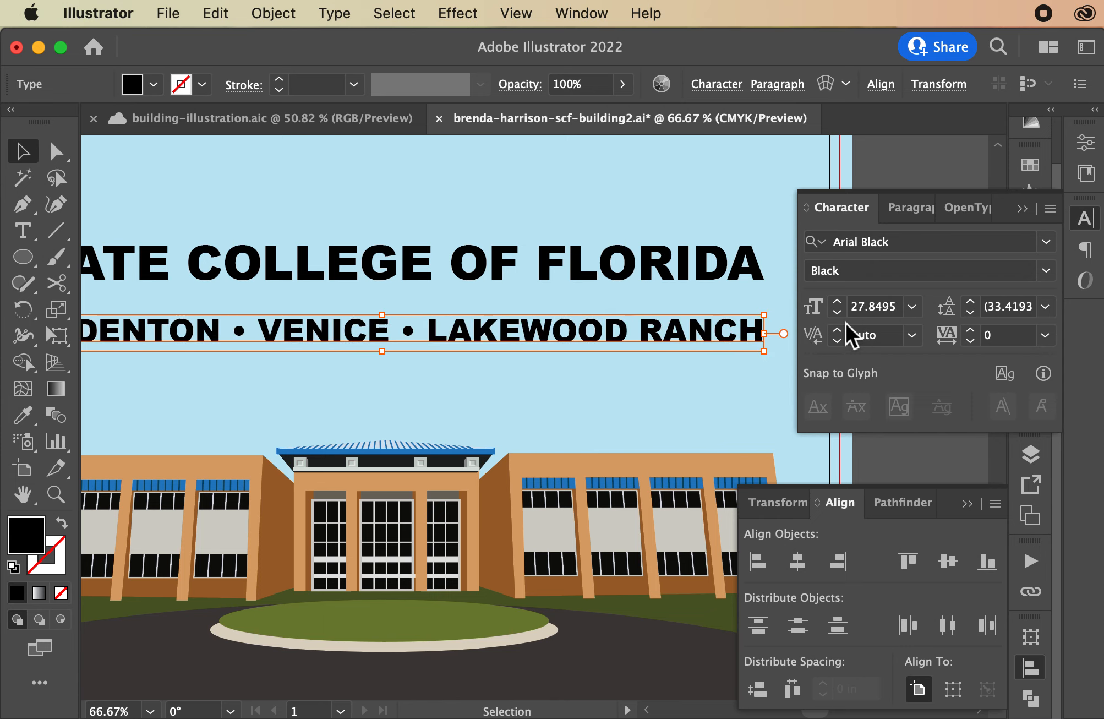
# - Nudge the campus line up closer beneath the title
pyautogui.hscroll(-5, 611, 370)
pyautogui.scroll(-3, 610, 370)
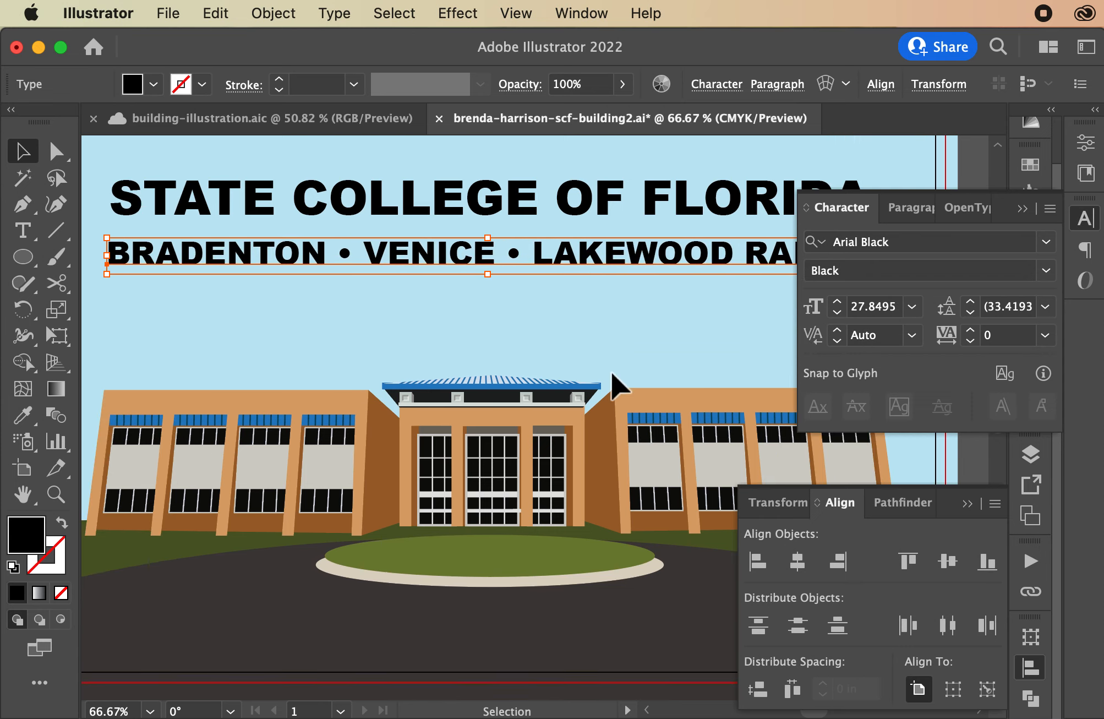
pyautogui.press('Up')
pyautogui.press('Up')
pyautogui.press('Up')
pyautogui.press('Up')
pyautogui.press('Up')
pyautogui.press('Up')
pyautogui.press('Up')
pyautogui.press('Up')
pyautogui.press('Up')
pyautogui.press('Up')
pyautogui.press('Up')
pyautogui.press('Up')
# - Set the campus line's font size to 27 pt and nudge it right beneath the title
pyautogui.hscroll(8, 611, 370)
pyautogui.click(836, 312)
pyautogui.press('Right')
pyautogui.press('Right')
pyautogui.press('Right')
pyautogui.press('Right')
pyautogui.press('Right')
pyautogui.press('Right')
pyautogui.press('Right')
pyautogui.press('Right')
pyautogui.press('Right')
pyautogui.press('Right')
pyautogui.press('Right')
pyautogui.press('Right')
pyautogui.press('Right')
pyautogui.hscroll(-11, 710, 318)
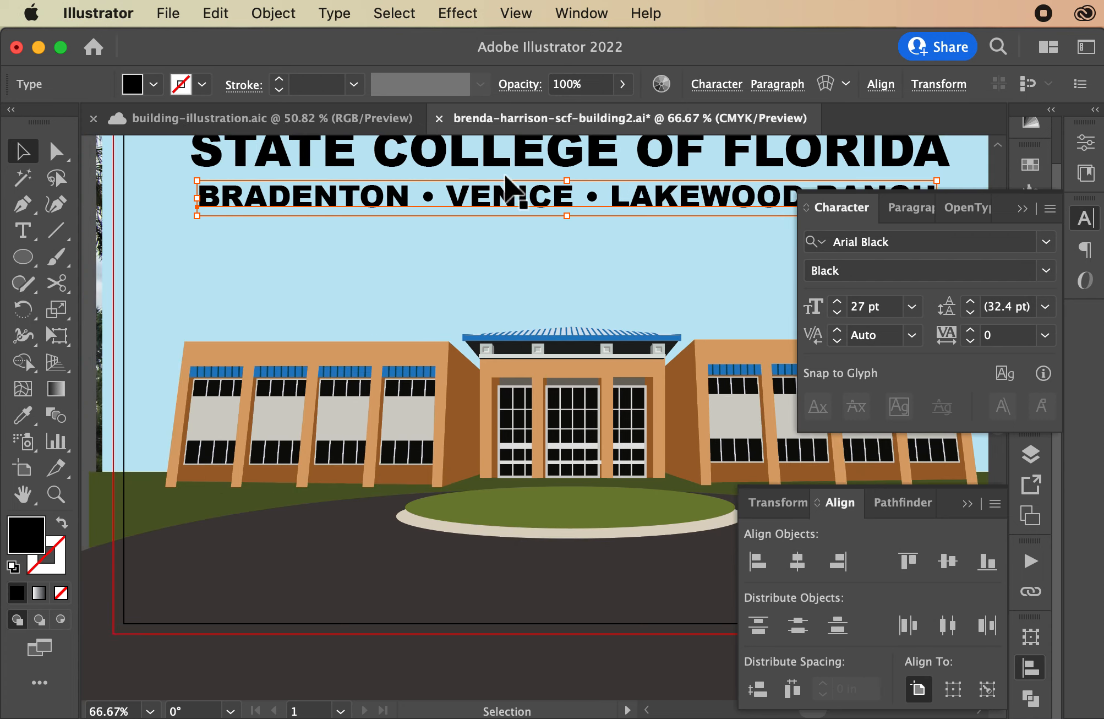
# - Centre the title and the campus line horizontally on each other, then deselect them
pyautogui.keyDown('shift'); pyautogui.click(485, 160); pyautogui.keyUp('shift')
pyautogui.click(797, 561)
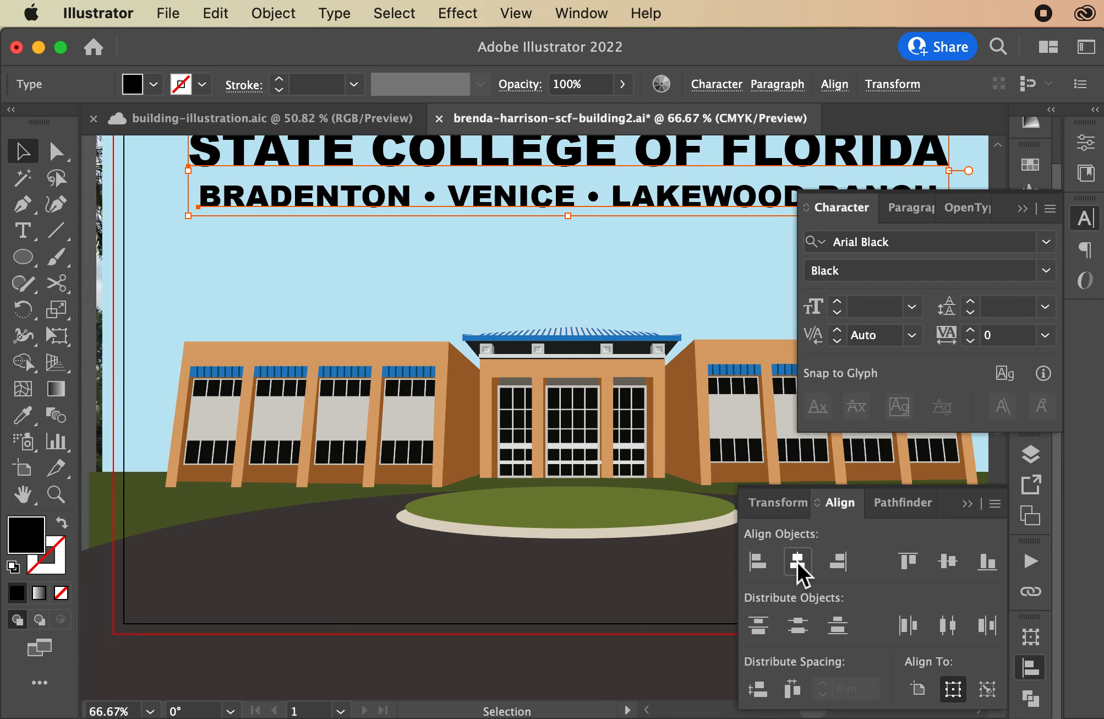
pyautogui.click(349, 667)
pyautogui.scroll(4, 330, 495)
pyautogui.hscroll(2, 330, 495)
# - Sample the dark blue outline from the building's window awning onto the title and make it the fill with no stroke
pyautogui.click(254, 281)
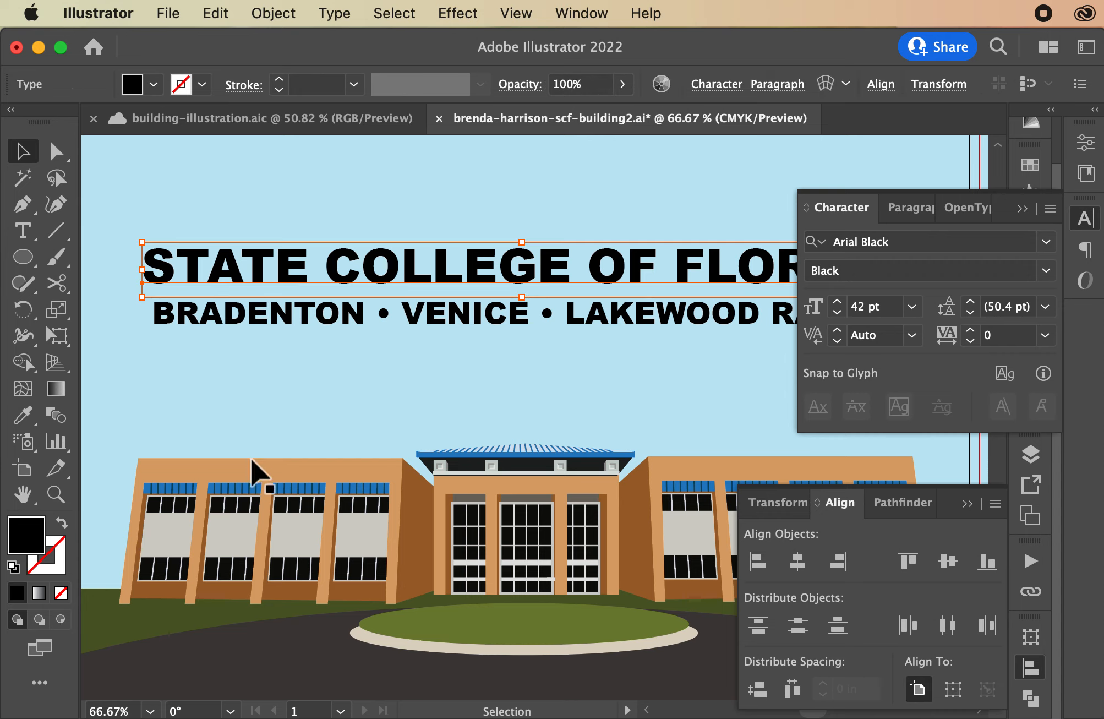
pyautogui.click(28, 413)
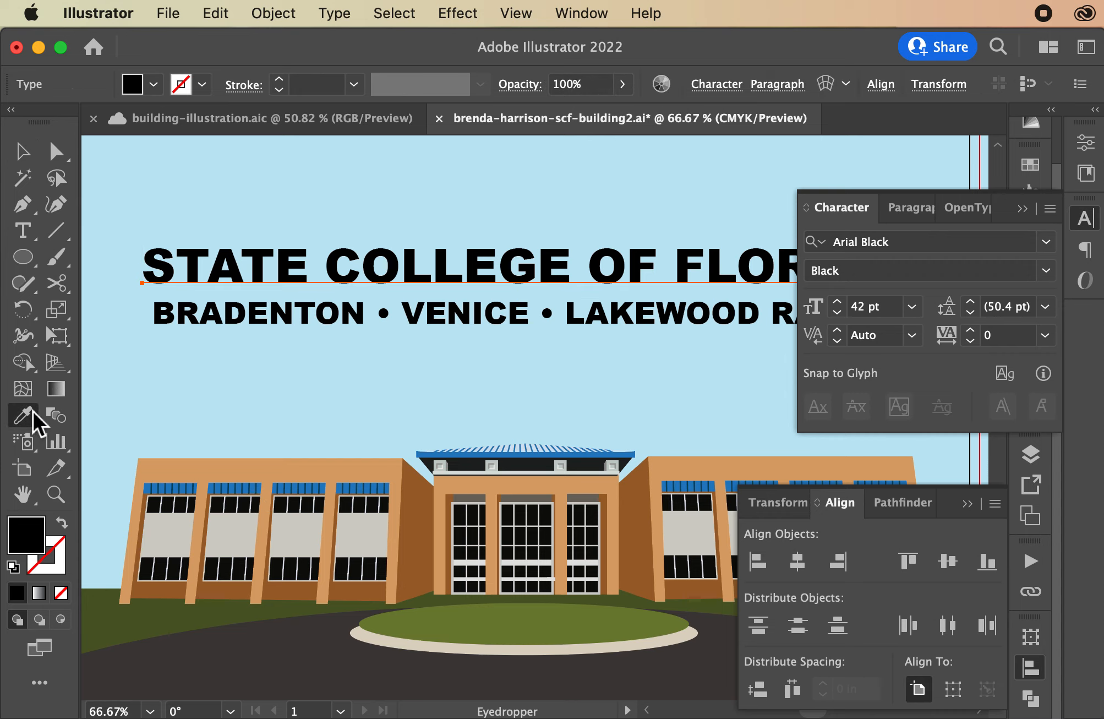
pyautogui.click(191, 496)
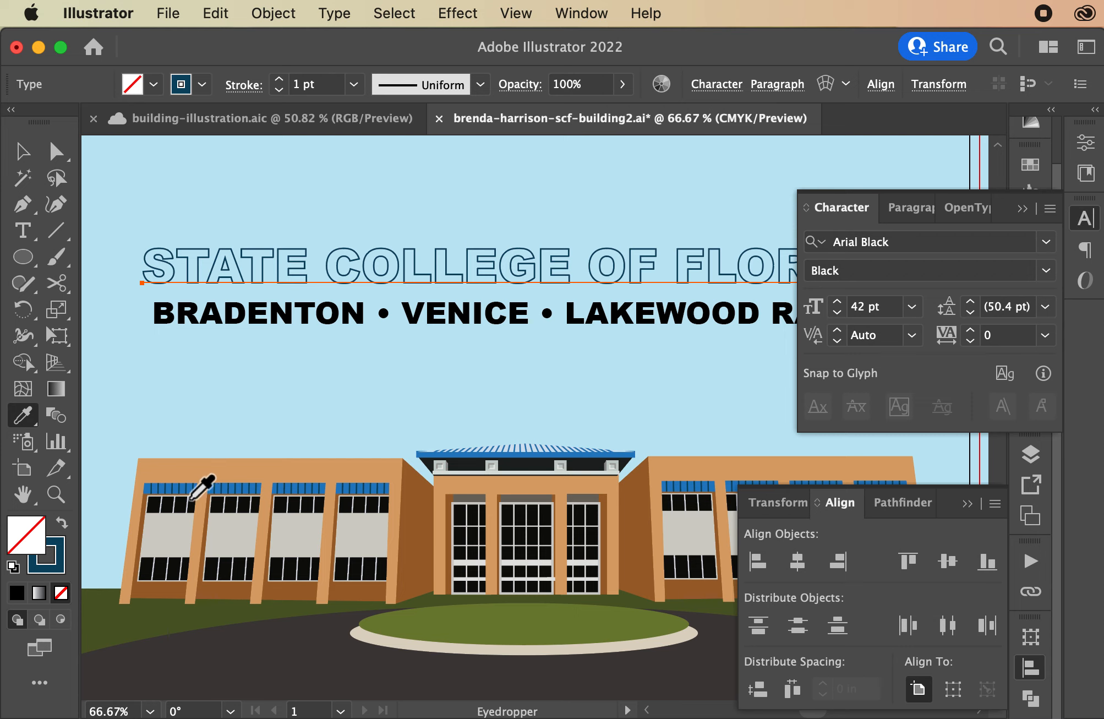
pyautogui.click(62, 526)
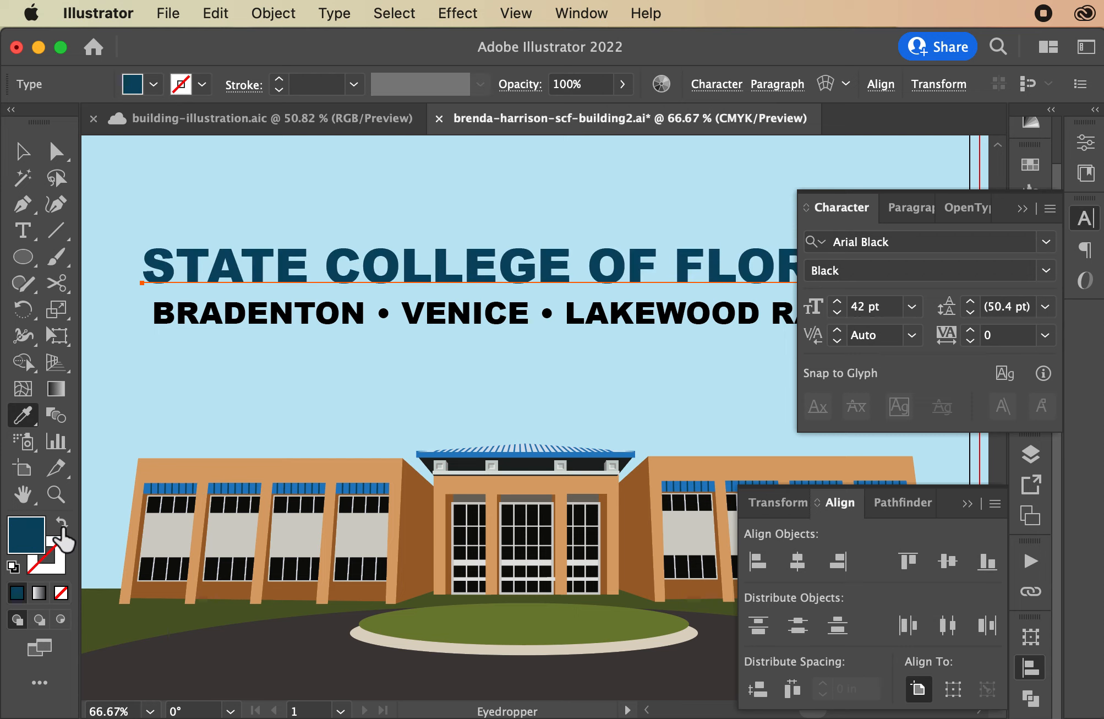
# - Brighten the title's dark blue fill to a lighter, more saturated shade of the same hue
pyautogui.doubleClick(27, 534)
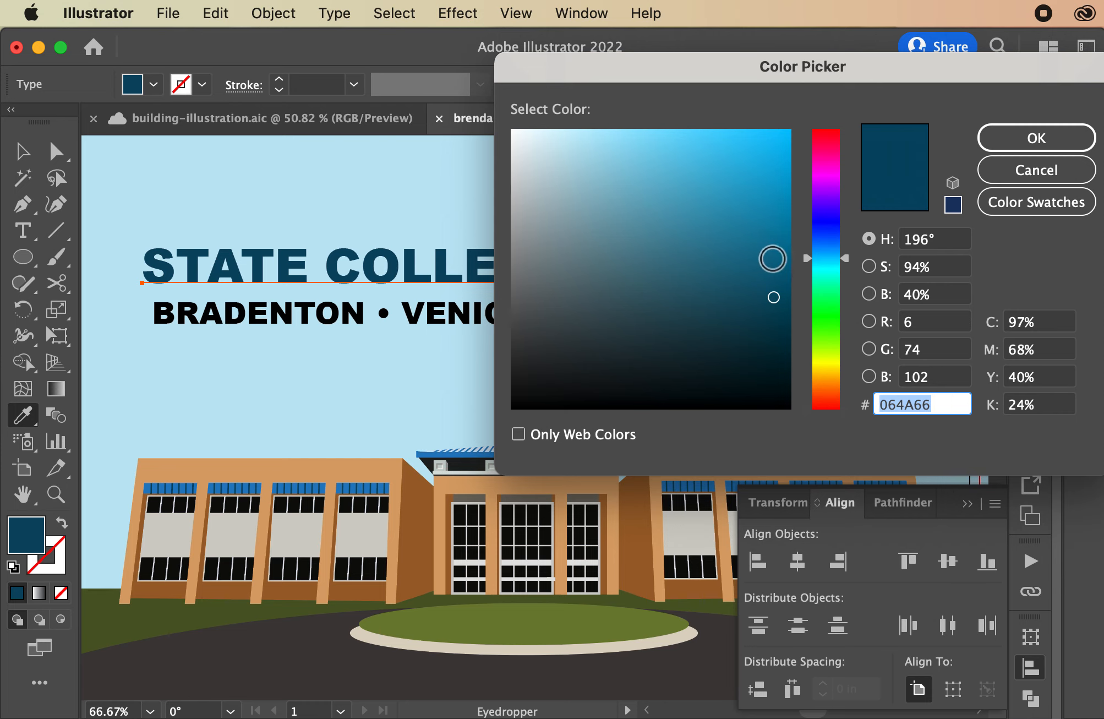
pyautogui.moveTo(771, 256); pyautogui.dragTo(780, 252)
pyautogui.click(1048, 149)
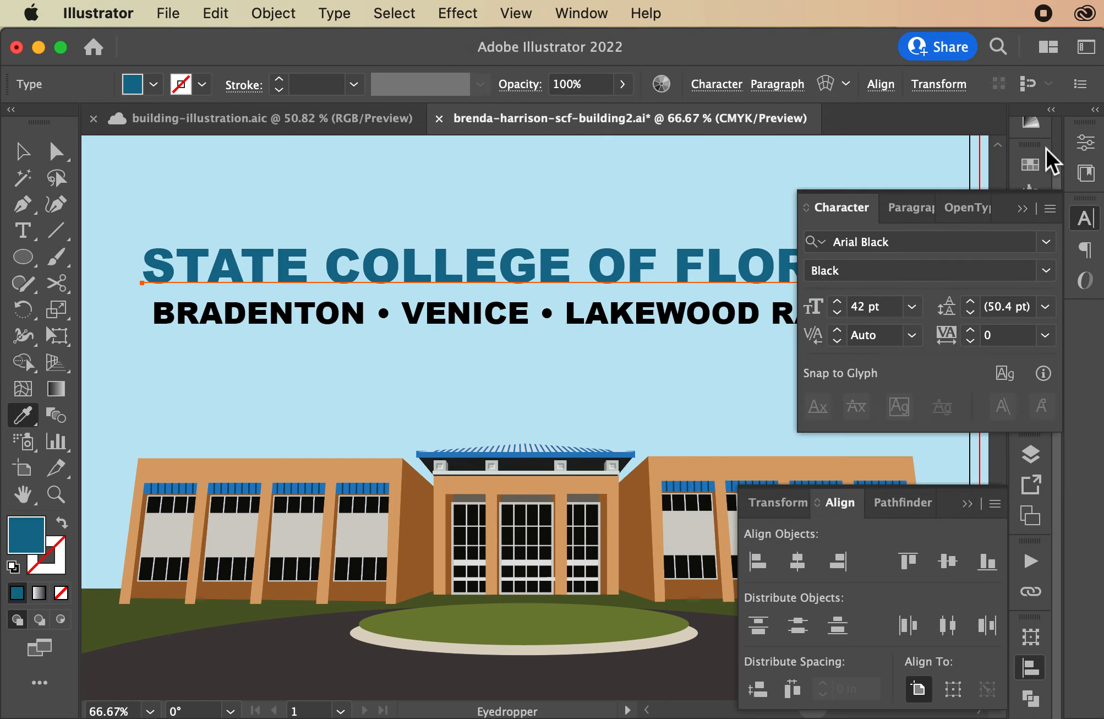
pyautogui.click(22, 152)
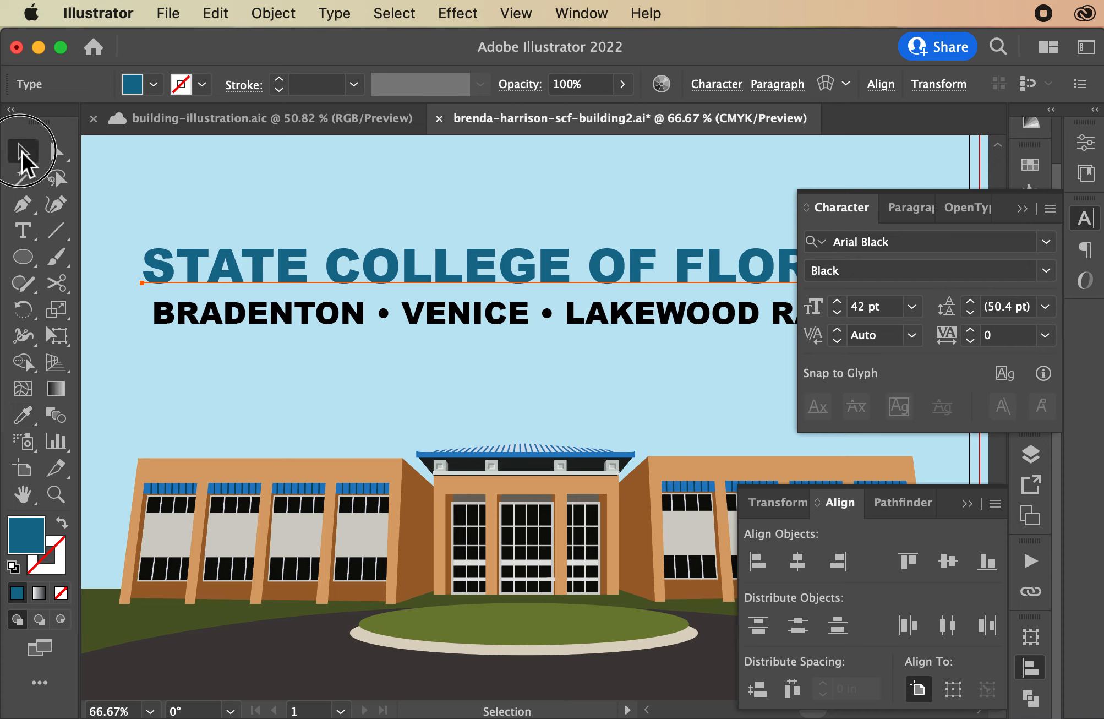
# - Change the campus line's fill from the swatches to white
pyautogui.click(298, 313)
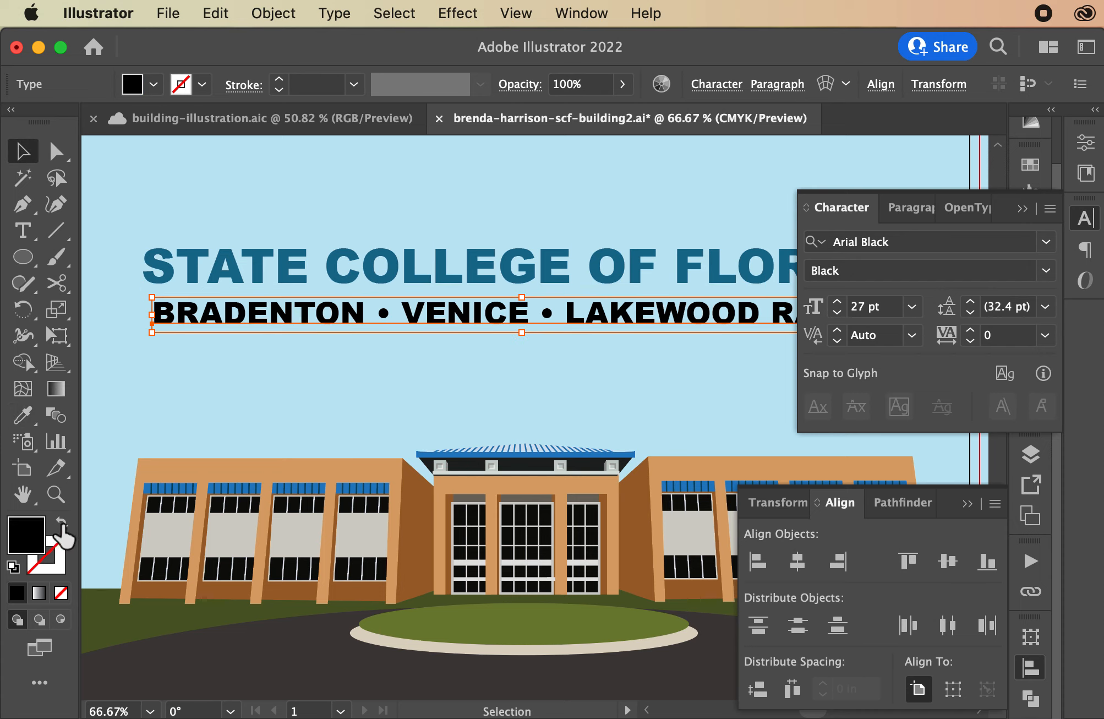
pyautogui.click(153, 84)
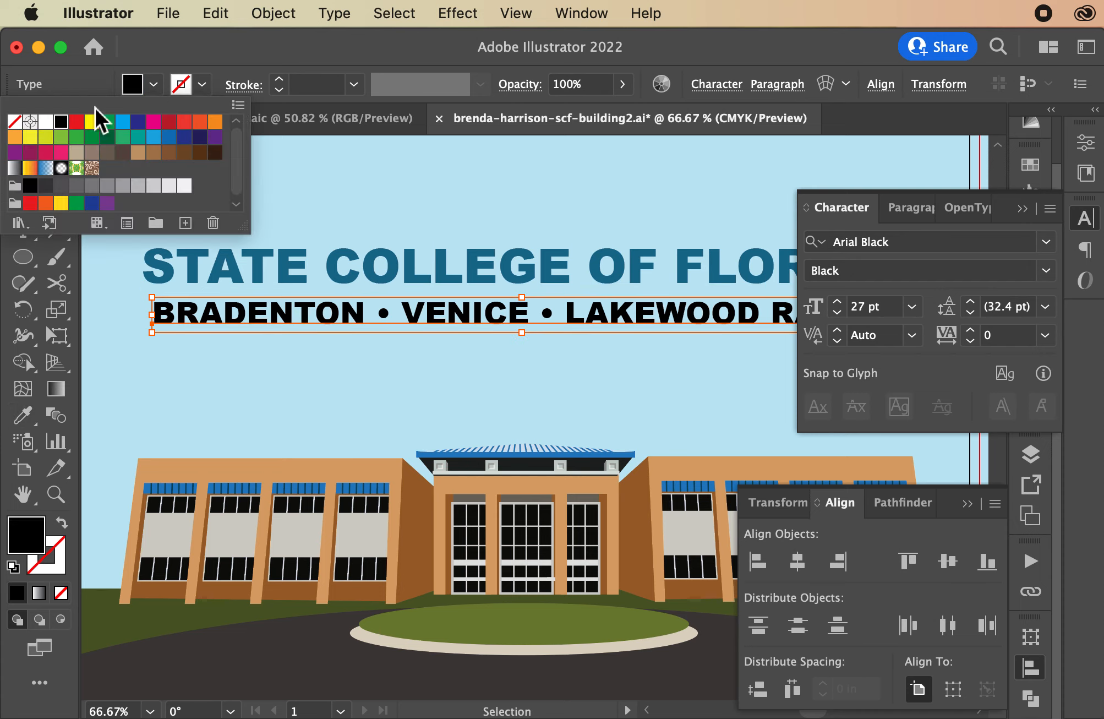
pyautogui.click(46, 121)
pyautogui.click(233, 338)
# - Nudge the campus line upward so it sits closer beneath the title, then deselect it
pyautogui.press('Up')
pyautogui.press('Up')
pyautogui.press('Up')
pyautogui.press('Up')
pyautogui.press('Up')
pyautogui.press('Up')
pyautogui.press('Up')
pyautogui.press('Up')
pyautogui.press('Up')
pyautogui.press('Up')
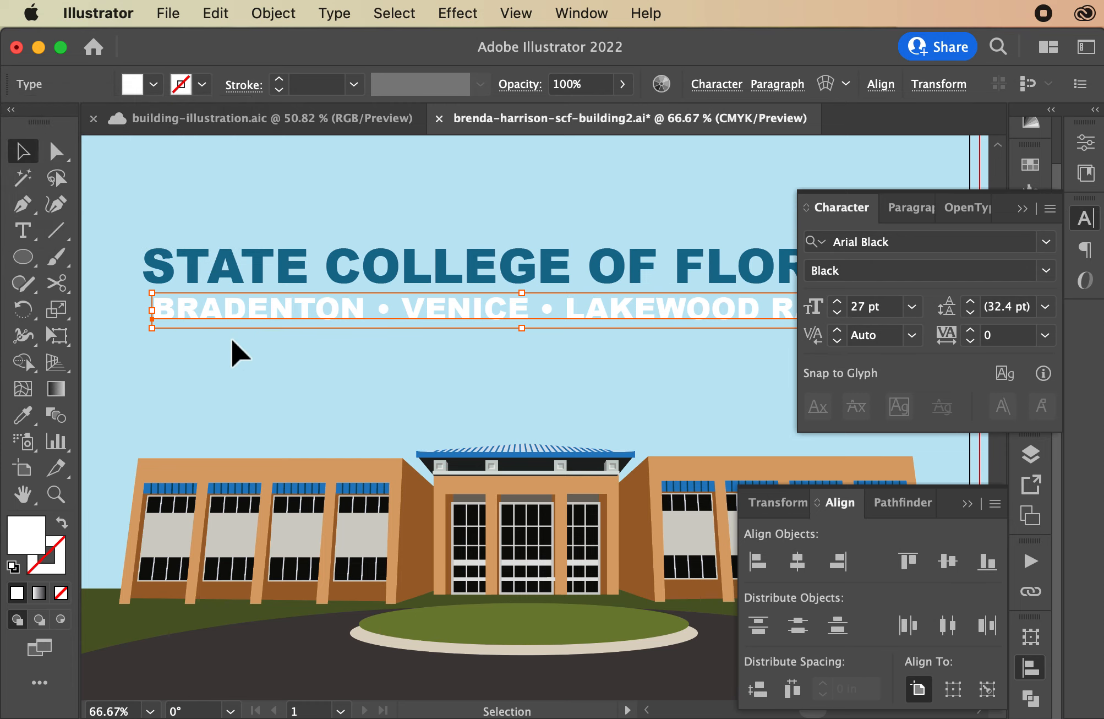
pyautogui.click(679, 461)
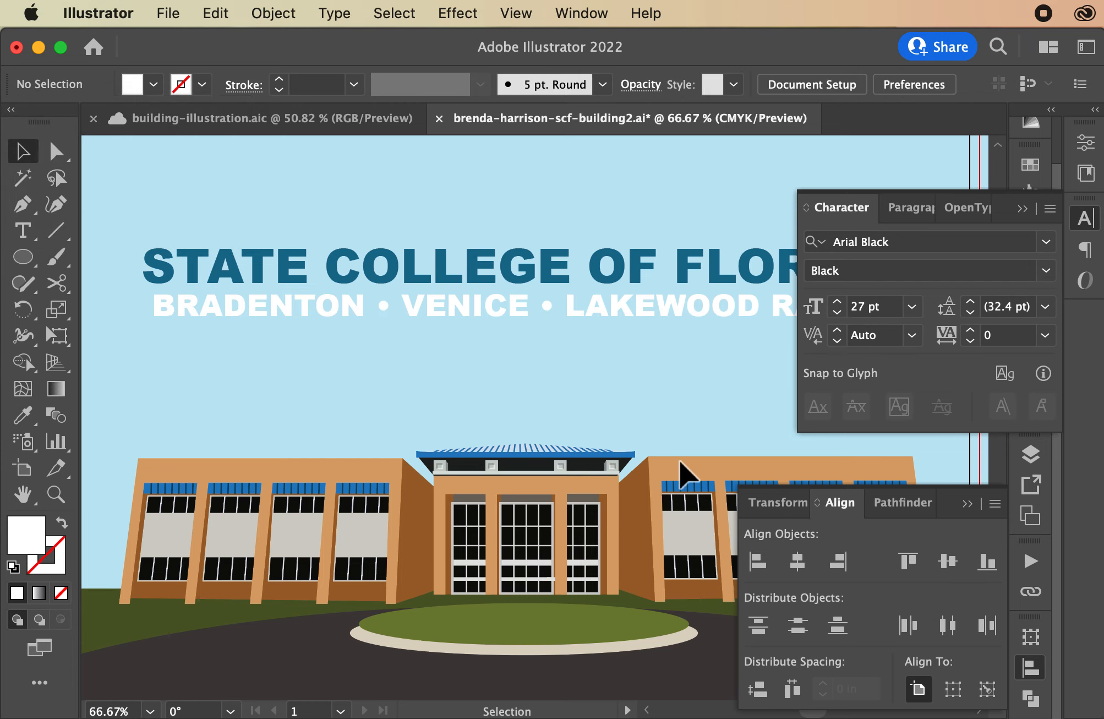
# - Unlock the background layer, change the sky rectangle's fill to a slightly deeper light blue, and lock the layer again
pyautogui.press('super+minus')
pyautogui.press('super+minus')
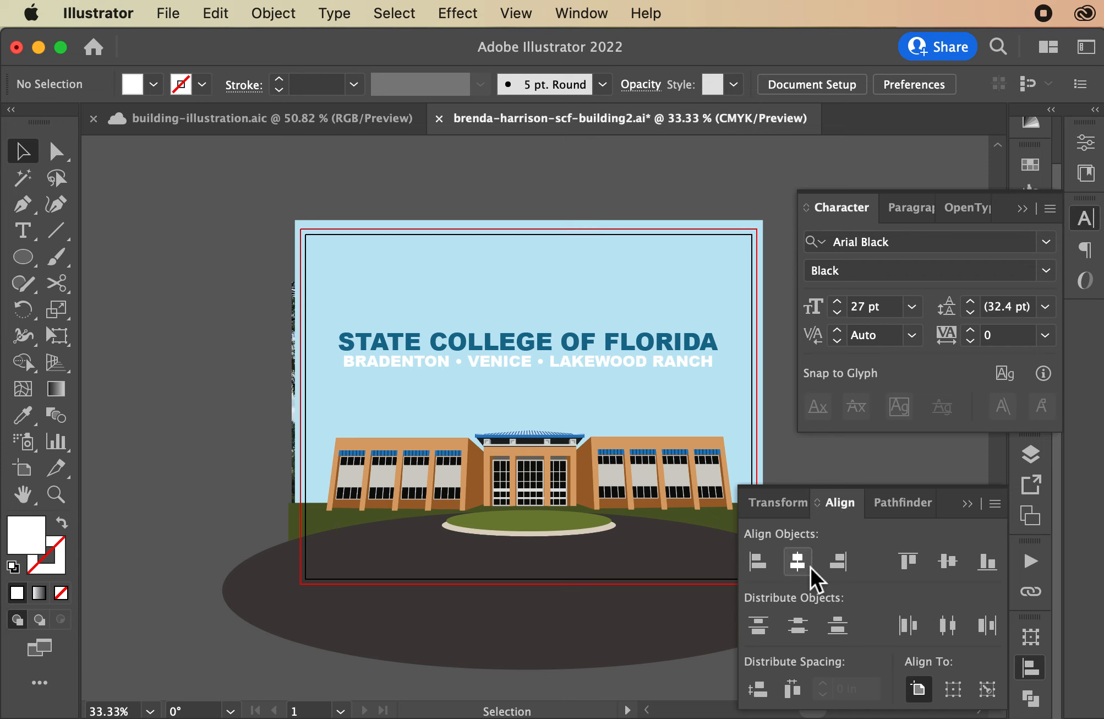
pyautogui.click(1029, 454)
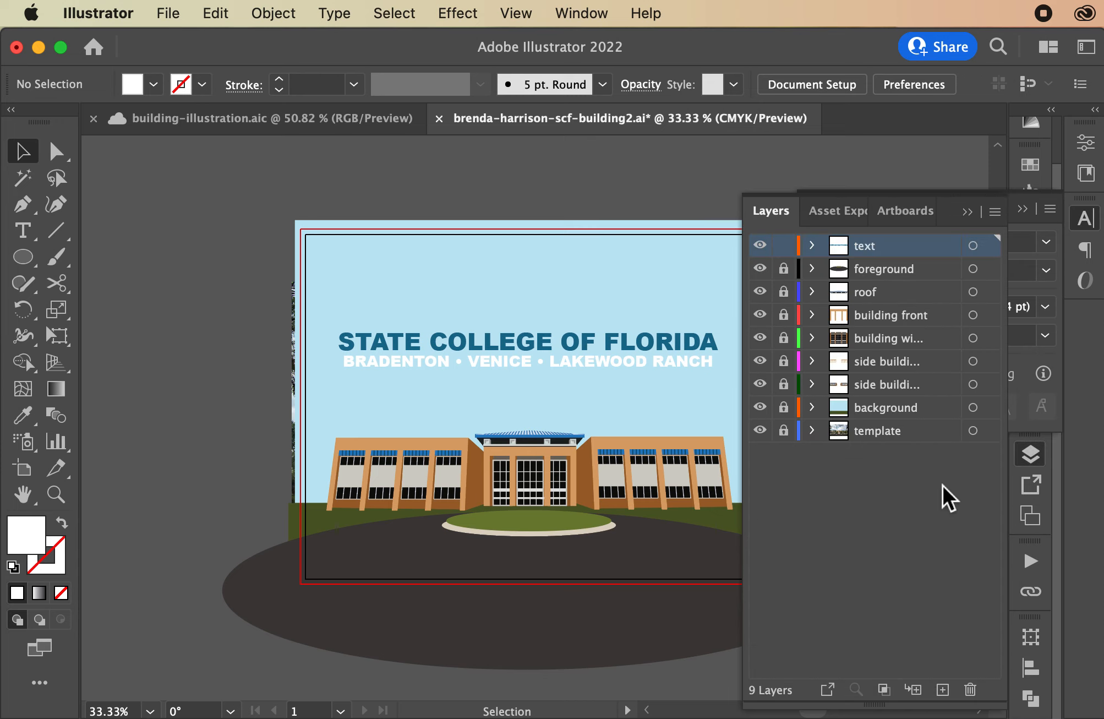
pyautogui.click(783, 407)
pyautogui.click(593, 269)
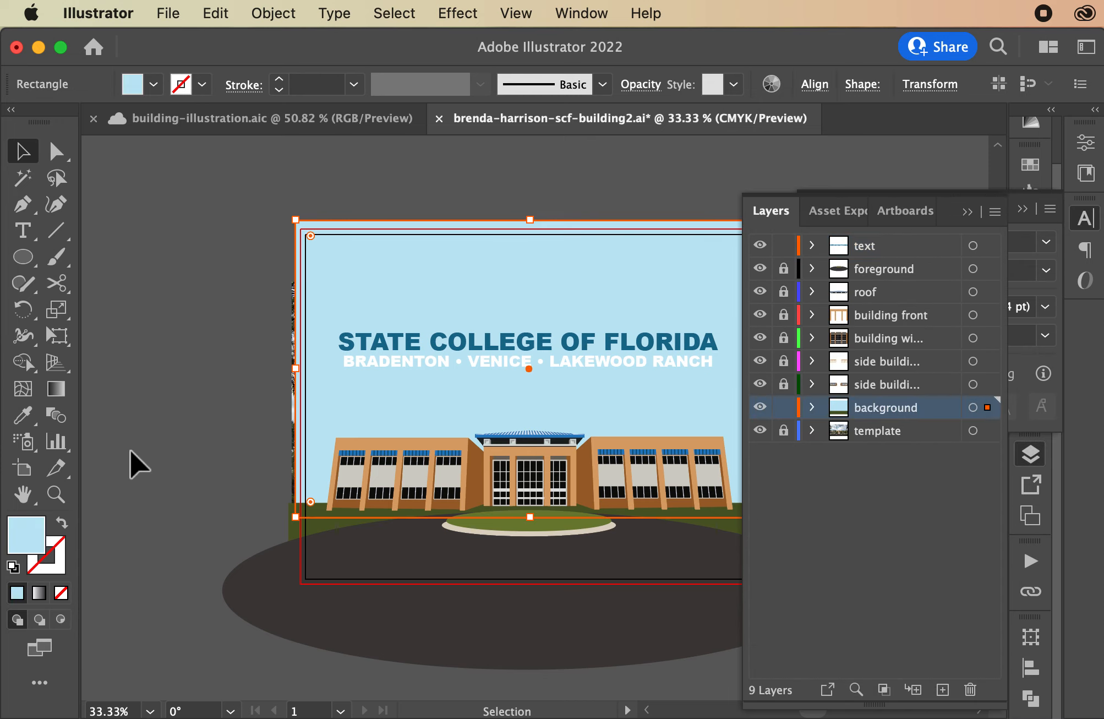
pyautogui.doubleClick(23, 540)
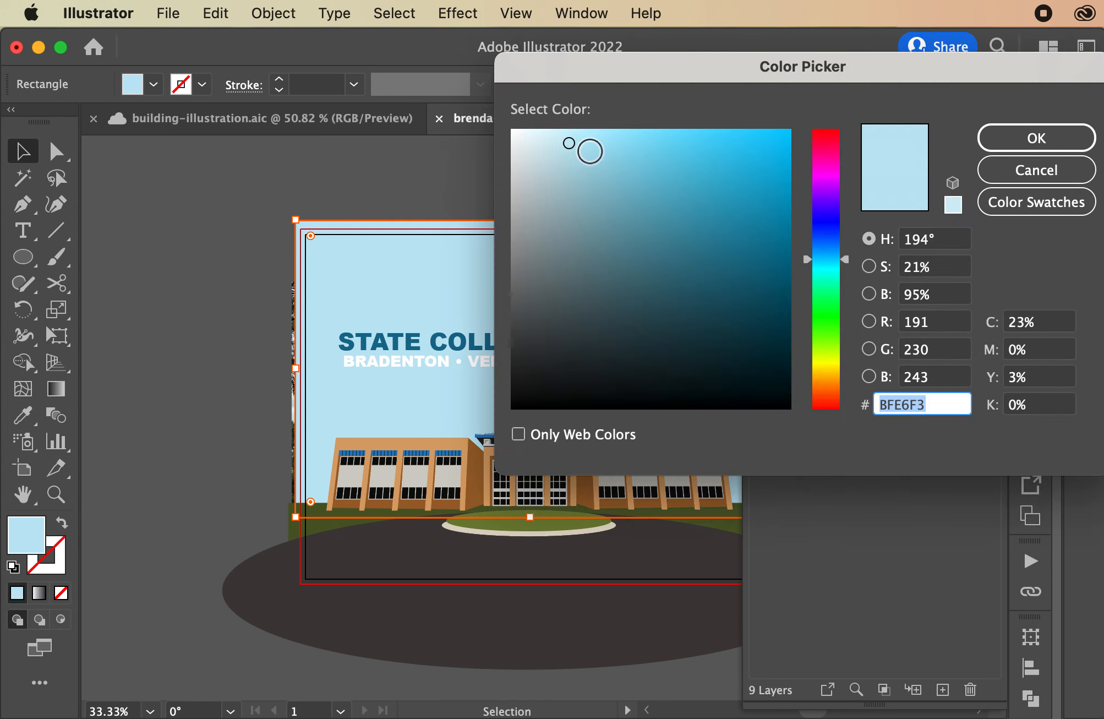
pyautogui.write('B1E2EF')
pyautogui.press('super+a')
pyautogui.write('98D2E2')
pyautogui.click(988, 138)
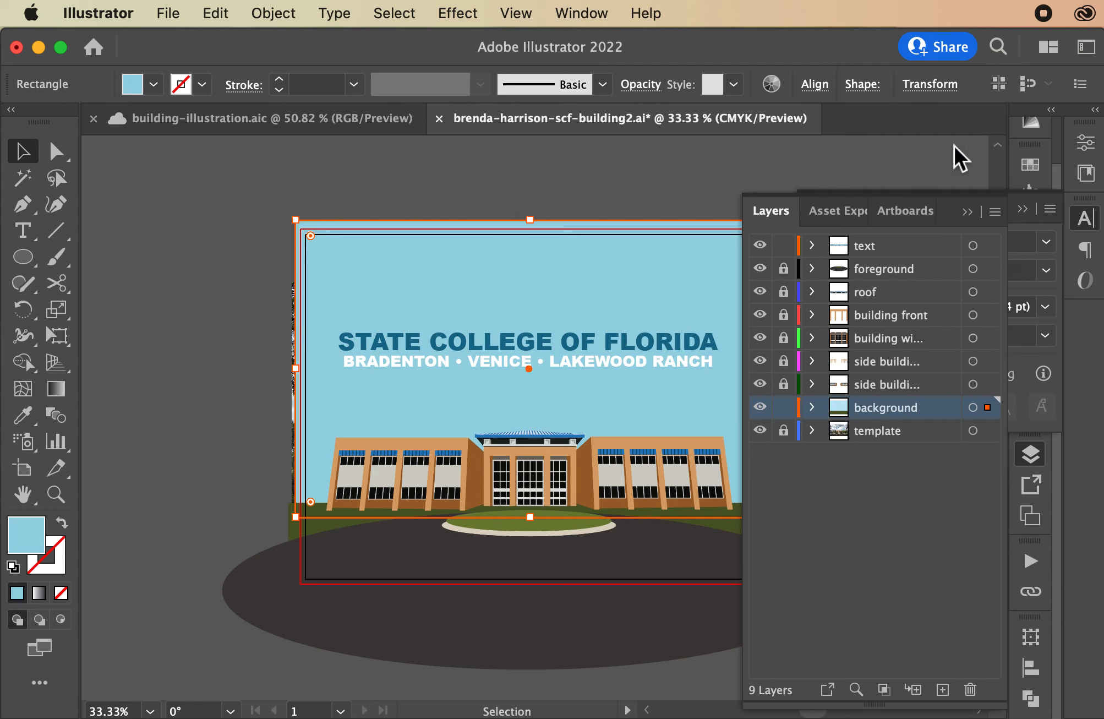
pyautogui.click(211, 240)
pyautogui.press('super+equal')
pyautogui.press('super+equal')
pyautogui.press('super+equal')
pyautogui.press('super+equal')
pyautogui.click(783, 407)
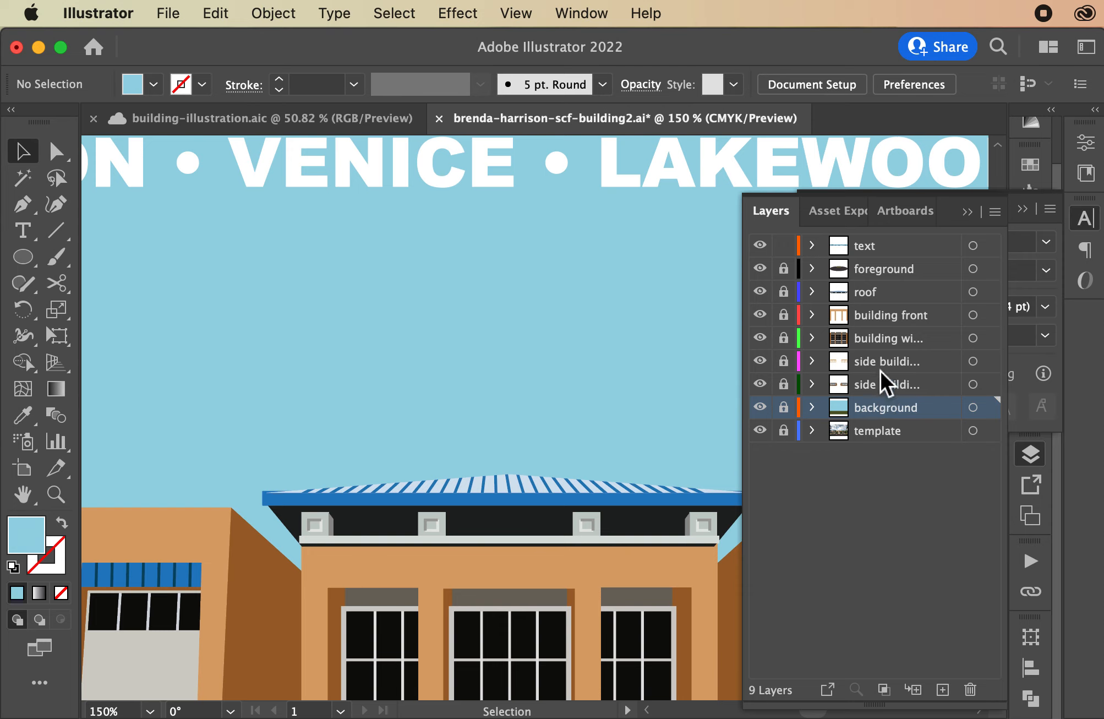
# - Unlock the roof layer, select the clipped roof stripes and expand the layer's list of objects
pyautogui.click(784, 292)
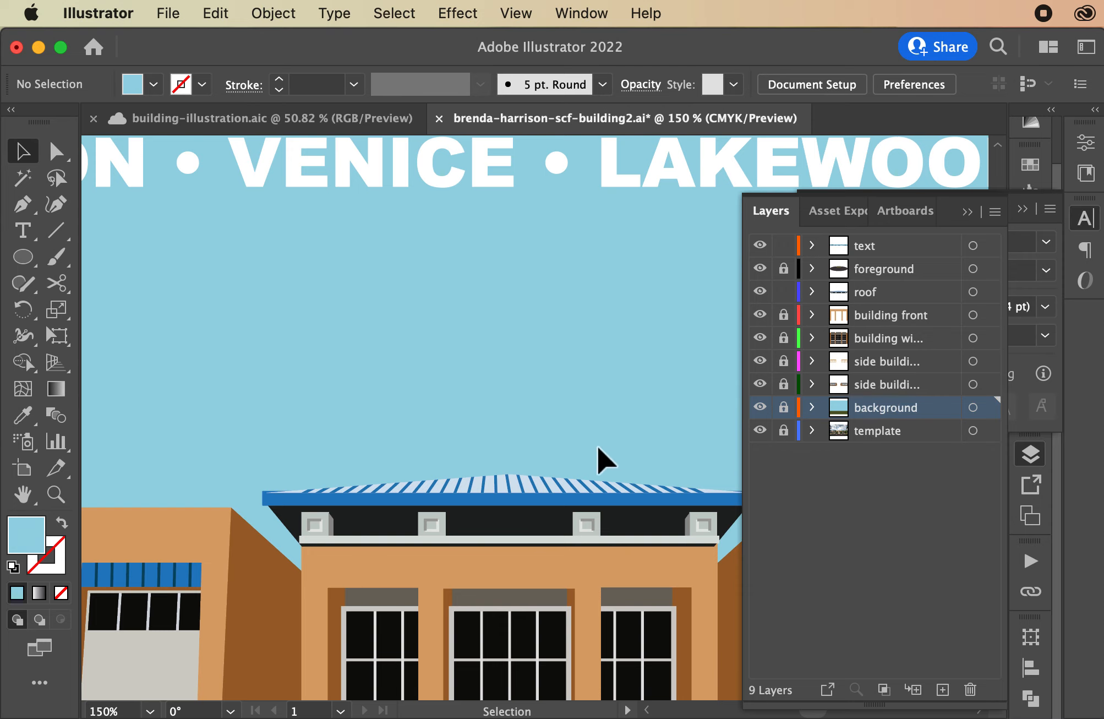
pyautogui.click(512, 490)
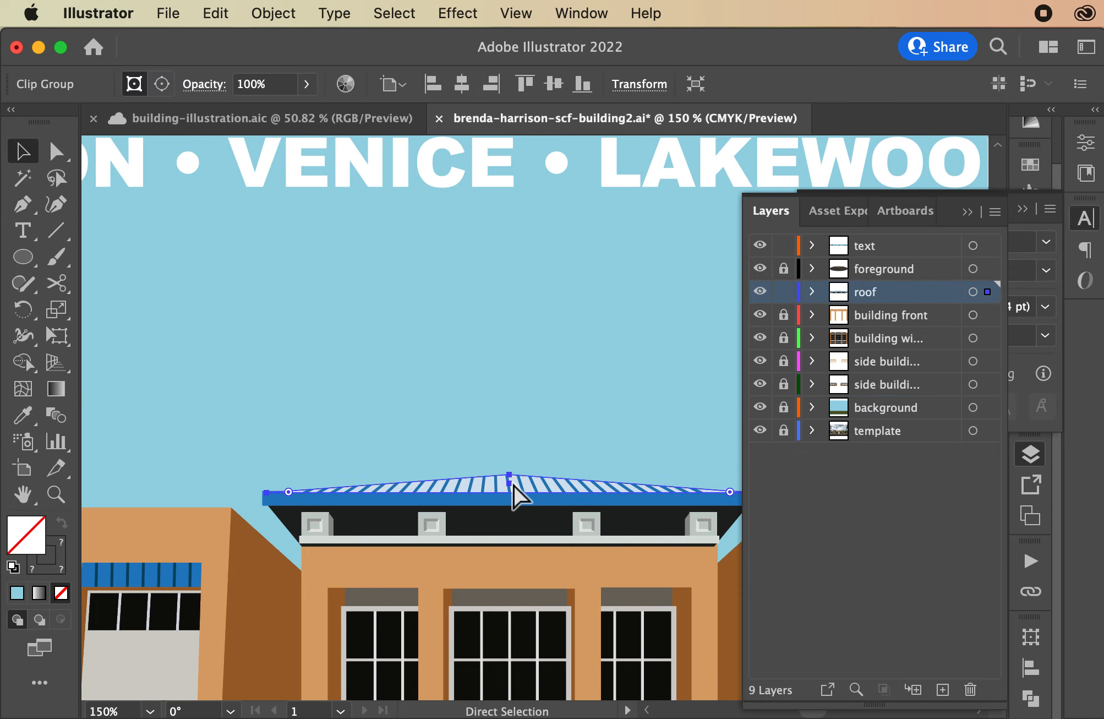
pyautogui.press('super+equal')
pyautogui.press('super+equal')
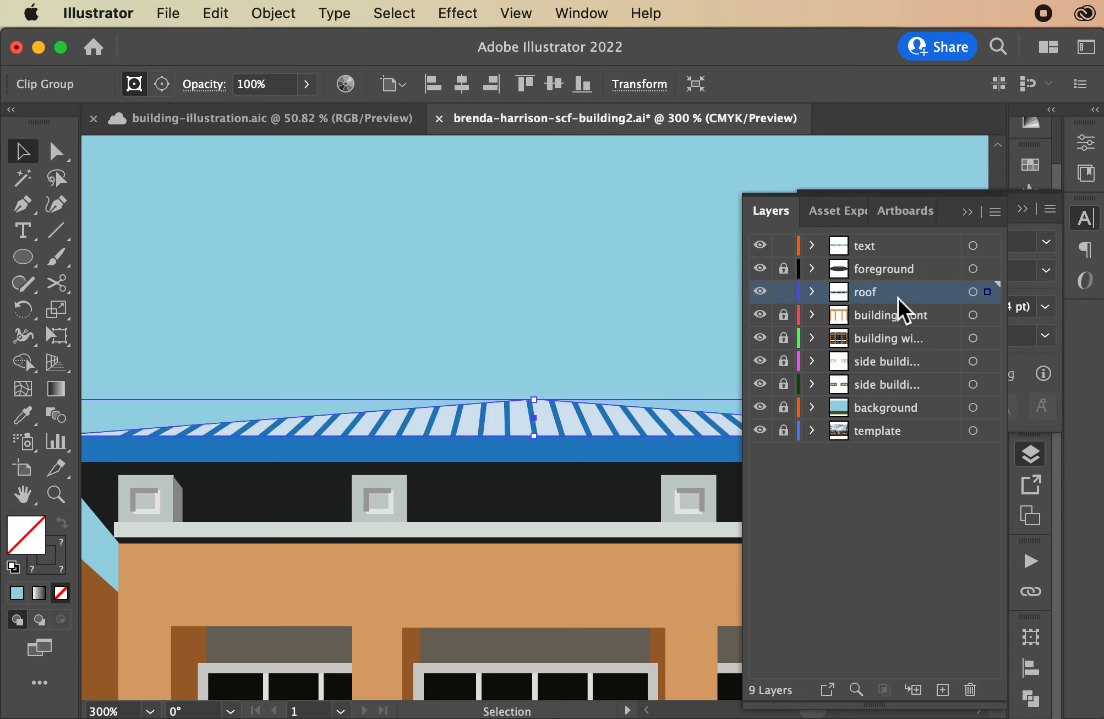
pyautogui.click(812, 291)
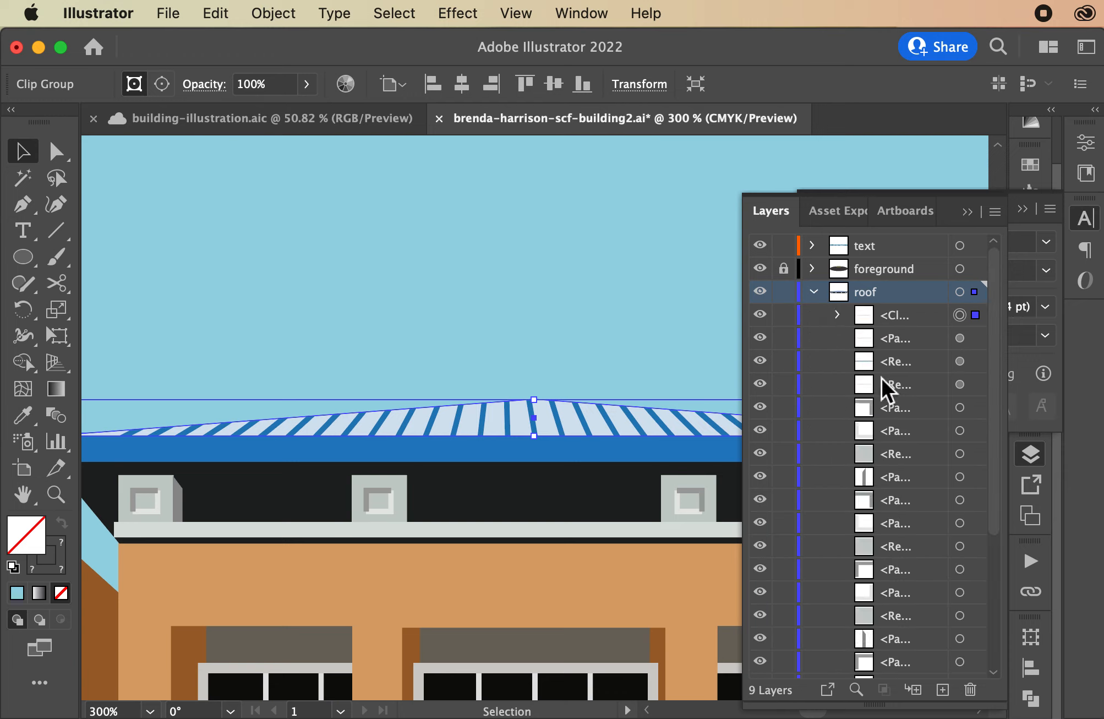
# - Find the pale roof shape behind the stripes by toggling object visibility in the roof layer, and select that path
pyautogui.scroll(-2, 882, 377)
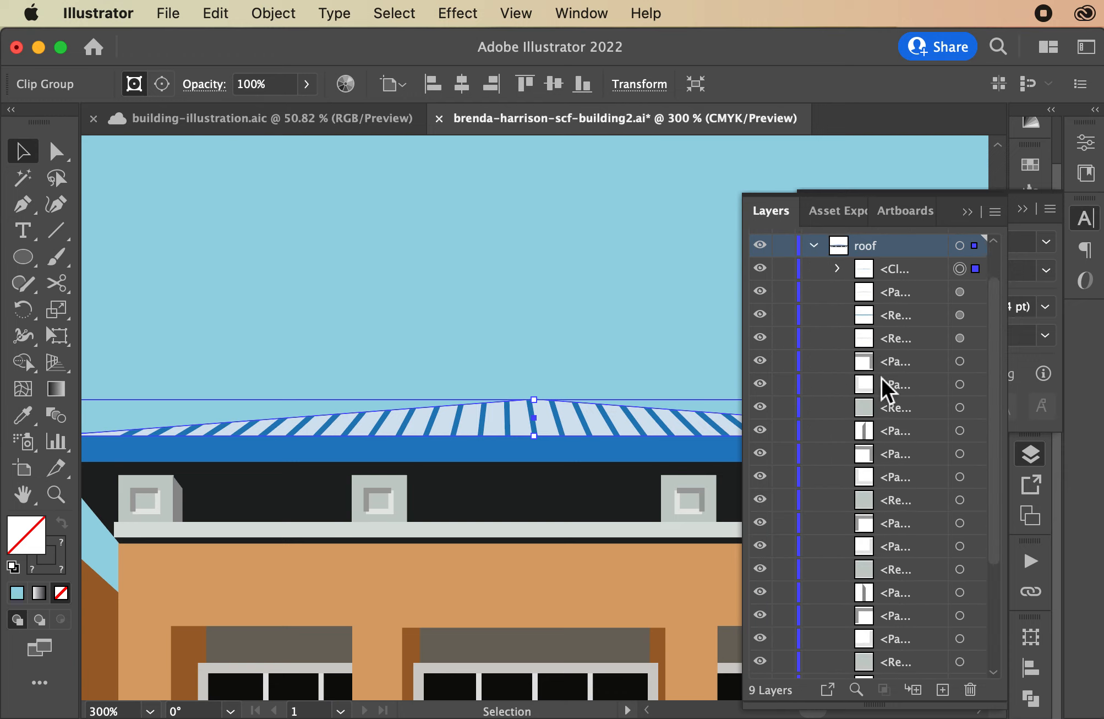
pyautogui.scroll(-4, 881, 377)
pyautogui.scroll(5, 890, 501)
pyautogui.scroll(-8, 890, 501)
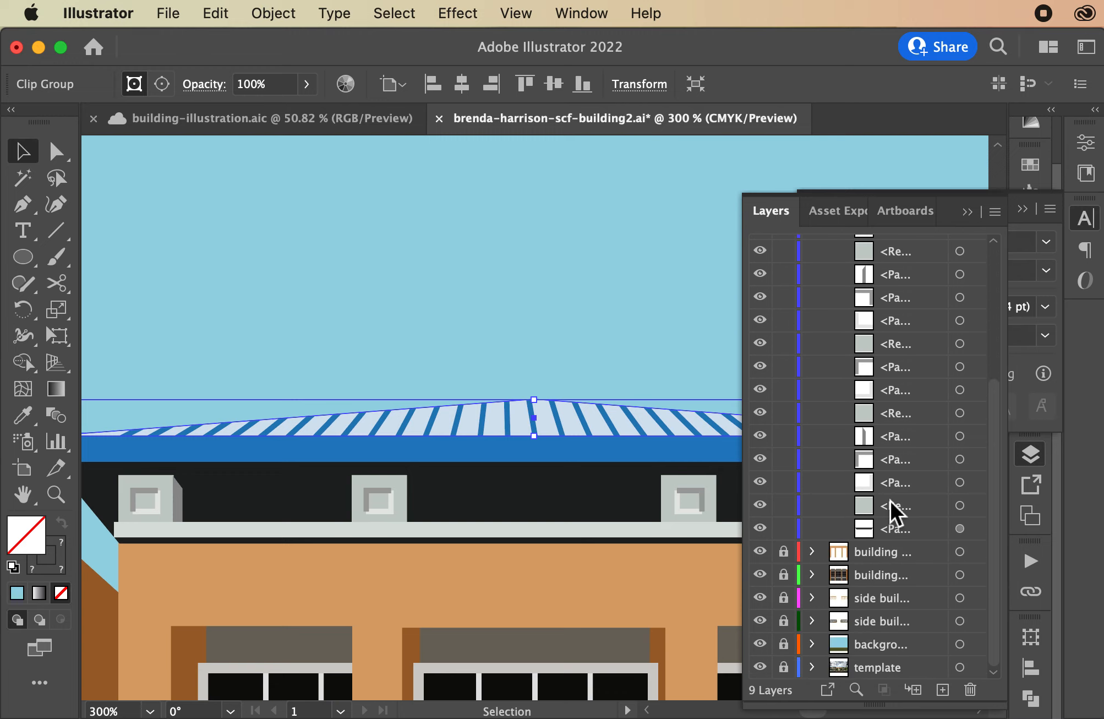
pyautogui.scroll(8, 890, 502)
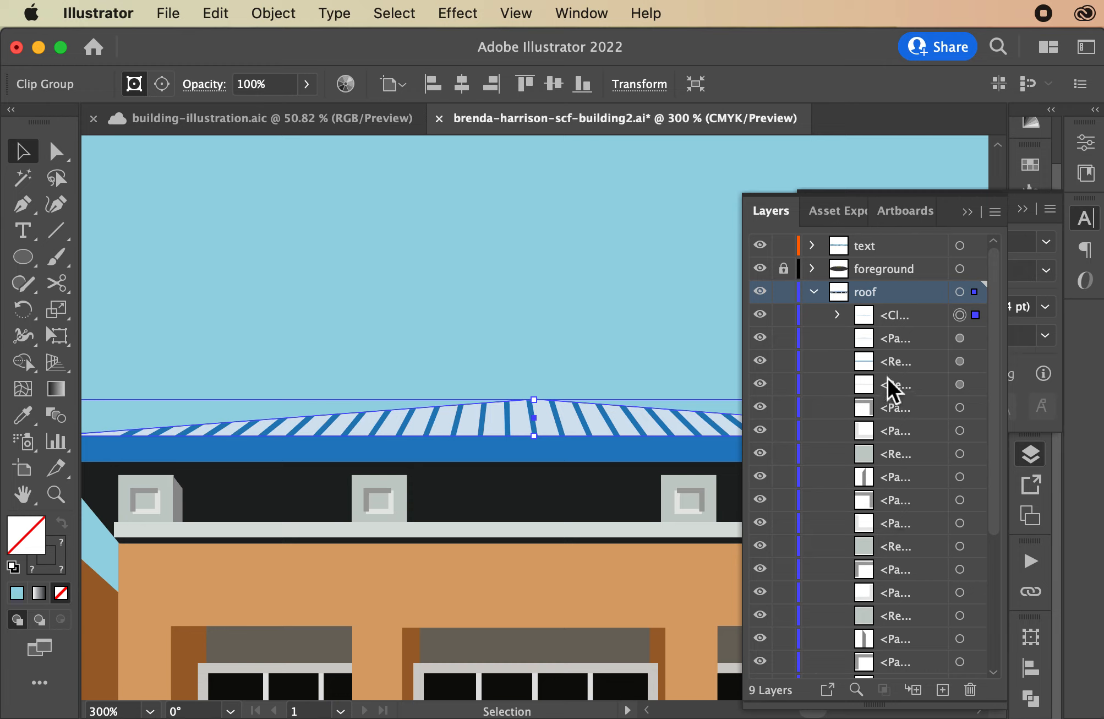
pyautogui.click(760, 381)
pyautogui.click(762, 340)
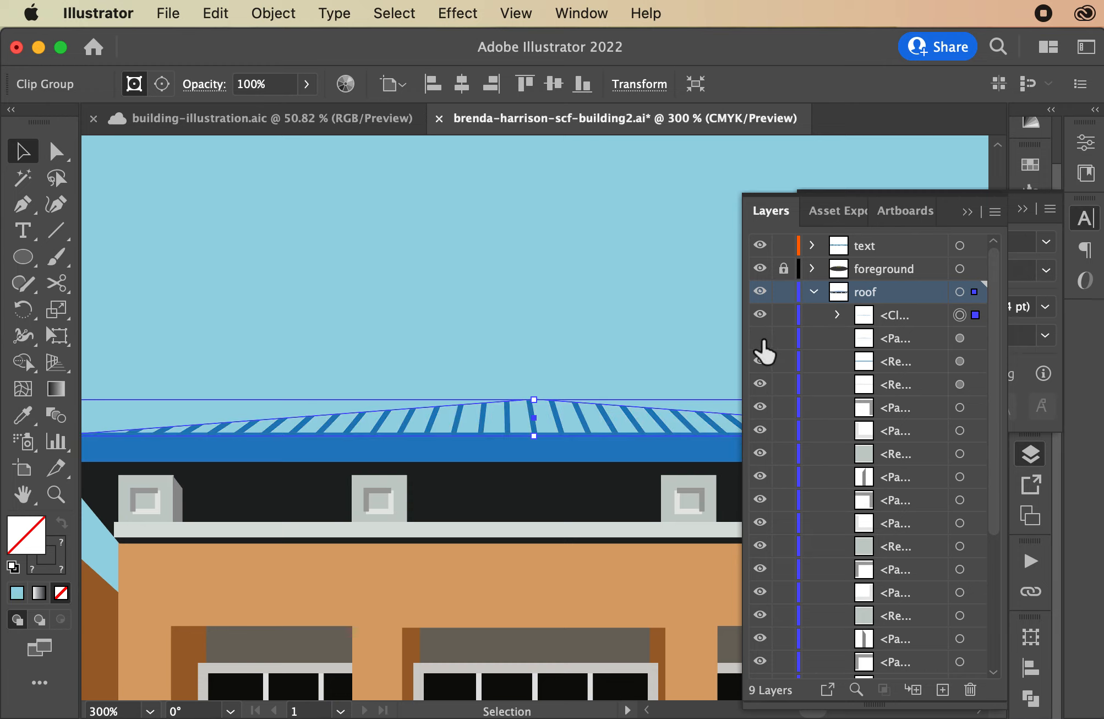
pyautogui.click(762, 340)
pyautogui.click(975, 338)
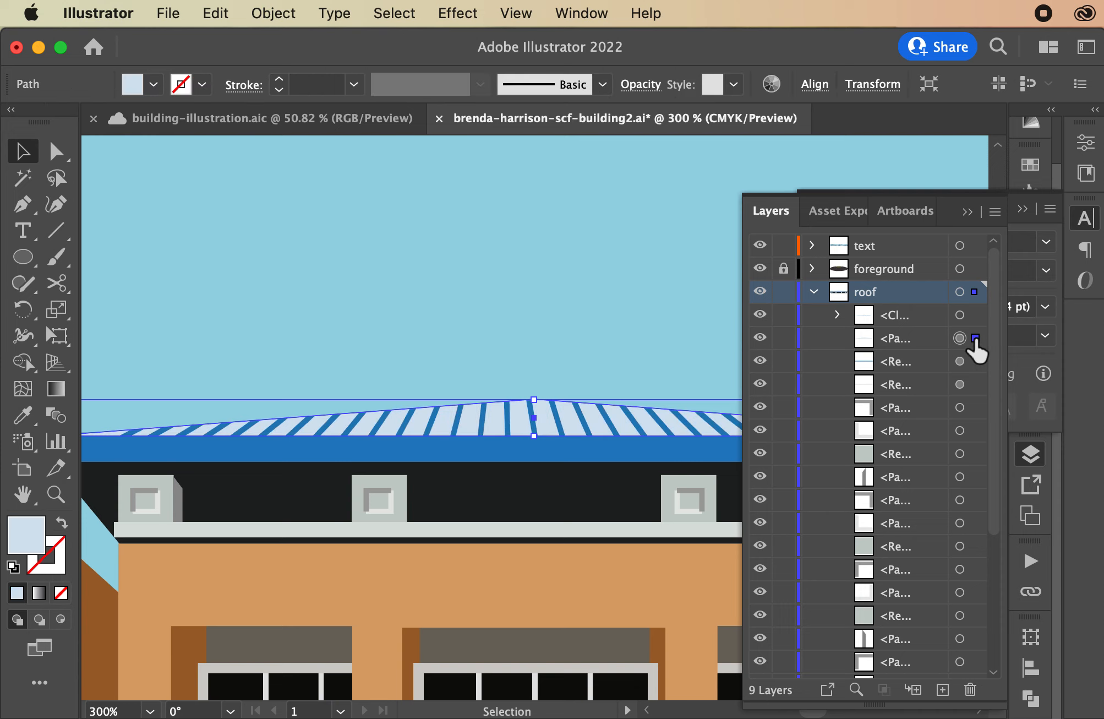
# - Recolor the pale roof shape to a medium blue and deselect it
pyautogui.doubleClick(28, 531)
pyautogui.click(572, 181)
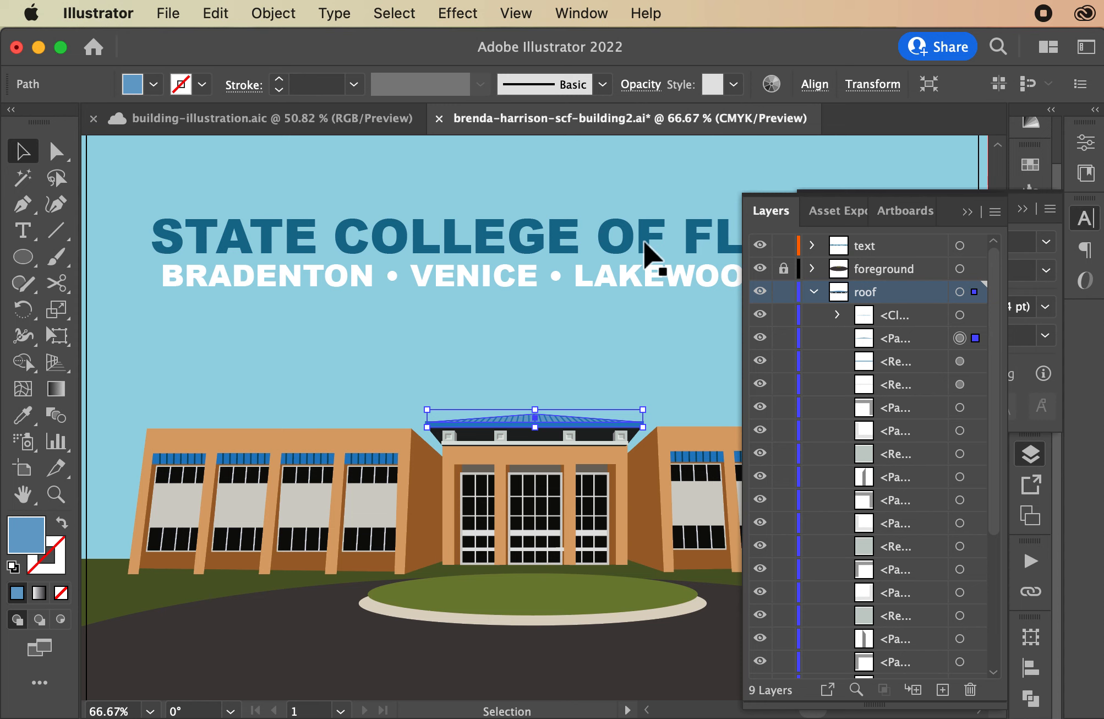
pyautogui.press('cmd+minus')
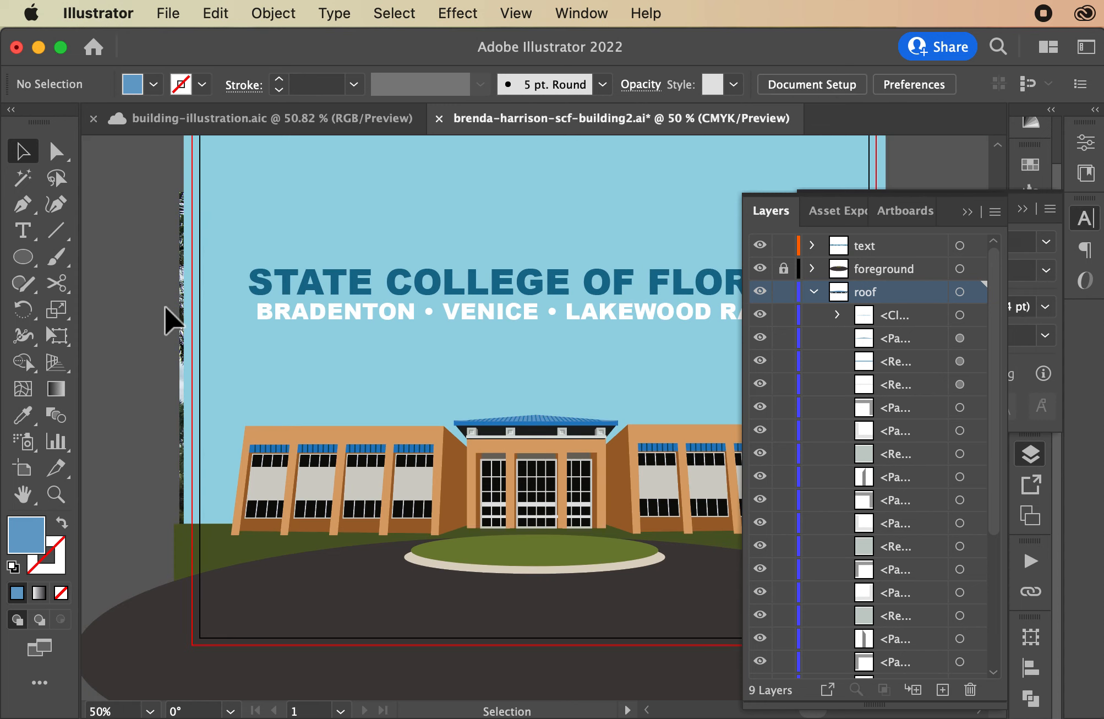
# - Collapse the Layers and Character panels and save the document
pyautogui.hscroll(2, 381, 339)
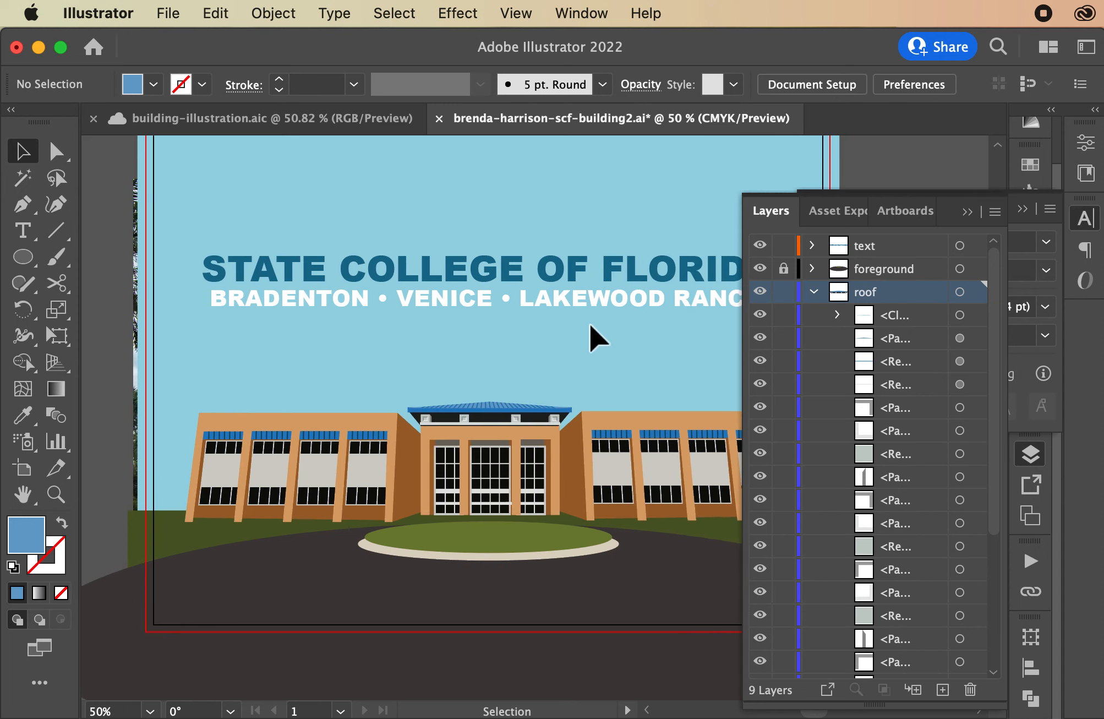
pyautogui.click(962, 214)
pyautogui.click(1022, 208)
pyautogui.scroll(3, 550, 341)
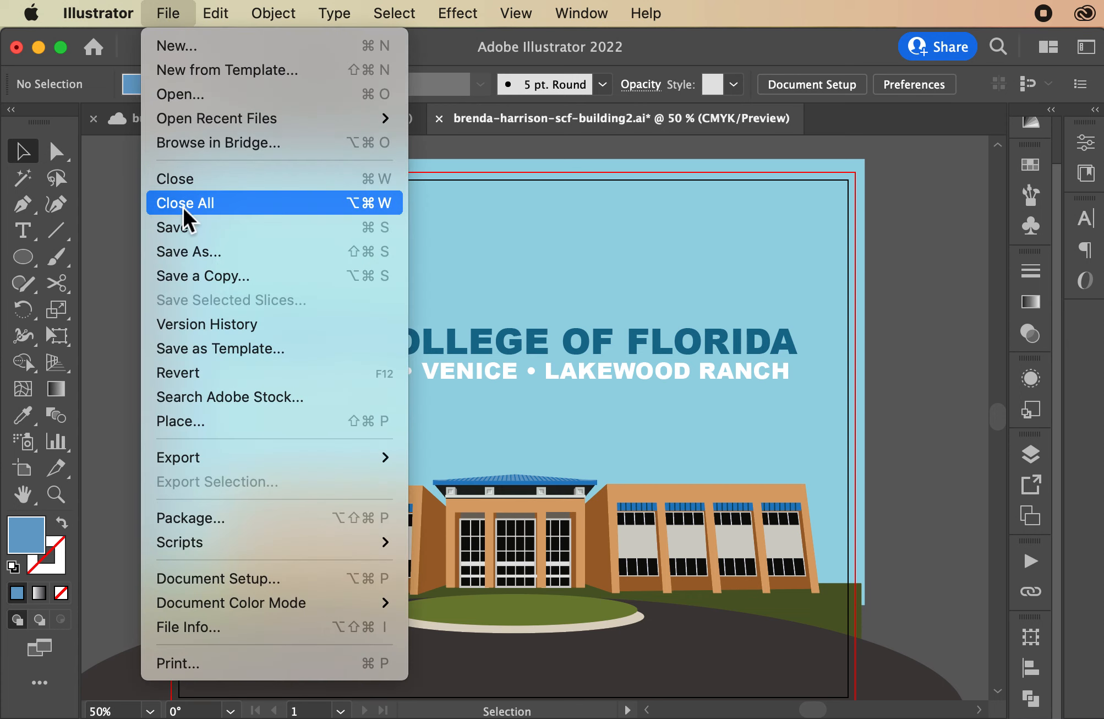
pyautogui.click(163, 15)
pyautogui.click(184, 233)
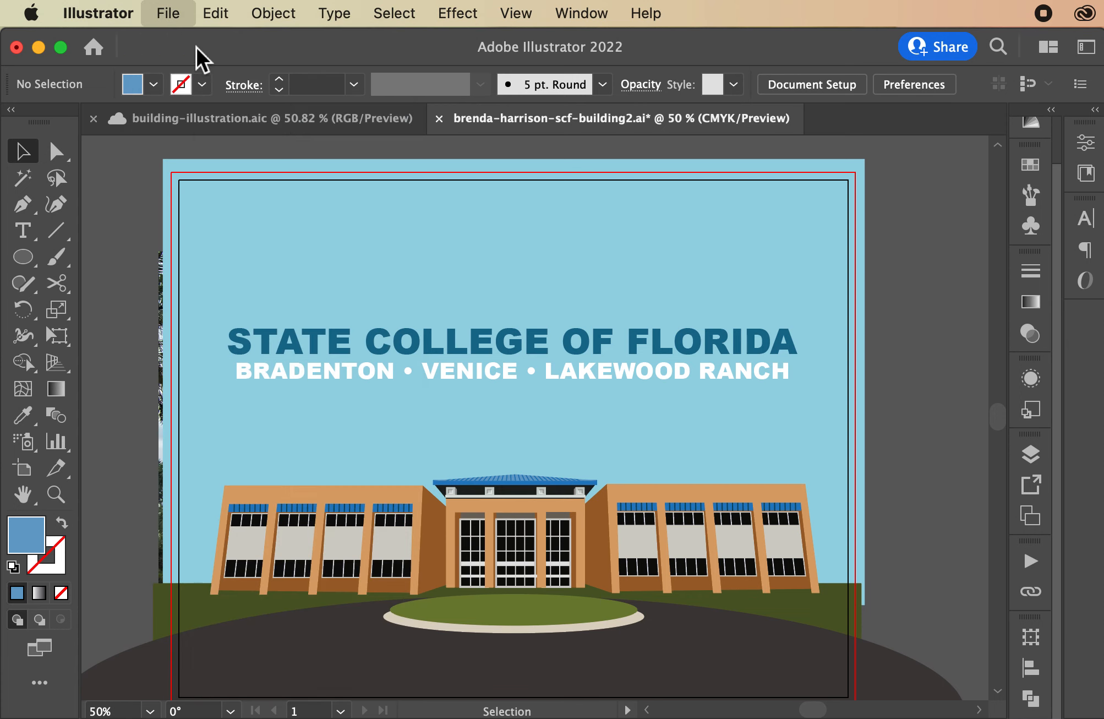
# - Save the illustration as a Creative Cloud document, keeping its current file name
pyautogui.click(169, 17)
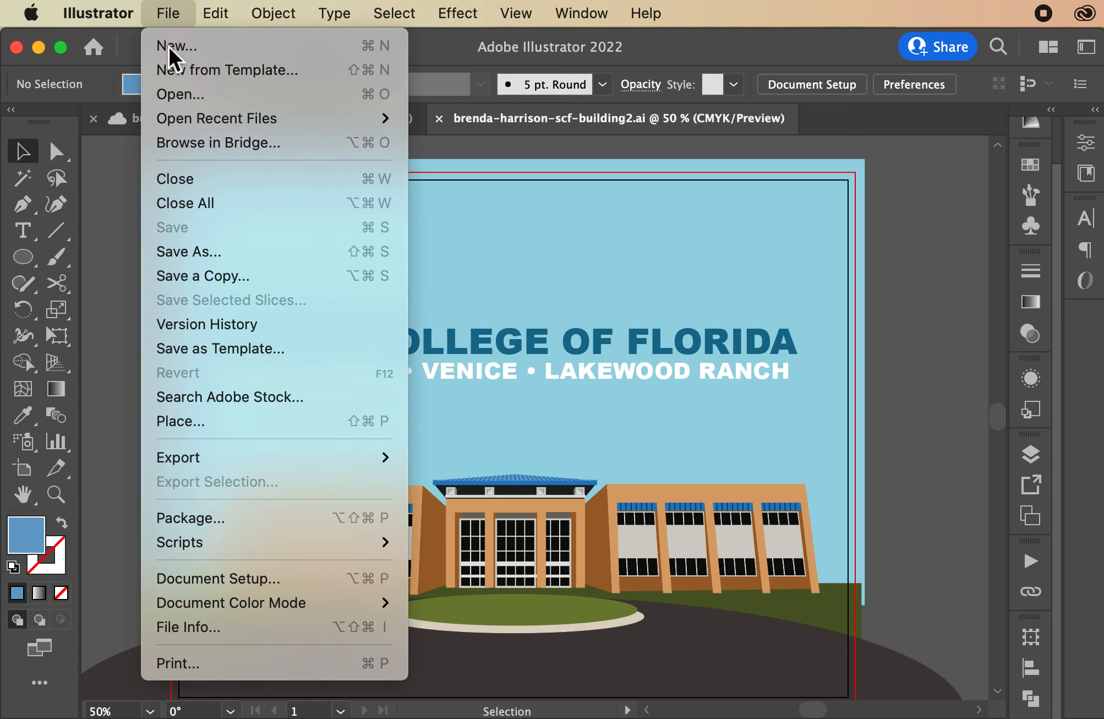
pyautogui.click(181, 251)
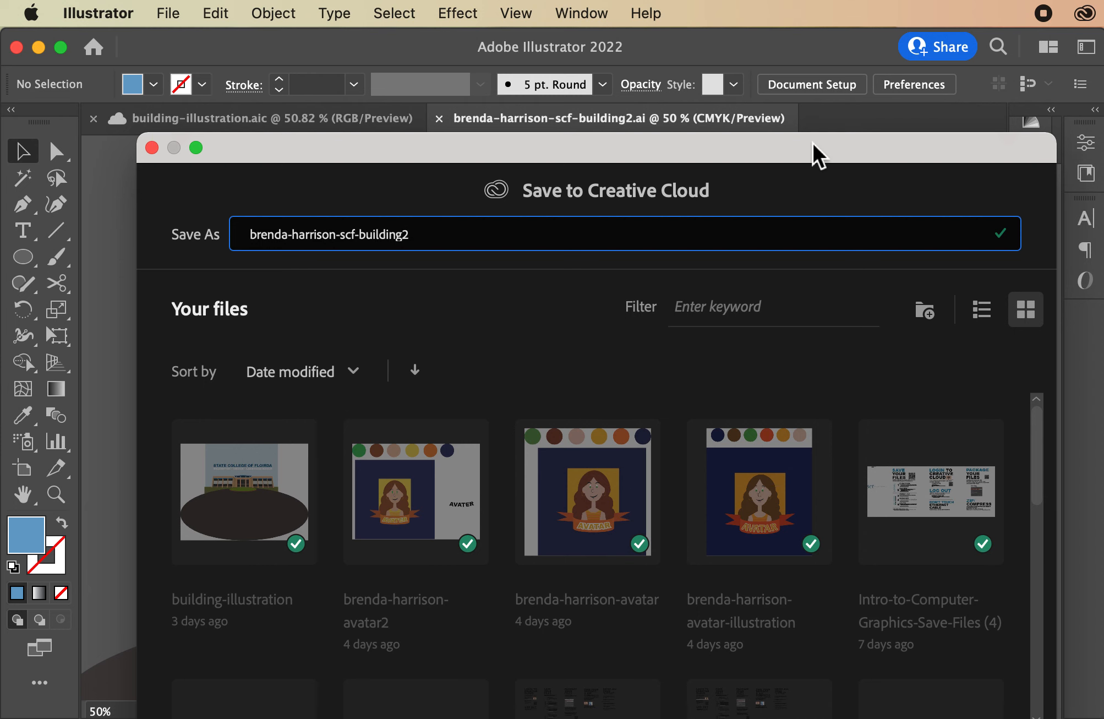
pyautogui.moveTo(812, 143); pyautogui.dragTo(758, 79)
pyautogui.click(930, 685)
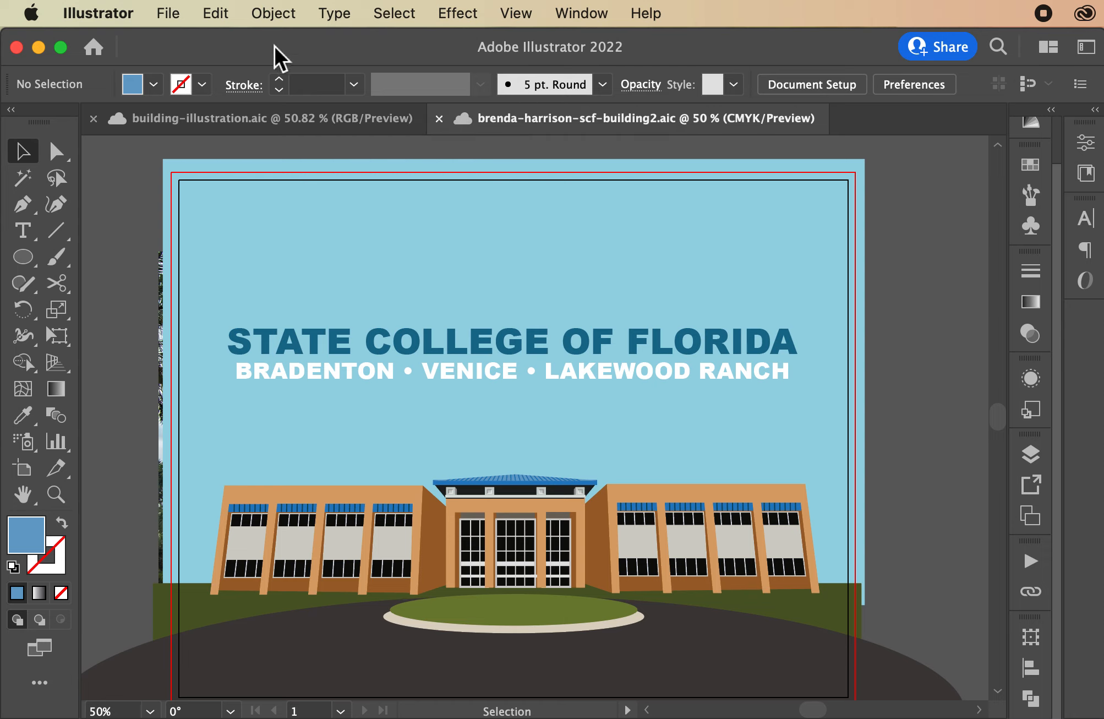
# - Start saving the document on the computer and choose the SCF building folder inside Intro to Graphics in the Desktop's Student folder
pyautogui.click(165, 14)
pyautogui.click(289, 252)
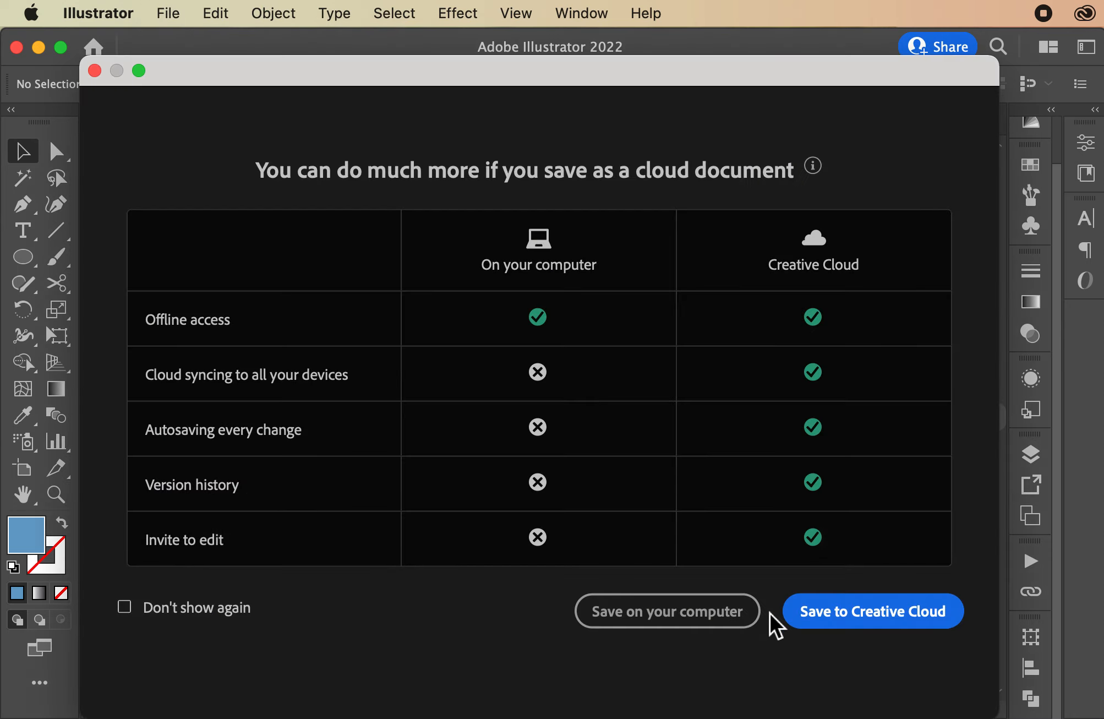
pyautogui.click(696, 615)
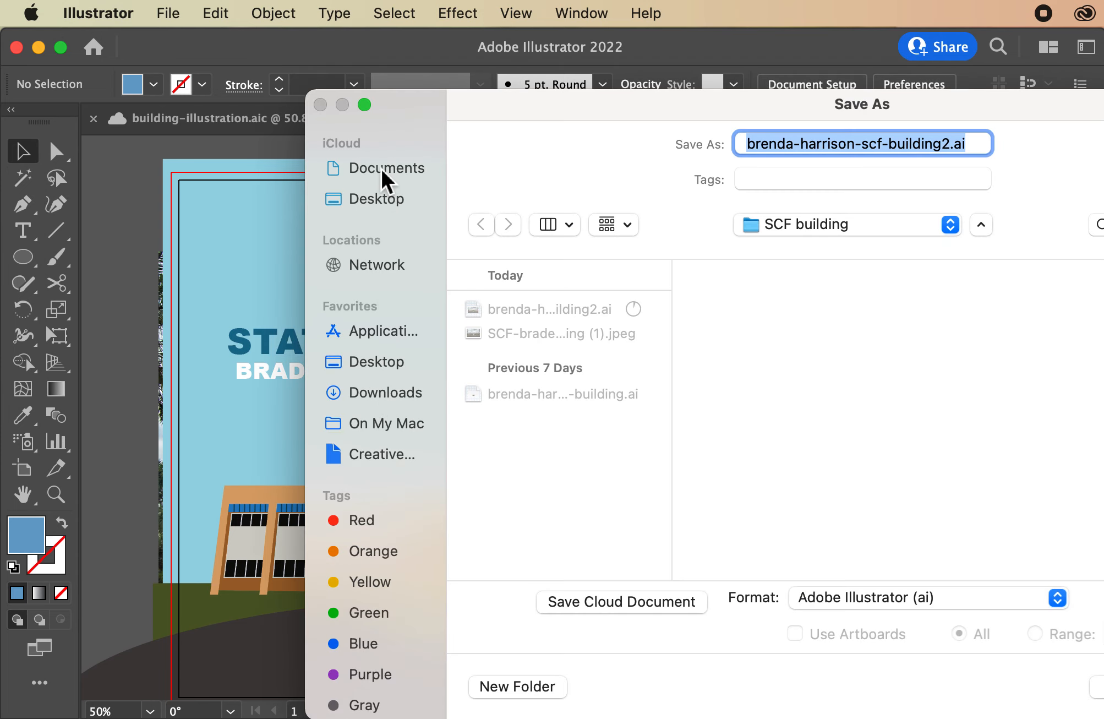
pyautogui.click(376, 198)
pyautogui.click(498, 307)
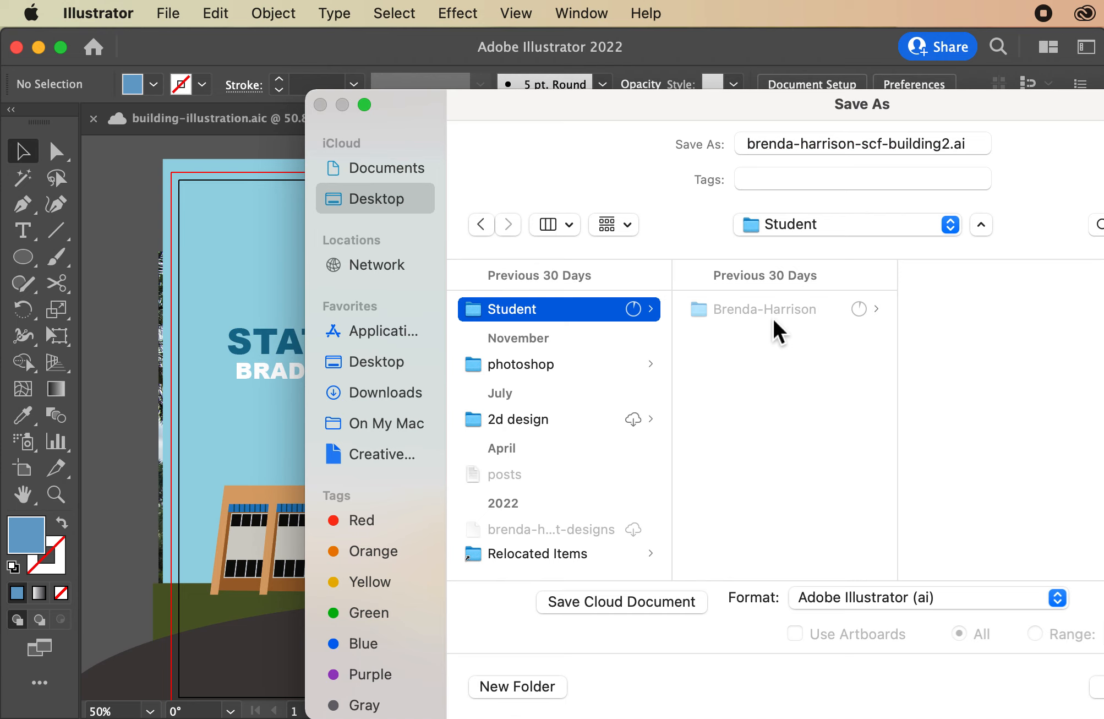
pyautogui.click(772, 312)
pyautogui.click(976, 312)
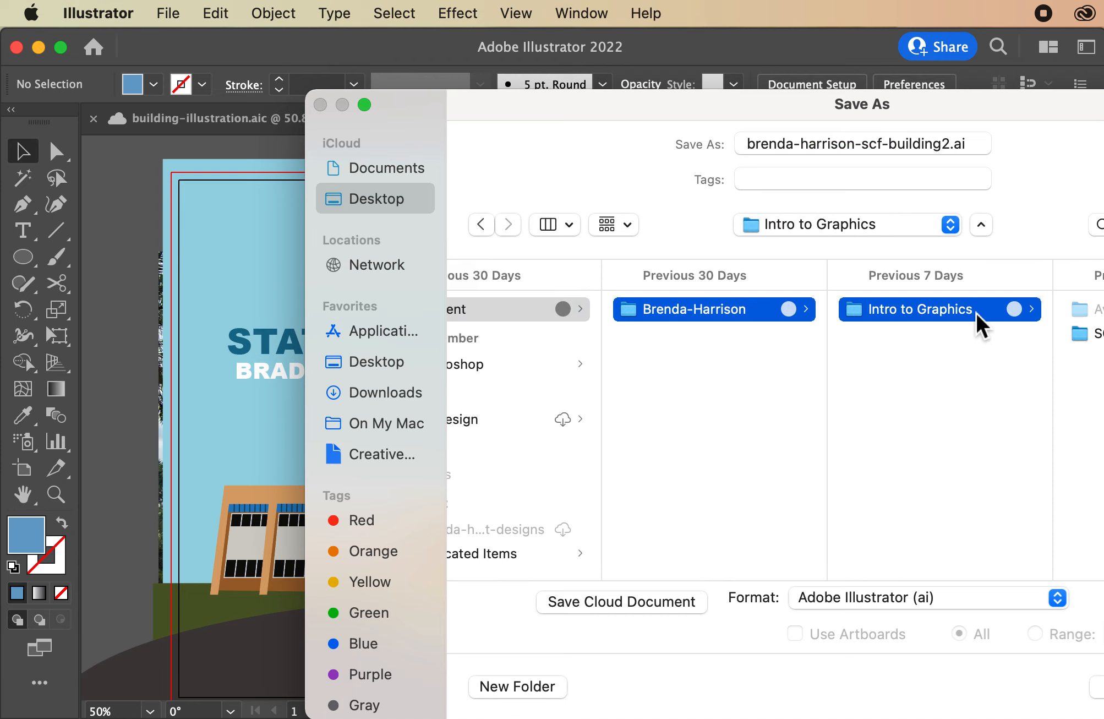
pyautogui.click(1093, 335)
pyautogui.moveTo(1033, 126); pyautogui.dragTo(751, 77)
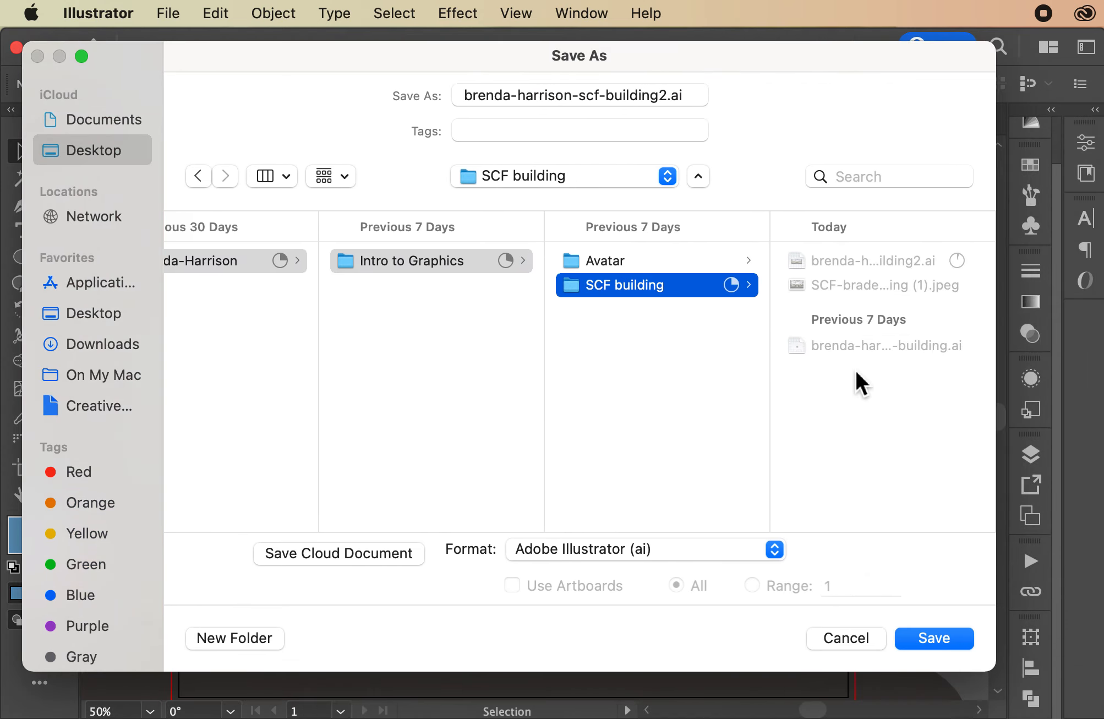
# - Save it in Adobe Illustrator (ai) format, replacing the existing file and accepting the Illustrator 2020 options
pyautogui.click(917, 641)
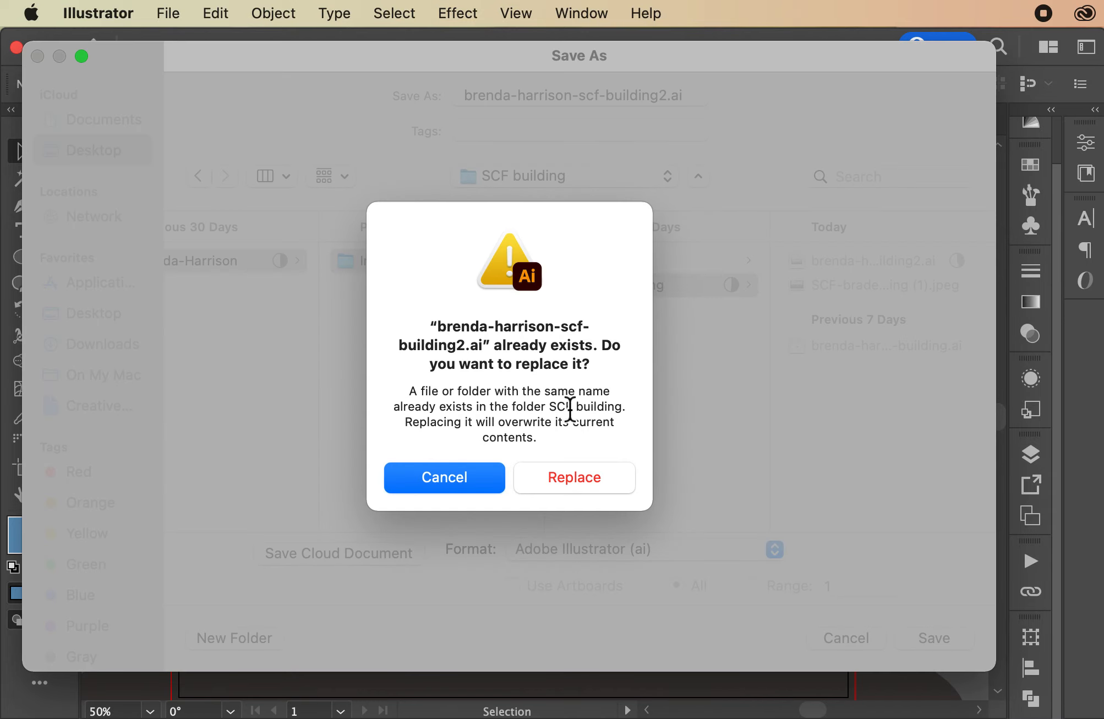
pyautogui.click(581, 480)
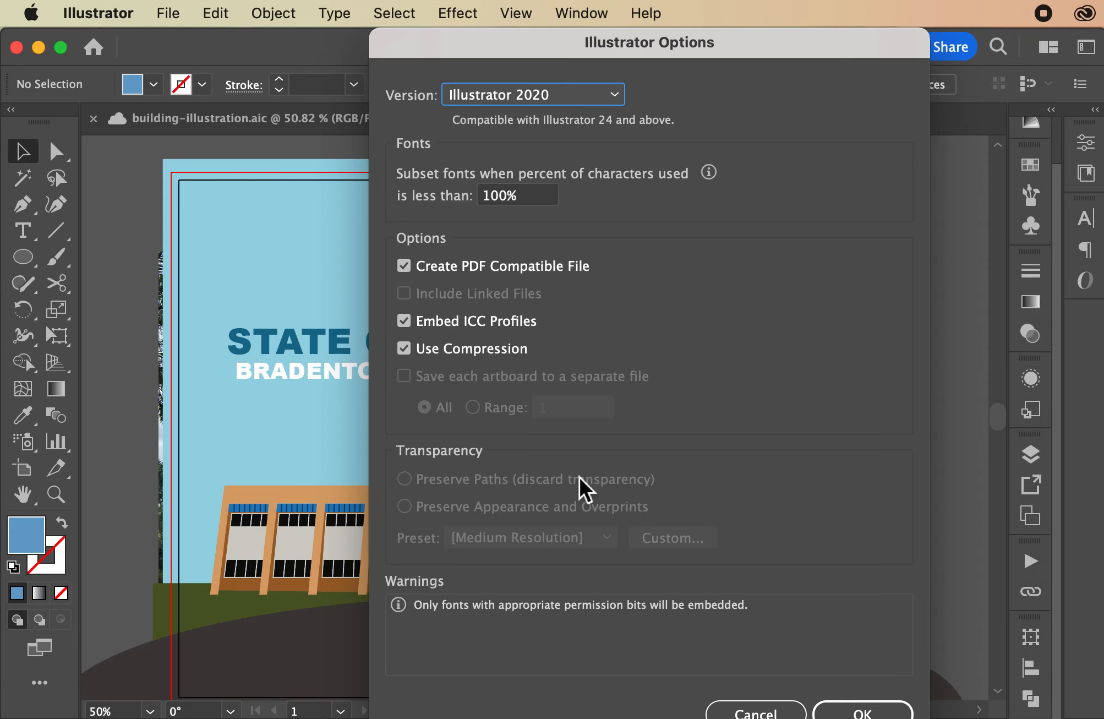
pyautogui.click(862, 712)
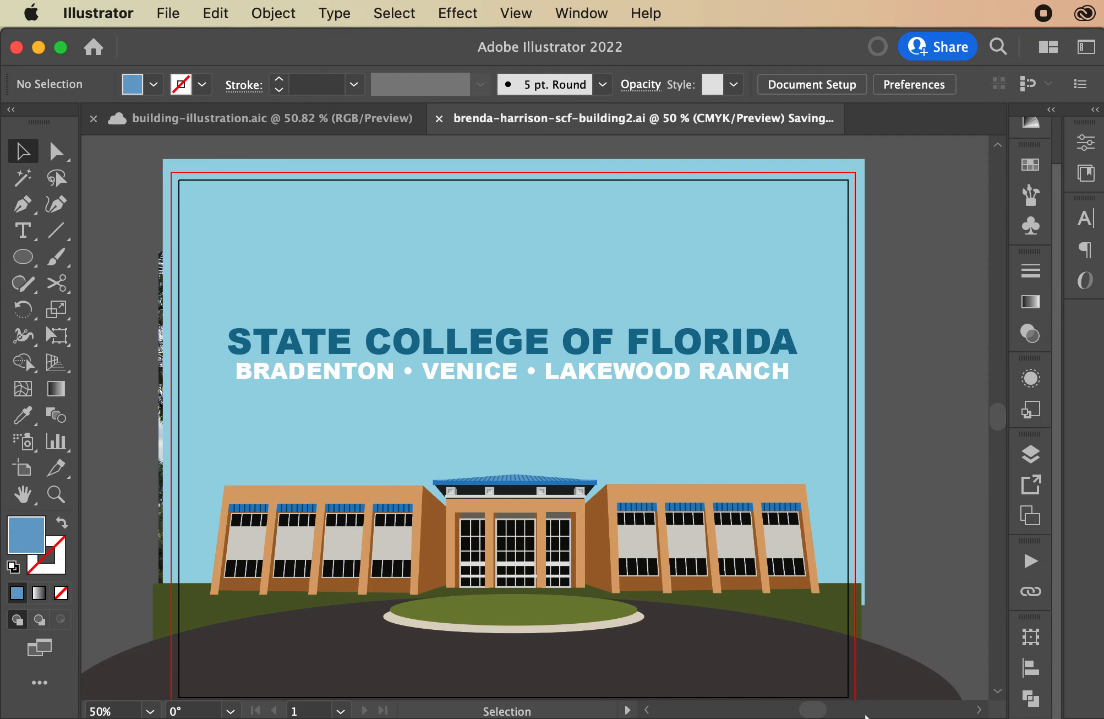